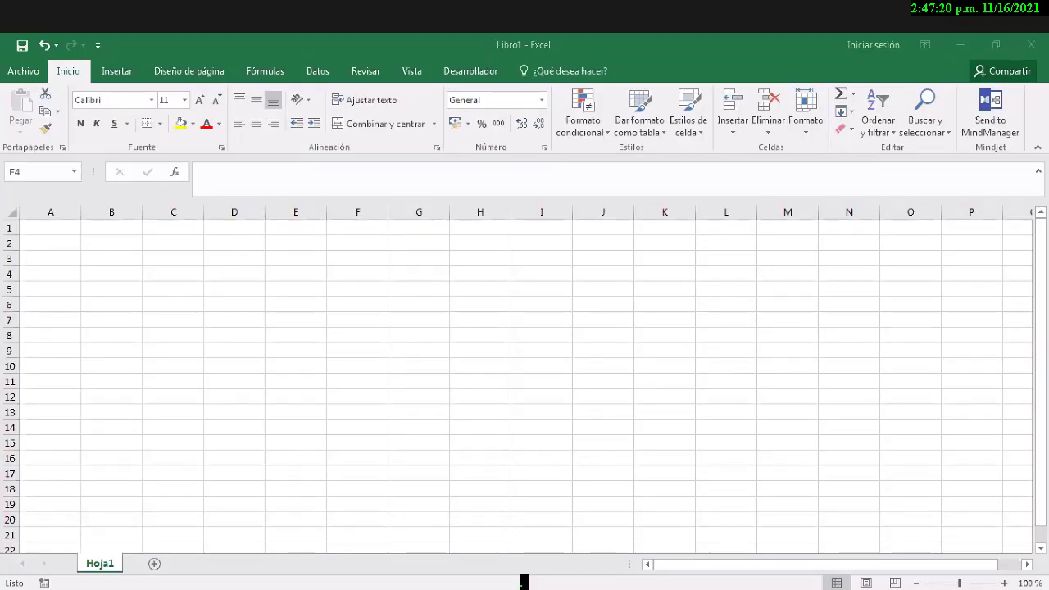
# Step: Enter the worksheet title "EJERCICIOS TEMA n°6 - FINANCIAMIENTO" in cell F2
pyautogui.click(365, 228)
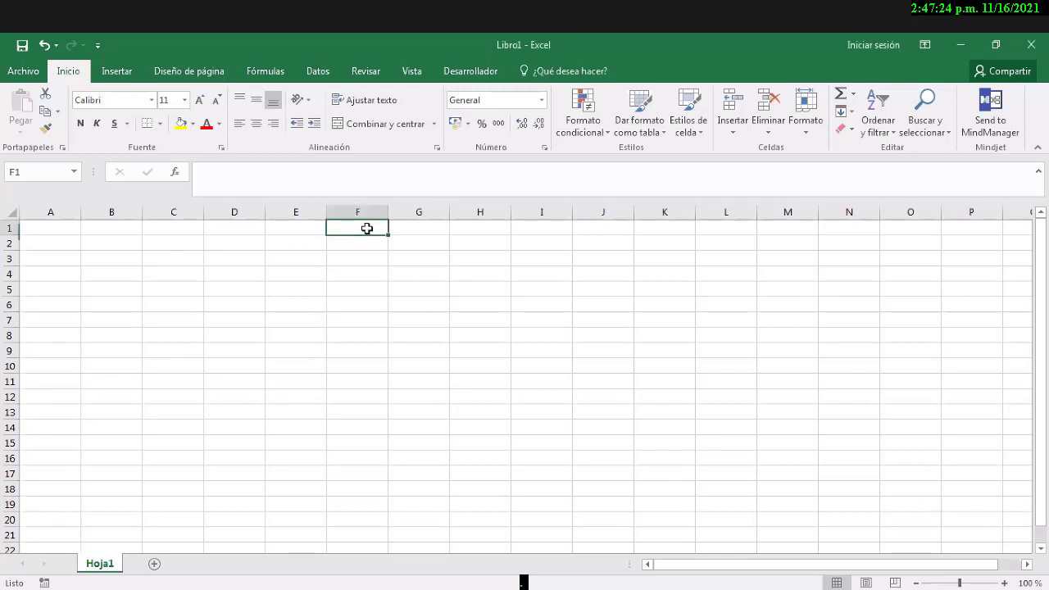
pyautogui.press('Down')
pyautogui.write('EJERC')
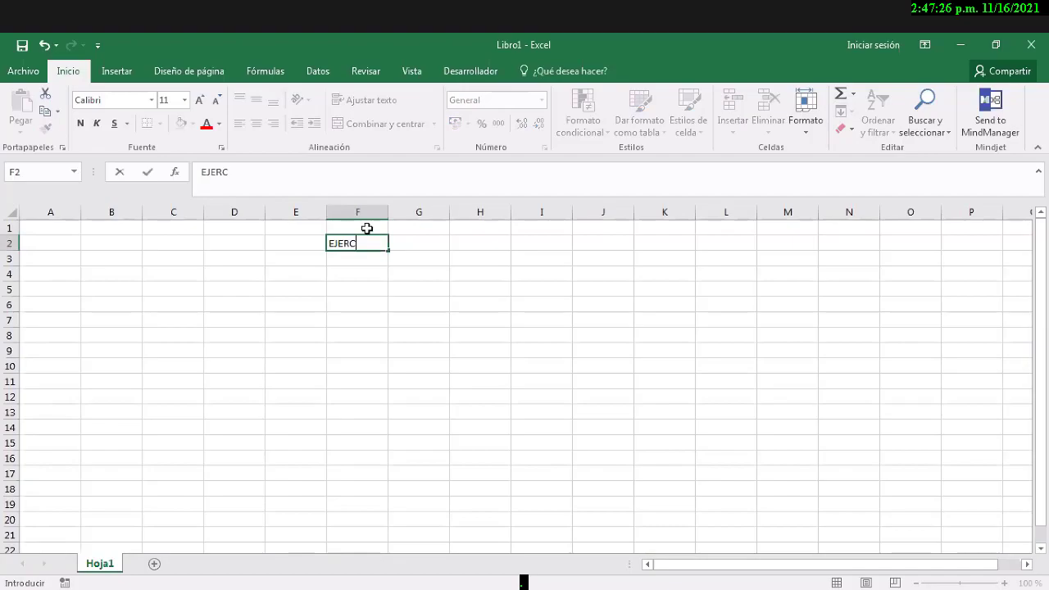
pyautogui.write('ICIOS ')
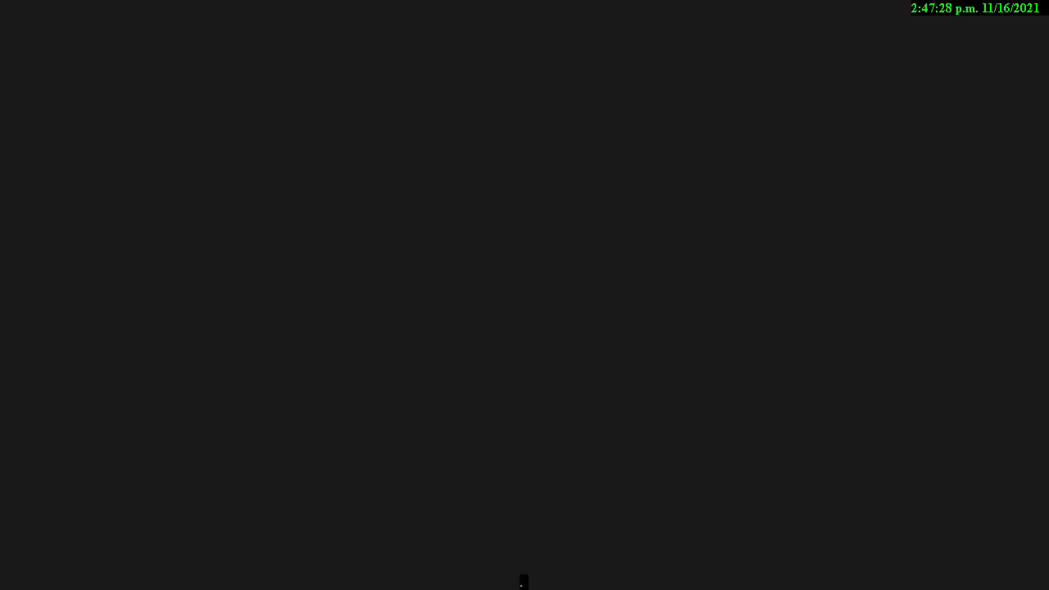
pyautogui.write('TEMA n')
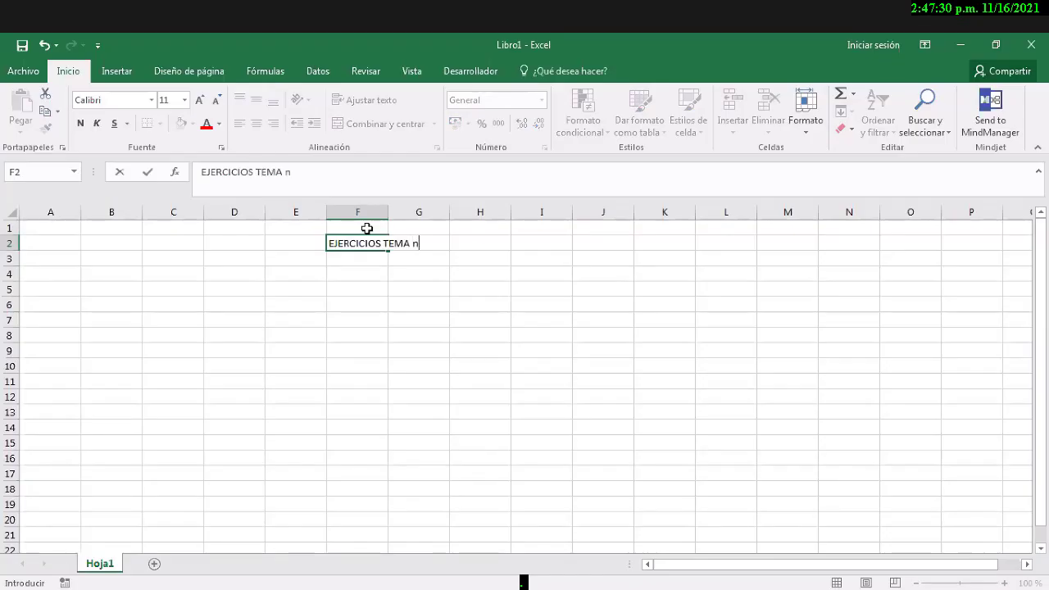
pyautogui.write('°6 - FINANCIAMIENTO')
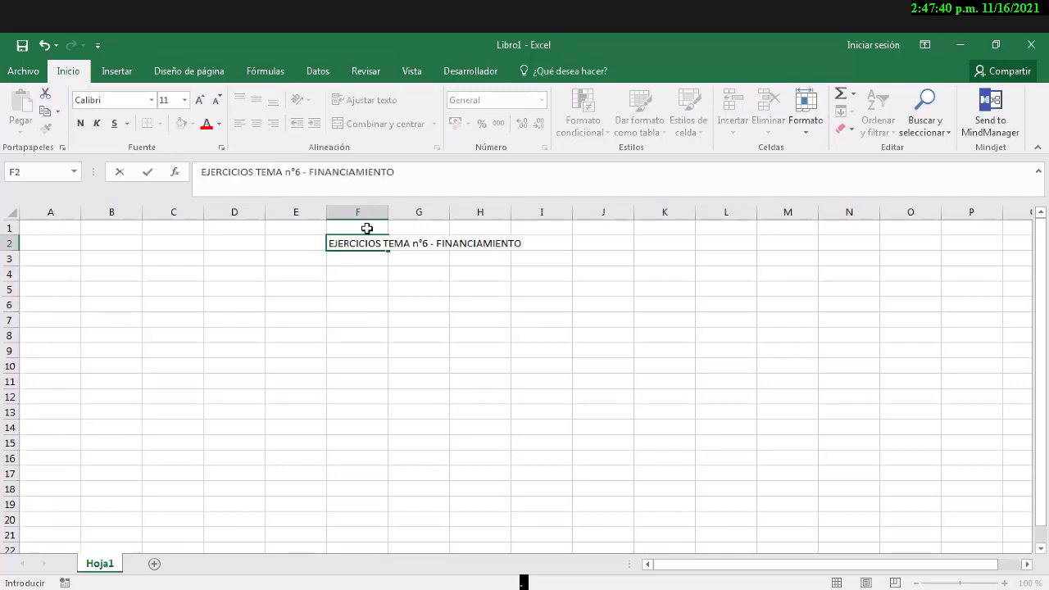
pyautogui.press('Return')
# Step: Format the title in F2 as centred horizontally and vertically, bold and underlined
pyautogui.press('Up')
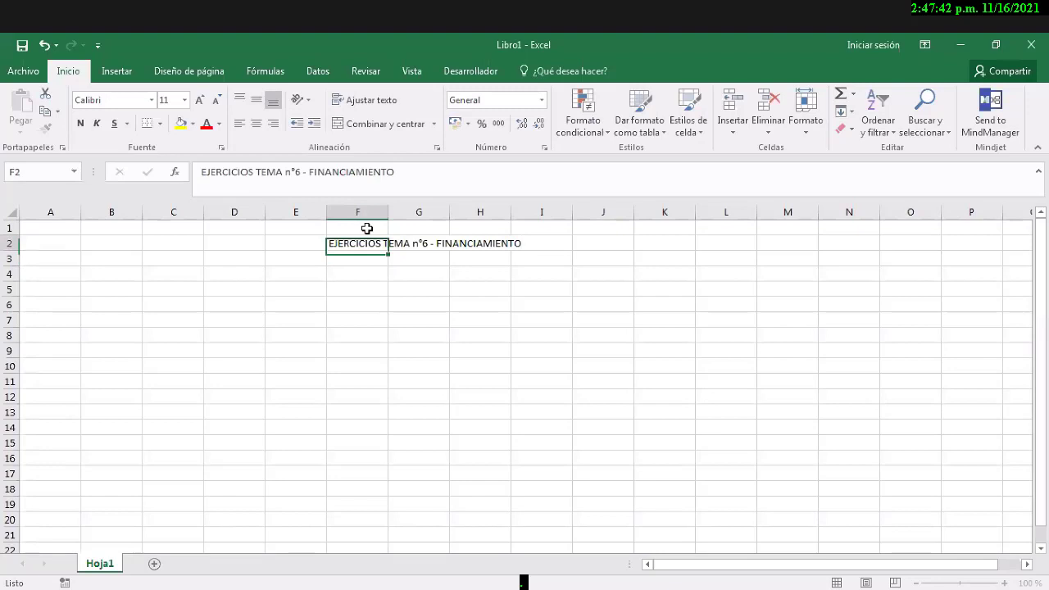
pyautogui.hotkey('ctrl', 't')
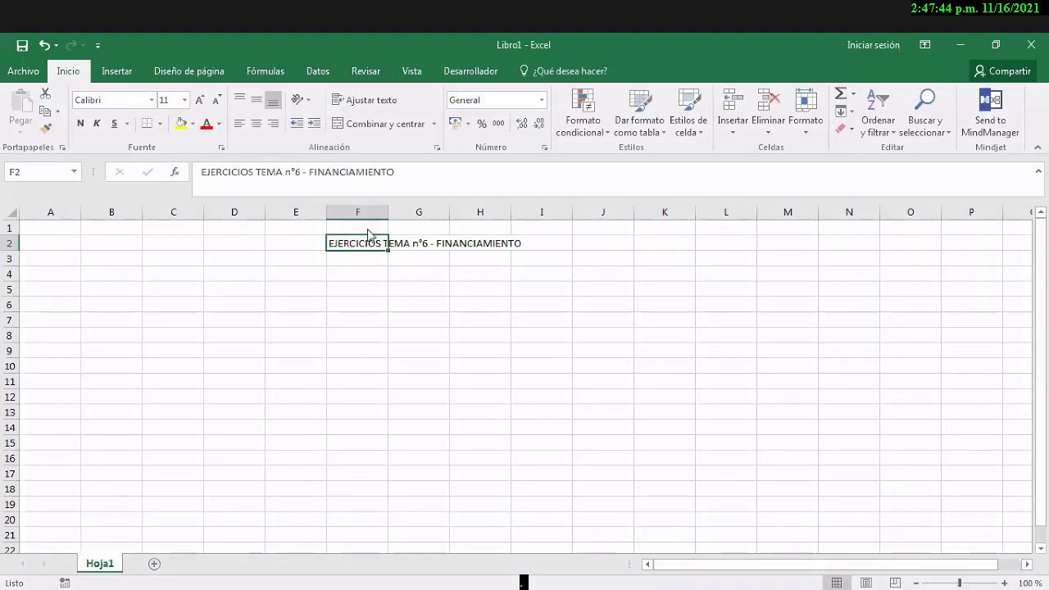
pyautogui.press('Escape')
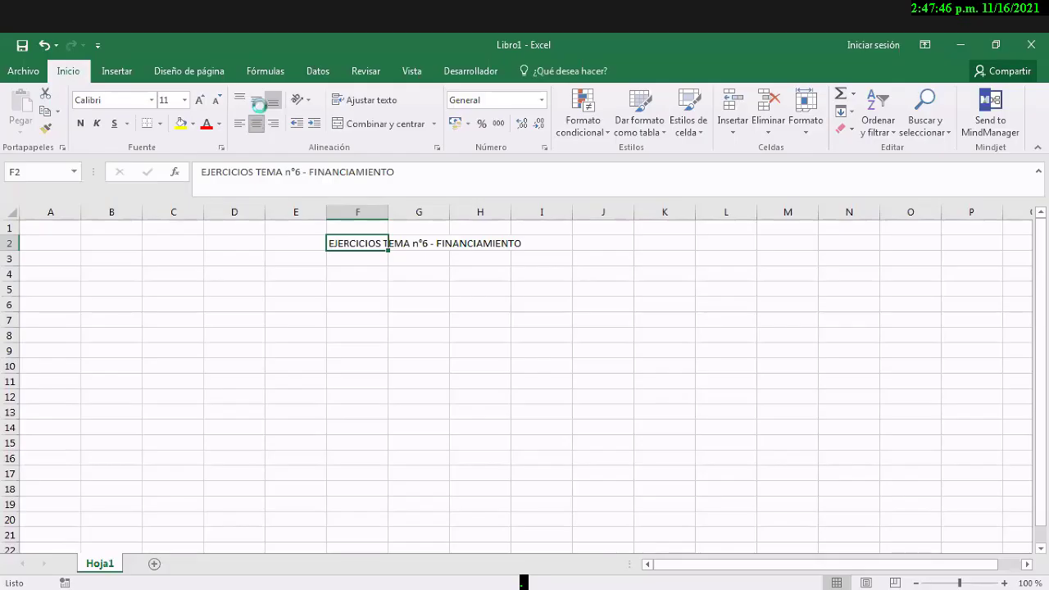
pyautogui.click(256, 100)
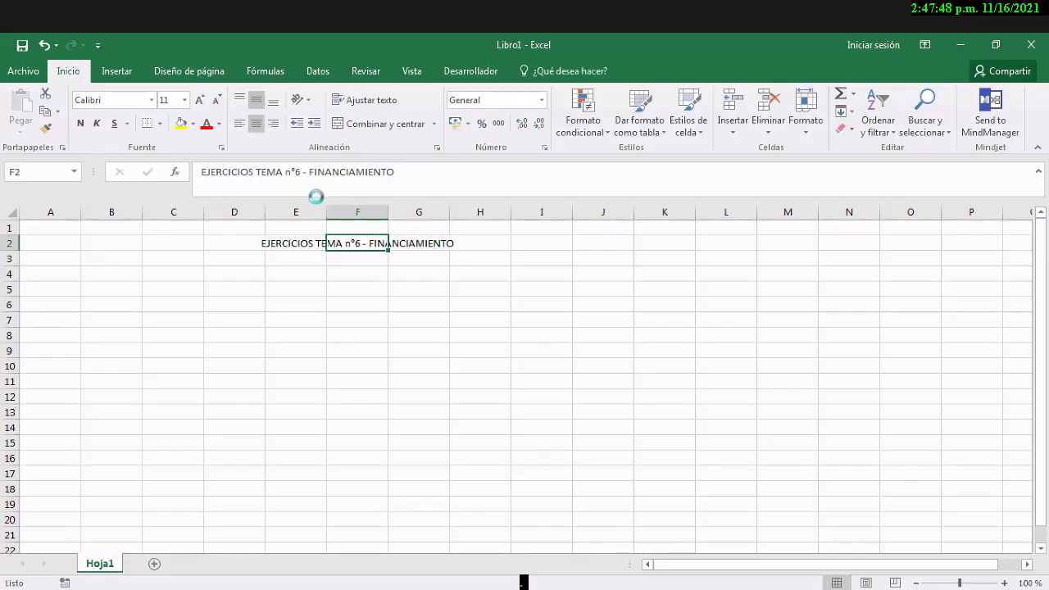
pyautogui.hotkey('ctrl', 'n')
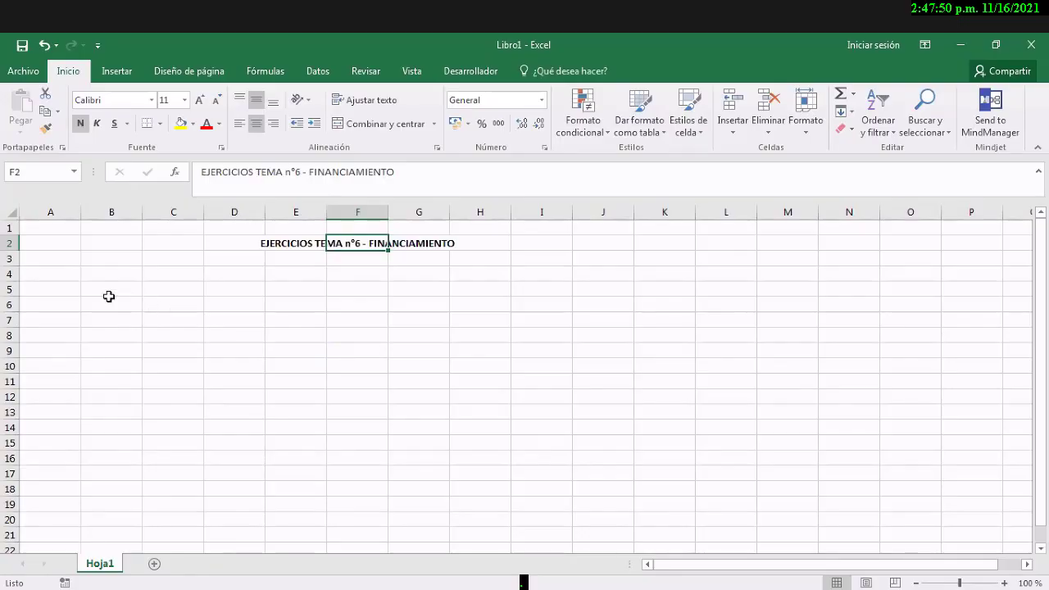
pyautogui.click(120, 125)
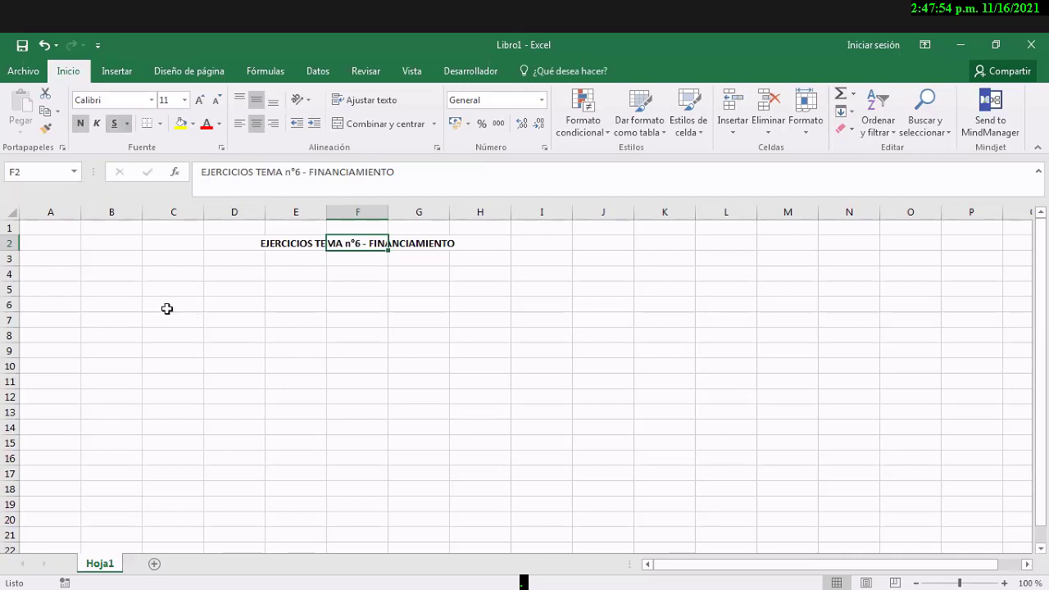
# Step: Enter the section heading "A) MÉTODO PRICE DE CUOTA ()" in cell A4
pyautogui.click(56, 278)
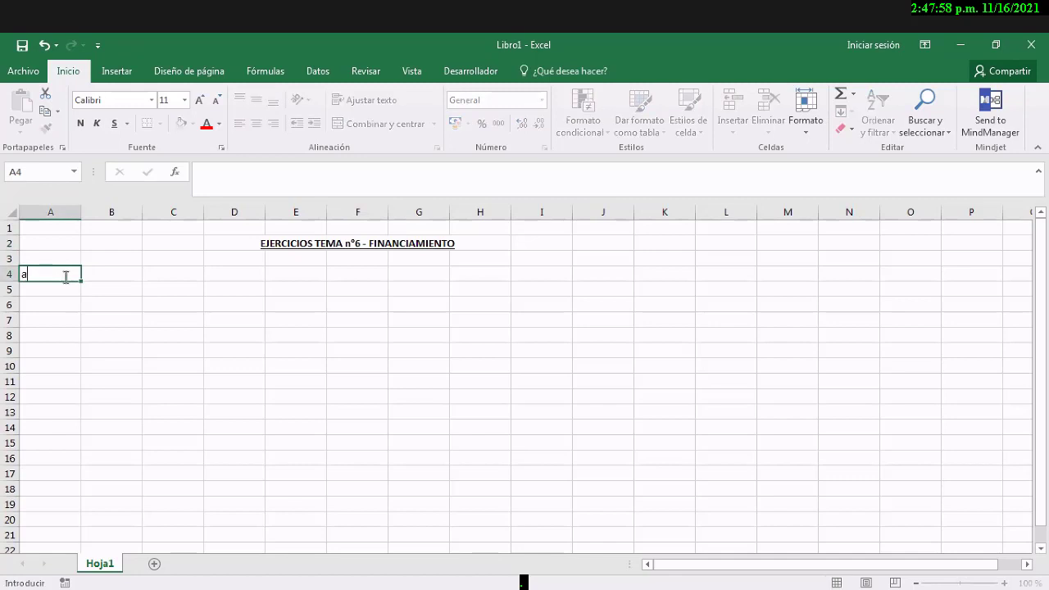
pyautogui.write('A) MÉTODO DE')
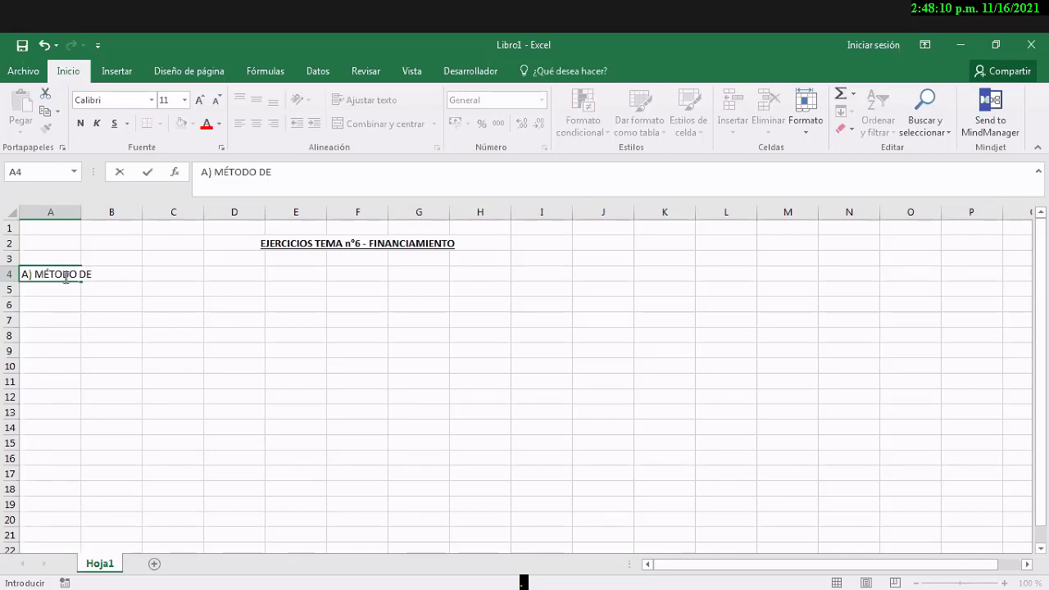
pyautogui.write(' FRANC')
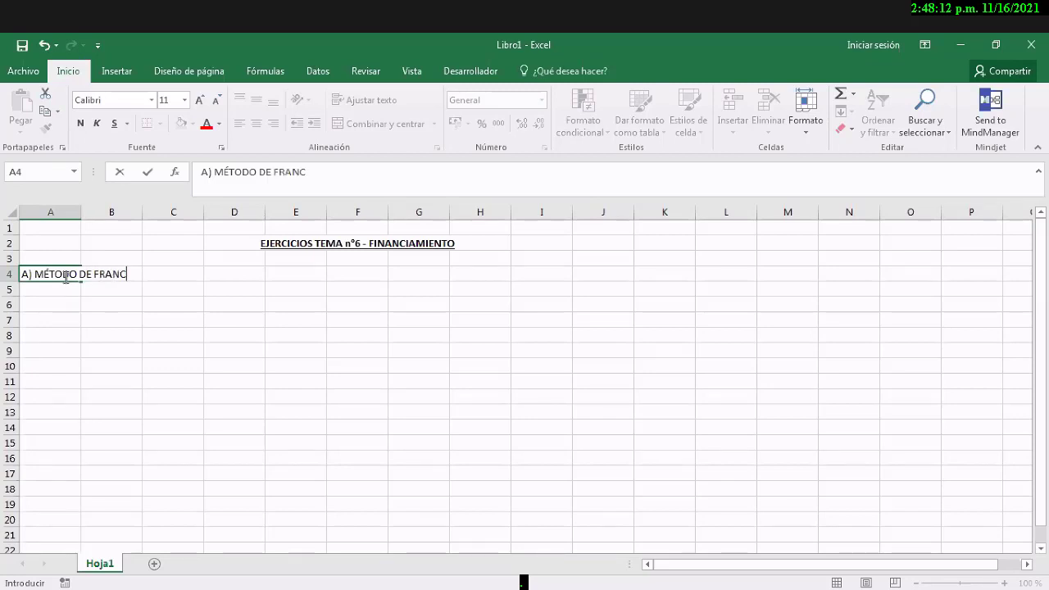
pyautogui.press('BackSpace')
pyautogui.press('BackSpace')
pyautogui.press('BackSpace')
pyautogui.press('BackSpace')
pyautogui.press('BackSpace')
pyautogui.press('BackSpace')
pyautogui.press('BackSpace')
pyautogui.press('BackSpace')
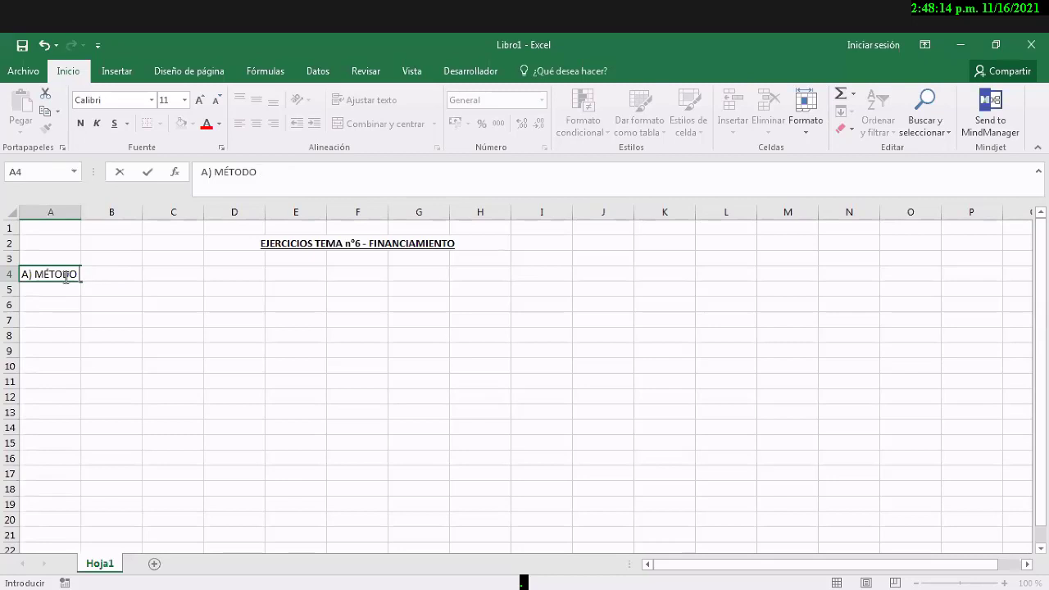
pyautogui.write('PRICE DE CUO')
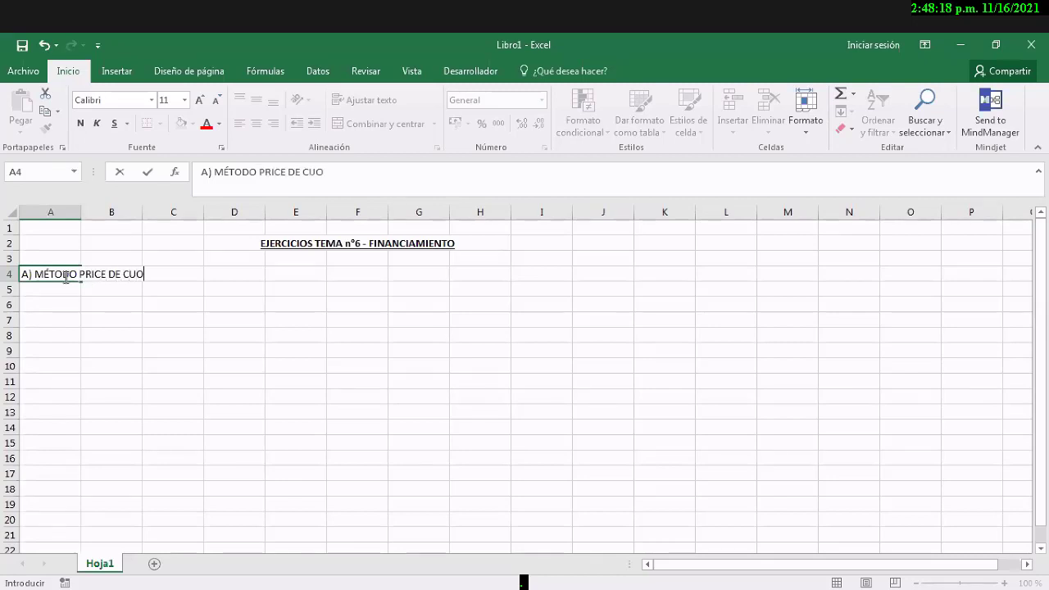
pyautogui.write('TA ()')
pyautogui.press('Tab')
# Step: Insert "FRANCES" between the empty parentheses of the section heading in A4
pyautogui.press('Right')
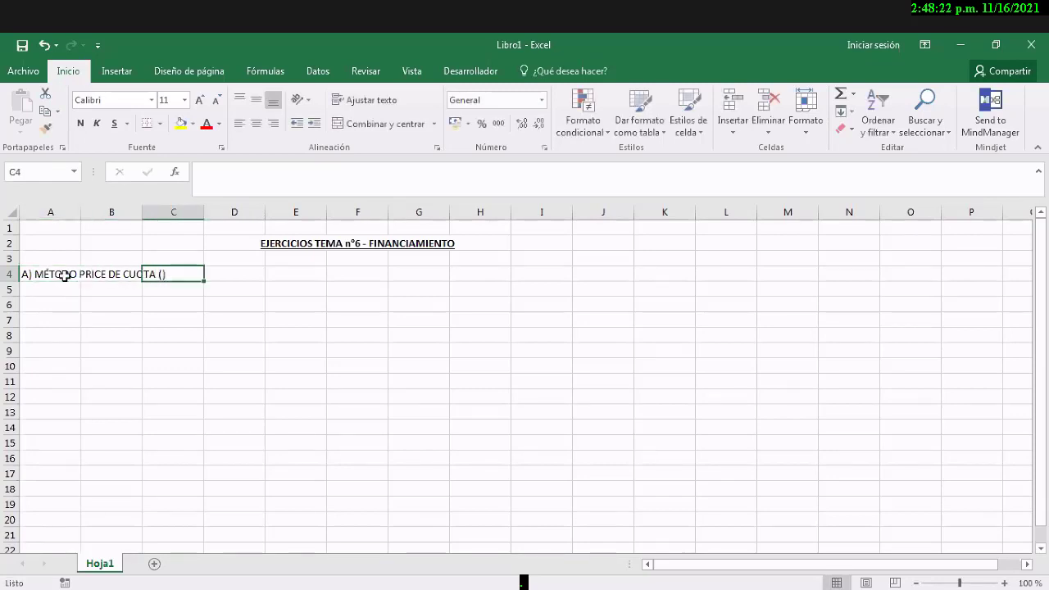
pyautogui.press('Left')
pyautogui.press('Left')
pyautogui.press('Right')
pyautogui.press('Left')
pyautogui.press('F2')
pyautogui.press('Left')
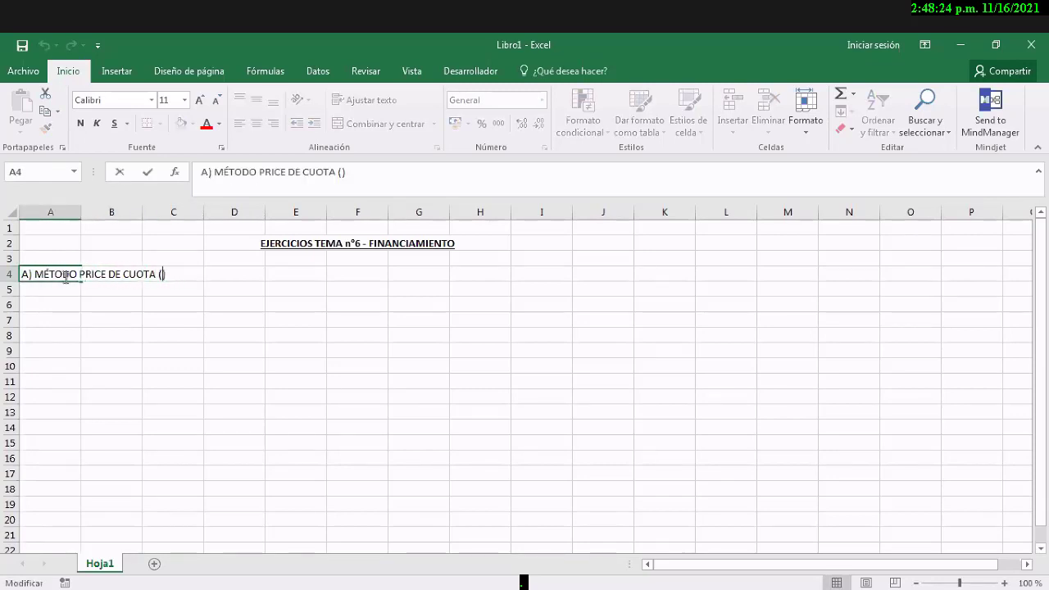
pyautogui.write('FRANCES')
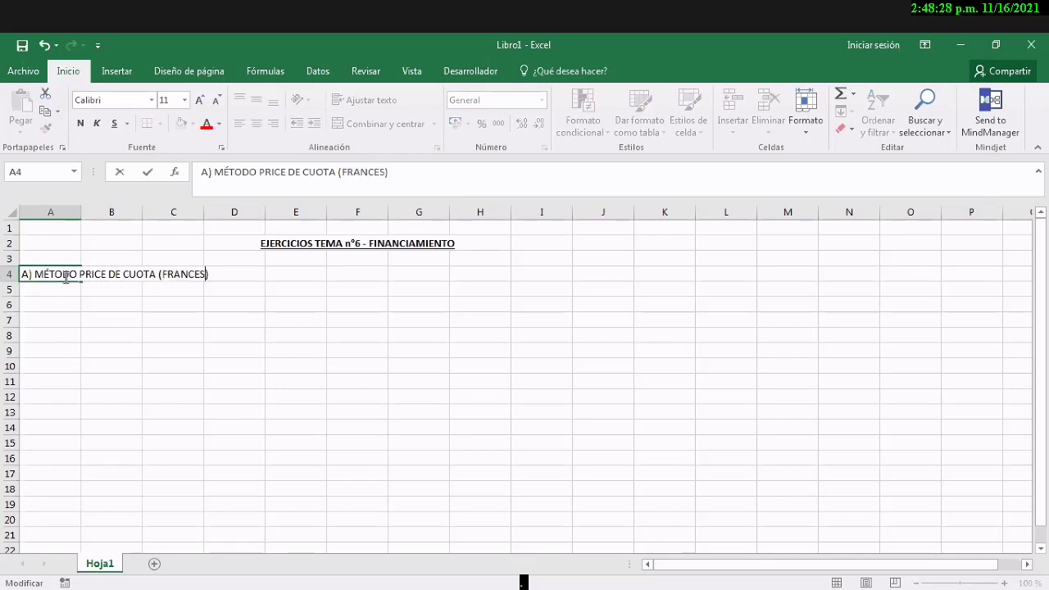
pyautogui.hotkey('ctrl', 'Return')
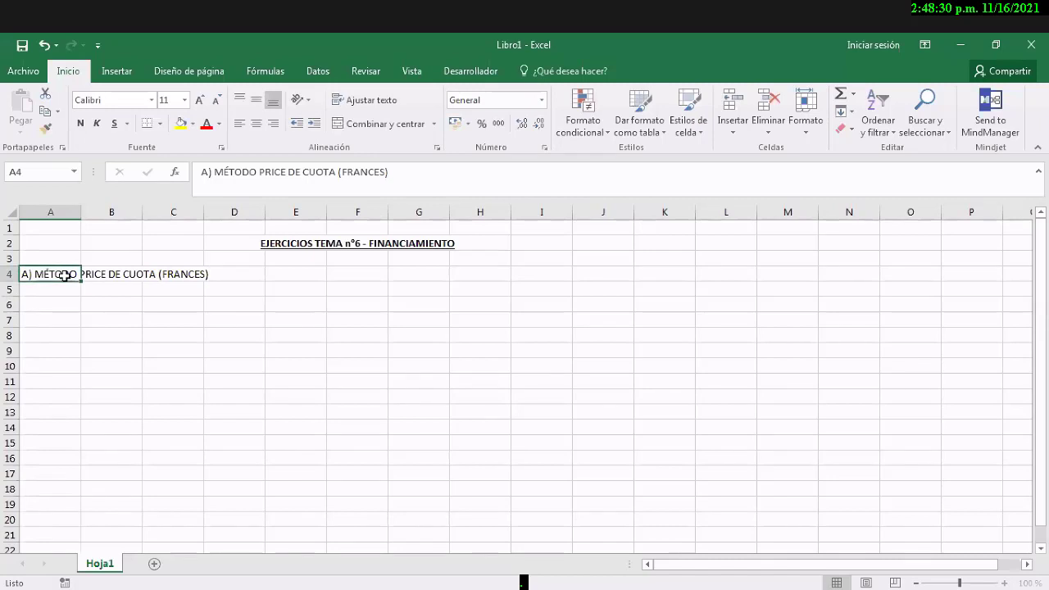
# Step: Make the section heading in A4 bold and underlined
pyautogui.hotkey('ctrl', 'n')
pyautogui.hotkey('ctrl', 's')
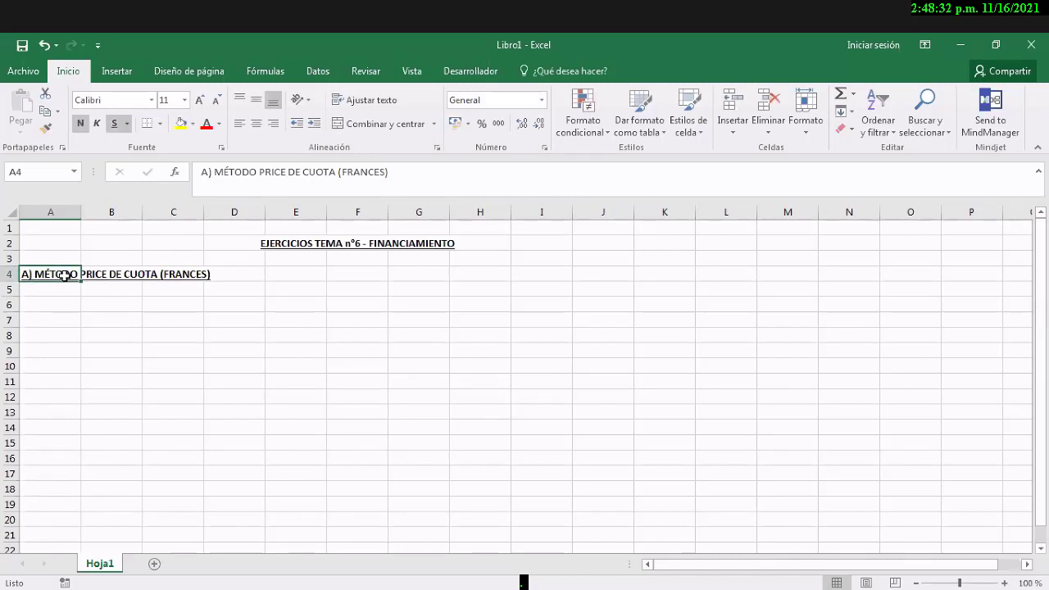
pyautogui.press('Return')
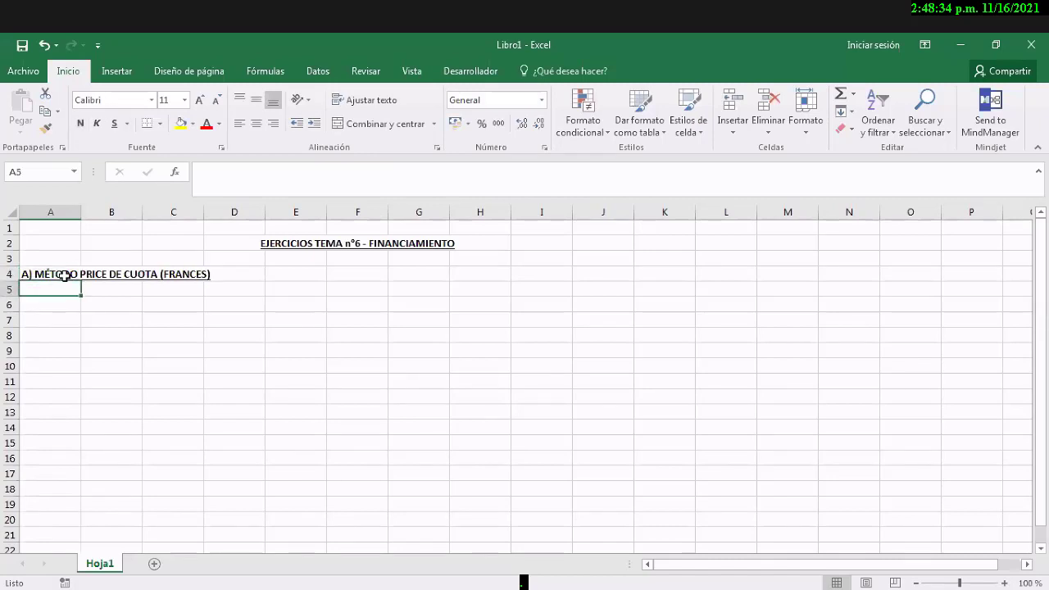
# Step: Enter the label "Prestamo:" in B6 and the loan amount 200000 in C6
pyautogui.press('Down')
pyautogui.press('Right')
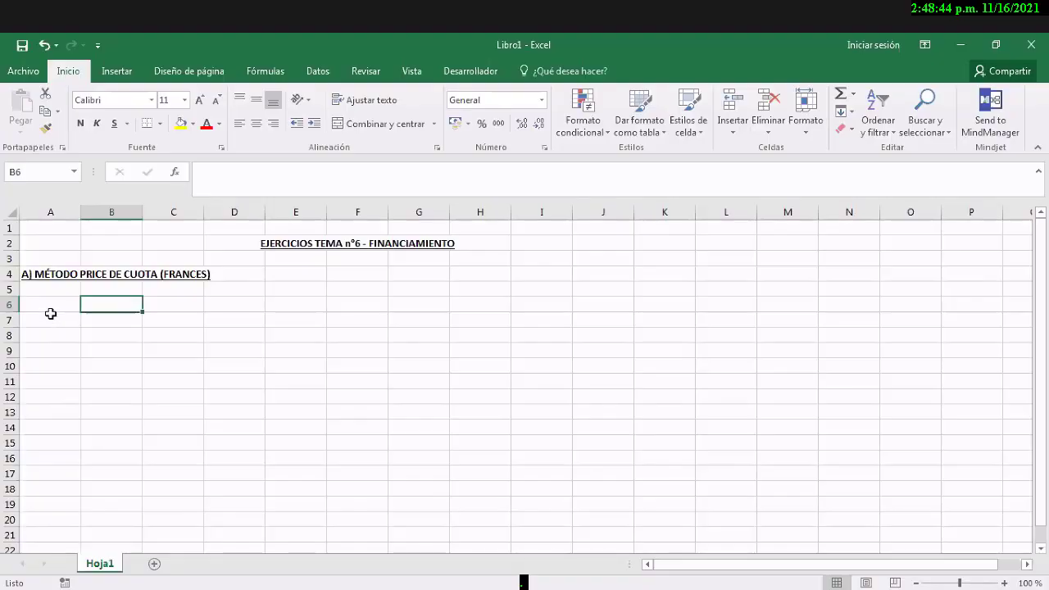
pyautogui.click(50, 313)
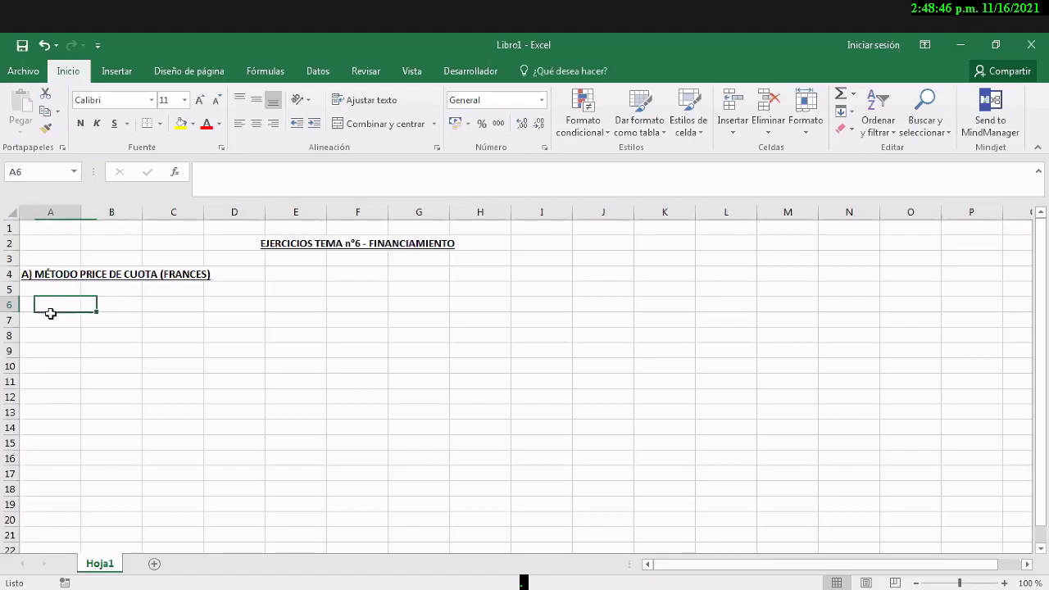
pyautogui.press('Right')
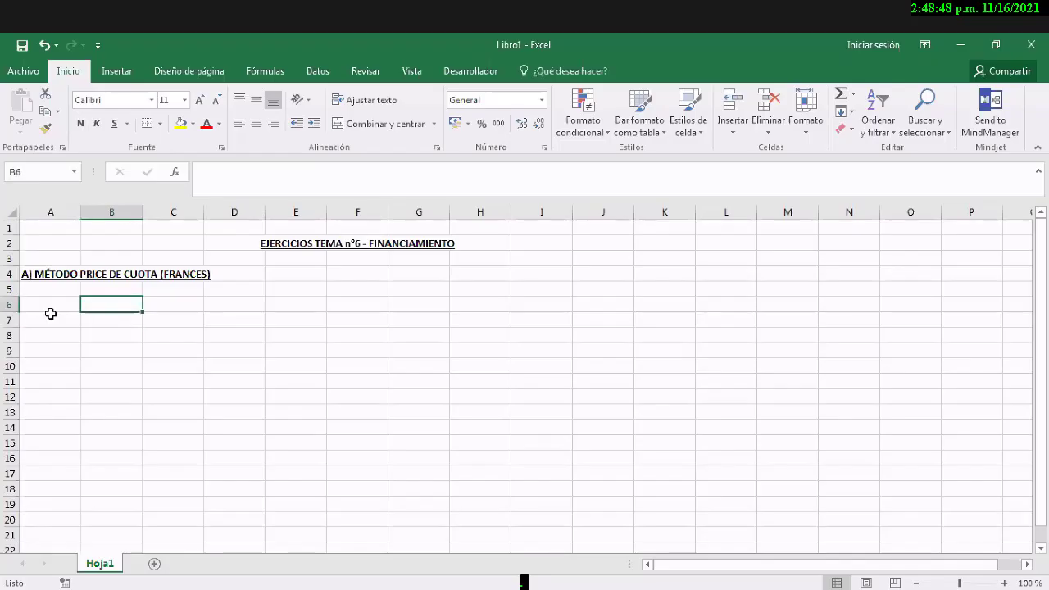
pyautogui.write('Prestamo:')
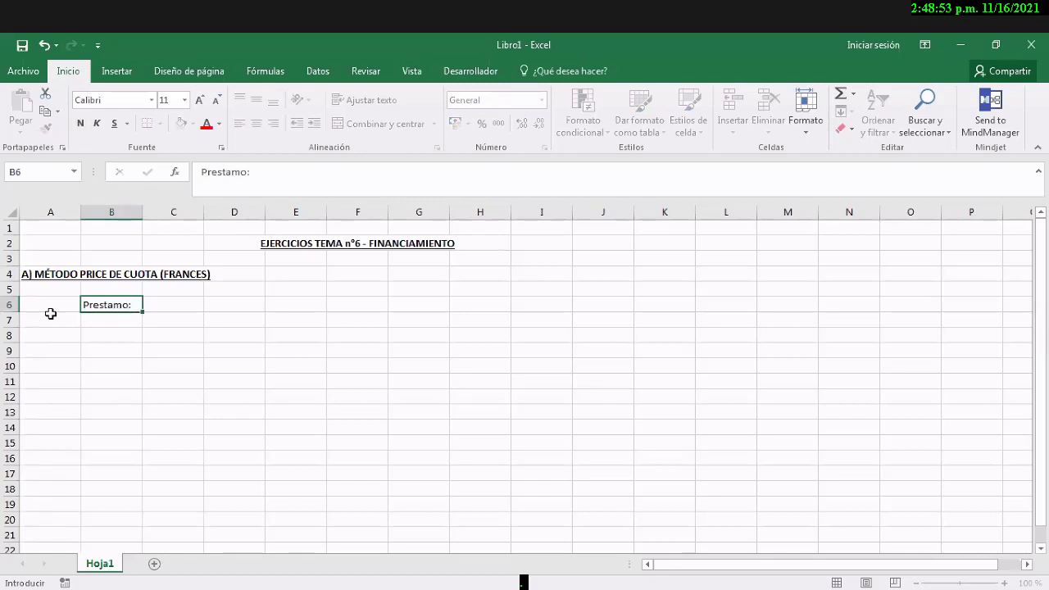
pyautogui.press('Right')
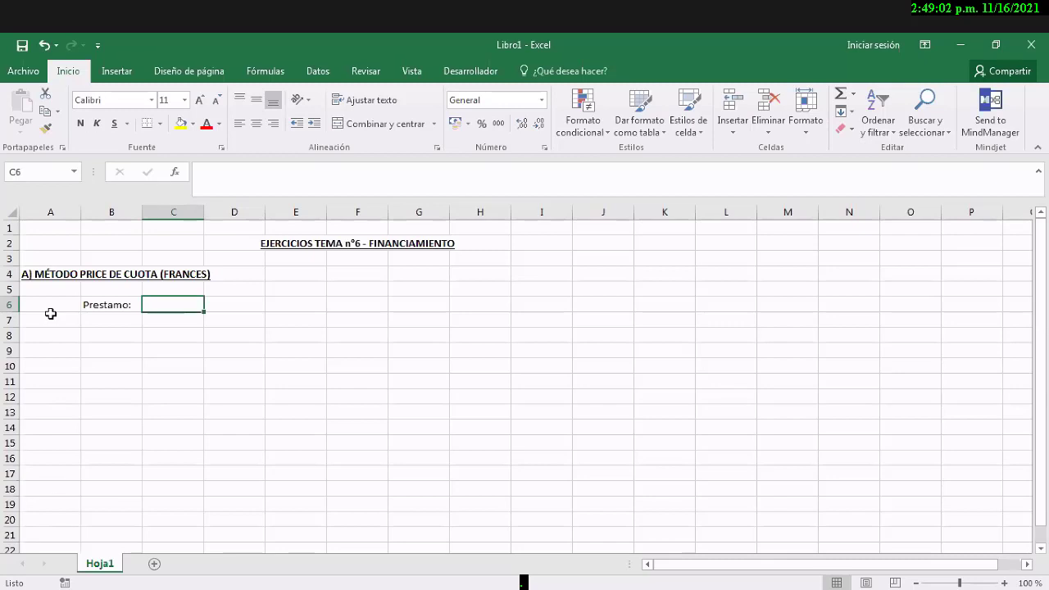
pyautogui.write('200000')
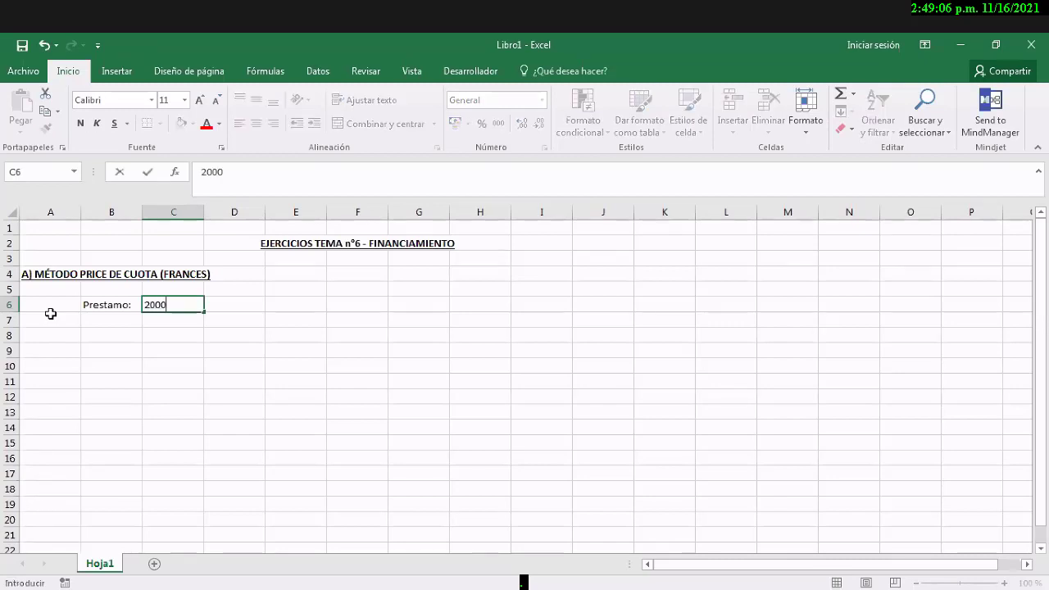
pyautogui.press('Tab')
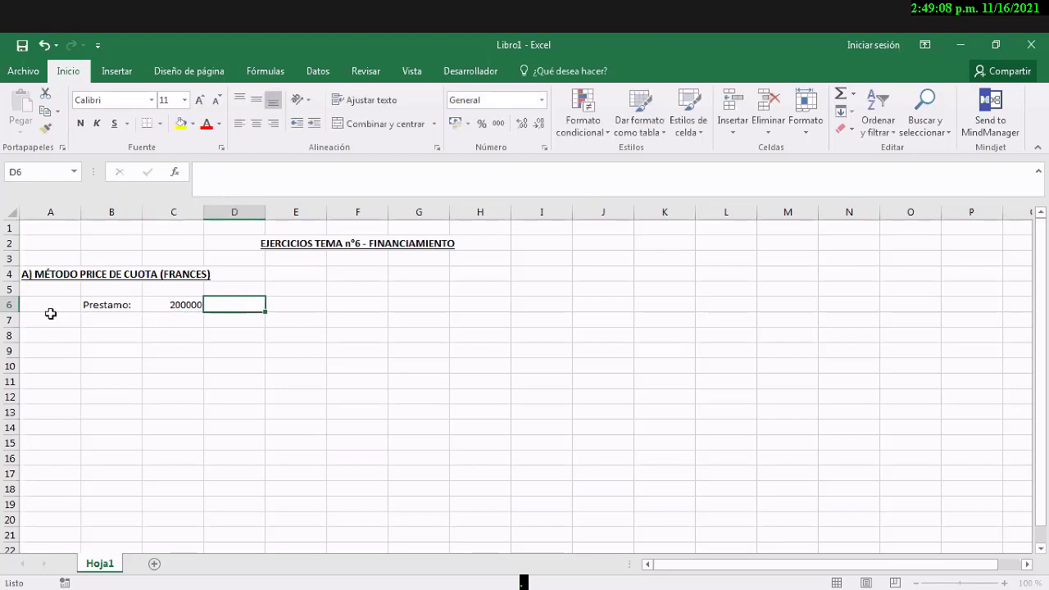
# Step: Enter the currency unit "bs" in D6, beside the loan amount
pyautogui.write('Bs')
pyautogui.press('BackSpace')
pyautogui.press('BackSpace')
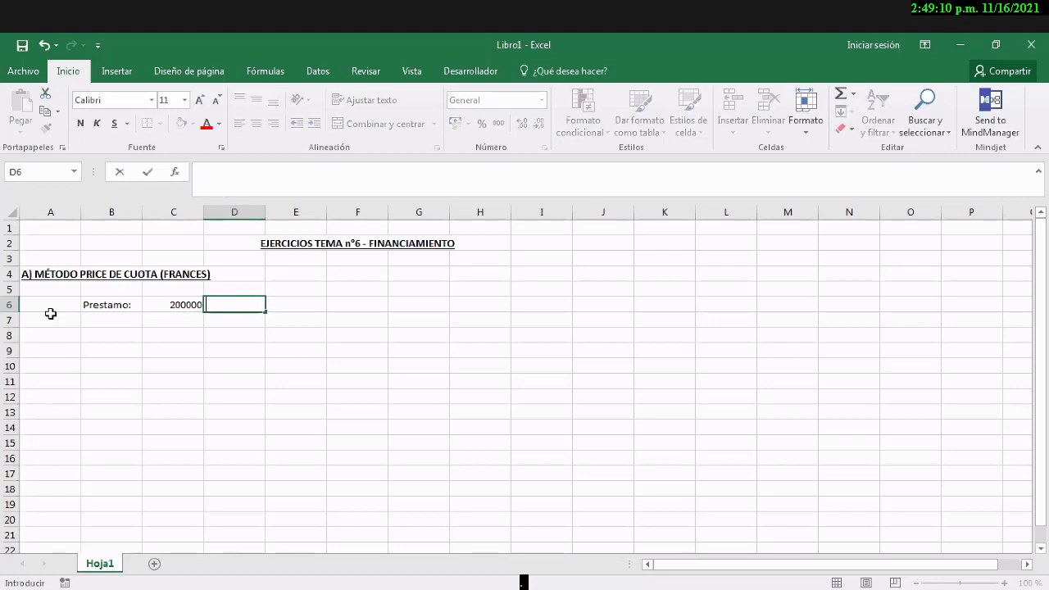
pyautogui.write('bs')
pyautogui.press('Return')
# Step: Centre the loan amount in C6 both horizontally and vertically
pyautogui.press('Left')
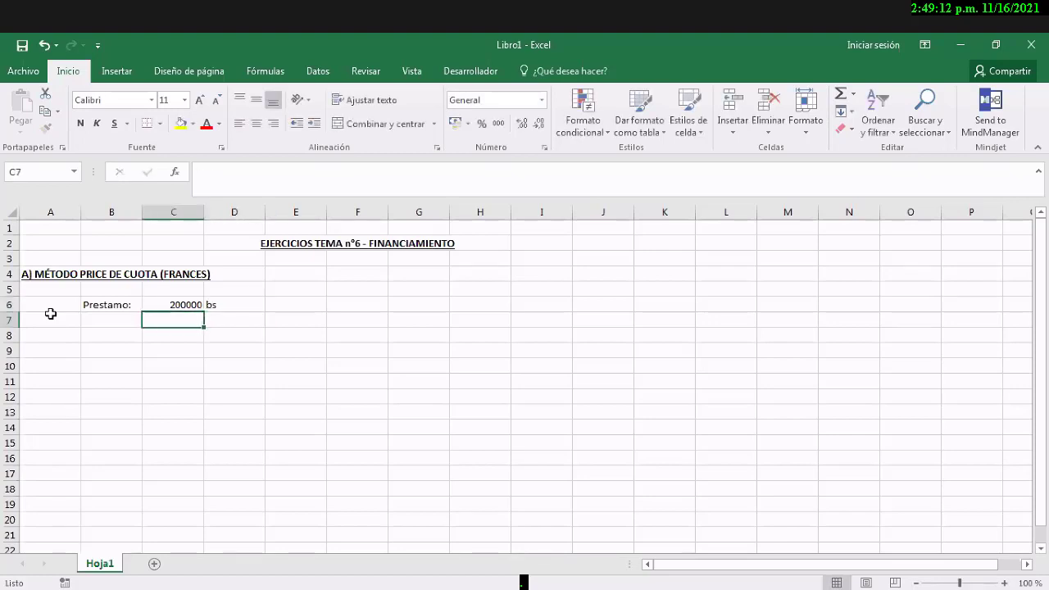
pyautogui.press('Up')
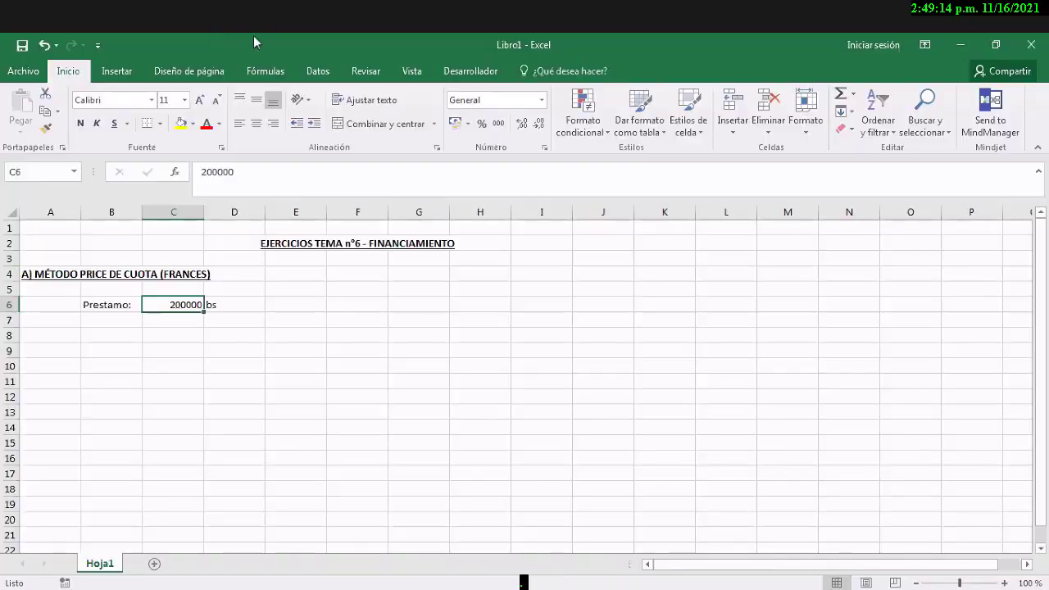
pyautogui.click(257, 99)
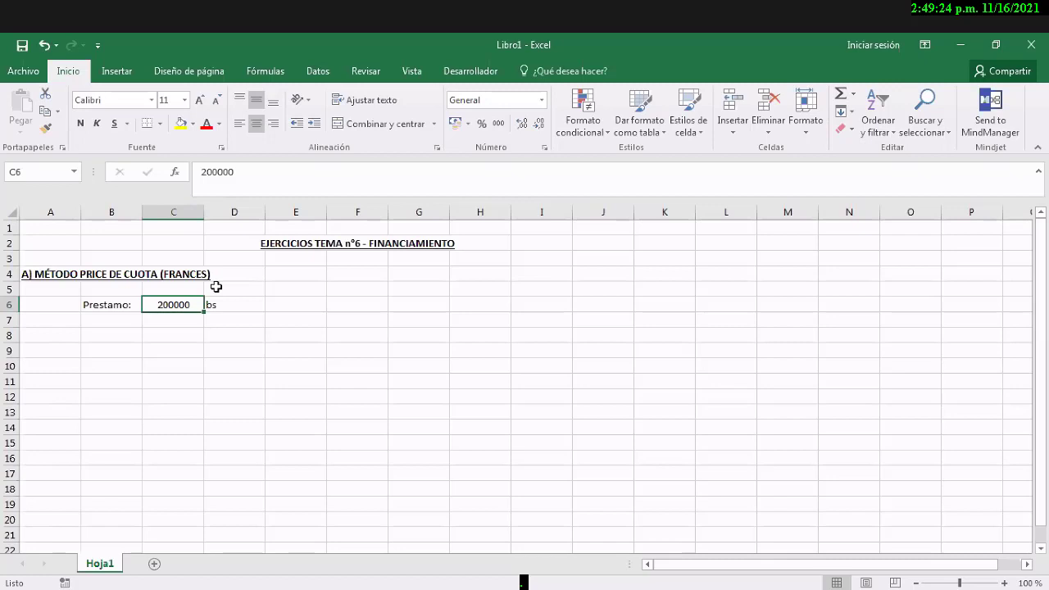
pyautogui.press('Down')
pyautogui.press('Left')
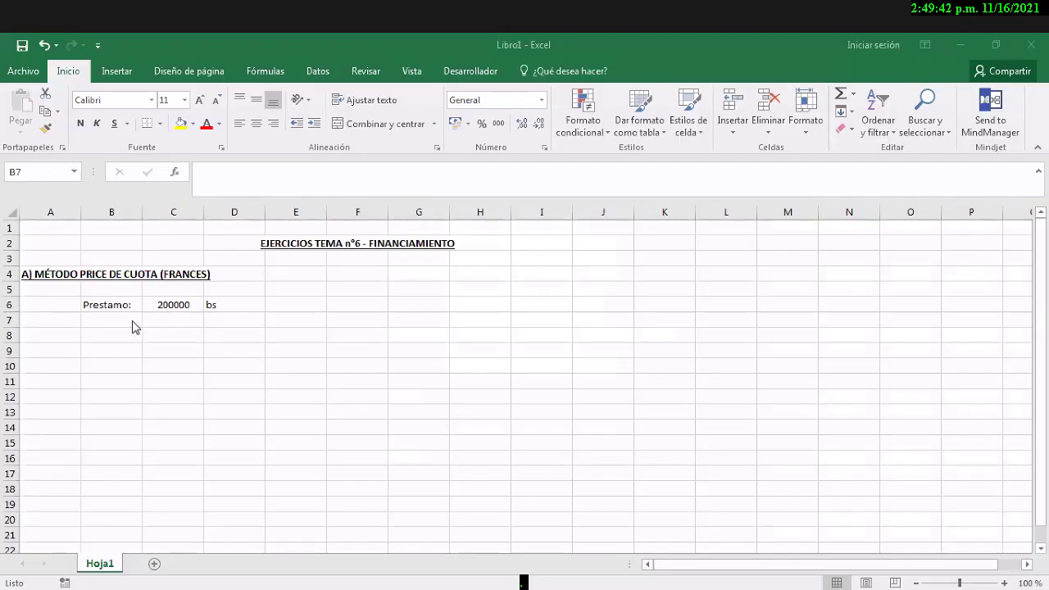
# Step: Right-align the loan label in B6
pyautogui.click(132, 325)
pyautogui.click(128, 300)
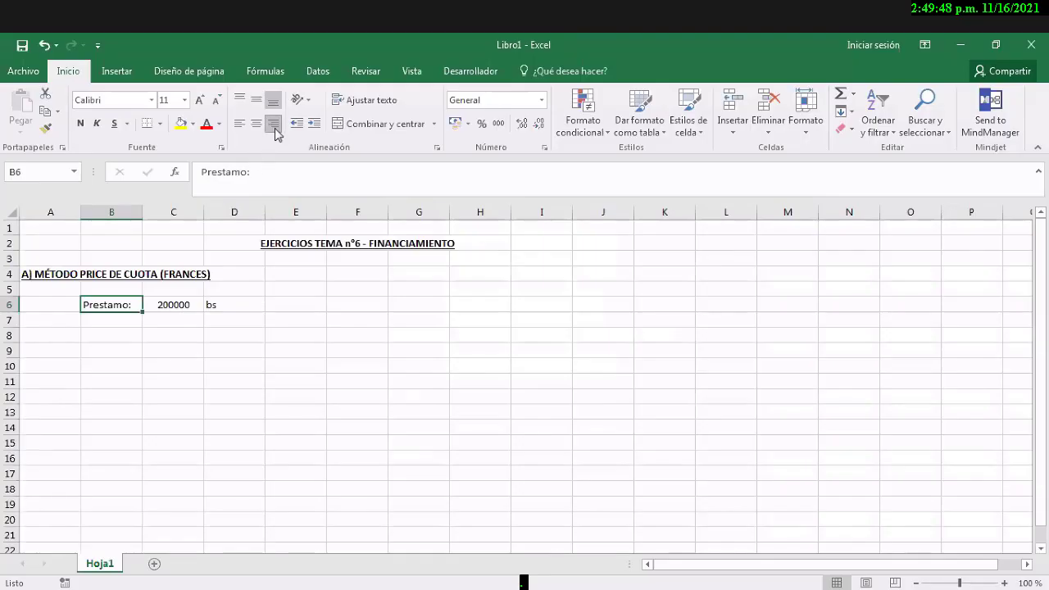
pyautogui.click(273, 123)
# Step: Replace the label text in B6 with "Monto:"
pyautogui.doubleClick(141, 302)
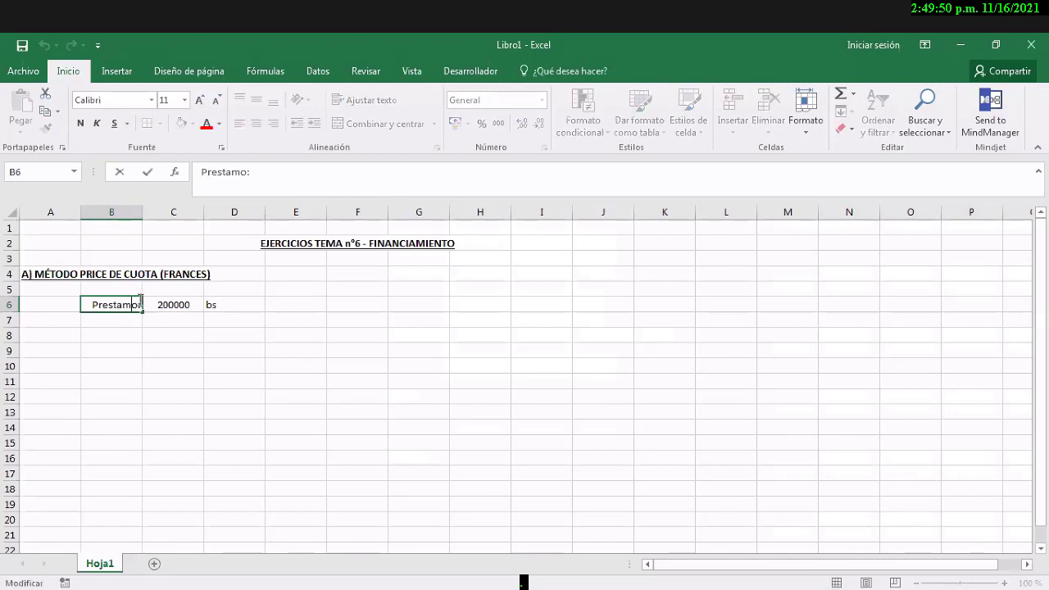
pyautogui.hotkey('shift', 'Left')
pyautogui.hotkey('shift', 'Left')
pyautogui.hotkey('shift', 'Left')
pyautogui.hotkey('shift', 'Left')
pyautogui.hotkey('shift', 'Left')
pyautogui.hotkey('shift', 'Left')
pyautogui.hotkey('shift', 'Left')
pyautogui.hotkey('shift', 'Left')
pyautogui.hotkey('shift', 'Left')
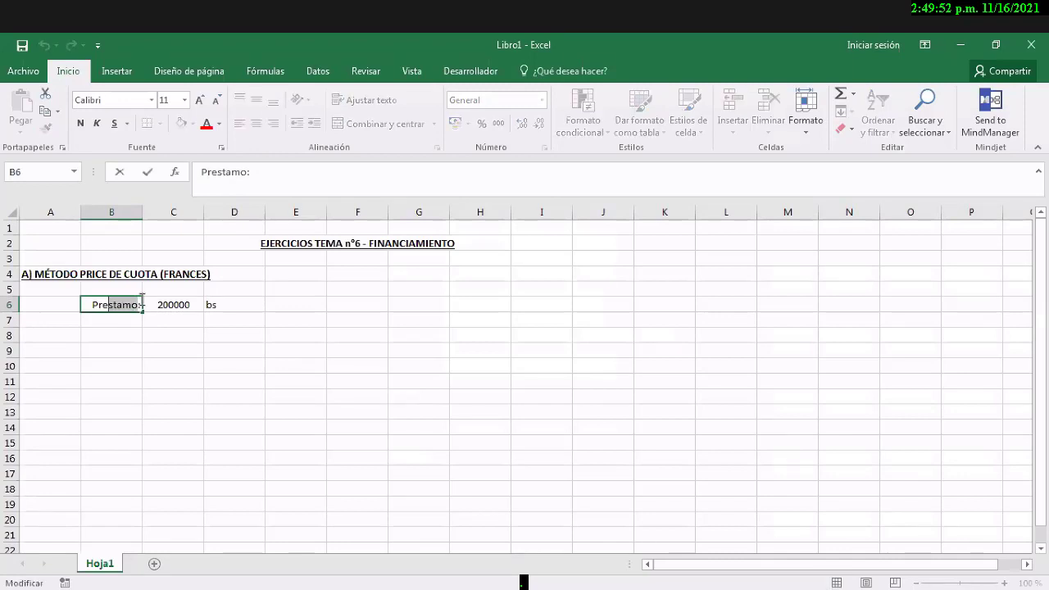
pyautogui.write('Monto:')
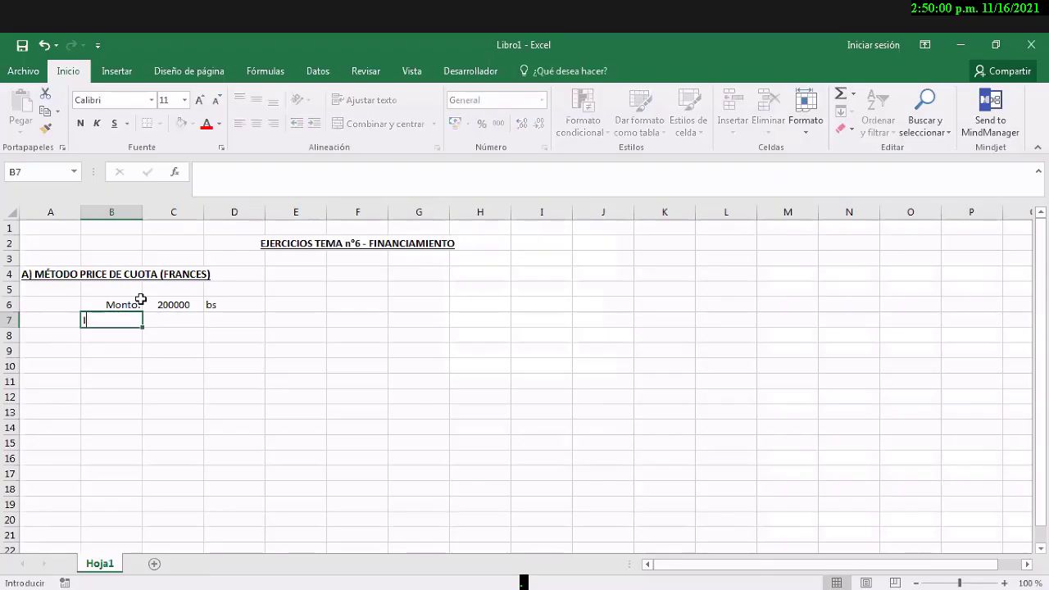
# Step: Enter the label "Interes:" in B7, below the loan amount label
pyautogui.write('Interes')
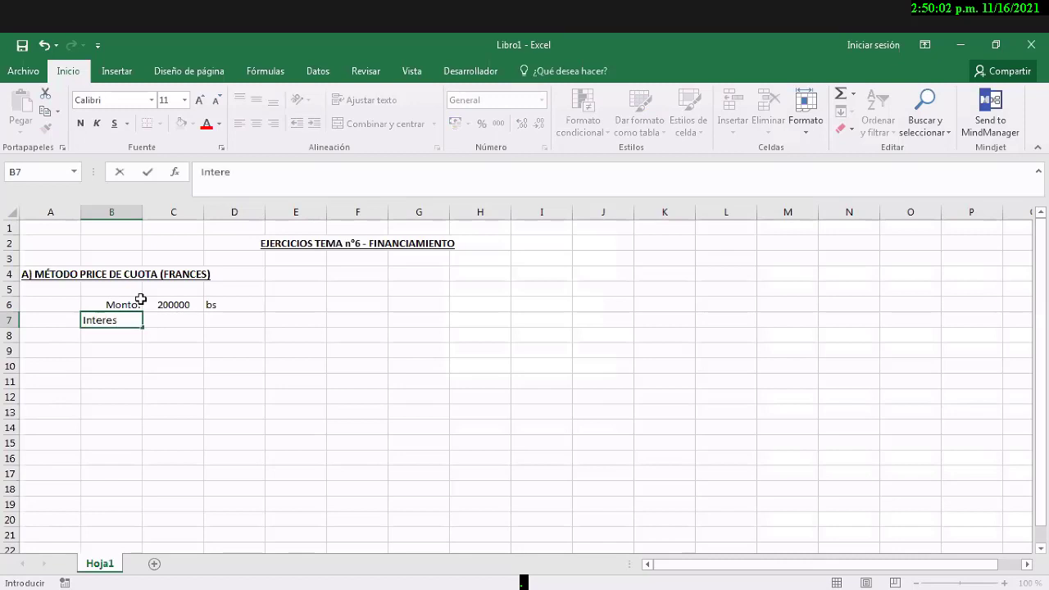
pyautogui.write(':')
pyautogui.press('Return')
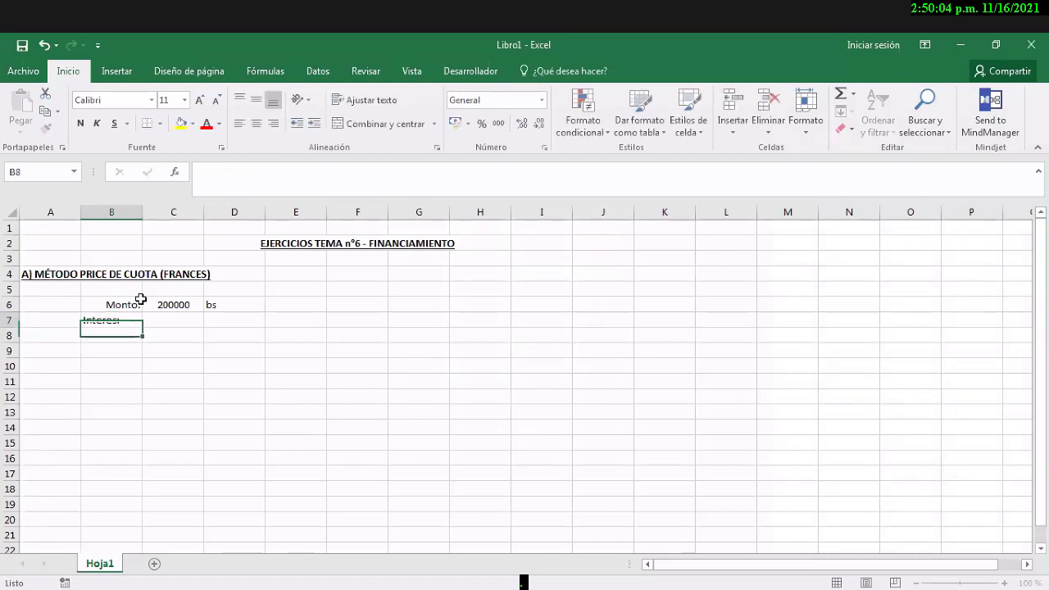
# Step: Extend the label in B6 to read "Monto, Prestamo, Capital:"
pyautogui.click(141, 299)
pyautogui.doubleClick(139, 303)
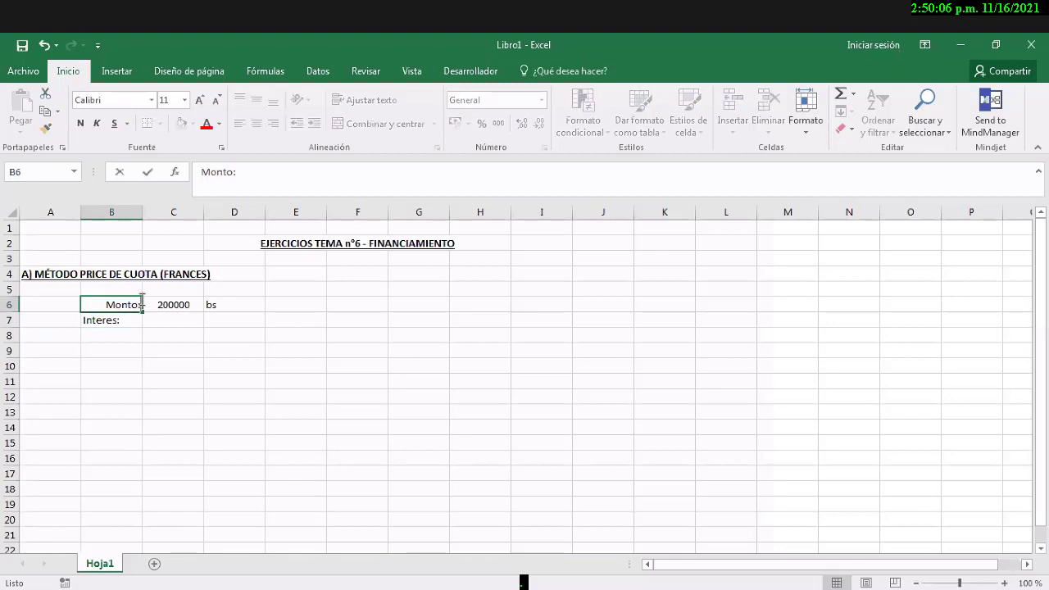
pyautogui.write(', Prest')
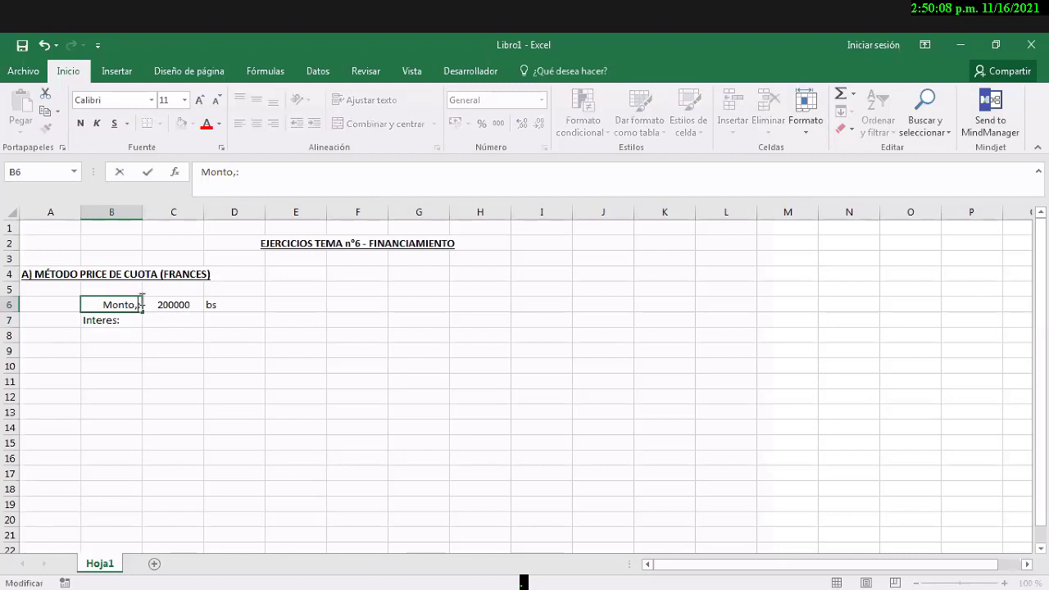
pyautogui.write('amo')
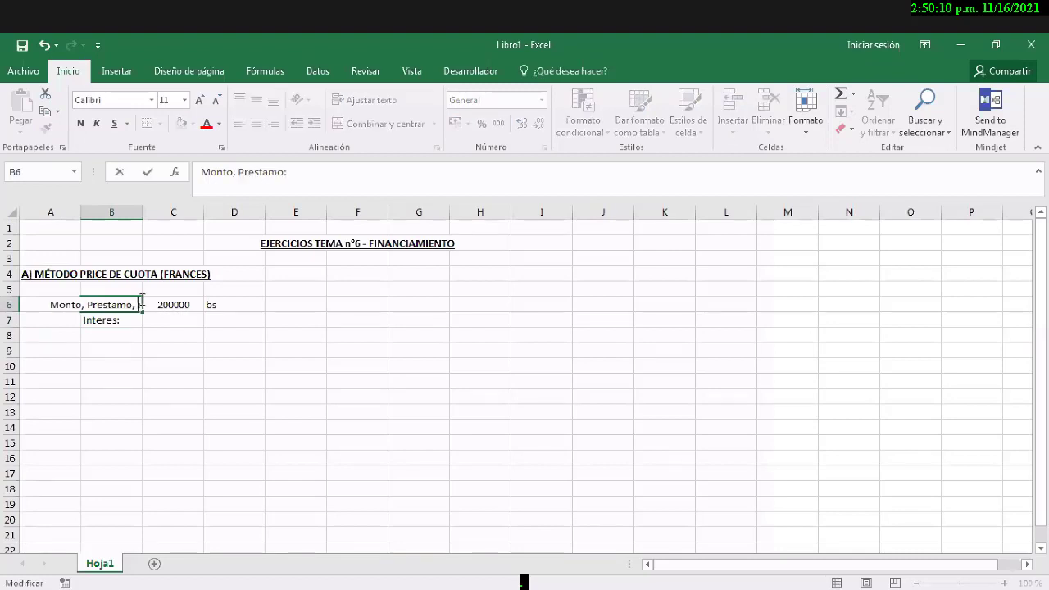
pyautogui.write(', Capi')
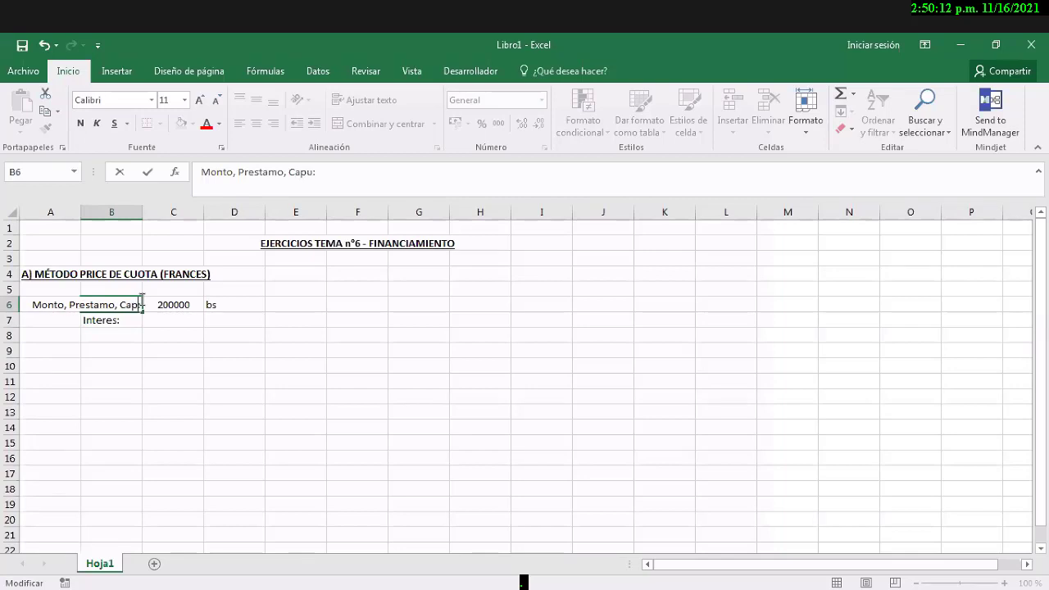
pyautogui.write('tal')
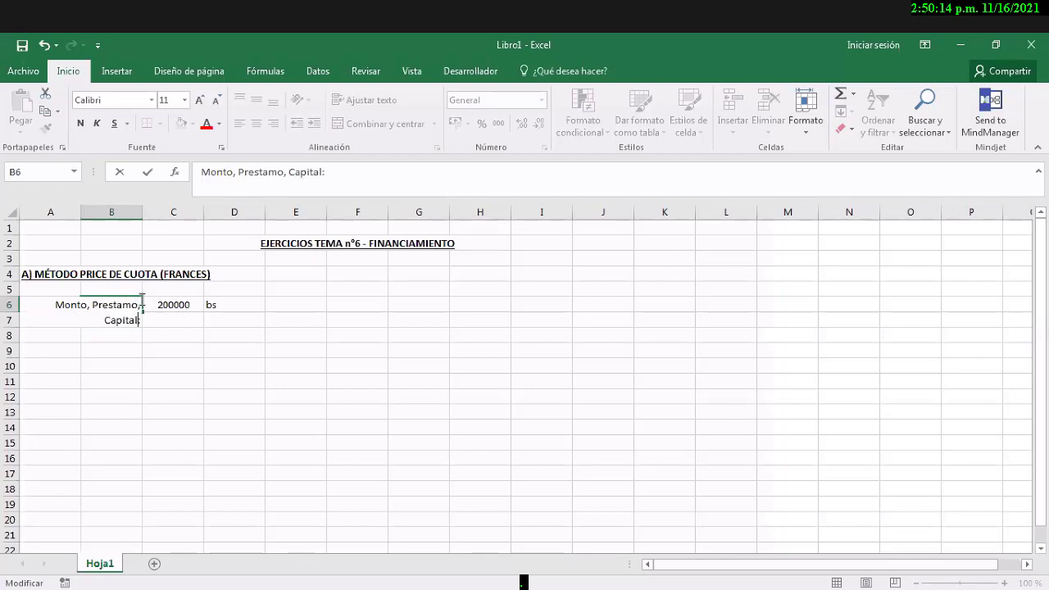
pyautogui.press('Return')
pyautogui.write('Interes:')
# Step: Widen column A slightly so the long label in B6 fits on the sheet
pyautogui.click(139, 299)
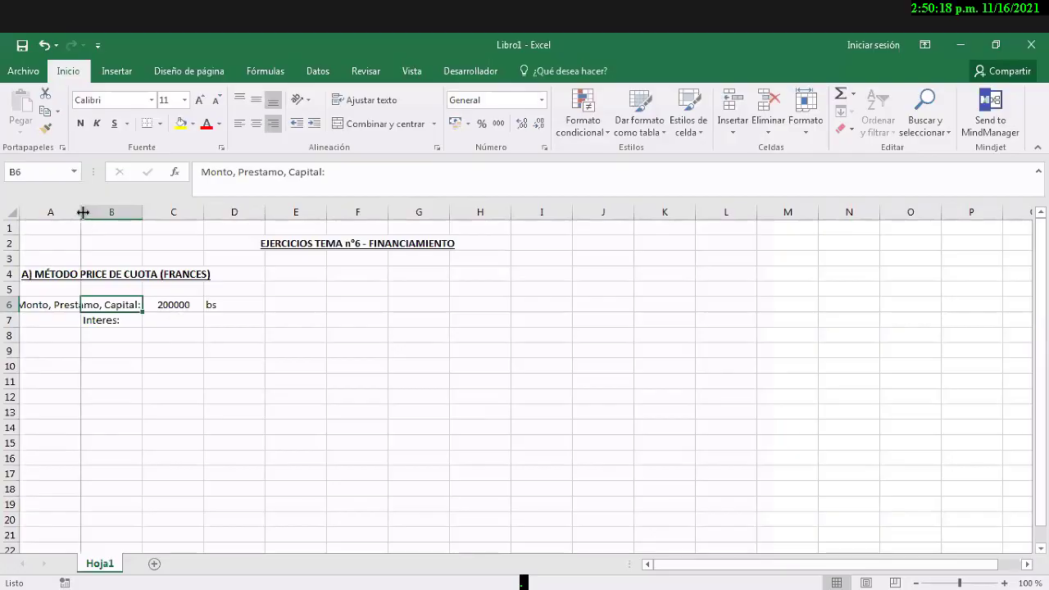
pyautogui.moveTo(86, 211); pyautogui.dragTo(96, 212)
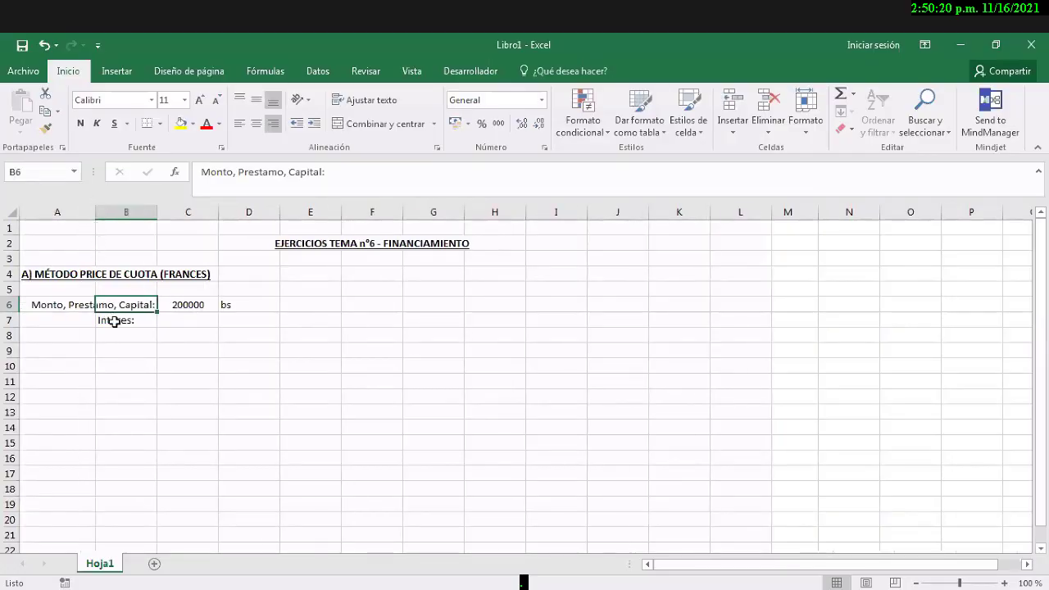
pyautogui.click(143, 348)
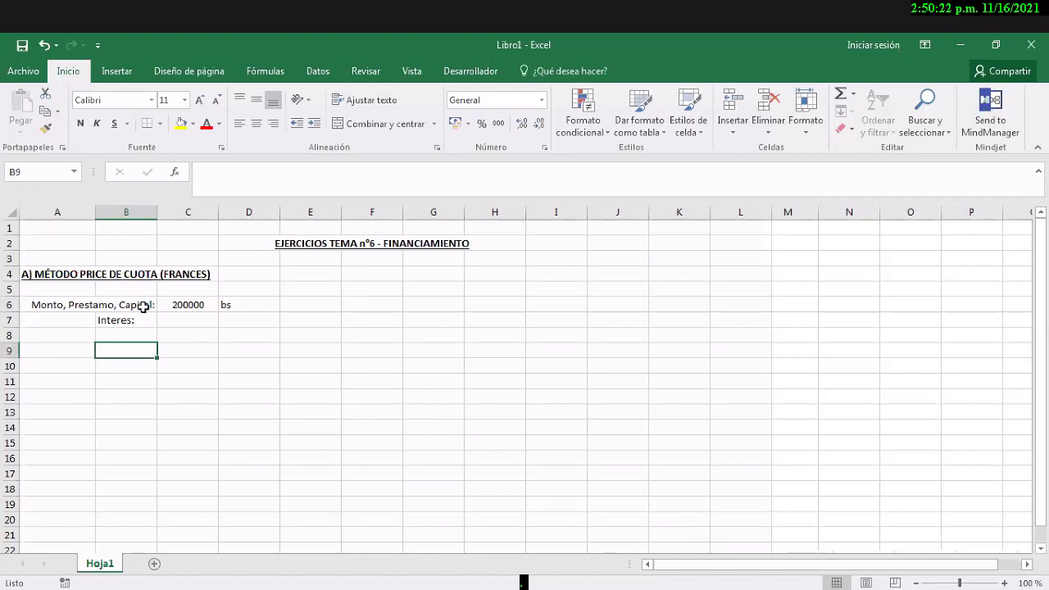
# Step: Add the symbol "(n)" before the colon of the interest label in B7
pyautogui.click(145, 320)
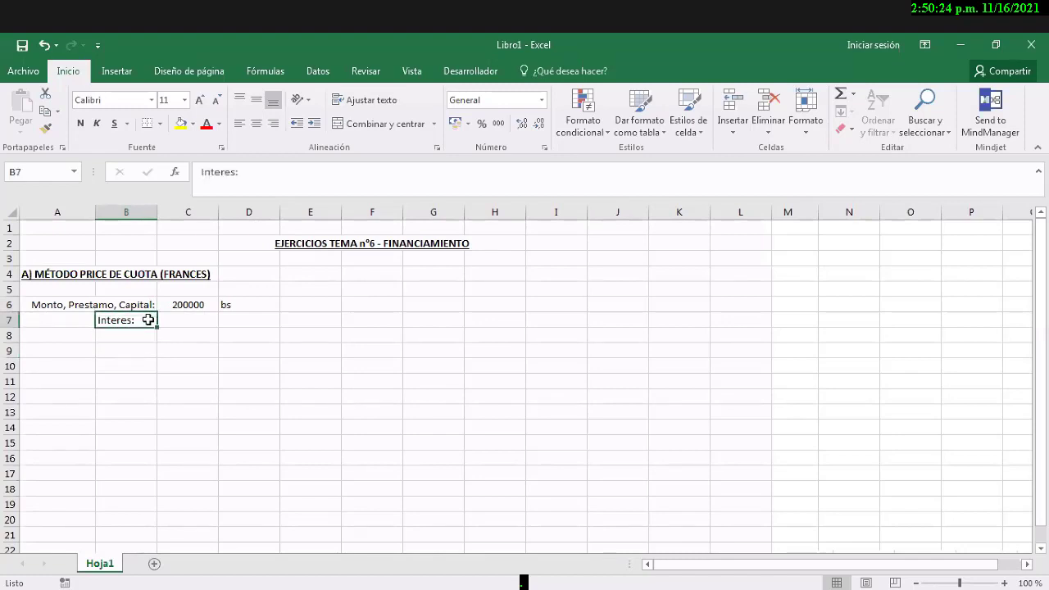
pyautogui.press('Left')
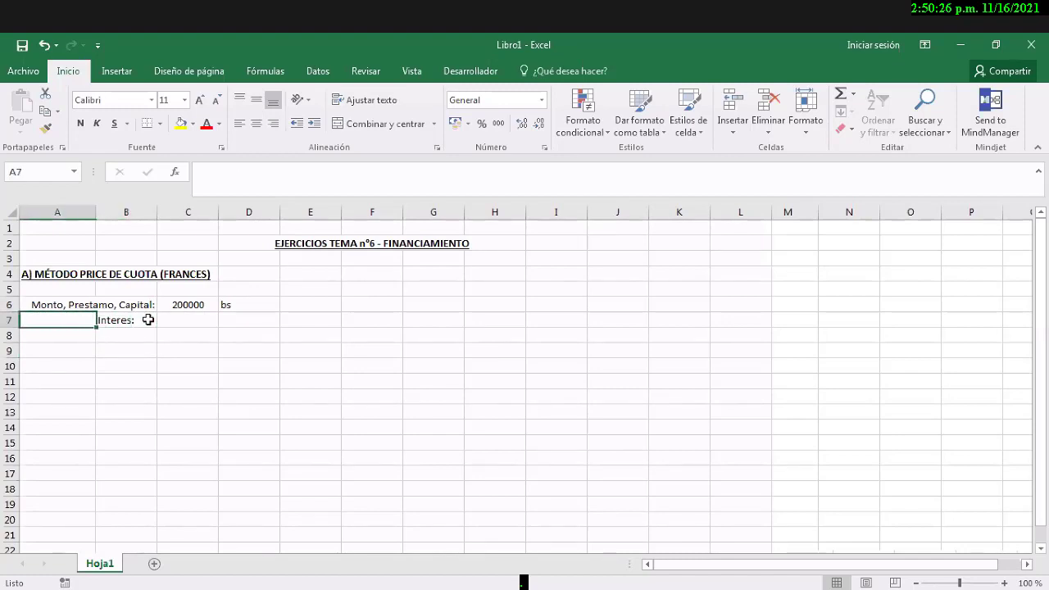
pyautogui.press('Right')
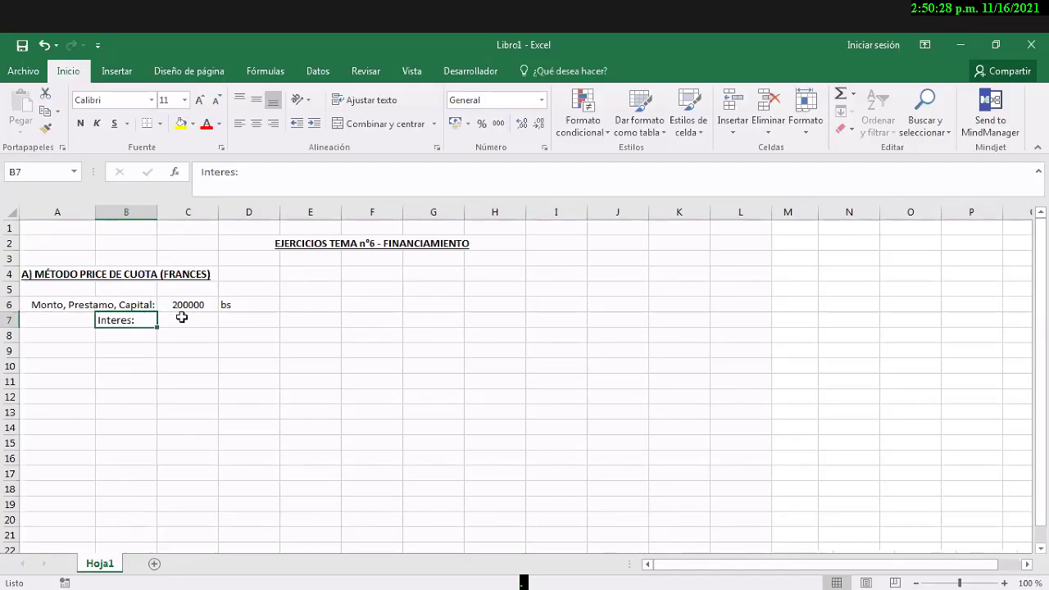
pyautogui.click(181, 317)
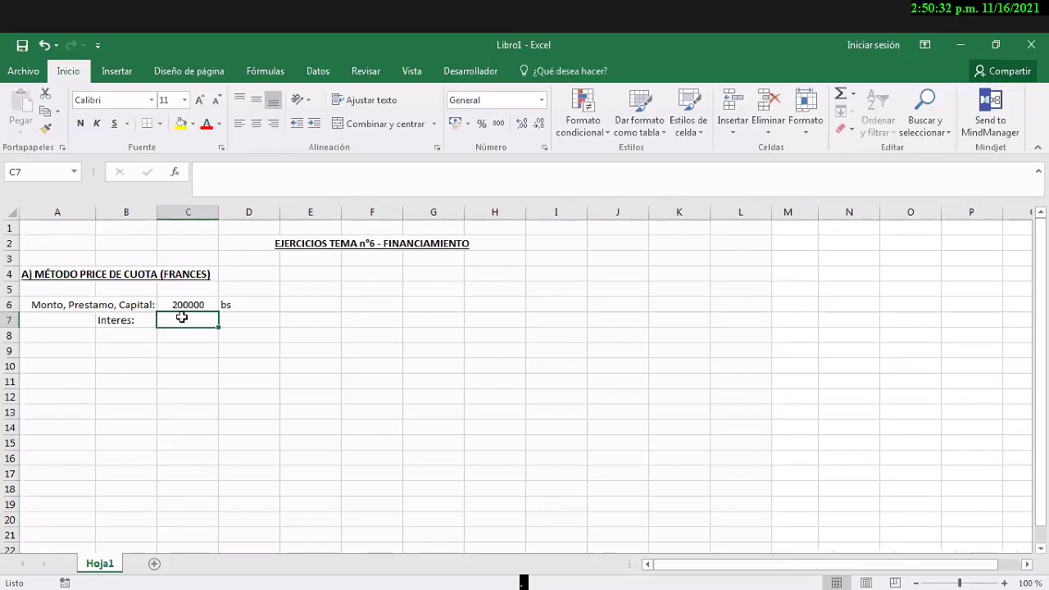
pyautogui.press('Down')
pyautogui.press('Up')
pyautogui.press('Left')
pyautogui.press('F2')
pyautogui.press('Left')
pyautogui.write('()')
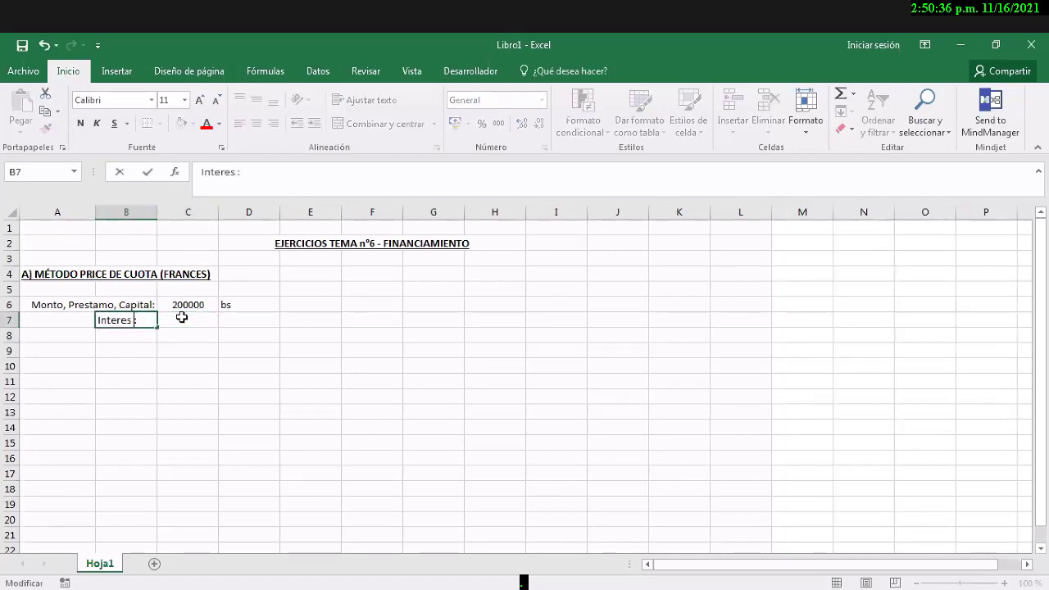
pyautogui.press('Left')
pyautogui.write('n')
pyautogui.press('Return')
# Step: Enter the interest rate 7% in C7
pyautogui.press('Up')
pyautogui.press('Right')
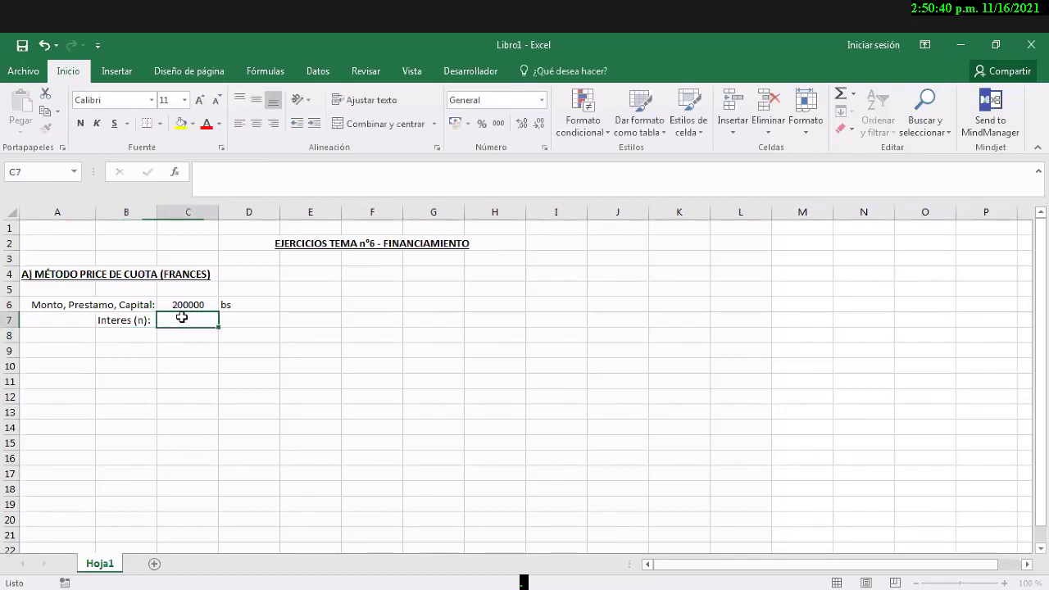
pyautogui.press('Right')
pyautogui.press('Left')
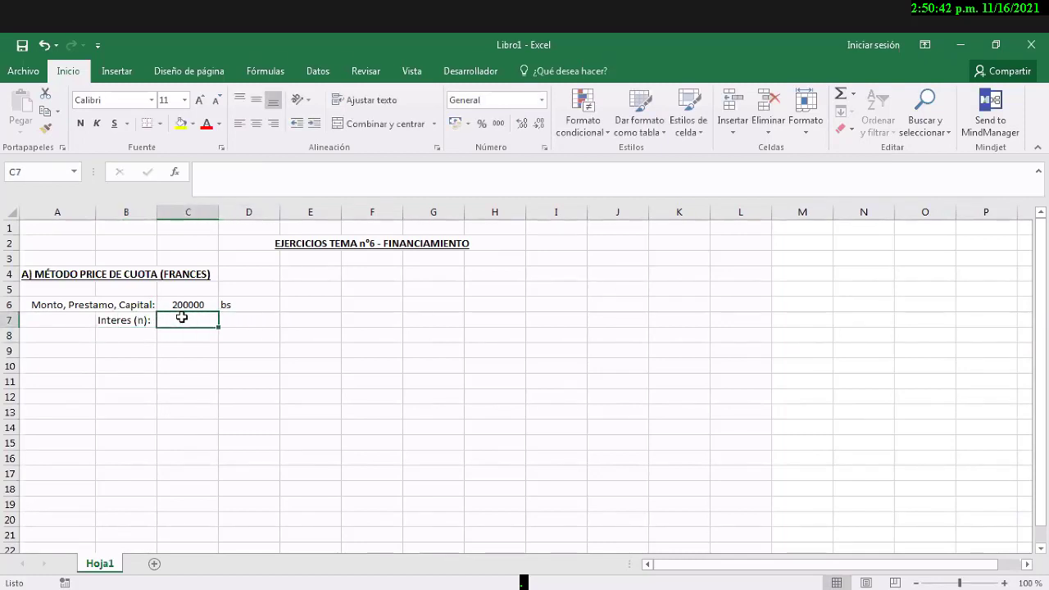
pyautogui.write('7/')
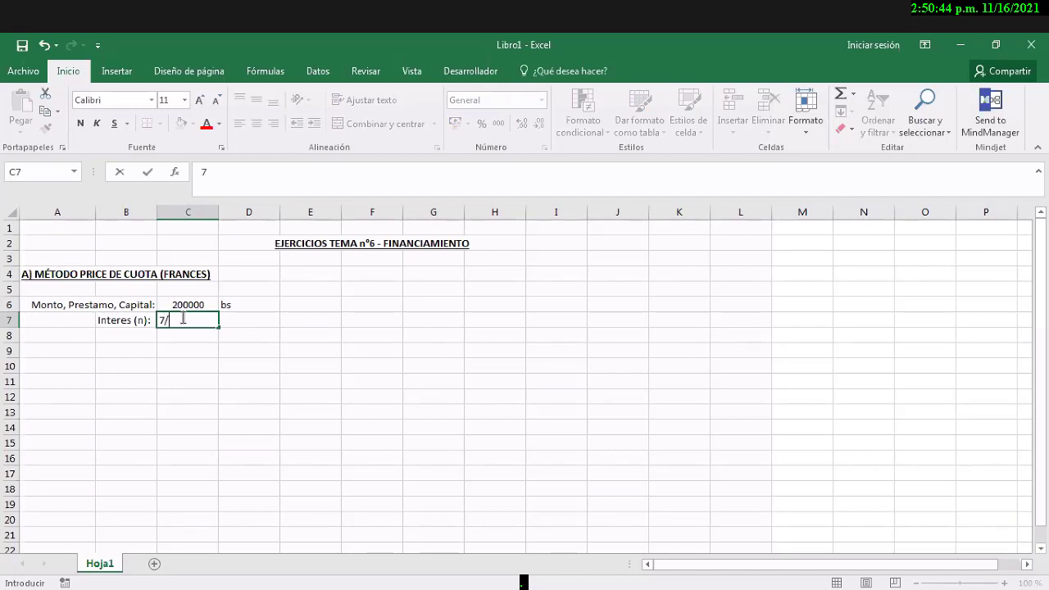
pyautogui.press('BackSpace')
pyautogui.write('%')
pyautogui.press('Return')
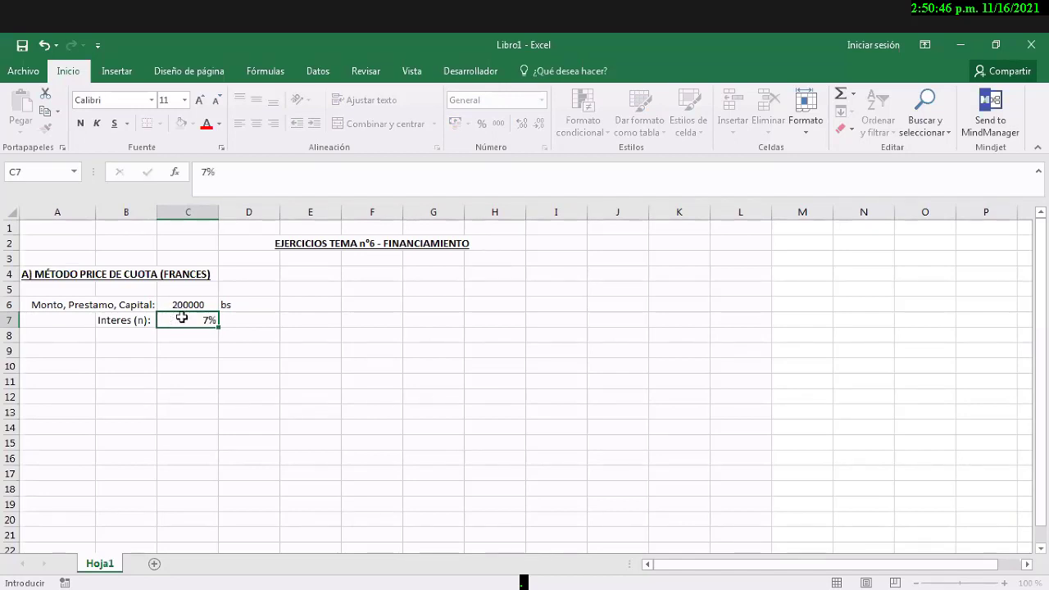
pyautogui.click(182, 318)
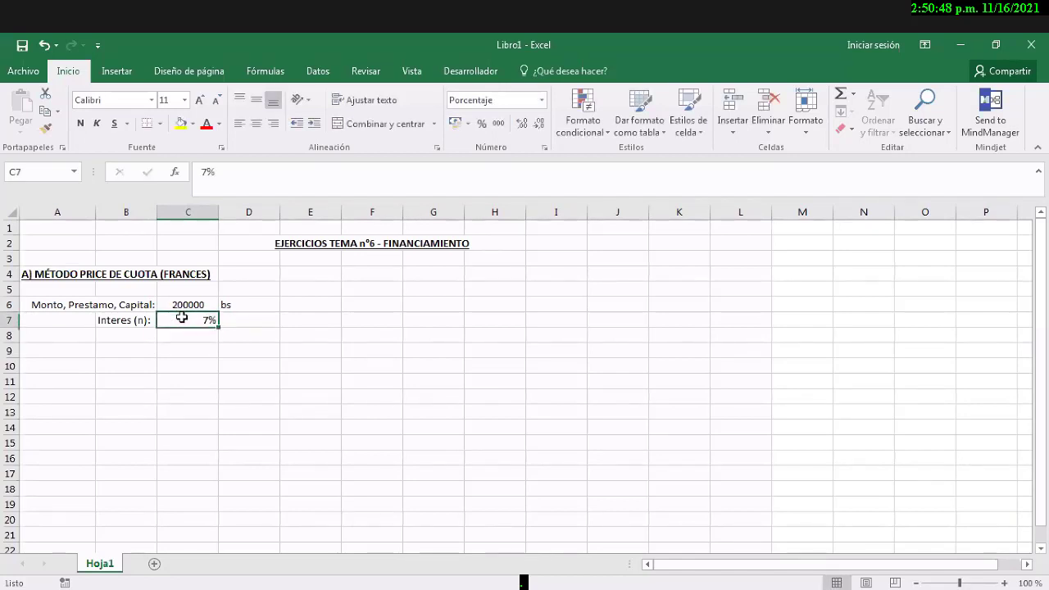
# Step: Remove the "(n)" symbol from the interest label in B7
pyautogui.press('Left')
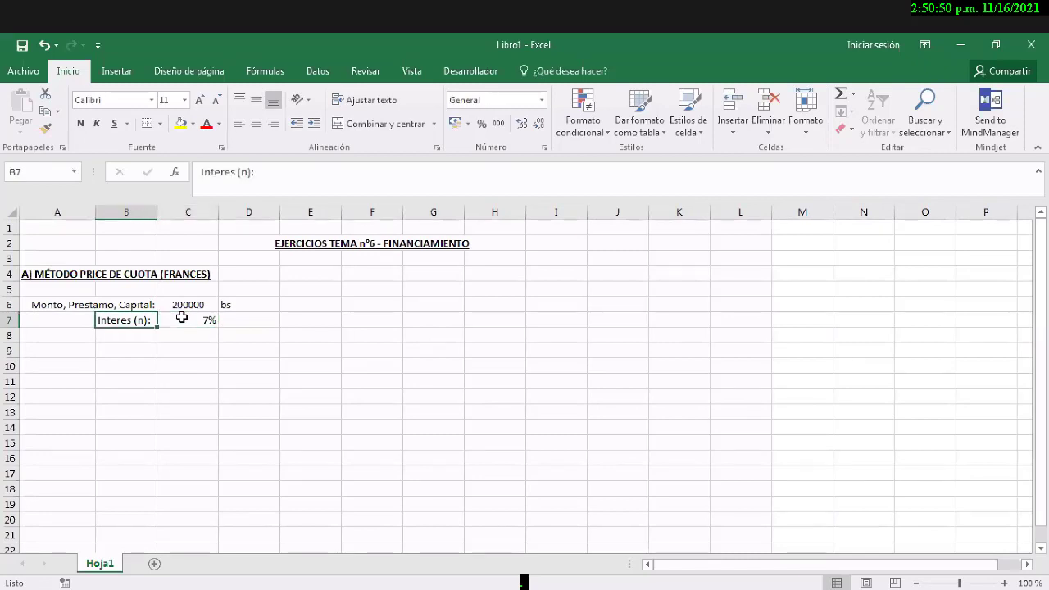
pyautogui.press('F2')
pyautogui.hotkey('shift', 'Left')
pyautogui.hotkey('shift', 'Left')
pyautogui.hotkey('shift', 'Left')
pyautogui.hotkey('shift', 'Left')
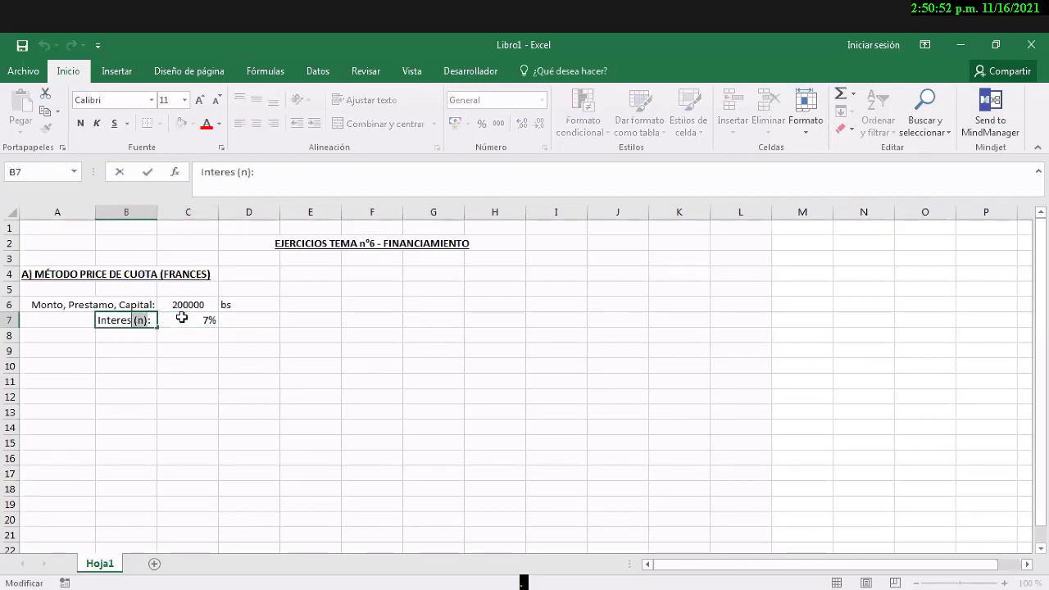
pyautogui.press('BackSpace')
pyautogui.press('Return')
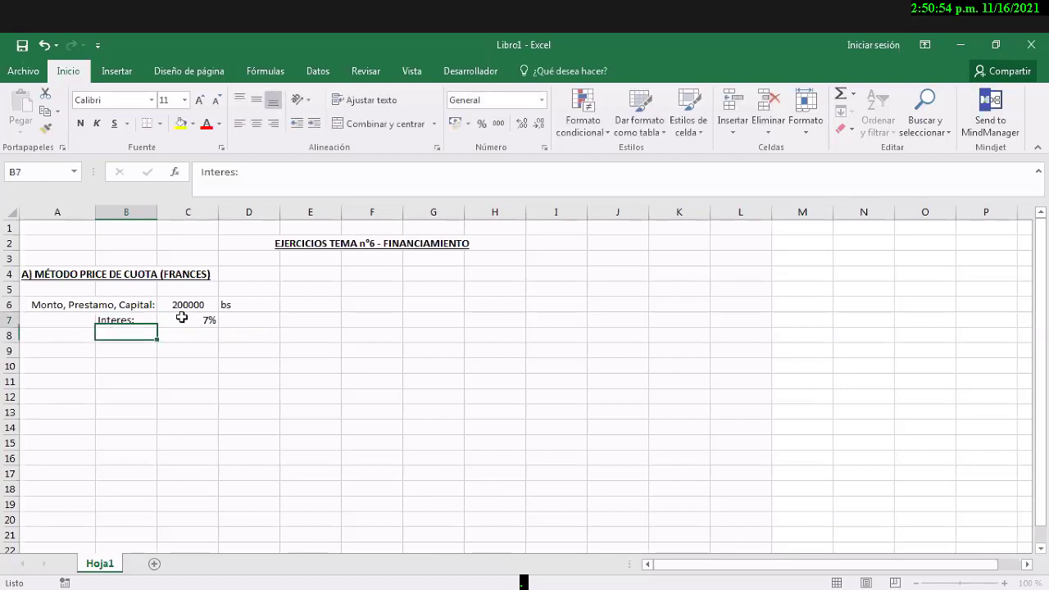
# Step: Change the label in B7 to "Interes (n):"
pyautogui.press('Up')
pyautogui.press('F2')
pyautogui.press('Left')
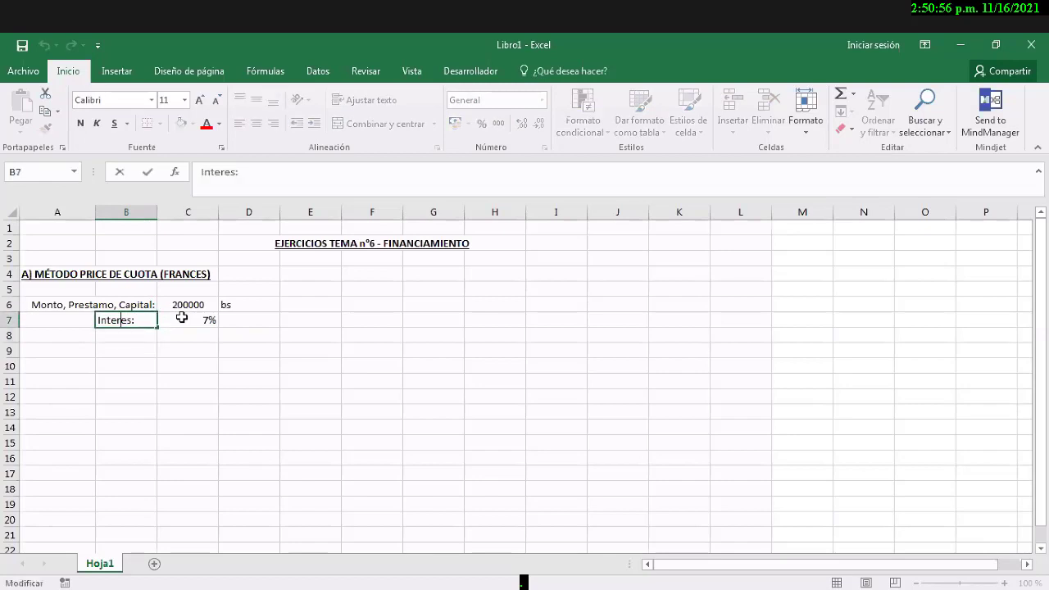
pyautogui.press('Left')
pyautogui.press('Left')
pyautogui.press('Left')
pyautogui.write('()')
pyautogui.write('n')
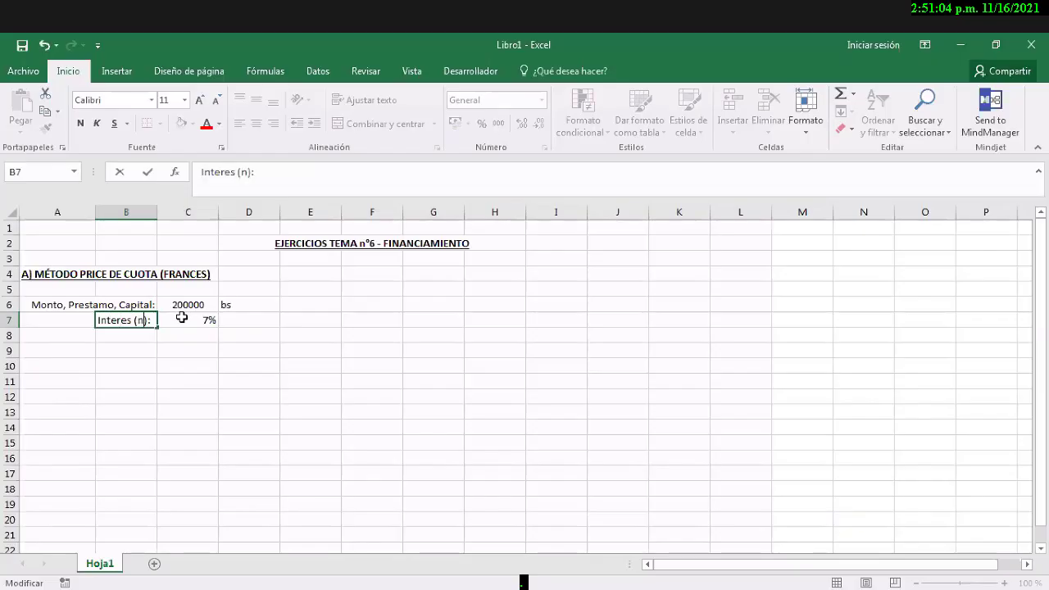
pyautogui.press('Return')
pyautogui.press('Up')
pyautogui.press('Right')
pyautogui.press('Right')
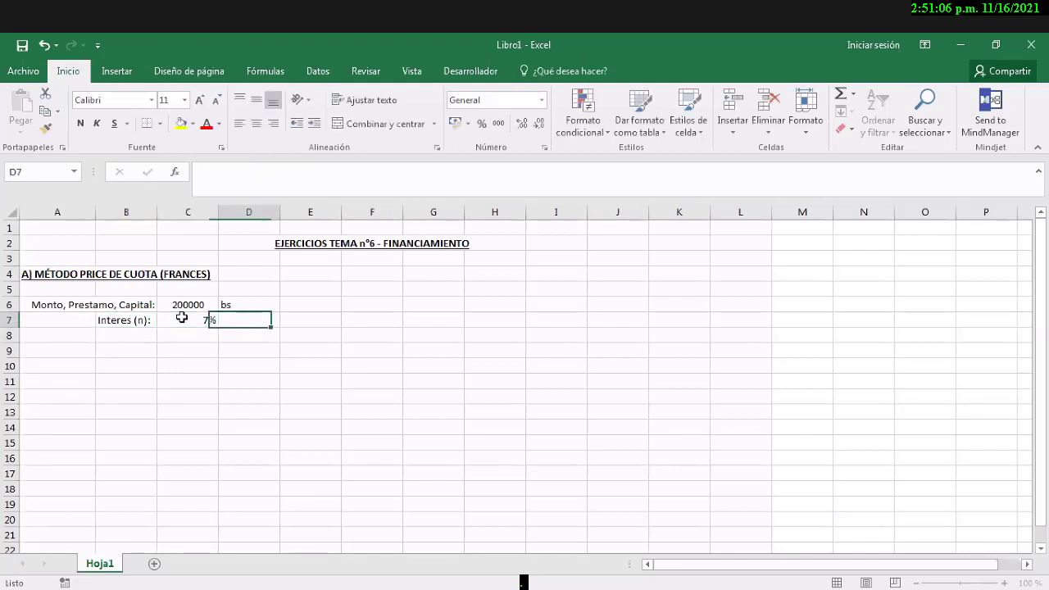
pyautogui.press('Left')
pyautogui.press('Right')
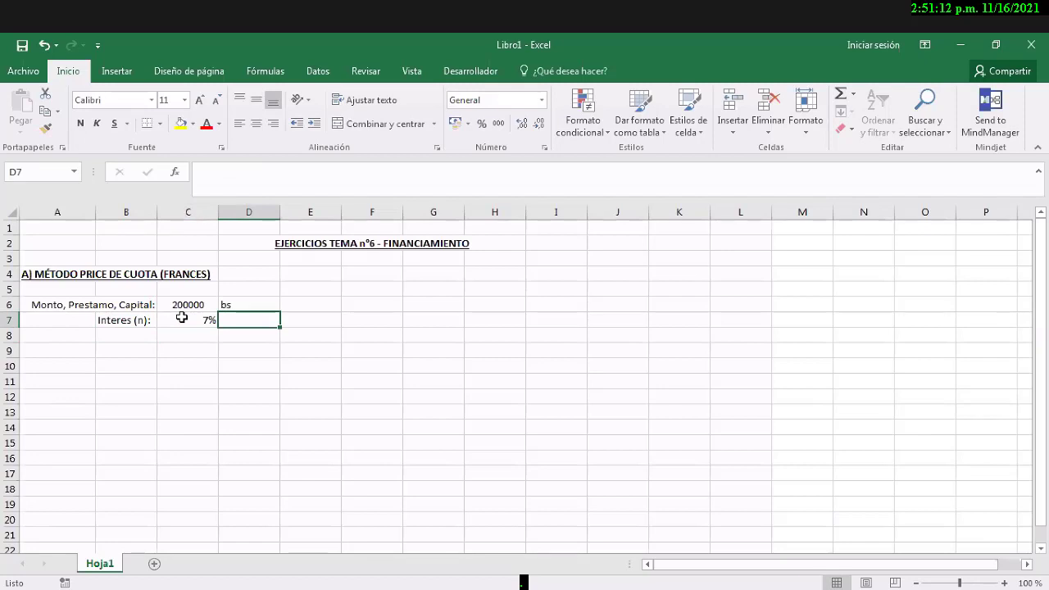
pyautogui.press('Right')
pyautogui.press('Right')
pyautogui.press('Right')
pyautogui.press('Right')
pyautogui.press('Right')
pyautogui.press('Up')
pyautogui.press('Up')
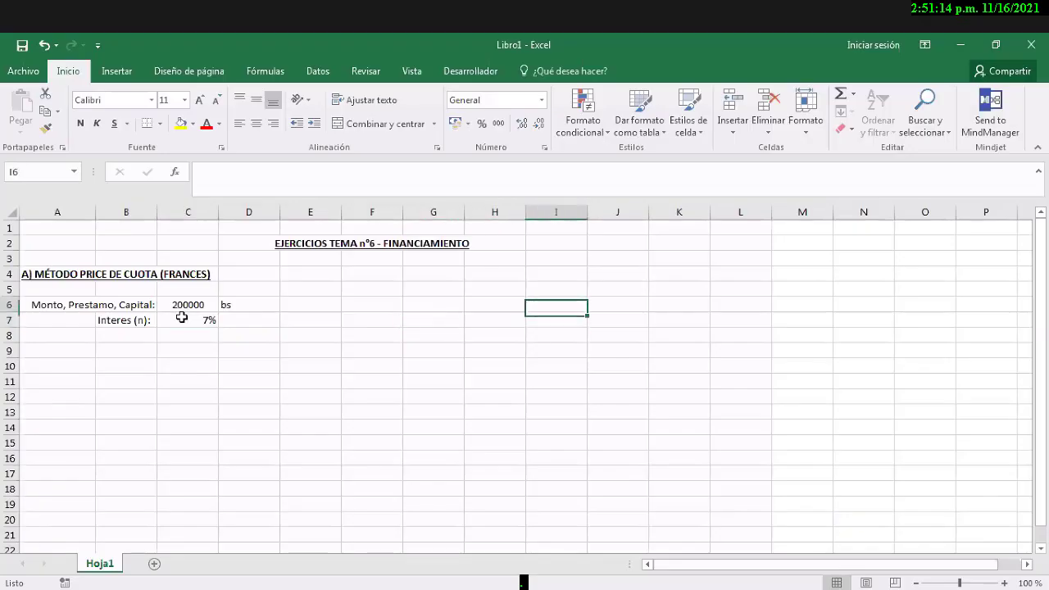
pyautogui.press('Up')
pyautogui.press('Up')
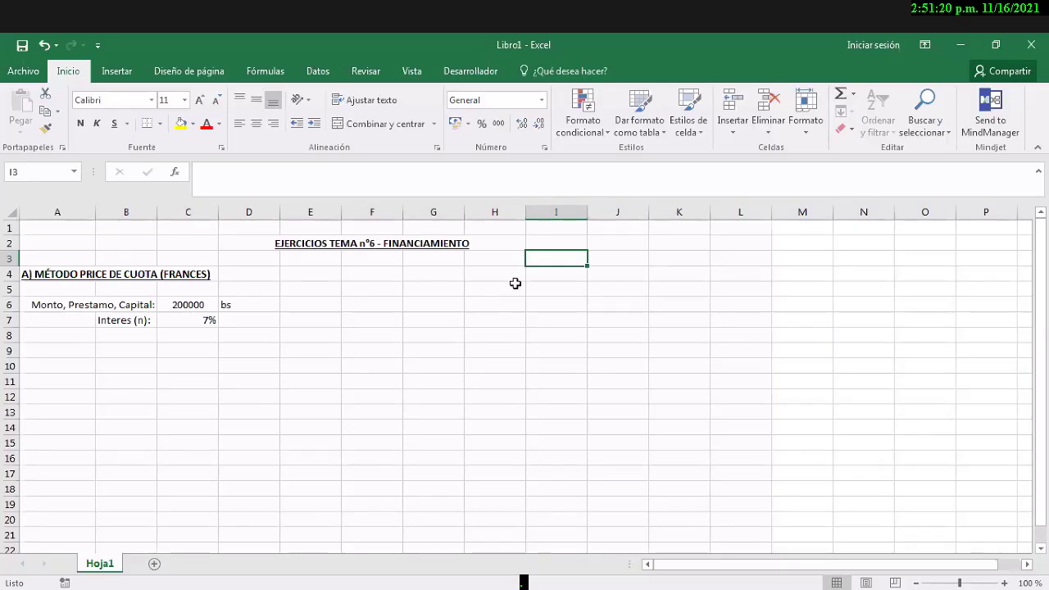
pyautogui.click(545, 277)
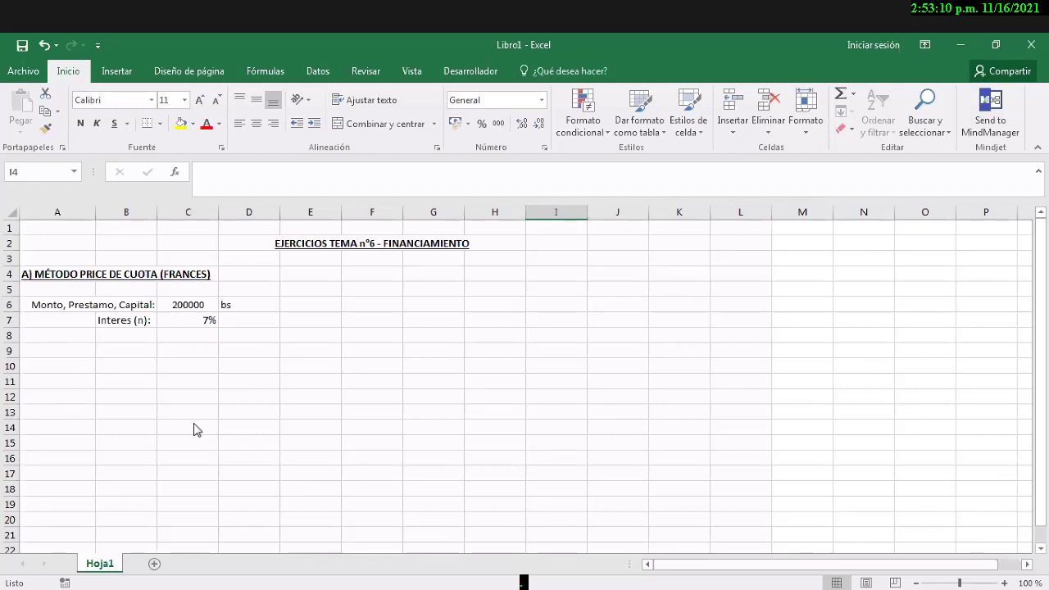
# Step: Paste the screenshot of the capitalization frequency table into the sheet at G11
pyautogui.click(423, 376)
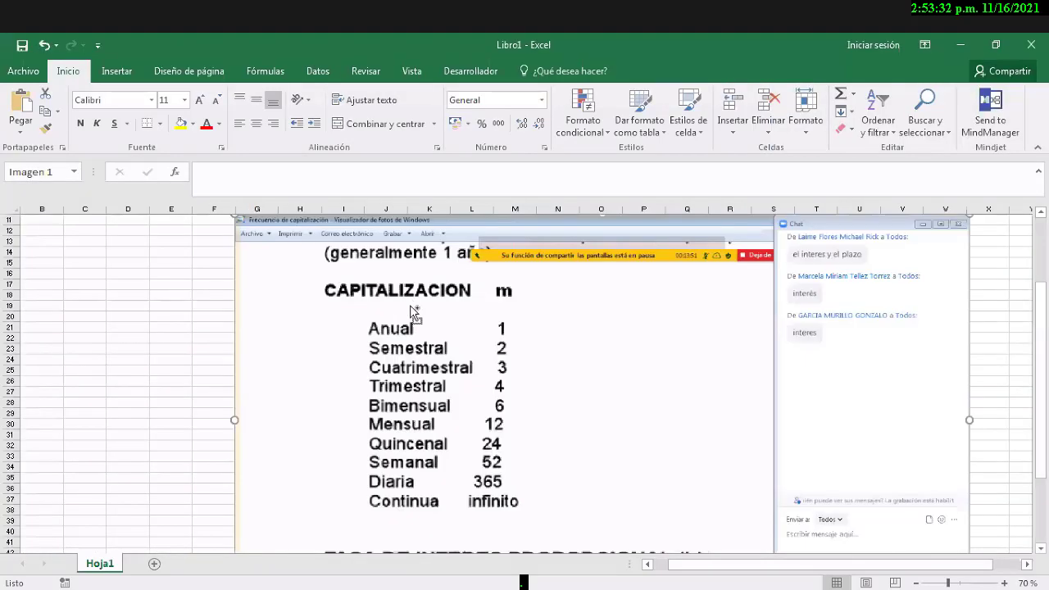
# Step: Shrink the capitalization table picture to about 2.6 × 2.27 cm and move it over rows 1 to 6 of columns D and E
pyautogui.scroll(-3, 411, 308)
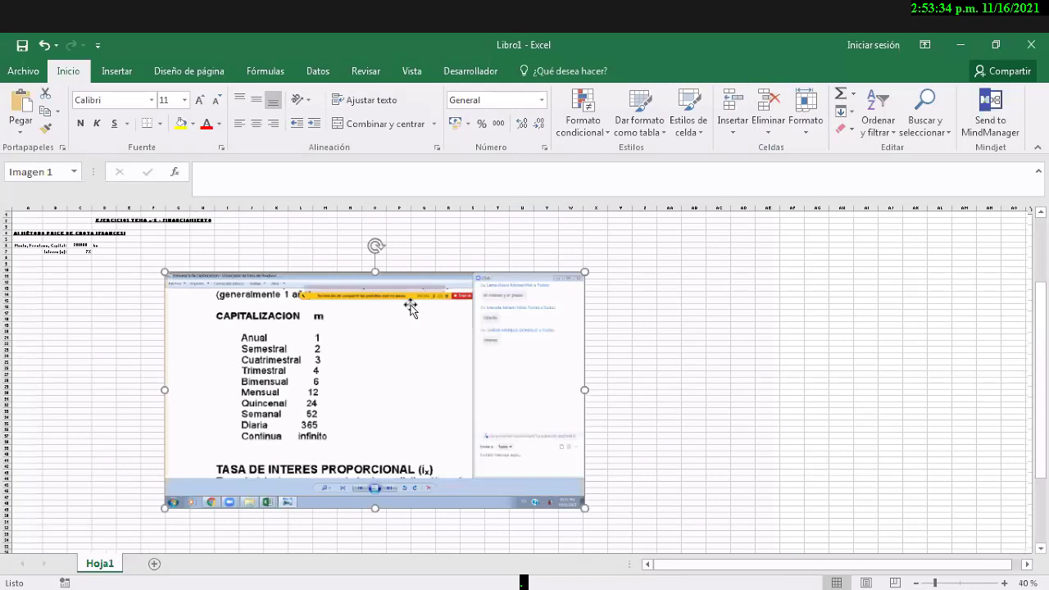
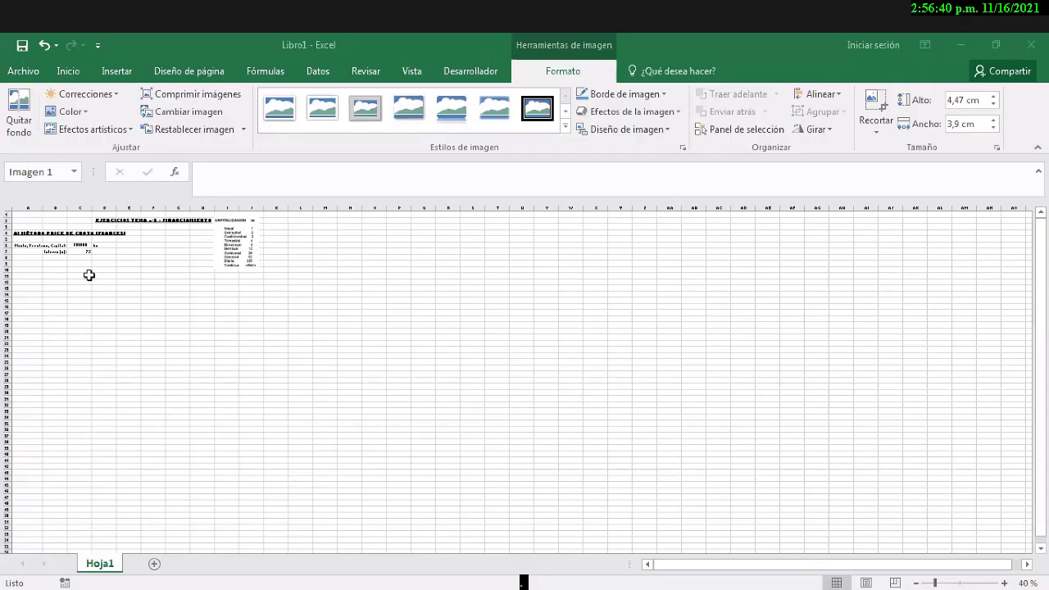
pyautogui.scroll(3, 123, 301)
pyautogui.scroll(2, 232, 353)
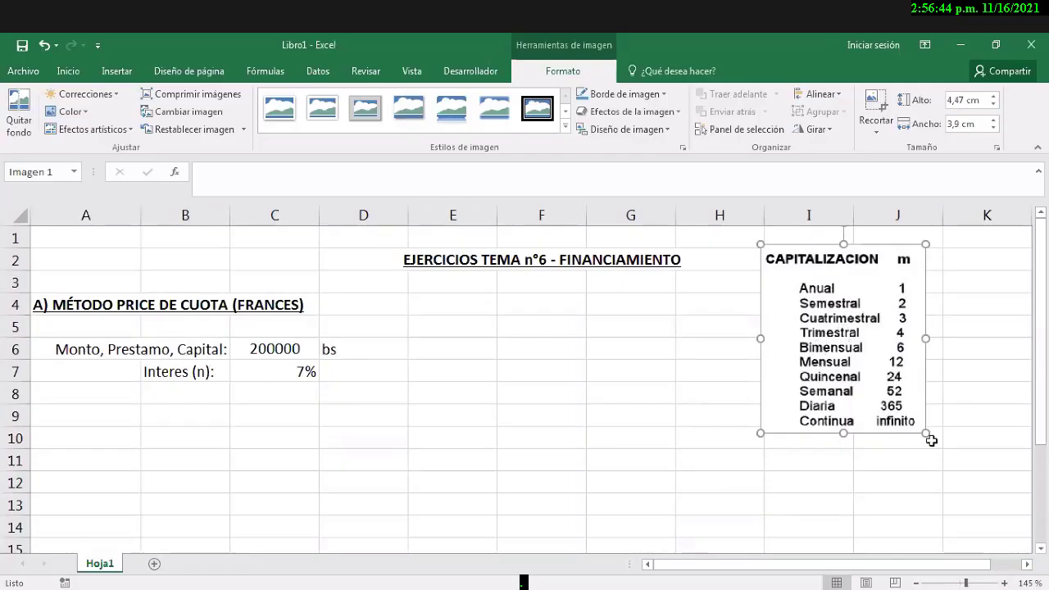
pyautogui.scroll(2, 926, 433)
pyautogui.moveTo(926, 432); pyautogui.dragTo(848, 360)
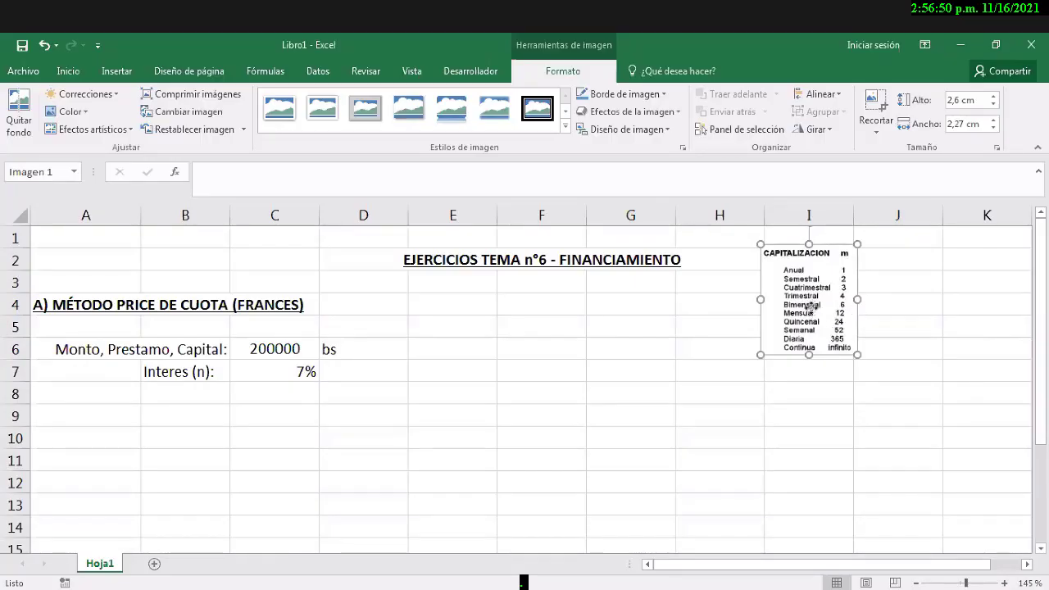
pyautogui.moveTo(823, 294); pyautogui.dragTo(405, 279)
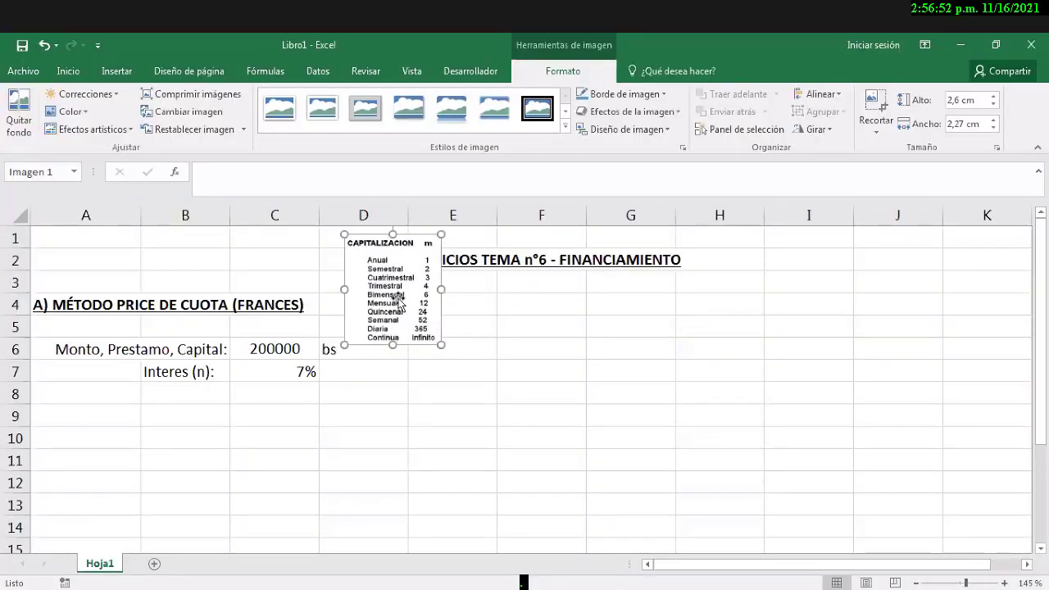
pyautogui.moveTo(403, 315); pyautogui.dragTo(491, 339)
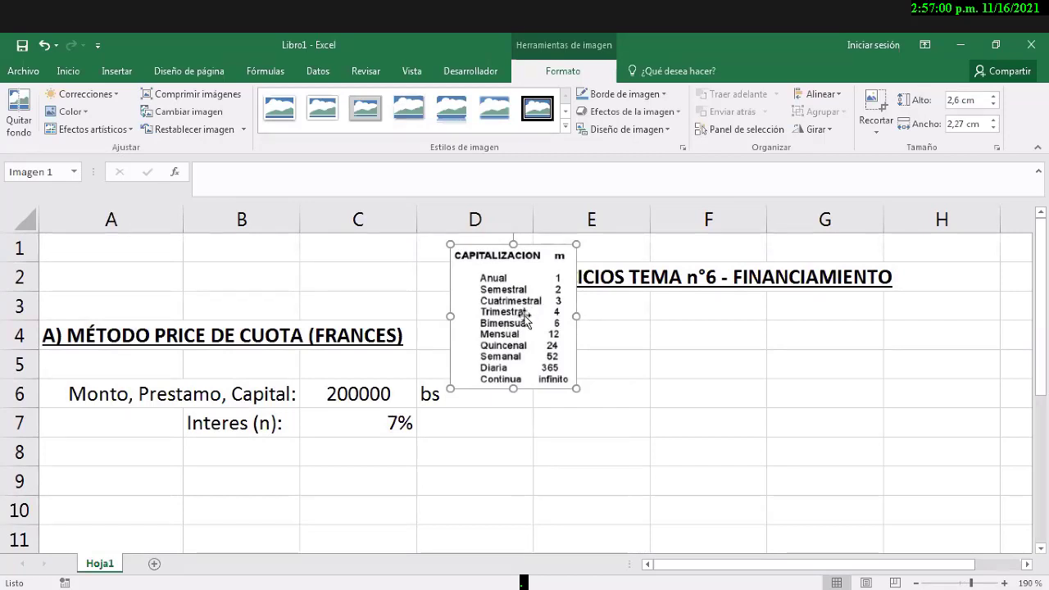
# Step: Enter the capitalization period "Trimestral" in D7 beside the interest rate
pyautogui.click(438, 421)
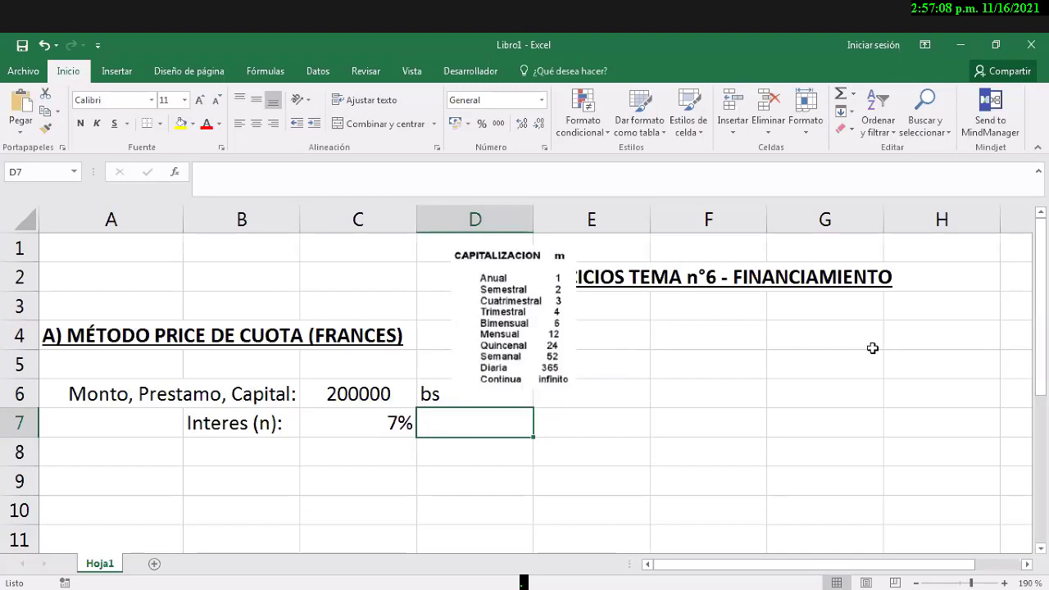
pyautogui.write('Trimestral')
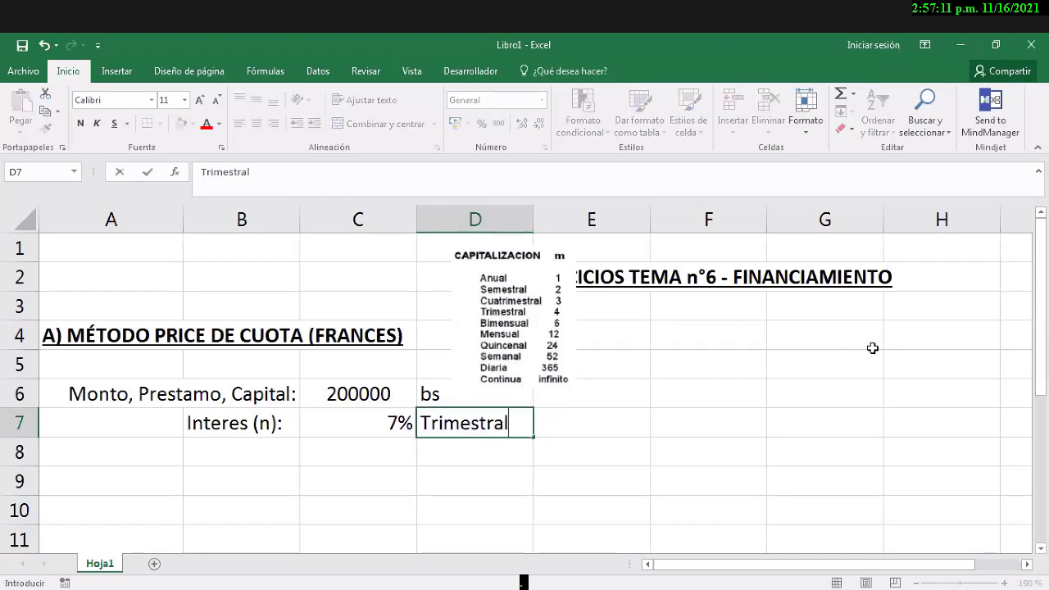
pyautogui.press('Return')
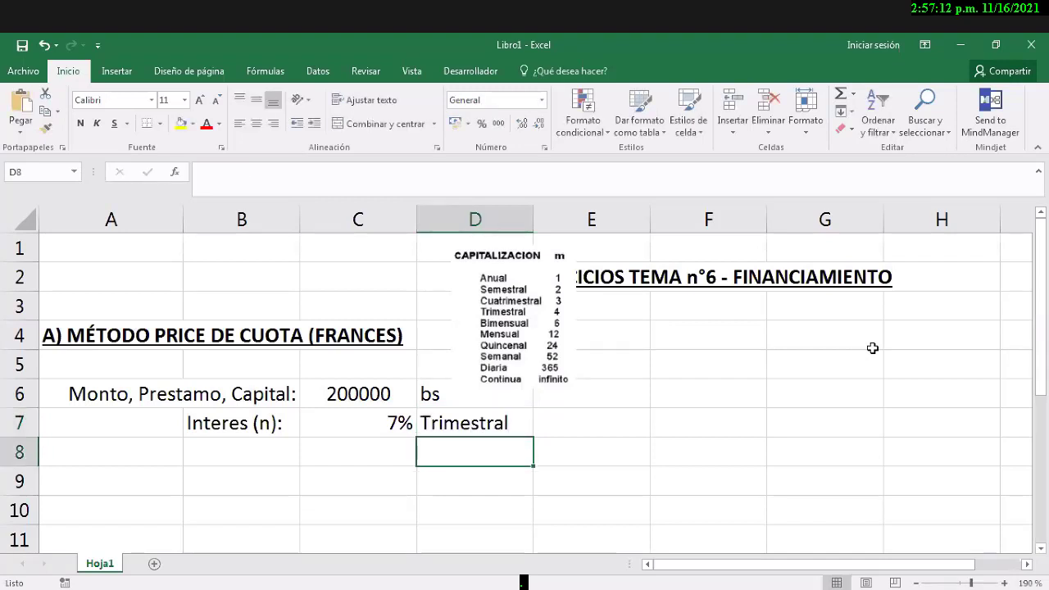
# Step: Enter the label "Interes efect:" in B8 below the nominal interest label
pyautogui.press('Up')
pyautogui.press('Down')
pyautogui.press('Left')
pyautogui.press('Left')
pyautogui.press('Left')
pyautogui.press('Right')
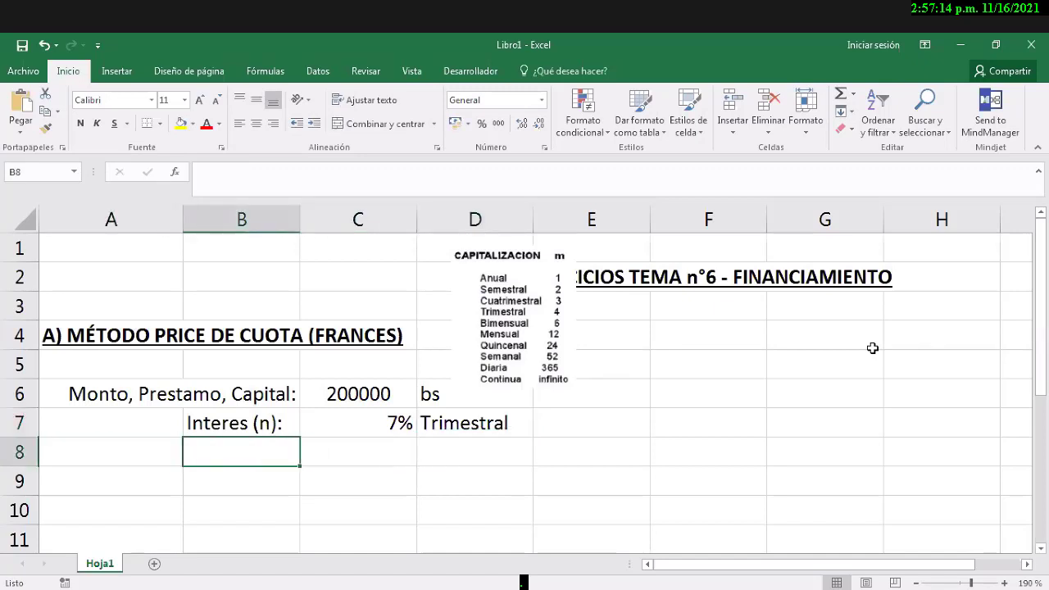
pyautogui.write('Interes ')
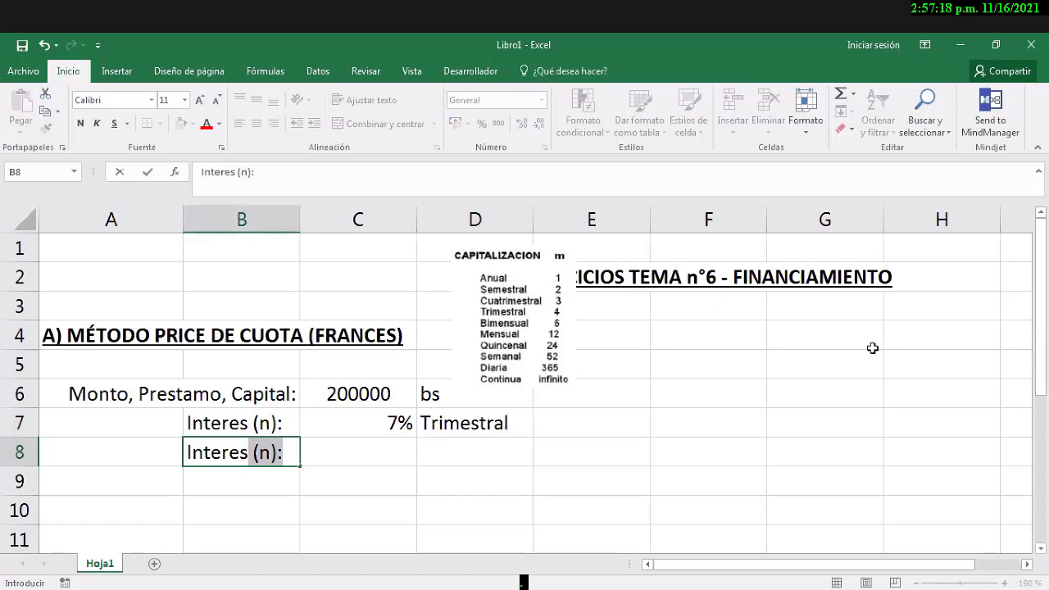
pyautogui.write('(Efe')
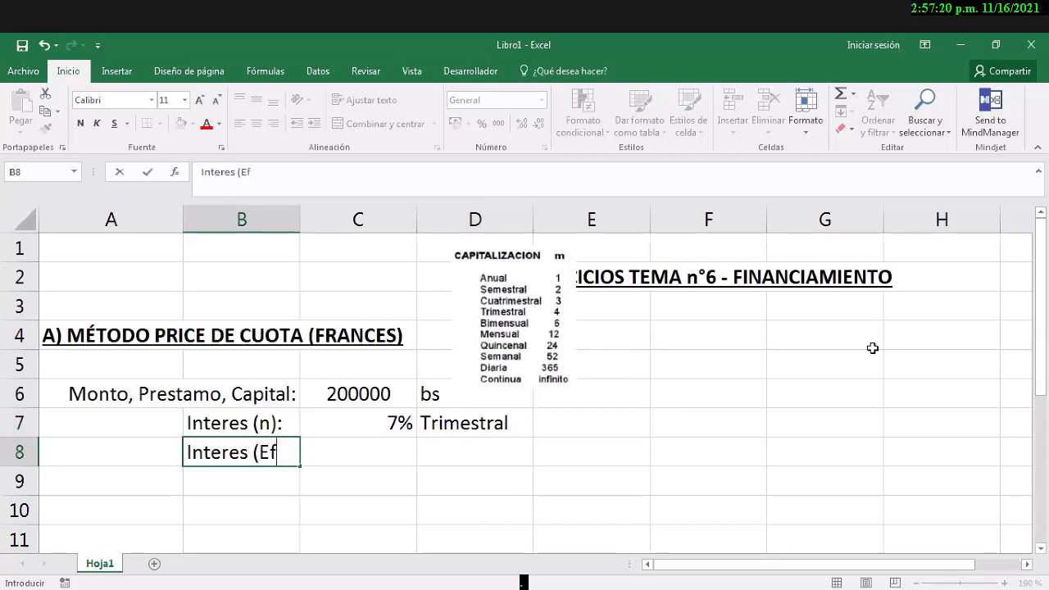
pyautogui.press('BackSpace')
pyautogui.press('BackSpace')
pyautogui.press('BackSpace')
pyautogui.write('e')
pyautogui.press('BackSpace')
pyautogui.press('BackSpace')
pyautogui.write('efect:')
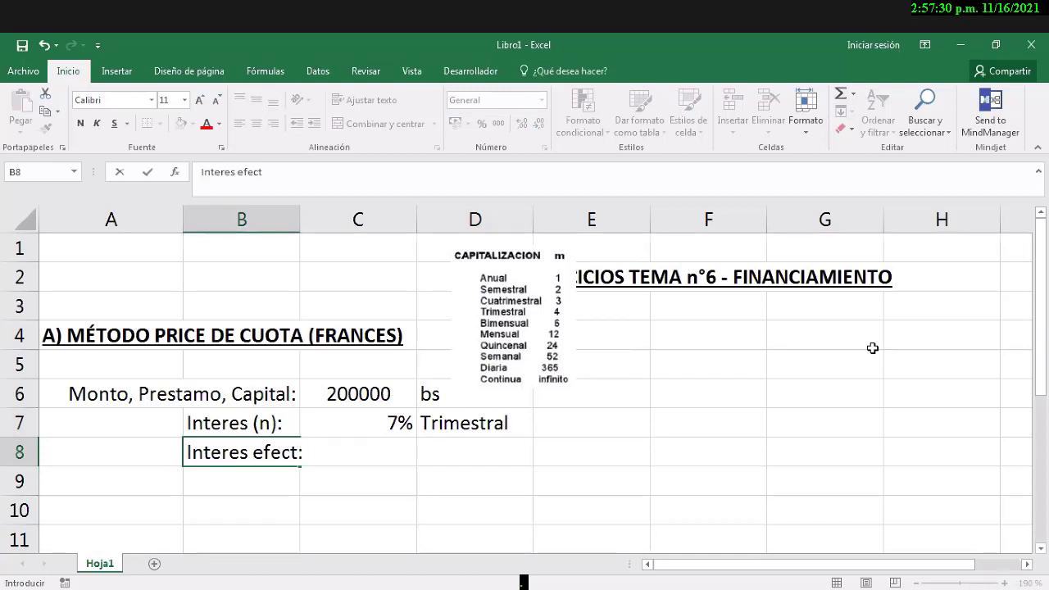
pyautogui.press('Return')
pyautogui.press('Up')
pyautogui.press('Right')
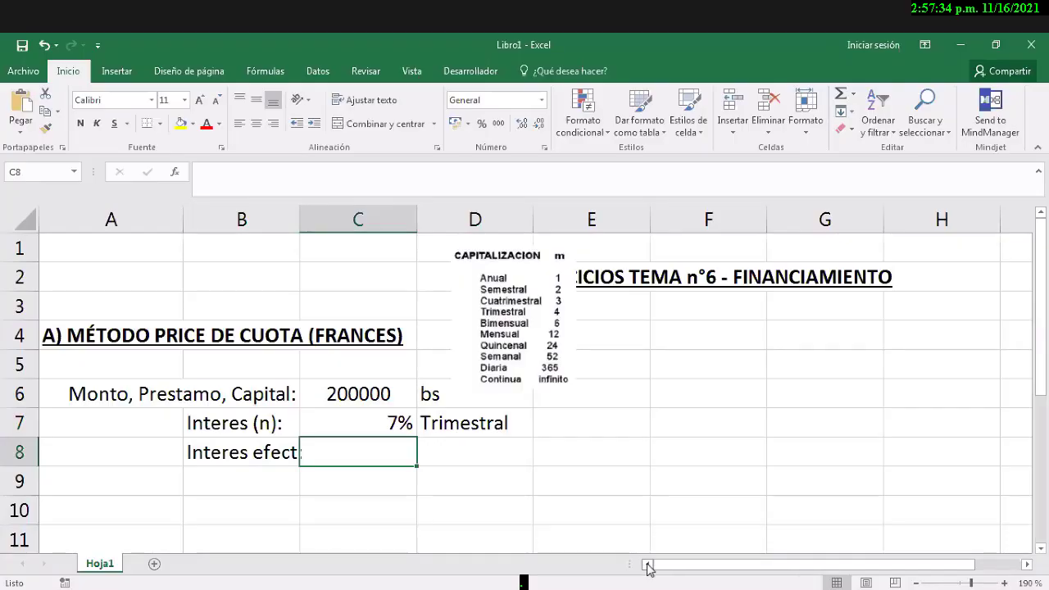
# Step: Enlarge the effective interest formula picture and place it beside row 8, over columns E and F
pyautogui.click(949, 8)
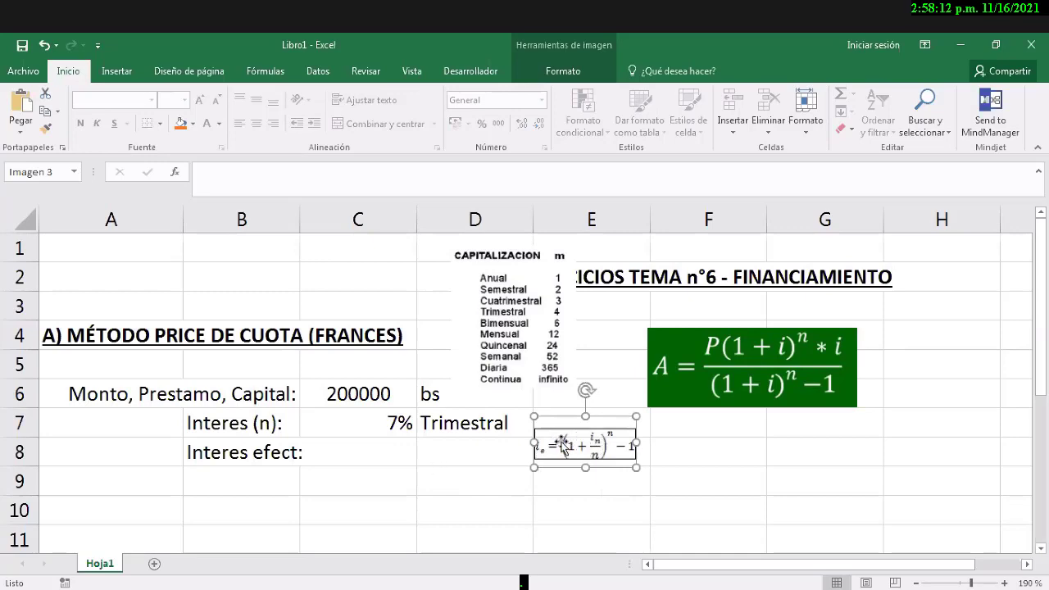
pyautogui.moveTo(534, 467); pyautogui.dragTo(457, 496)
pyautogui.moveTo(529, 468); pyautogui.dragTo(606, 455)
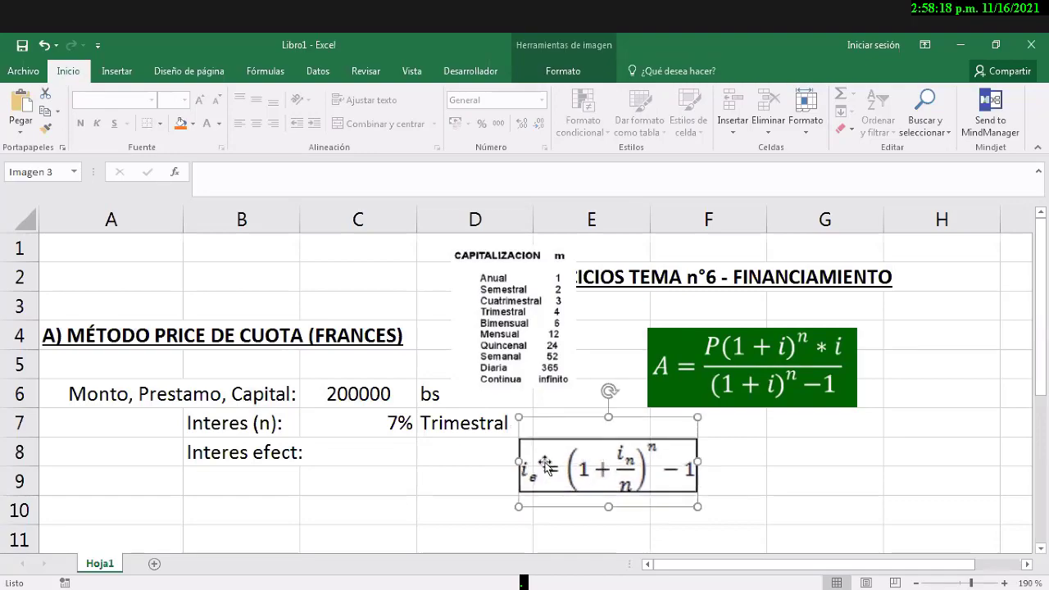
# Step: Right-align the "Interes efect:" label in B8
pyautogui.click(287, 455)
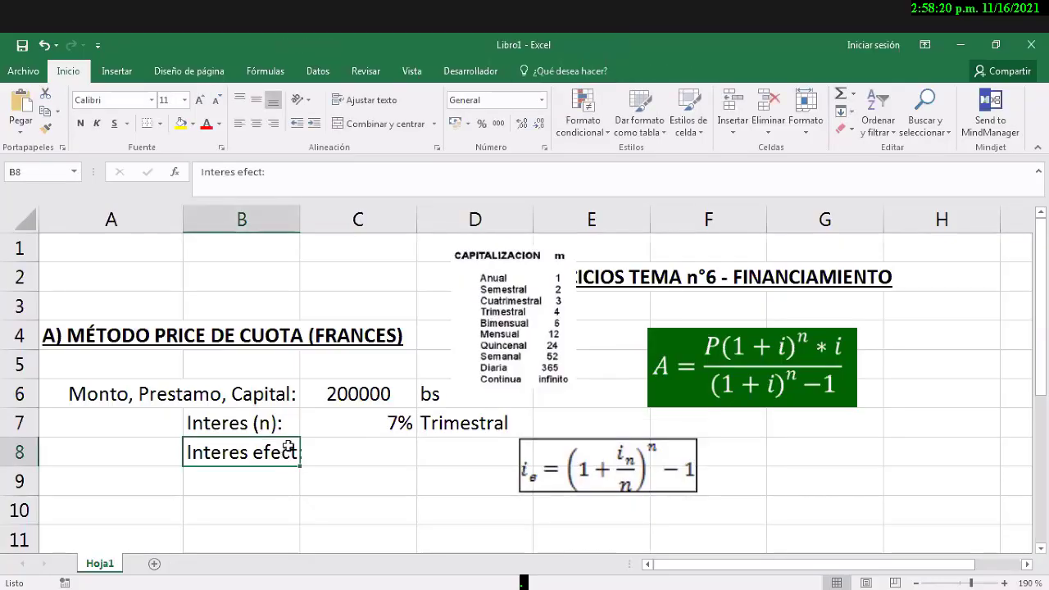
pyautogui.click(274, 123)
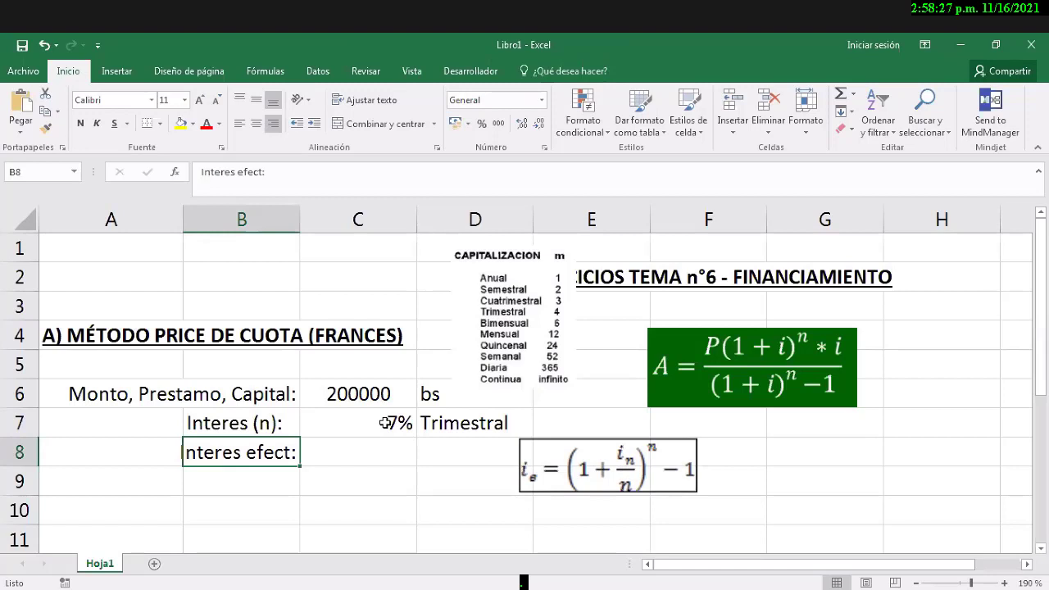
# Step: Outline the Trimestral row of the capitalization table with an orange rectangle annotation
pyautogui.click(385, 422)
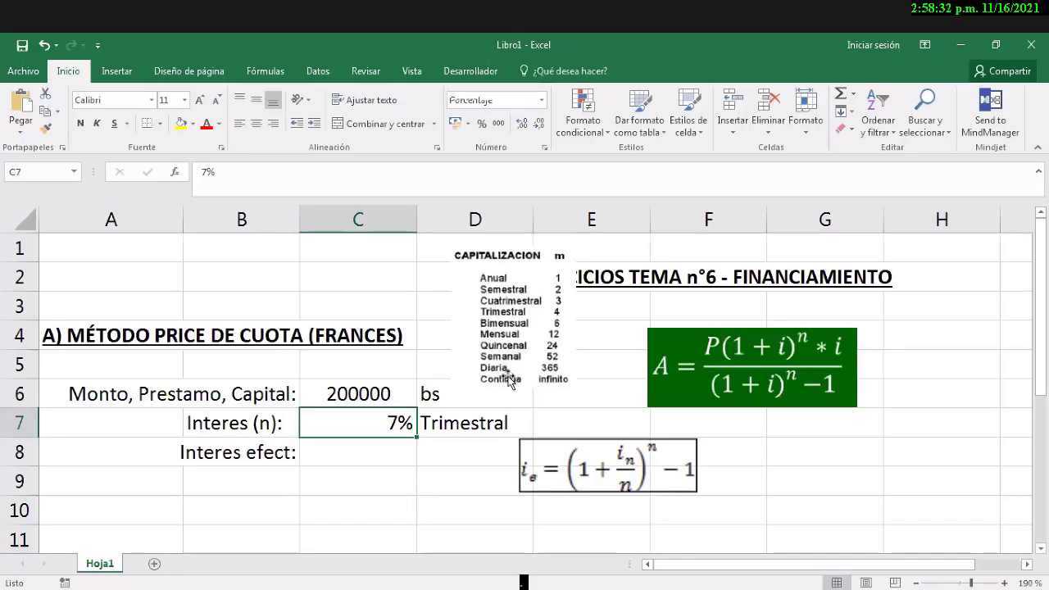
pyautogui.click(476, 423)
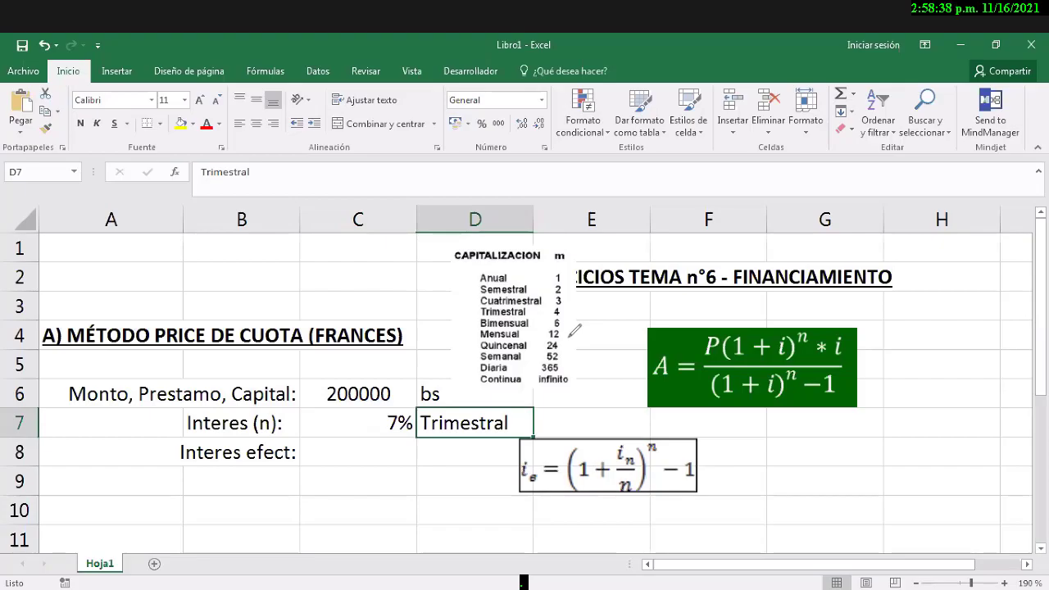
pyautogui.moveTo(481, 314); pyautogui.dragTo(562, 302)
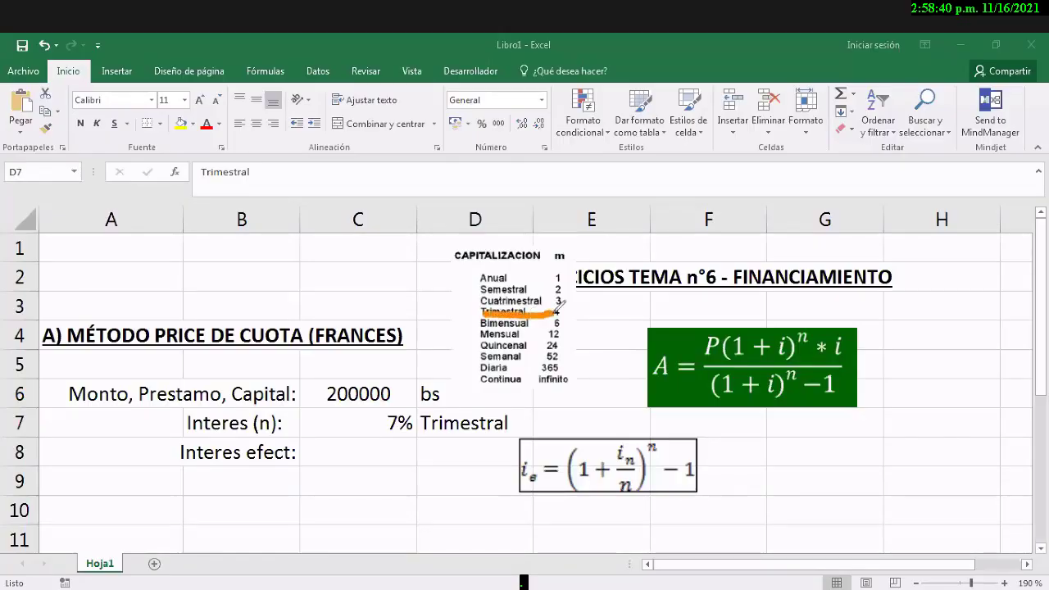
pyautogui.press('e')
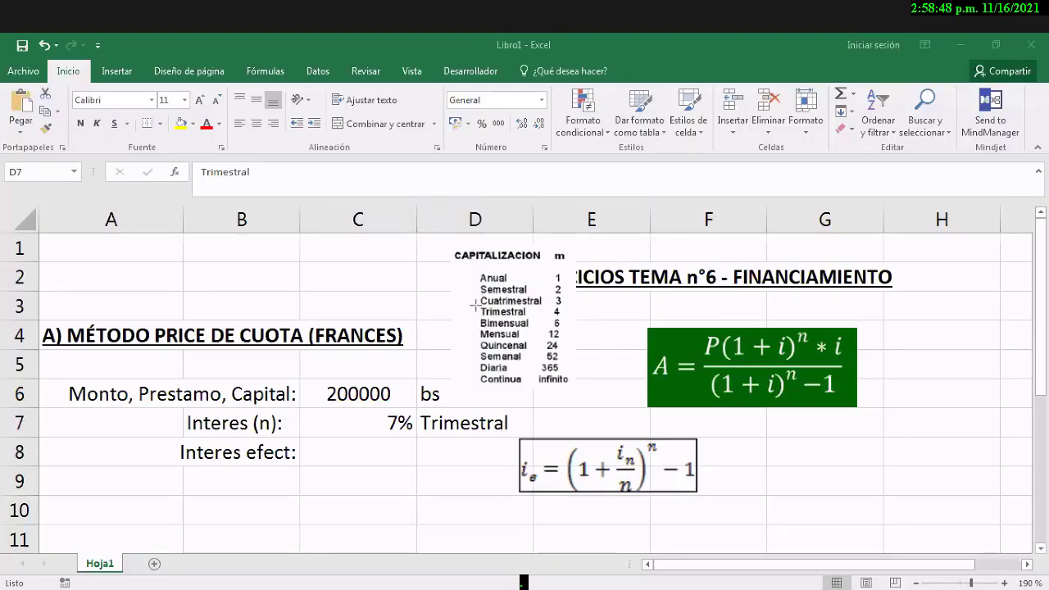
pyautogui.moveTo(475, 305)
pyautogui.mouseDown()
pyautogui.moveTo(586, 306)
pyautogui.moveTo(573, 318)
pyautogui.mouseUp()
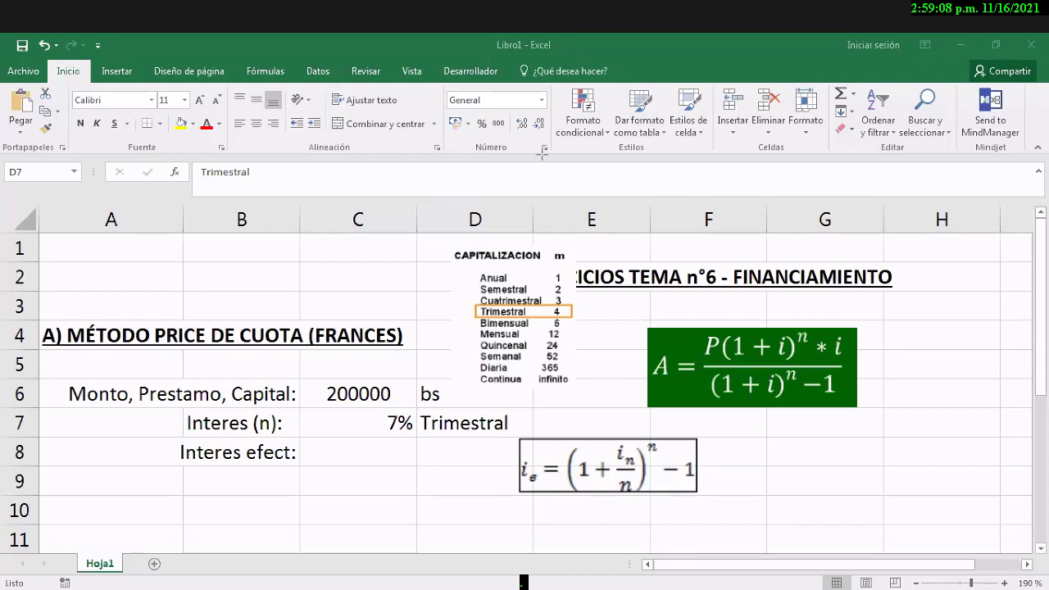
# Step: Enter the effective interest 0,0718 in C8
pyautogui.doubleClick(390, 452)
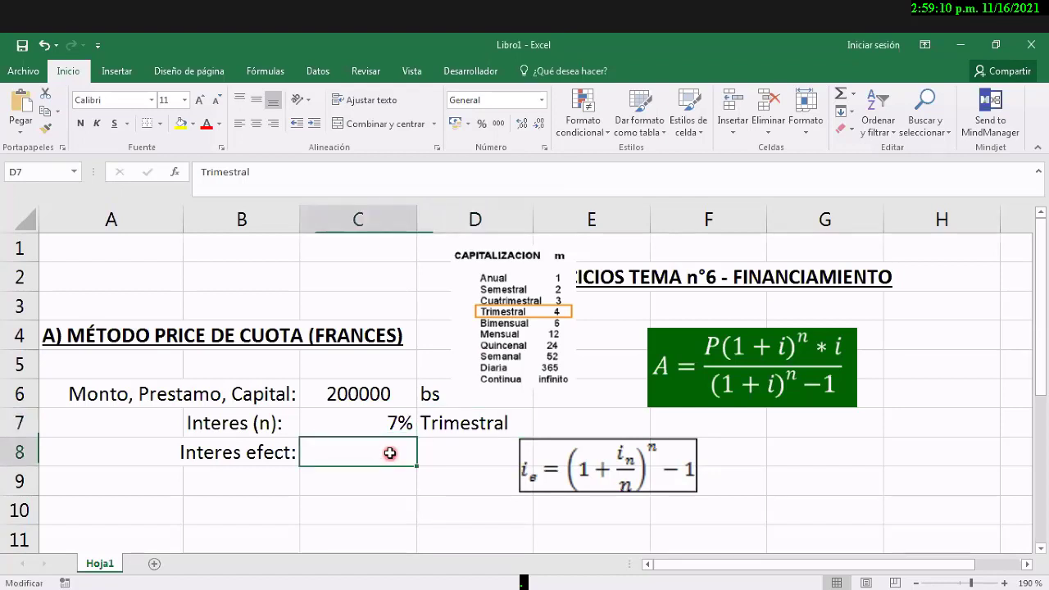
pyautogui.press('Escape')
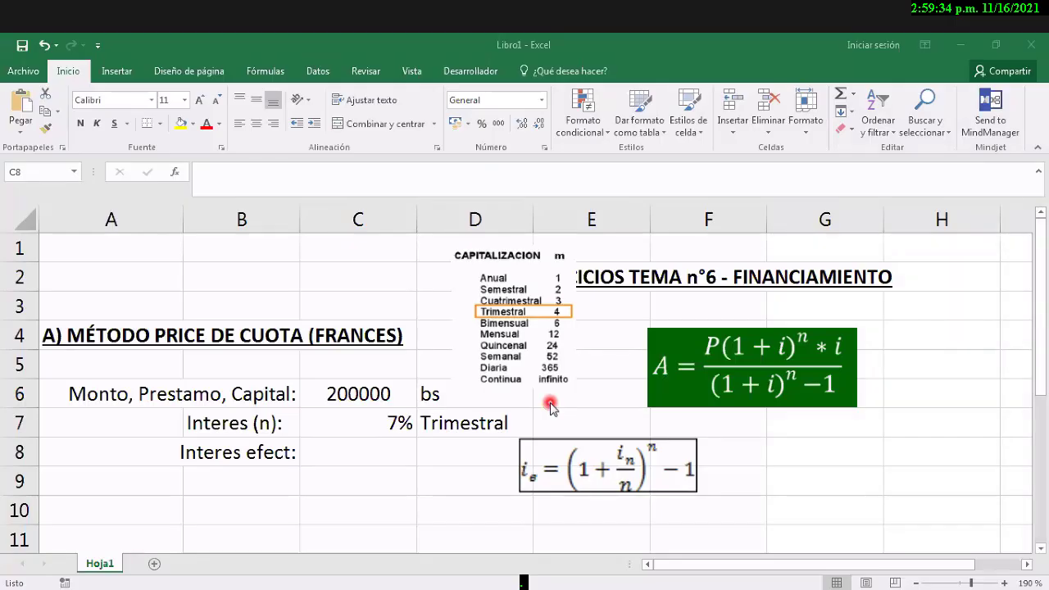
pyautogui.click(392, 455)
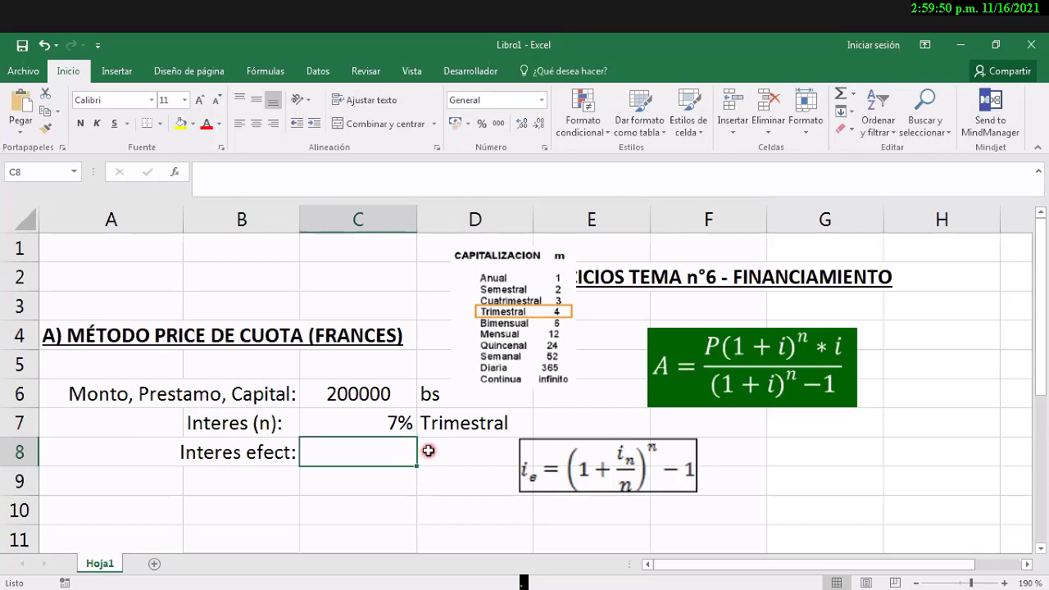
pyautogui.write('0,0')
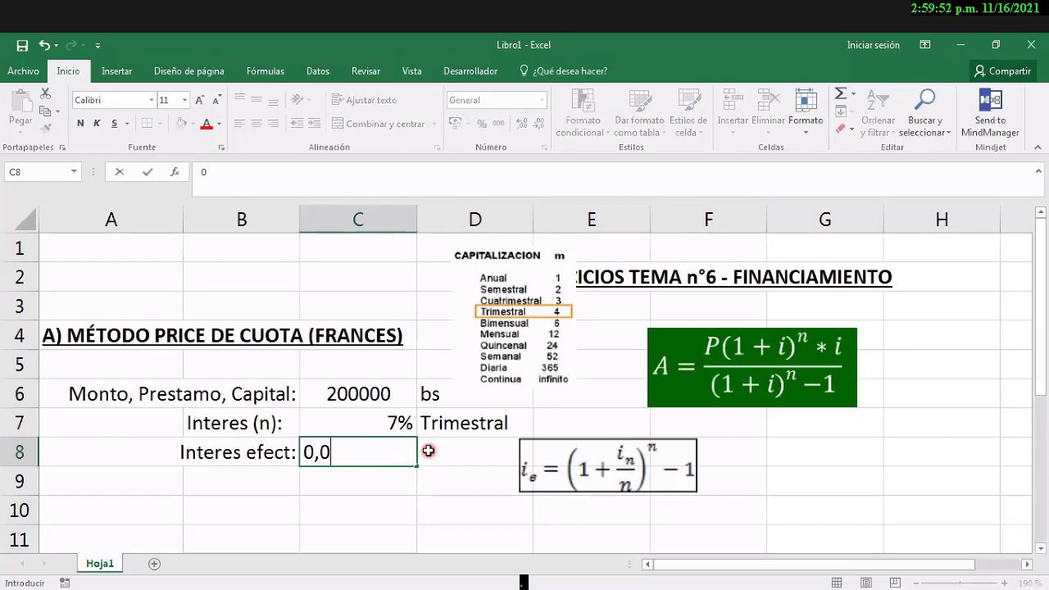
pyautogui.write('718')
pyautogui.press('Return')
pyautogui.press('Up')
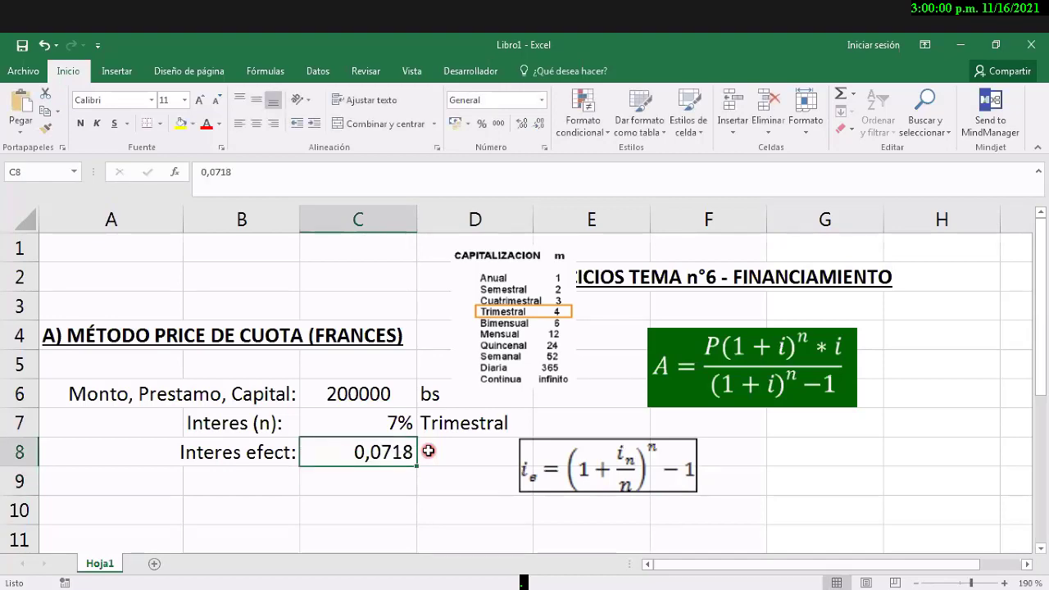
# Step: Enter the effective interest as a percentage, 7,18%, in D8 and move the effective interest formula picture clear of that cell
pyautogui.click(428, 450)
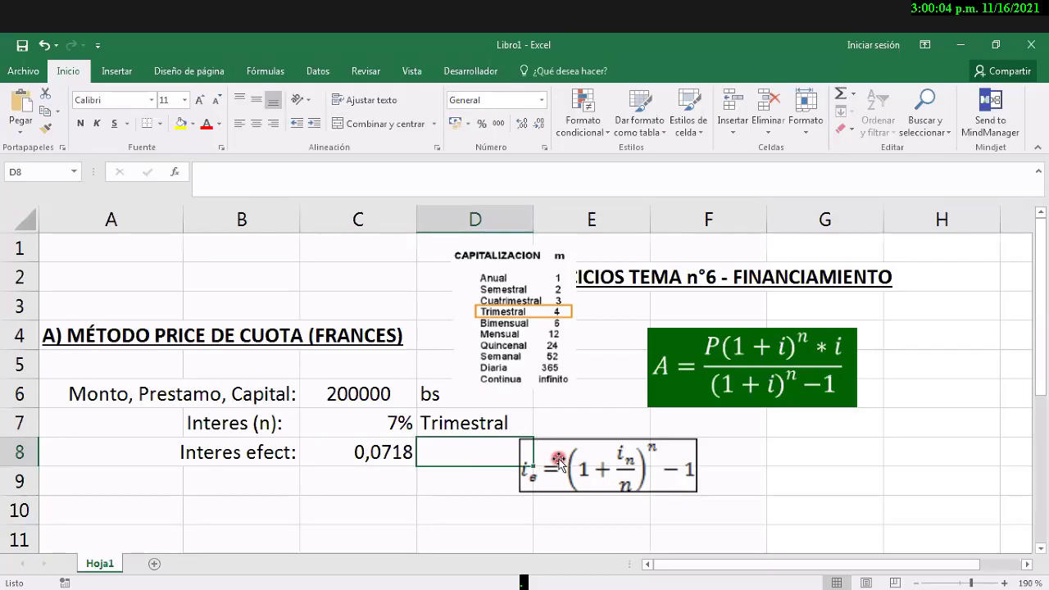
pyautogui.write('7,18')
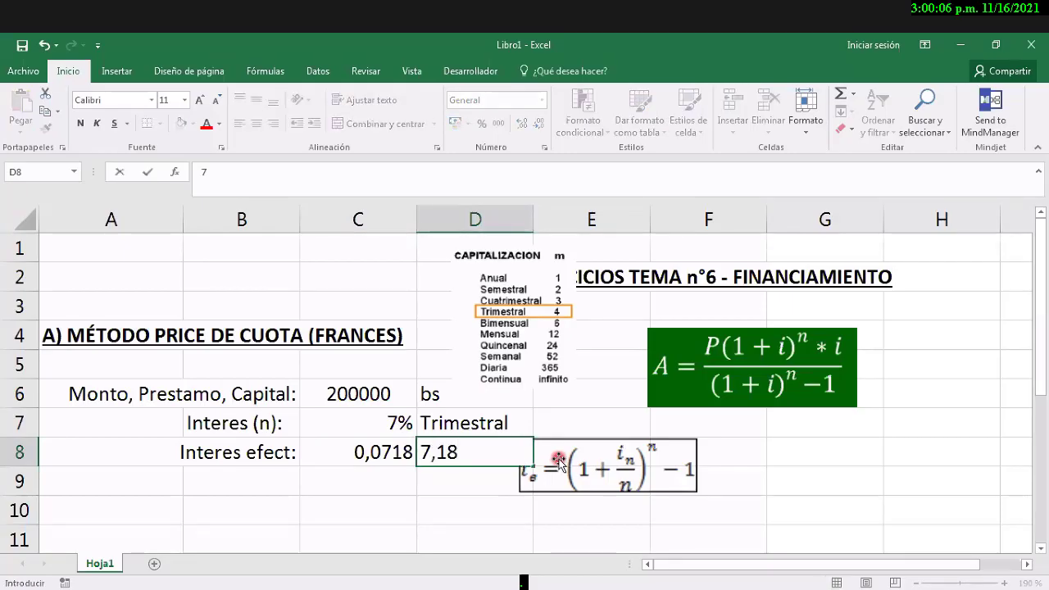
pyautogui.write('%')
pyautogui.press('Return')
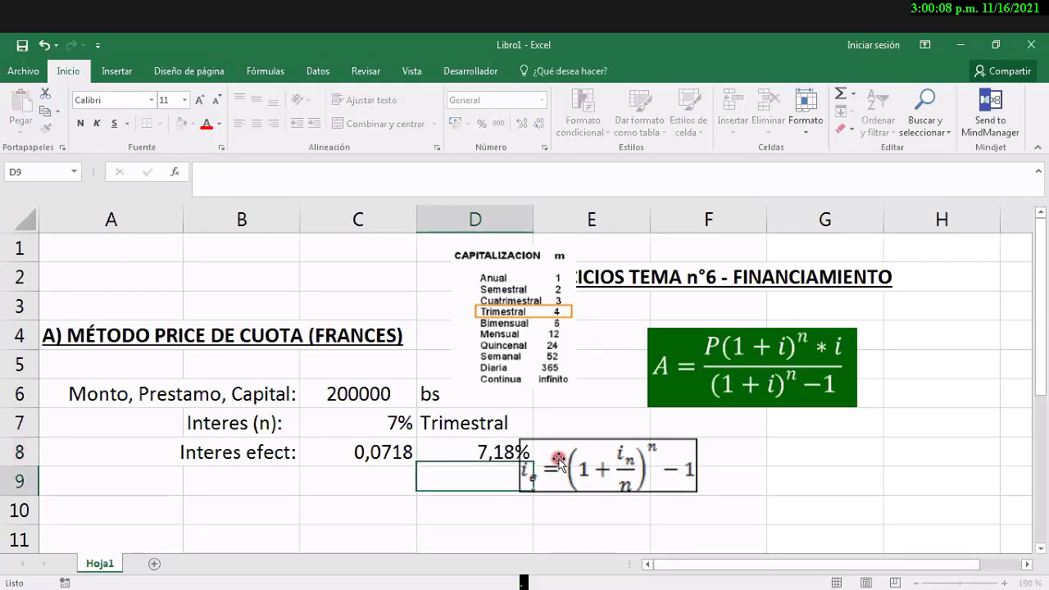
pyautogui.press('Up')
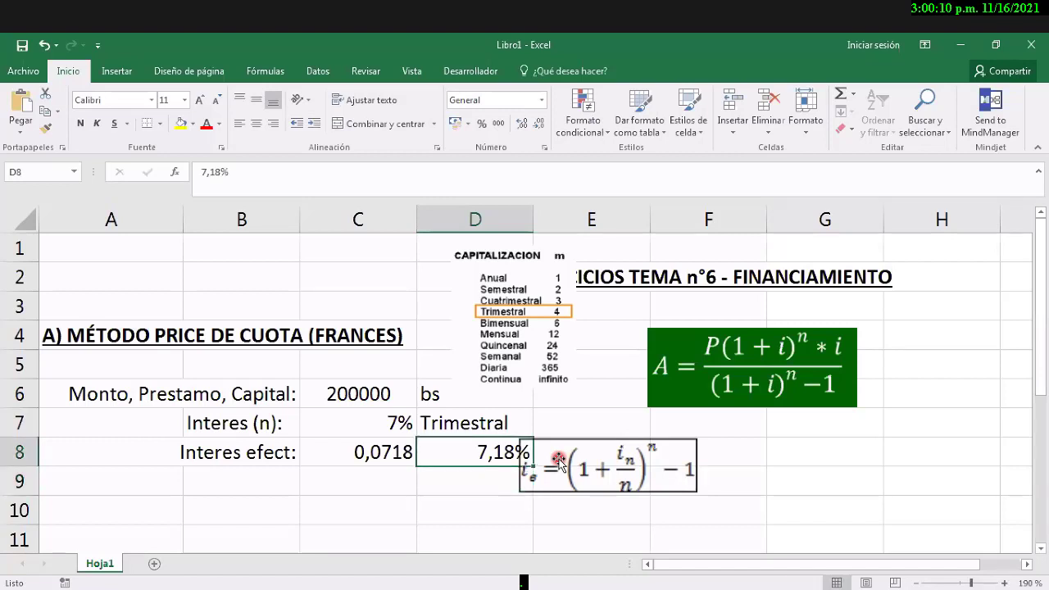
pyautogui.moveTo(585, 443); pyautogui.dragTo(634, 436)
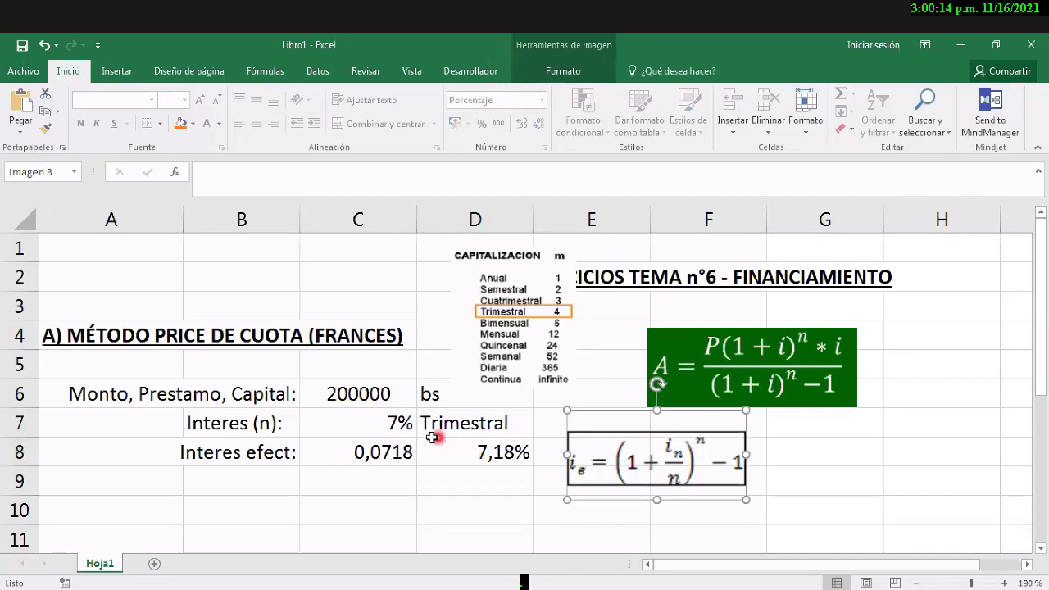
# Step: Replace the effective interest value in C8 with the formula =((1+(C7/4))^4)-1
pyautogui.click(382, 449)
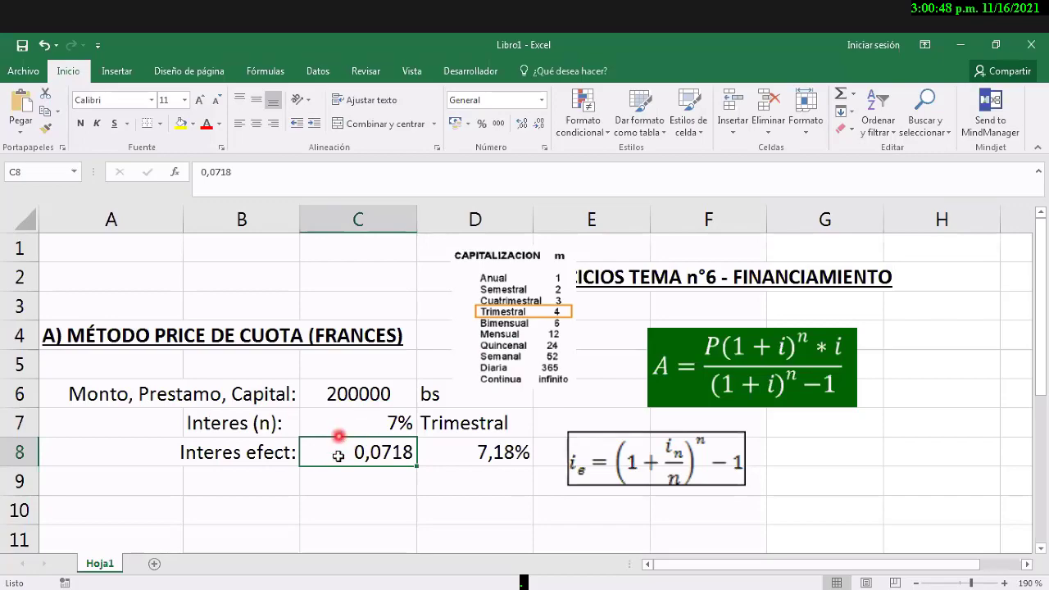
pyautogui.moveTo(235, 173); pyautogui.dragTo(207, 176)
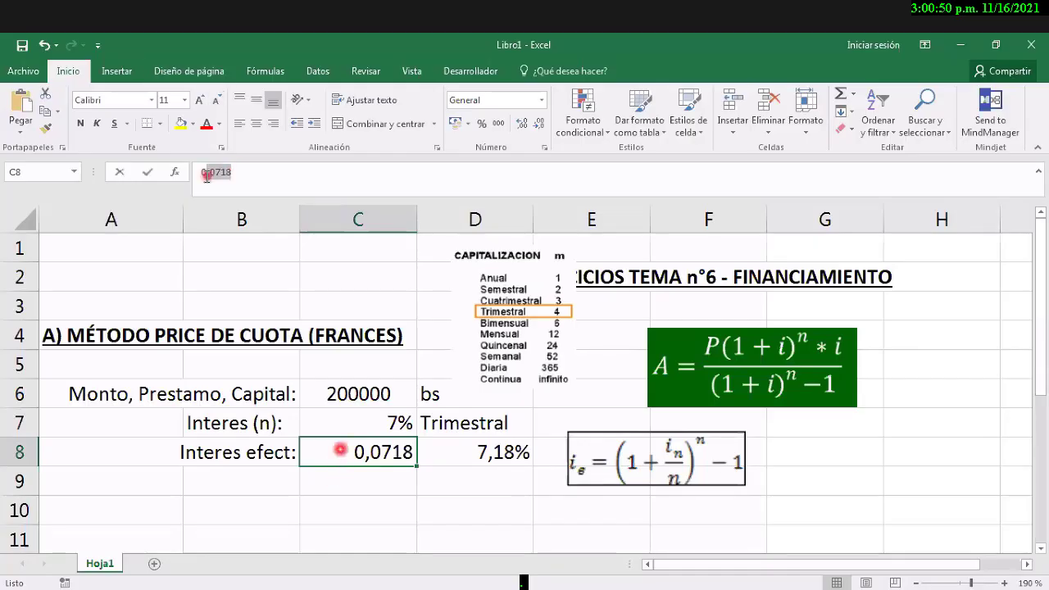
pyautogui.click(231, 173)
pyautogui.press('BackSpace')
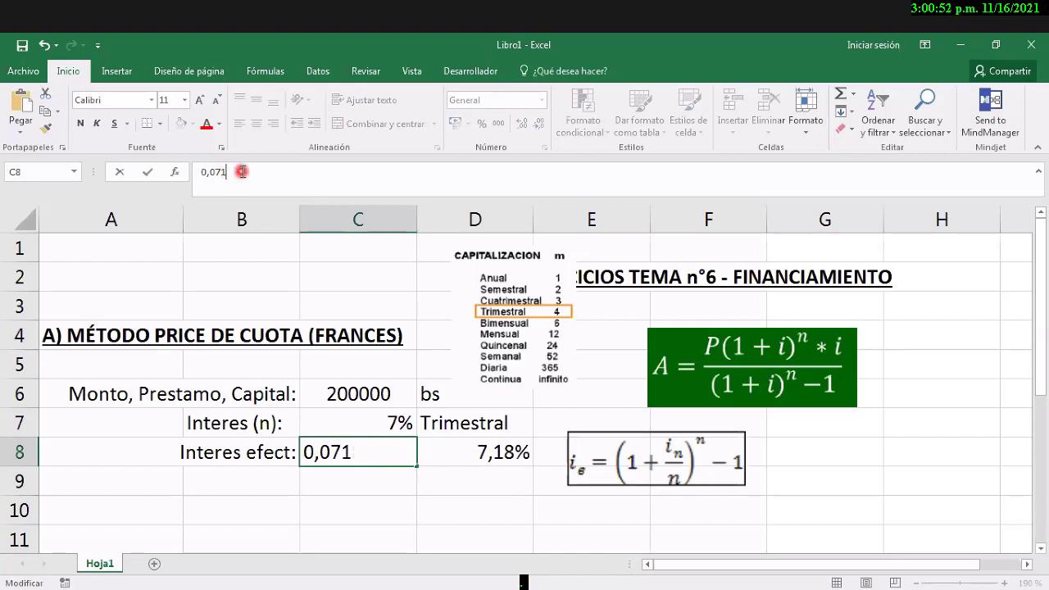
pyautogui.press('BackSpace')
pyautogui.press('BackSpace')
pyautogui.press('BackSpace')
pyautogui.press('BackSpace')
pyautogui.press('BackSpace')
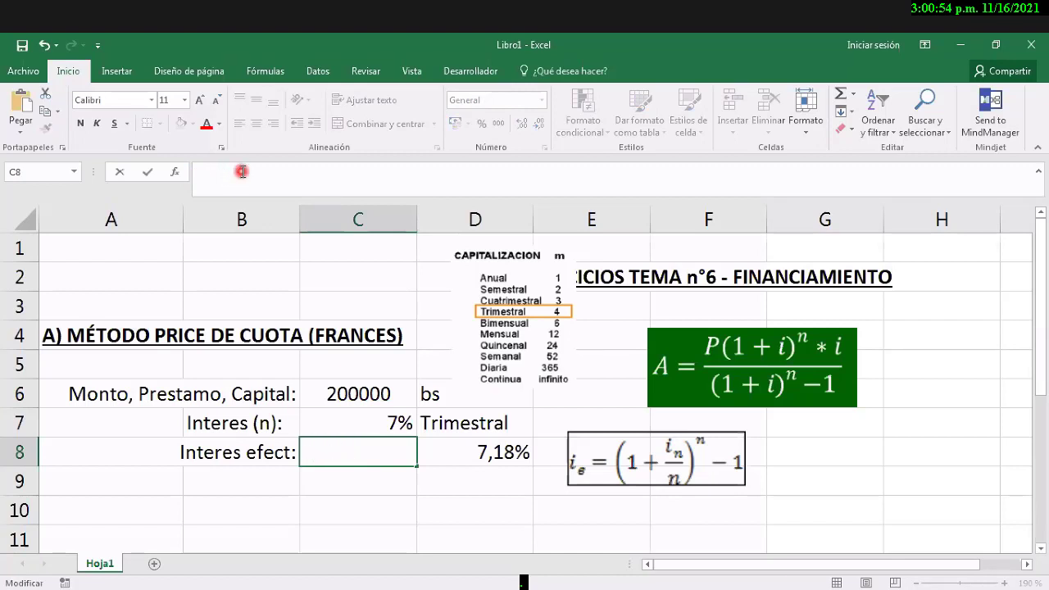
pyautogui.write('=')
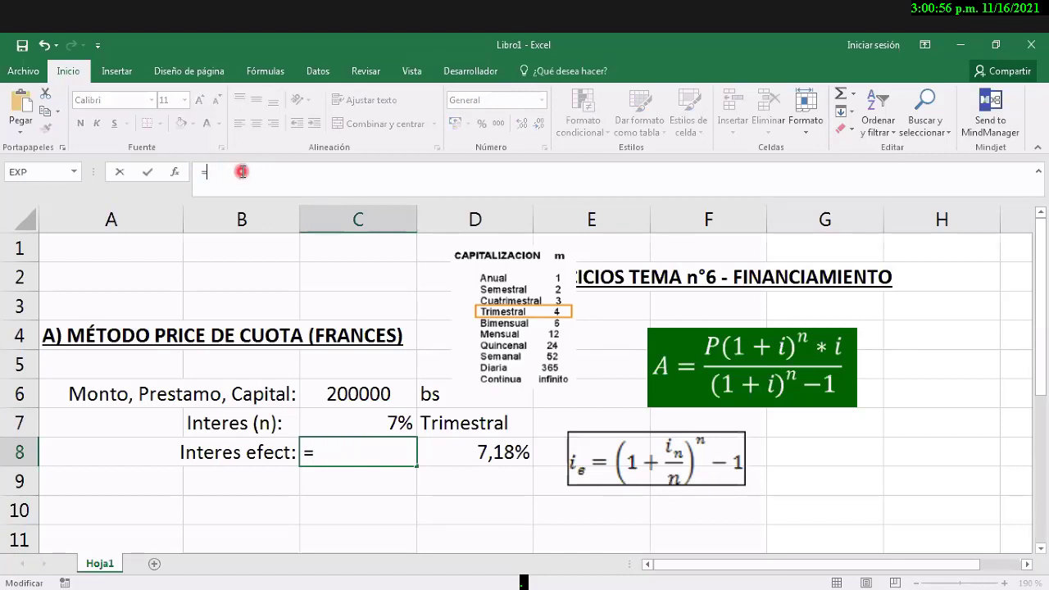
pyautogui.write('((1+(C7/4))^4)-1')
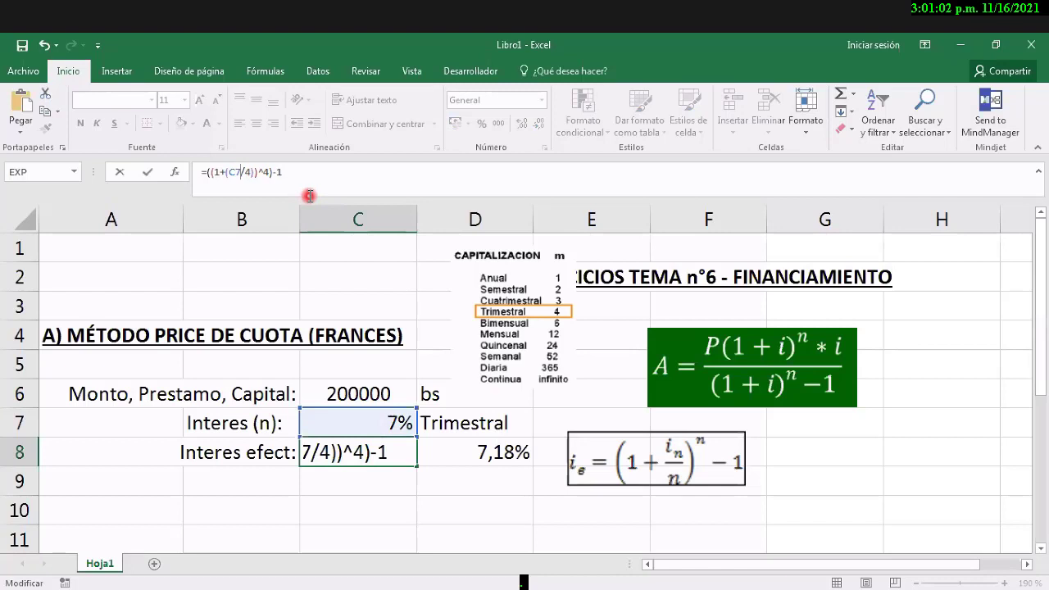
pyautogui.press('Return')
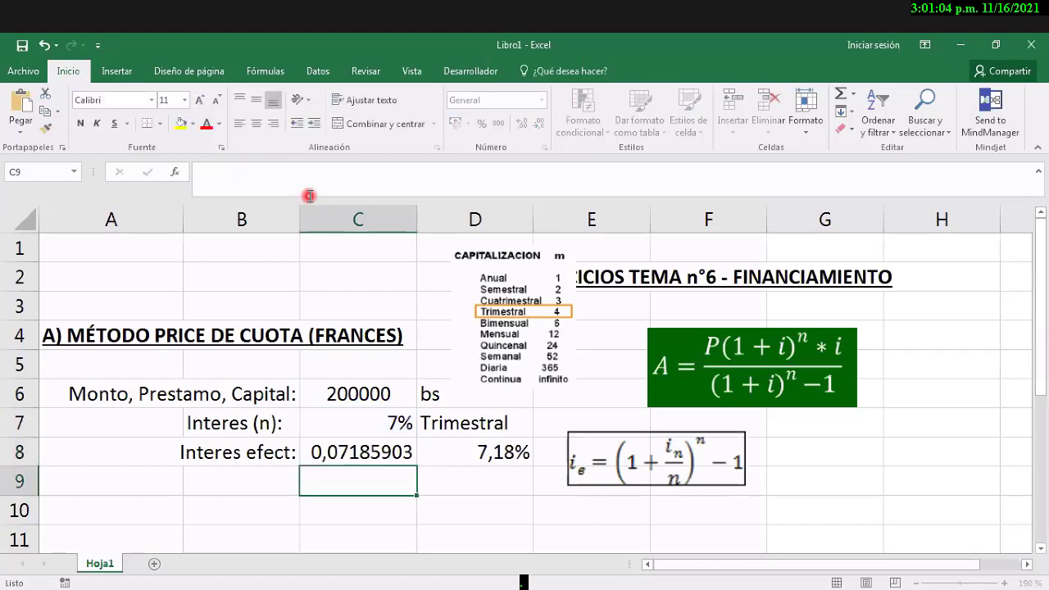
pyautogui.press('Up')
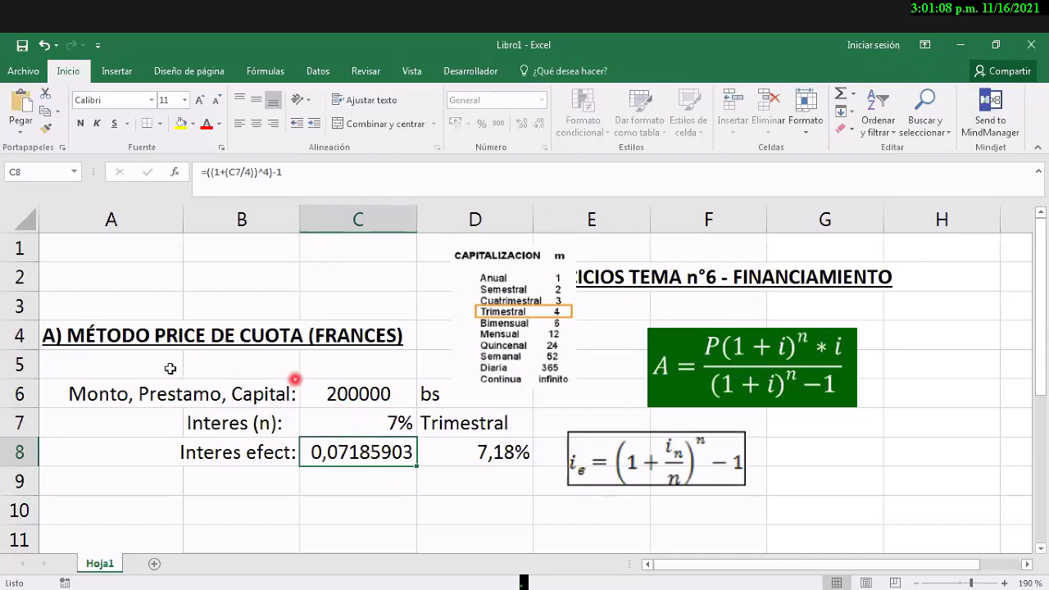
# Step: Enter the quarterly capitalization number 4 in C3
pyautogui.click(116, 450)
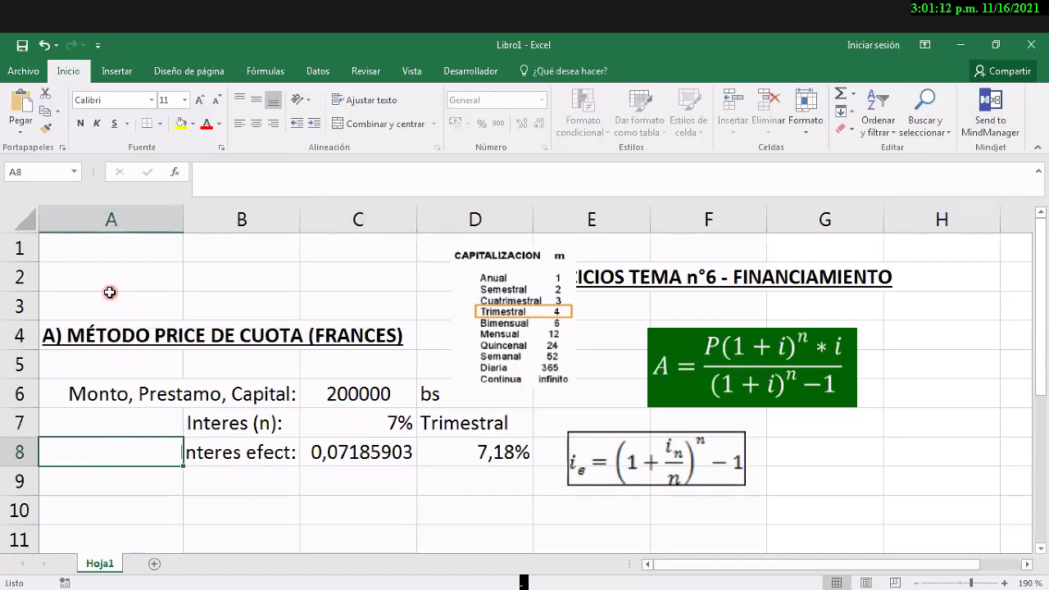
pyautogui.click(342, 297)
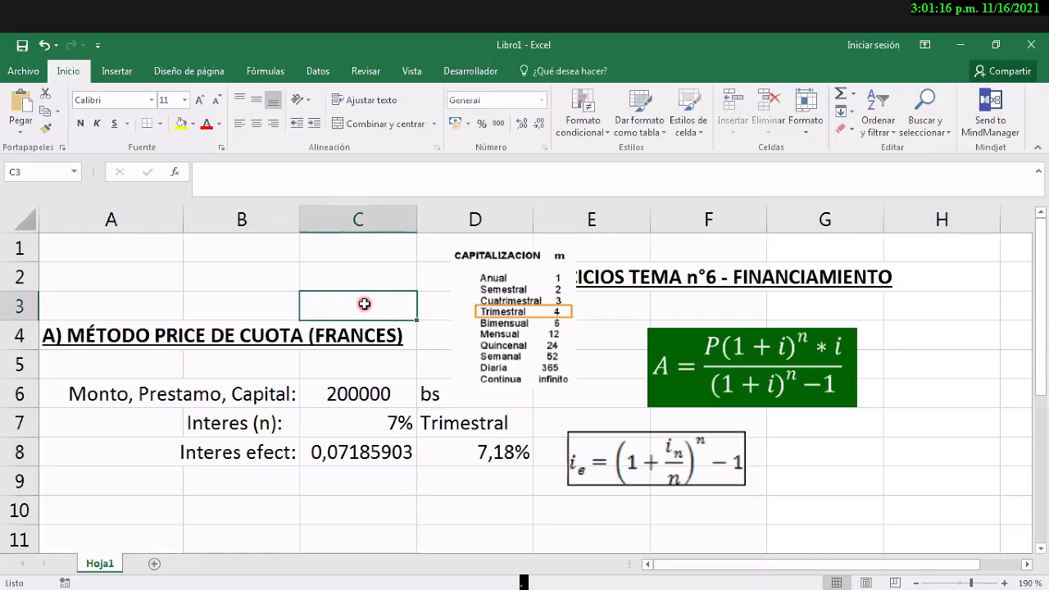
pyautogui.write('4')
pyautogui.press('Return')
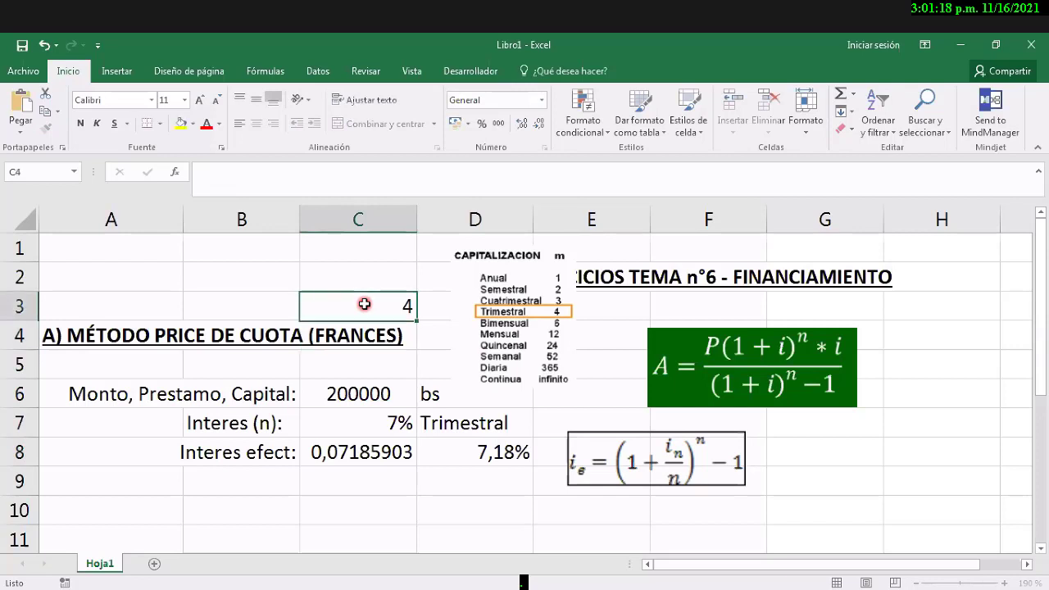
# Step: Replace both fixed 4s in the C8 formula with references to C3, giving =((1+(C7/C3))^C3)-1
pyautogui.press('Down')
pyautogui.press('Down')
pyautogui.press('Down')
pyautogui.press('Down')
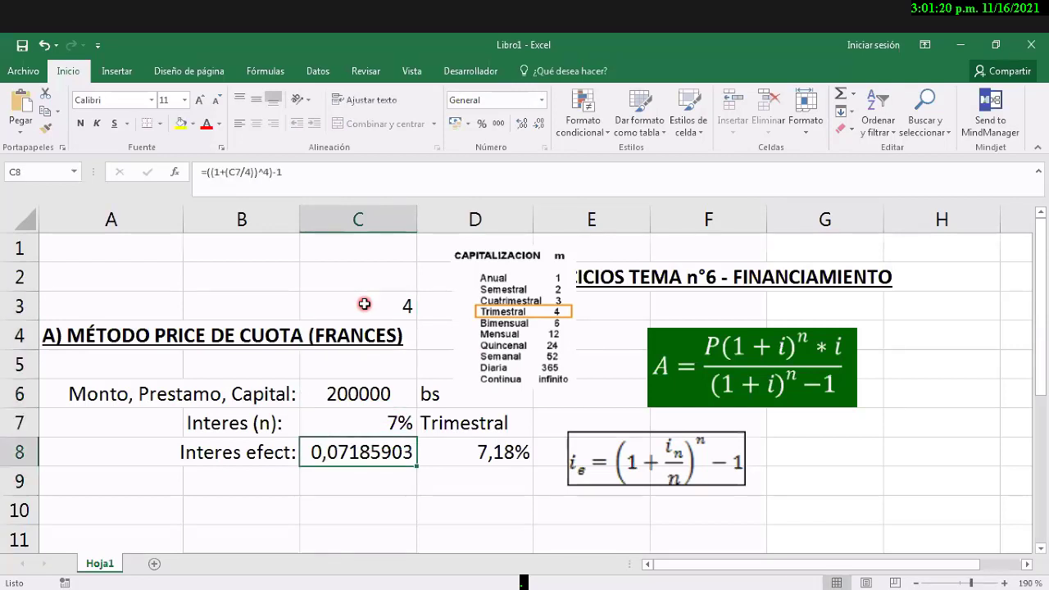
pyautogui.press('F2')
pyautogui.press('Left')
pyautogui.press('Left')
pyautogui.press('Left')
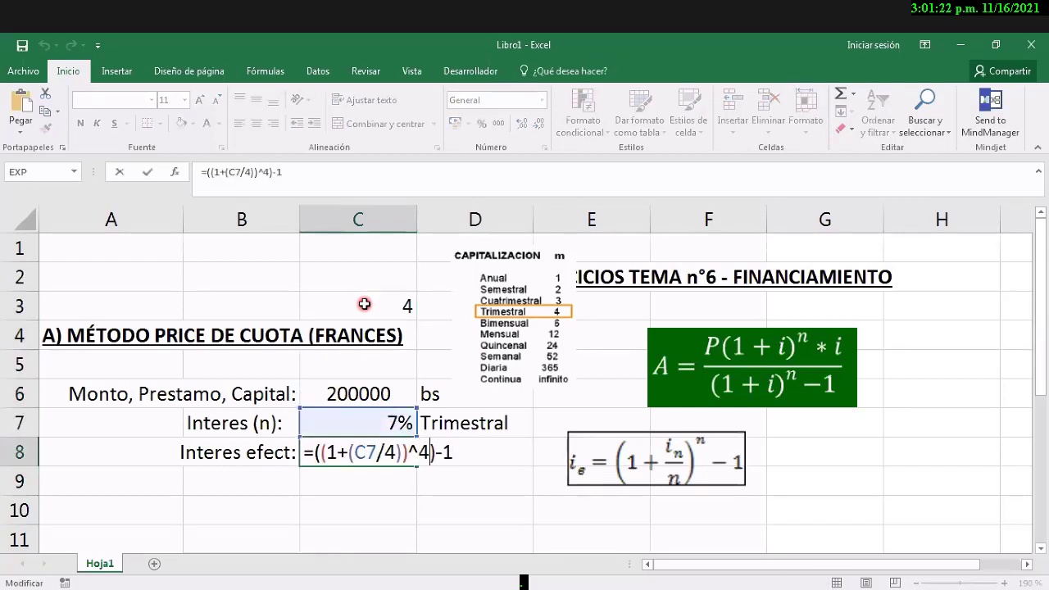
pyautogui.press('BackSpace')
pyautogui.write('C3')
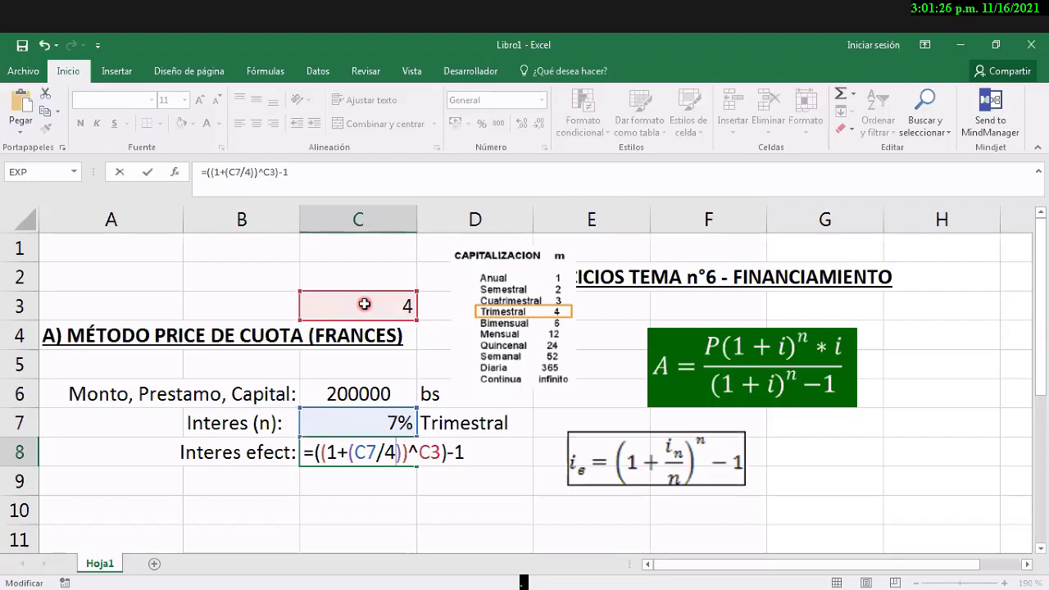
pyautogui.press('BackSpace')
pyautogui.click(363, 304)
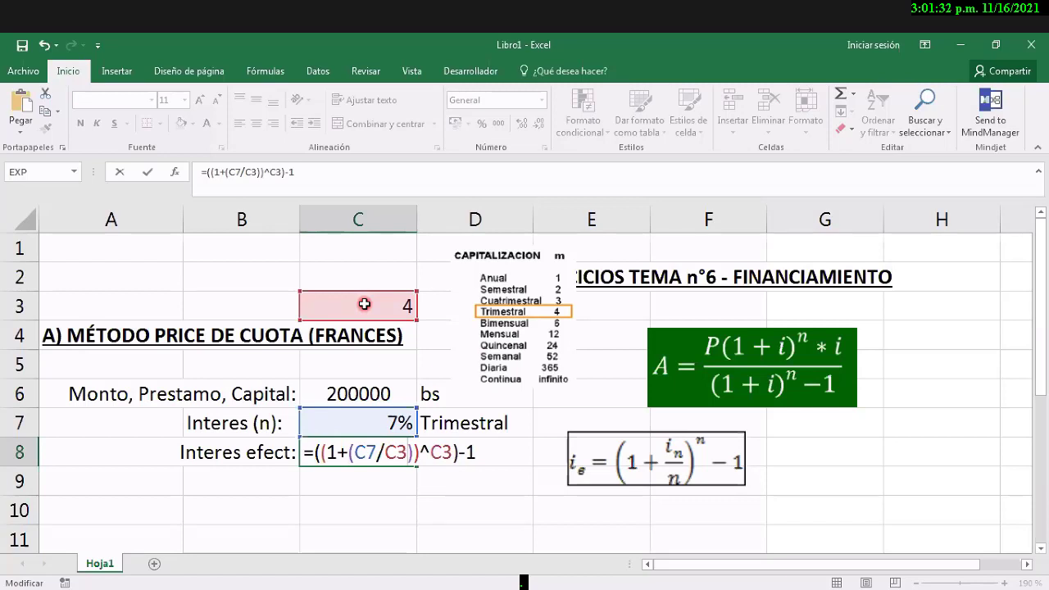
pyautogui.press('Return')
pyautogui.press('Up')
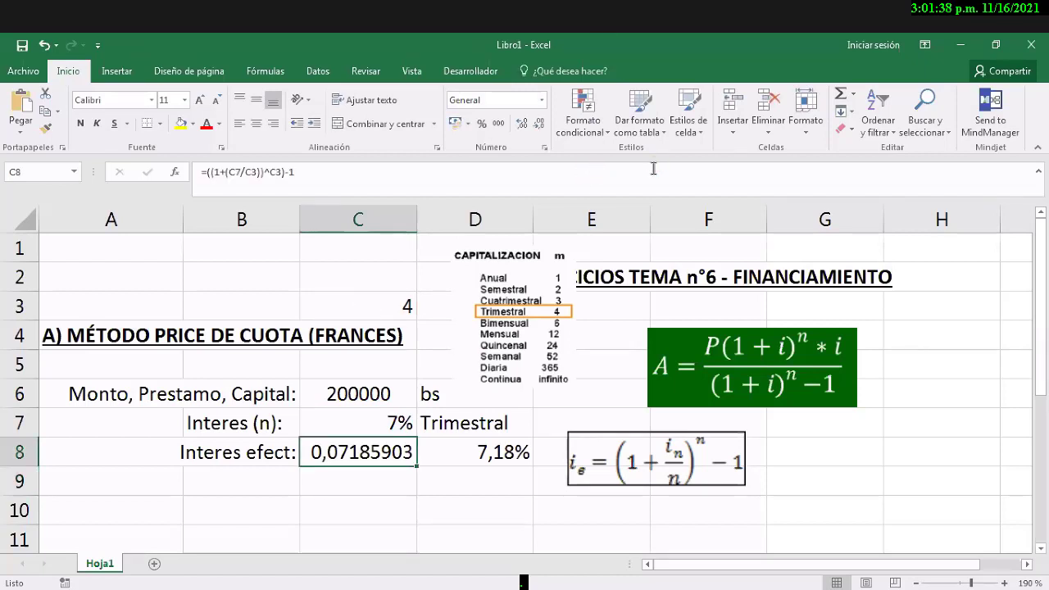
# Step: Format the effective interest in C8 to show five decimal places
pyautogui.click(522, 124)
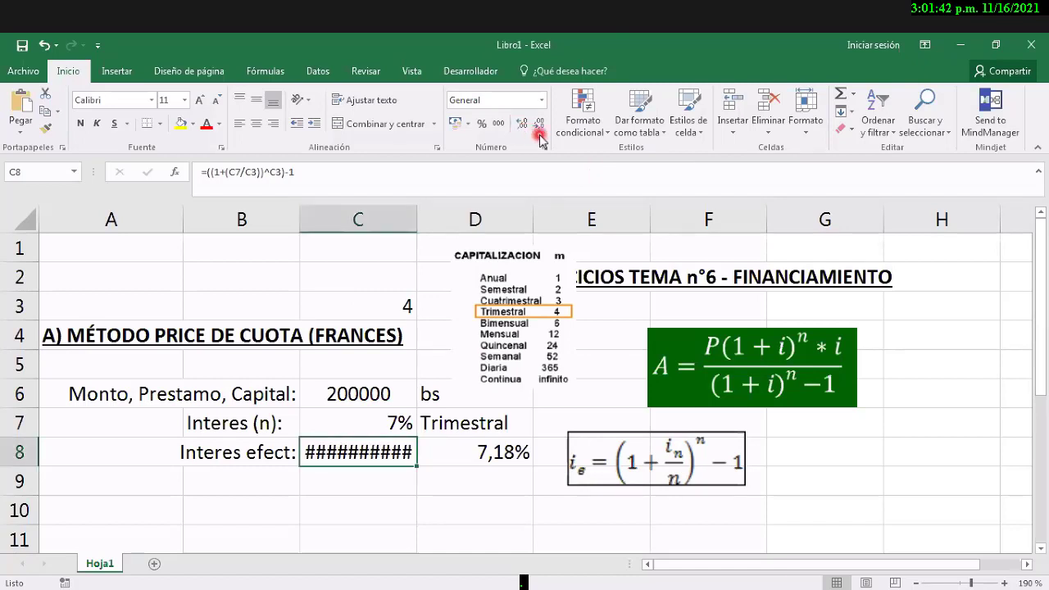
pyautogui.click(539, 127)
pyautogui.click(539, 127)
pyautogui.click(539, 127)
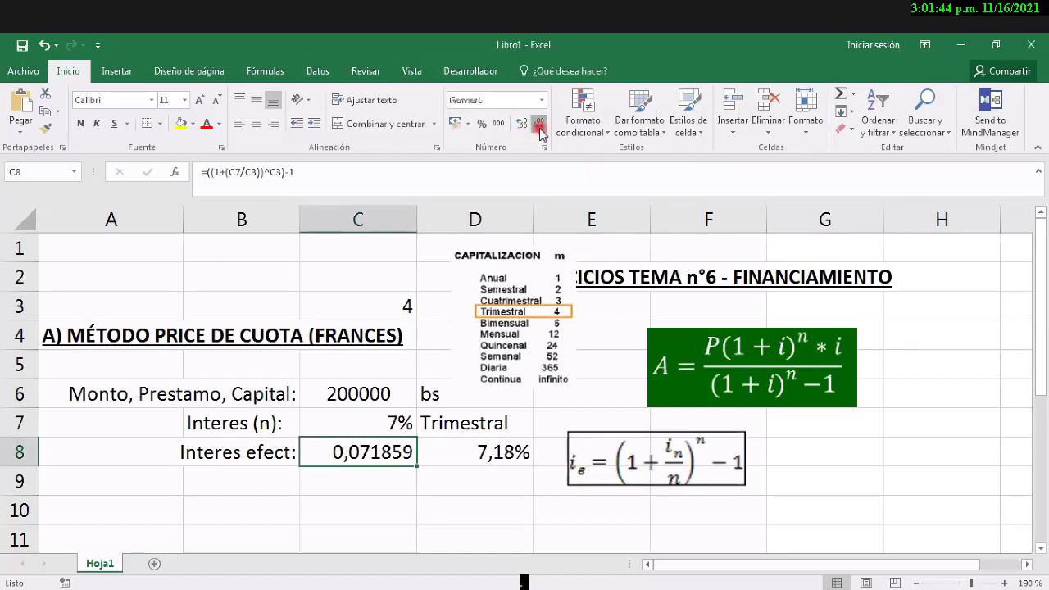
pyautogui.click(539, 127)
pyautogui.click(539, 127)
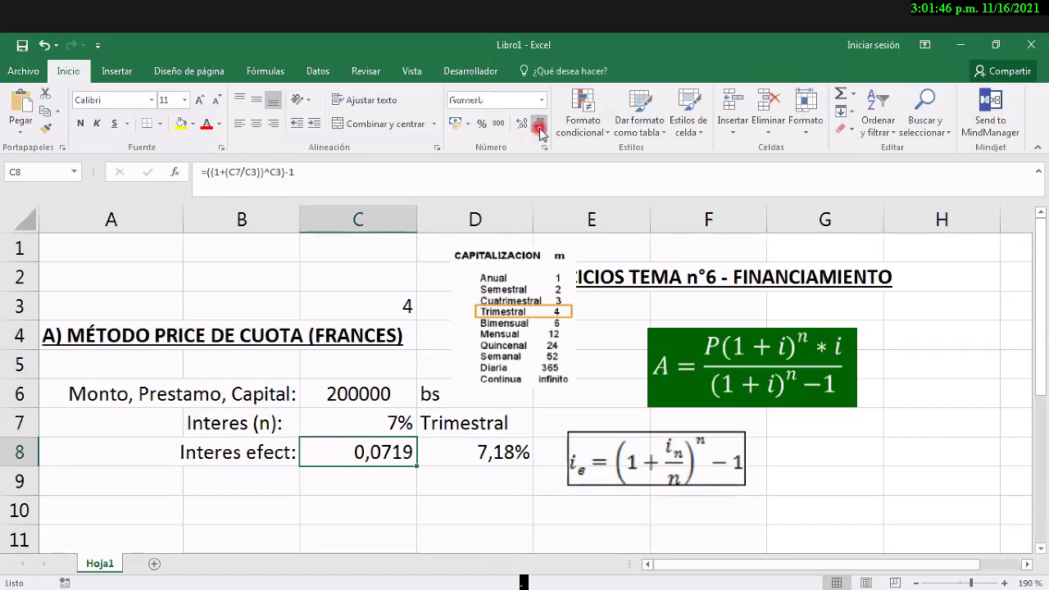
pyautogui.click(522, 123)
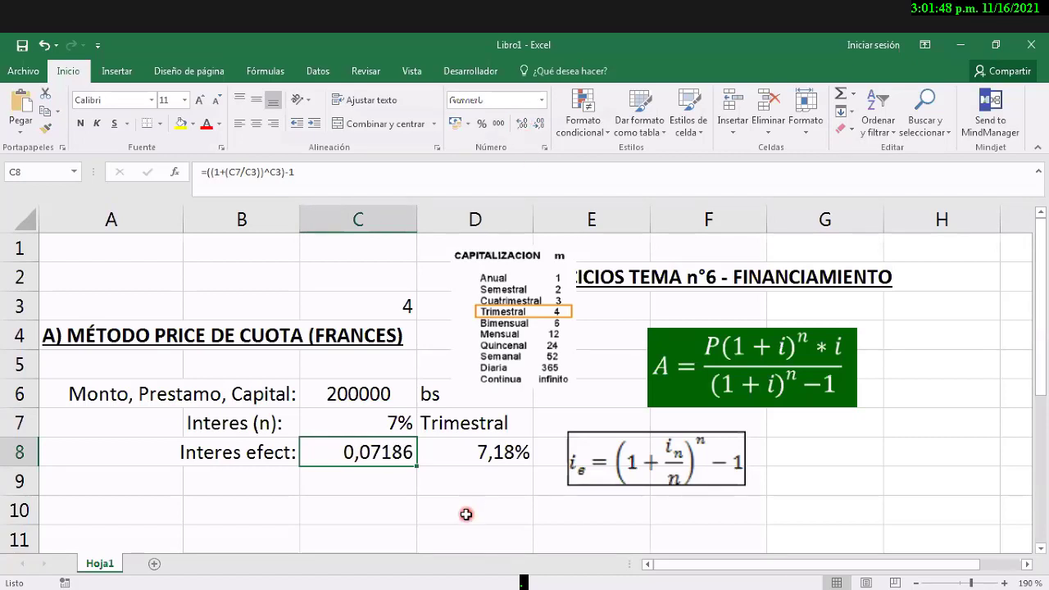
# Step: Link the percentage in D8 to the effective interest in C8 with the formula =C8
pyautogui.click(495, 458)
pyautogui.write('=')
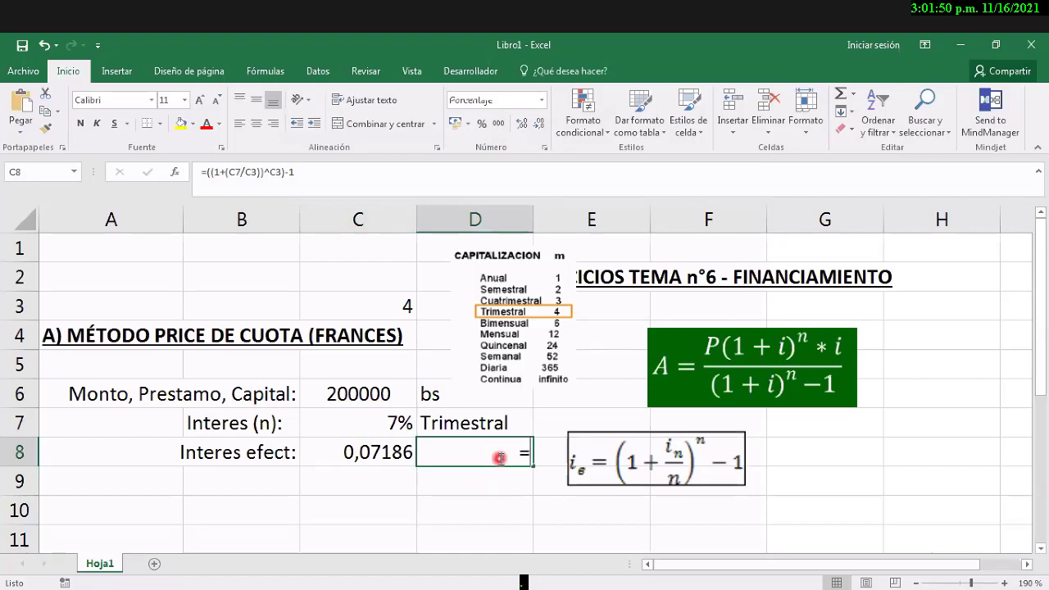
pyautogui.press('Left')
pyautogui.press('Return')
pyautogui.click(499, 457)
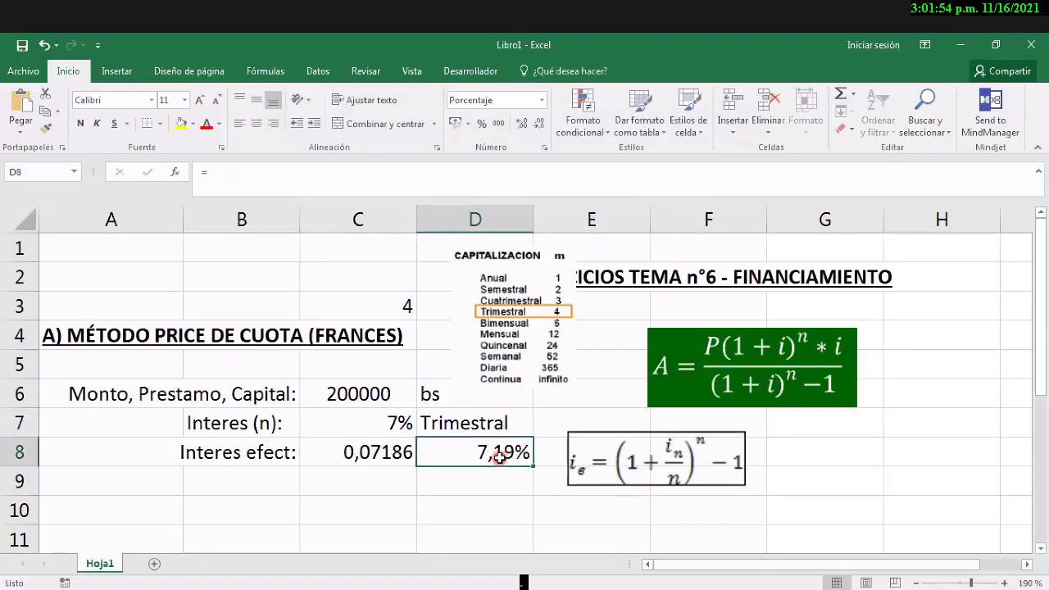
# Step: Review the cell references in the C8 formula and test it with a capitalization number of 2 in C3
pyautogui.click(398, 460)
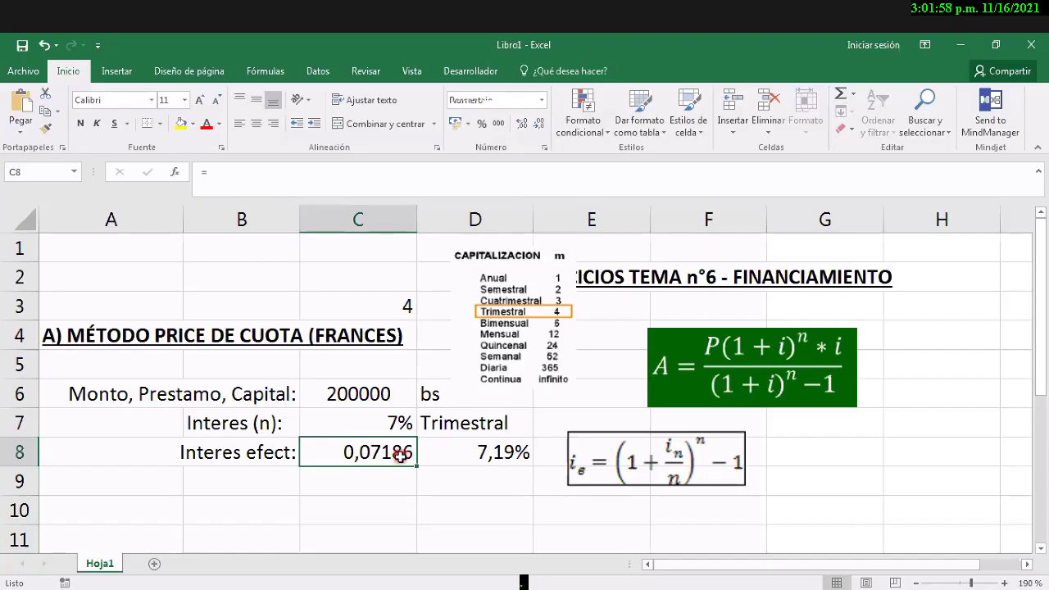
pyautogui.doubleClick(400, 458)
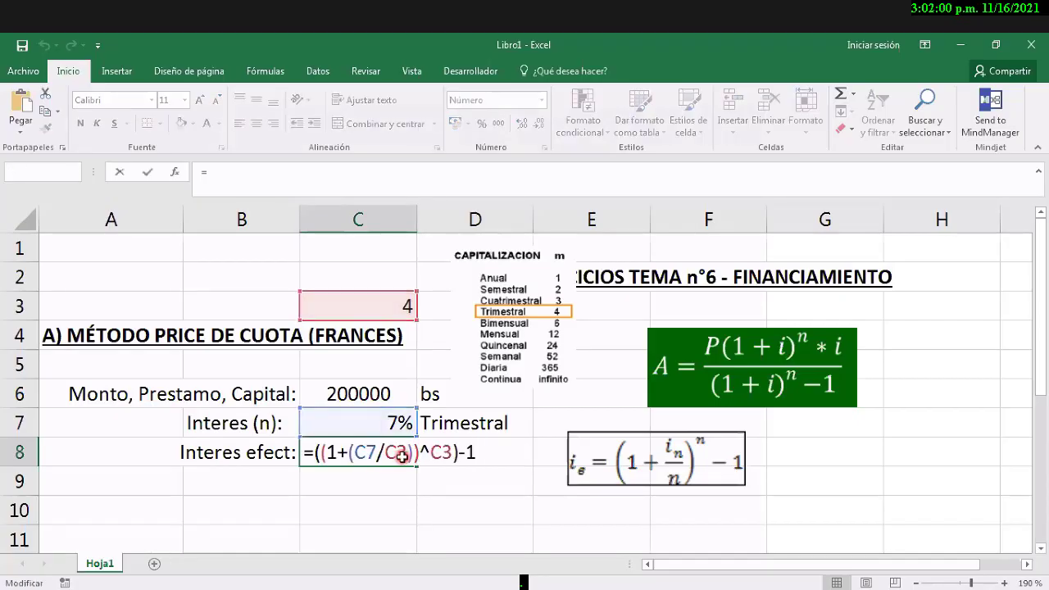
pyautogui.press('Escape')
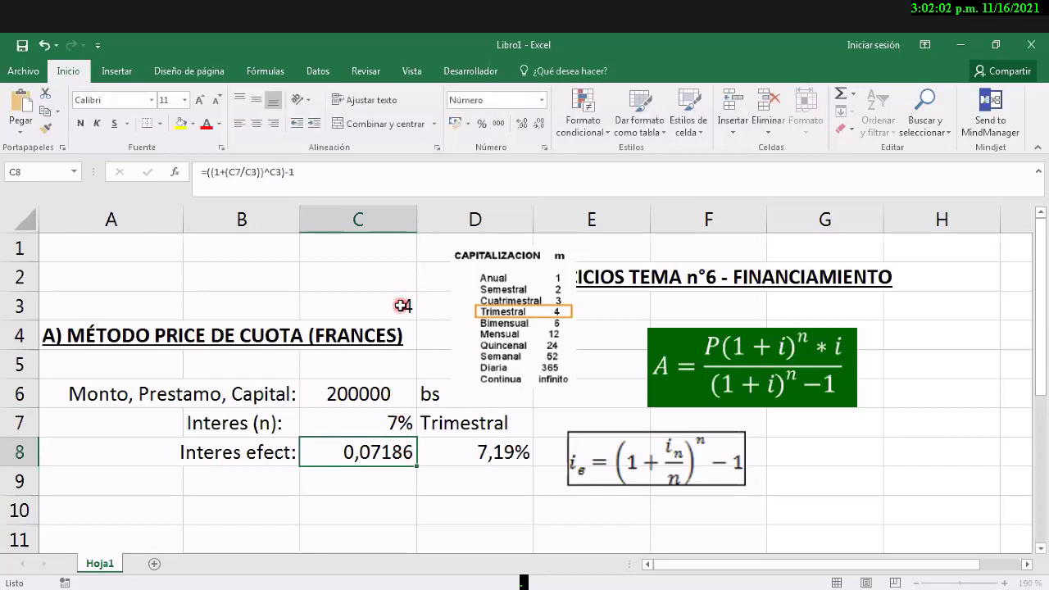
pyautogui.click(402, 306)
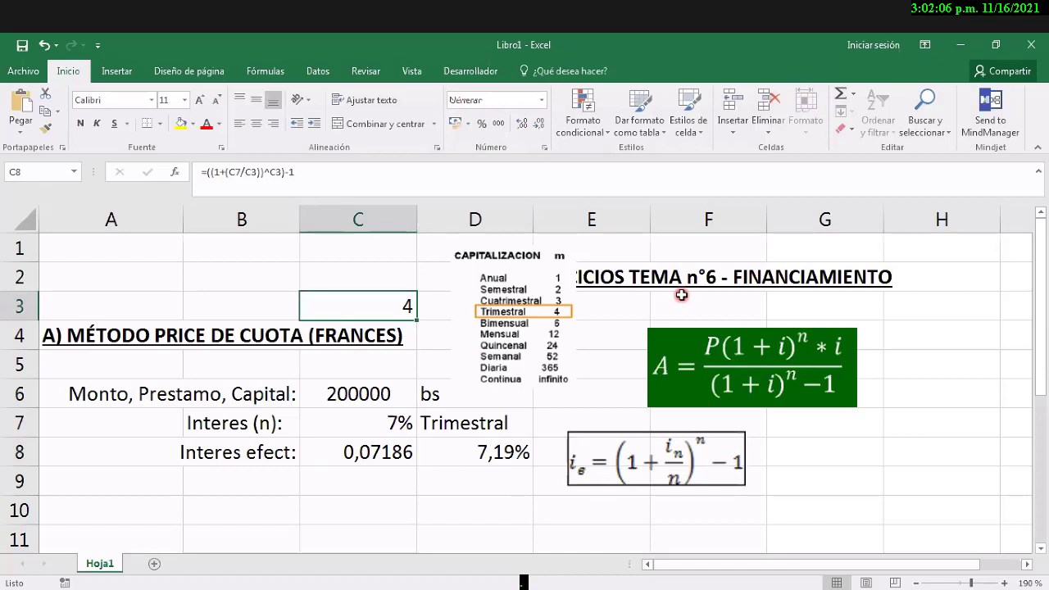
pyautogui.write('2')
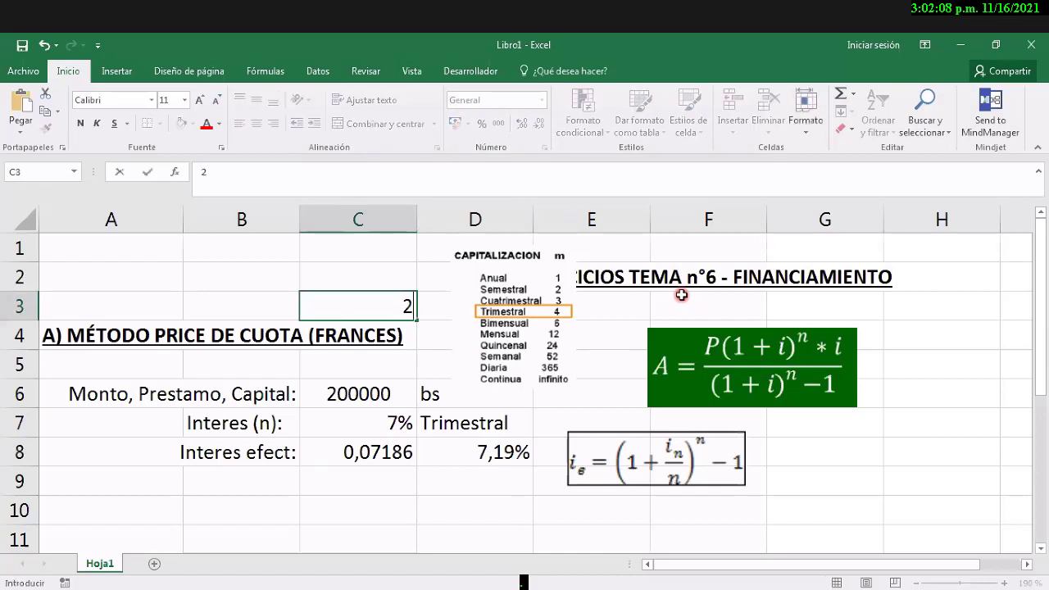
pyautogui.click(422, 317)
pyautogui.click(516, 296)
pyautogui.press('Return')
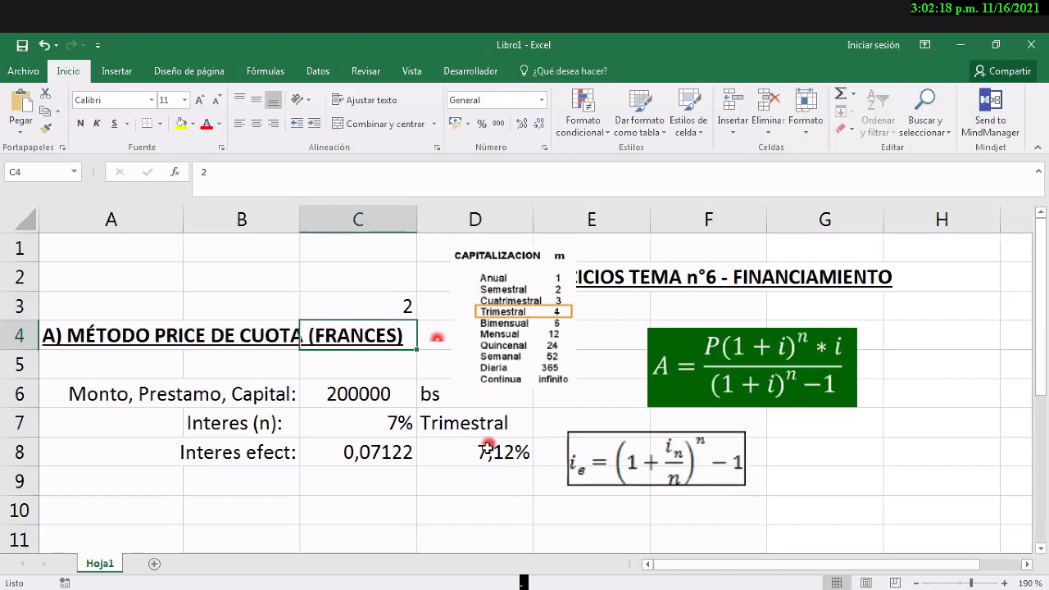
# Step: Format the nominal interest percentage in C7 to show two decimal places
pyautogui.click(402, 423)
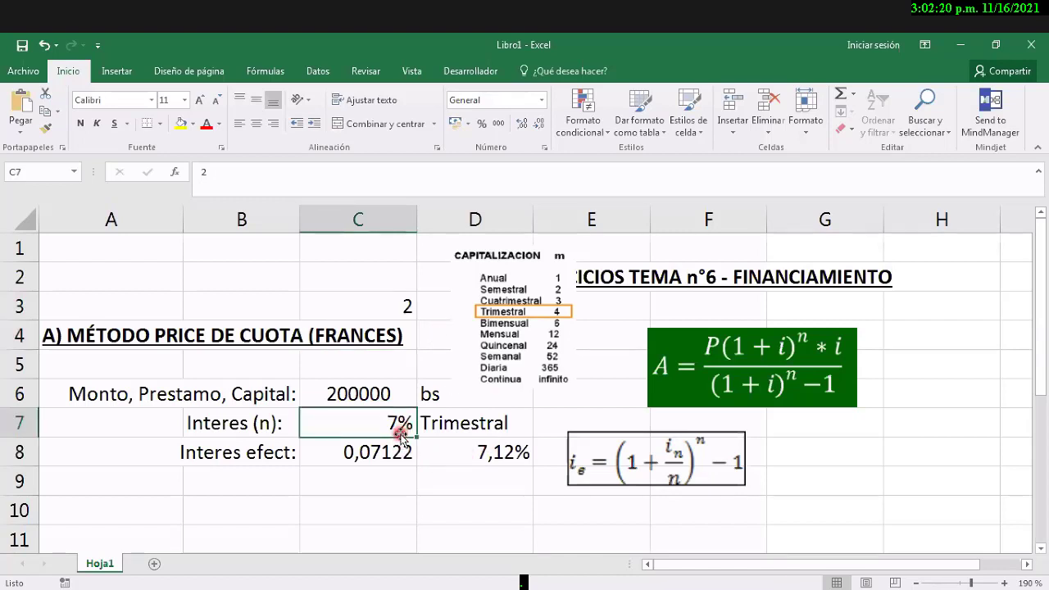
pyautogui.click(530, 133)
pyautogui.click(530, 134)
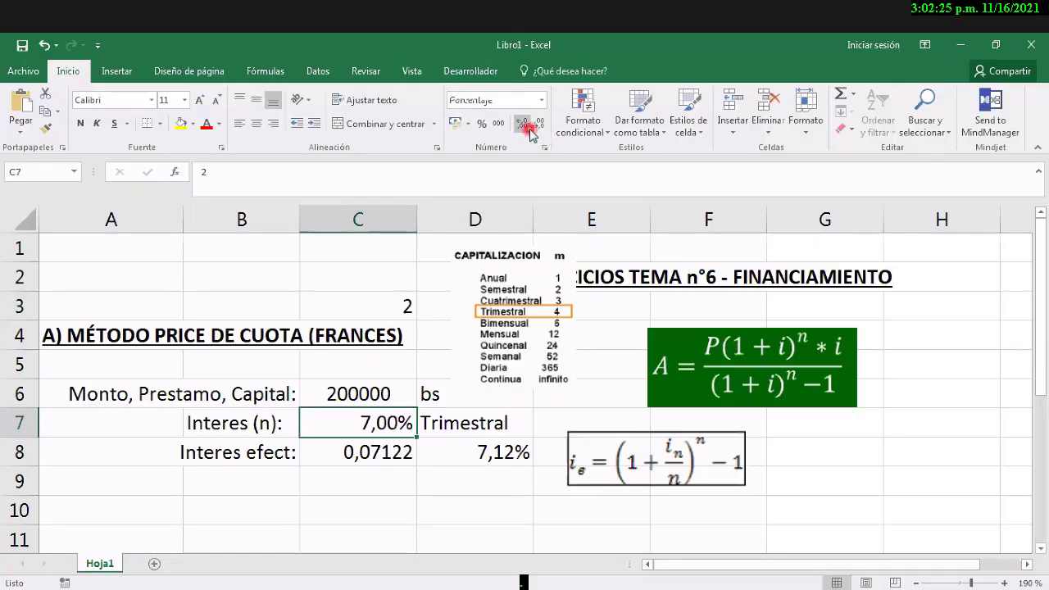
# Step: Test a capitalization number of 3 in C3 and restore the quarterly value 4
pyautogui.click(396, 452)
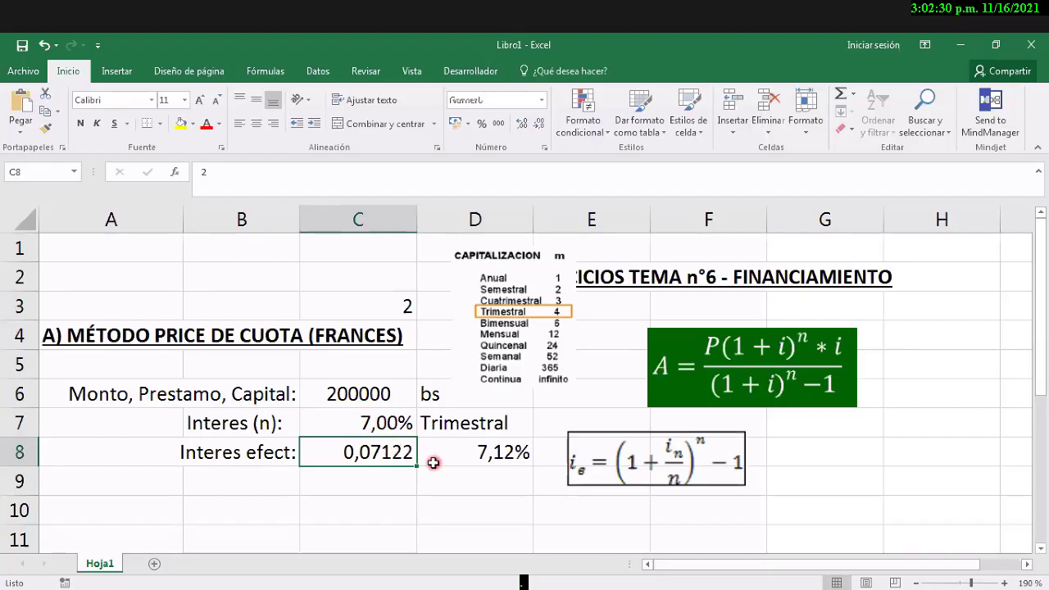
pyautogui.click(406, 309)
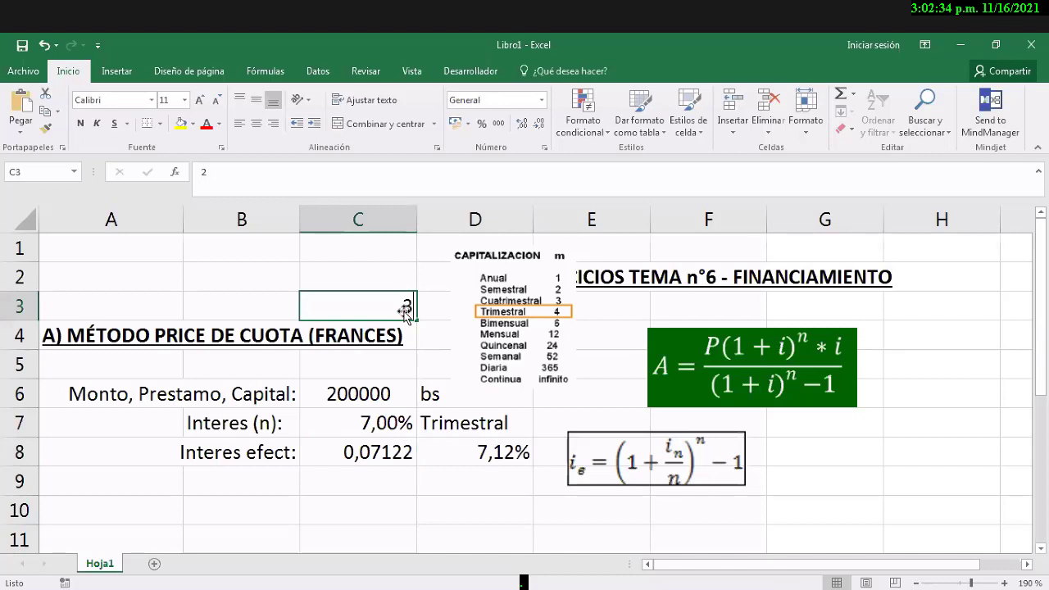
pyautogui.write('3')
pyautogui.press('Return')
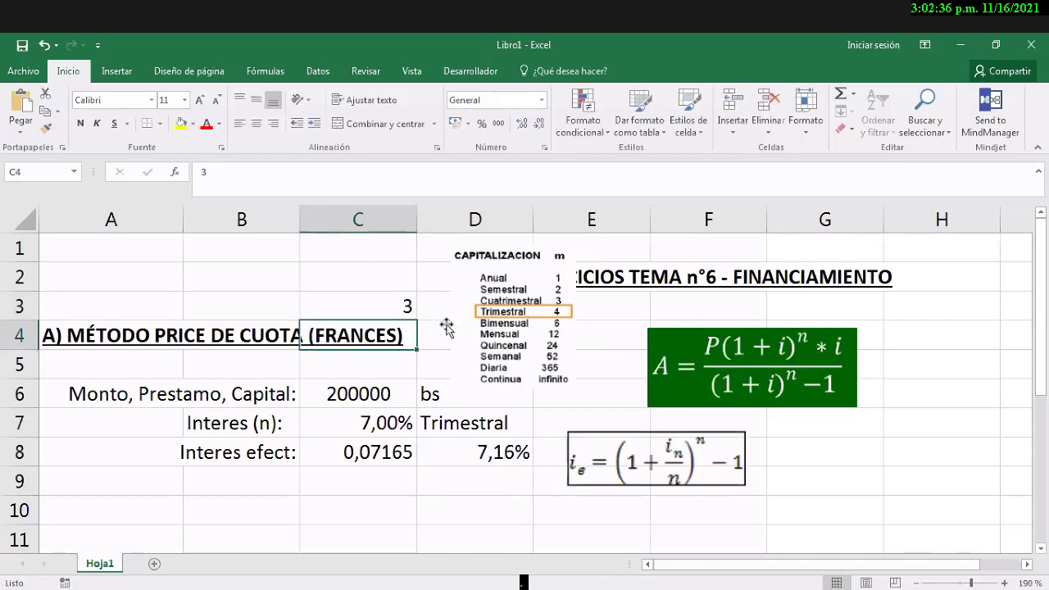
pyautogui.press('Up')
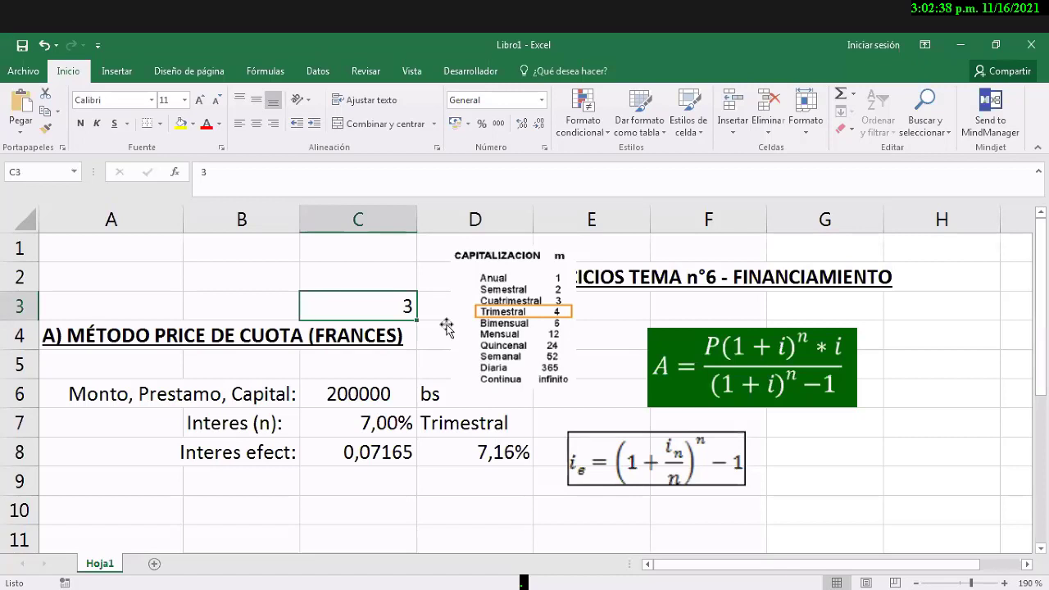
pyautogui.write('4')
pyautogui.press('Return')
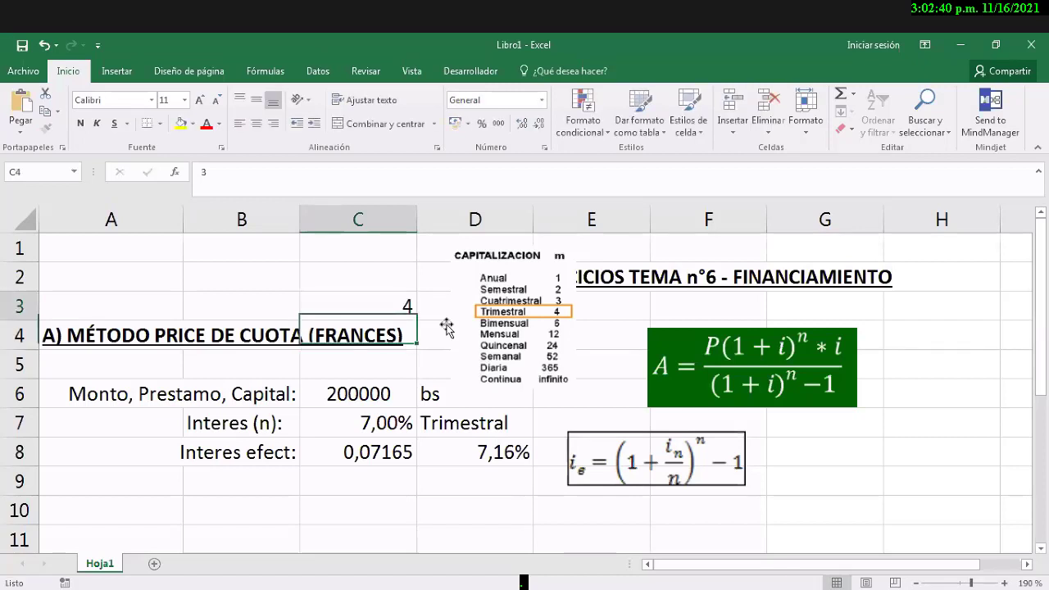
# Step: Test the effective interest with capitalization numbers 6 and 12 in C3
pyautogui.press('Up')
pyautogui.write('6')
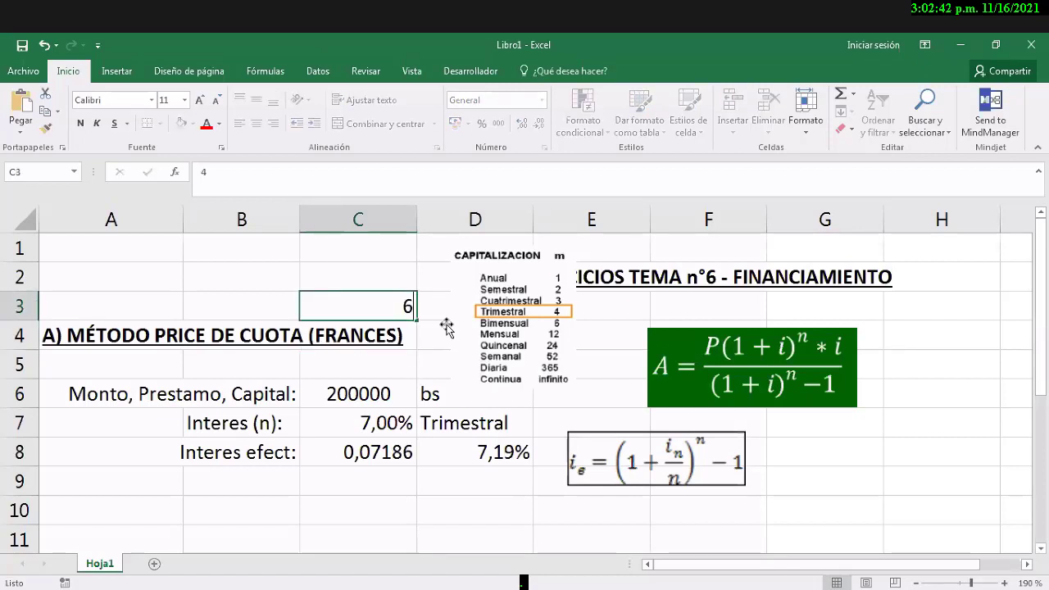
pyautogui.press('Return')
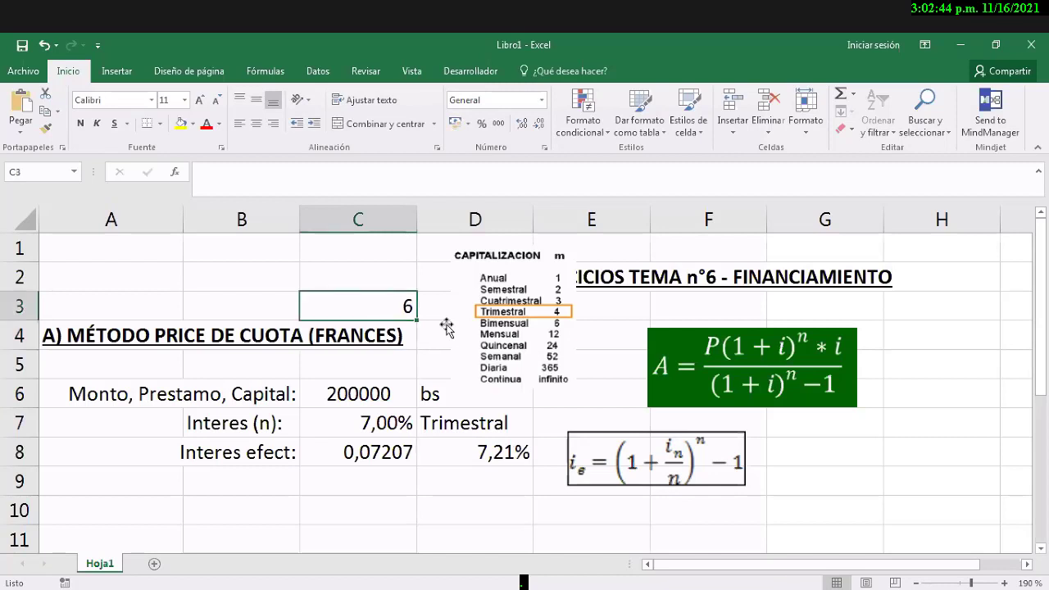
pyautogui.write('12')
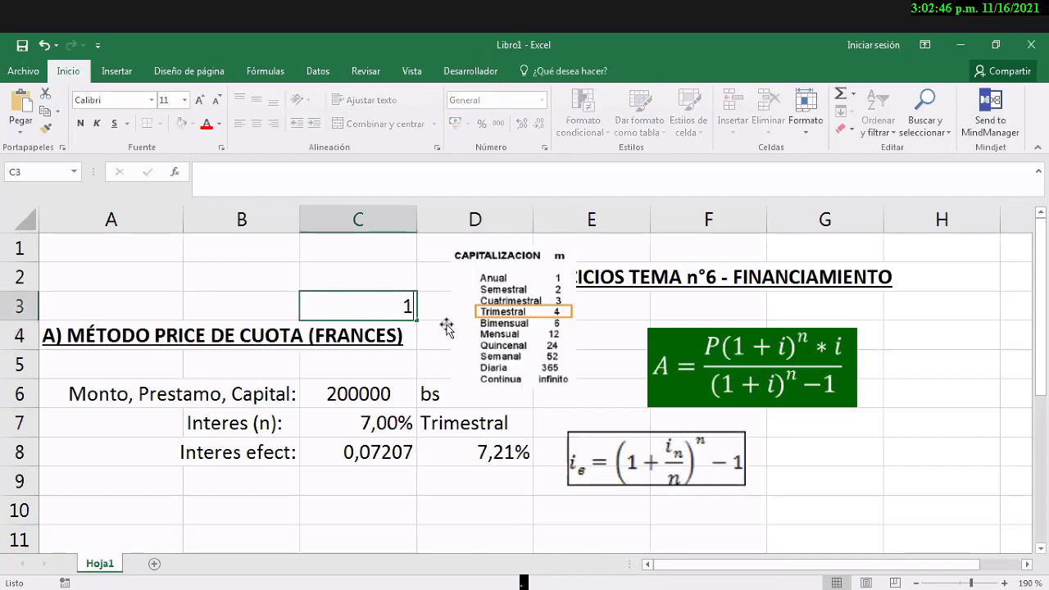
pyautogui.press('Return')
pyautogui.press('Up')
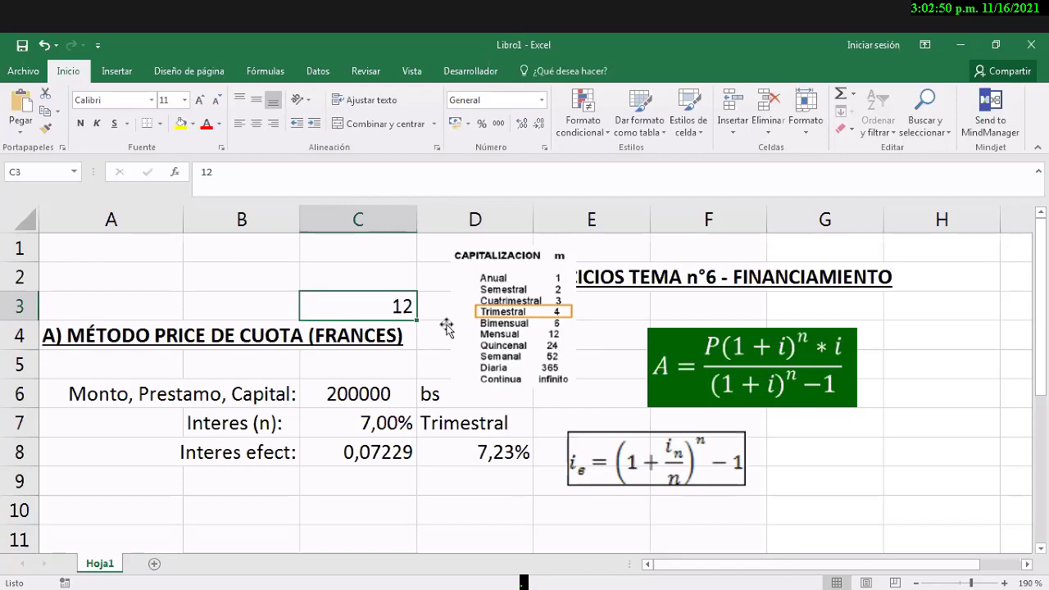
pyautogui.press('Down')
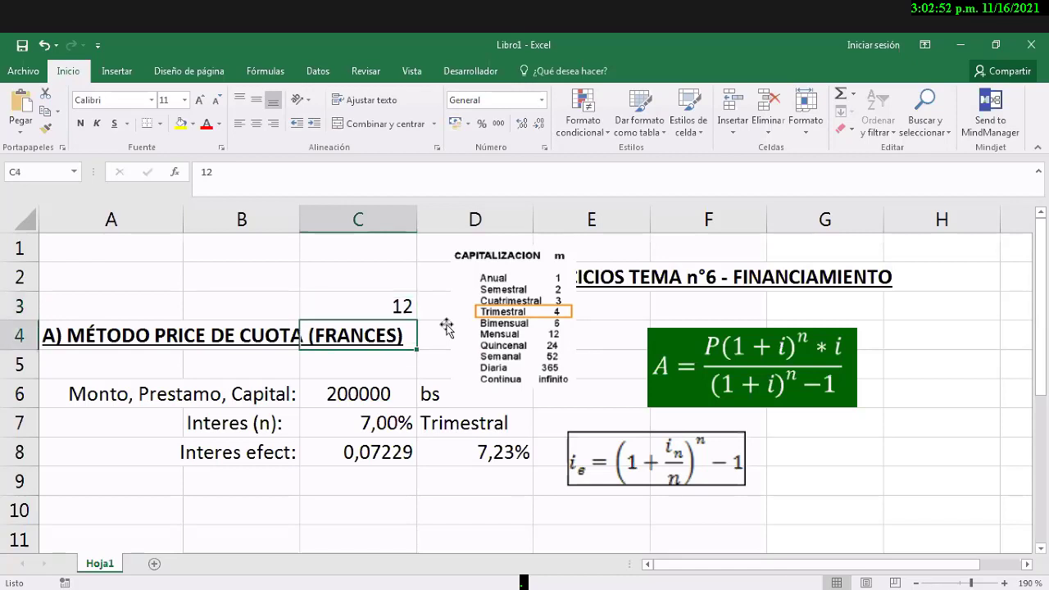
# Step: Test the effective interest with the weekly value 52 and the daily value 365 in C3
pyautogui.press('Up')
pyautogui.write('52')
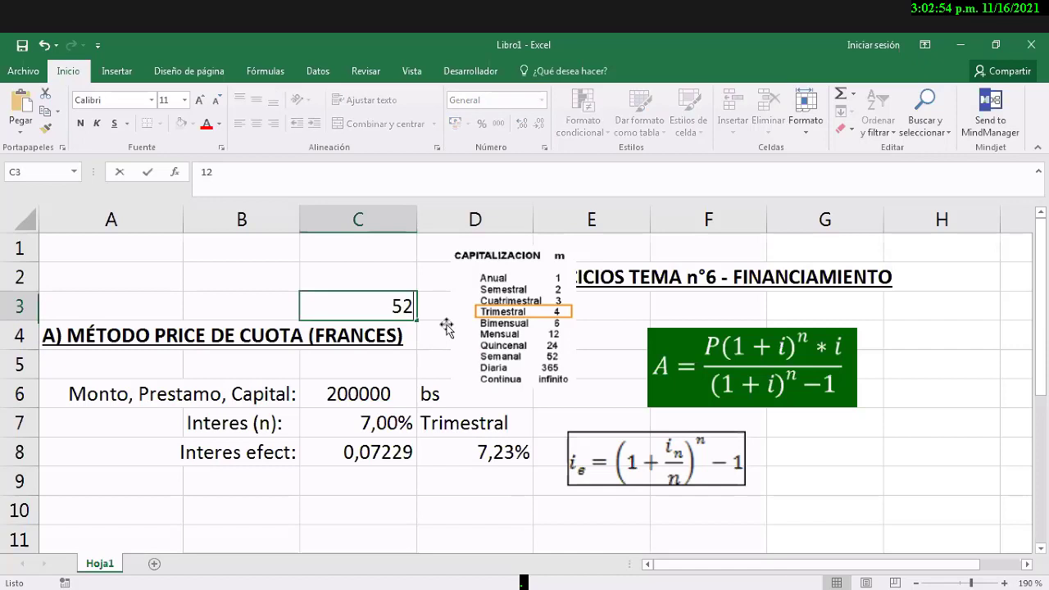
pyautogui.press('Return')
pyautogui.press('Up')
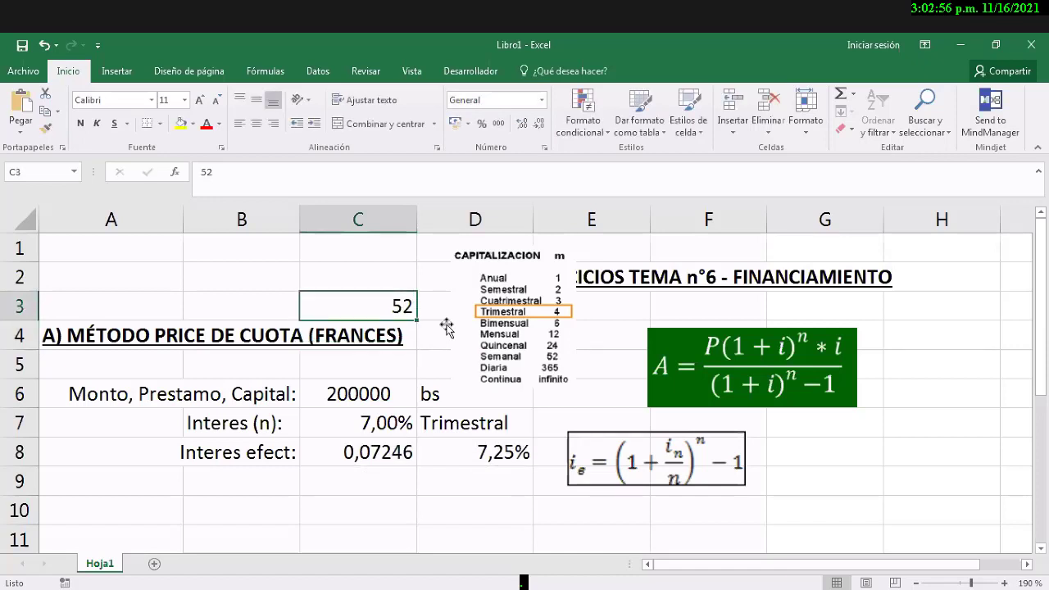
pyautogui.write('365')
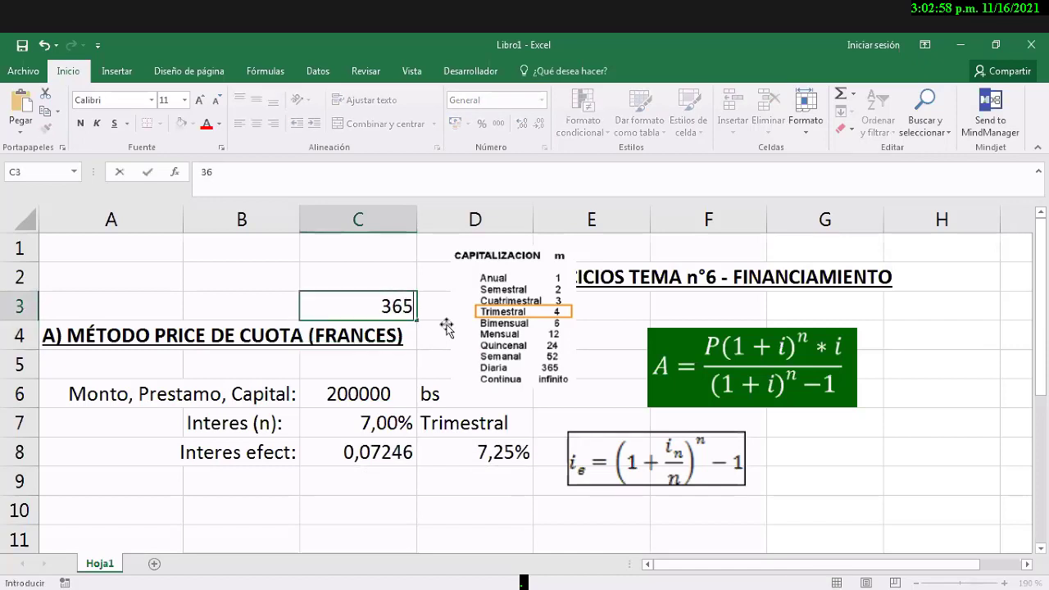
pyautogui.press('Return')
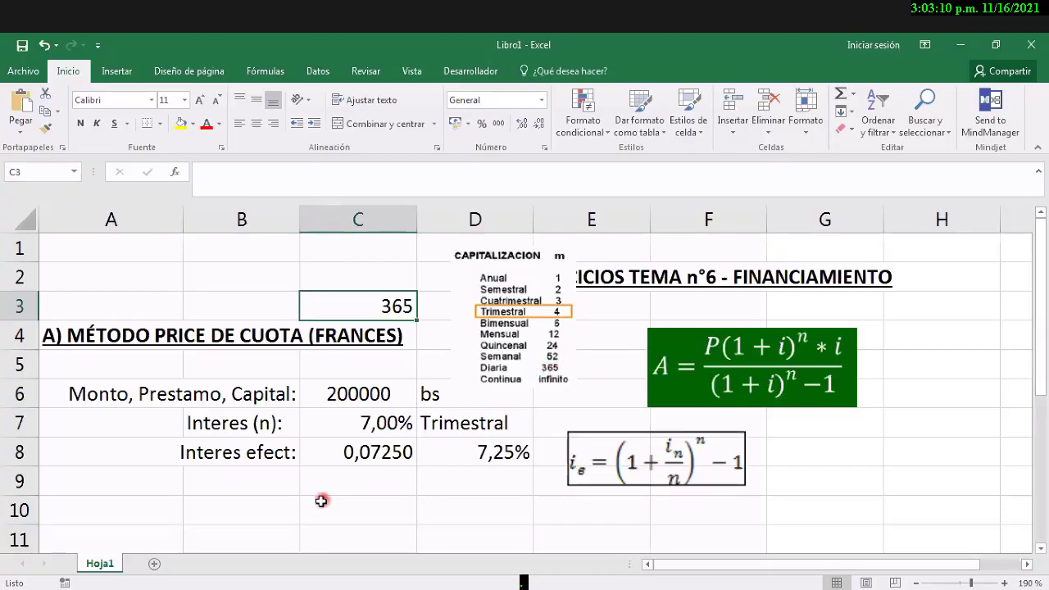
# Step: Review the cell references in the effective interest formula in C8 against the nominal rate in C7
pyautogui.click(383, 457)
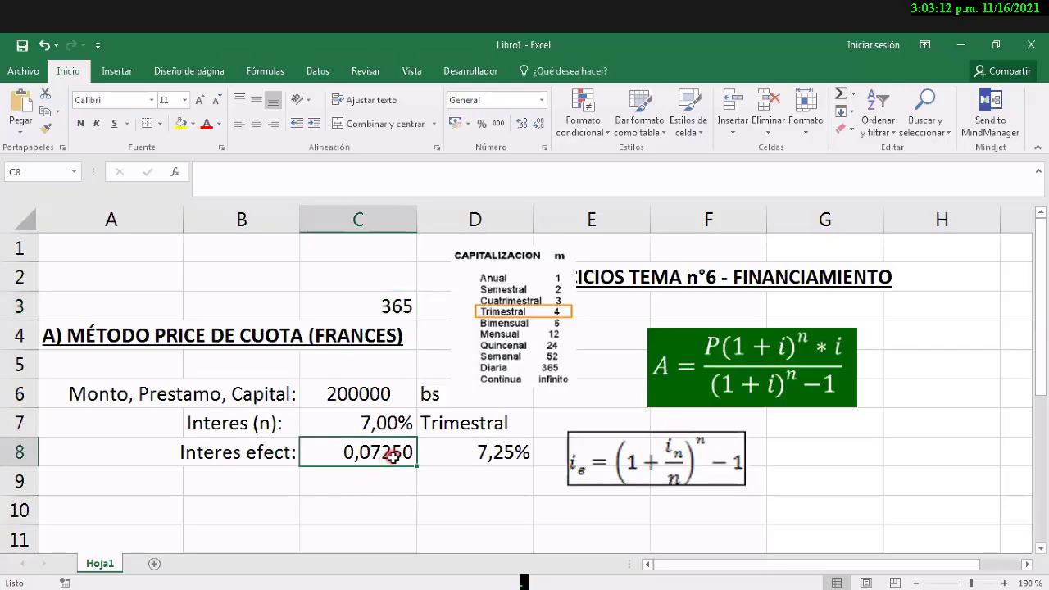
pyautogui.press('F2')
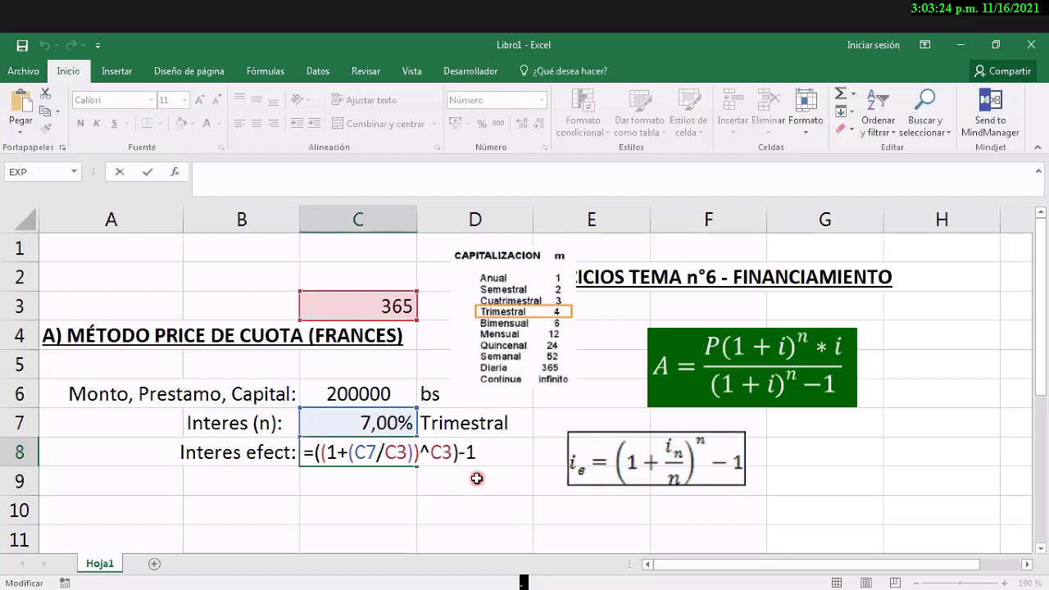
pyautogui.hotkey('ctrl', 'Return')
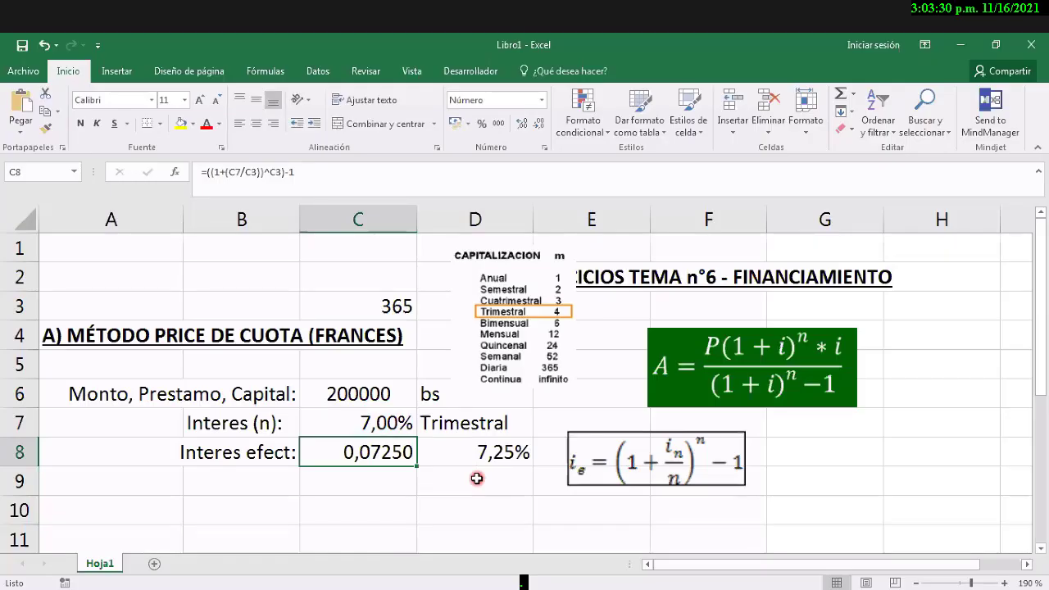
pyautogui.press('Up')
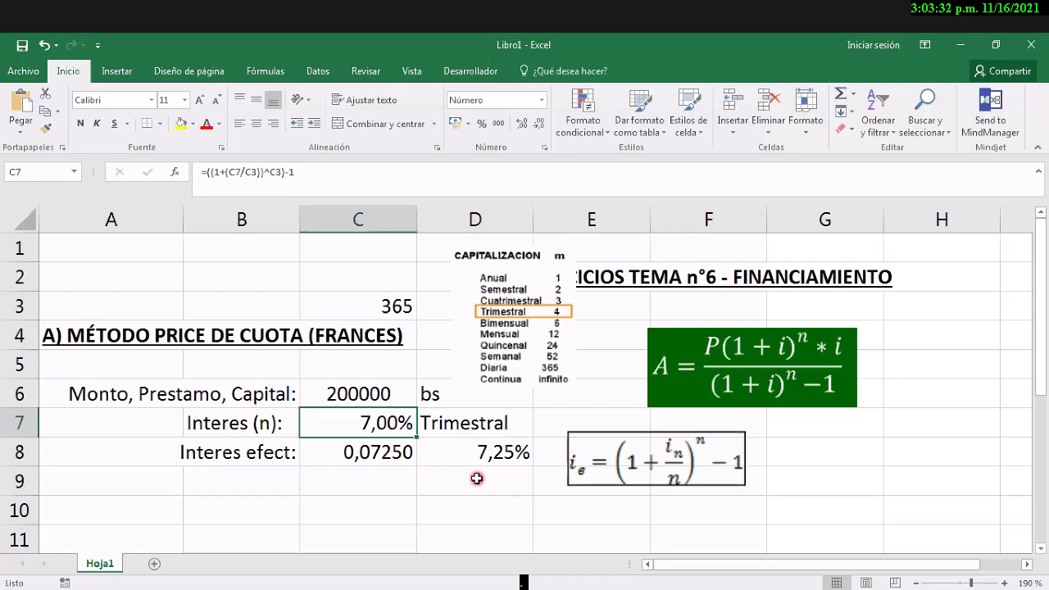
pyautogui.press('Down')
pyautogui.press('Up')
pyautogui.press('Down')
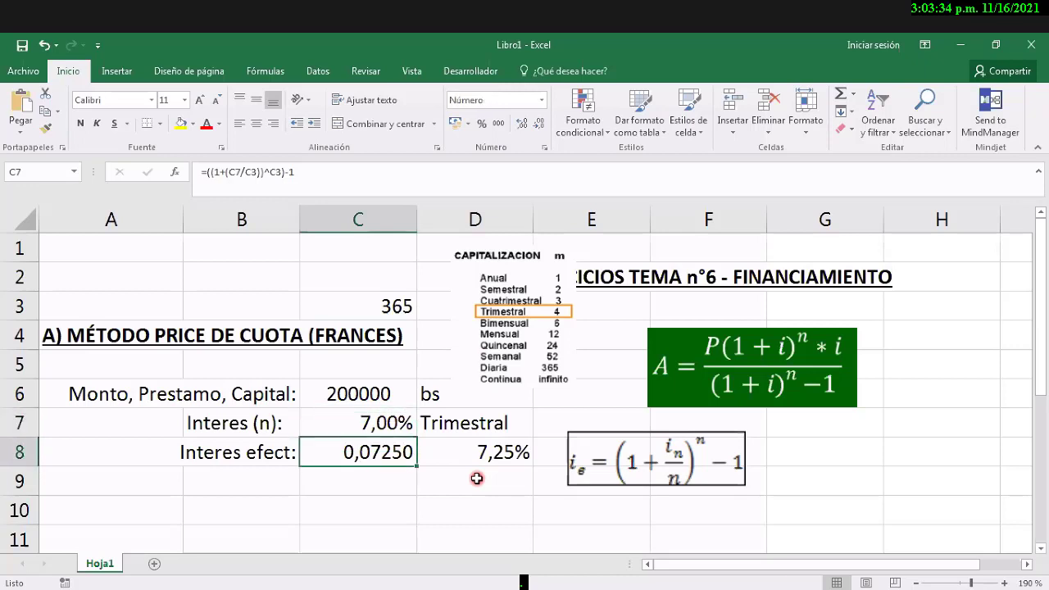
# Step: Test the effective interest with the annual capitalization number 1 in C3 and compare it with the nominal rate
pyautogui.press('Up')
pyautogui.press('Up')
pyautogui.press('Up')
pyautogui.press('Up')
pyautogui.press('Up')
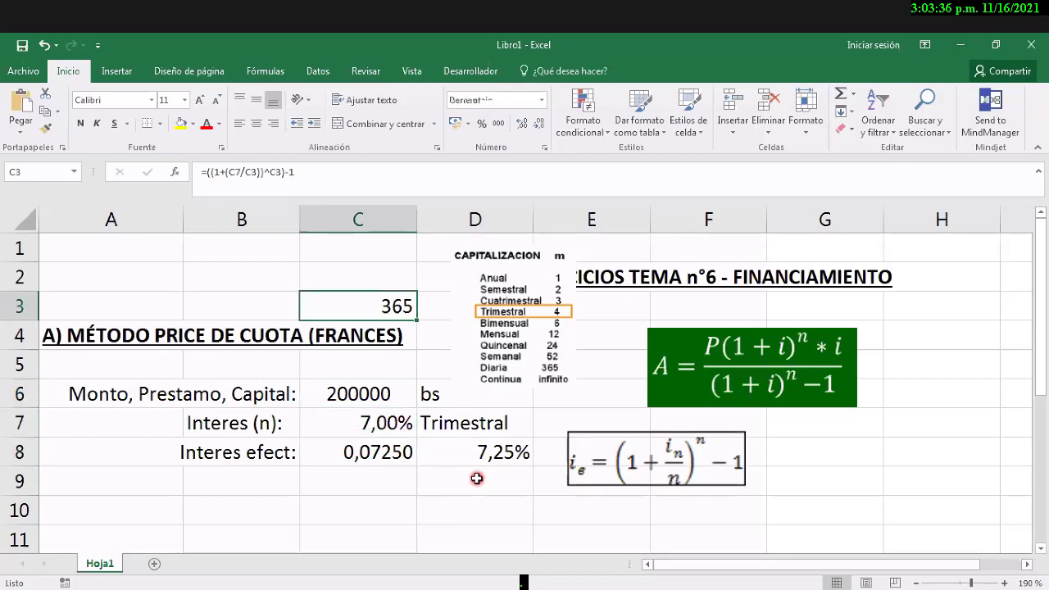
pyautogui.write('1')
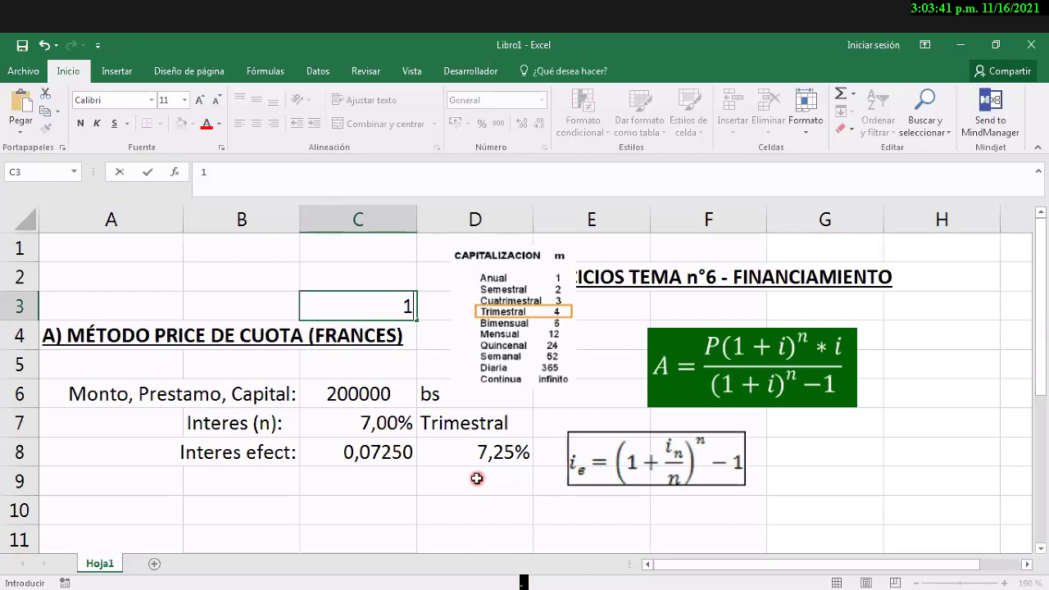
pyautogui.press('Return')
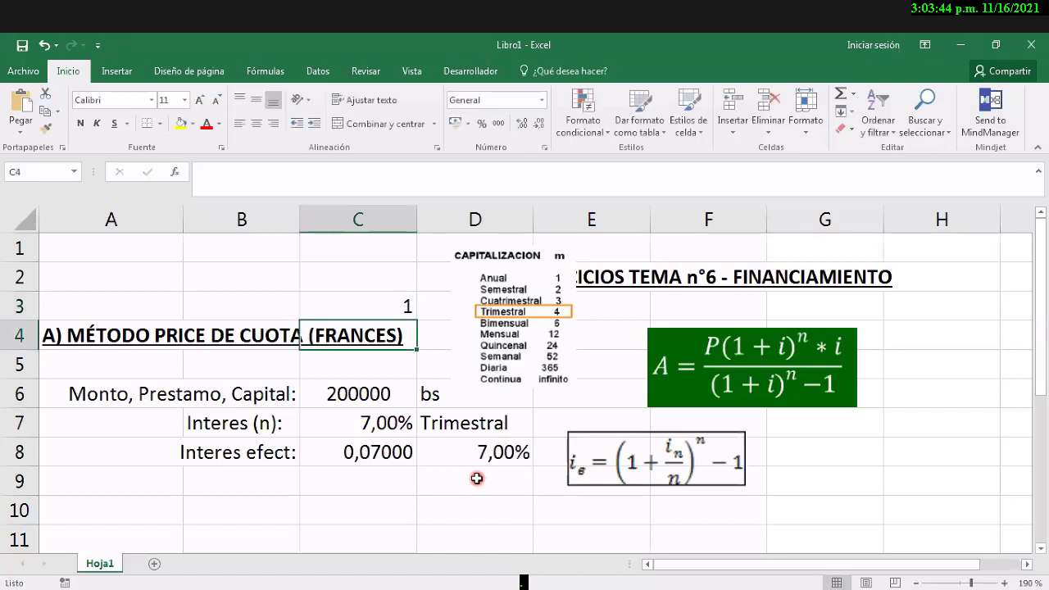
pyautogui.press('Down')
pyautogui.press('Down')
pyautogui.press('Down')
pyautogui.press('Down')
pyautogui.press('Up')
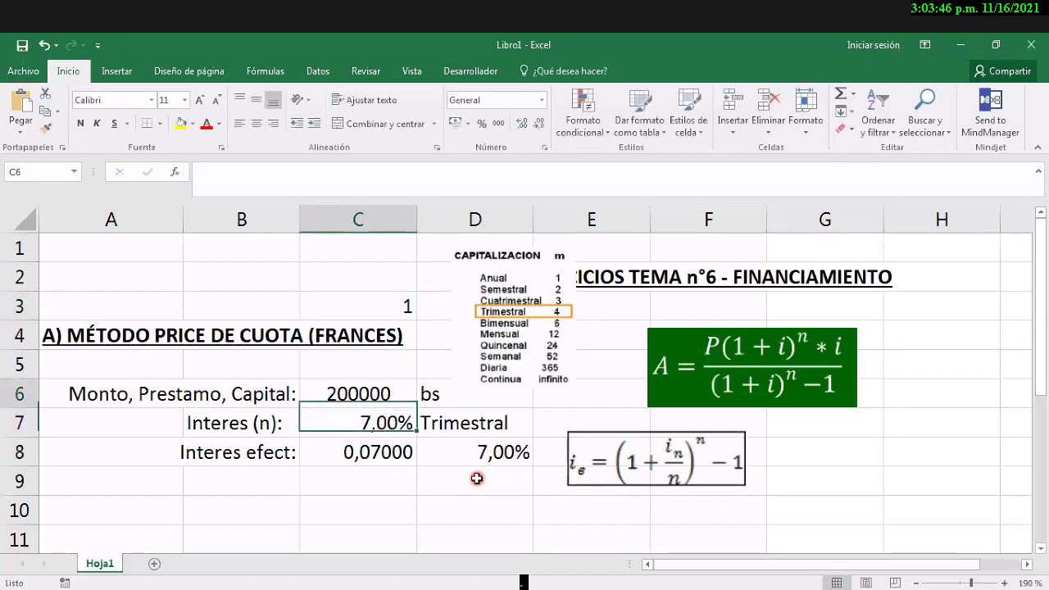
# Step: Restore the quarterly capitalization number 4 in C3
pyautogui.press('Up')
pyautogui.press('Up')
pyautogui.press('Up')
pyautogui.press('Up')
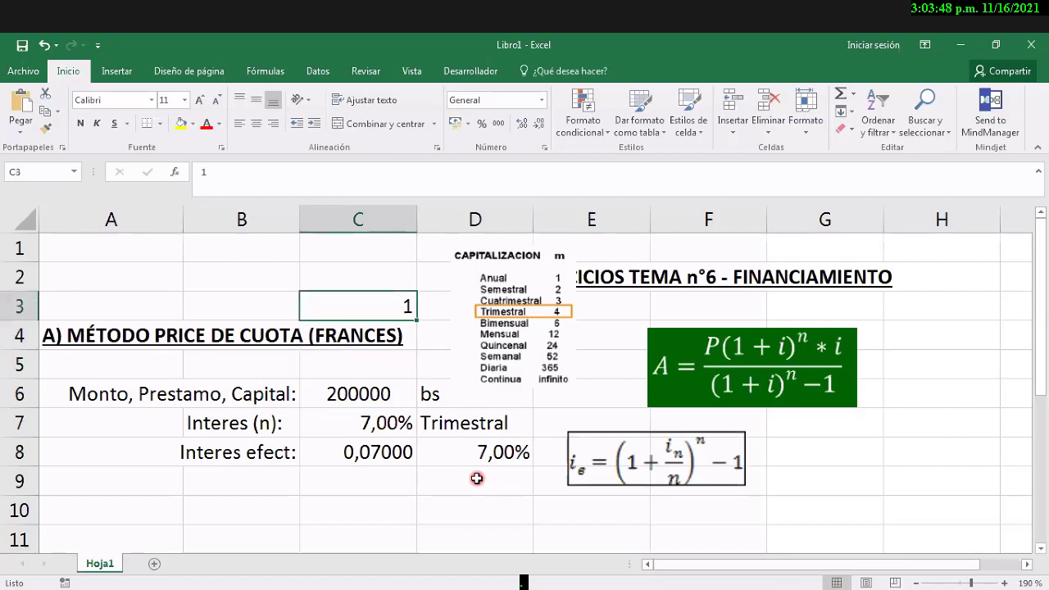
pyautogui.write('4')
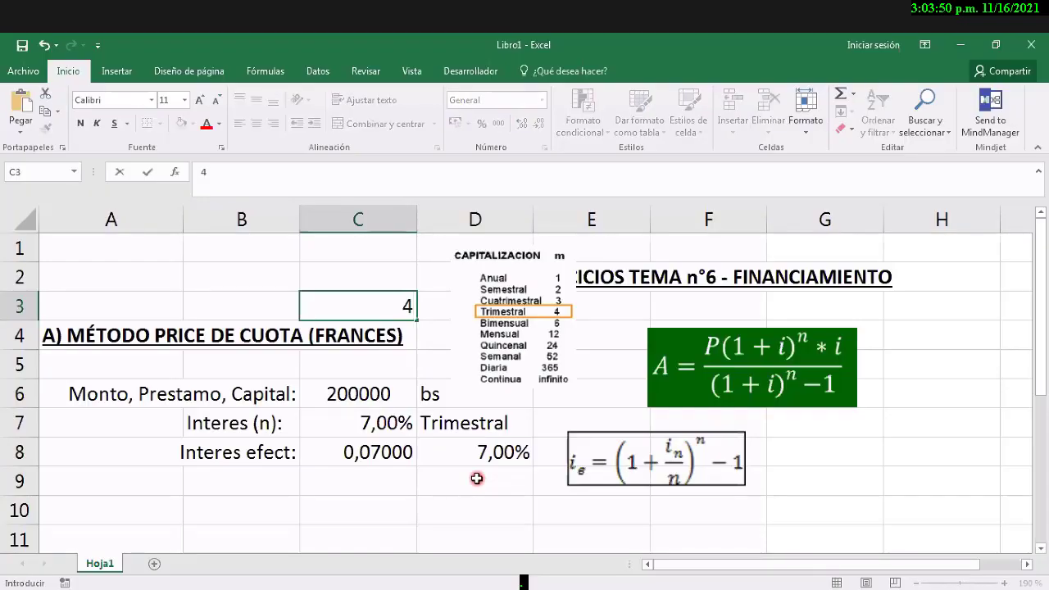
pyautogui.press('Return')
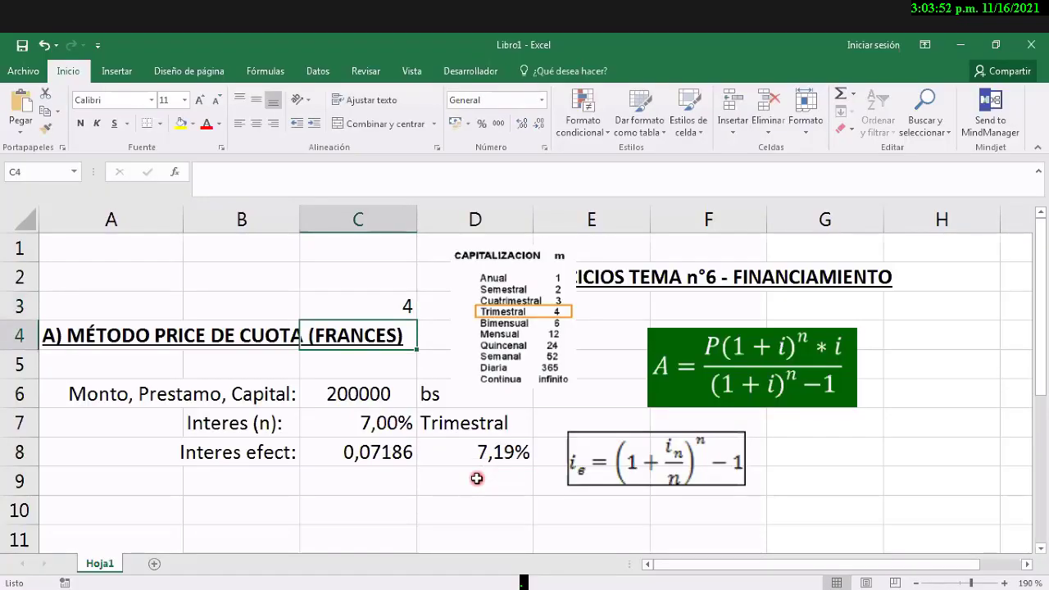
# Step: Format the effective interest in C8 to four decimal places and clear the linked percentage in D8
pyautogui.press('Down')
pyautogui.press('Down')
pyautogui.press('Down')
pyautogui.press('Down')
pyautogui.press('Right')
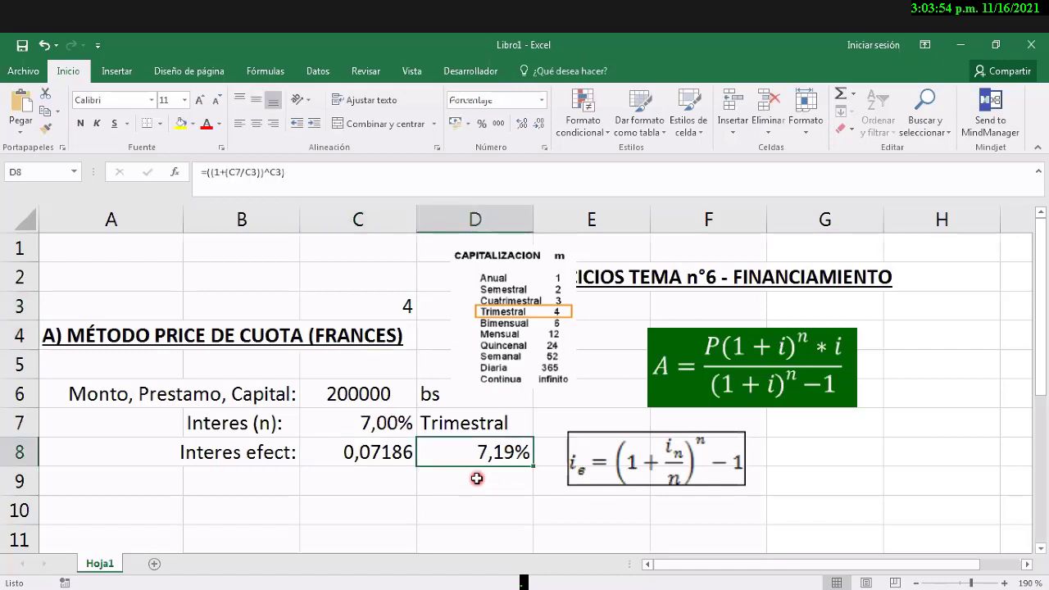
pyautogui.press('Left')
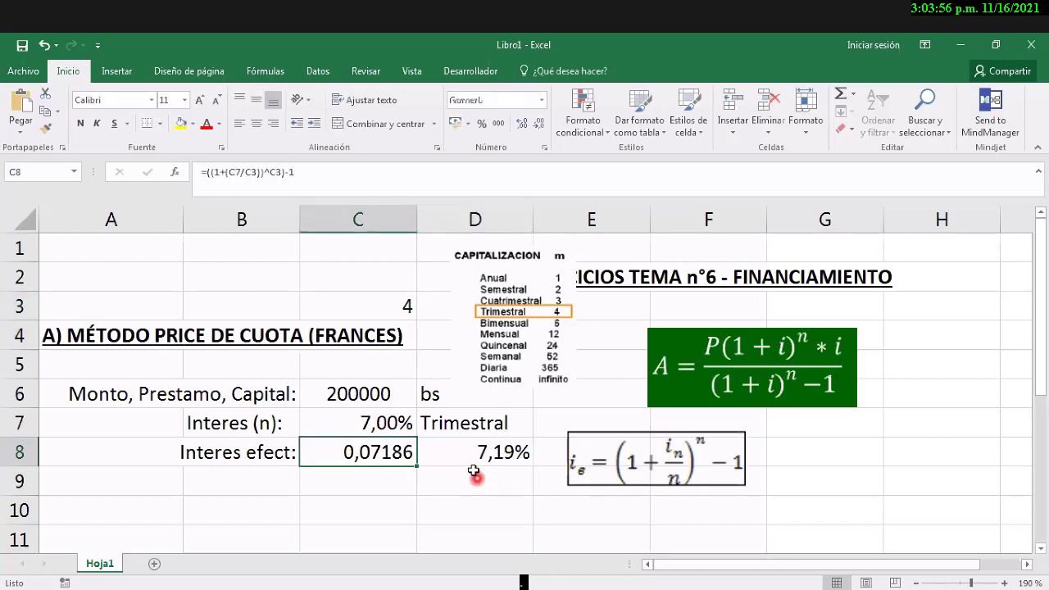
pyautogui.click(522, 123)
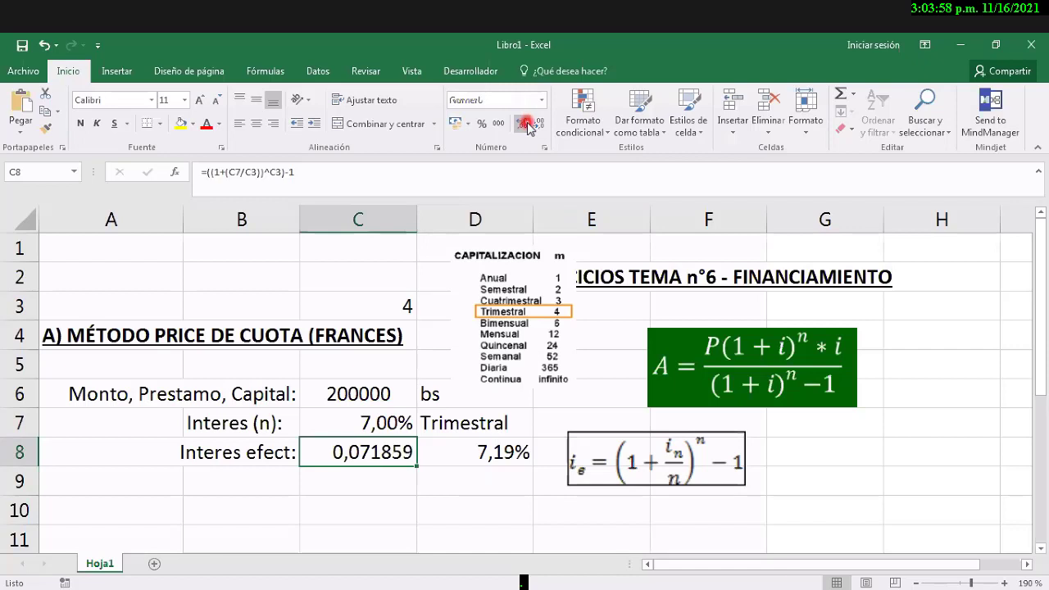
pyautogui.doubleClick(537, 125)
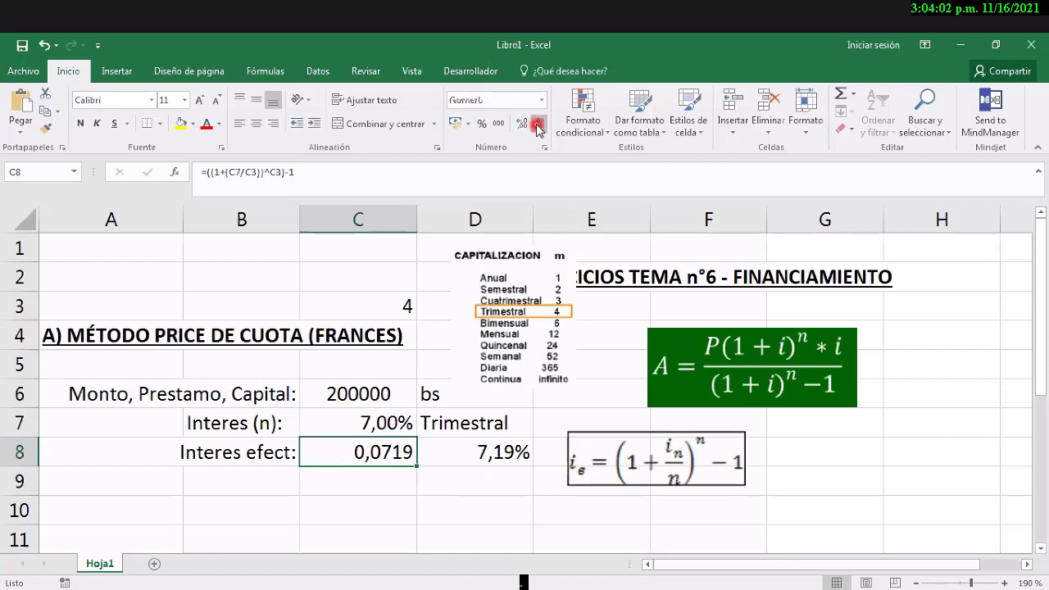
pyautogui.press('Right')
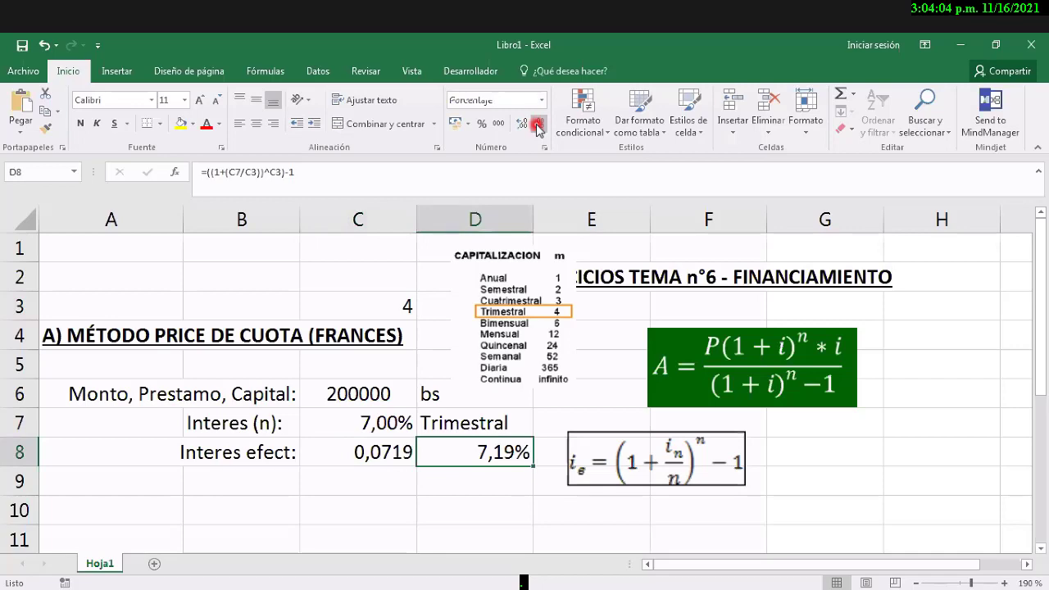
pyautogui.press('Delete')
# Step: Shorten the effective interest label in B8 to "Interes (ef):"
pyautogui.press('Left')
pyautogui.press('Down')
pyautogui.press('Left')
pyautogui.press('Left')
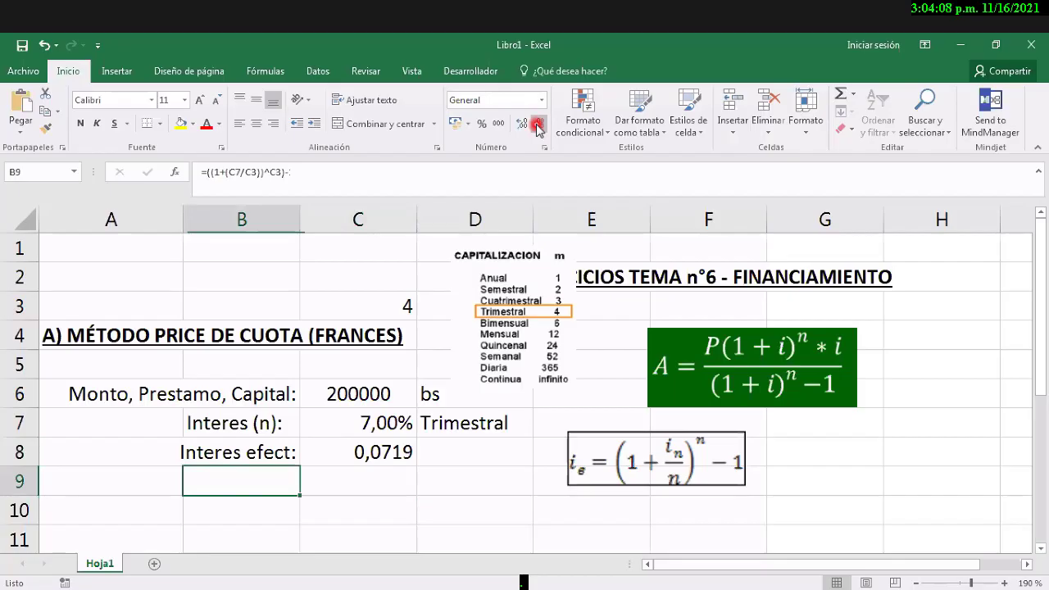
pyautogui.press('Down')
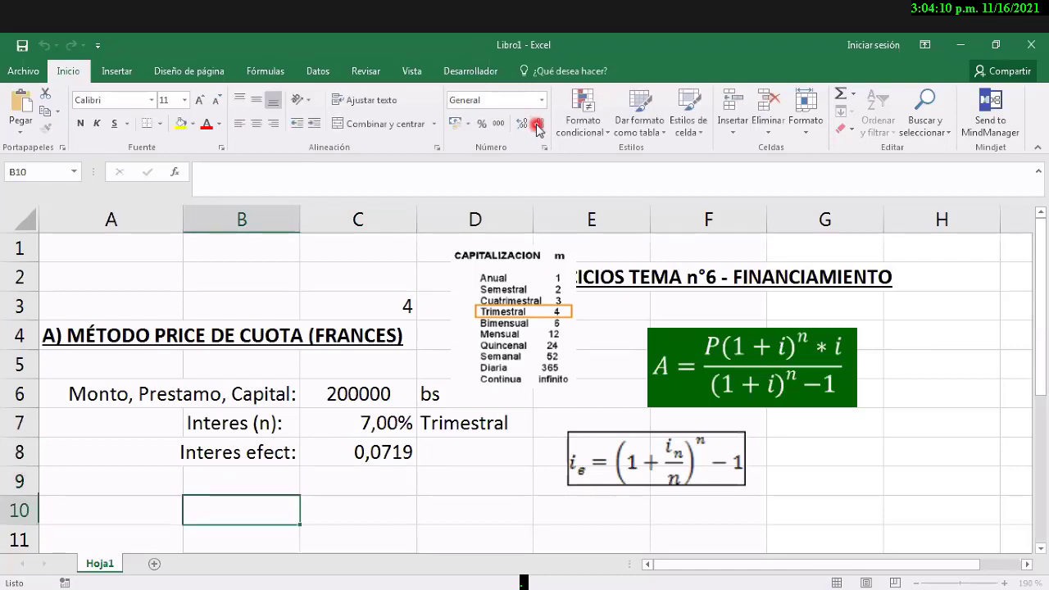
pyautogui.press('Up')
pyautogui.press('Up')
pyautogui.press('F2')
pyautogui.press('Left')
pyautogui.press('Left')
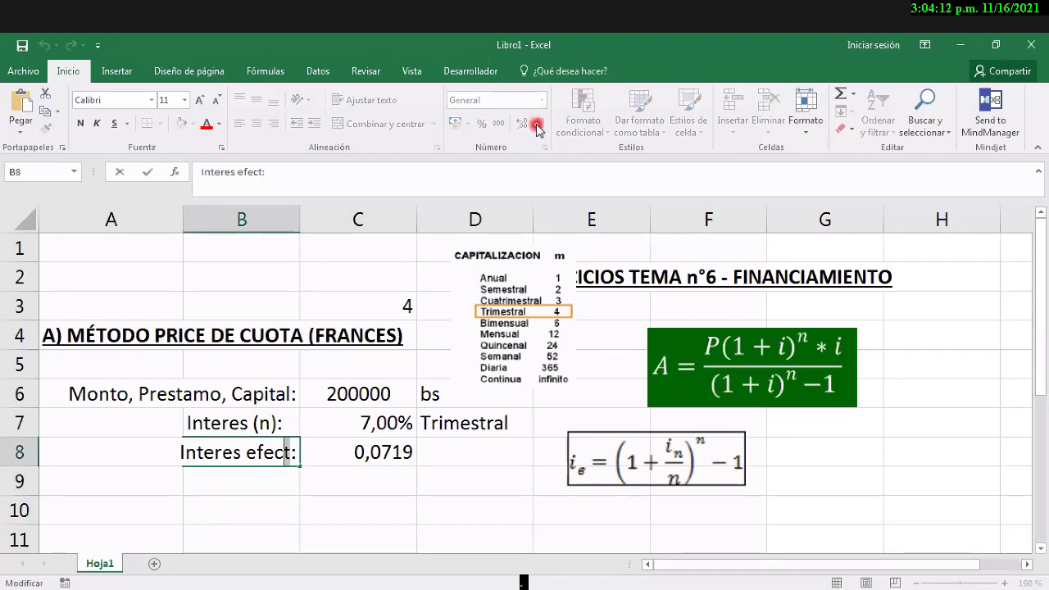
pyautogui.press('Left')
pyautogui.press('Left')
pyautogui.press('Delete')
pyautogui.press('Delete')
pyautogui.write(')')
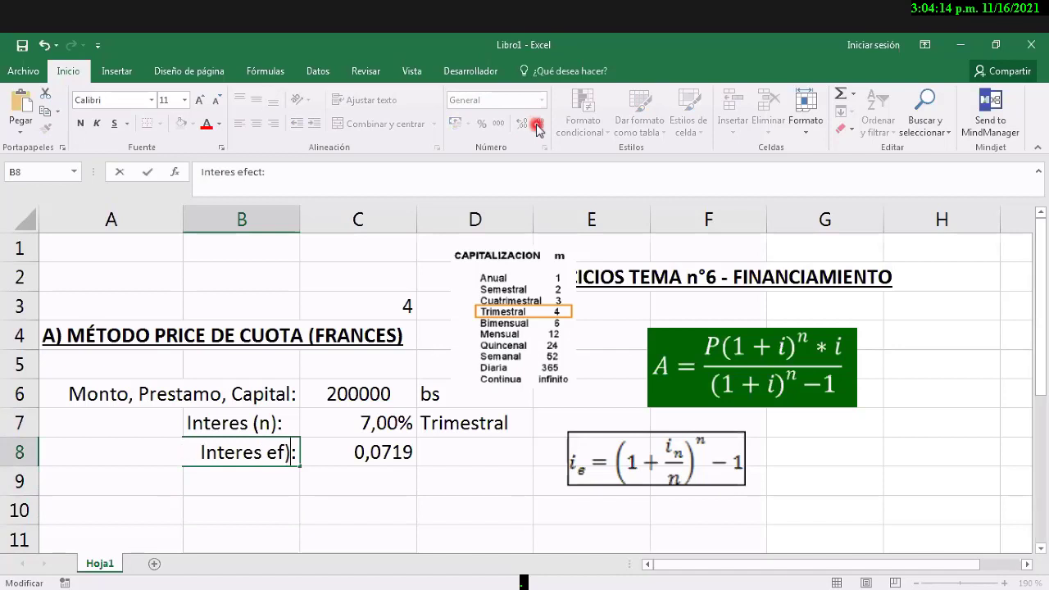
pyautogui.press('Left')
pyautogui.press('Left')
pyautogui.press('Left')
pyautogui.write('(')
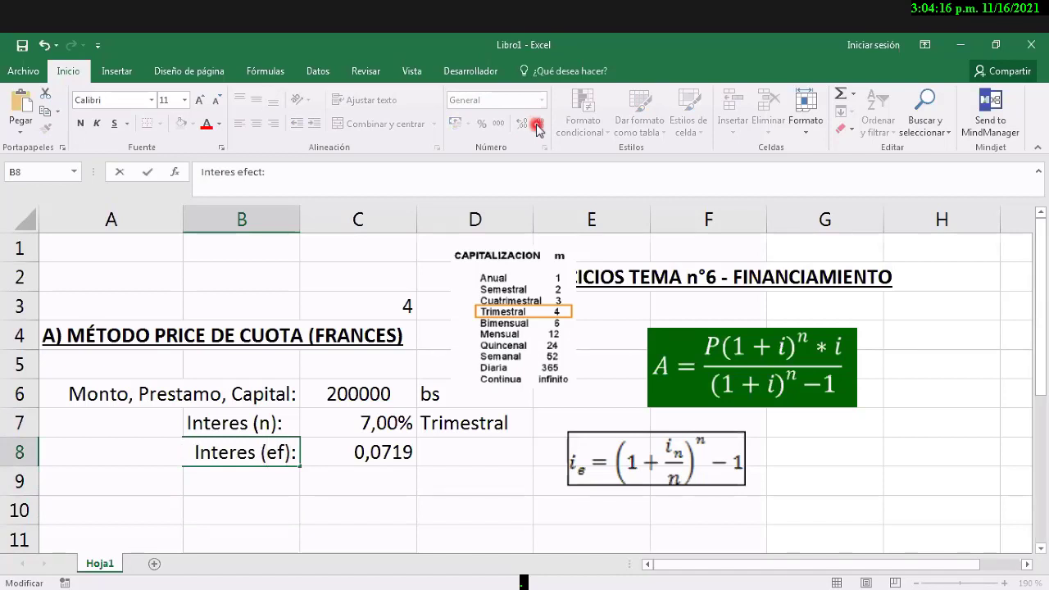
pyautogui.press('Return')
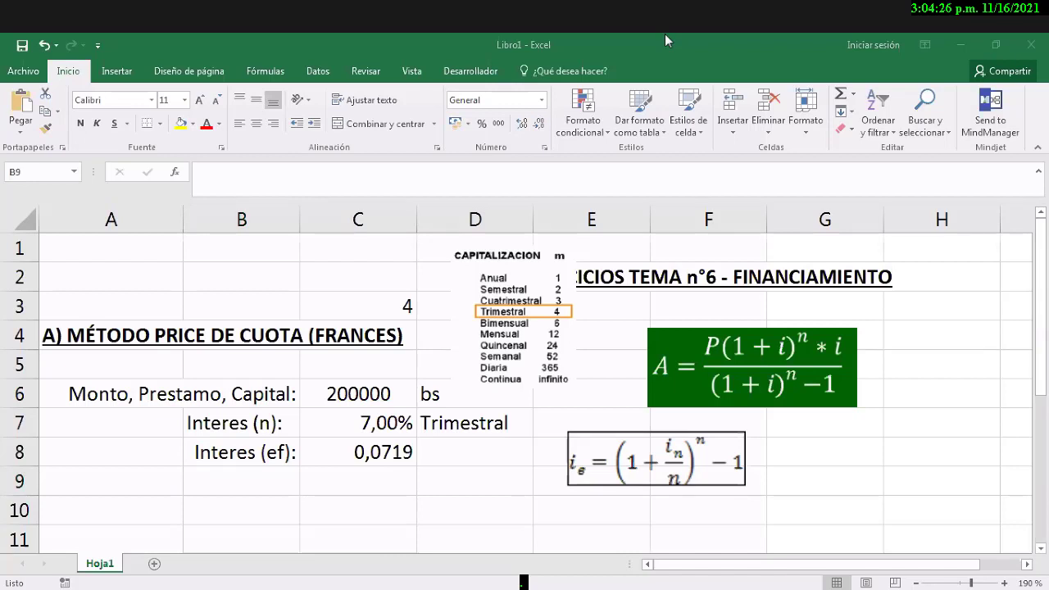
# Step: Add the label "Tiempo (n):" in B9 and select the value cell beside it
pyautogui.click(247, 488)
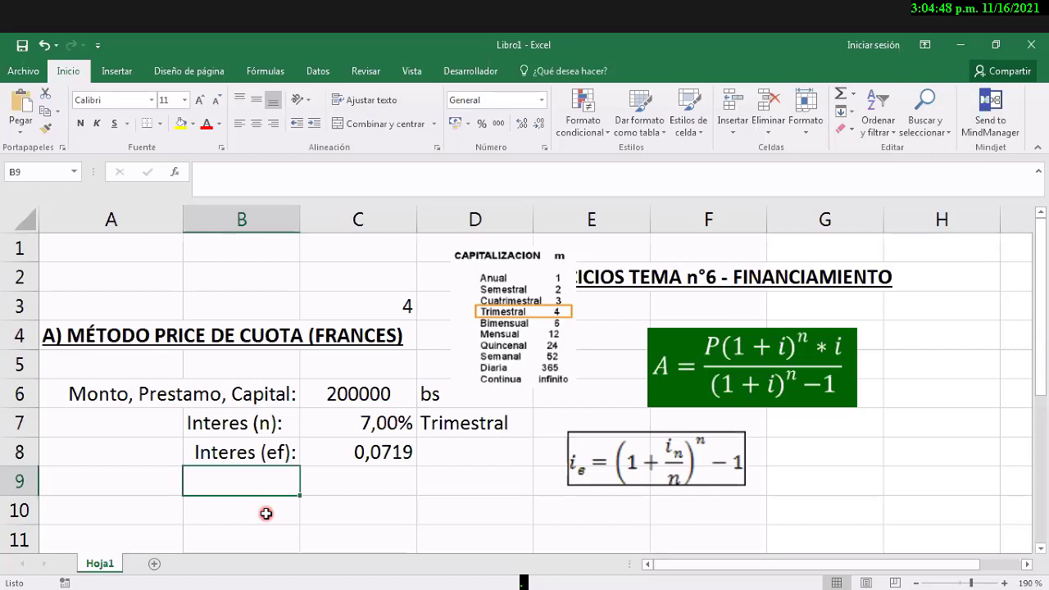
pyautogui.press('Return')
pyautogui.press('Up')
pyautogui.write('Tiempo ')
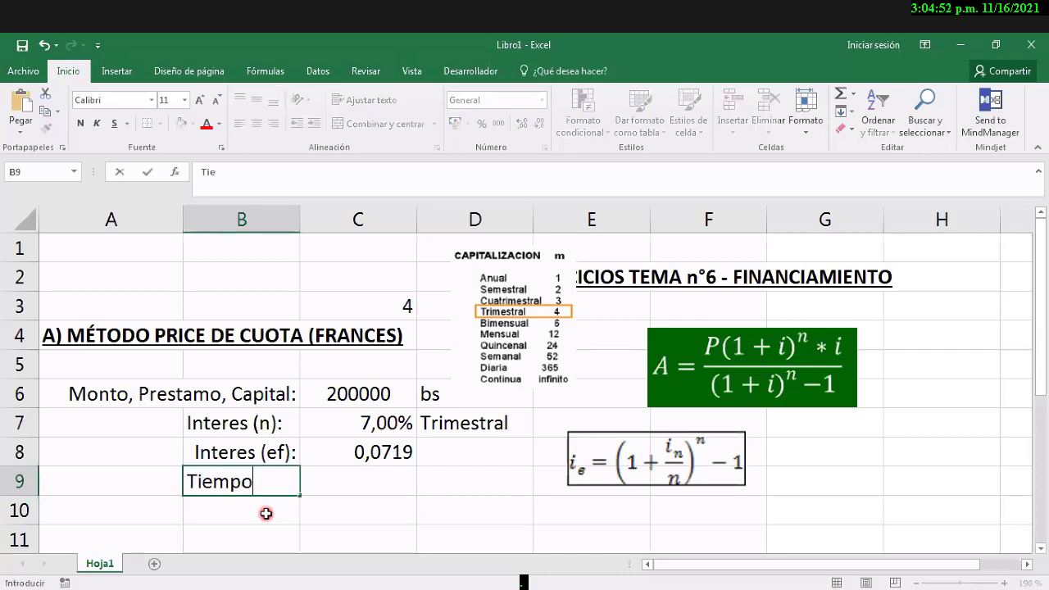
pyautogui.write('(n):')
pyautogui.press('Return')
pyautogui.press('Up')
pyautogui.press('Right')
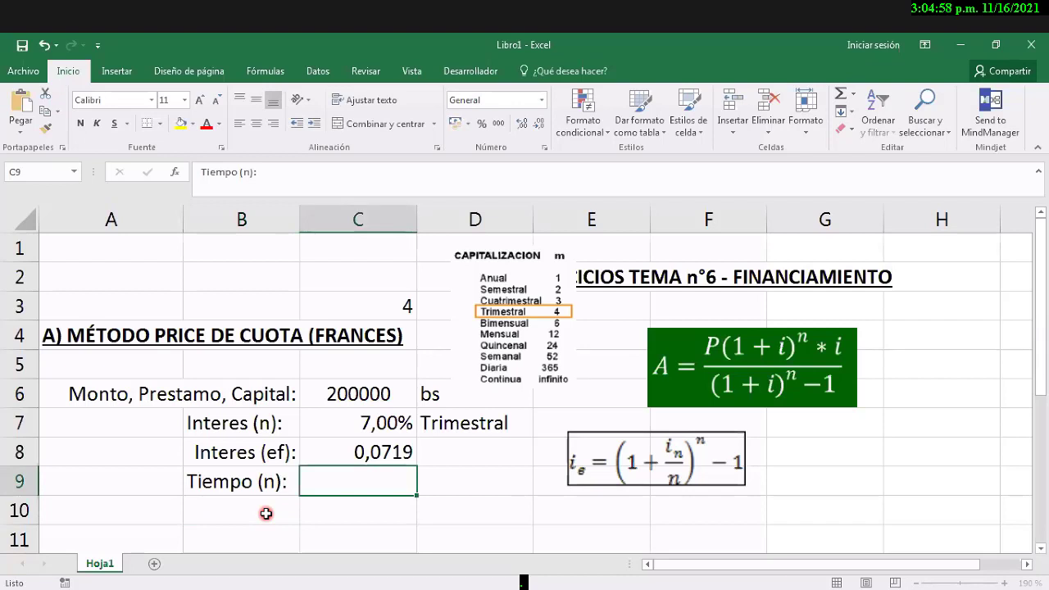
# Step: Enter a time of 10 in C9 with the unit "años" in D9
pyautogui.write('10')
pyautogui.press('Return')
pyautogui.press('Up')
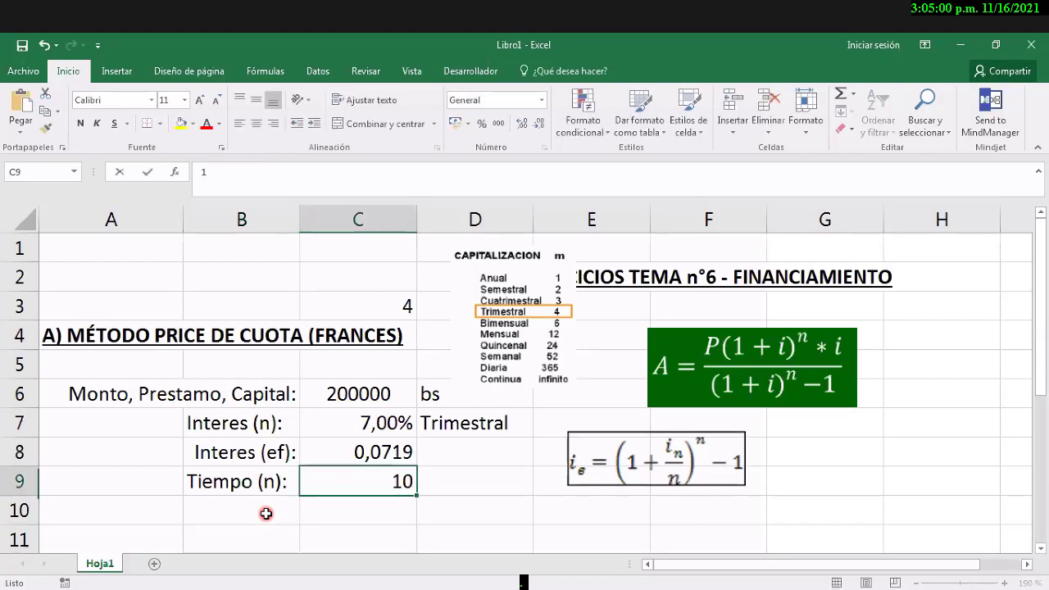
pyautogui.press('Right')
pyautogui.write('años')
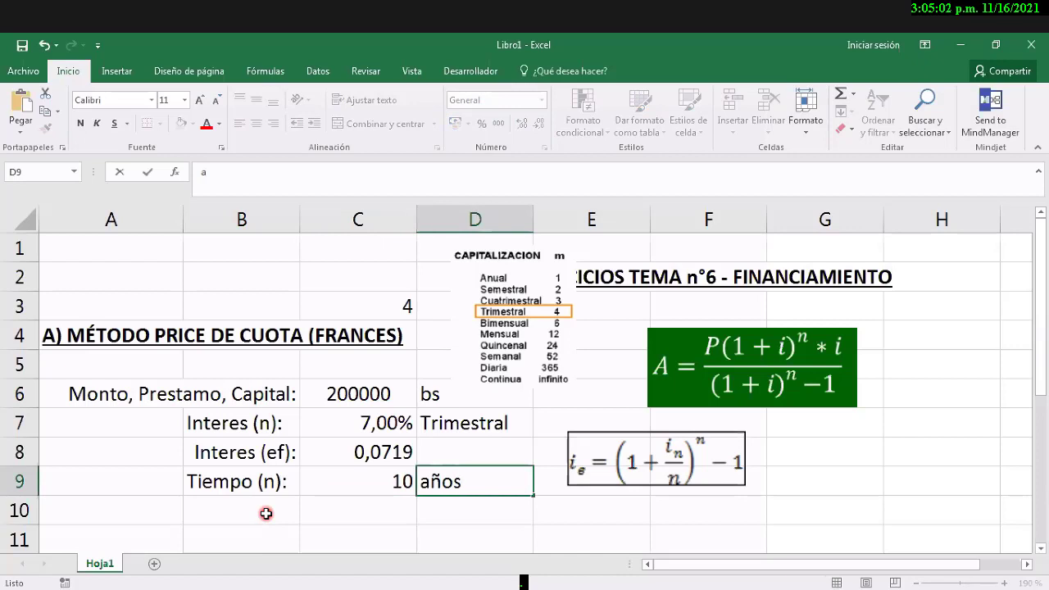
pyautogui.press('Return')
pyautogui.press('Up')
pyautogui.press('Left')
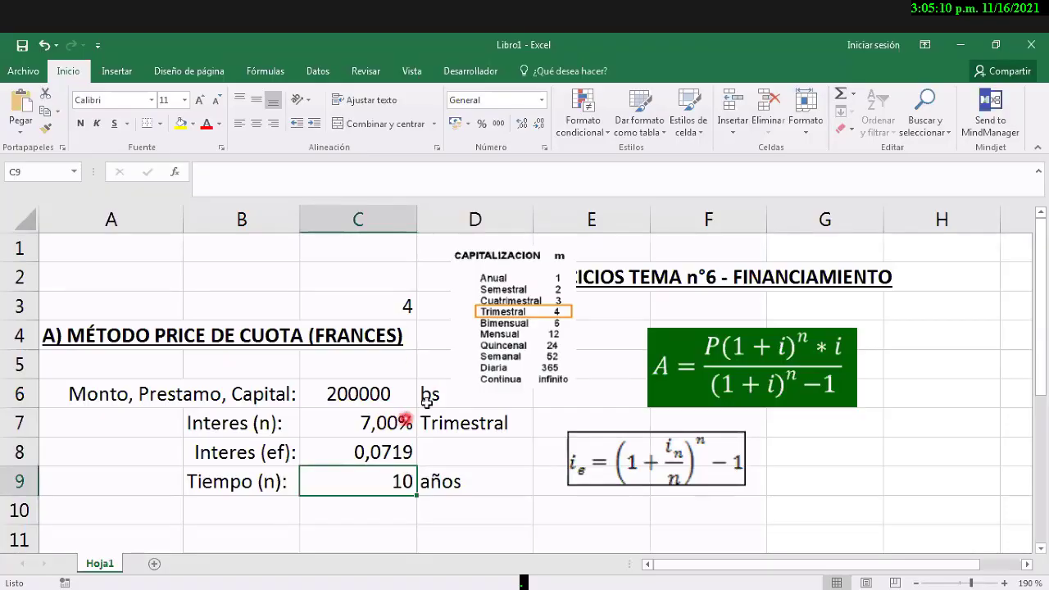
# Step: Start the amortization table's header row with the heading "N°" in A11
pyautogui.scroll(-1, 405, 420)
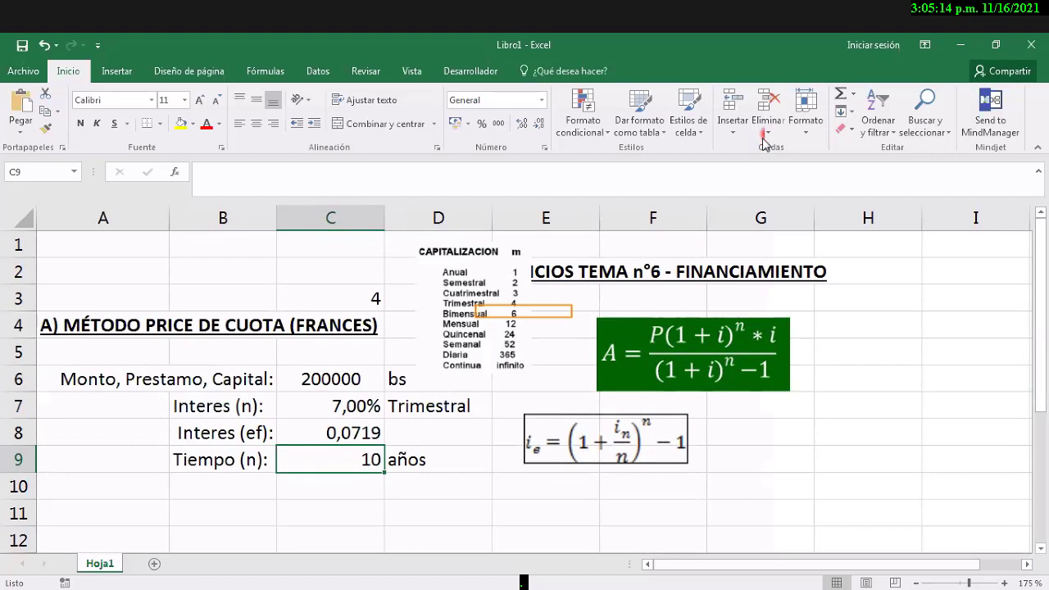
pyautogui.click(197, 505)
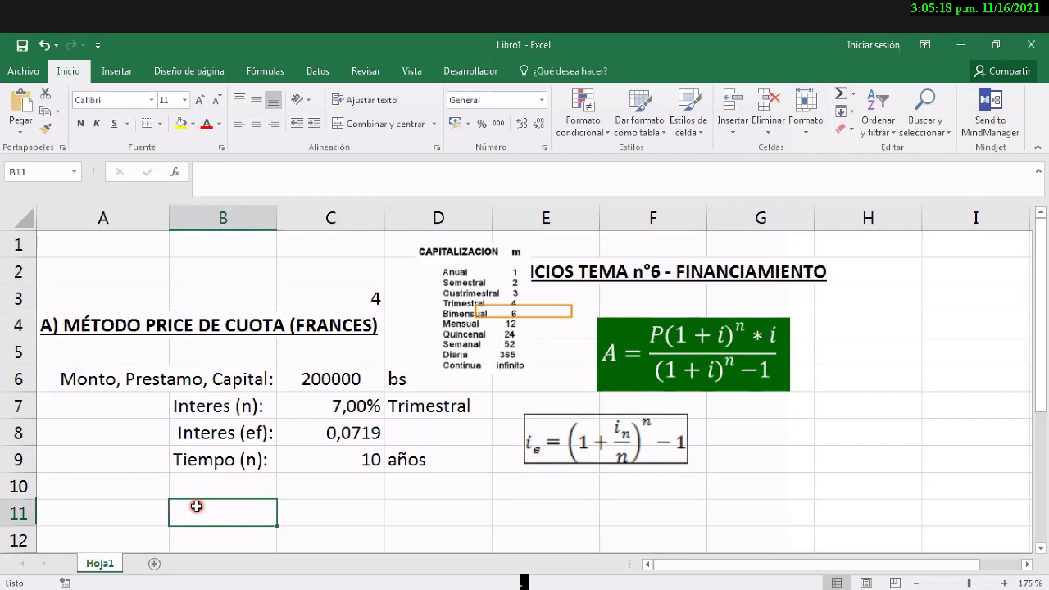
pyautogui.press('Left')
pyautogui.press('Right')
pyautogui.press('Left')
pyautogui.press('Right')
pyautogui.press('Left')
pyautogui.write('N')
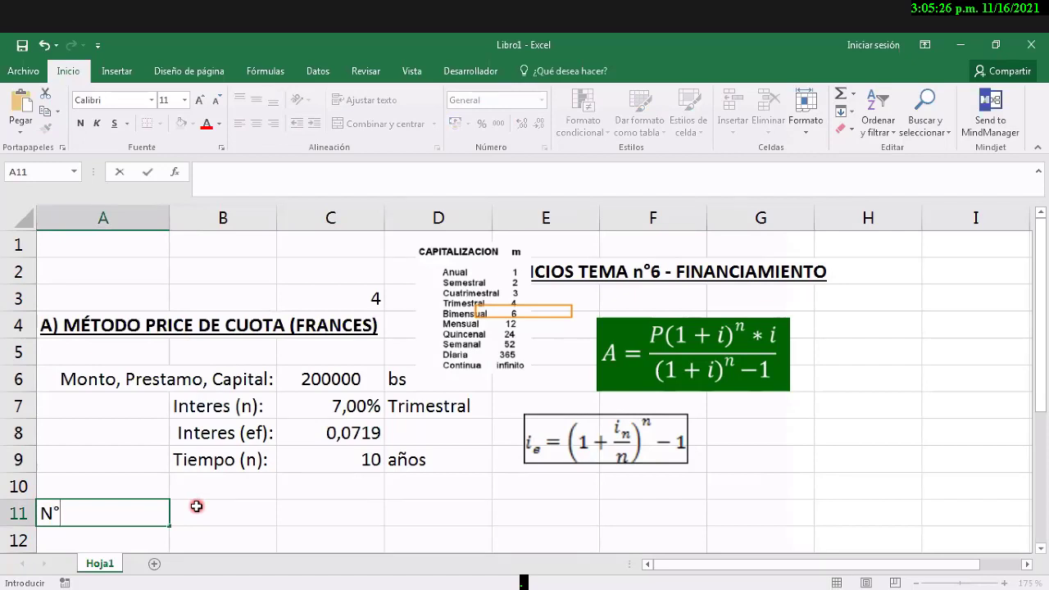
pyautogui.write('°')
pyautogui.press('Return')
# Step: Add the heading "Saldo Inicial" in B11
pyautogui.click(197, 506)
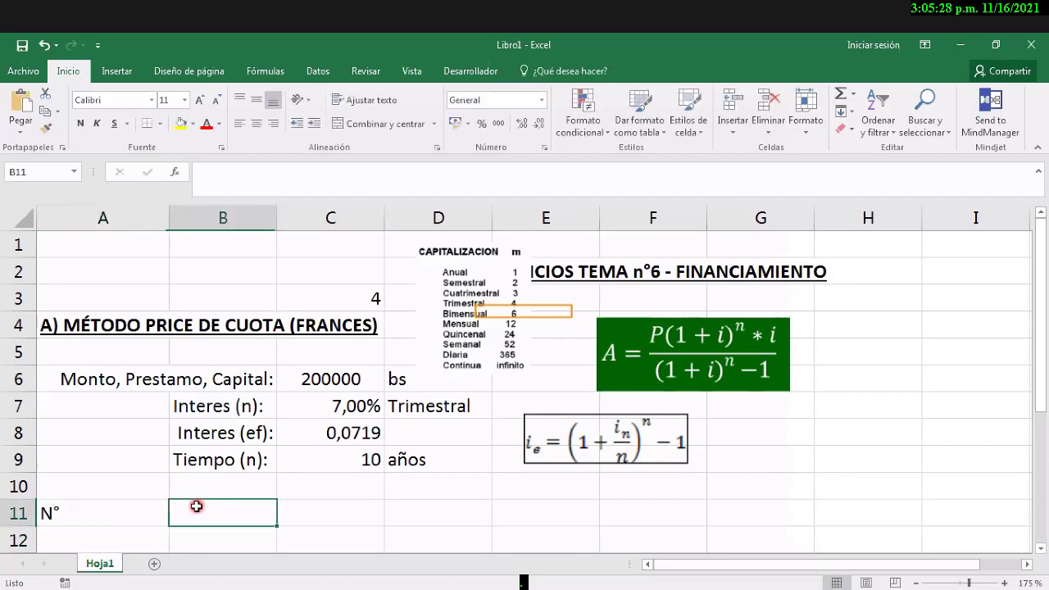
pyautogui.write('Saldo')
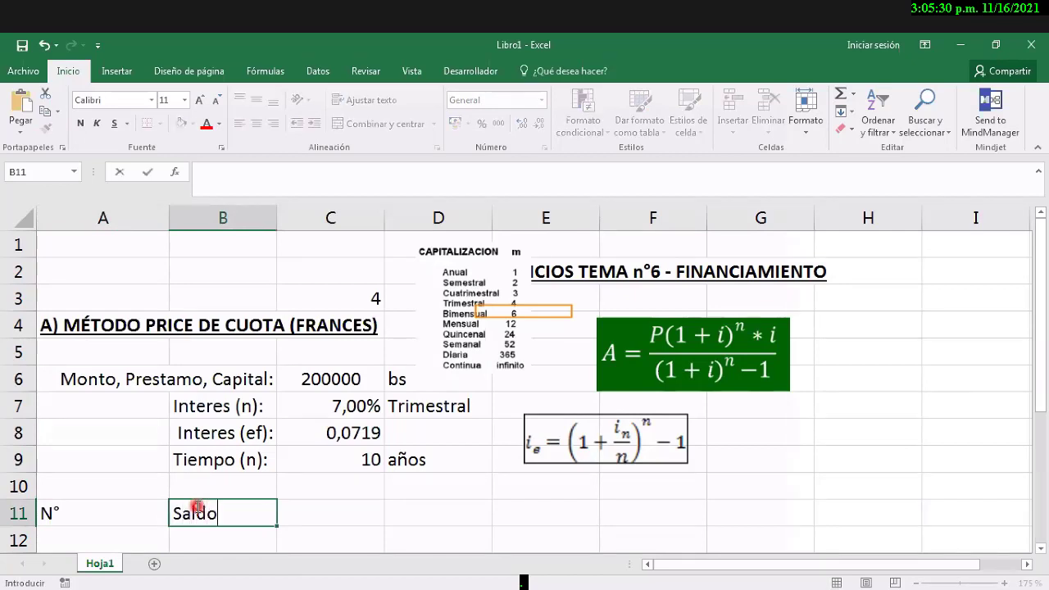
pyautogui.write(' Inical')
pyautogui.press('BackSpace')
pyautogui.press('BackSpace')
pyautogui.write('ial')
pyautogui.press('Return')
pyautogui.press('Up')
pyautogui.press('Right')
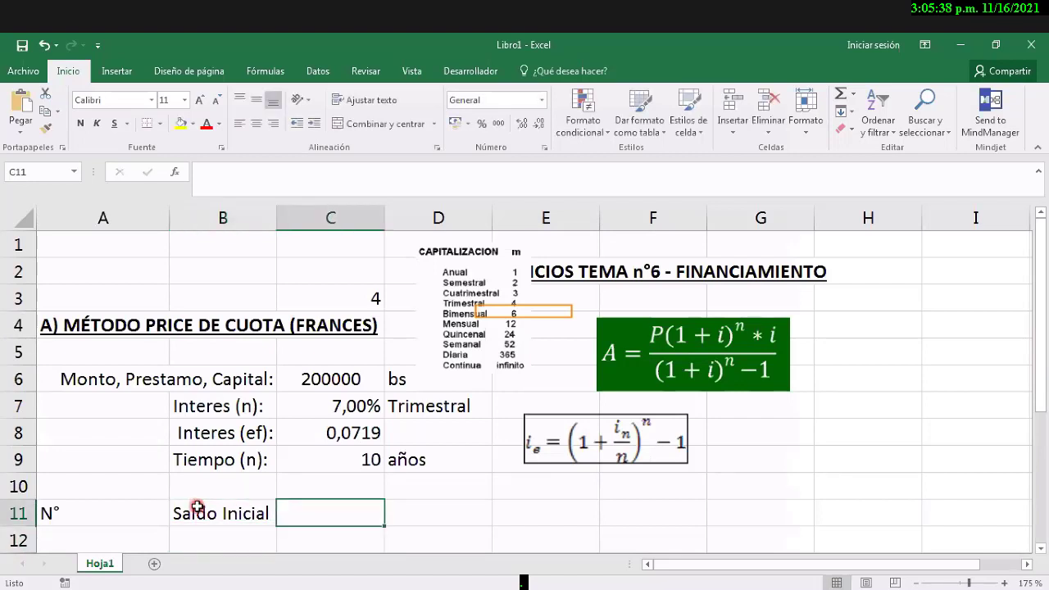
# Step: Add the heading "Interes" in C11
pyautogui.scroll(-3, 401, 398)
pyautogui.scroll(2, 414, 398)
pyautogui.scroll(1, 415, 399)
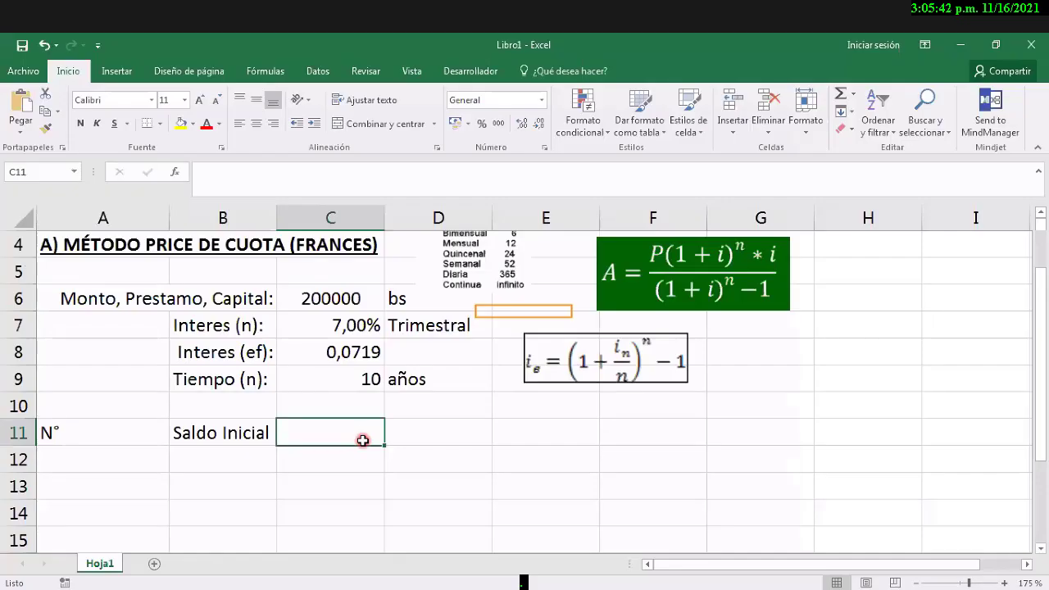
pyautogui.doubleClick(362, 441)
pyautogui.write('In')
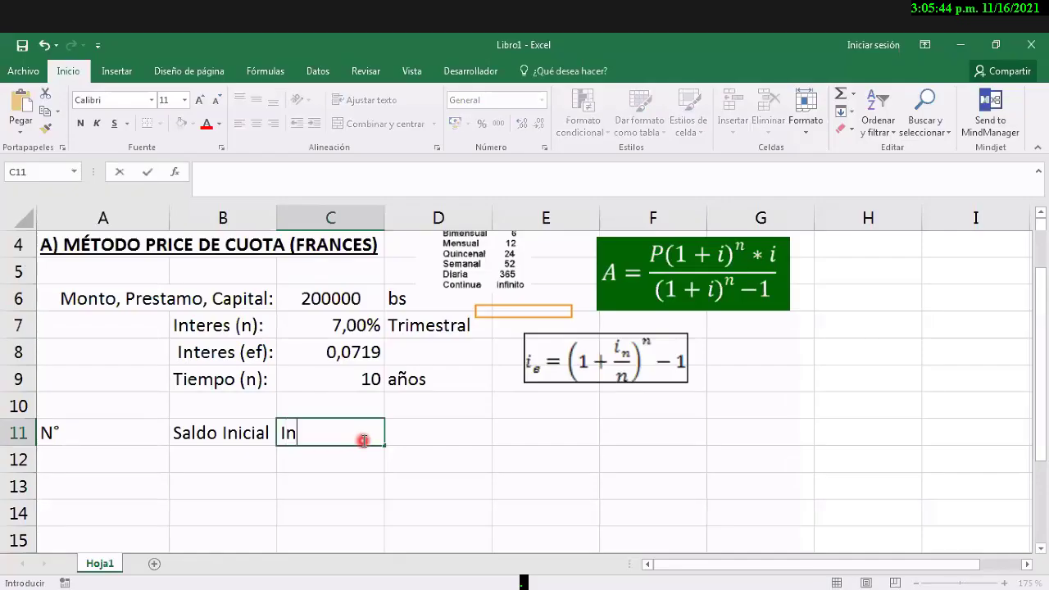
pyautogui.write('teres')
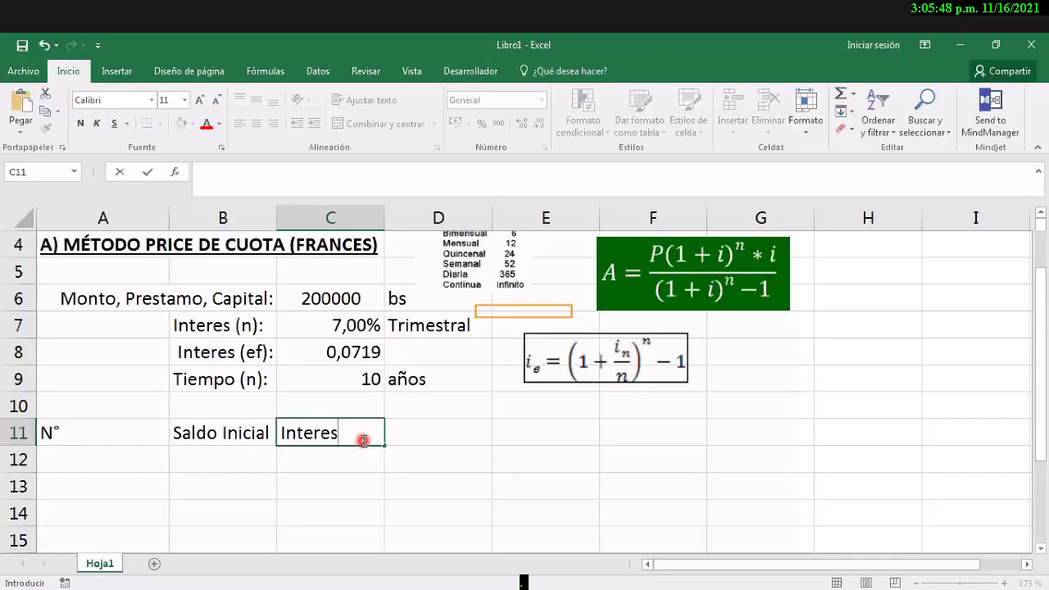
pyautogui.press('Return')
pyautogui.press('Up')
pyautogui.press('Right')
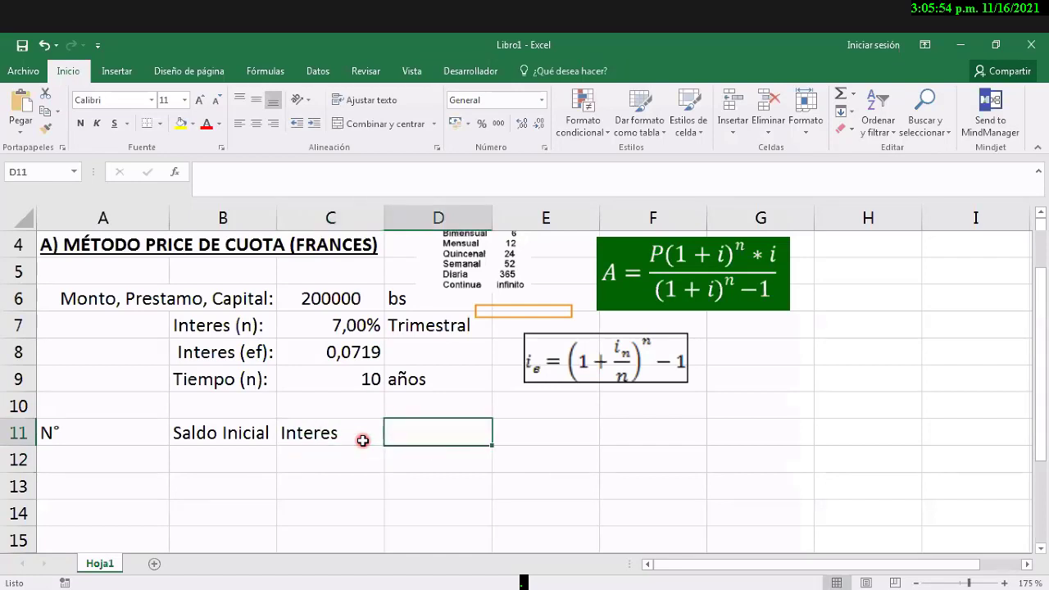
# Step: Add the headings "Amortización" in D11 and "CUOTA" in E11
pyautogui.write('Amo')
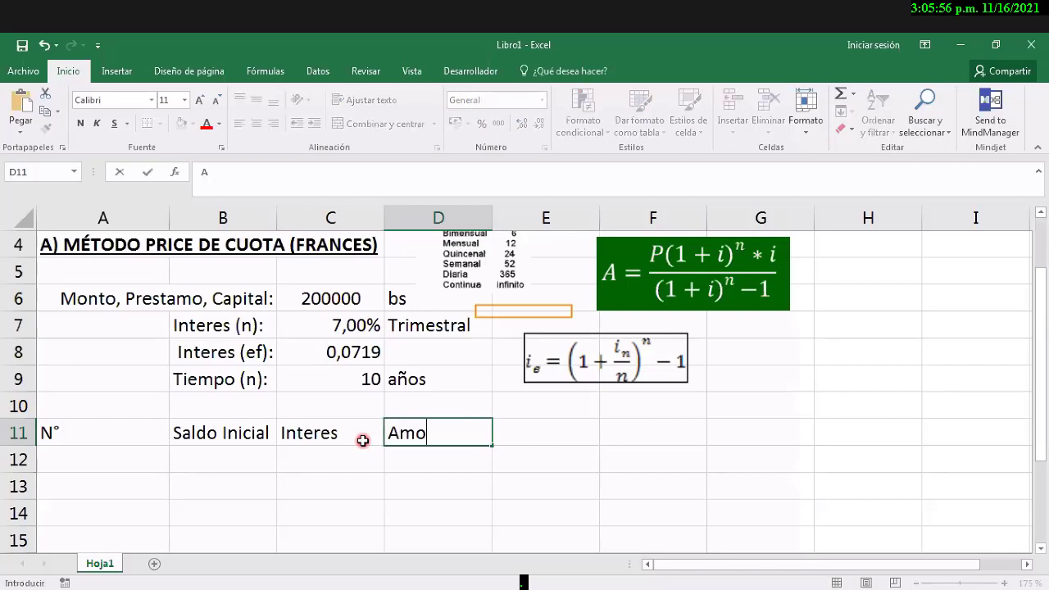
pyautogui.write('rtización')
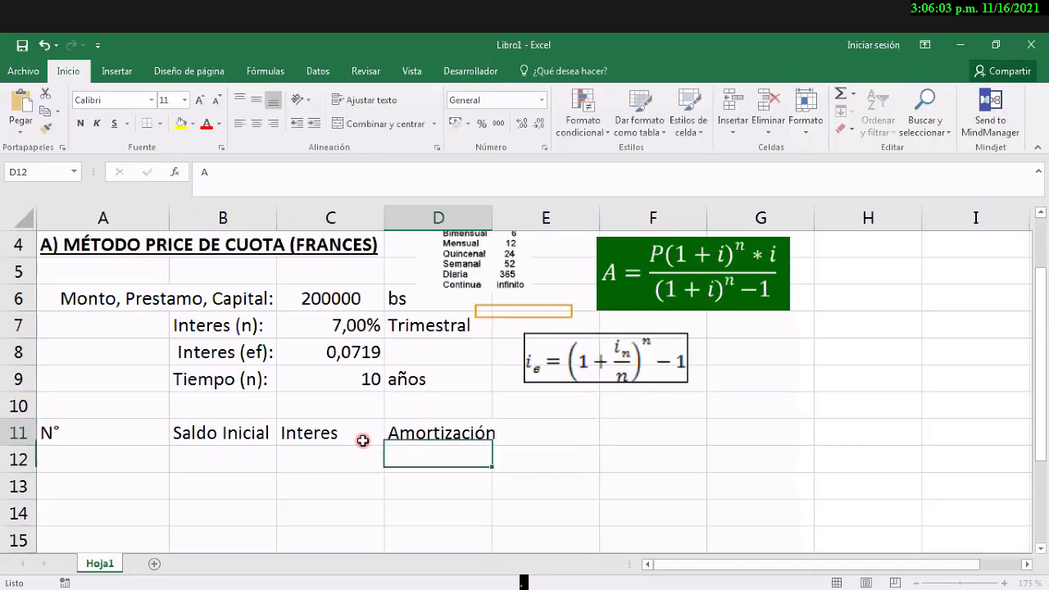
pyautogui.press('Tab')
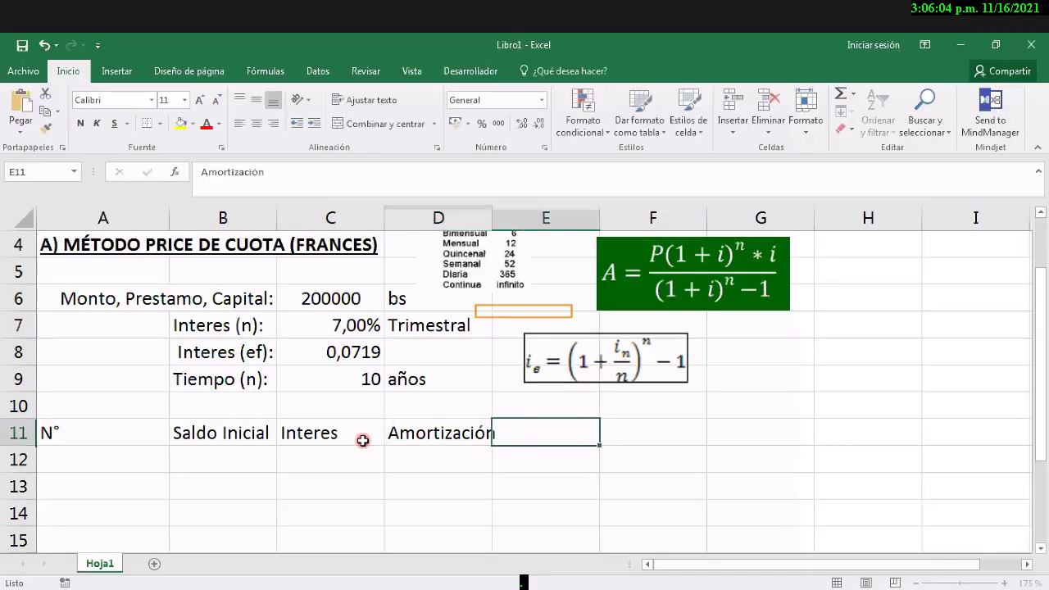
pyautogui.write('CUOTA')
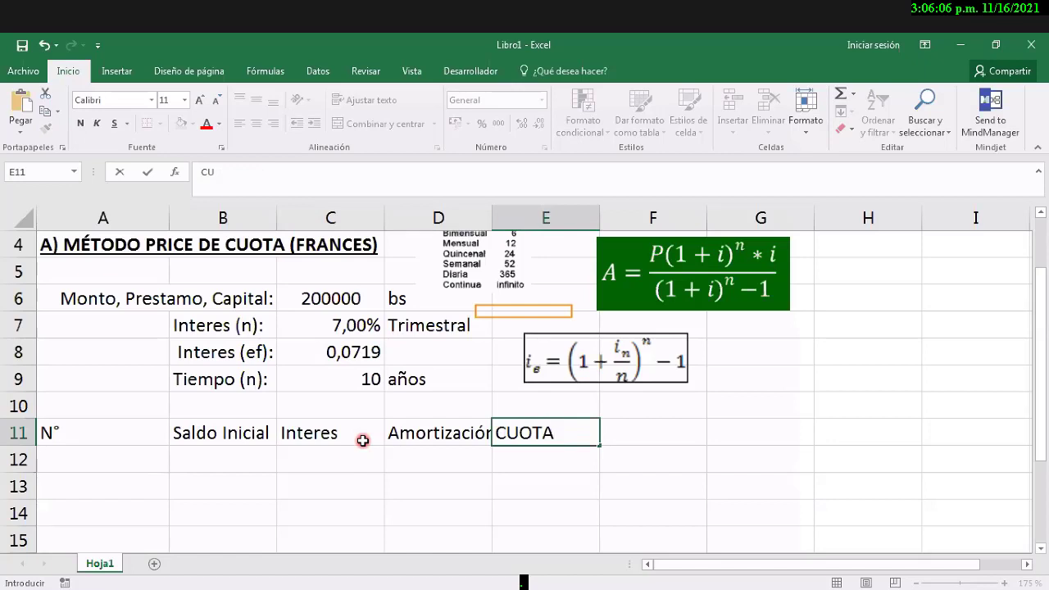
# Step: Change the interest heading in C11 to "(Interes +"
pyautogui.press('Left')
pyautogui.press('Left')
pyautogui.press('F2')
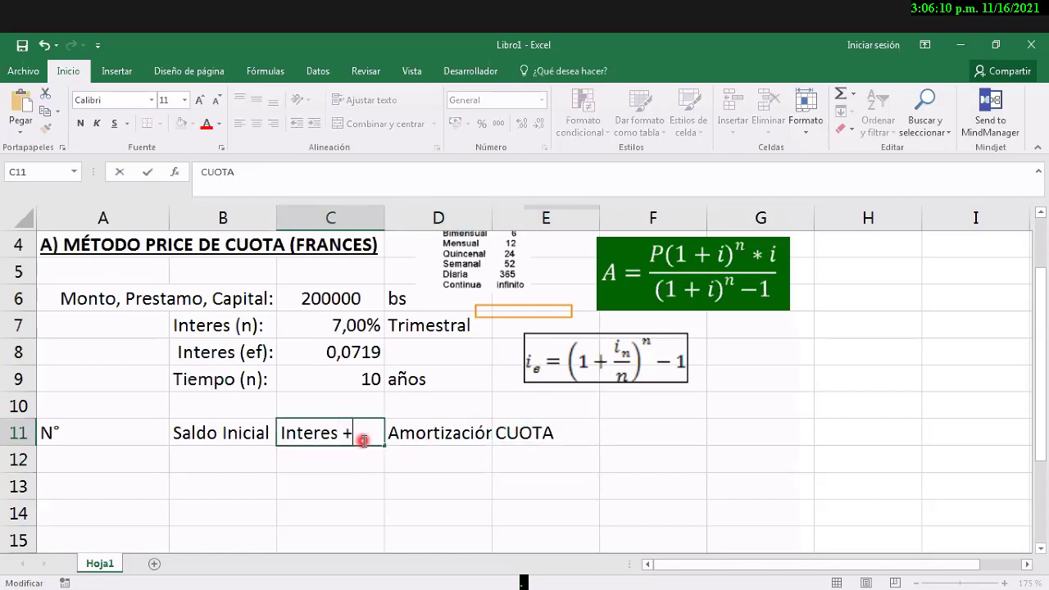
pyautogui.press('Left')
pyautogui.press('Left')
pyautogui.press('Left')
pyautogui.write('(')
pyautogui.press('Right')
pyautogui.press('Right')
pyautogui.press('Right')
pyautogui.press('Right')
pyautogui.press('Right')
pyautogui.press('Right')
pyautogui.press('Right')
pyautogui.press('Right')
pyautogui.press('Right')
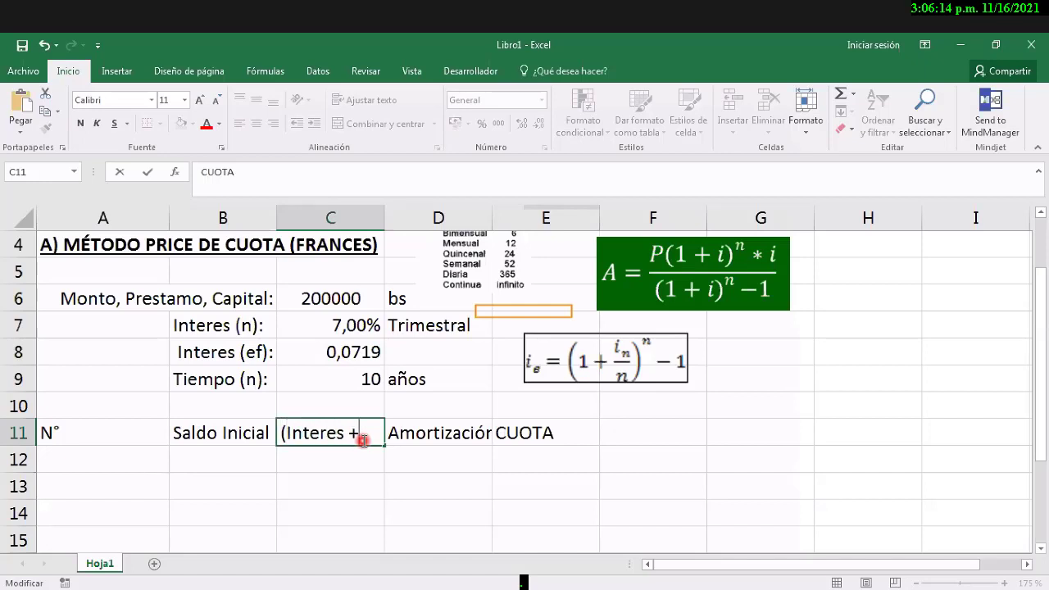
pyautogui.press('Return')
pyautogui.press('Up')
# Step: Add a closing parenthesis to the heading in D11 so it reads "Amortización)"
pyautogui.press('Right')
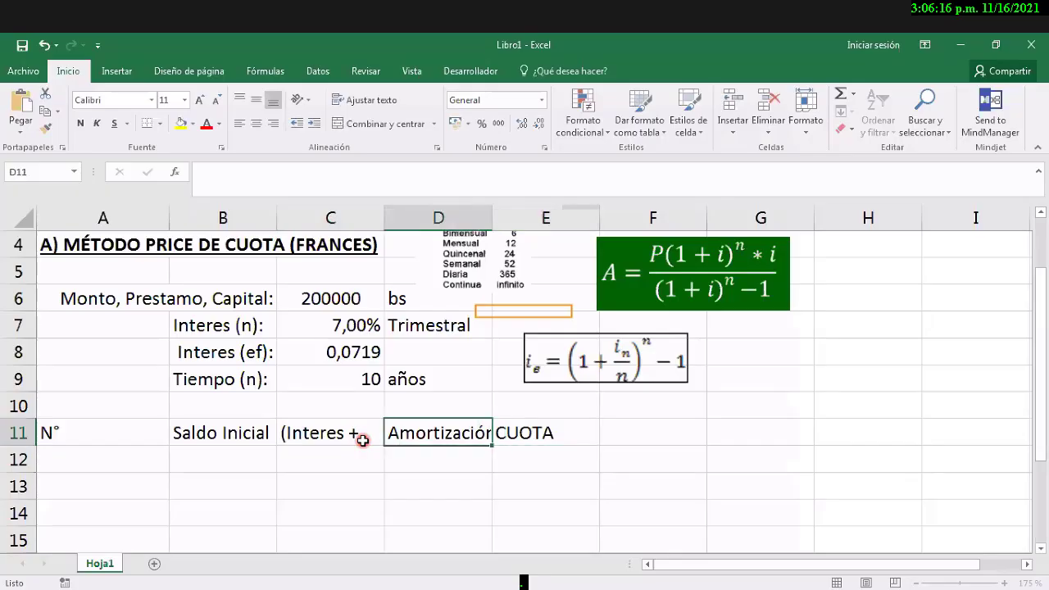
pyautogui.press('F2')
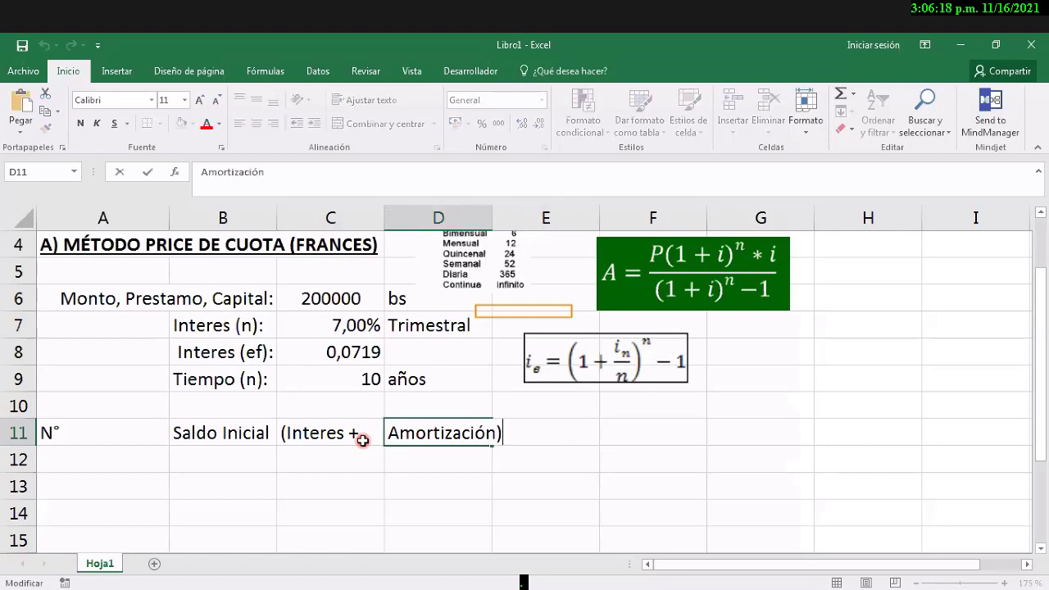
pyautogui.write(')')
pyautogui.hotkey('ctrl', 'Return')
# Step: Right-align the interest heading in C11 and widen column D to fit "Amortización)"
pyautogui.press('Left')
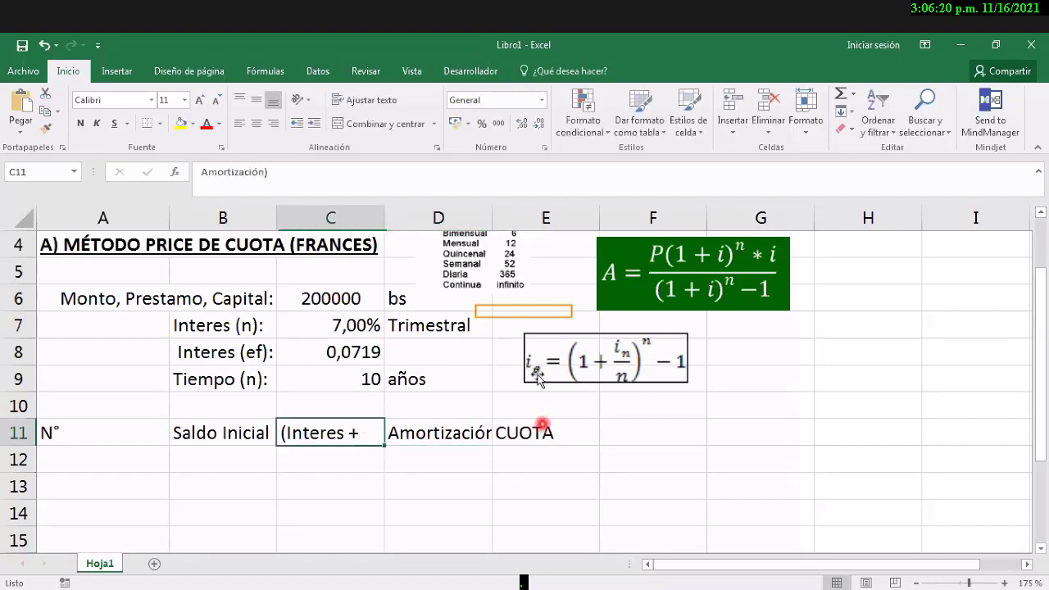
pyautogui.click(274, 125)
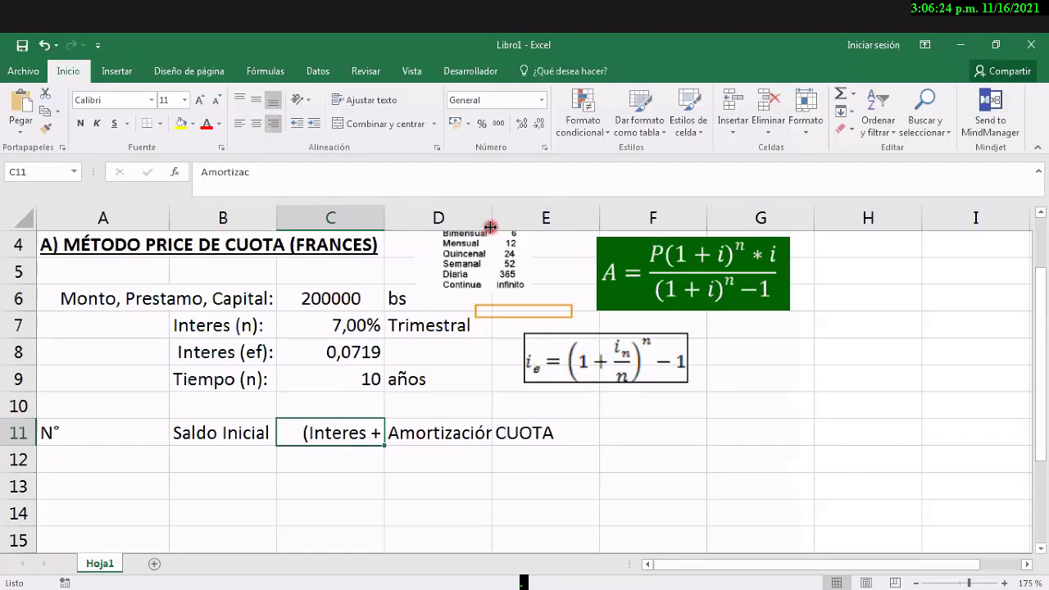
pyautogui.moveTo(490, 225); pyautogui.dragTo(518, 213)
pyautogui.click(511, 434)
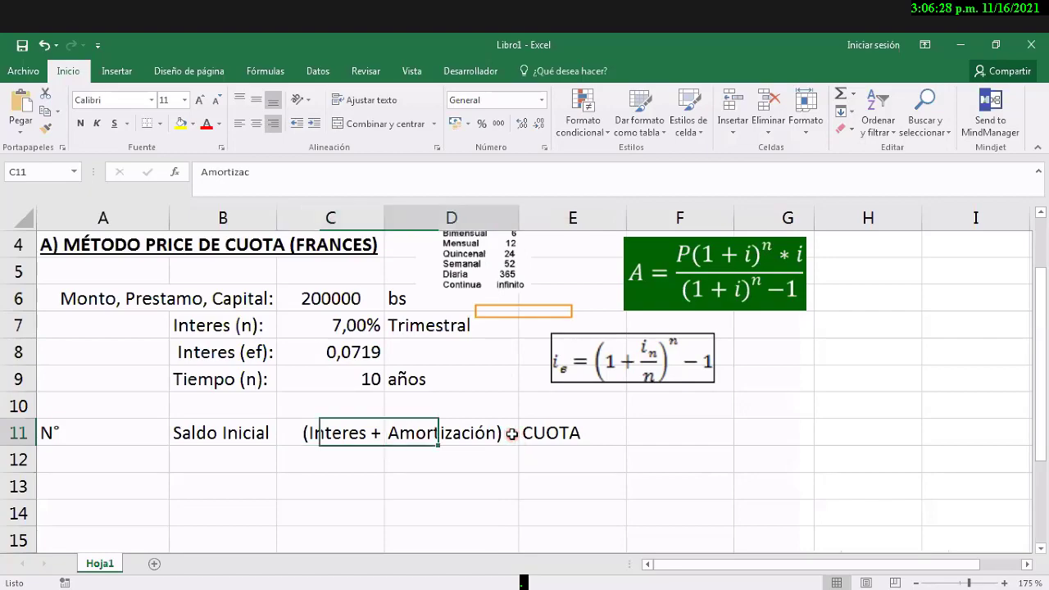
pyautogui.doubleClick(511, 434)
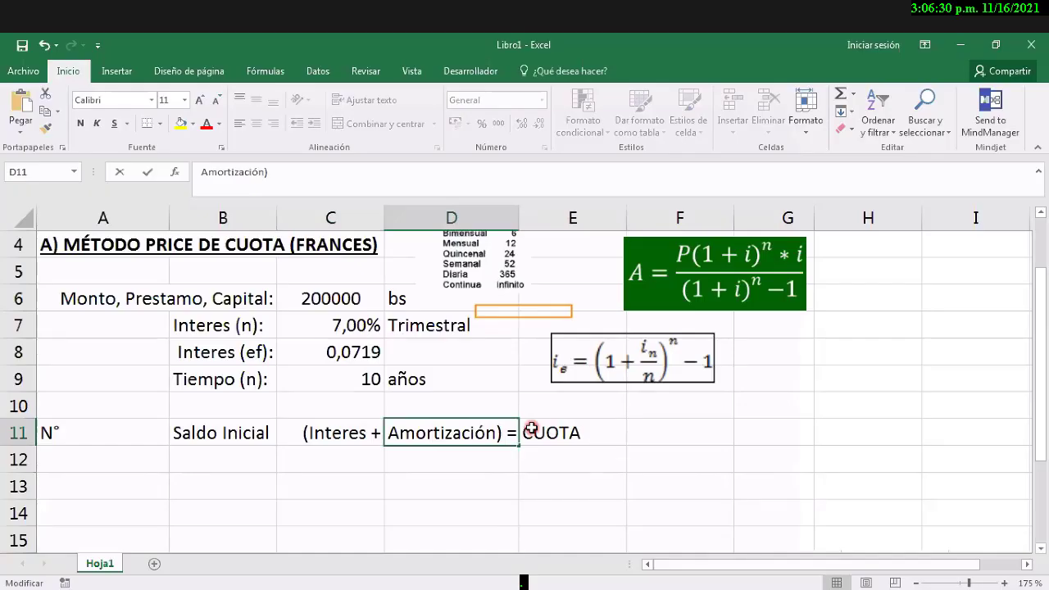
pyautogui.press('BackSpace')
pyautogui.press('BackSpace')
pyautogui.press('Return')
pyautogui.press('Up')
# Step: Put an equals sign before the heading in E11 so it reads "= CUOTA"
pyautogui.doubleClick(531, 427)
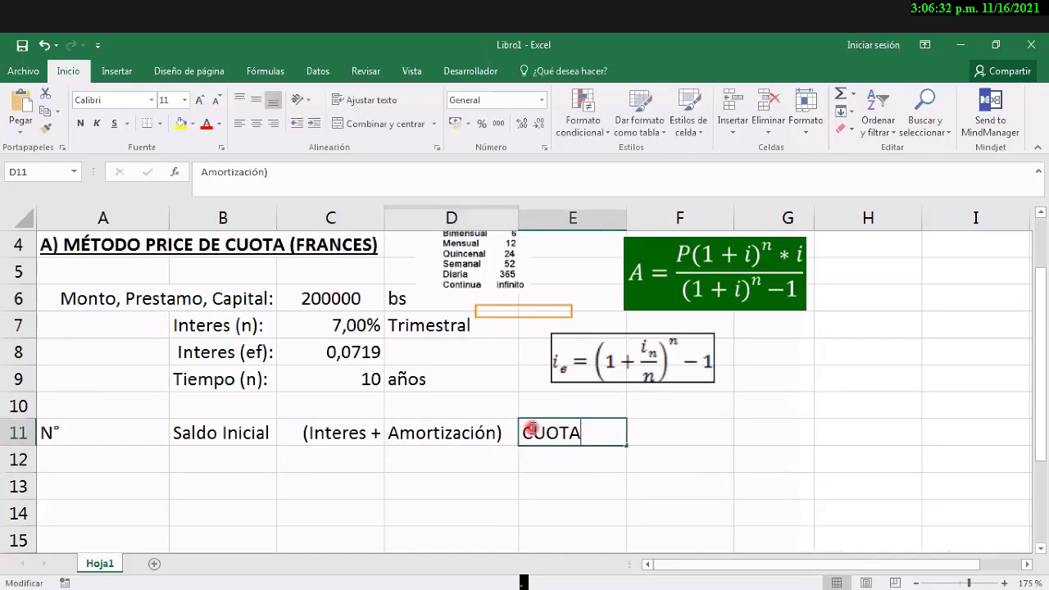
pyautogui.press('Left')
pyautogui.write('=')
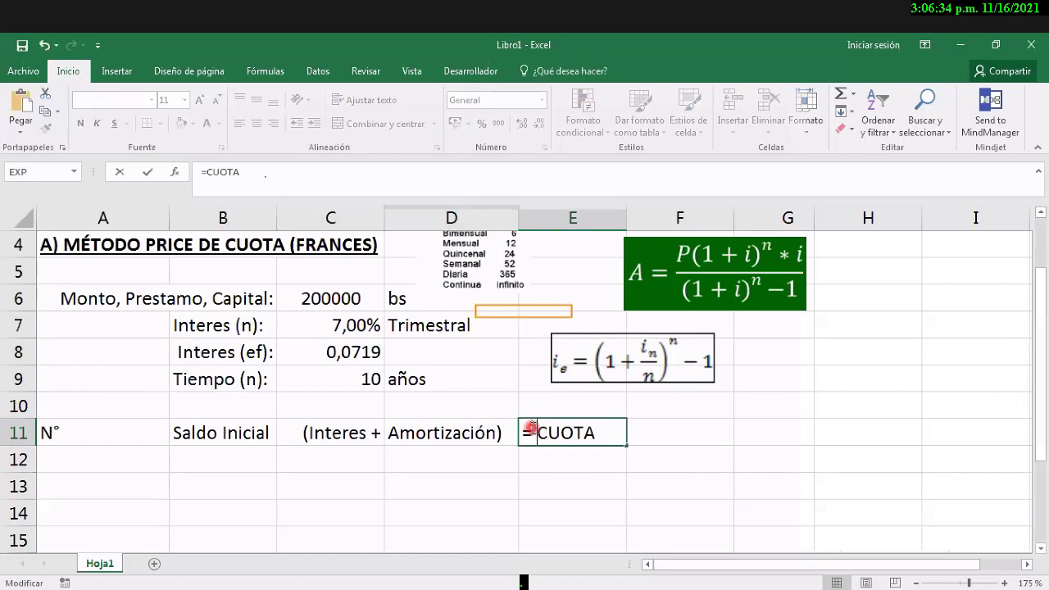
pyautogui.press('Return')
pyautogui.doubleClick(531, 428)
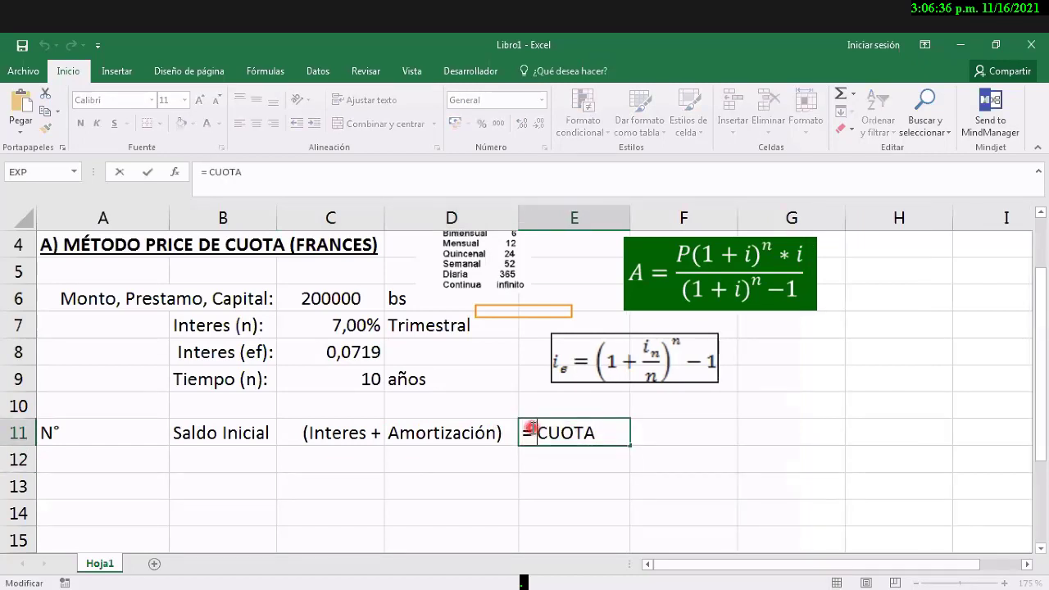
pyautogui.press('Escape')
pyautogui.press('Return')
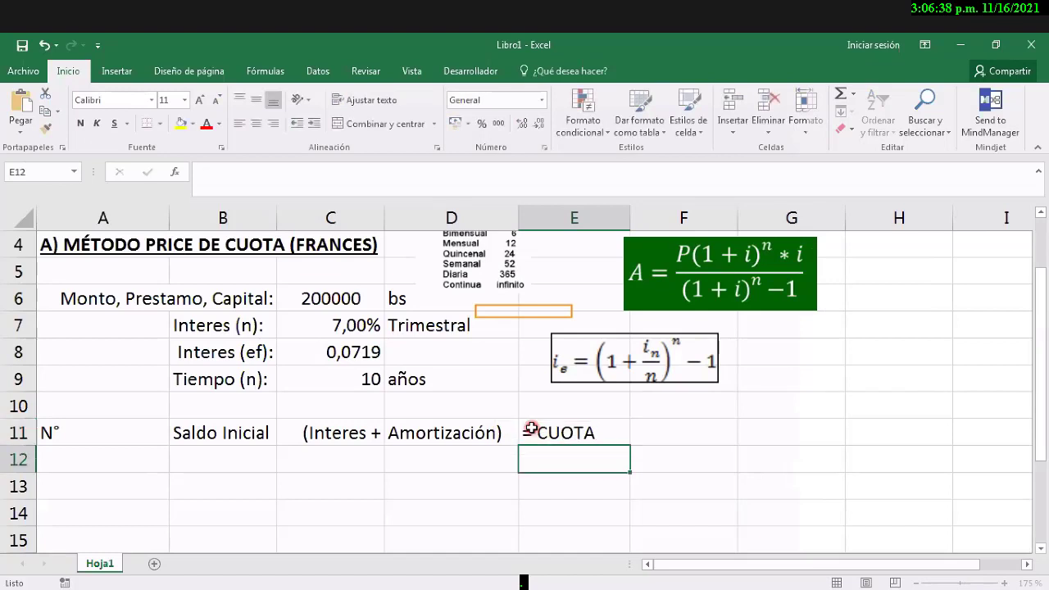
# Step: Add the heading "Saldo Final" in F11
pyautogui.click(532, 427)
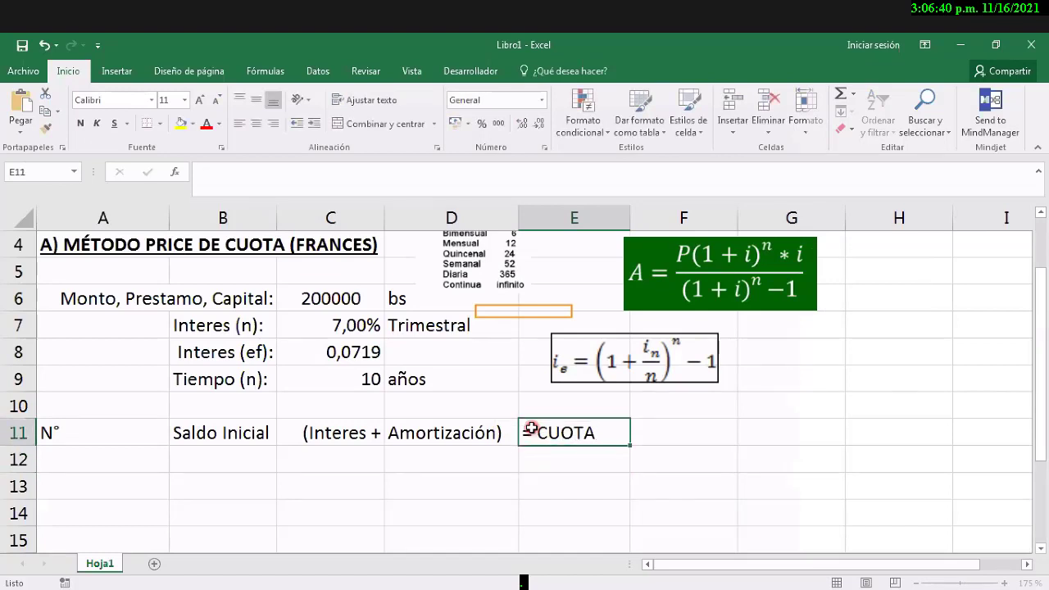
pyautogui.press('Left')
pyautogui.press('Left')
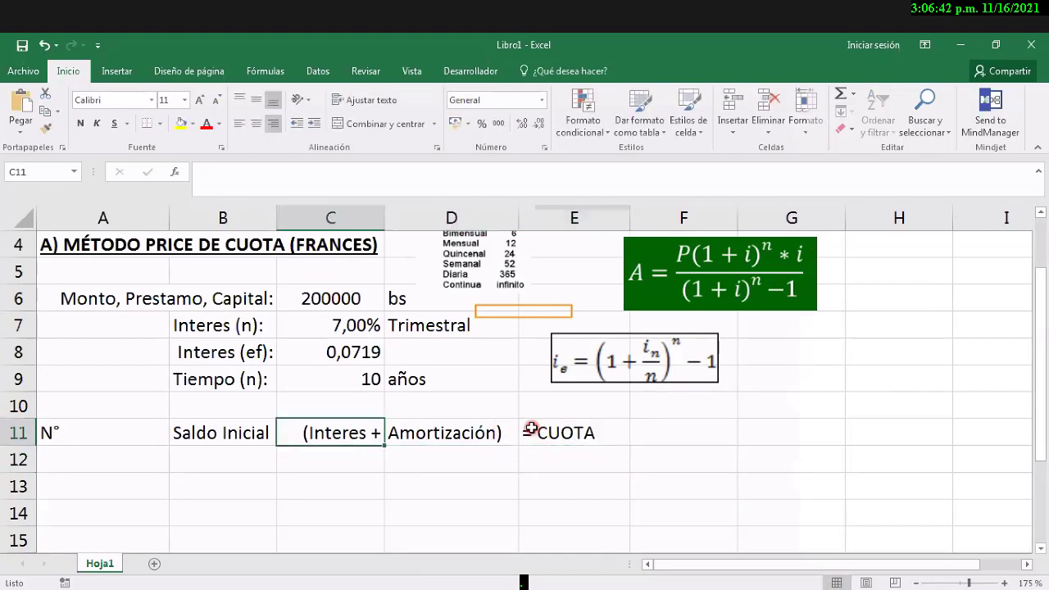
pyautogui.press('Right')
pyautogui.press('Right')
pyautogui.press('Right')
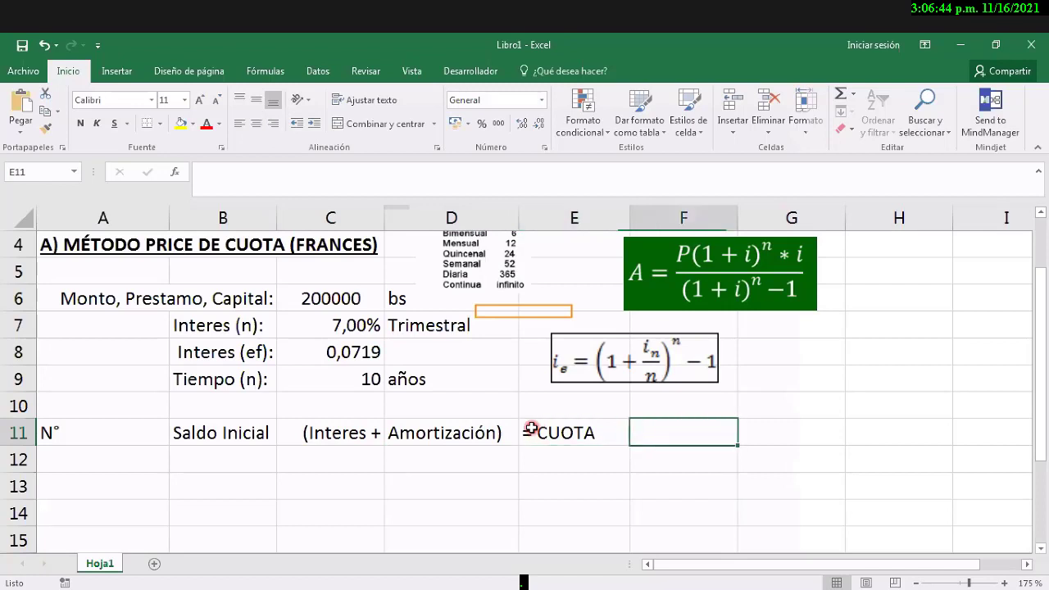
pyautogui.write('Saldo')
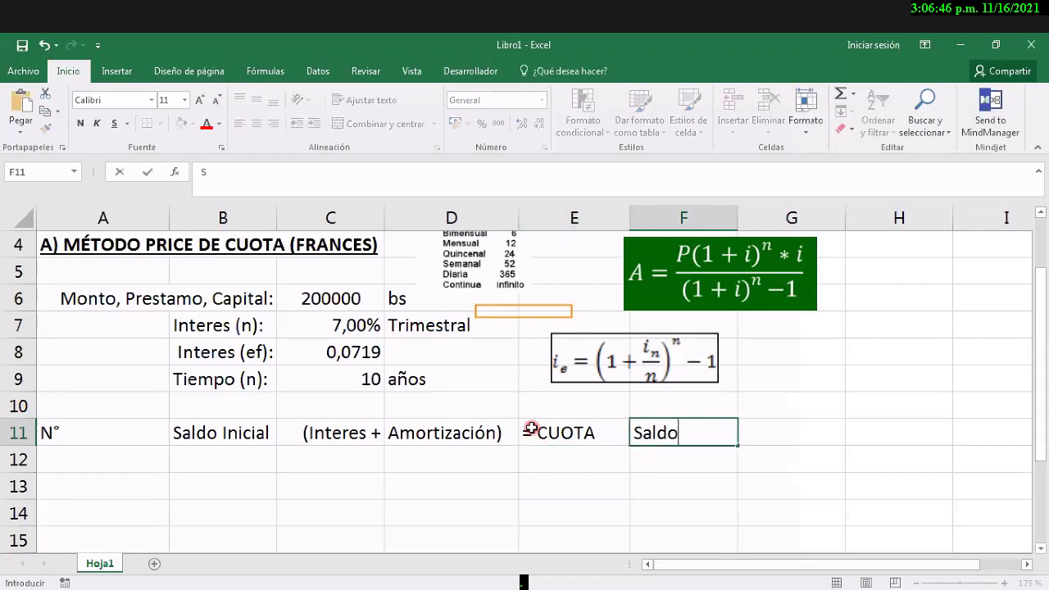
pyautogui.write(' Fonal')
pyautogui.press('BackSpace')
pyautogui.press('BackSpace')
pyautogui.press('BackSpace')
pyautogui.press('BackSpace')
pyautogui.press('BackSpace')
pyautogui.write('Final')
pyautogui.press('Return')
# Step: Enter the note "(Sal In-Amort)" in F10, above the Saldo Final heading
pyautogui.press('Up')
pyautogui.press('Up')
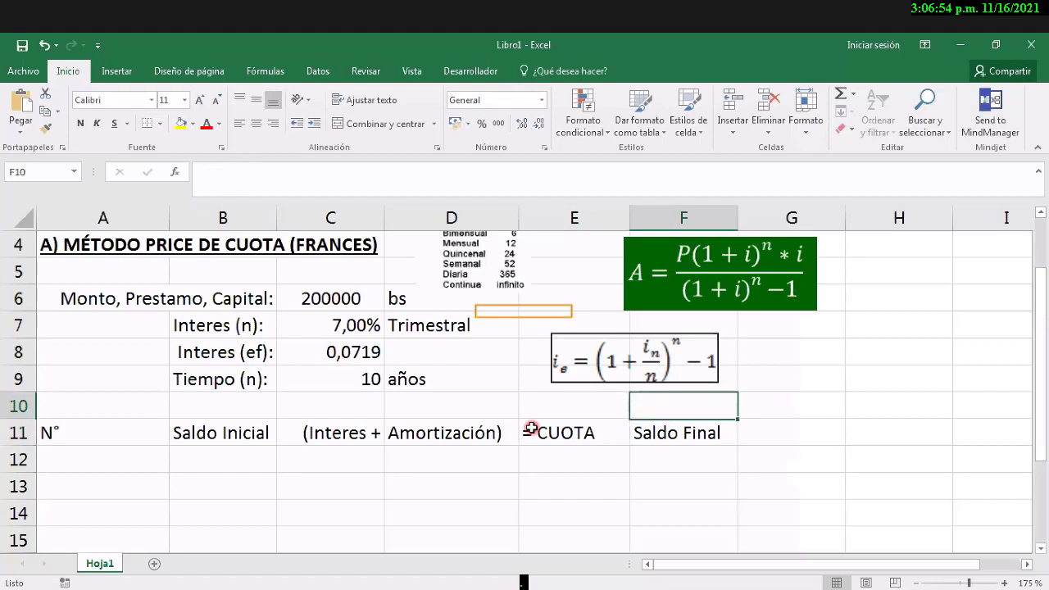
pyautogui.write('()')
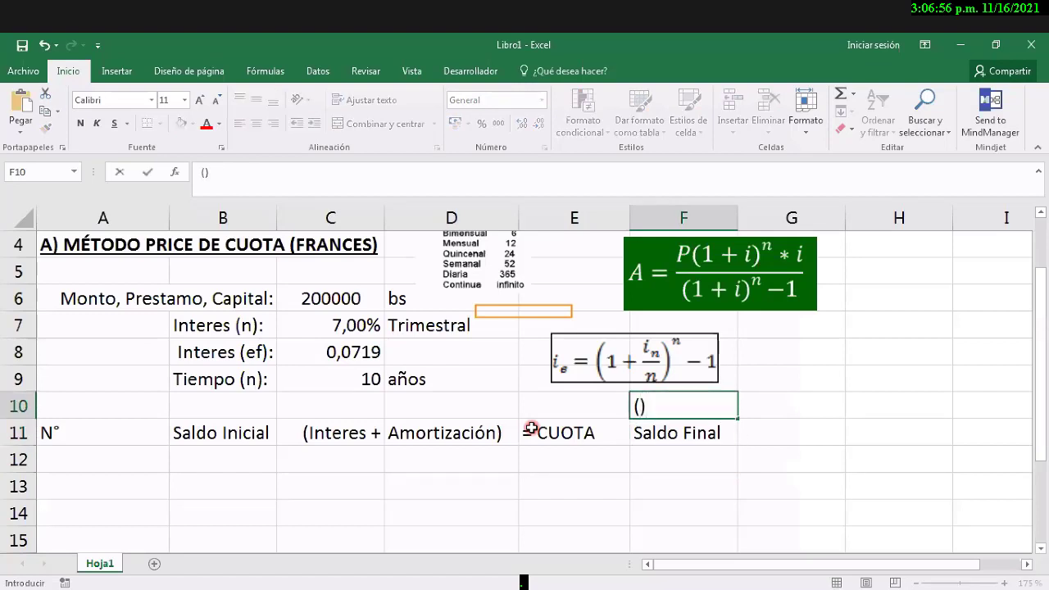
pyautogui.press('F2')
pyautogui.press('Left')
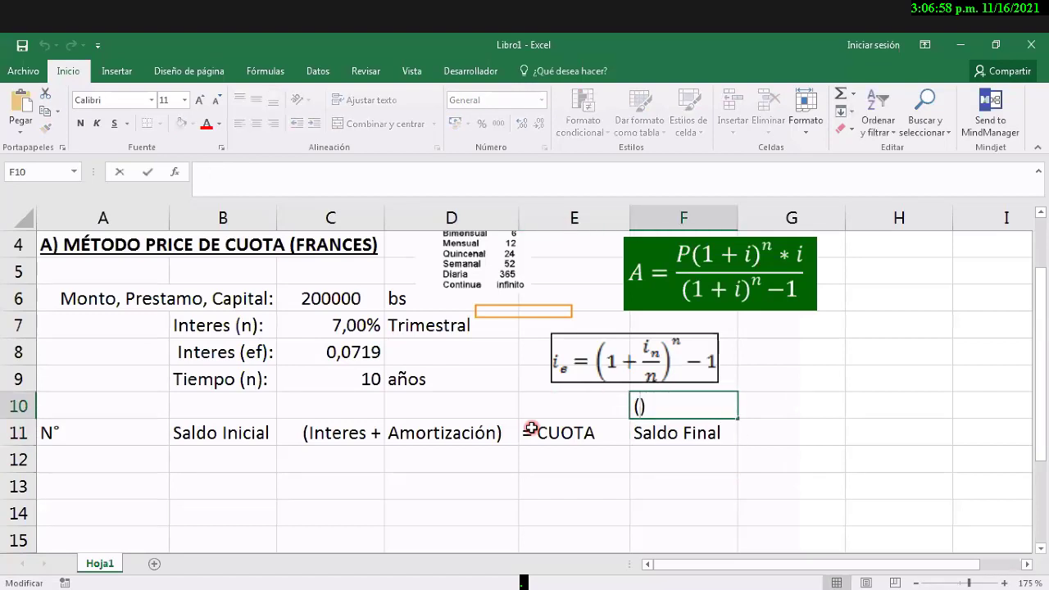
pyautogui.write('Sal')
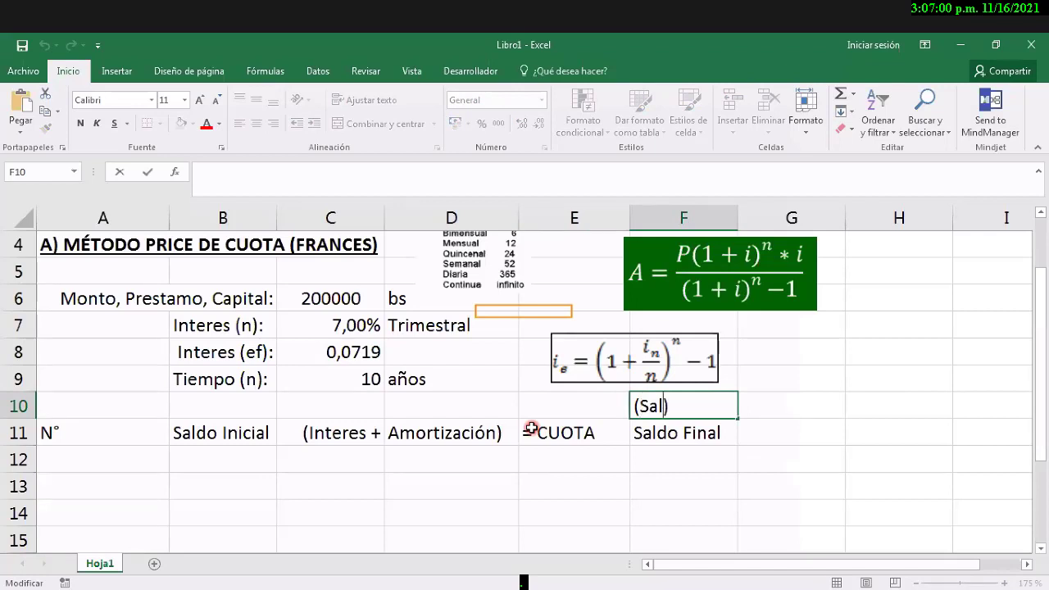
pyautogui.write(' I')
pyautogui.write('n-')
pyautogui.write('Amora')
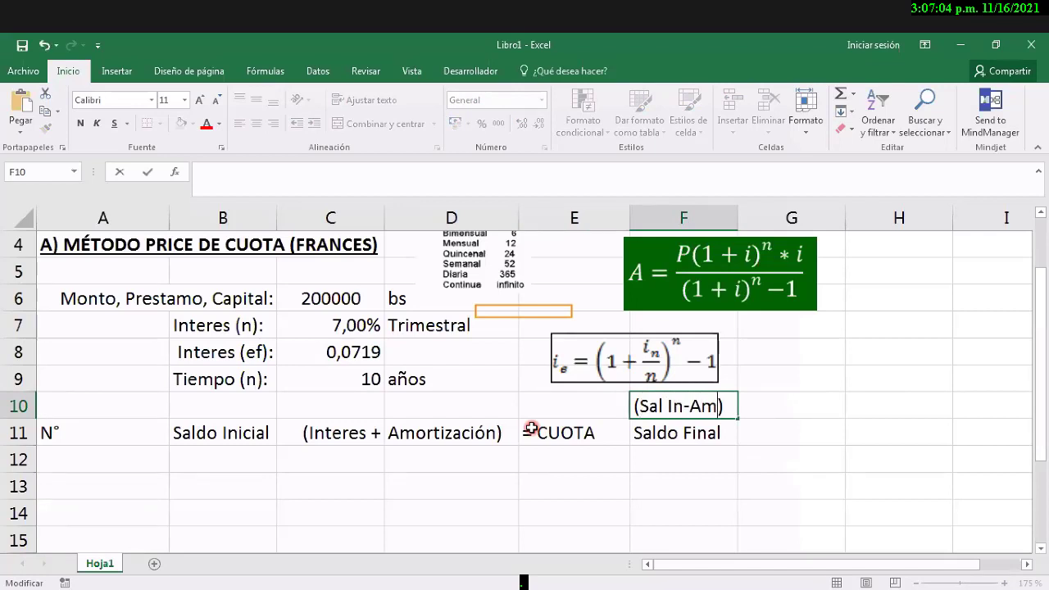
pyautogui.press('BackSpace')
pyautogui.write('t')
pyautogui.hotkey('ctrl', 'Return')
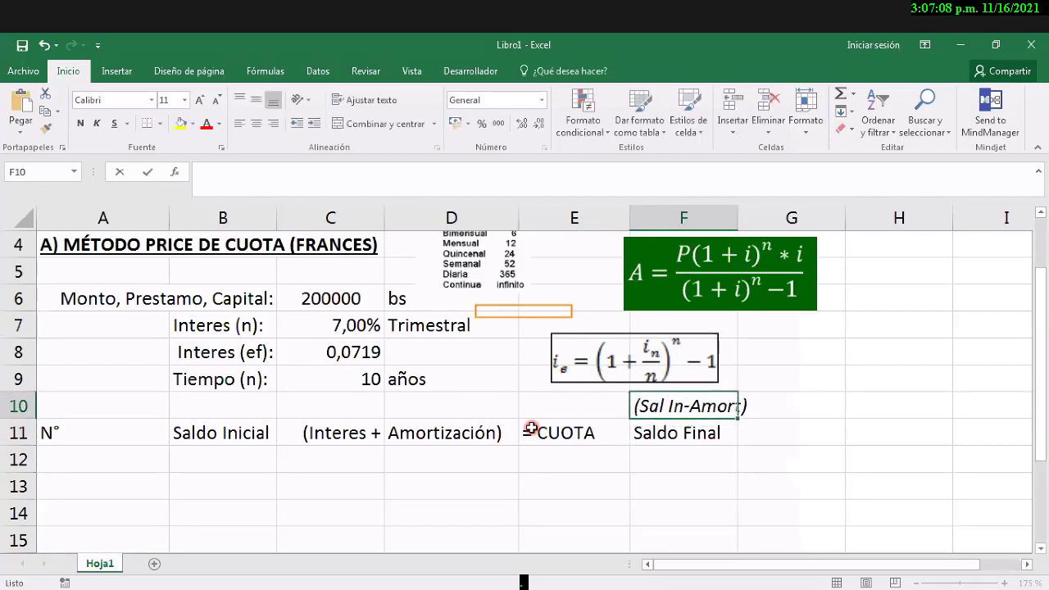
# Step: Format the note in F10 as italic and underlined
pyautogui.hotkey('ctrl', 'n')
pyautogui.hotkey('ctrl', 'k')
pyautogui.hotkey('ctrl', 'n')
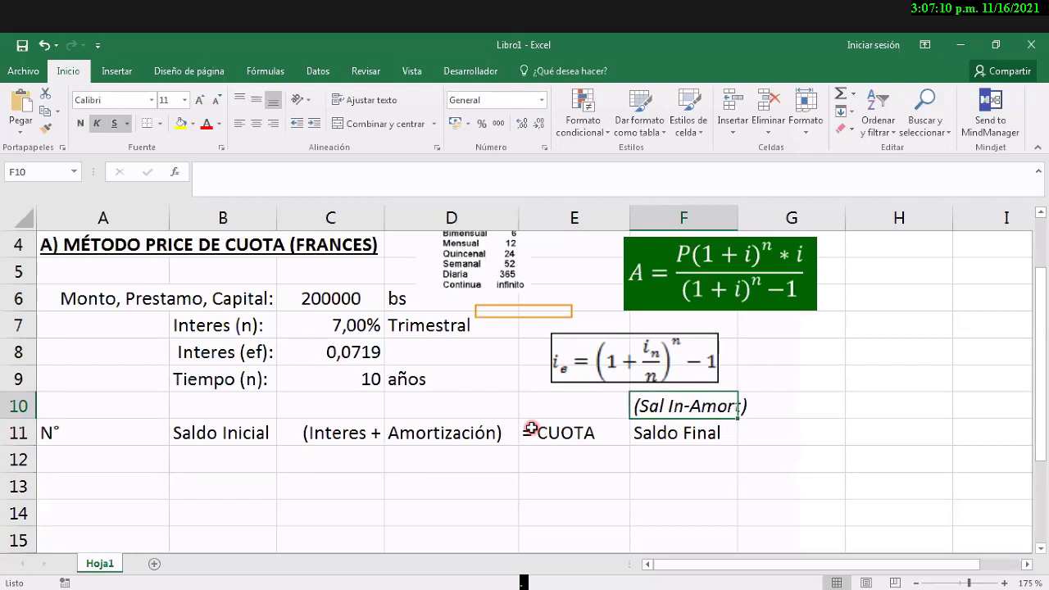
# Step: Enter the period numbers 1, 2 and 3 in A12 to A14 under the N° heading
pyautogui.press('Down')
pyautogui.press('Down')
pyautogui.press('Left')
pyautogui.press('Left')
pyautogui.press('Left')
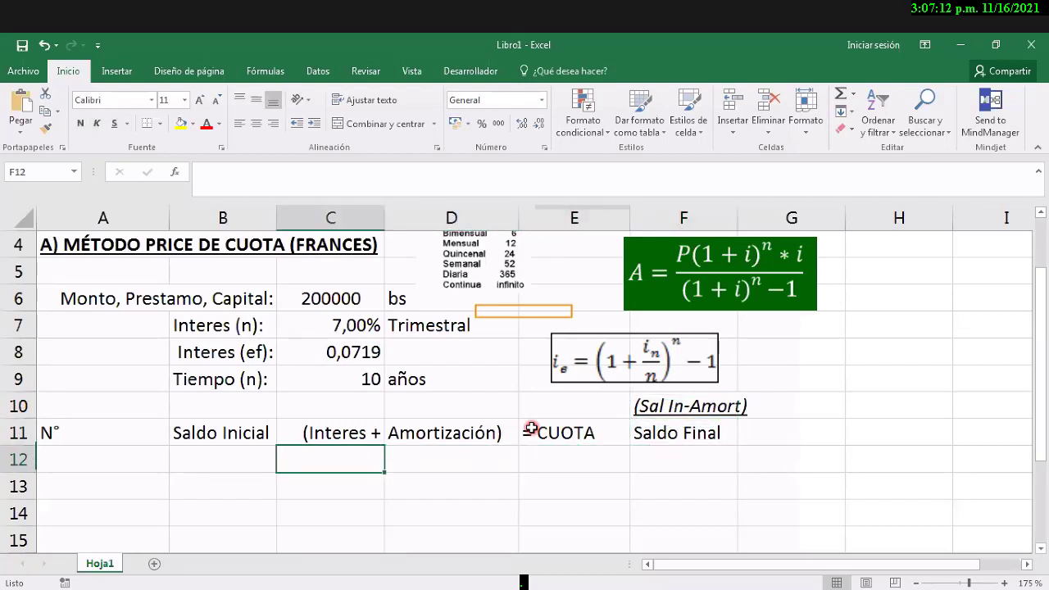
pyautogui.press('Left')
pyautogui.press('Left')
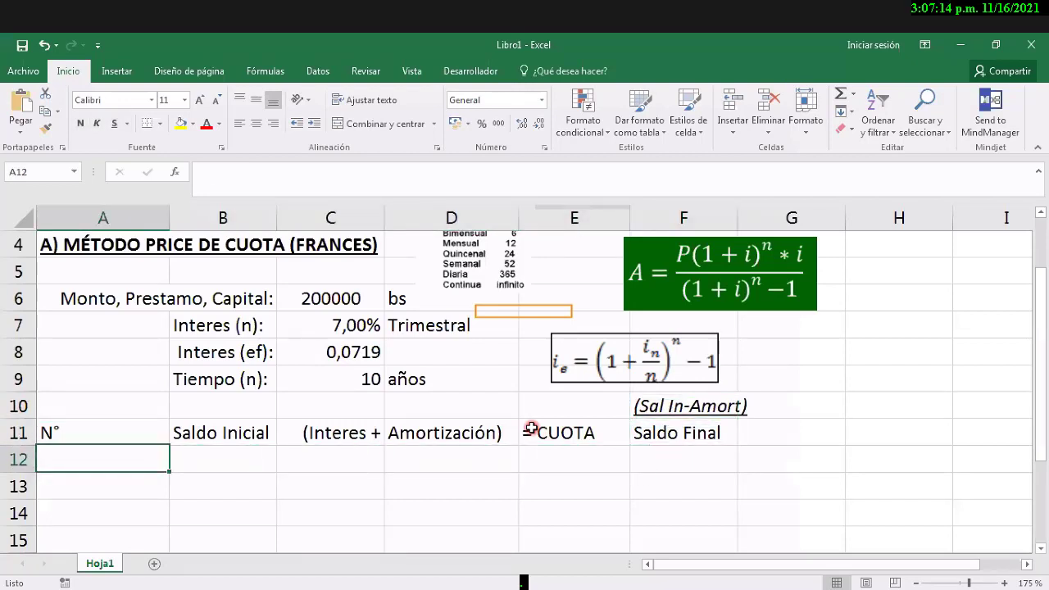
pyautogui.write('1')
pyautogui.press('Return')
pyautogui.write('2')
pyautogui.press('Return')
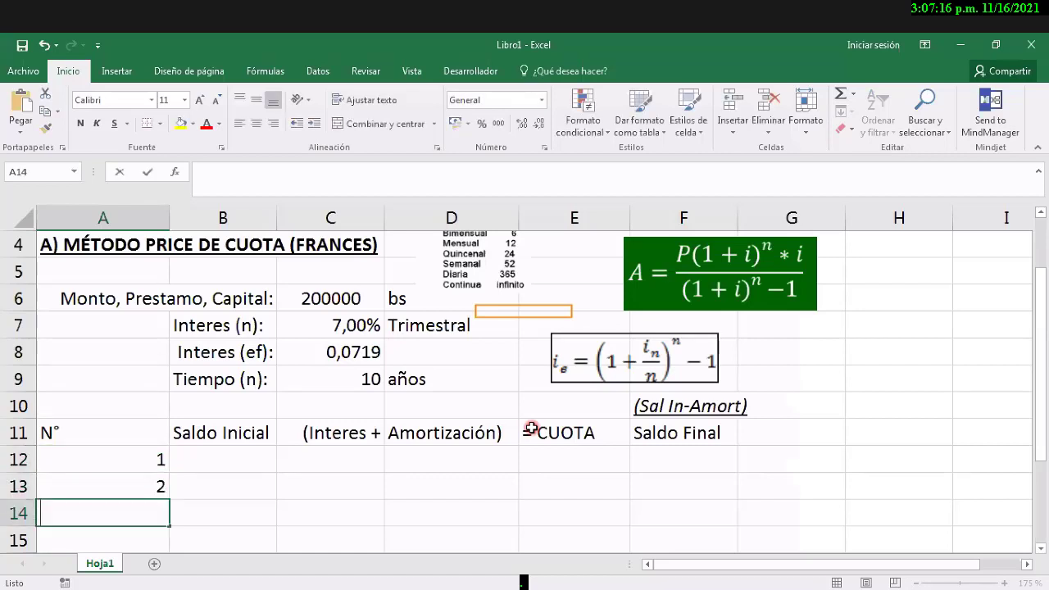
pyautogui.write('3')
# Step: Extend the number series from A12:A14 down to 10 in A21
pyautogui.press('Up')
pyautogui.press('Up')
pyautogui.hotkey('shift', 'Down')
pyautogui.hotkey('shift', 'Down')
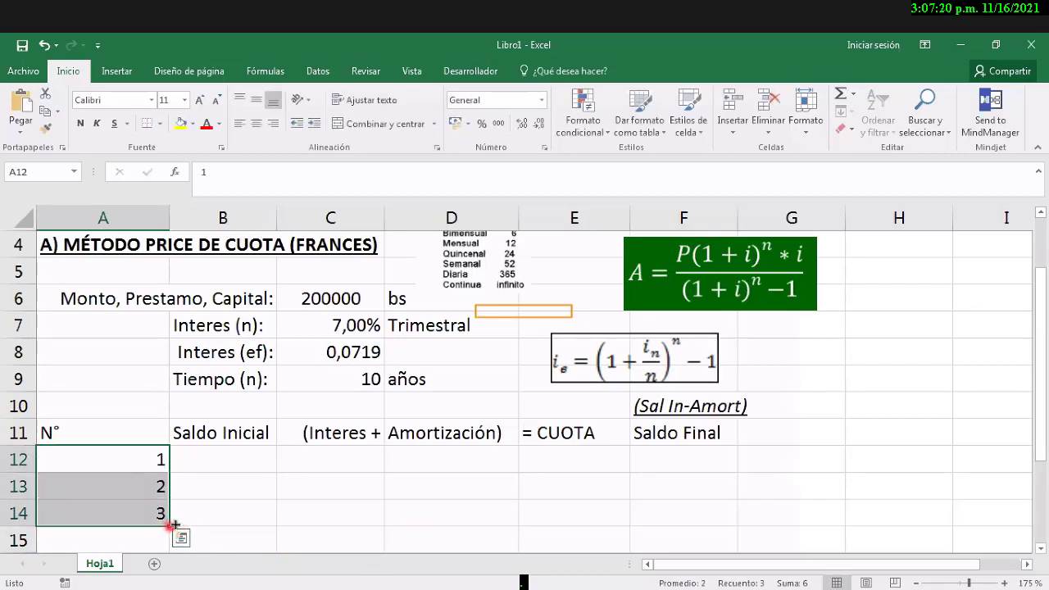
pyautogui.moveTo(168, 527); pyautogui.dragTo(170, 566)
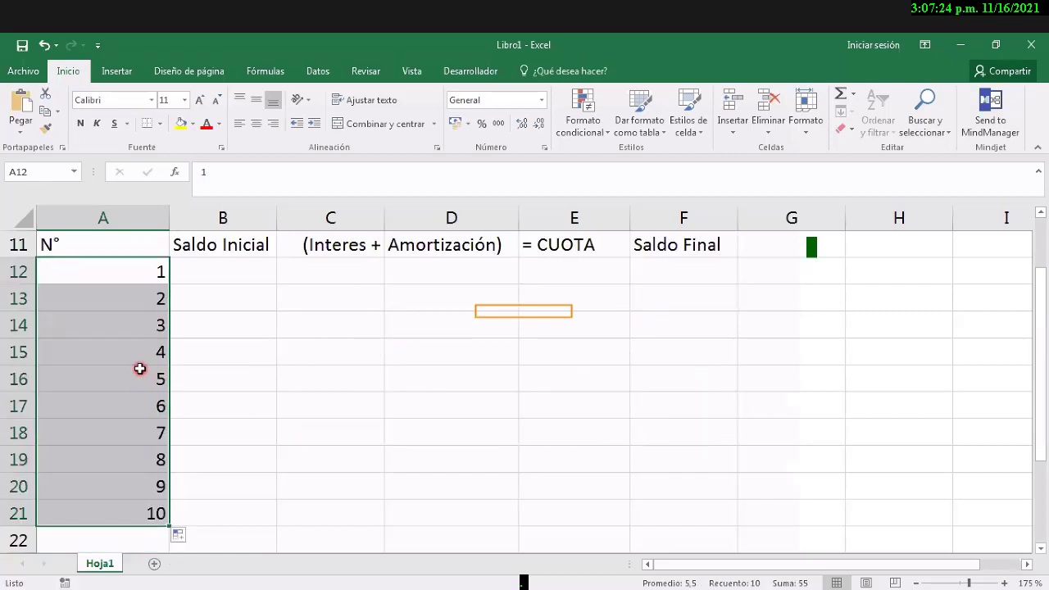
# Step: Centre the contents of A11:F21 horizontally and vertically, and narrow column A to suit the period numbers
pyautogui.click(142, 255)
pyautogui.hotkey('shift', 'Down')
pyautogui.hotkey('shift', 'Down')
pyautogui.hotkey('shift', 'Down')
pyautogui.hotkey('shift', 'Down')
pyautogui.hotkey('shift', 'Down')
pyautogui.hotkey('shift', 'Down')
pyautogui.hotkey('shift', 'Down')
pyautogui.hotkey('shift', 'Down')
pyautogui.hotkey('shift', 'Down')
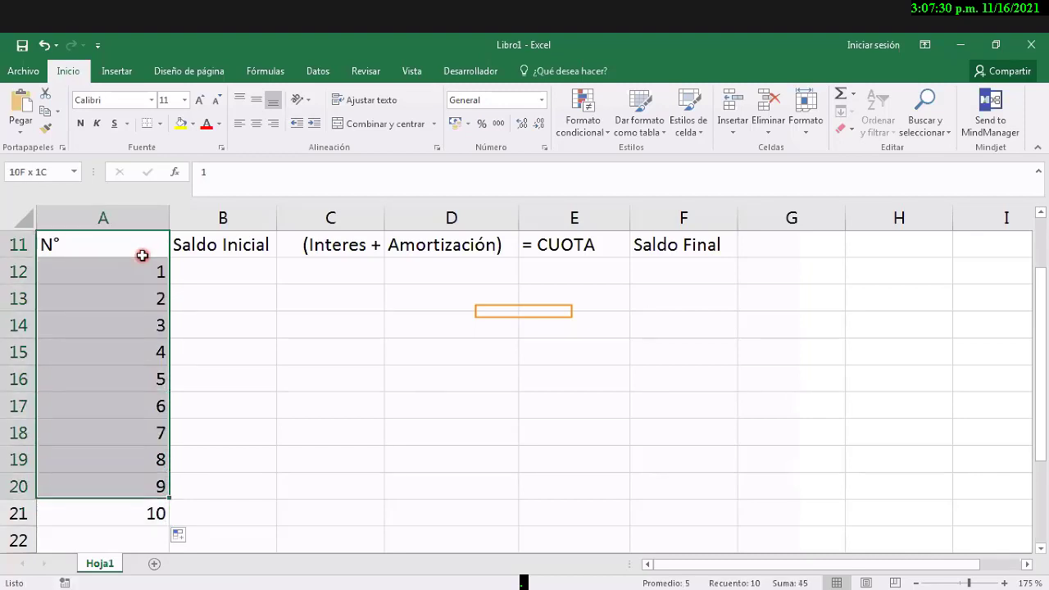
pyautogui.hotkey('ctrl', 'shift', 'End')
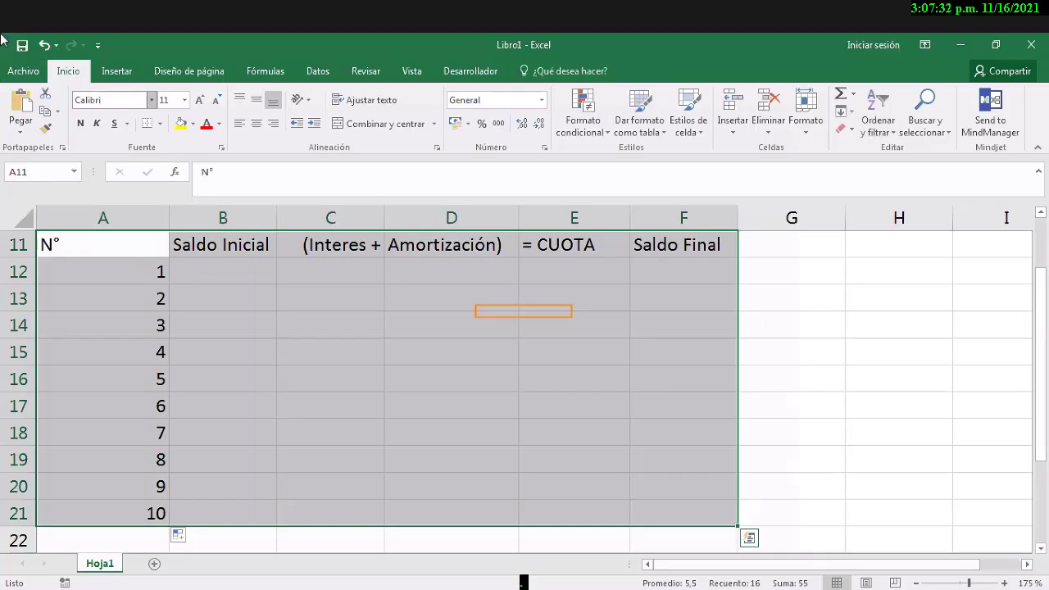
pyautogui.click(257, 101)
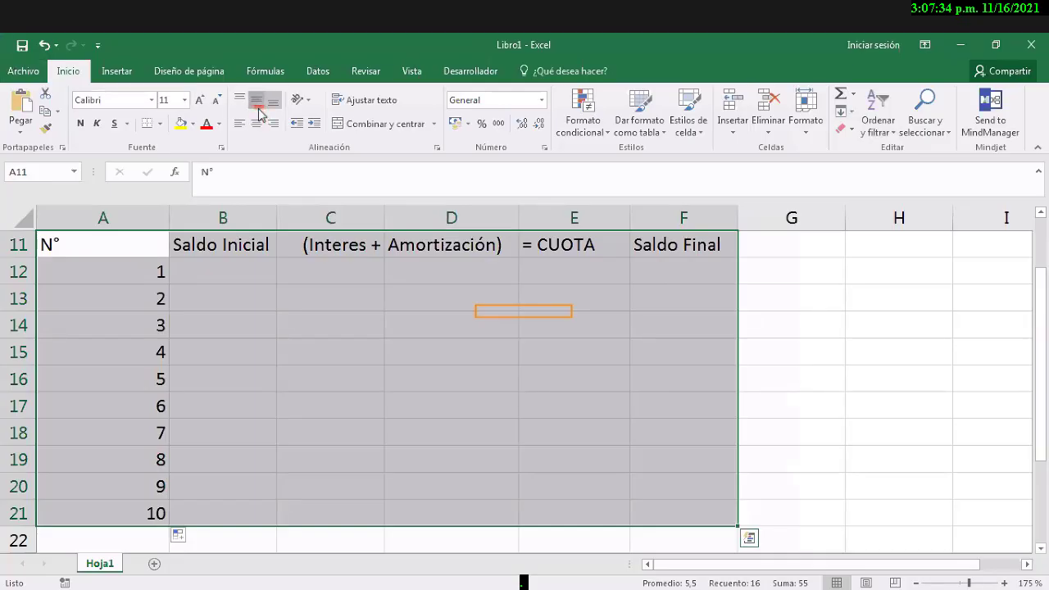
pyautogui.click(257, 124)
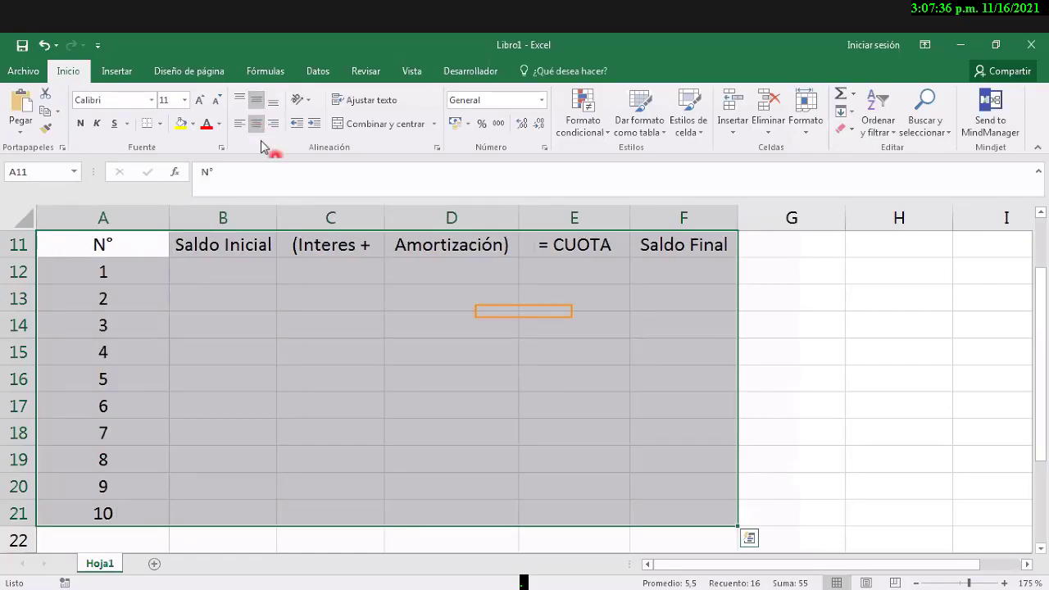
pyautogui.click(157, 241)
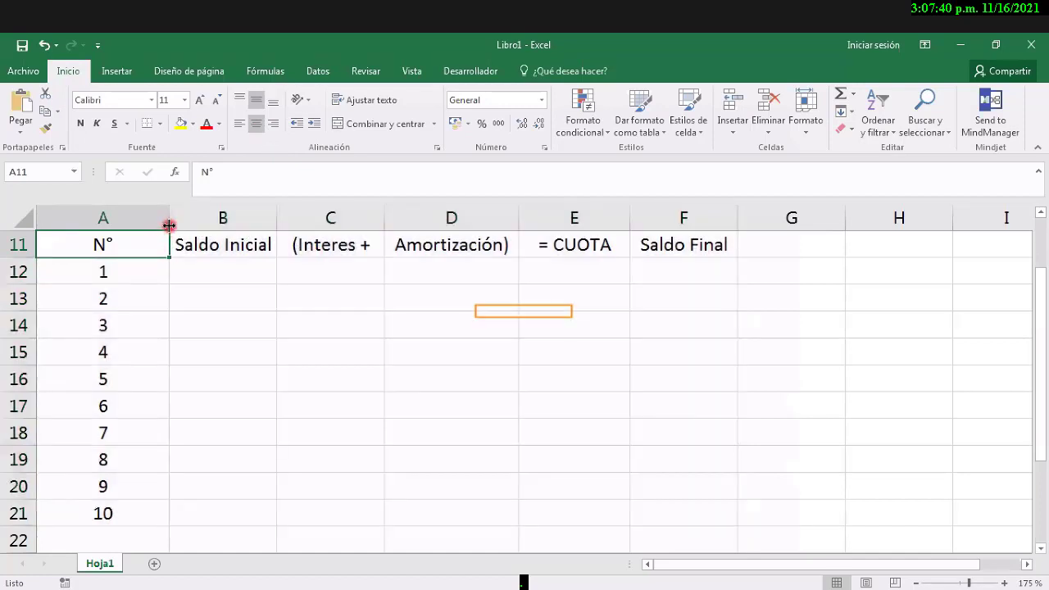
pyautogui.moveTo(168, 224); pyautogui.dragTo(79, 224)
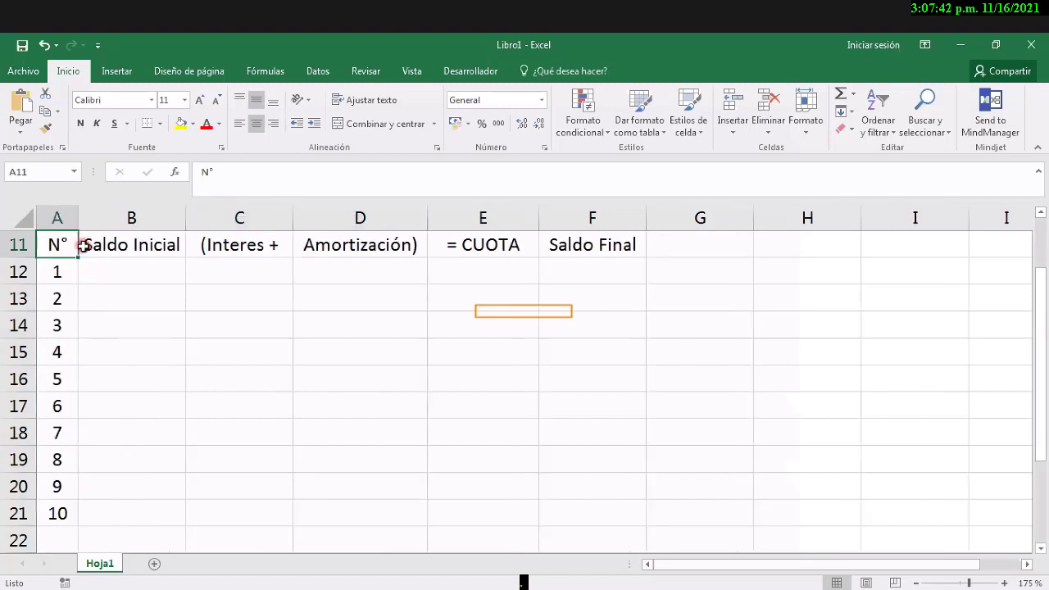
# Step: Apply all borders to the amortization table A11:F21
pyautogui.hotkey('shift', 'Down')
pyautogui.hotkey('shift', 'Down')
pyautogui.hotkey('shift', 'Down')
pyautogui.hotkey('shift', 'Down')
pyautogui.hotkey('shift', 'Down')
pyautogui.hotkey('shift', 'Down')
pyautogui.hotkey('shift', 'Down')
pyautogui.hotkey('shift', 'Down')
pyautogui.hotkey('shift', 'Down')
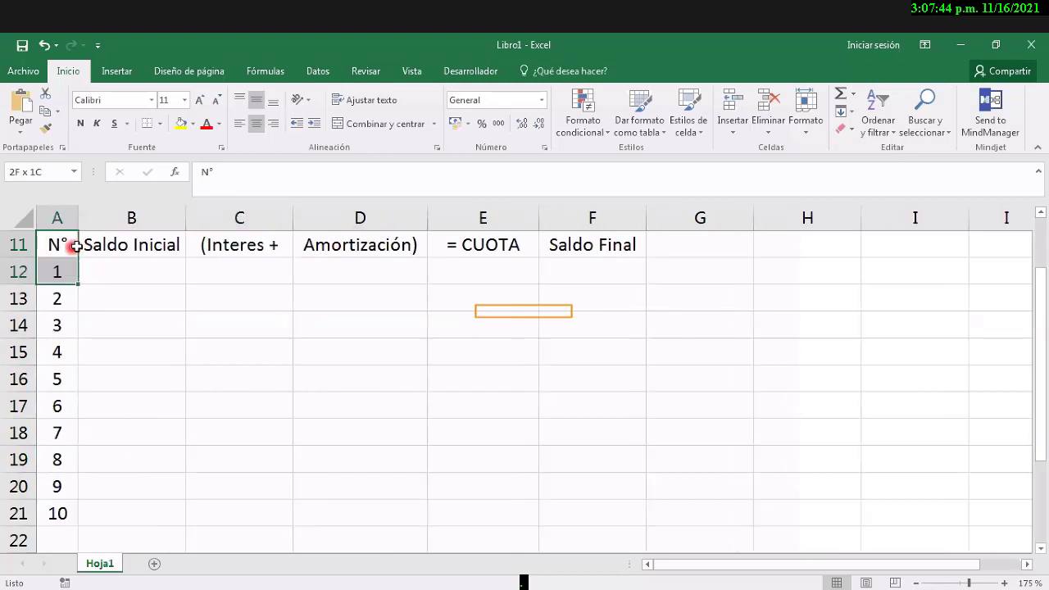
pyautogui.hotkey('shift', 'Down')
pyautogui.hotkey('shift', 'Right')
pyautogui.hotkey('shift', 'Right')
pyautogui.hotkey('shift', 'Right')
pyautogui.hotkey('shift', 'Right')
pyautogui.hotkey('shift', 'Right')
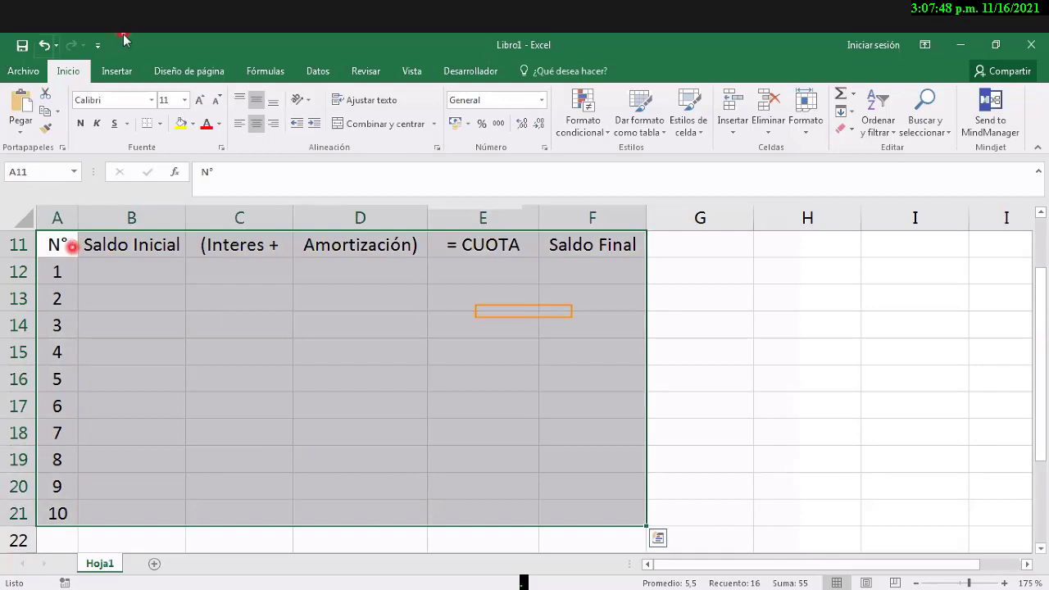
pyautogui.click(151, 122)
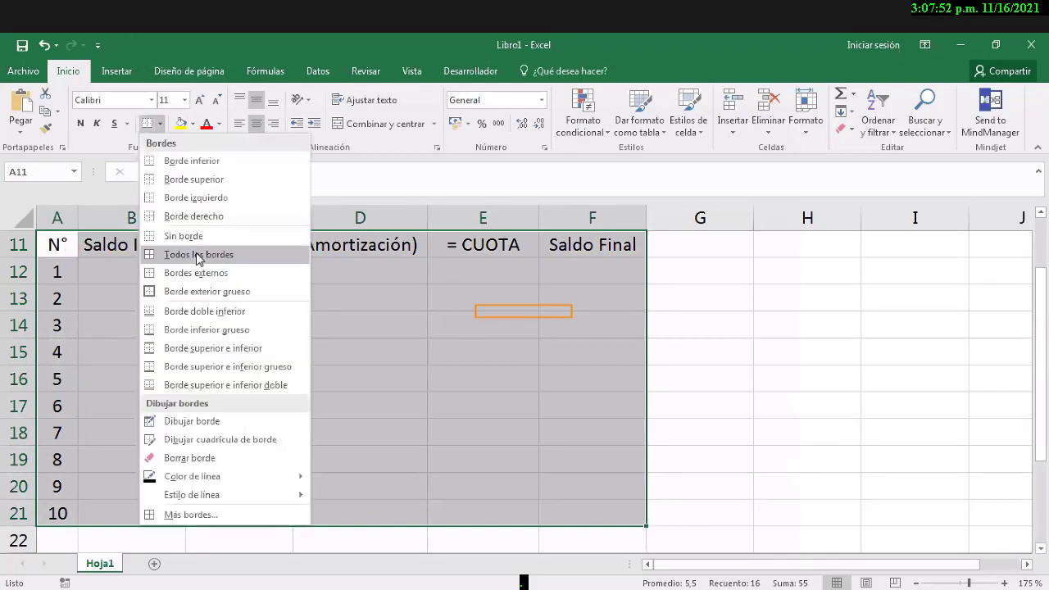
pyautogui.click(198, 255)
# Step: Fill the heading row A11:F11 with the lightest blue theme shade and make its text bold
pyautogui.moveTo(70, 243)
pyautogui.mouseDown()
pyautogui.moveTo(807, 246)
pyautogui.moveTo(592, 246)
pyautogui.mouseUp()
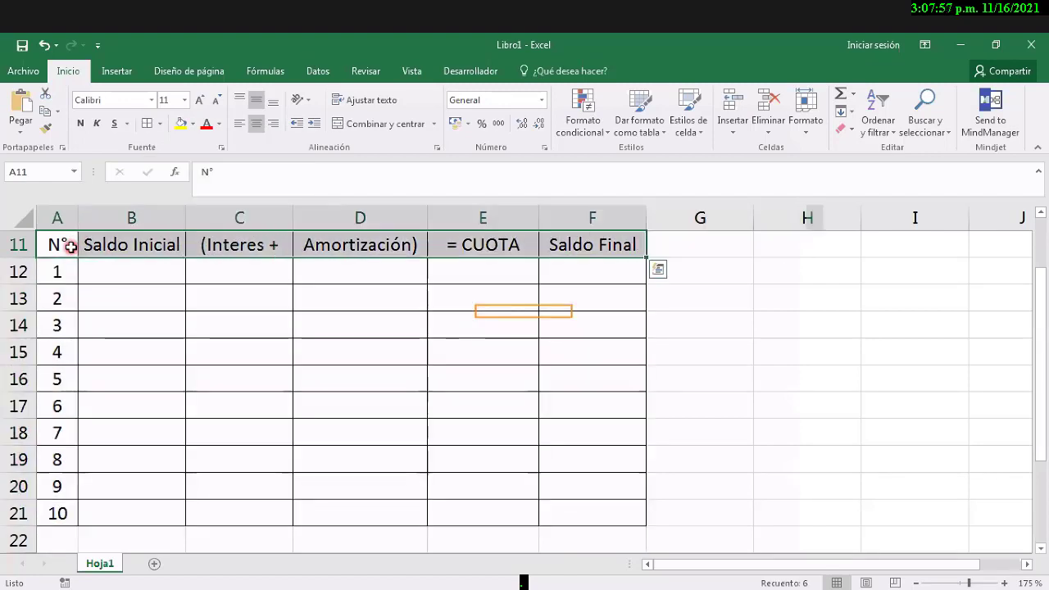
pyautogui.click(201, 122)
pyautogui.click(192, 121)
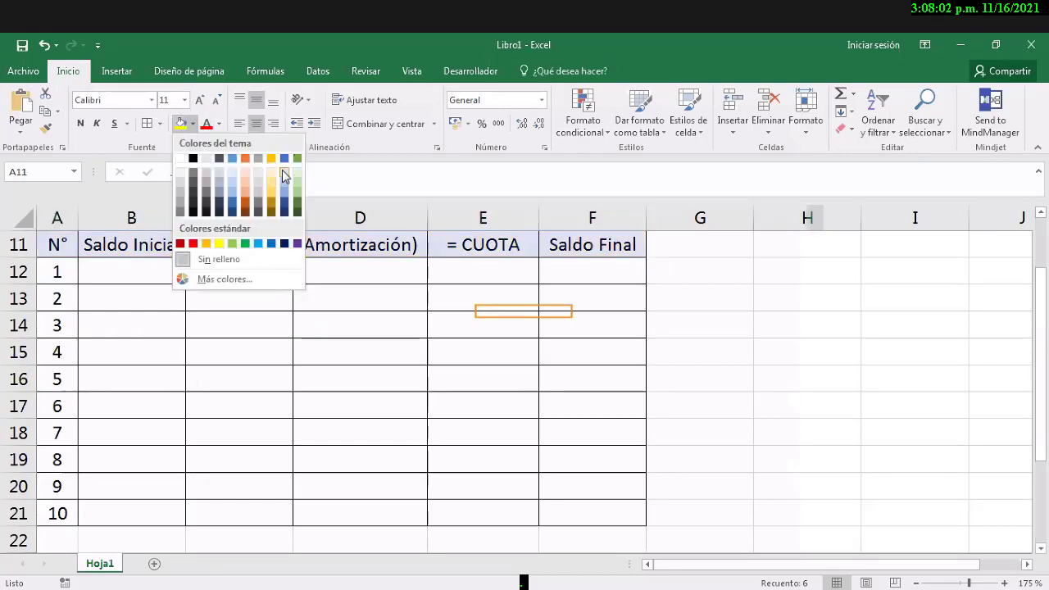
pyautogui.click(282, 174)
pyautogui.press('Down')
pyautogui.press('Down')
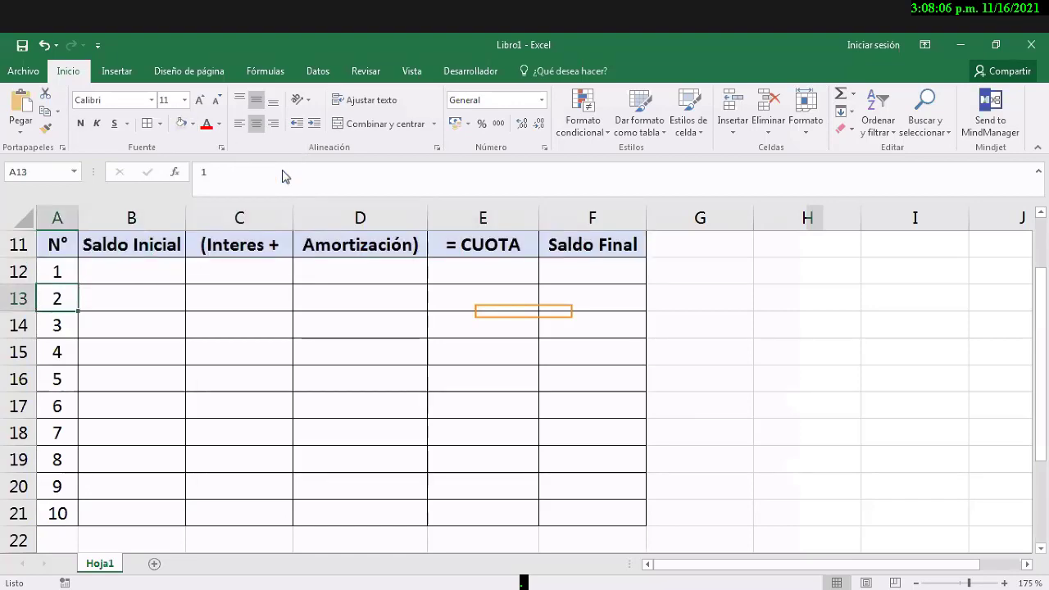
# Step: Zoom the sheet out to 145% and collapse the ribbon to show the loan data together with the table
pyautogui.scroll(5, 492, 368)
pyautogui.click(729, 134)
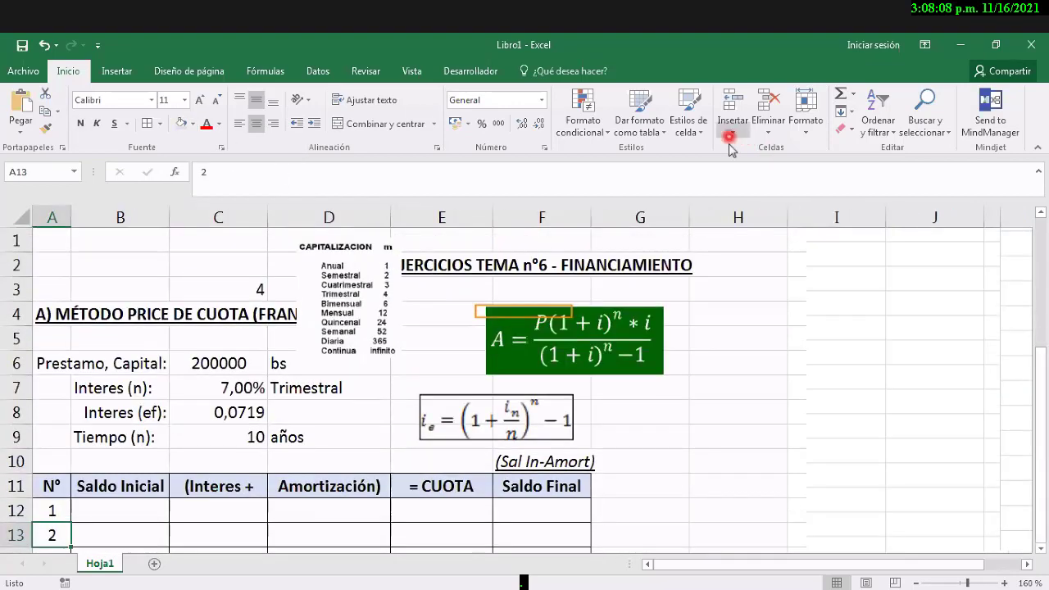
pyautogui.click(533, 226)
pyautogui.hotkey('ctrl', 'F1')
pyautogui.scroll(-1, 526, 306)
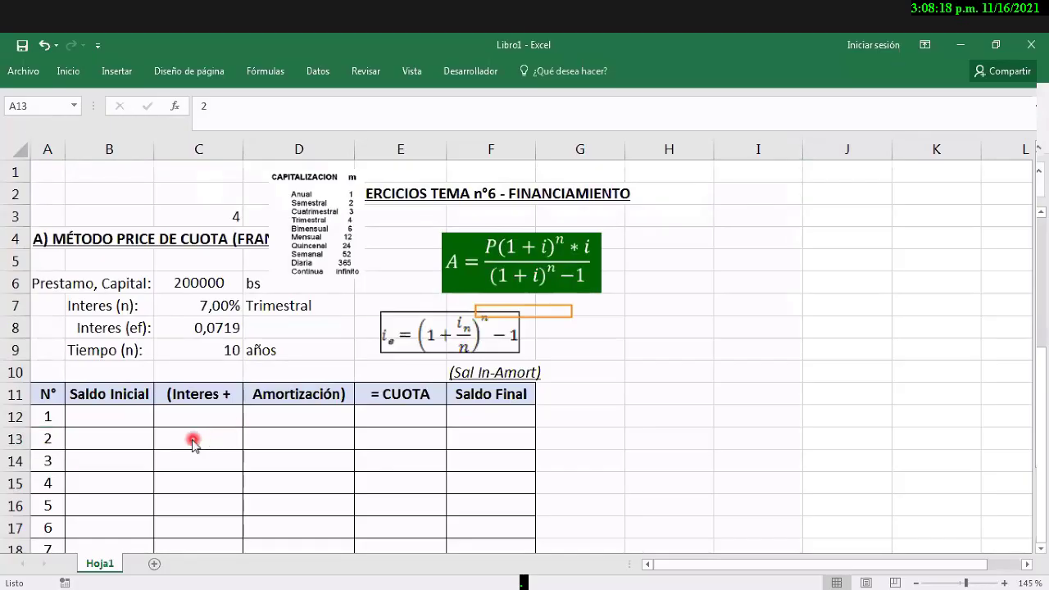
# Step: Enter 200000 as the first period's initial balance in B12
pyautogui.click(122, 422)
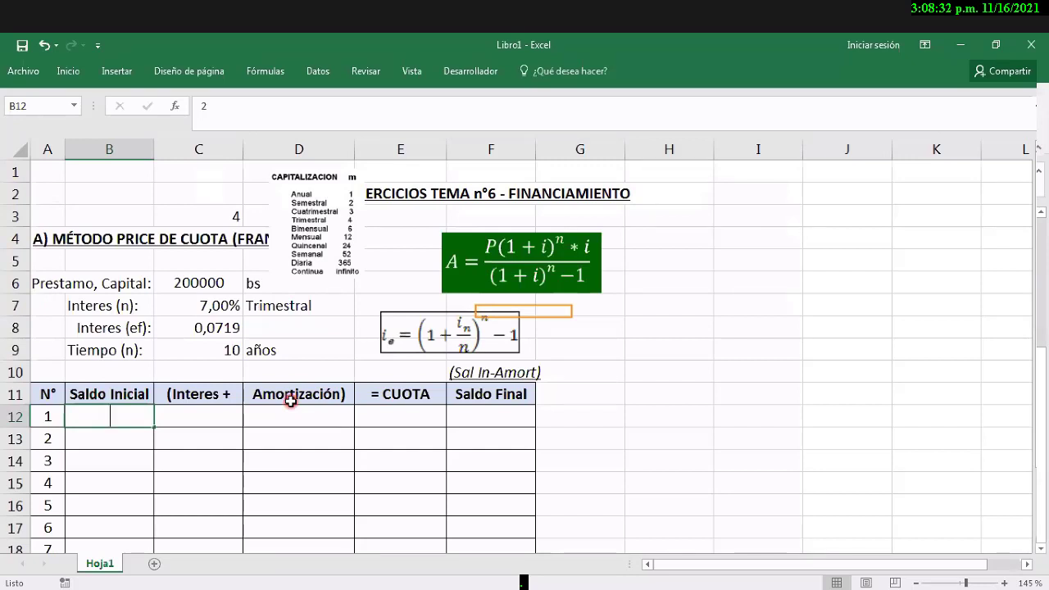
pyautogui.write('200000')
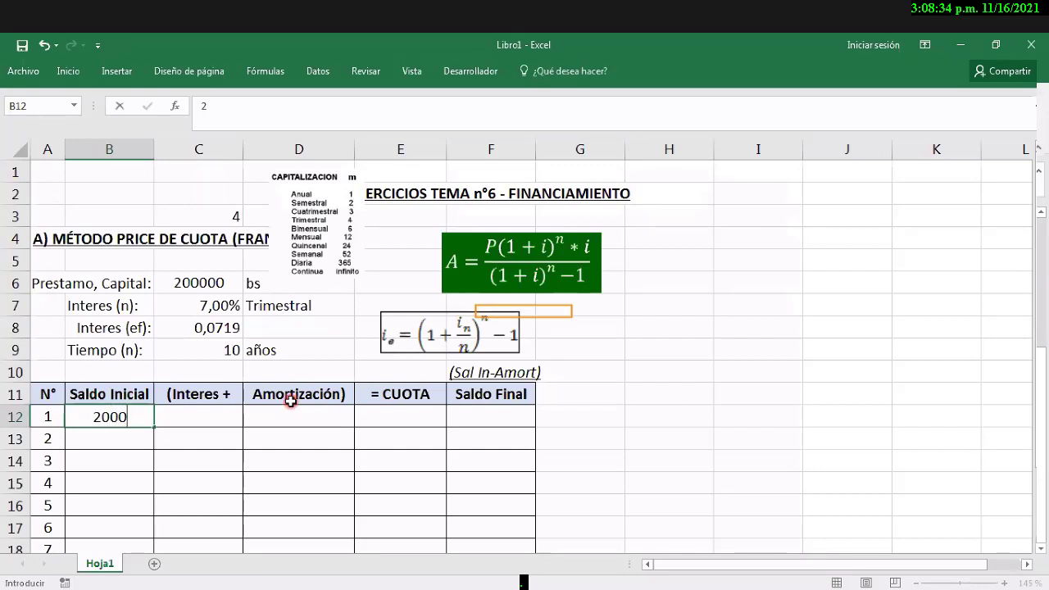
pyautogui.press('Return')
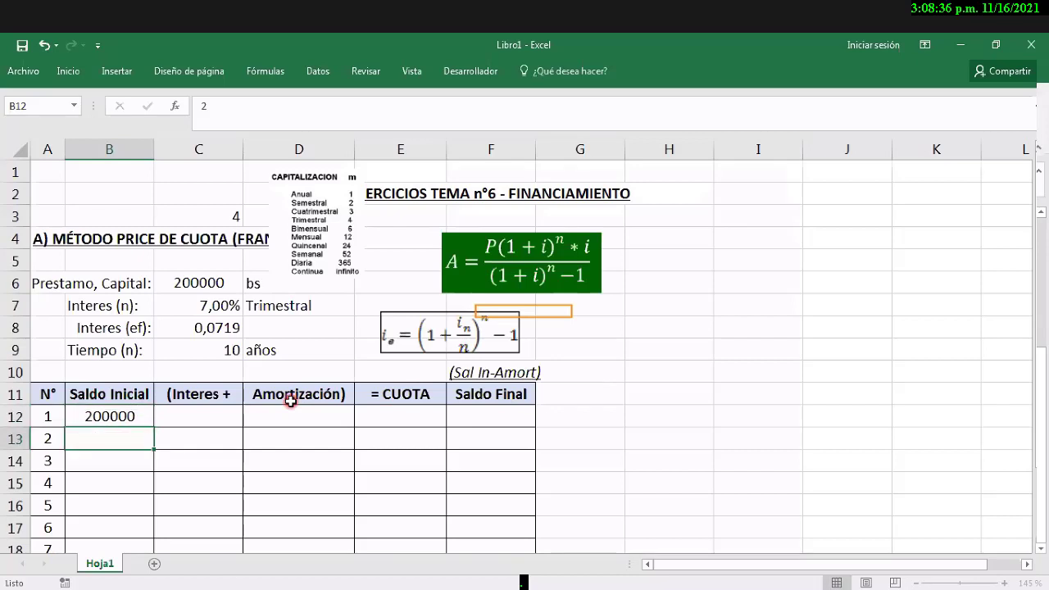
pyautogui.press('Up')
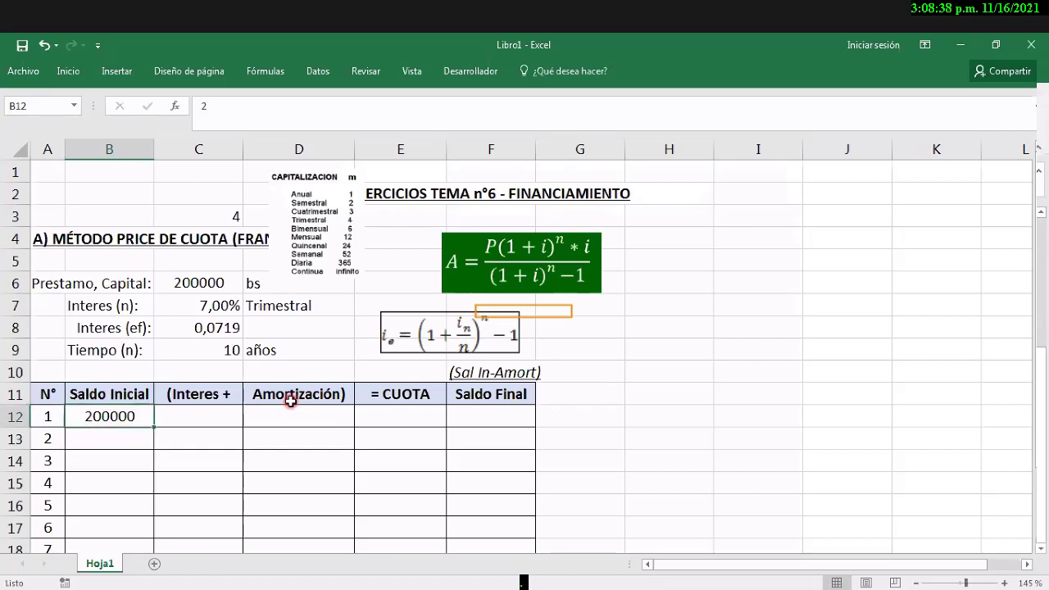
pyautogui.press('Right')
pyautogui.press('Left')
pyautogui.press('Right')
pyautogui.press('Left')
pyautogui.press('Right')
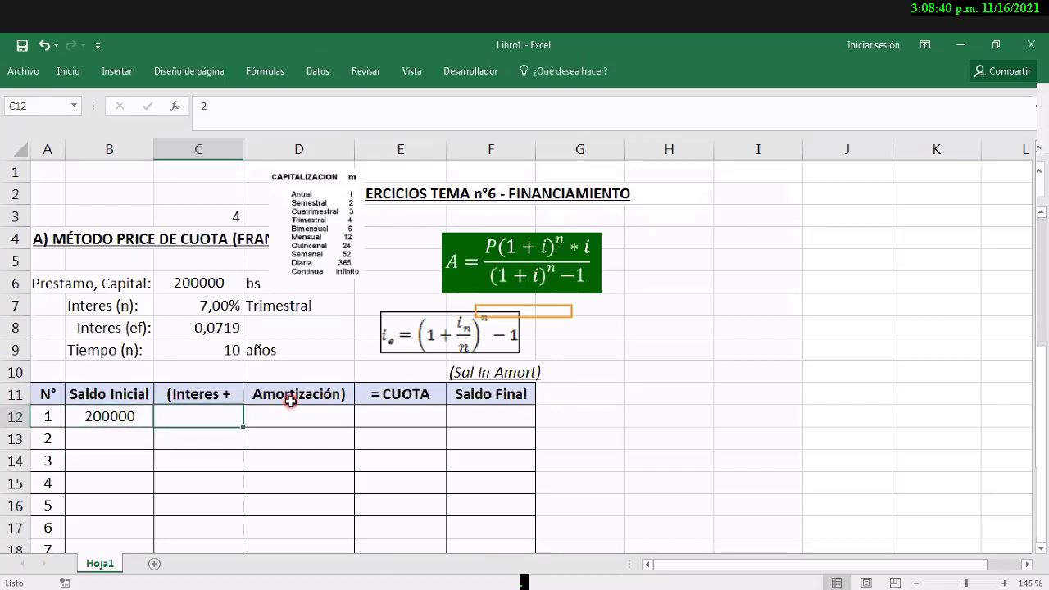
pyautogui.press('Left')
pyautogui.press('Right')
pyautogui.press('Left')
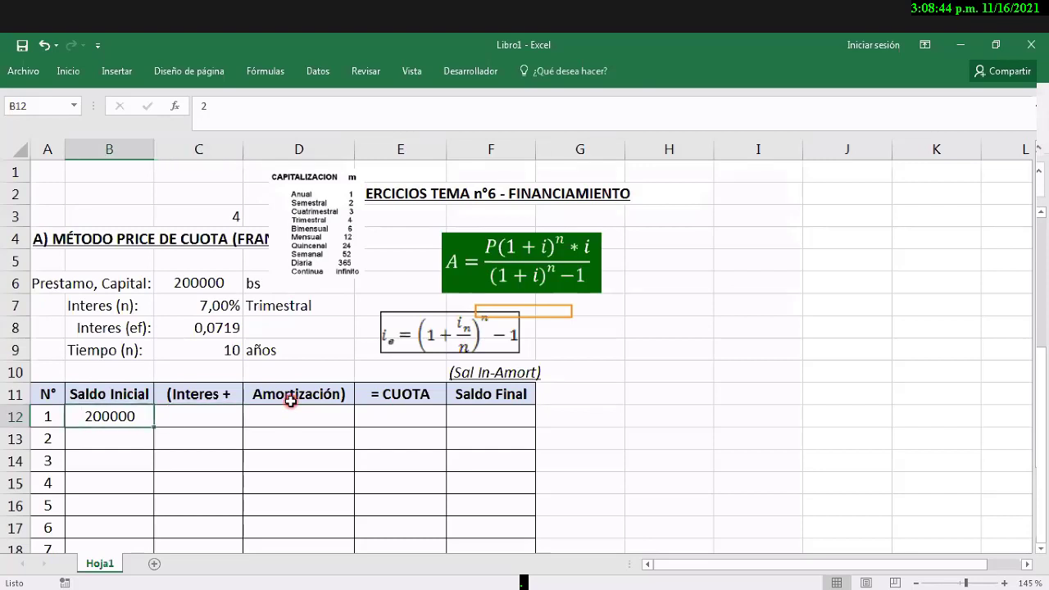
# Step: Enter the text =i*P in C10 above the interest column and centre it in the cell
pyautogui.press('Right')
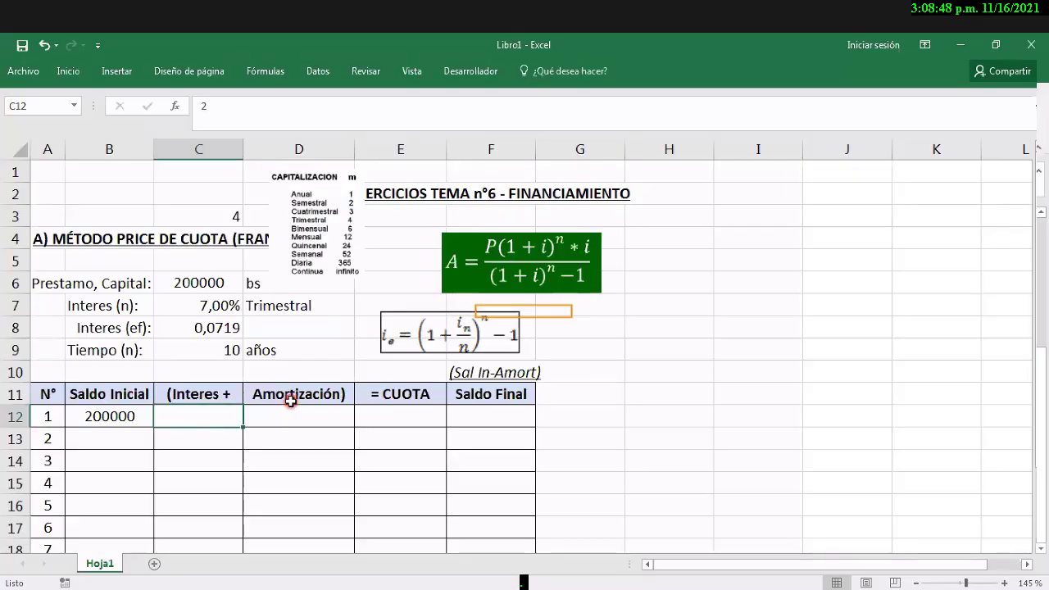
pyautogui.press('Up')
pyautogui.press('Up')
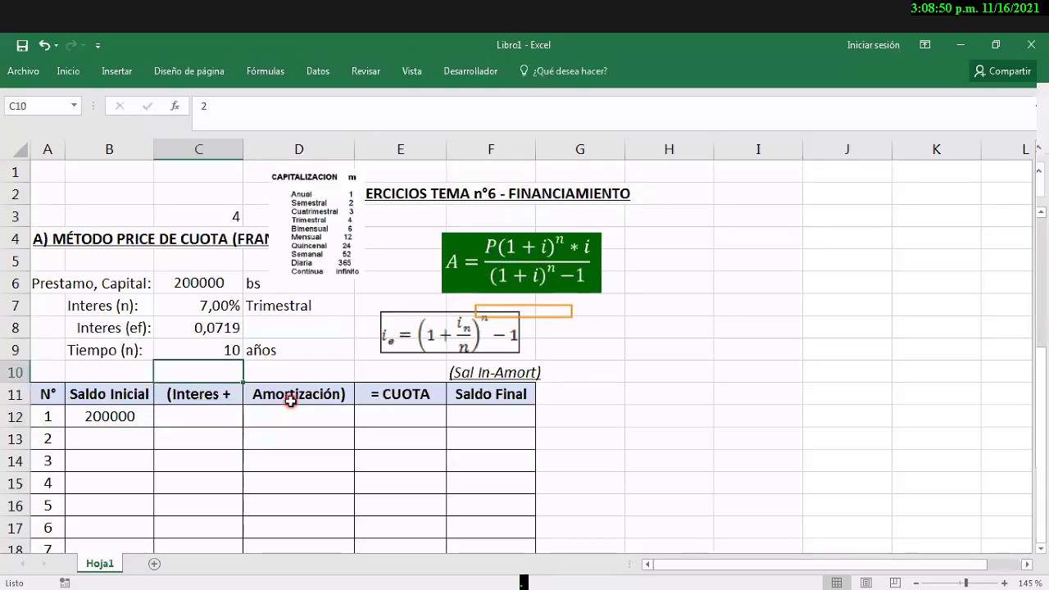
pyautogui.write("'")
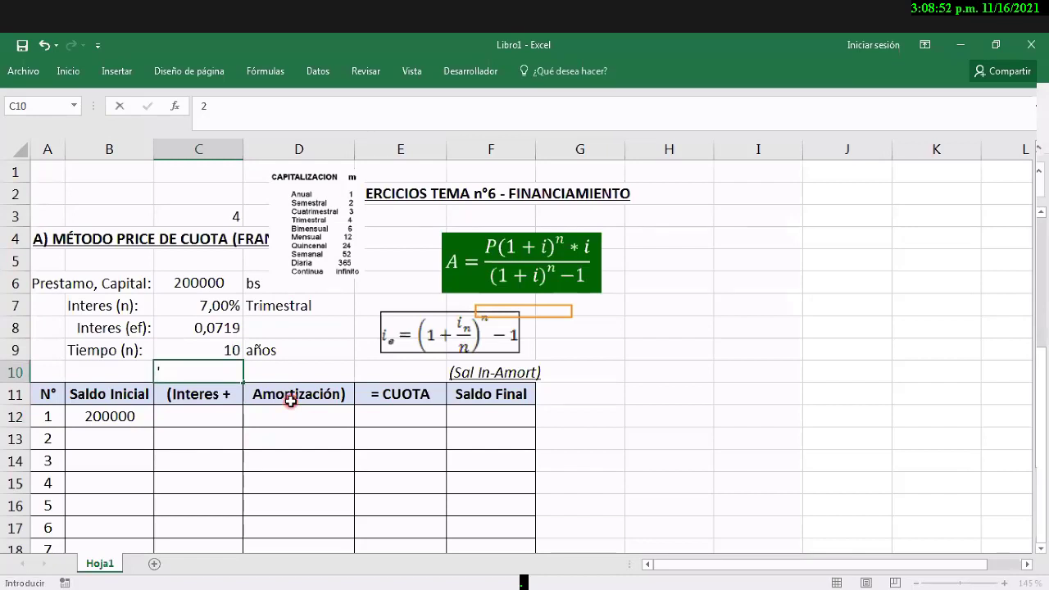
pyautogui.write('=i*P')
pyautogui.press('Return')
pyautogui.press('Up')
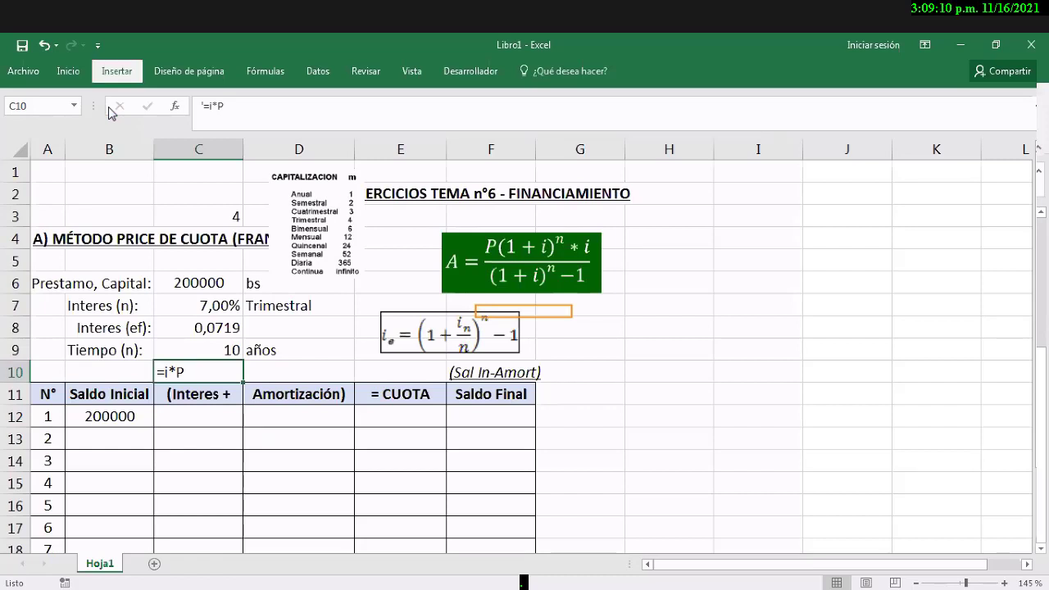
pyautogui.click(135, 76)
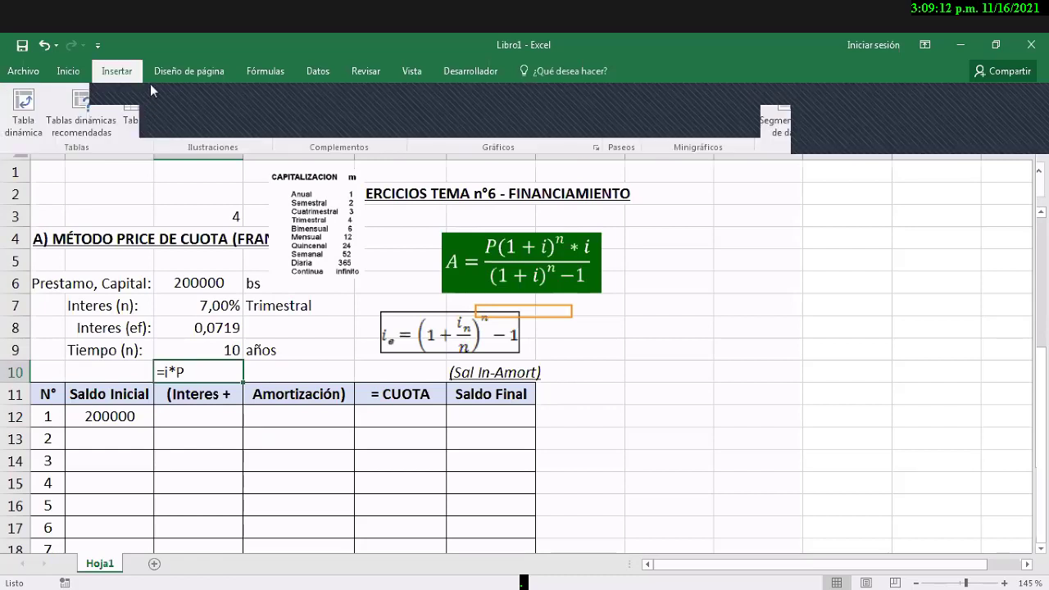
pyautogui.click(76, 72)
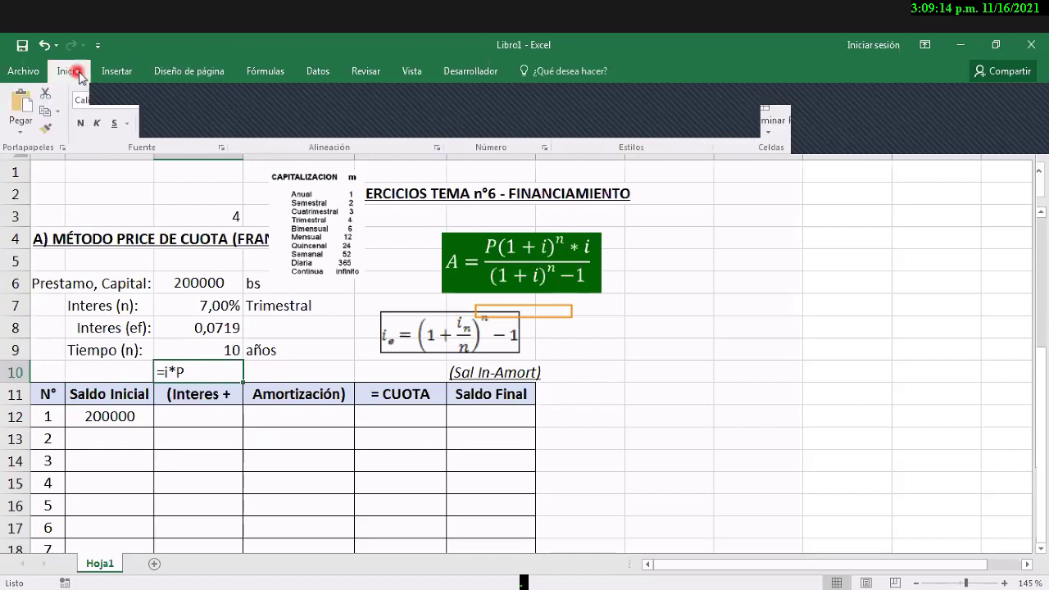
pyautogui.click(257, 133)
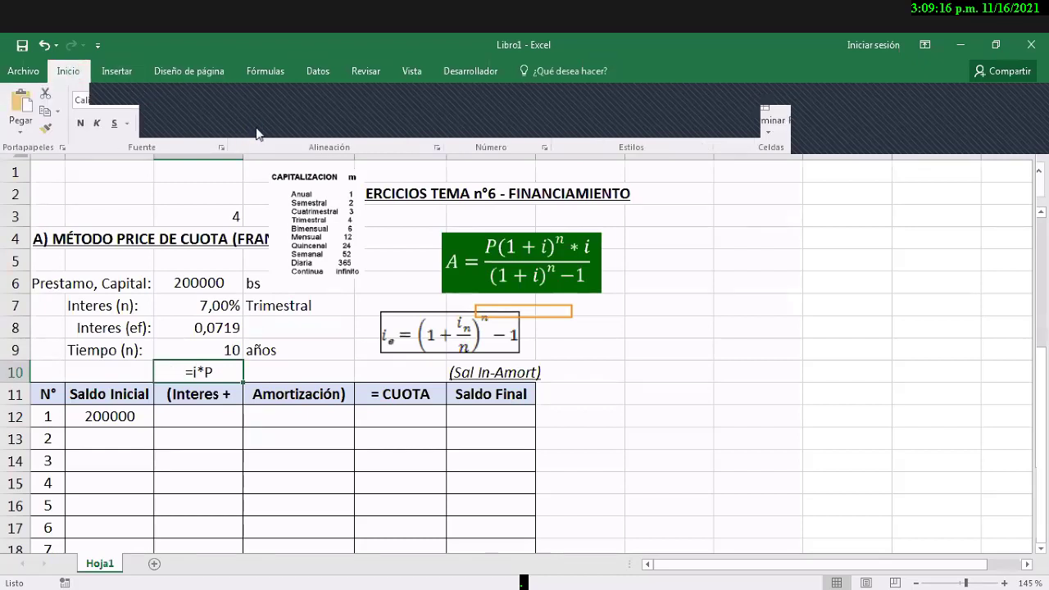
# Step: Enter 14380,00 as the first period's interest in C12
pyautogui.click(177, 422)
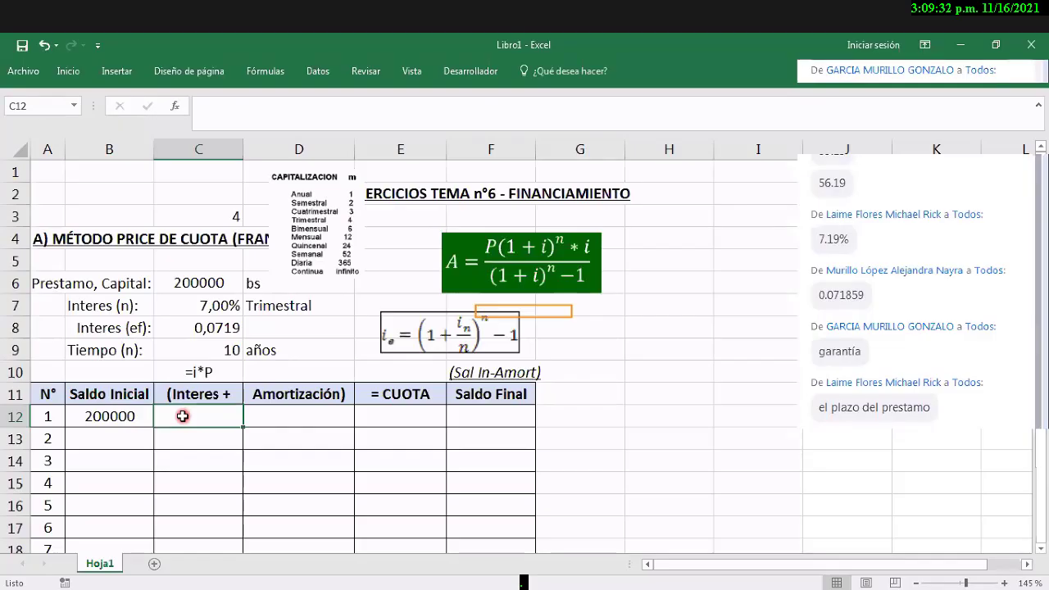
pyautogui.write('14380')
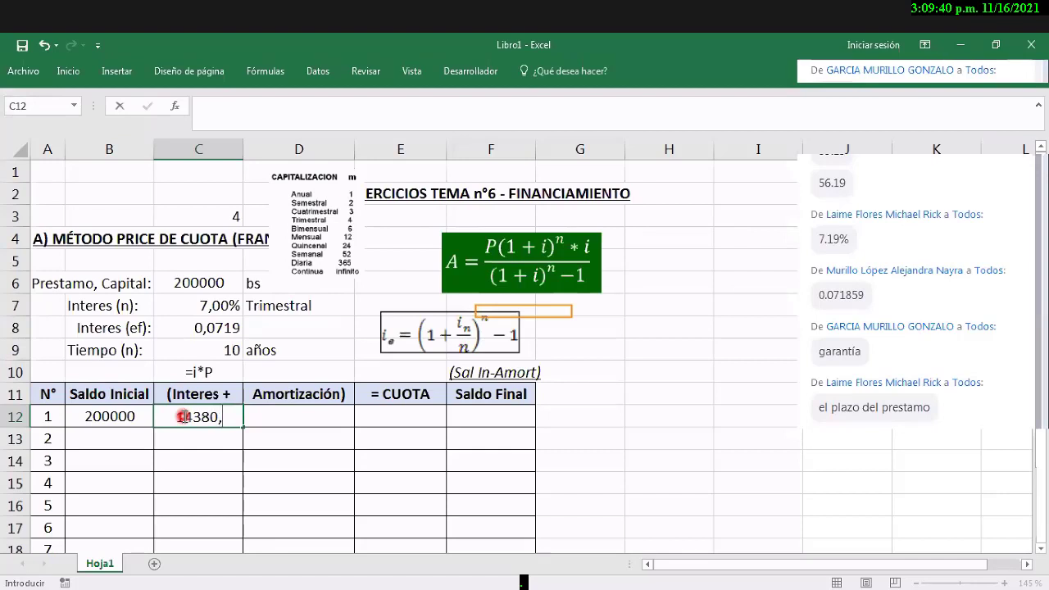
pyautogui.write(',00')
pyautogui.press('Return')
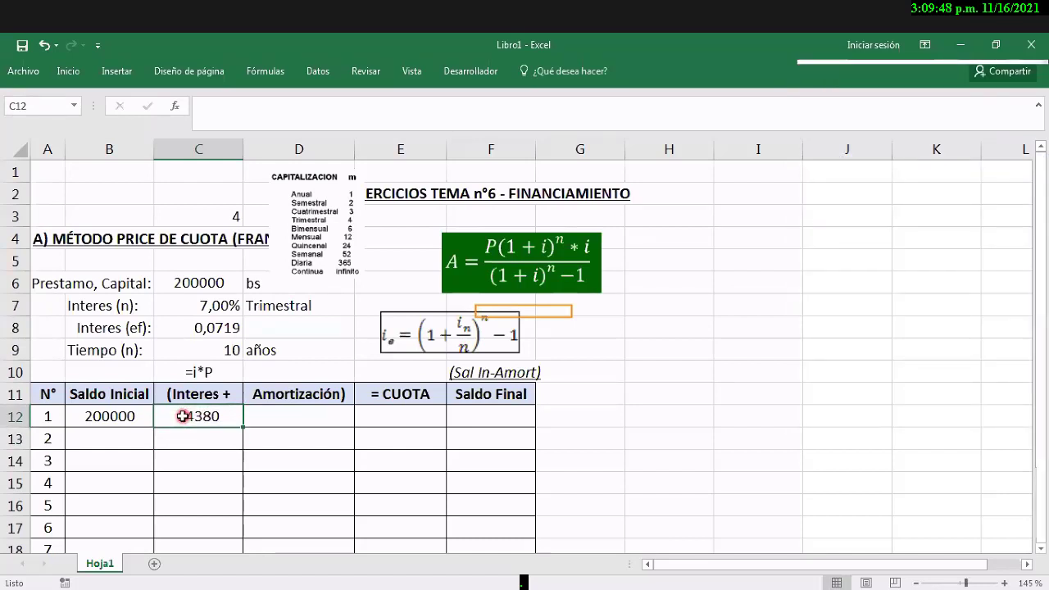
pyautogui.click(181, 416)
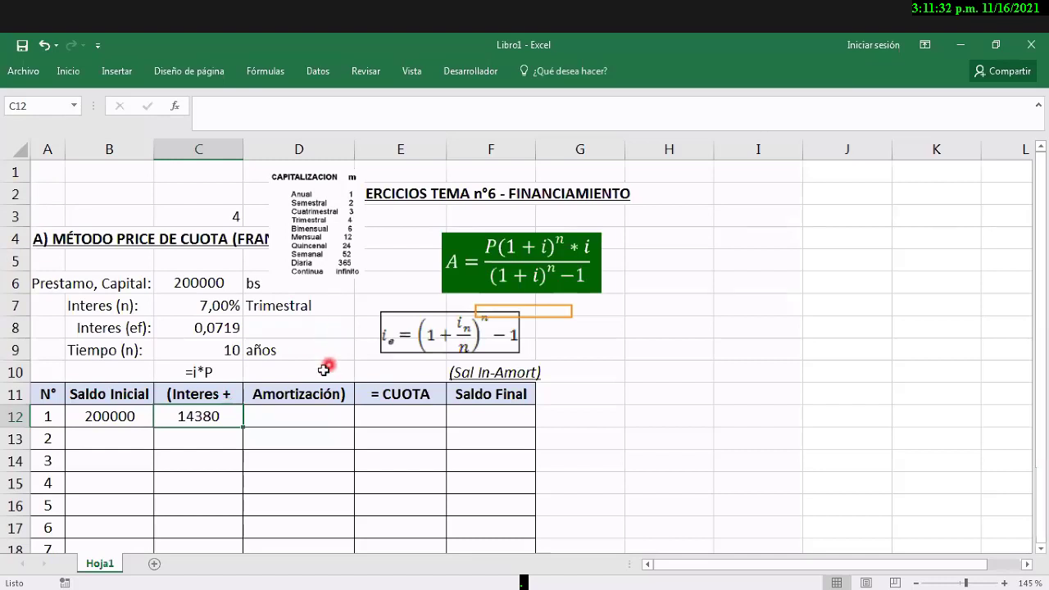
pyautogui.click(139, 420)
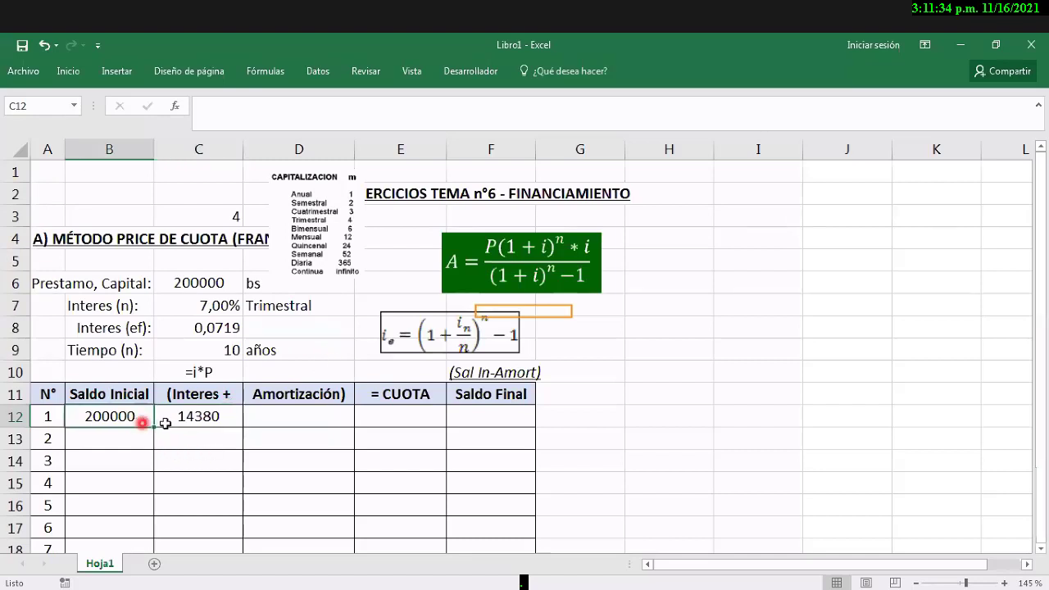
pyautogui.click(202, 418)
pyautogui.press('Down')
pyautogui.press('Down')
pyautogui.press('Down')
pyautogui.press('Down')
pyautogui.press('Down')
pyautogui.press('Down')
pyautogui.press('Down')
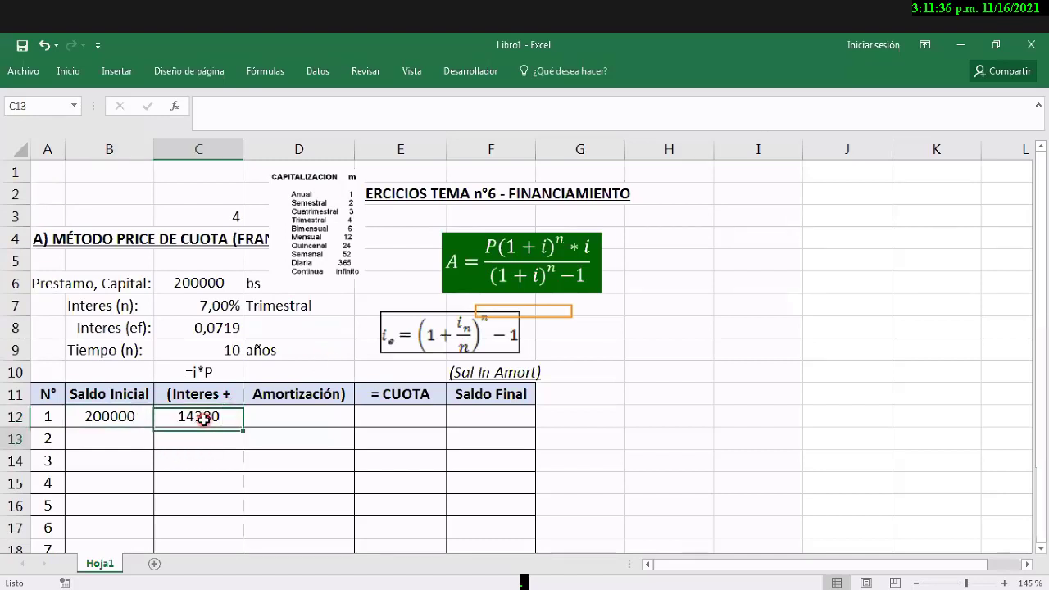
pyautogui.press('Down')
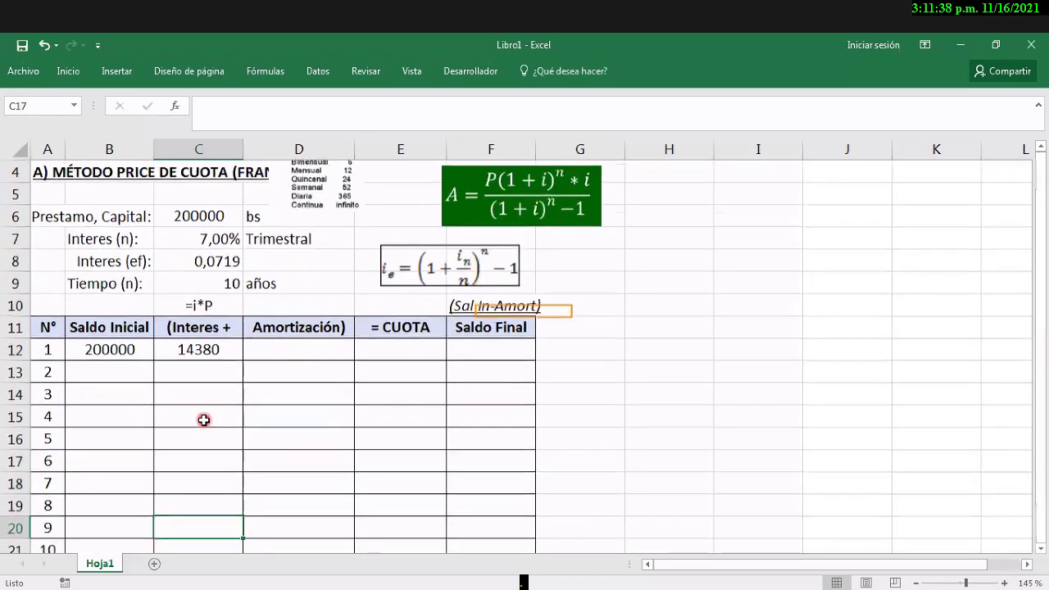
pyautogui.press('Down')
pyautogui.press('Down')
pyautogui.press('Down')
pyautogui.press('Up')
pyautogui.press('Up')
pyautogui.press('Up')
pyautogui.press('Right')
pyautogui.press('Down')
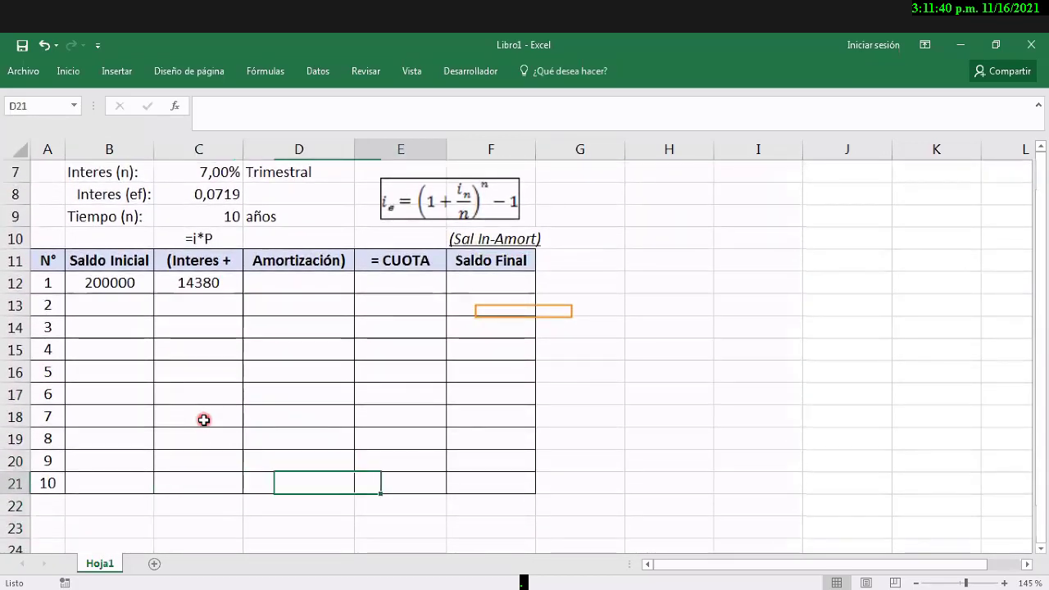
pyautogui.press('Right')
pyautogui.press('Right')
pyautogui.press('Right')
pyautogui.press('Left')
pyautogui.press('Left')
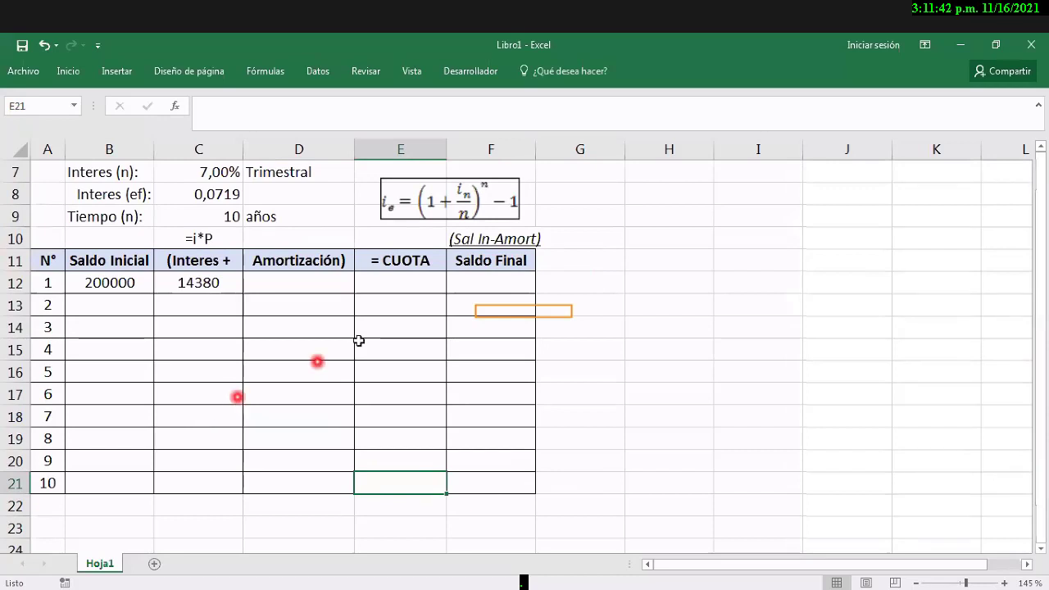
# Step: Enter ??? in D12 as a placeholder for the first period's amortization
pyautogui.click(292, 286)
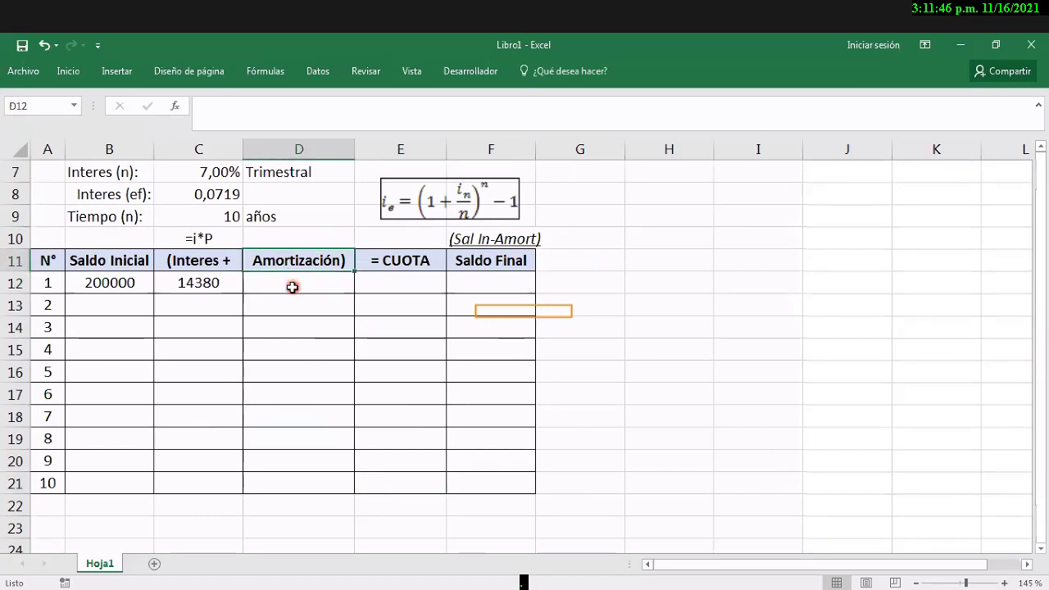
pyautogui.scroll(1, 292, 287)
pyautogui.scroll(1, 292, 287)
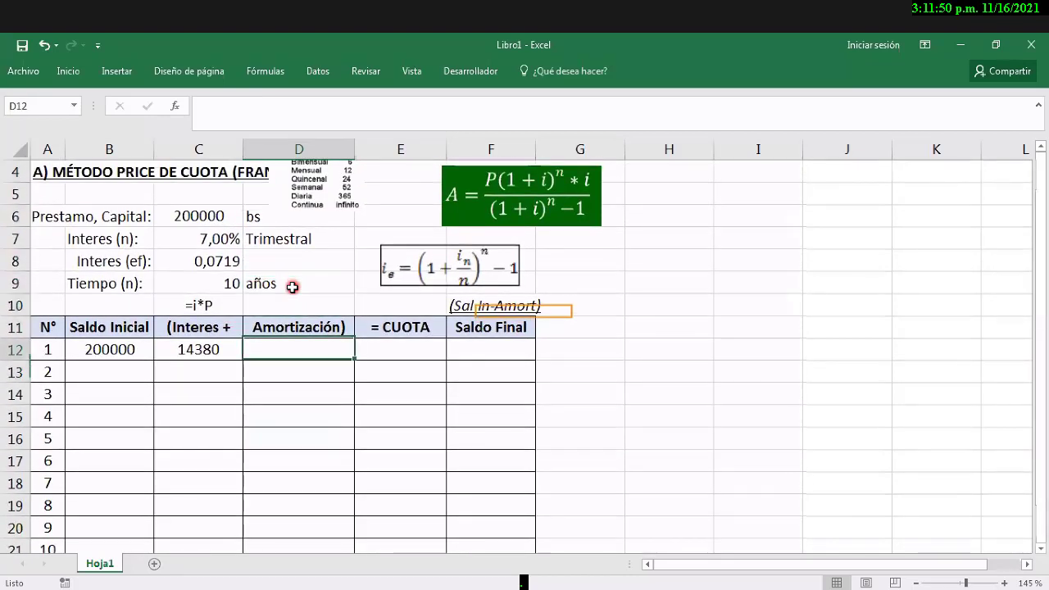
pyautogui.write('======')
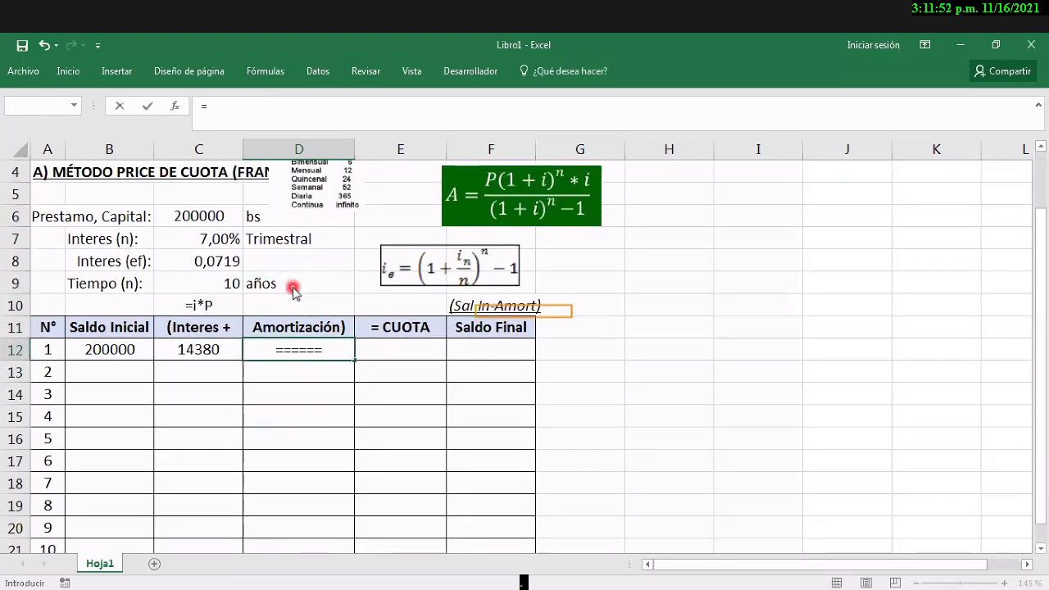
pyautogui.press('Return')
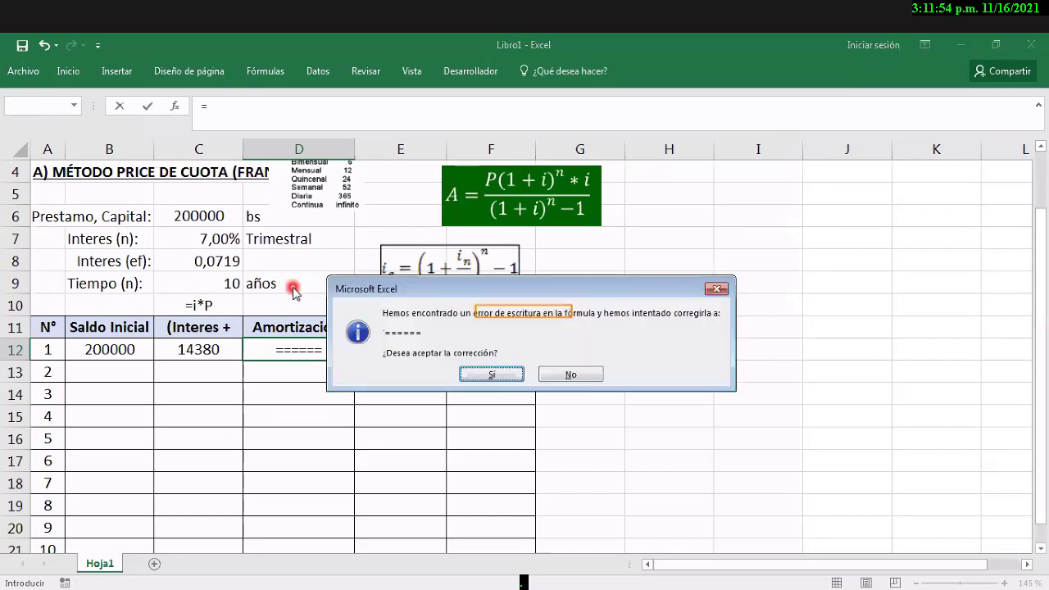
pyautogui.press('Return')
pyautogui.press('Return')
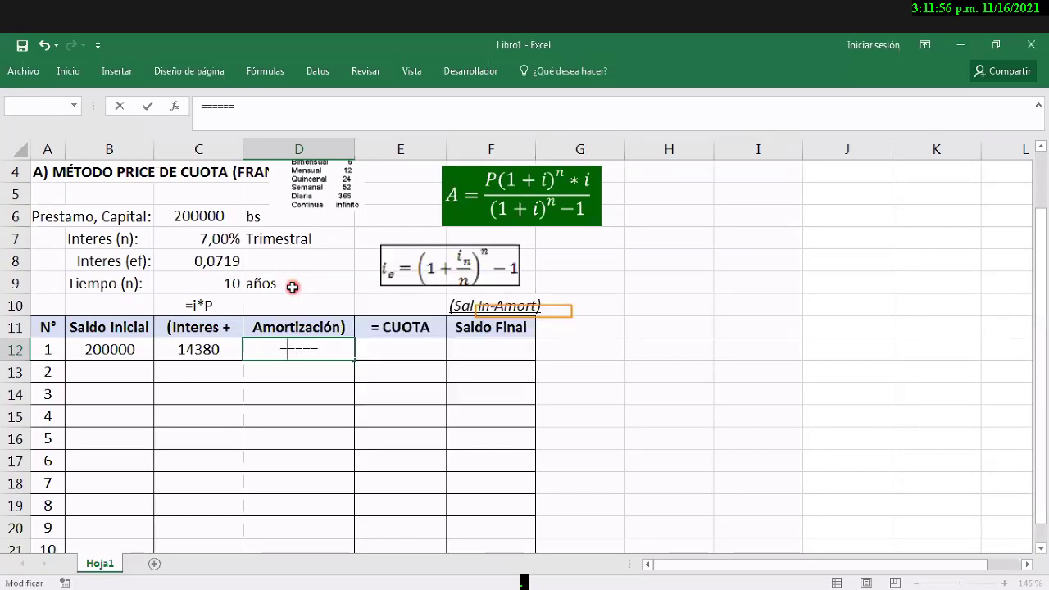
pyautogui.write('=')
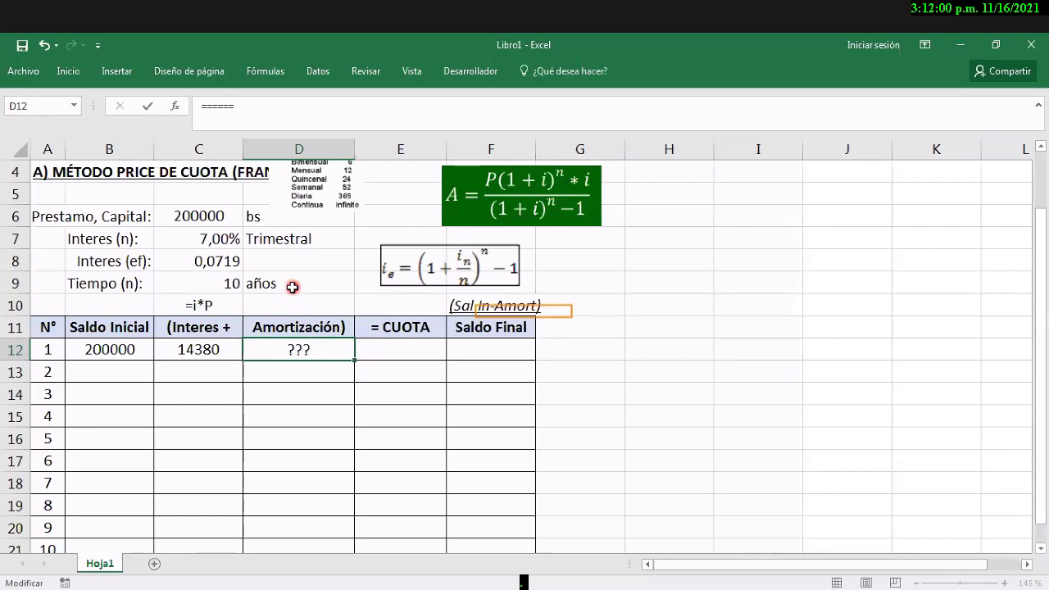
pyautogui.press('Escape')
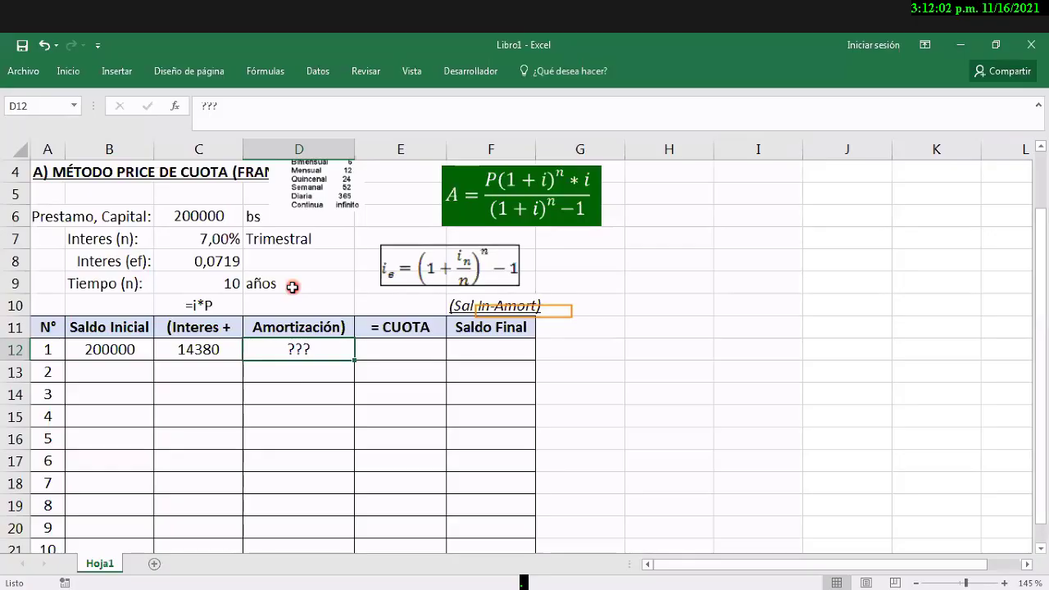
pyautogui.press('Up')
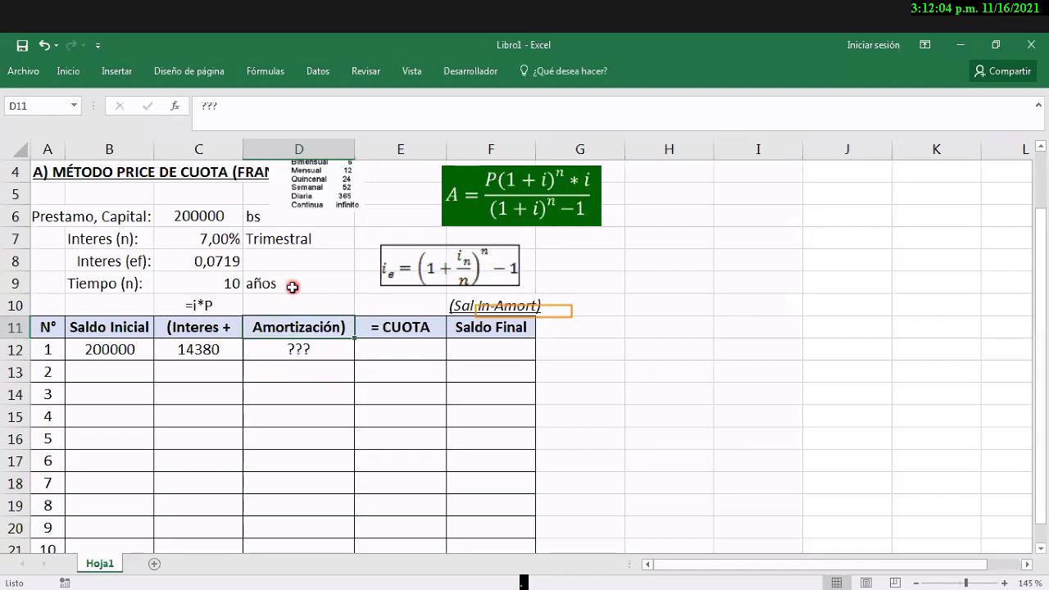
pyautogui.press('Up')
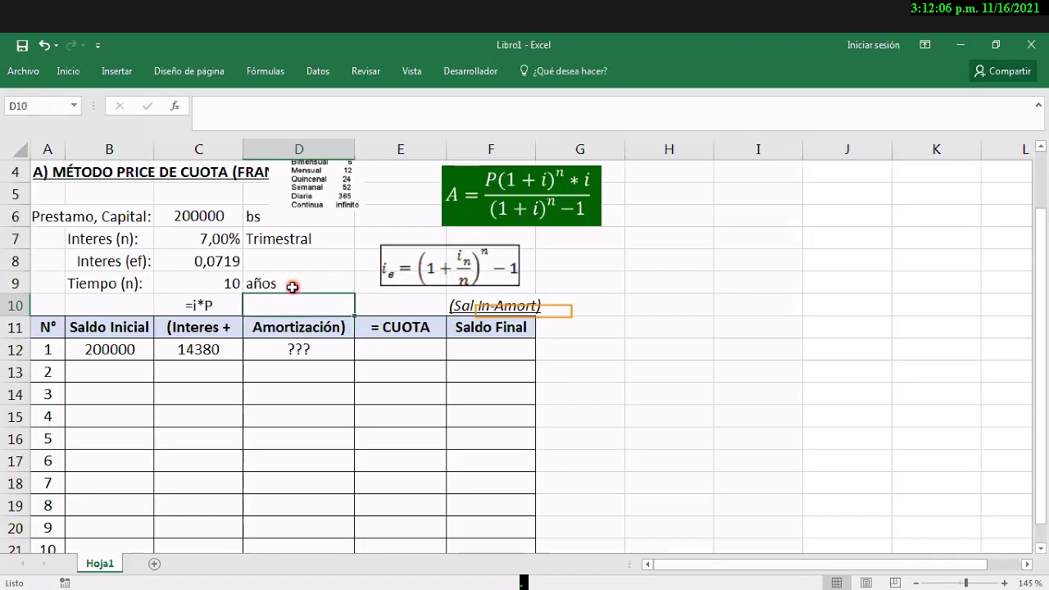
pyautogui.press('Right')
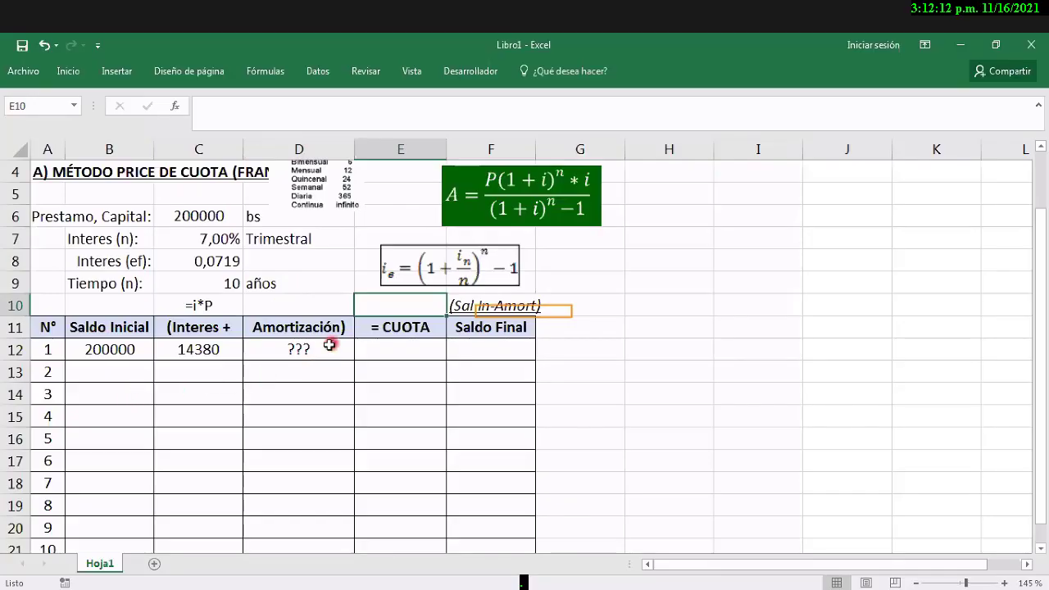
pyautogui.click(525, 283)
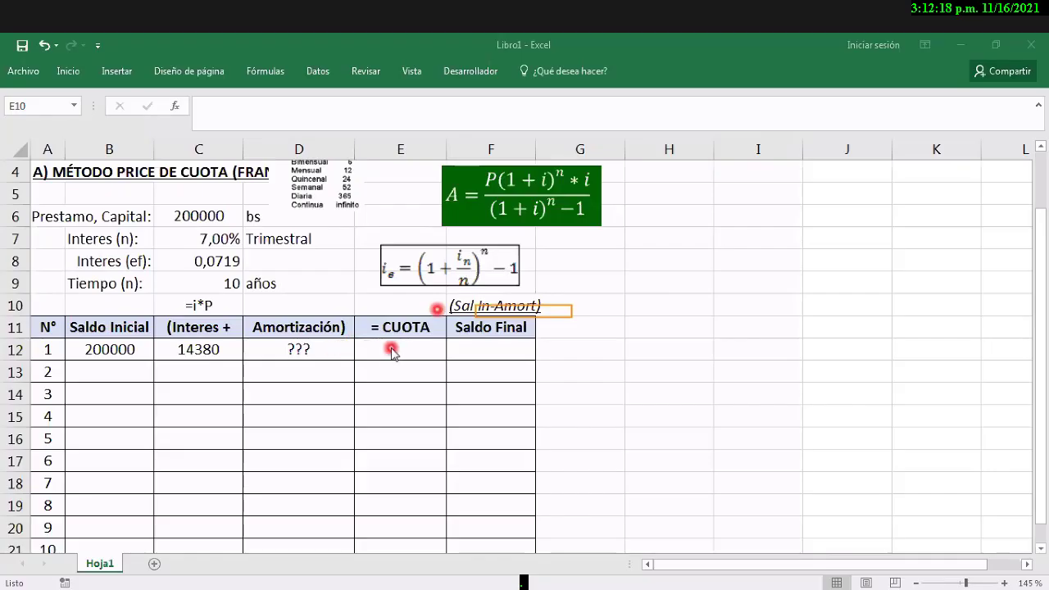
pyautogui.click(344, 349)
pyautogui.click(389, 352)
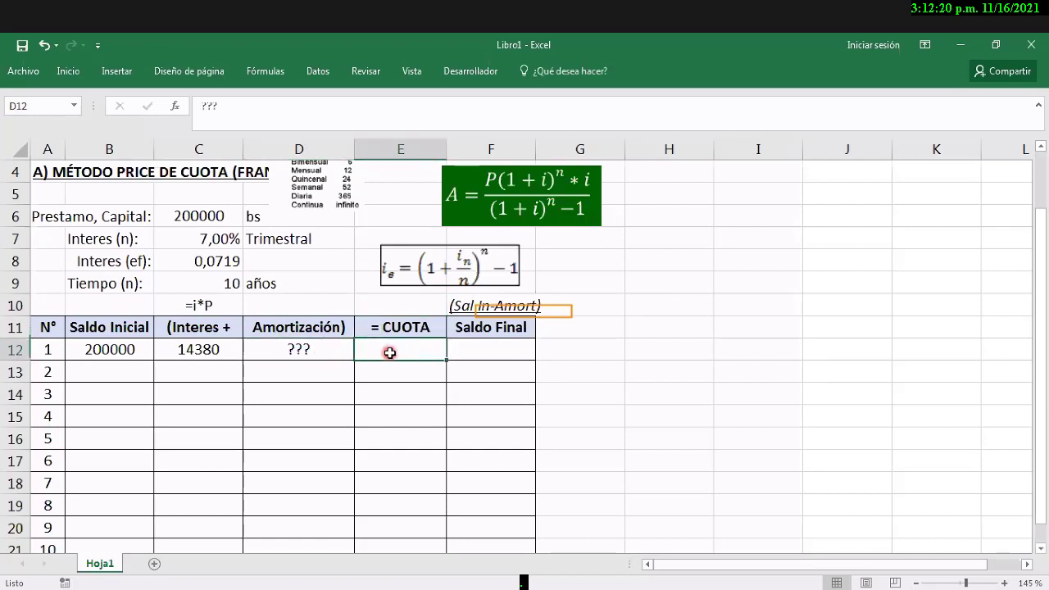
pyautogui.click(309, 344)
pyautogui.click(395, 344)
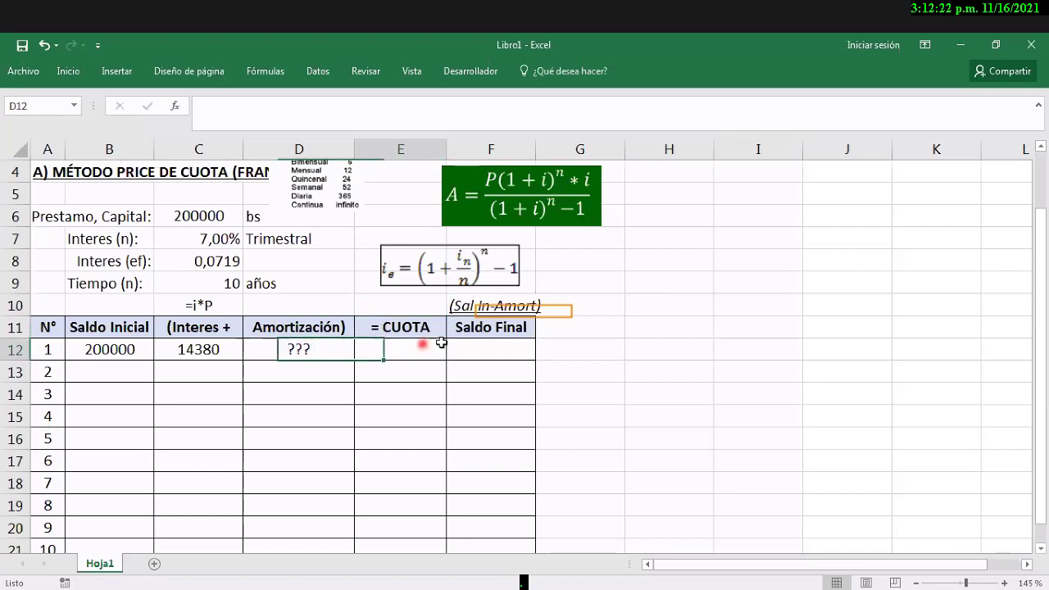
pyautogui.click(461, 345)
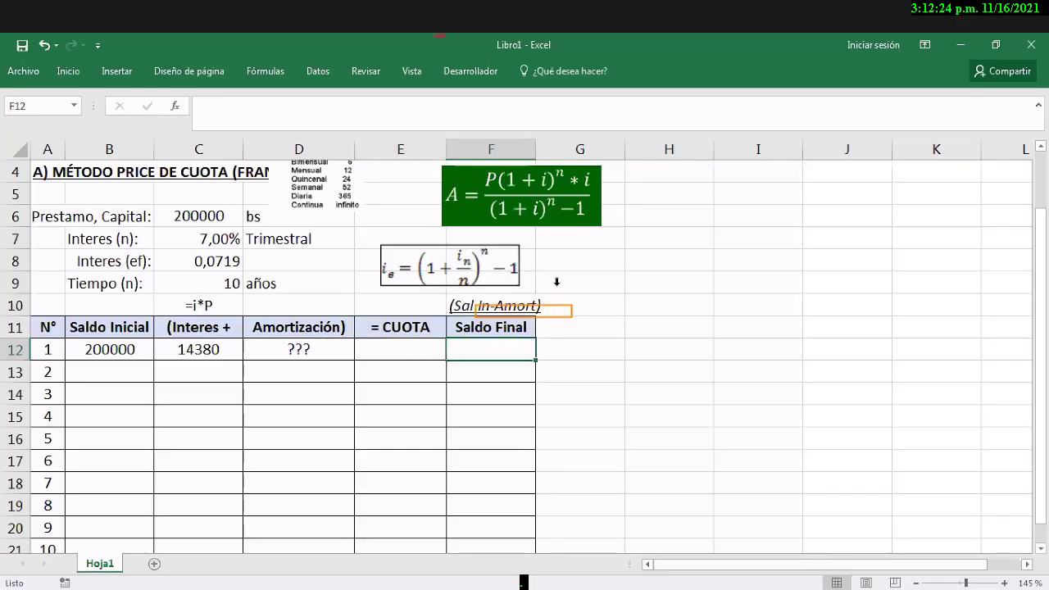
pyautogui.moveTo(543, 253); pyautogui.dragTo(548, 346)
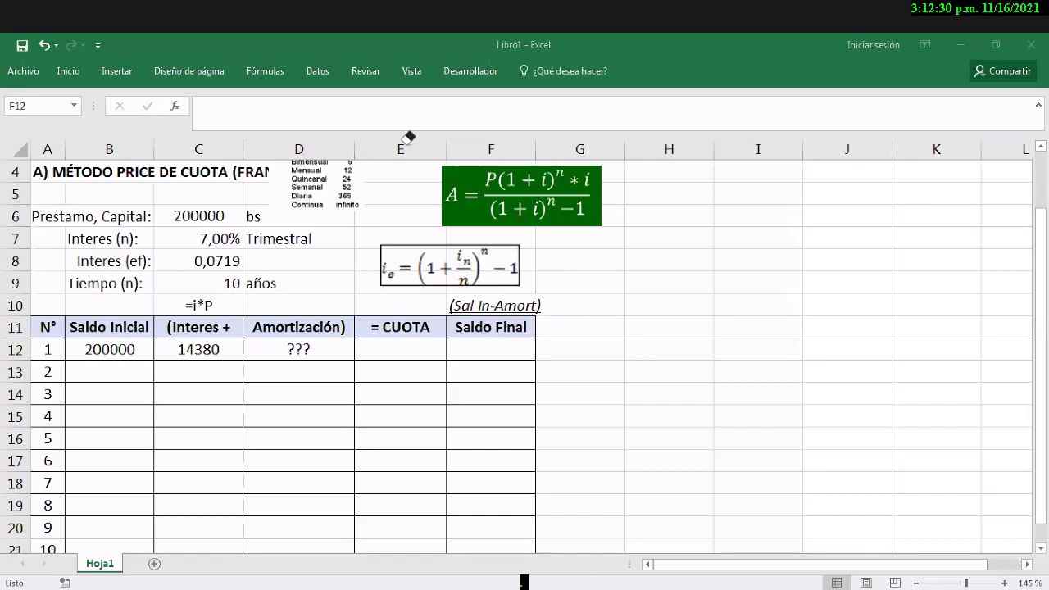
pyautogui.click(373, 301)
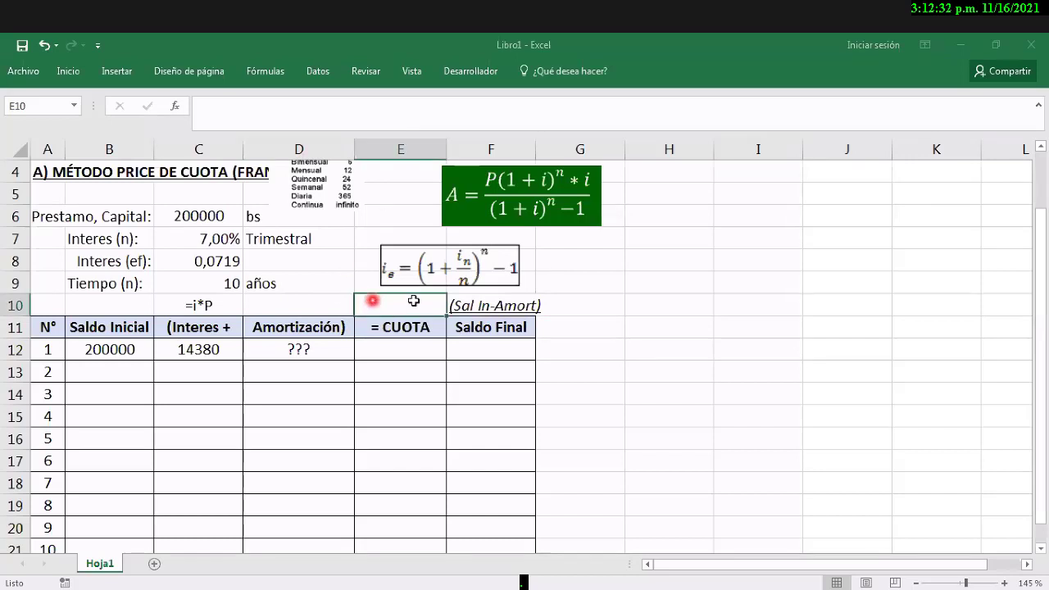
# Step: Draw an arrow from the CUOTA header in E11 to the green annuity formula and deselect it
pyautogui.click(392, 348)
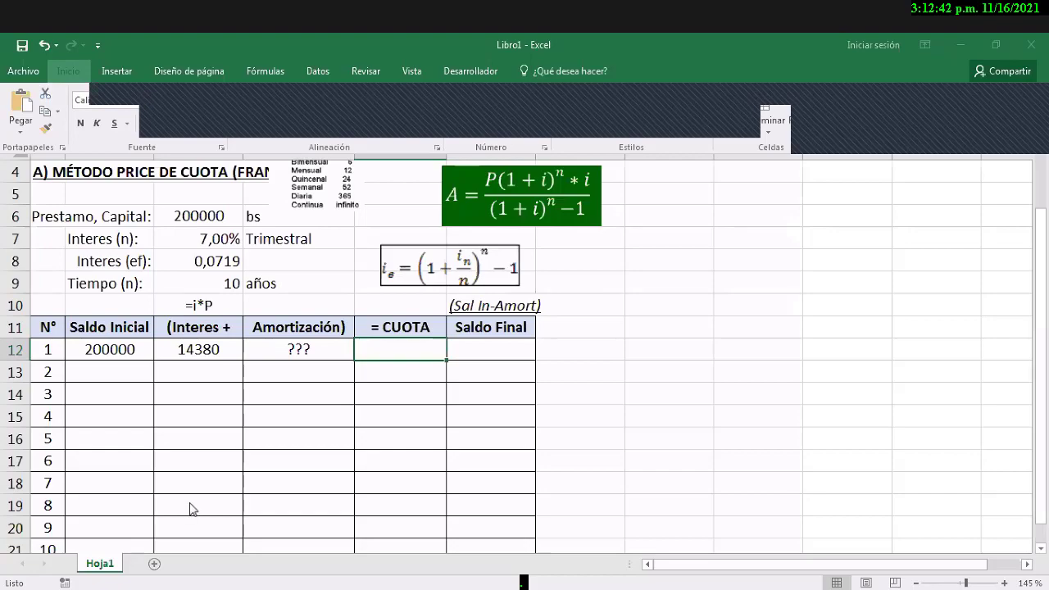
pyautogui.click(74, 71)
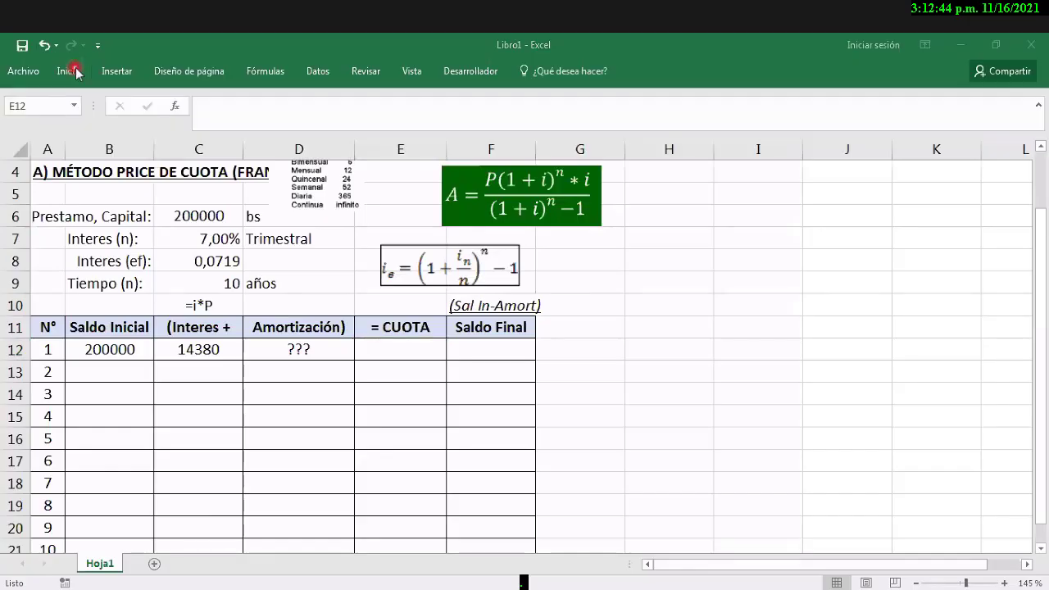
pyautogui.click(116, 71)
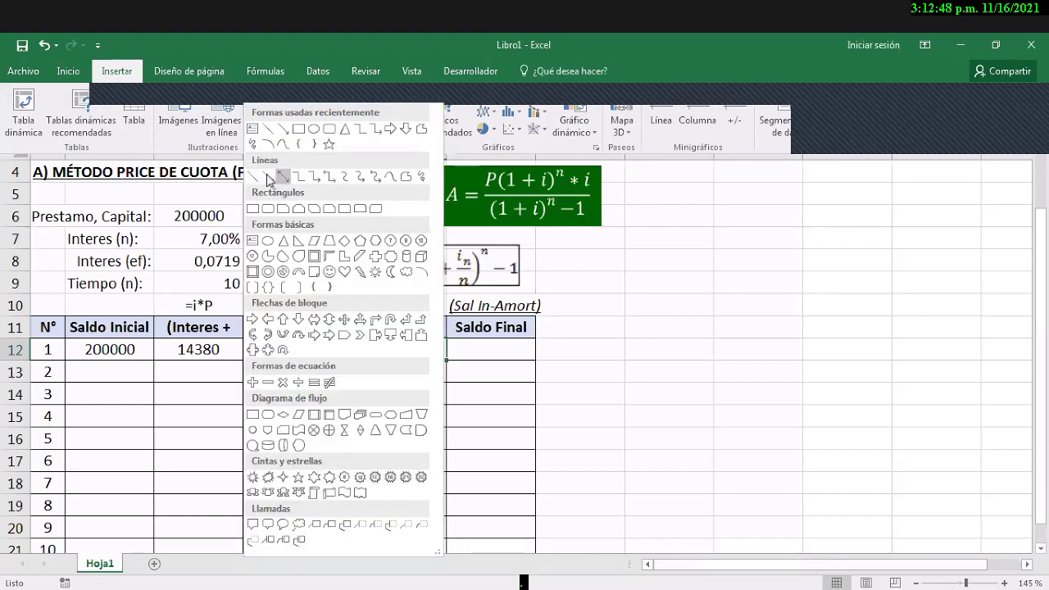
pyautogui.click(268, 175)
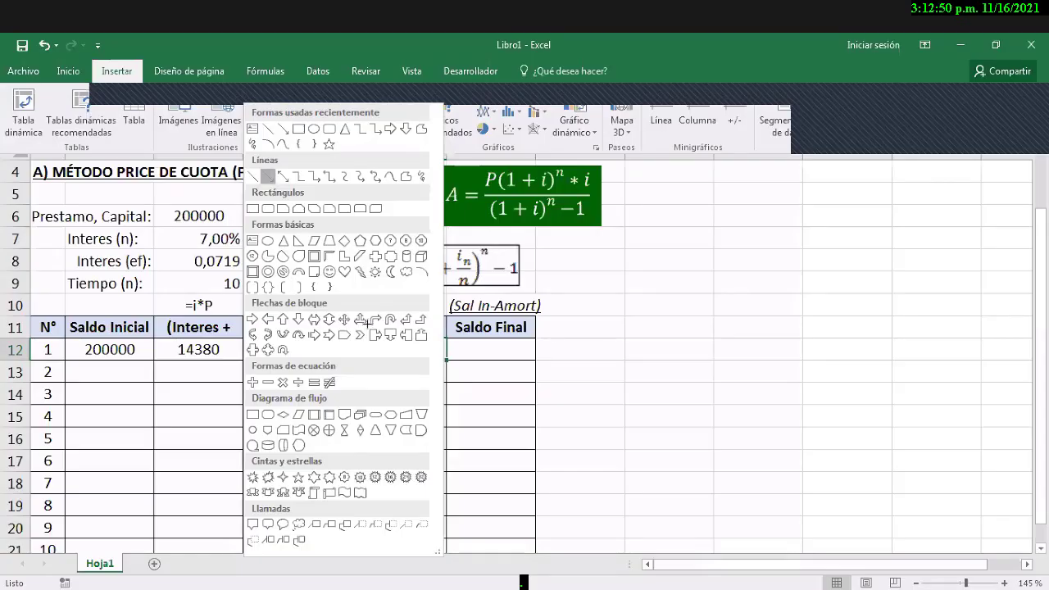
pyautogui.moveTo(396, 237)
pyautogui.mouseDown()
pyautogui.moveTo(421, 194)
pyautogui.moveTo(430, 206)
pyautogui.mouseUp()
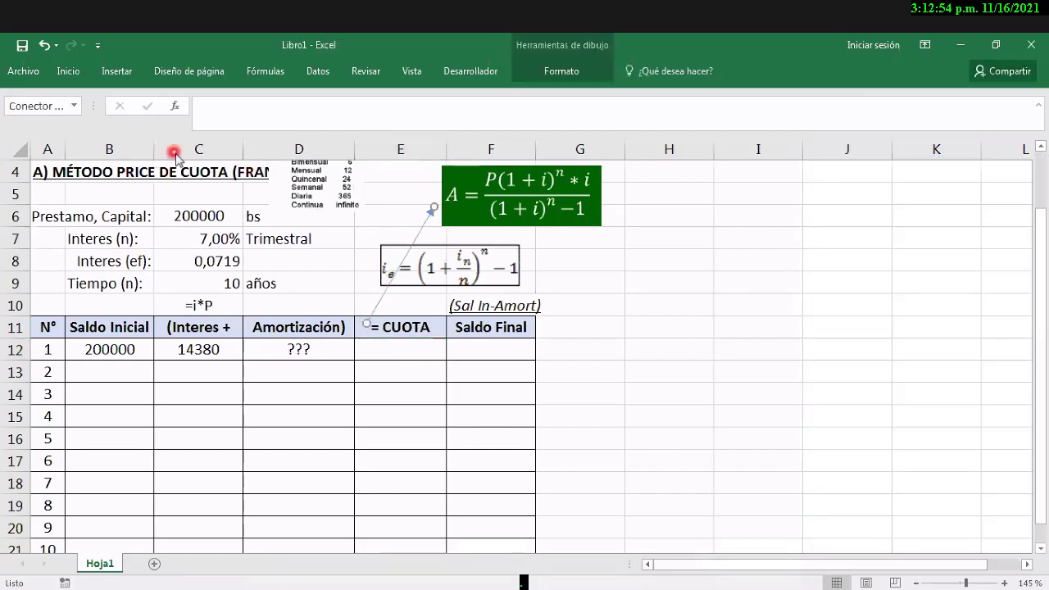
pyautogui.click(72, 72)
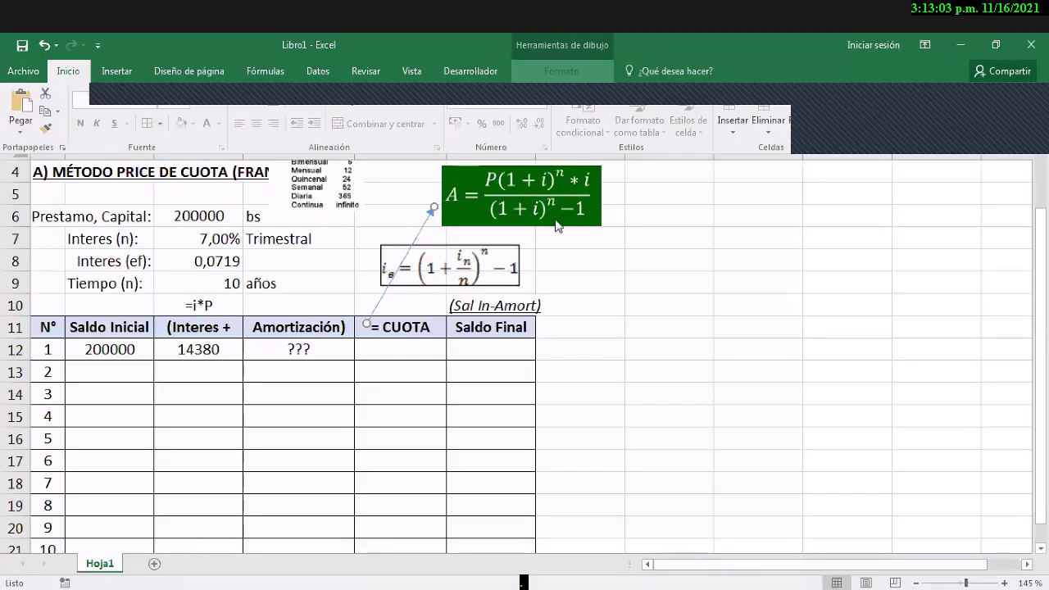
pyautogui.click(528, 411)
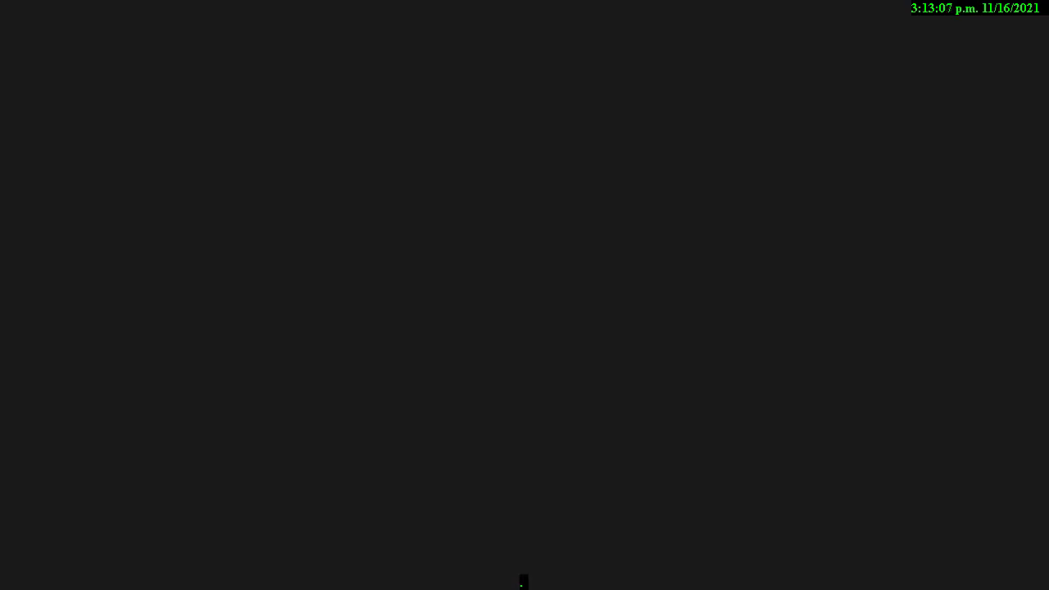
pyautogui.click(518, 110)
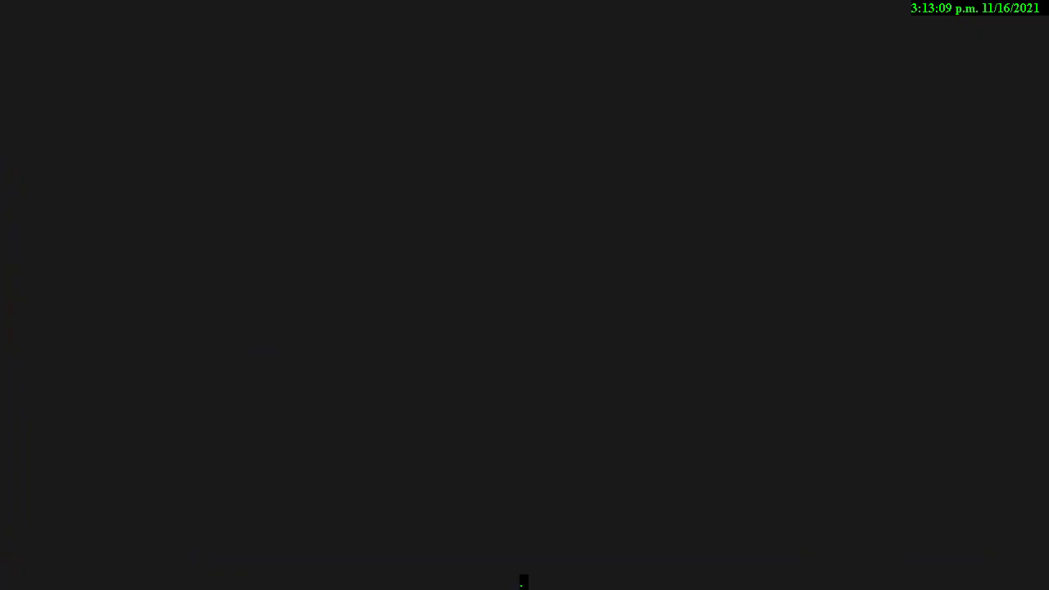
pyautogui.click(573, 119)
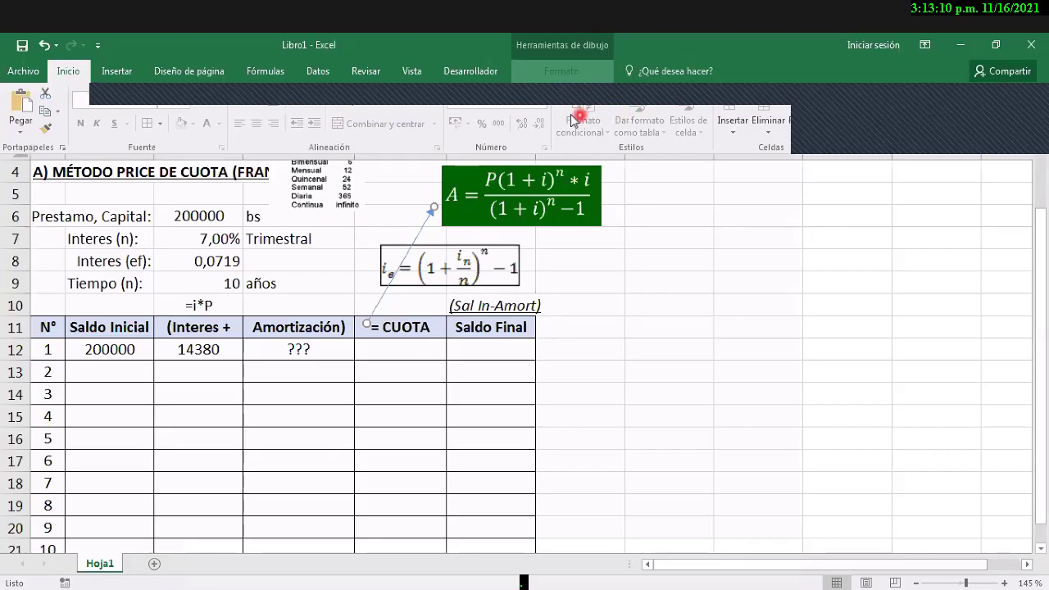
pyautogui.click(576, 233)
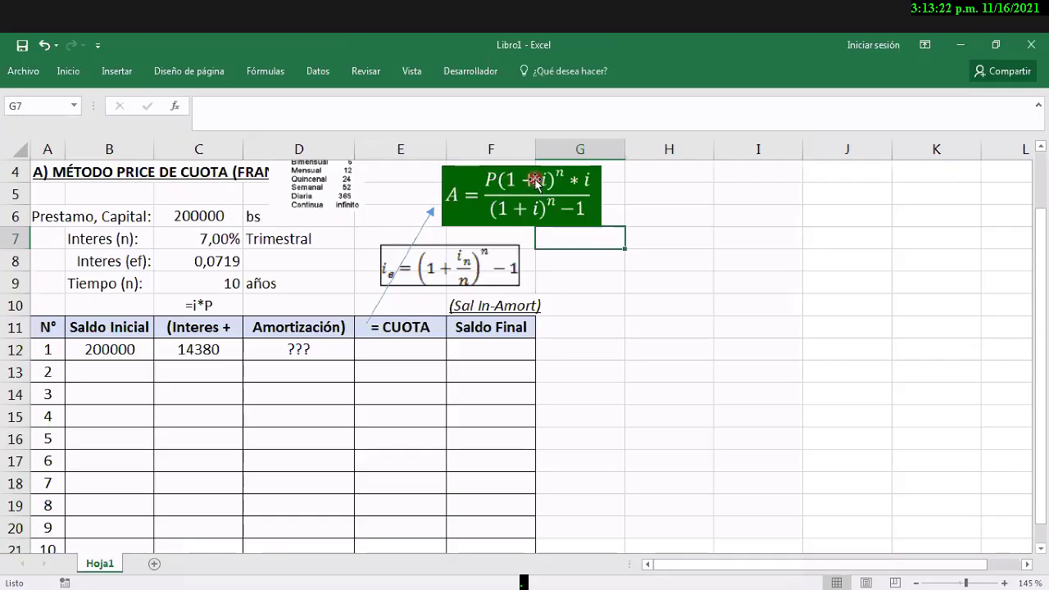
# Step: Review the effective interest in C8, the period numbers in column A, the annuity formula and the first period's amortization and quota cells
pyautogui.click(191, 262)
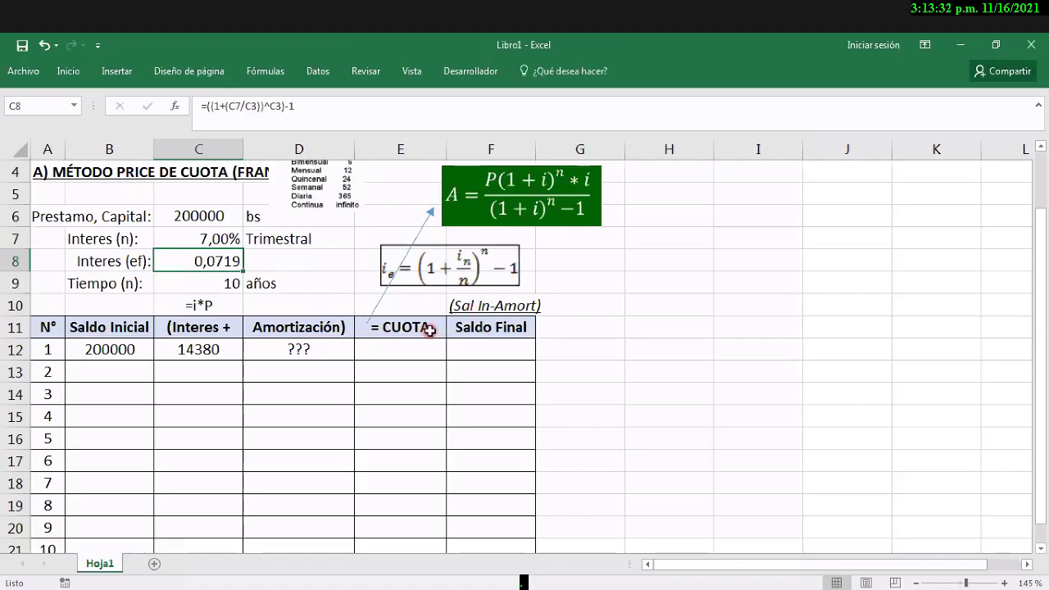
pyautogui.scroll(-3, 131, 432)
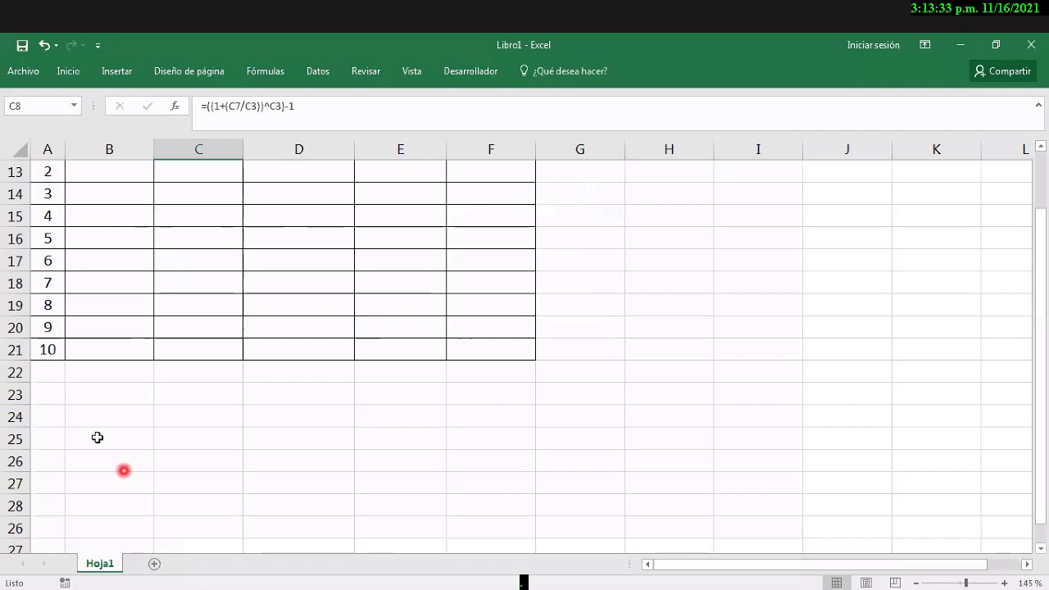
pyautogui.click(54, 351)
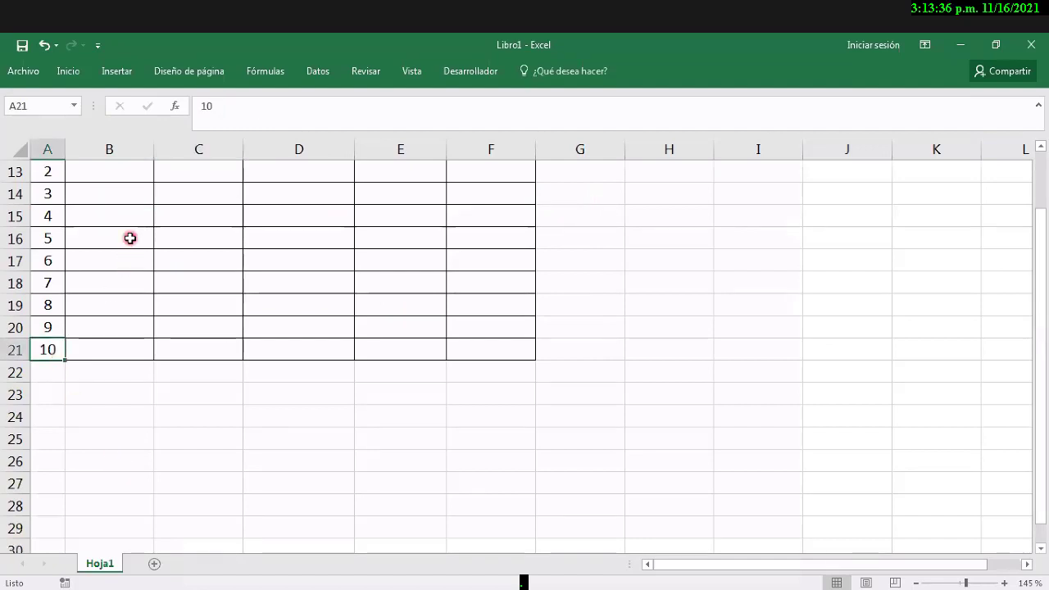
pyautogui.scroll(4, 131, 238)
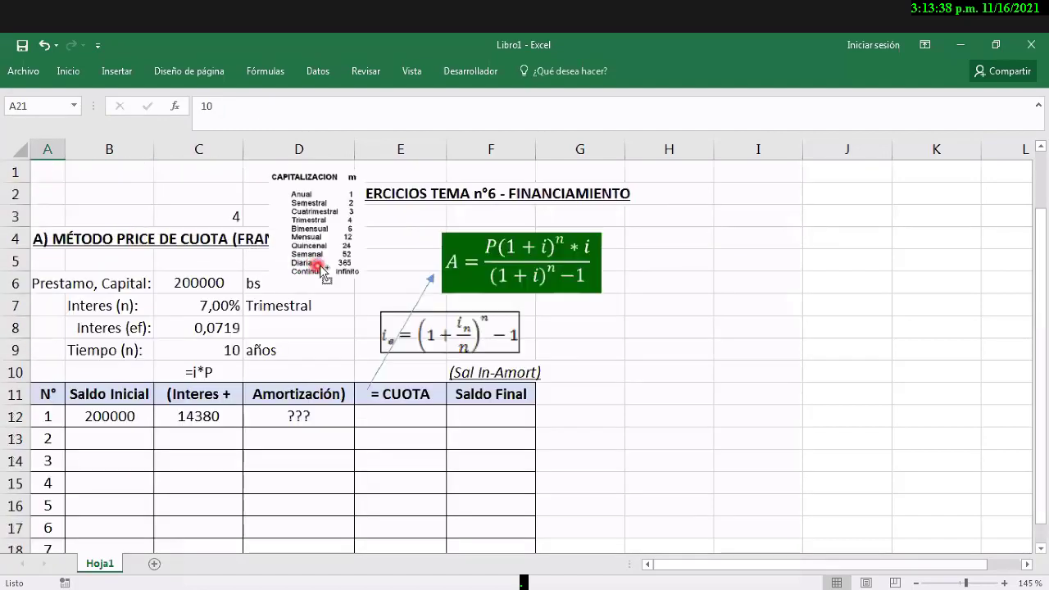
pyautogui.keyDown('ctrl'); pyautogui.scroll(-1, 459, 271); pyautogui.keyUp('ctrl')
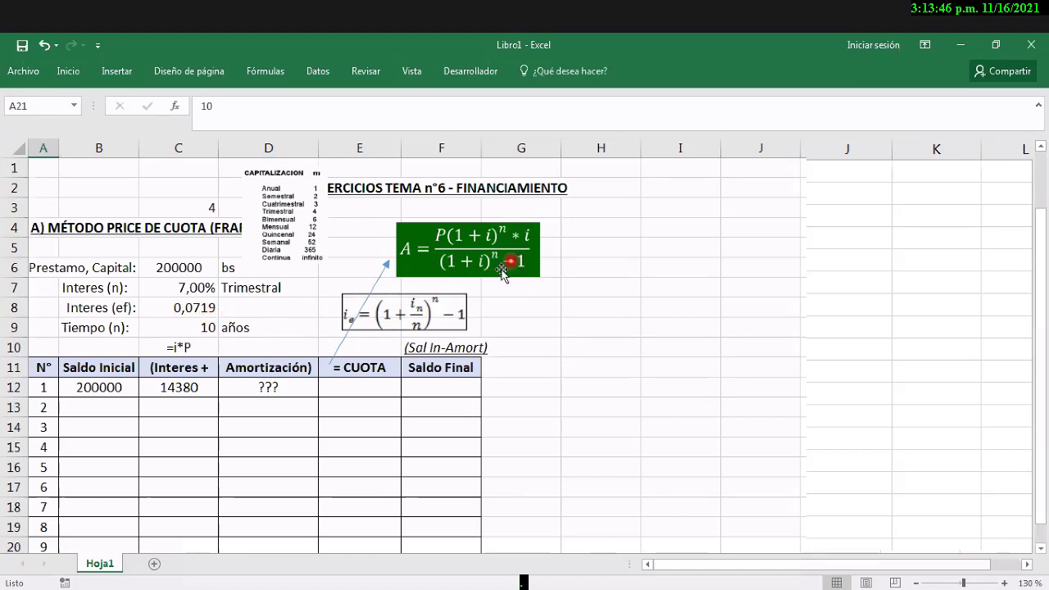
pyautogui.click(365, 388)
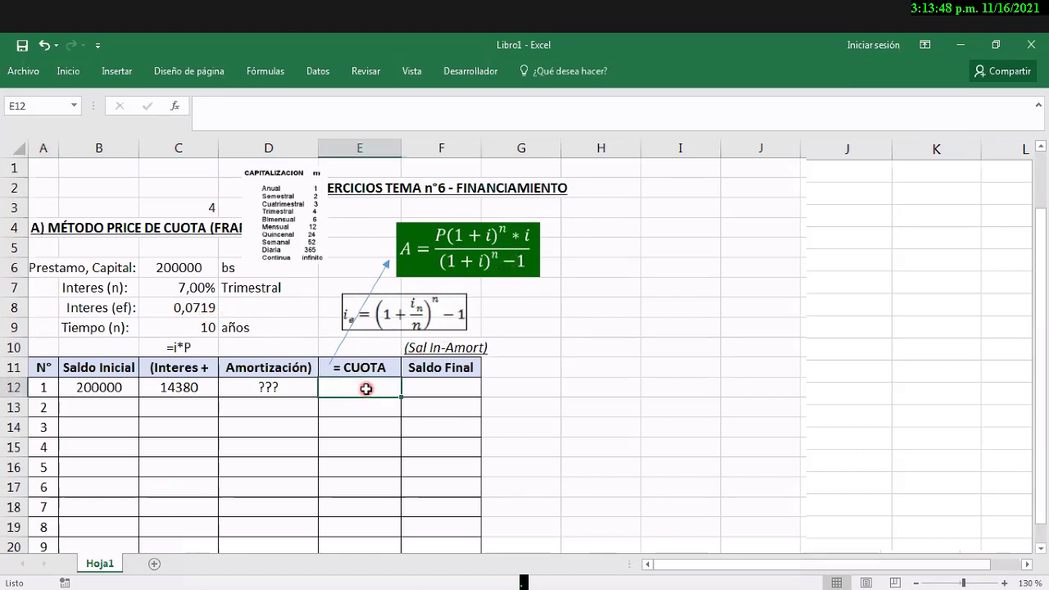
pyautogui.click(365, 390)
pyautogui.click(546, 327)
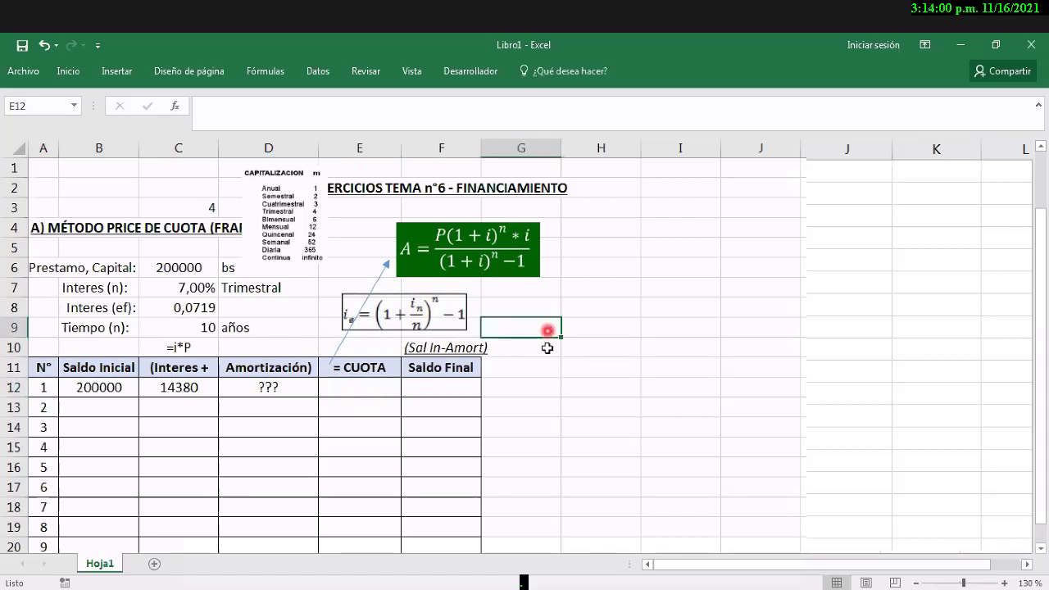
pyautogui.click(361, 386)
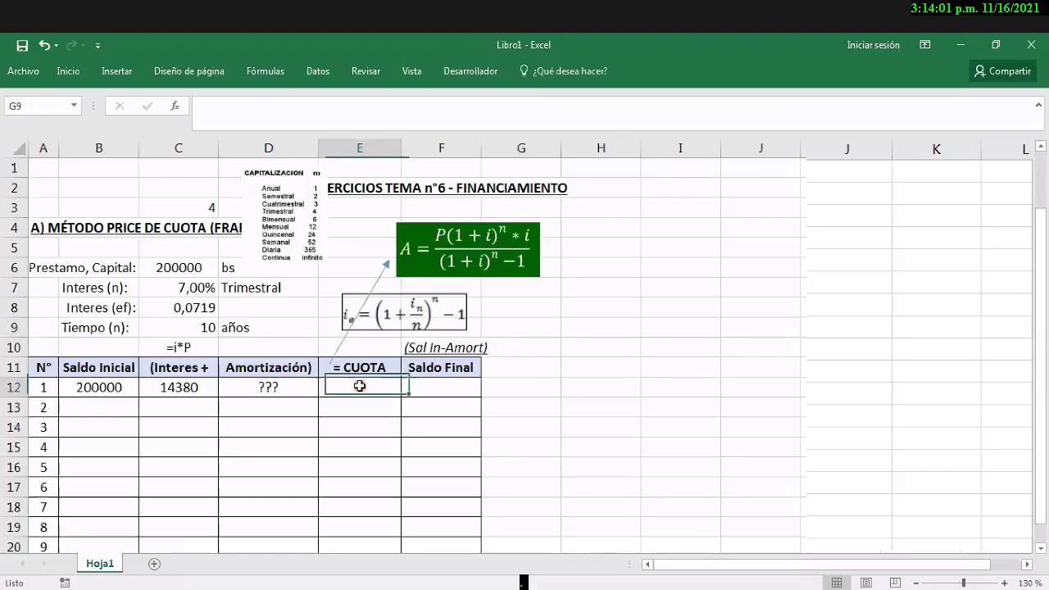
pyautogui.click(297, 392)
pyautogui.click(341, 388)
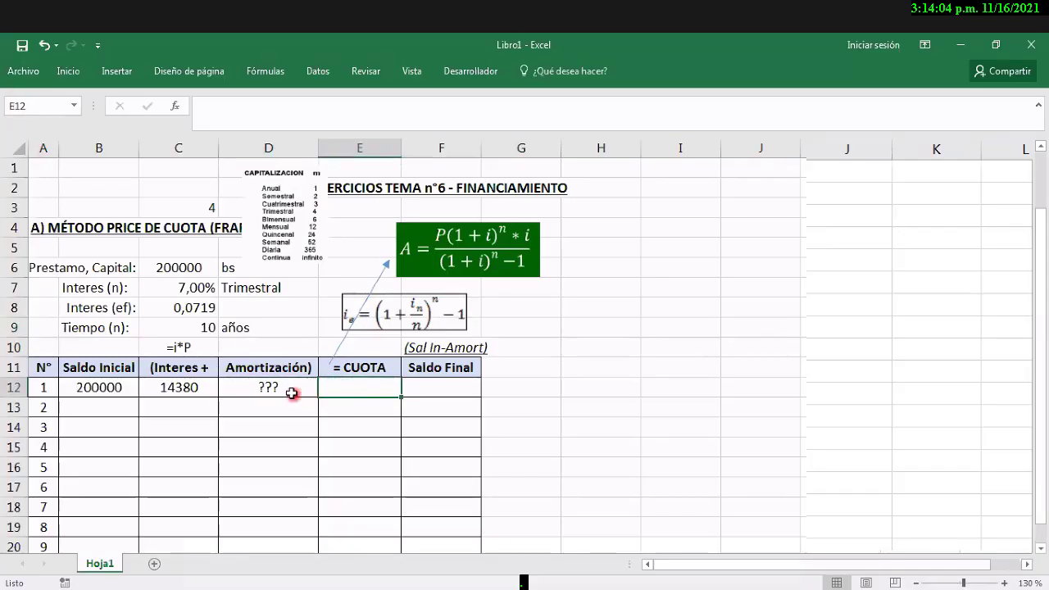
pyautogui.click(289, 391)
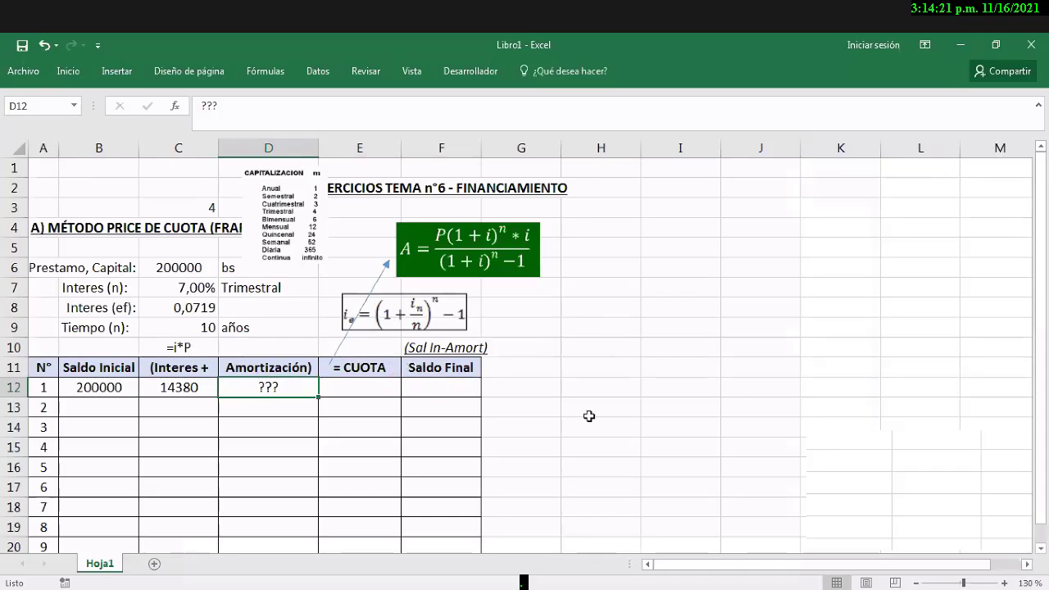
# Step: Enter 68027,07 as the first period's quota in E12
pyautogui.click(362, 392)
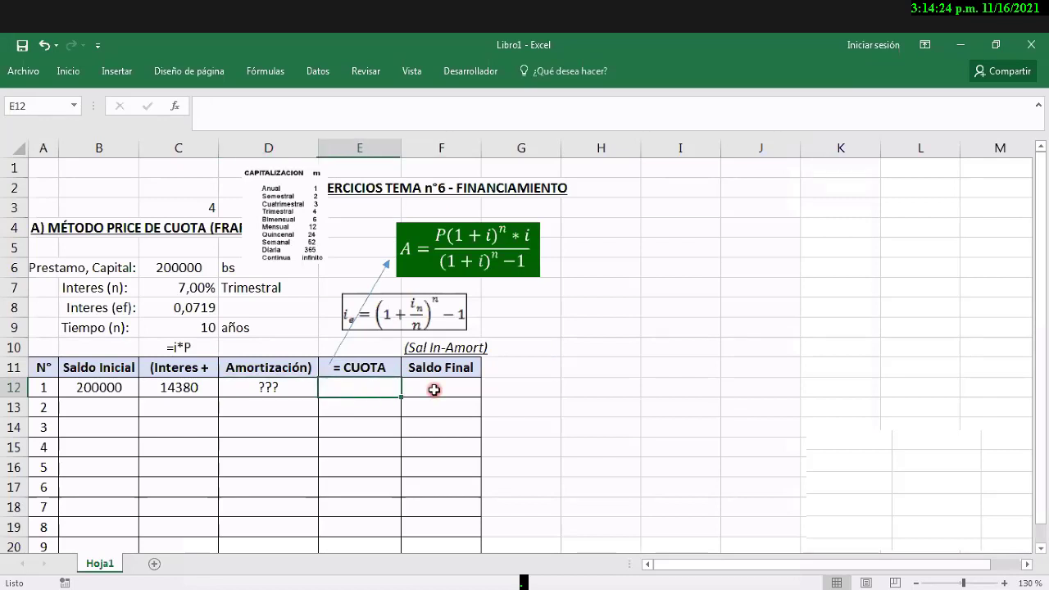
pyautogui.write('68')
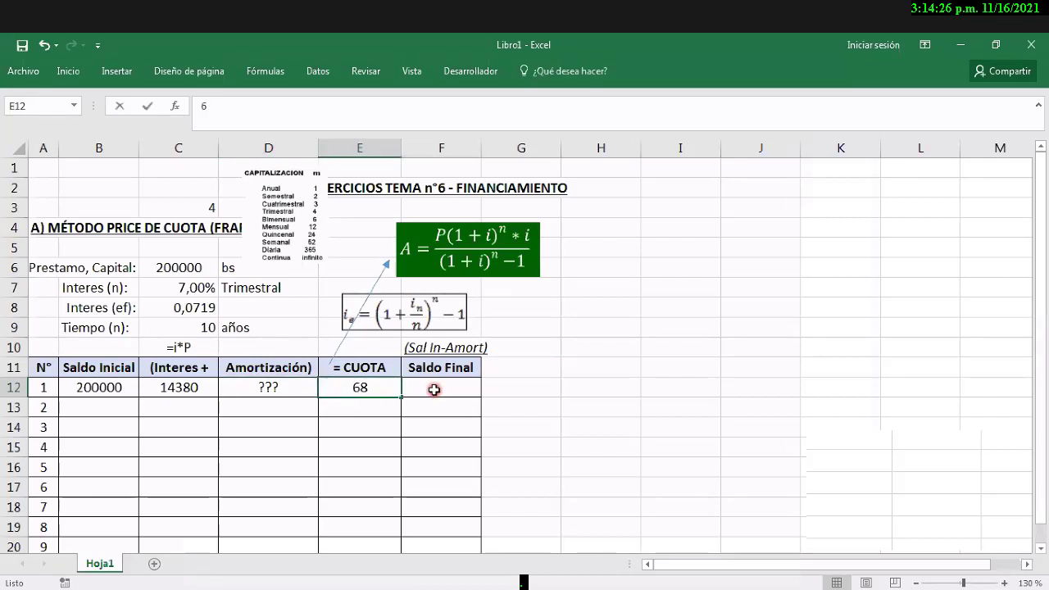
pyautogui.write('027')
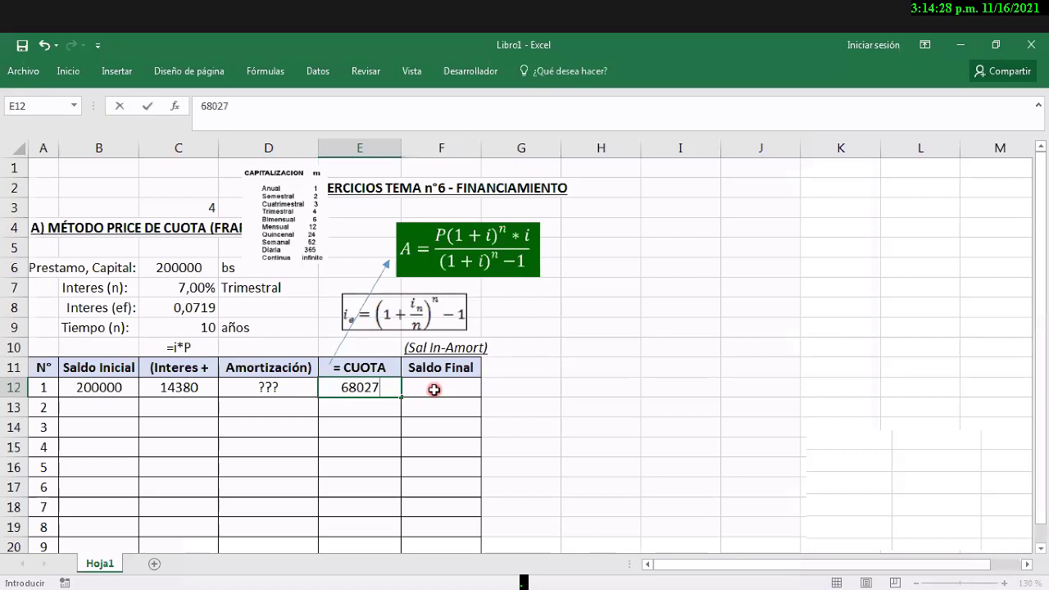
pyautogui.write(',07')
pyautogui.press('Return')
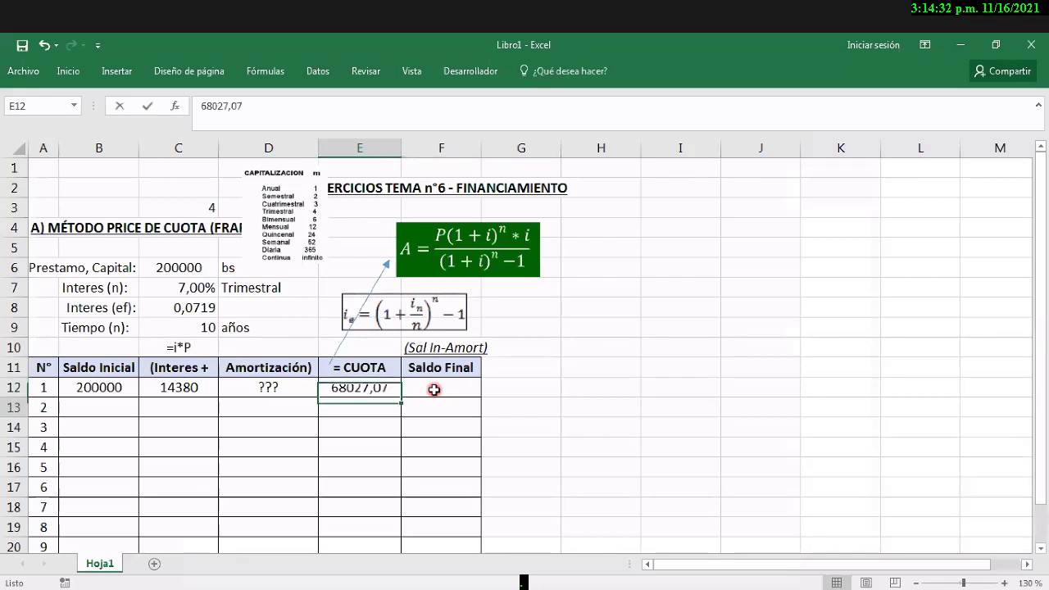
# Step: Replace the first period's quota in E12 with 6802,70
pyautogui.press('Up')
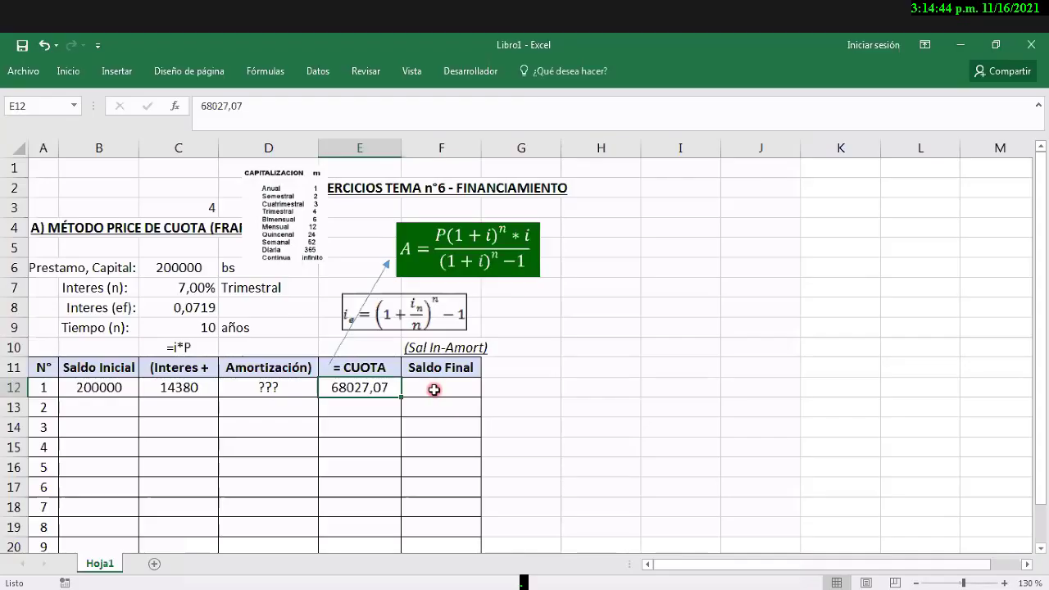
pyautogui.write('6')
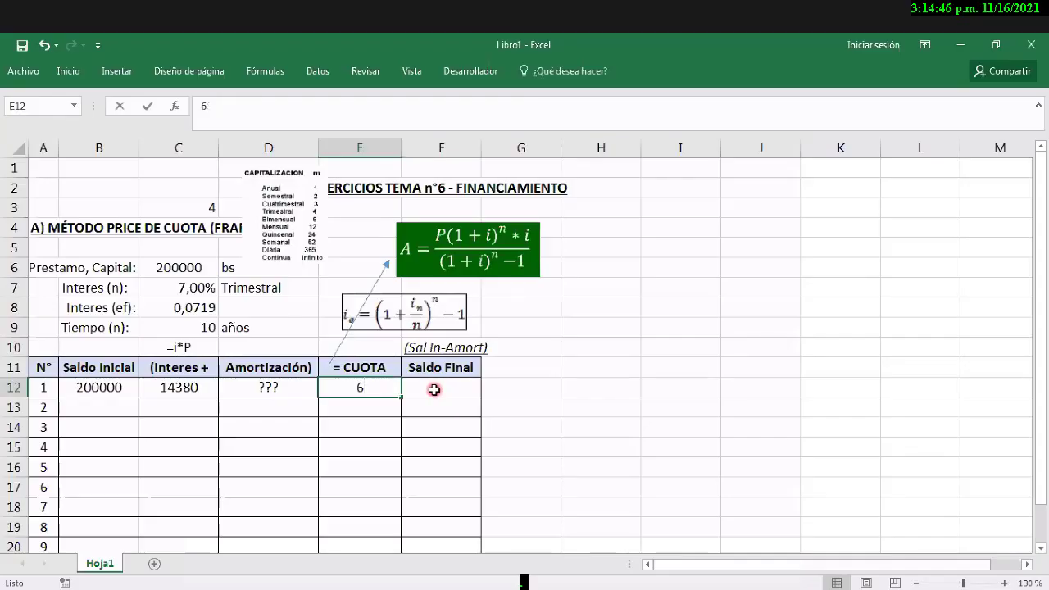
pyautogui.write('802')
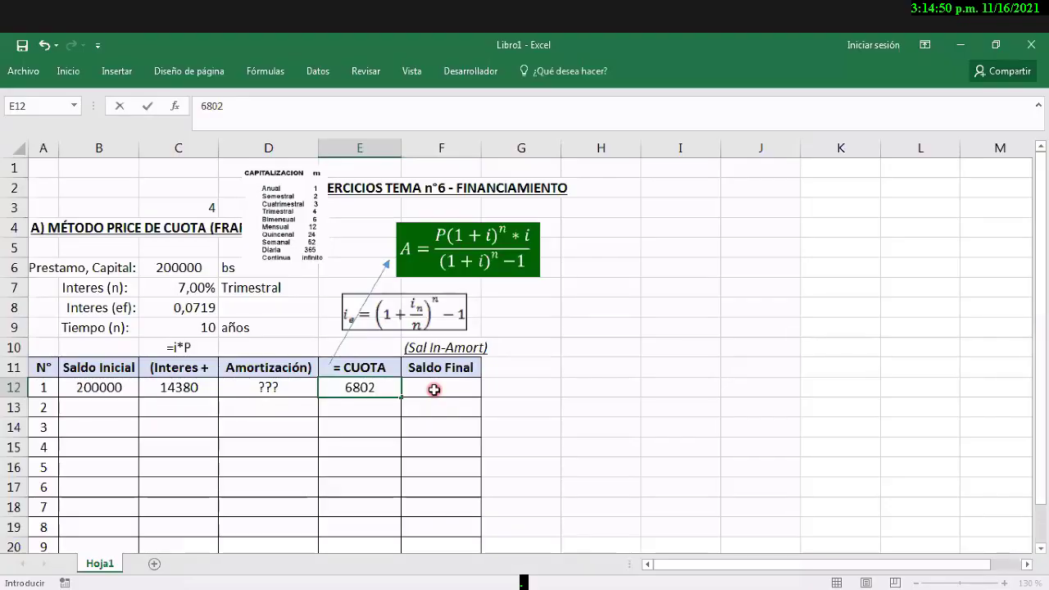
pyautogui.write(',70')
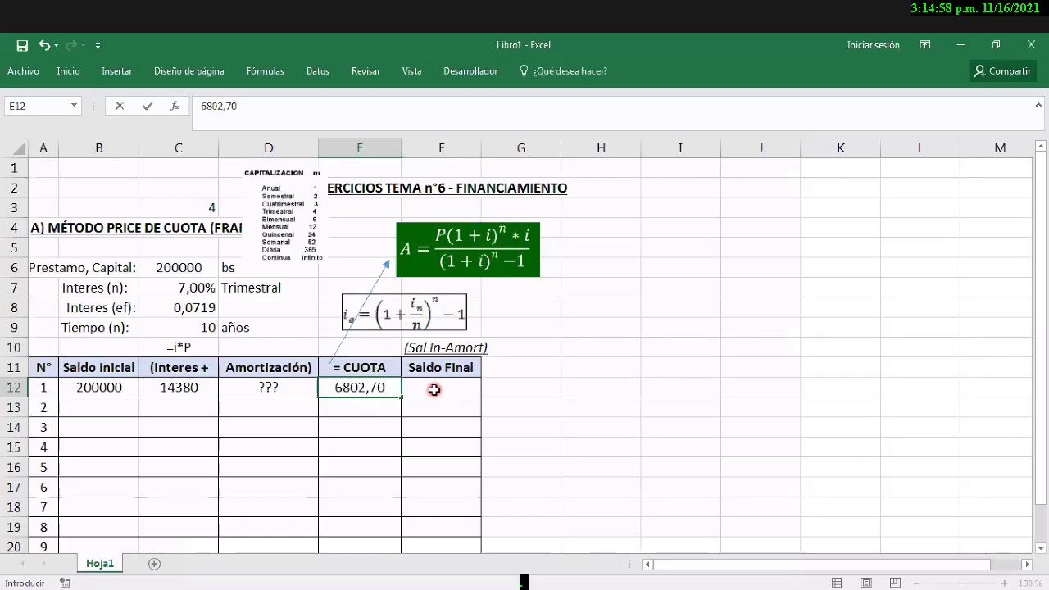
pyautogui.press('Return')
pyautogui.press('Up')
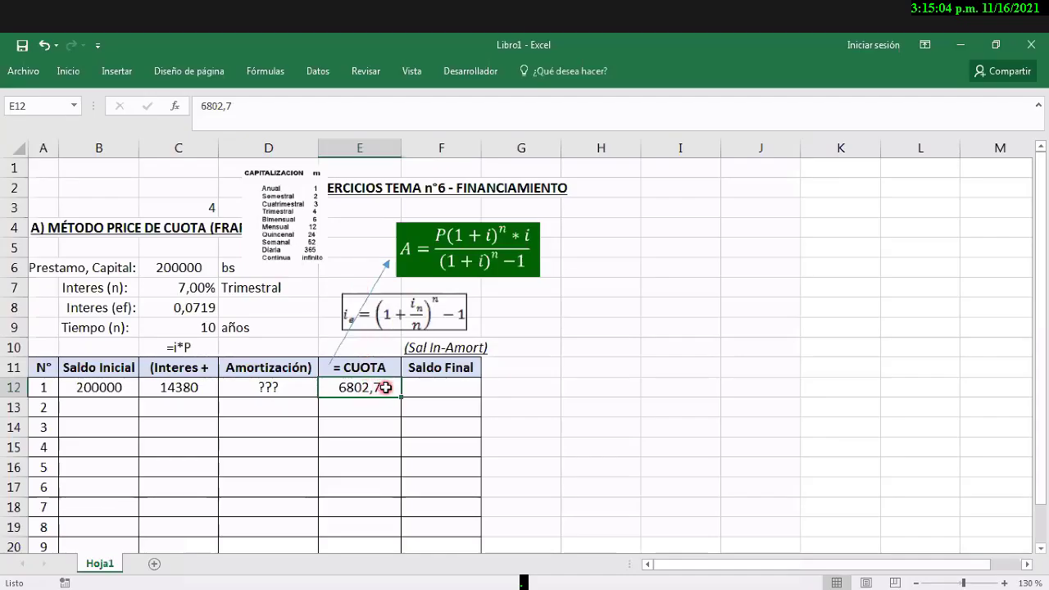
# Step: Correct the decimals of the first period's quota in E12 so that it reads 6802,71
pyautogui.doubleClick(377, 388)
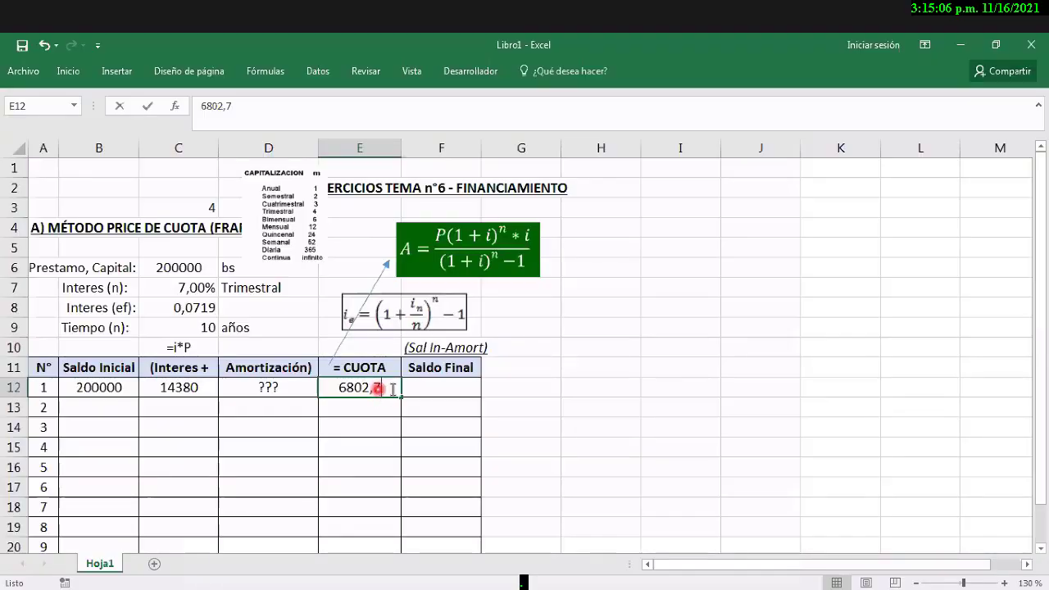
pyautogui.write('1')
pyautogui.press('Return')
pyautogui.press('Up')
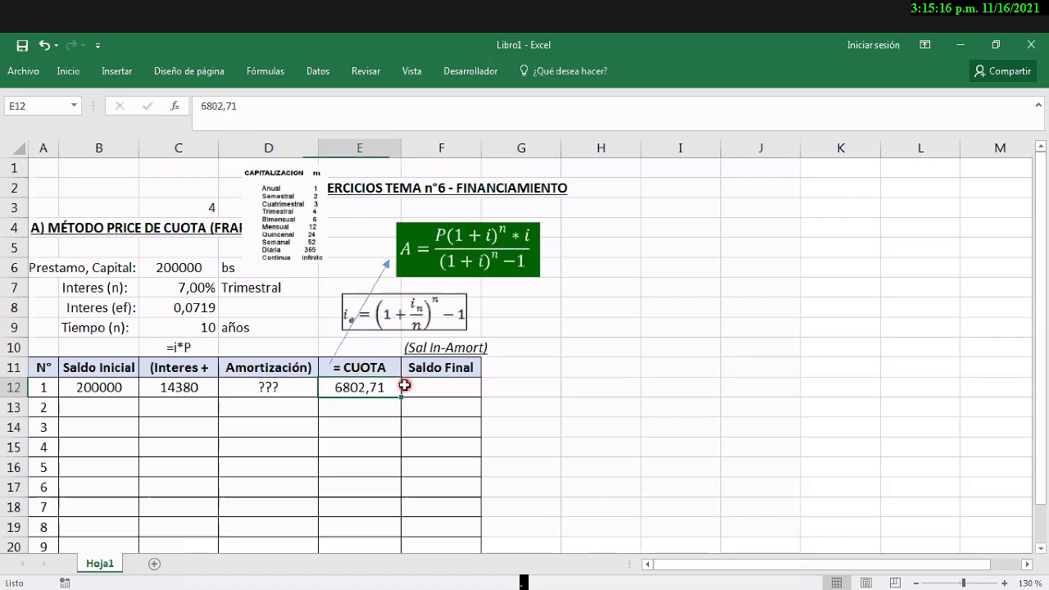
# Step: Review the first period's initial balance, interest, amortization and quota across row 12
pyautogui.press('Left')
pyautogui.press('Right')
pyautogui.press('Left')
pyautogui.press('Left')
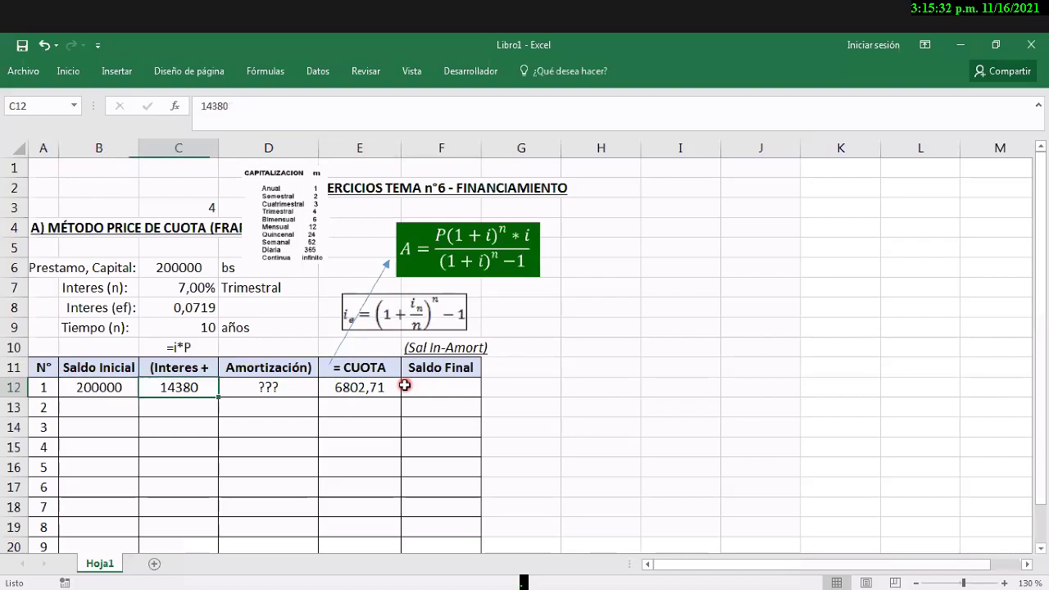
pyautogui.press('Left')
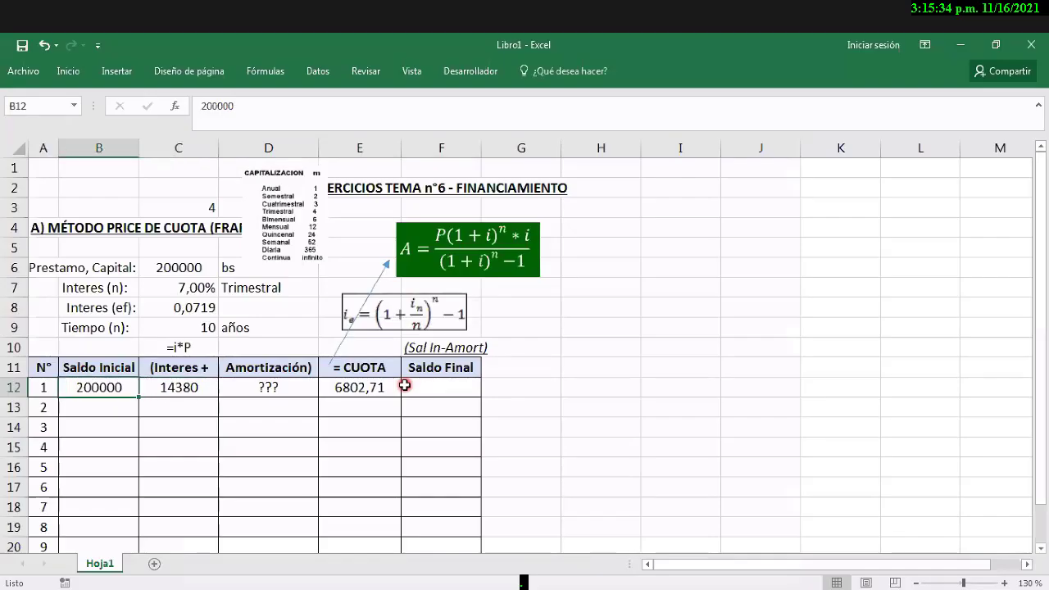
pyautogui.press('Right')
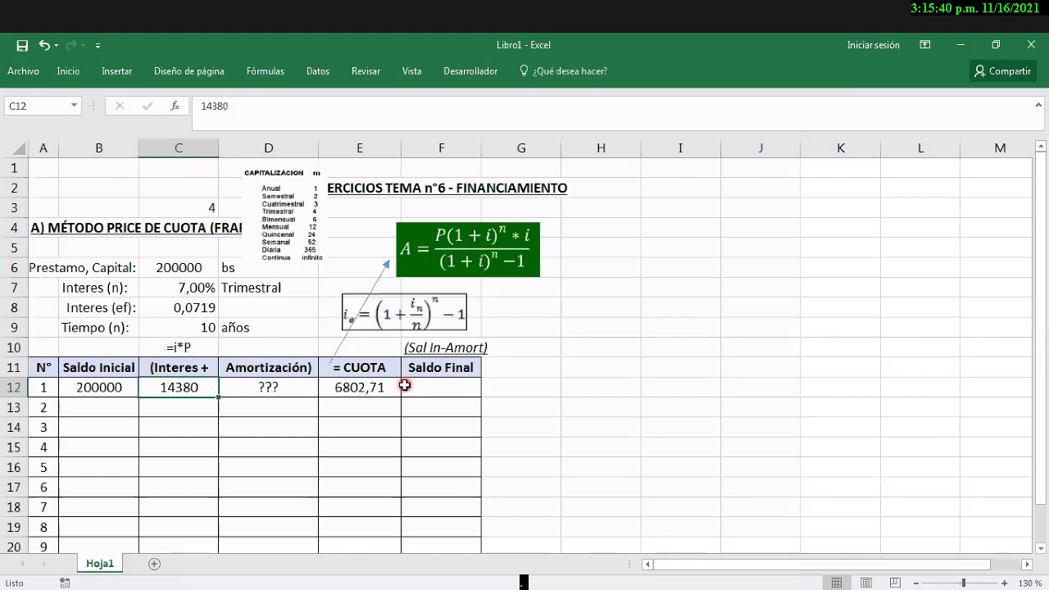
pyautogui.press('Right')
pyautogui.press('Right')
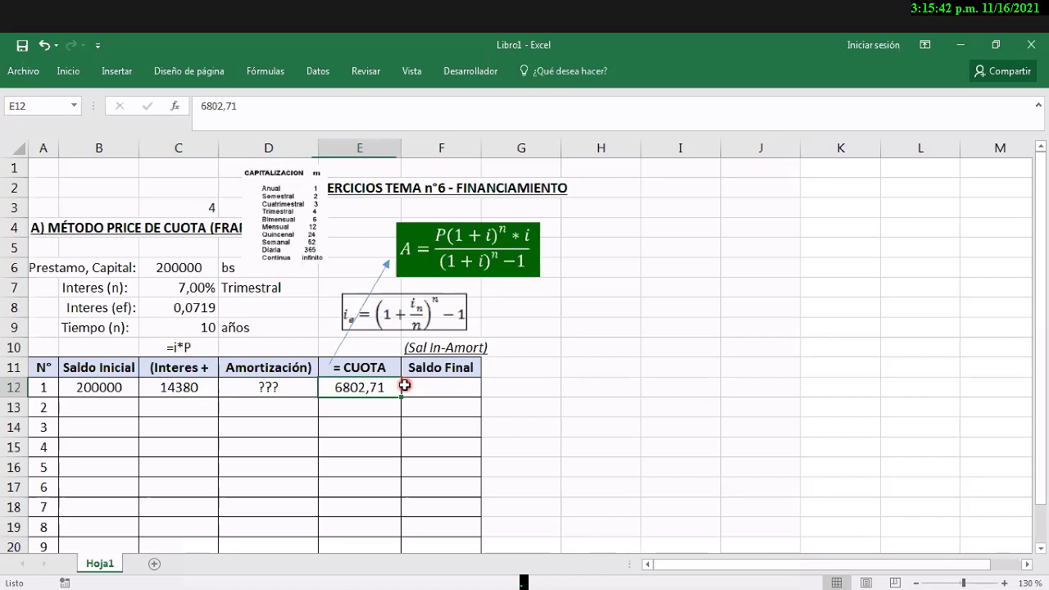
# Step: Correct the first period's quota in E12 so that it reads 6807,71
pyautogui.press('F2')
pyautogui.press('Left')
pyautogui.press('Left')
pyautogui.press('Left')
pyautogui.hotkey('shift', 'Left')
pyautogui.write('7')
pyautogui.press('Right')
pyautogui.press('Right')
pyautogui.press('Right')
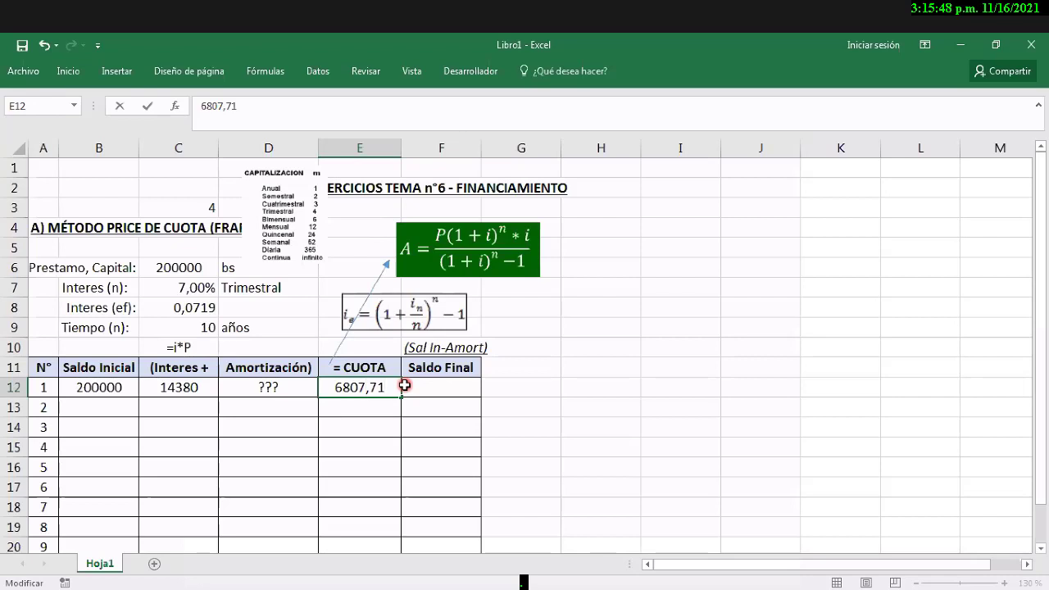
pyautogui.hotkey('ctrl', 'Return')
# Step: Review the first period's amortization, quota and final balance cells across row 12
pyautogui.press('Left')
pyautogui.press('Left')
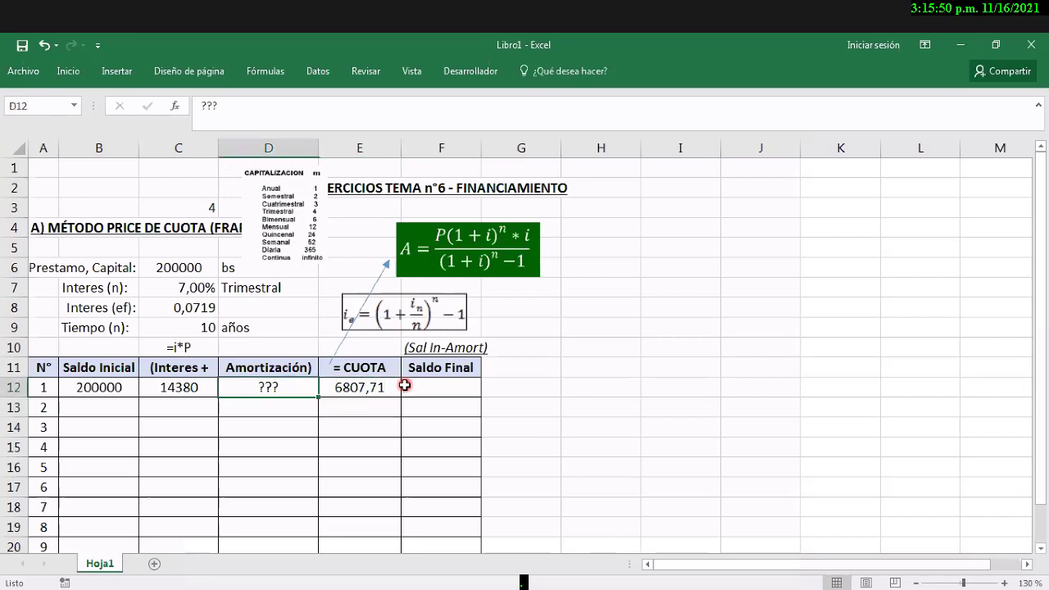
pyautogui.press('Right')
pyautogui.press('Right')
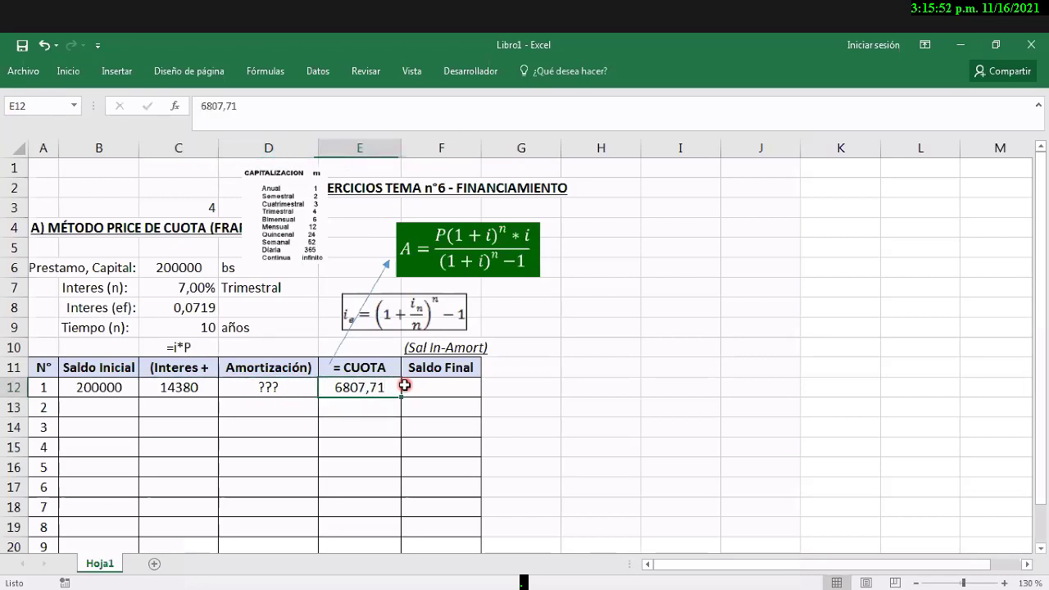
pyautogui.press('Right')
pyautogui.press('Right')
pyautogui.press('Right')
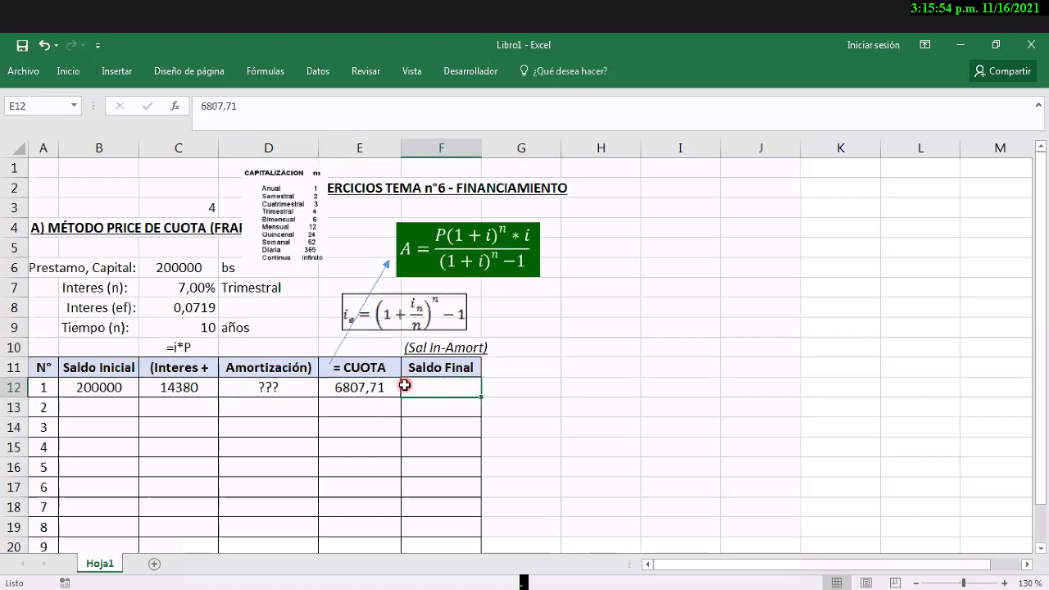
pyautogui.press('Left')
pyautogui.press('Left')
pyautogui.press('Left')
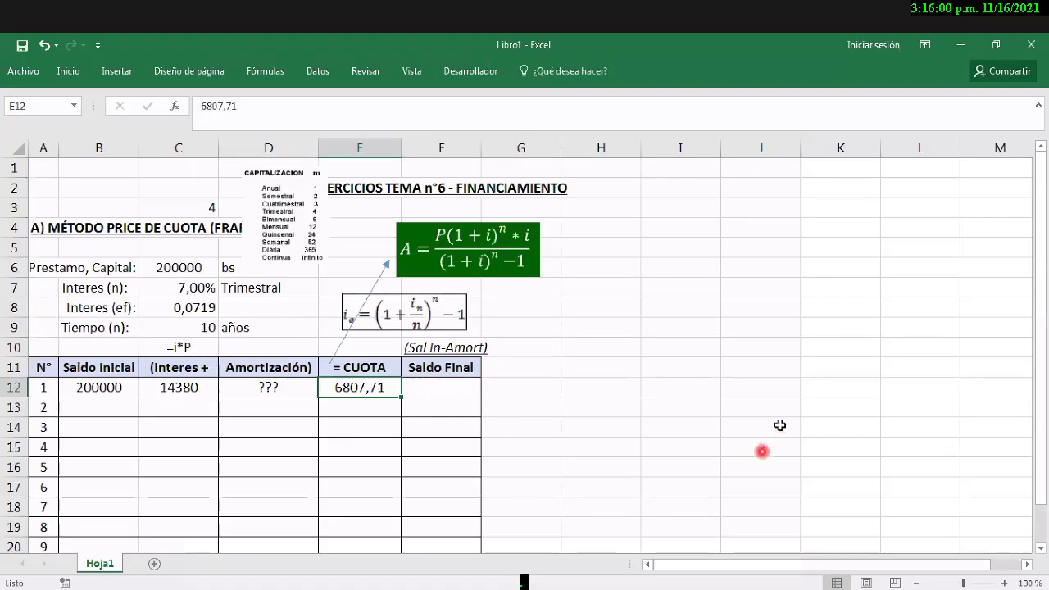
pyautogui.click(607, 366)
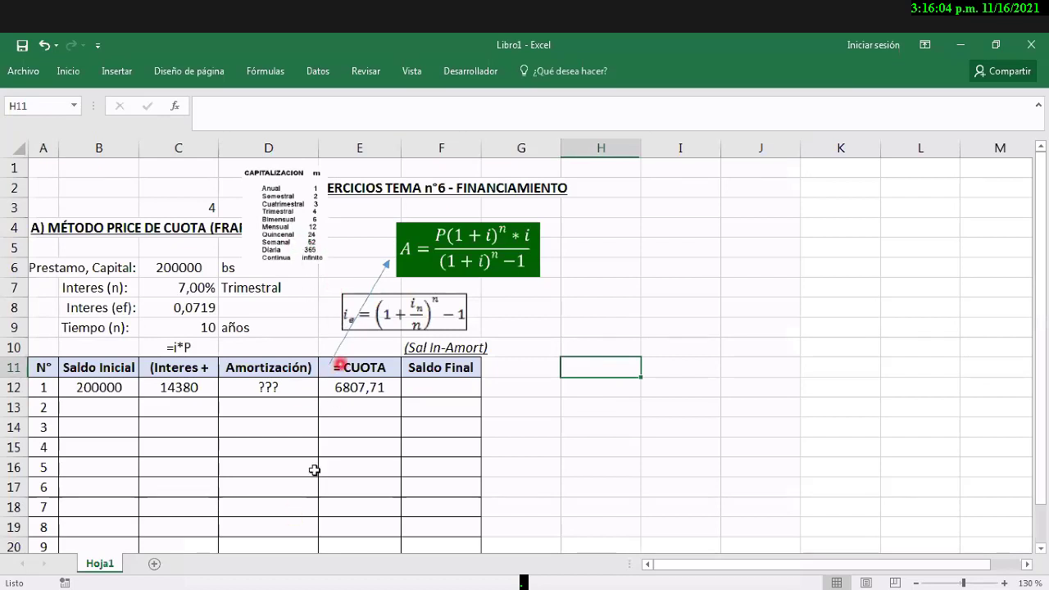
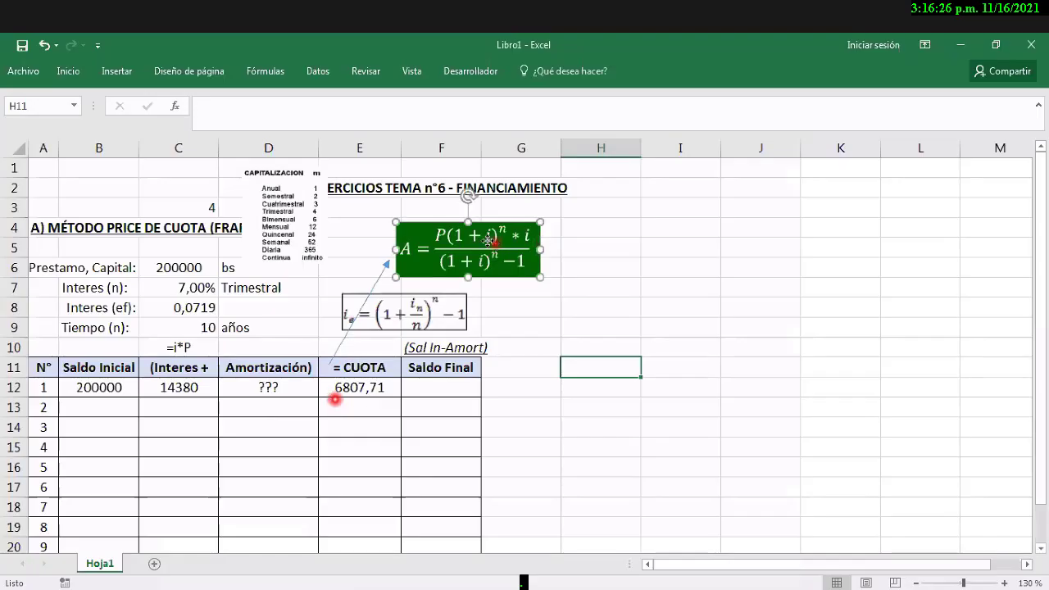
# Step: Move the green quota formula image up and to the right, just above G6, and start a formula in G6
pyautogui.moveTo(497, 244); pyautogui.dragTo(539, 219)
pyautogui.click(534, 276)
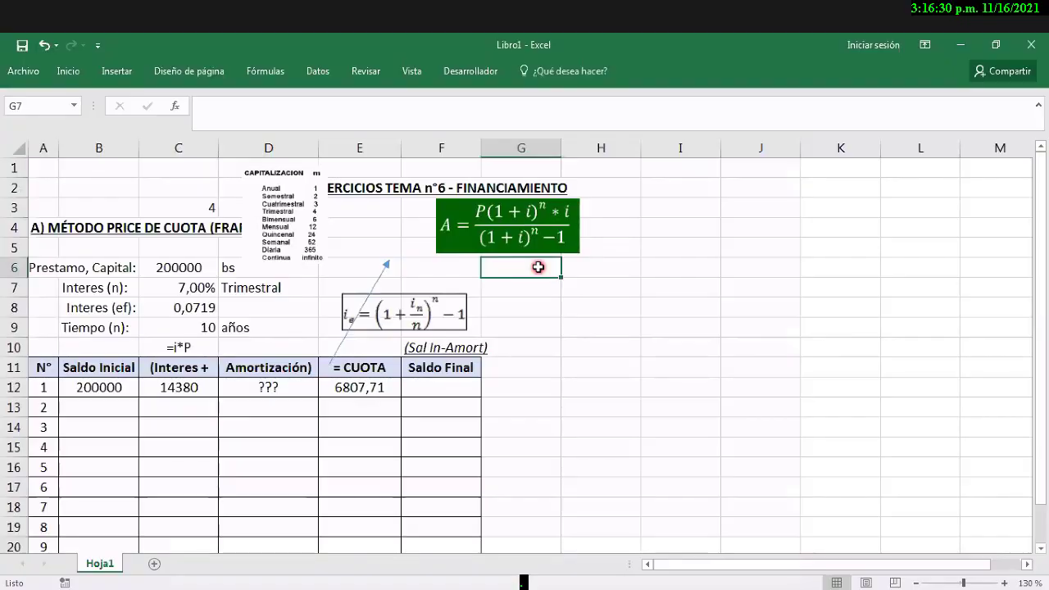
pyautogui.write('=')
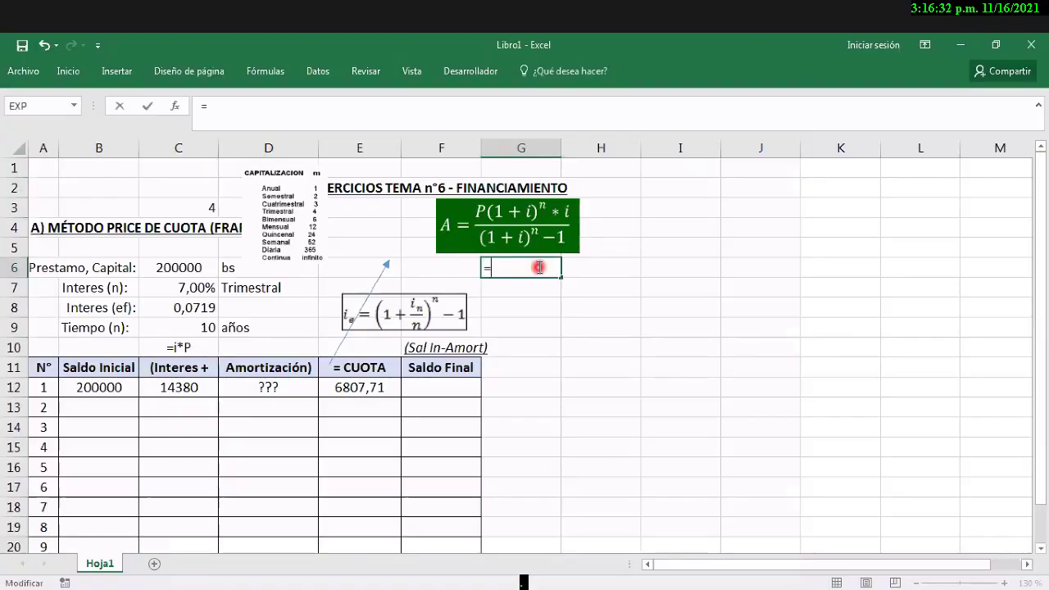
# Step: Enter the payment formula =((B12*(1+C8)^C9)*C8)/(((1+C8)^C9-1)) in cell G6, checking its terms against the formula for A
pyautogui.write('((B12*(1+C8)^C9)*C8)/(((1+C8)^C9-1))')
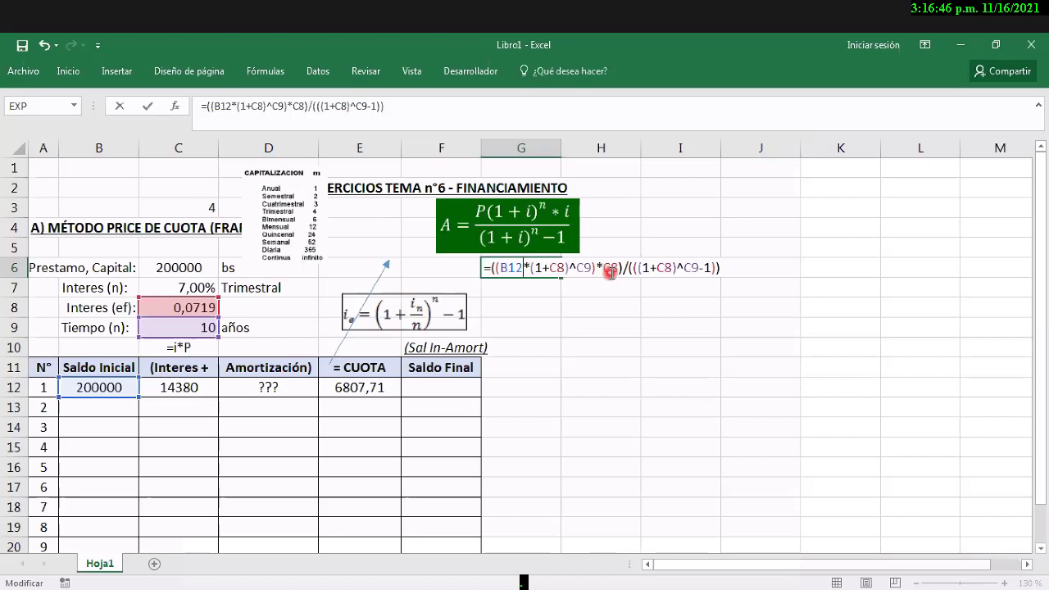
pyautogui.hotkey('shift', 'Left')
pyautogui.hotkey('shift', 'Left')
pyautogui.hotkey('shift', 'Left')
pyautogui.press('Right')
pyautogui.press('Right')
pyautogui.press('Right')
pyautogui.press('Right')
pyautogui.press('Right')
pyautogui.press('Right')
pyautogui.press('Right')
pyautogui.press('Right')
pyautogui.press('Right')
pyautogui.press('Right')
pyautogui.press('Right')
pyautogui.press('Right')
pyautogui.press('Right')
pyautogui.press('Right')
pyautogui.press('Right')
pyautogui.press('Right')
pyautogui.press('Right')
pyautogui.press('Right')
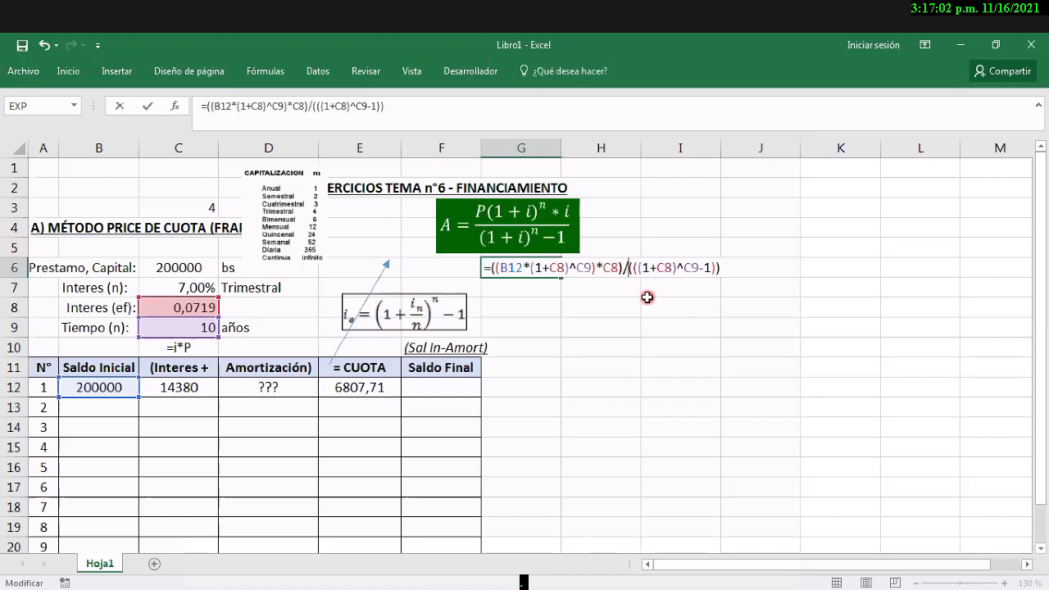
pyautogui.press('Right')
pyautogui.press('Right')
pyautogui.press('Right')
pyautogui.press('Right')
pyautogui.press('Right')
pyautogui.press('Right')
pyautogui.press('Right')
pyautogui.press('Right')
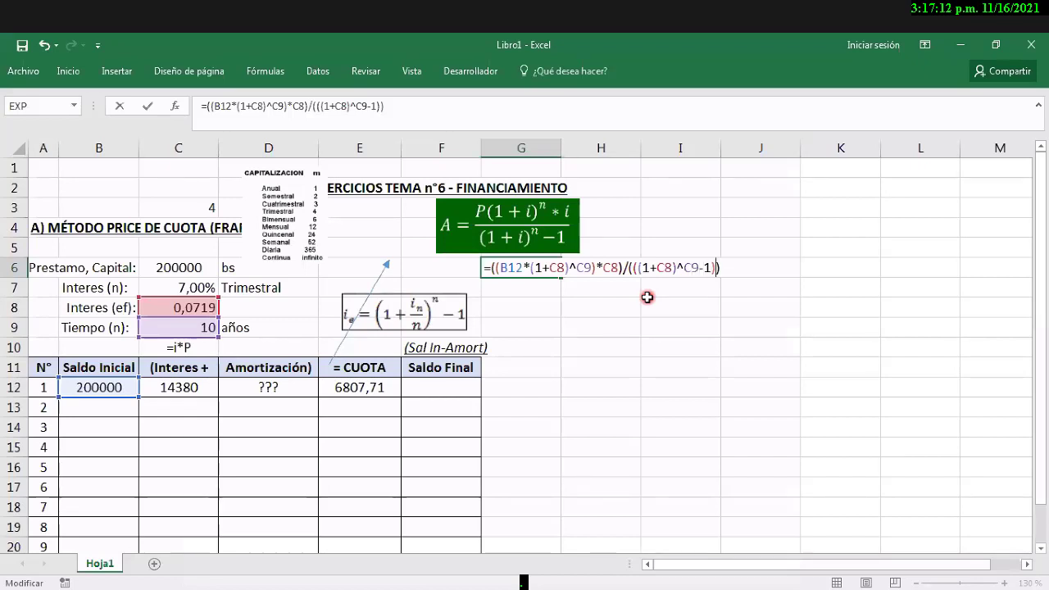
pyautogui.press('Left')
pyautogui.press('Left')
pyautogui.press('Left')
pyautogui.press('Left')
pyautogui.press('Left')
pyautogui.press('Left')
pyautogui.press('Left')
pyautogui.press('Left')
pyautogui.press('Left')
pyautogui.press('Left')
pyautogui.press('Left')
pyautogui.press('Left')
pyautogui.press('Left')
pyautogui.press('Left')
pyautogui.press('Left')
pyautogui.press('Left')
pyautogui.press('Left')
pyautogui.press('Left')
pyautogui.press('Left')
pyautogui.press('Left')
pyautogui.press('Return')
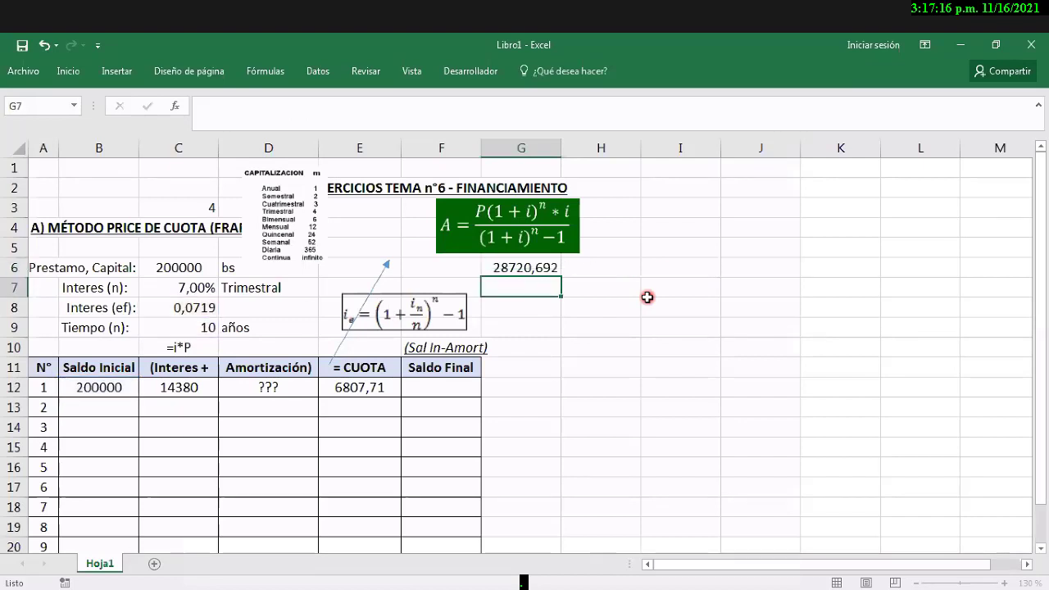
pyautogui.press('Up')
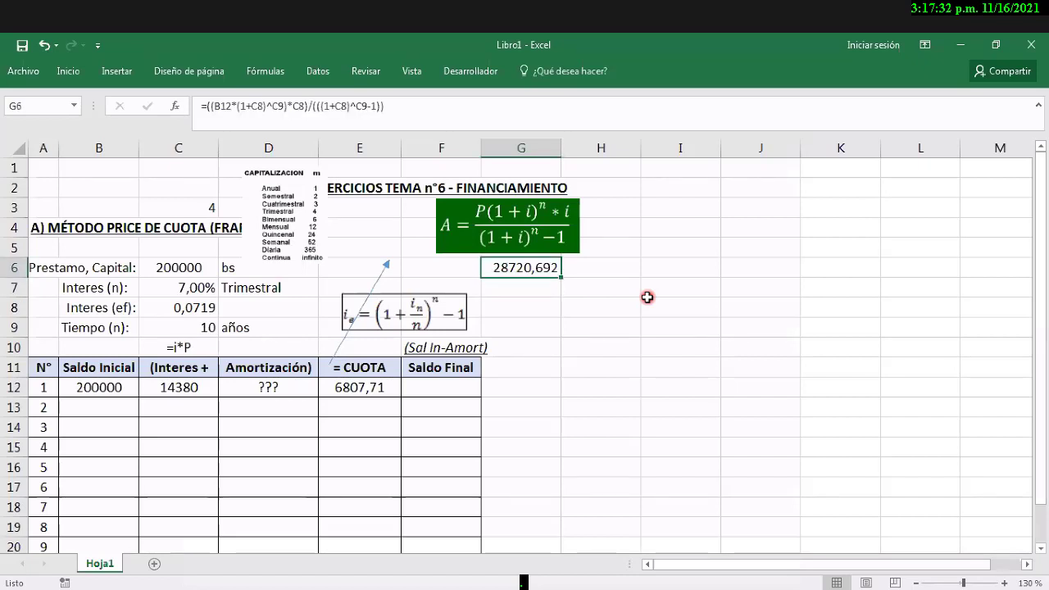
pyautogui.press('Down')
pyautogui.press('Down')
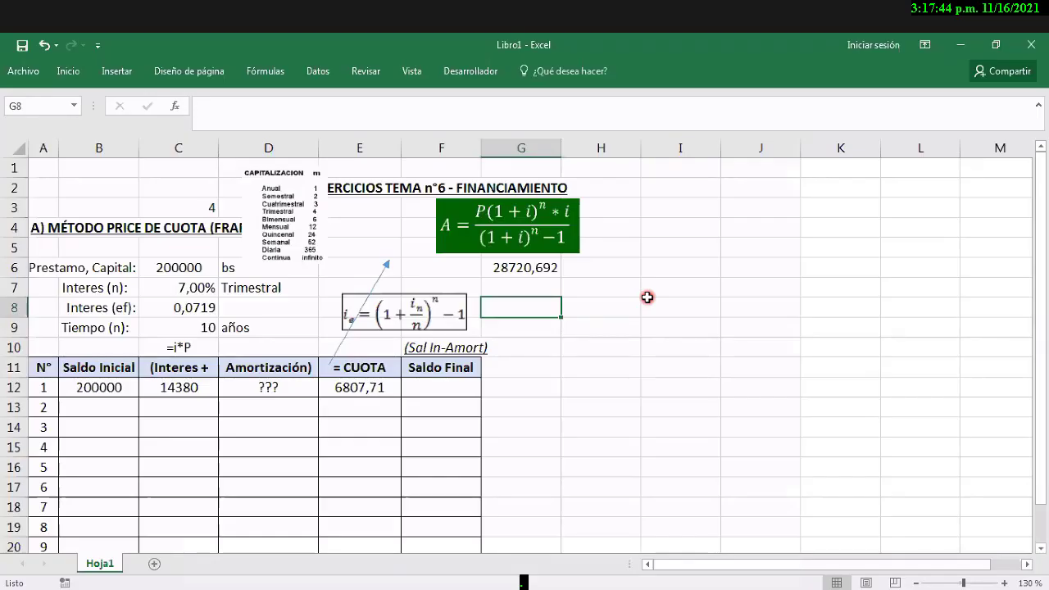
pyautogui.press('Down')
pyautogui.press('Down')
pyautogui.press('Up')
pyautogui.press('Up')
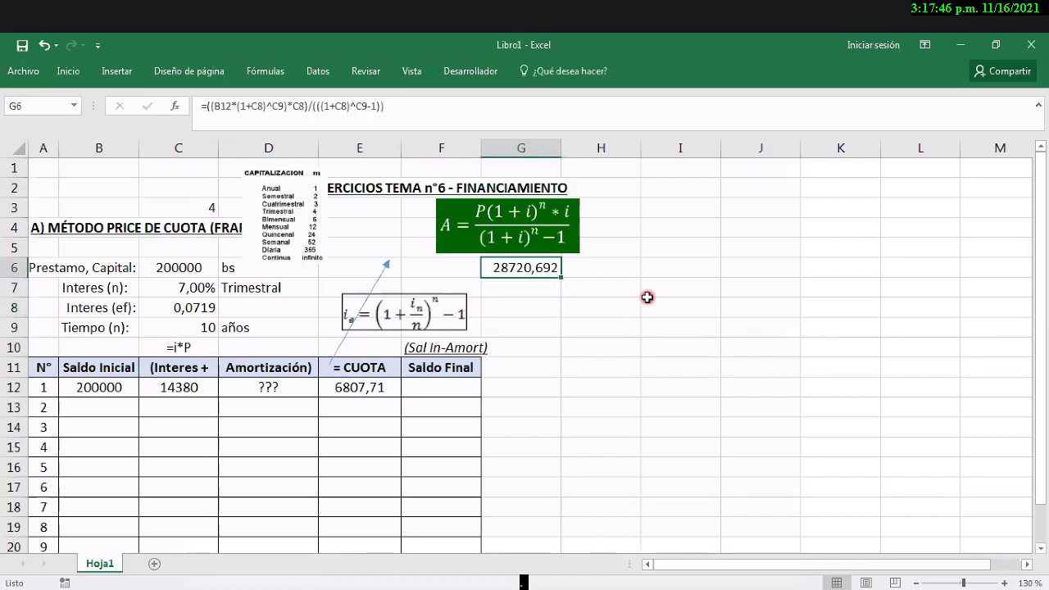
pyautogui.press('Down')
pyautogui.press('Up')
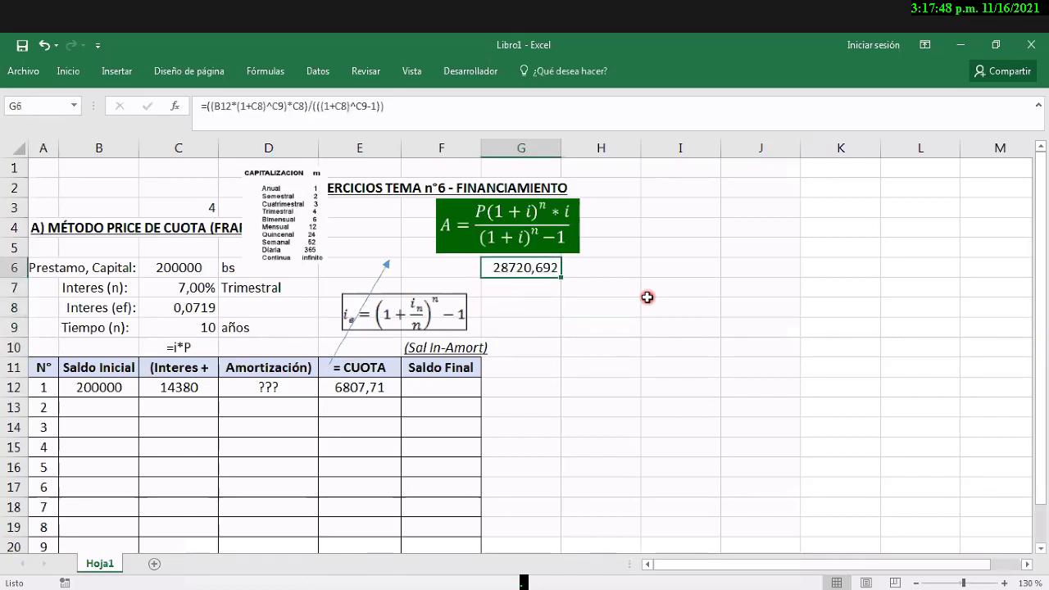
# Step: Copy the full formula text from G6 and enter it unchanged in G7
pyautogui.press('F2')
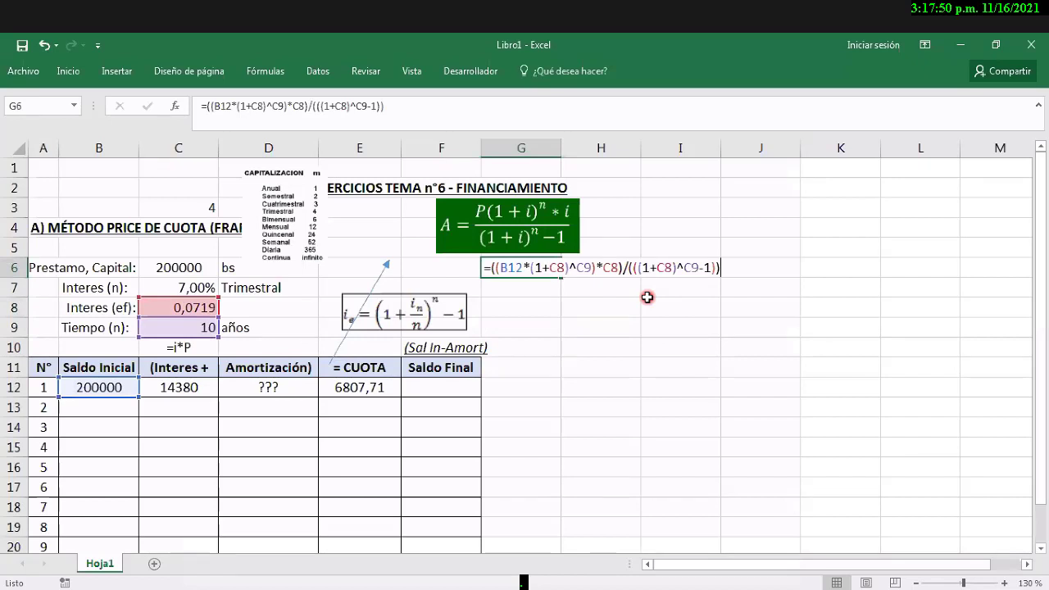
pyautogui.hotkey('shift', 'Left')
pyautogui.hotkey('shift', 'Left')
pyautogui.hotkey('shift', 'Left')
pyautogui.hotkey('shift', 'Left')
pyautogui.hotkey('shift', 'Left')
pyautogui.hotkey('shift', 'Left')
pyautogui.hotkey('shift', 'Left')
pyautogui.hotkey('shift', 'Left')
pyautogui.hotkey('shift', 'Left')
pyautogui.hotkey('shift', 'Left')
pyautogui.hotkey('shift', 'Left')
pyautogui.hotkey('shift', 'Left')
pyautogui.hotkey('shift', 'Left')
pyautogui.hotkey('shift', 'Left')
pyautogui.hotkey('shift', 'Left')
pyautogui.hotkey('shift', 'Left')
pyautogui.hotkey('shift', 'Left')
pyautogui.hotkey('shift', 'Left')
pyautogui.hotkey('shift', 'Left')
pyautogui.hotkey('shift', 'Left')
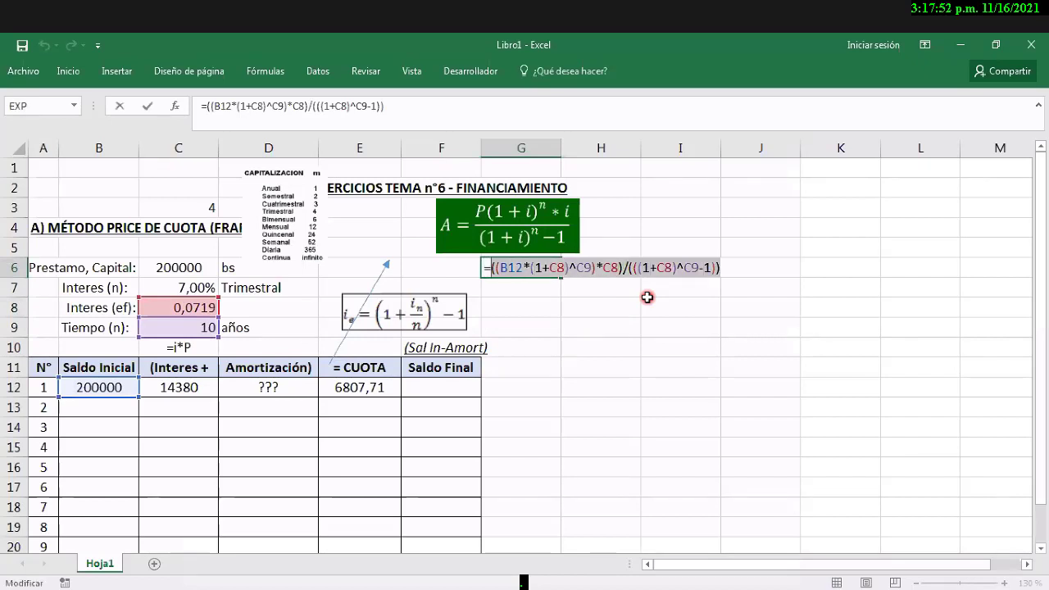
pyautogui.press('Right')
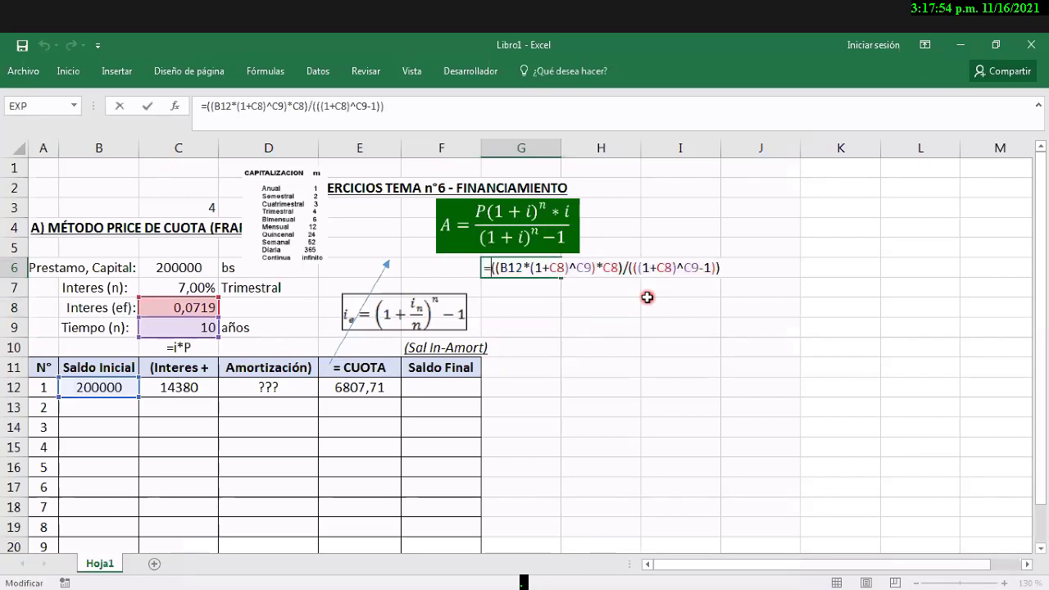
pyautogui.press('Return')
pyautogui.press('F2')
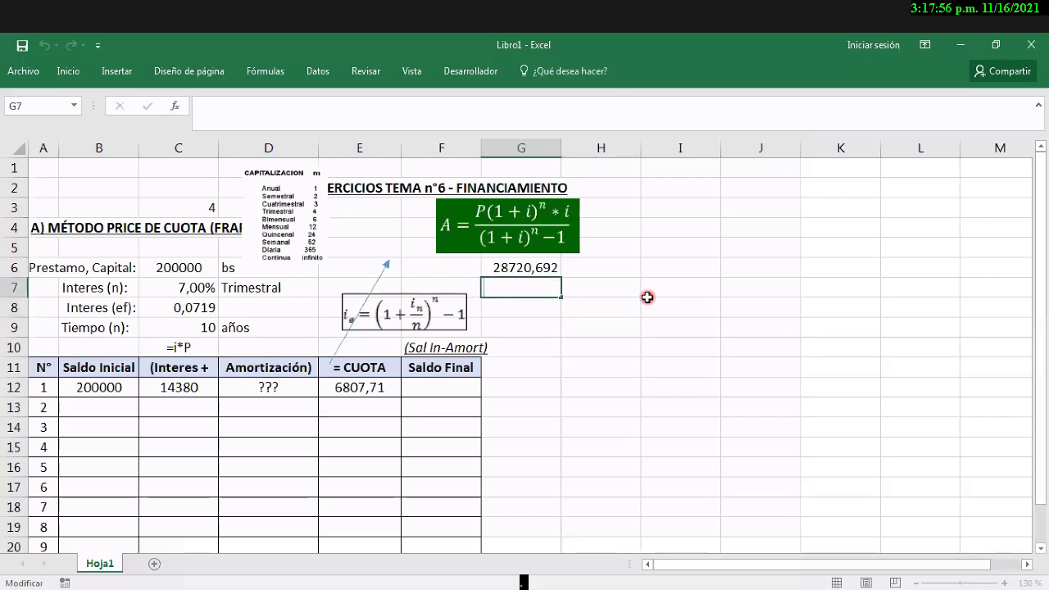
pyautogui.hotkey('ctrl', 'v')
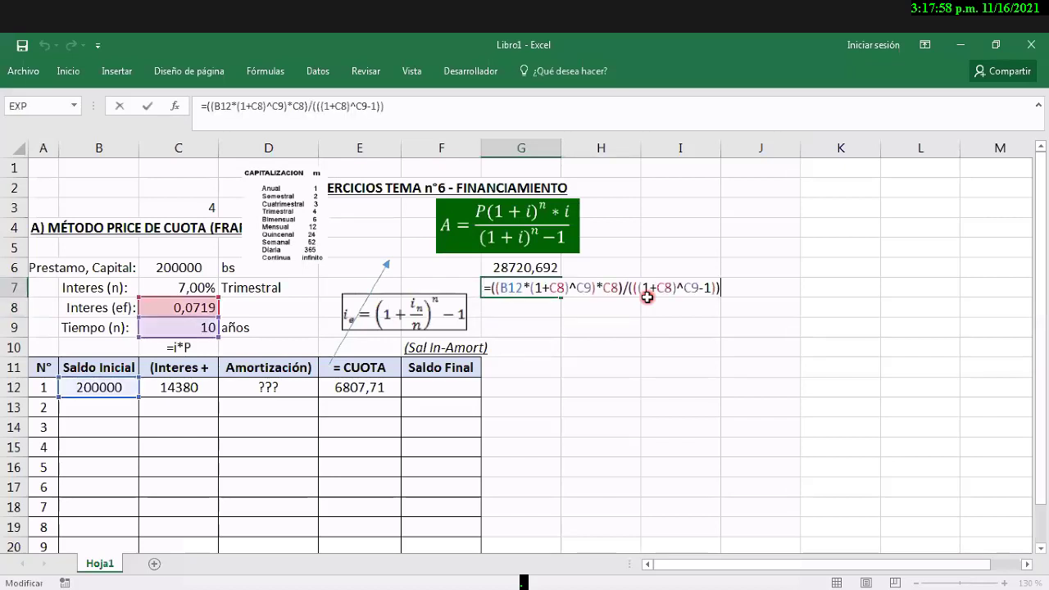
pyautogui.press('Return')
# Step: Turn the formula in G6 into visible text by adding an apostrophe before its equals sign
pyautogui.press('Up')
pyautogui.press('Up')
pyautogui.press('F2')
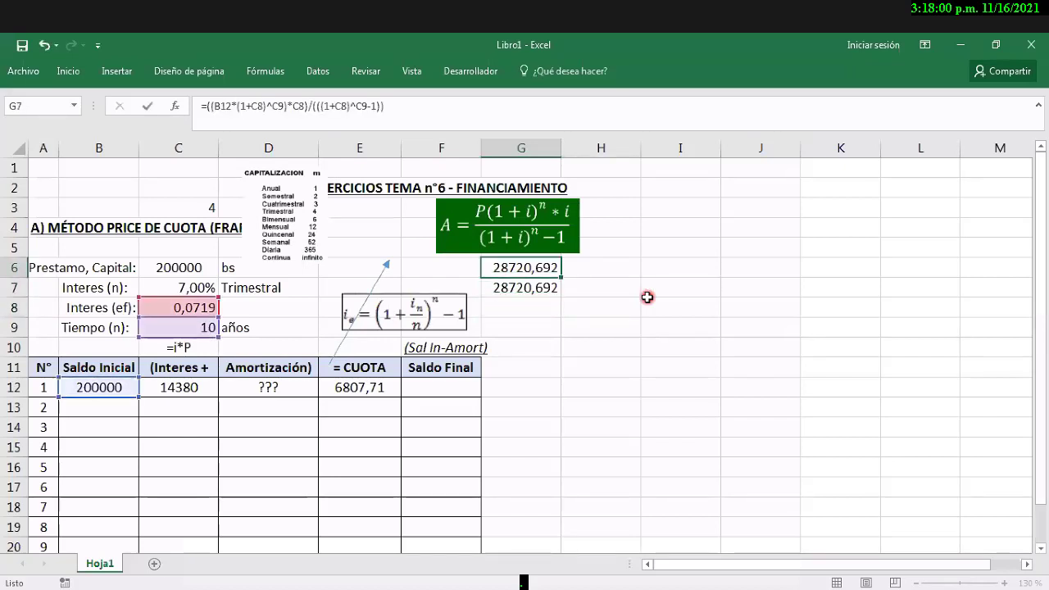
pyautogui.press('Left')
pyautogui.press('Left')
pyautogui.press('Left')
pyautogui.press('Left')
pyautogui.press('Left')
pyautogui.press('Left')
pyautogui.press('Left')
pyautogui.press('Left')
pyautogui.press('Left')
pyautogui.press('Left')
pyautogui.press('Left')
pyautogui.press('Left')
pyautogui.press('Left')
pyautogui.press('Left')
pyautogui.press('Left')
pyautogui.press('Left')
pyautogui.press('Left')
pyautogui.press('Left')
pyautogui.press('Left')
pyautogui.press('Left')
pyautogui.press('Left')
pyautogui.press('Left')
pyautogui.press('Left')
pyautogui.press('Left')
pyautogui.press('Left')
pyautogui.press('Left')
pyautogui.press('Left')
pyautogui.press('Left')
pyautogui.press('Left')
pyautogui.press('Left')
pyautogui.press('Left')
pyautogui.press('Left')
pyautogui.press('Left')
pyautogui.press('Left')
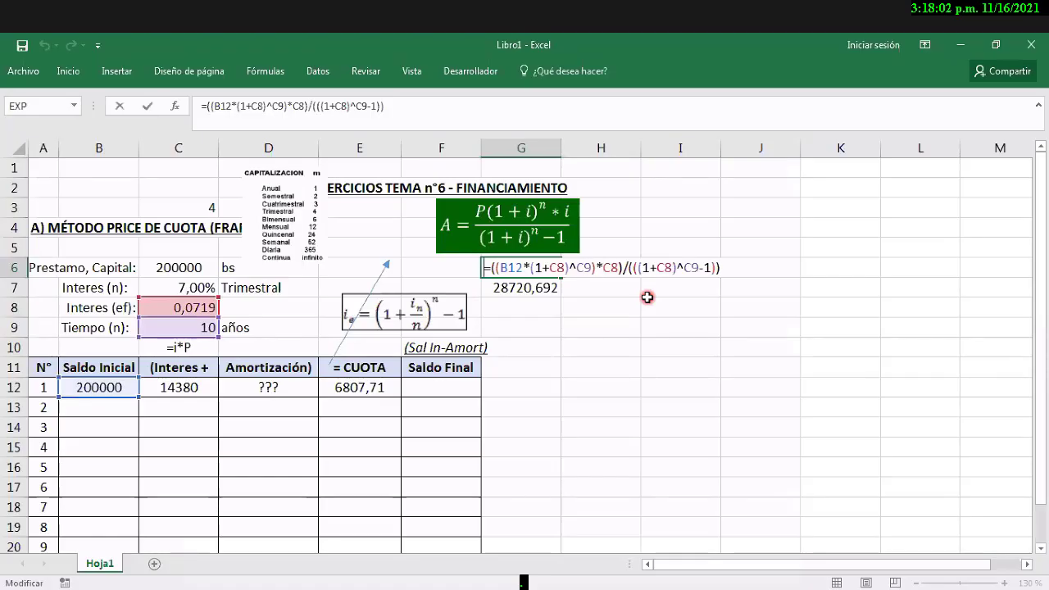
pyautogui.write("'")
pyautogui.press('Return')
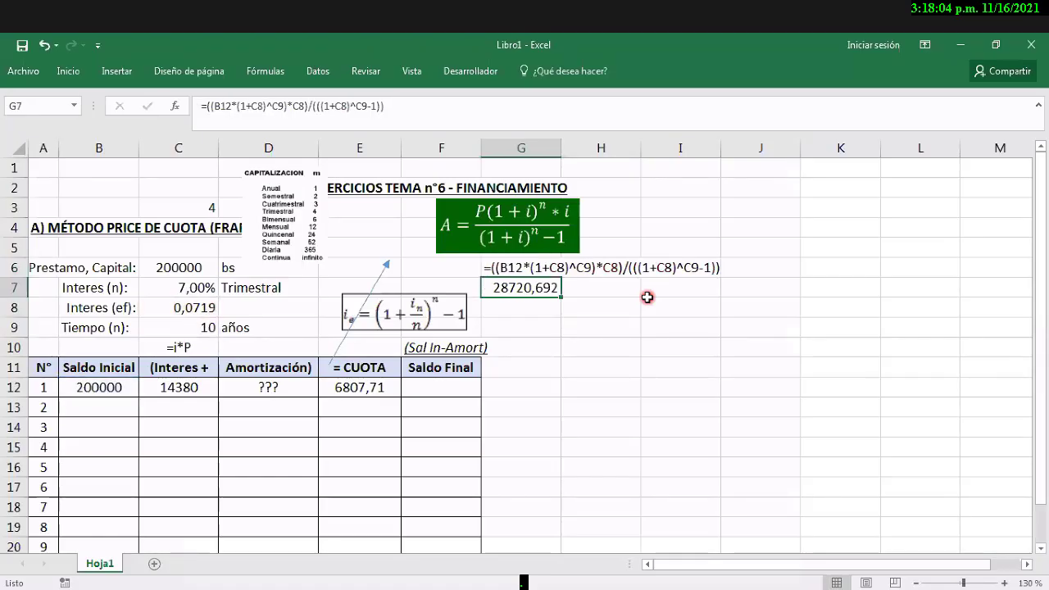
pyautogui.press('Return')
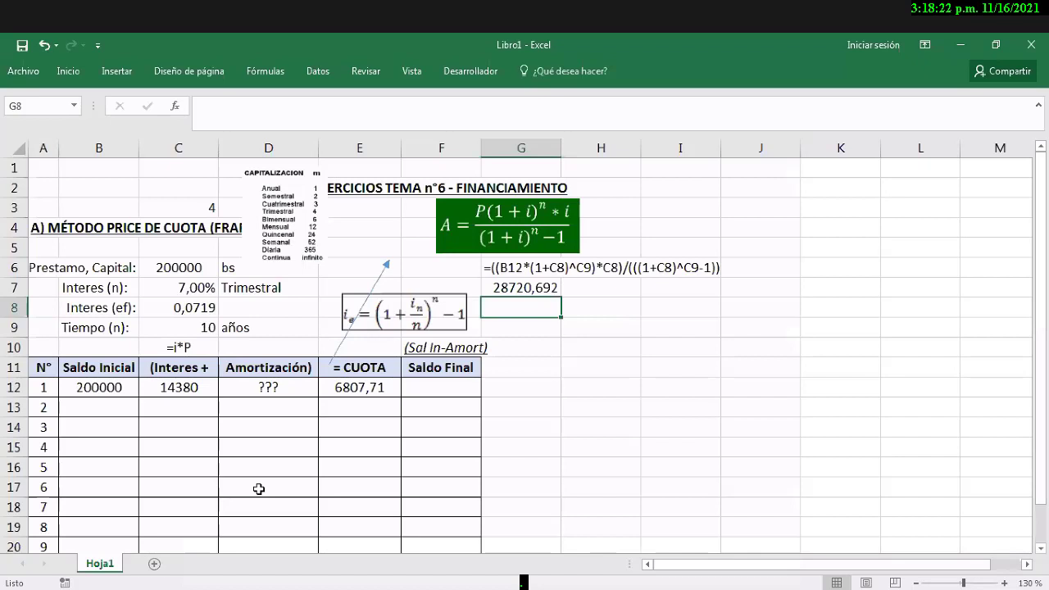
# Step: Calculate the payment in G8 with =PAGO(C8;C9;B12), using the effective rate, the term and the initial balance
pyautogui.click(530, 315)
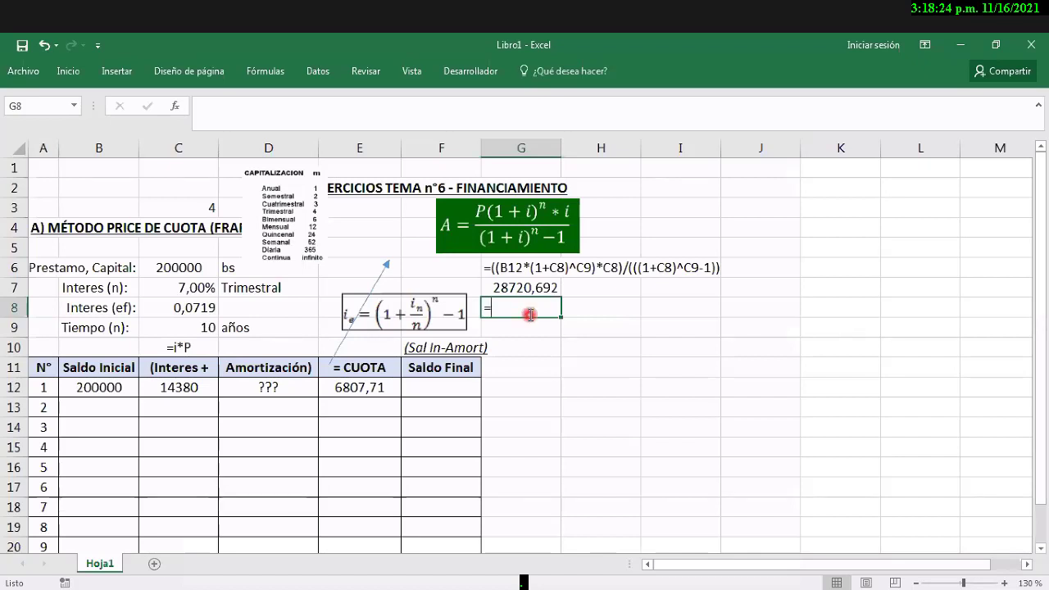
pyautogui.write('=P')
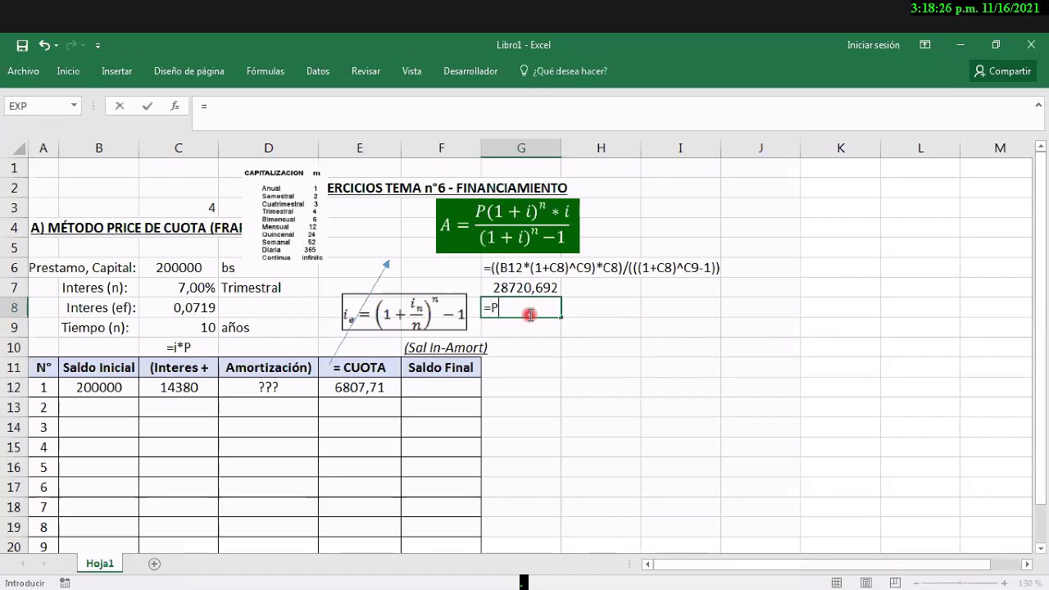
pyautogui.write('AGO(')
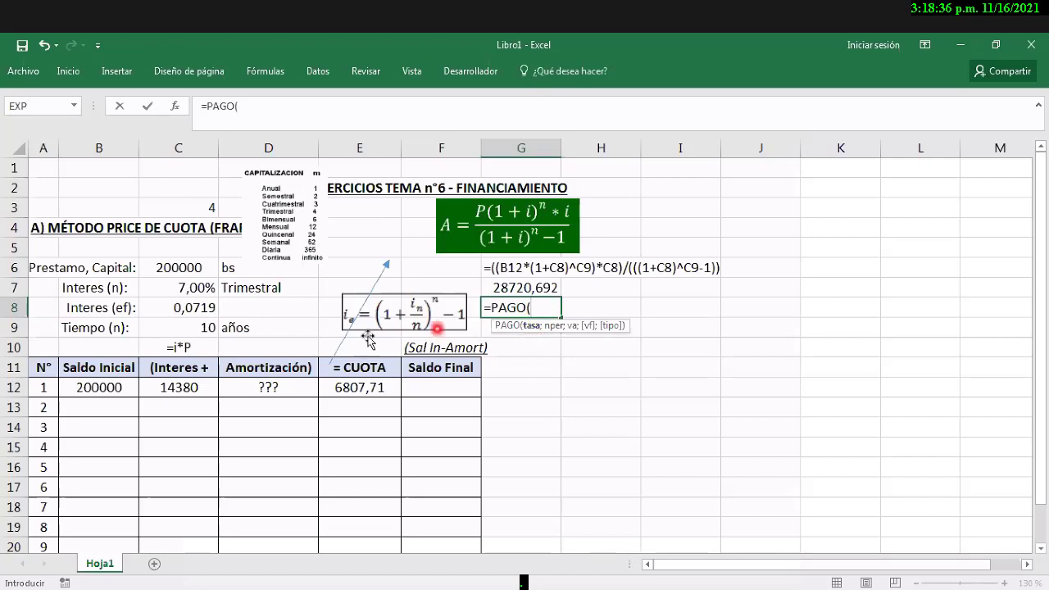
pyautogui.click(188, 308)
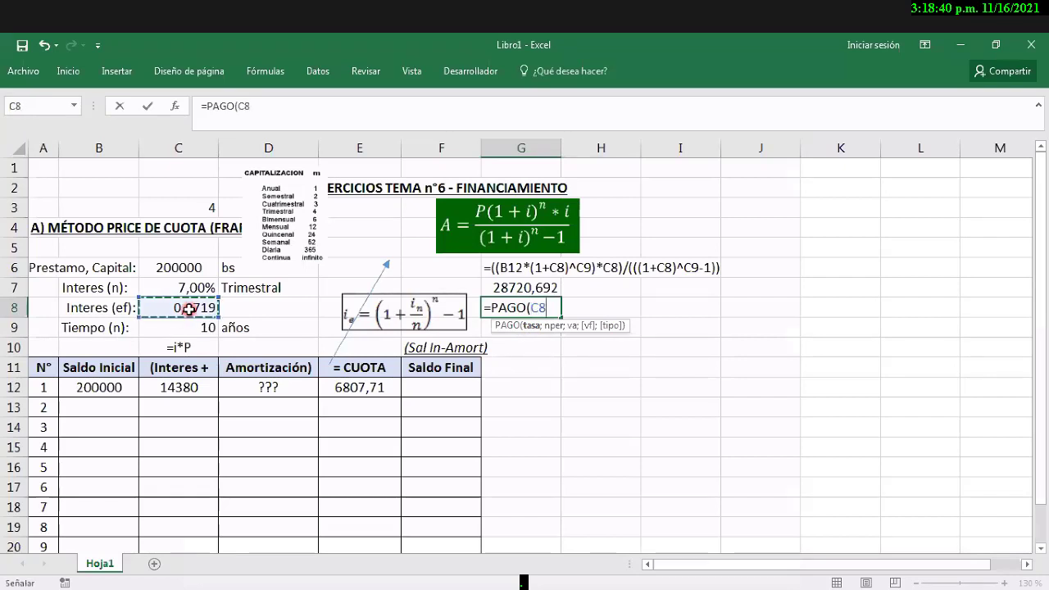
pyautogui.write(';')
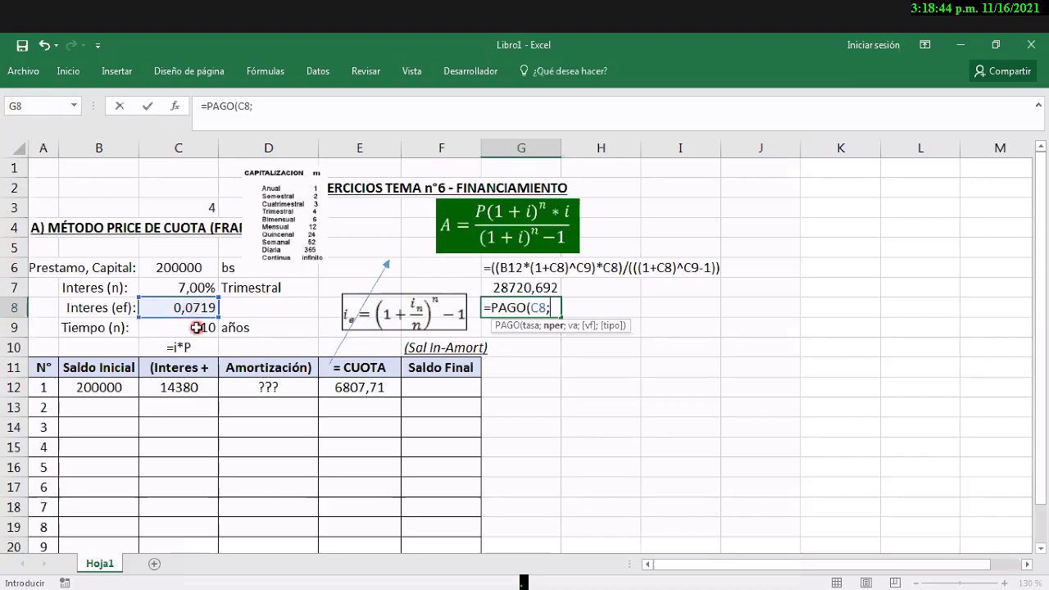
pyautogui.click(197, 326)
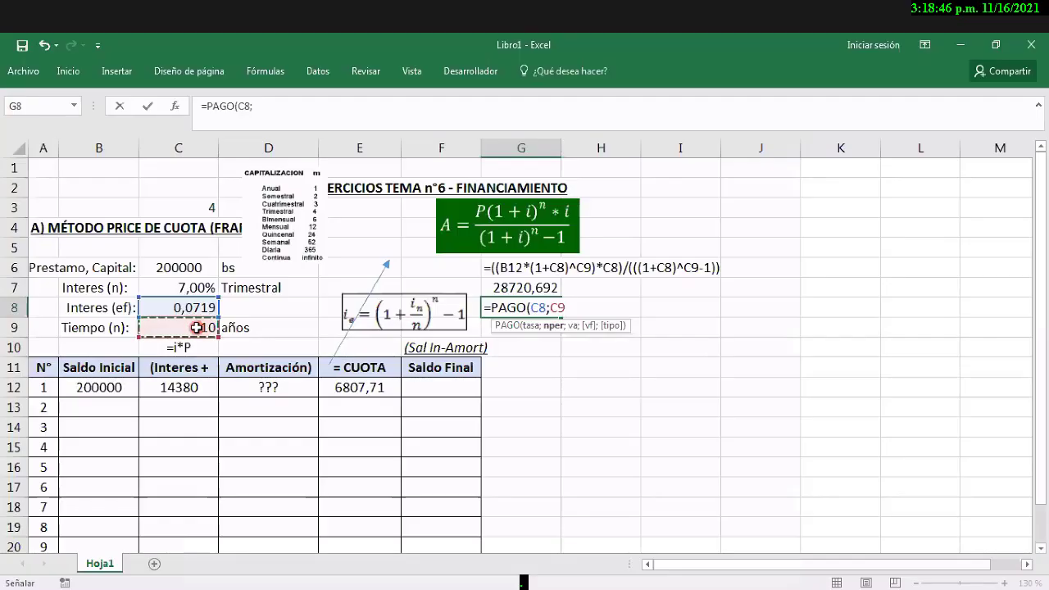
pyautogui.write(';')
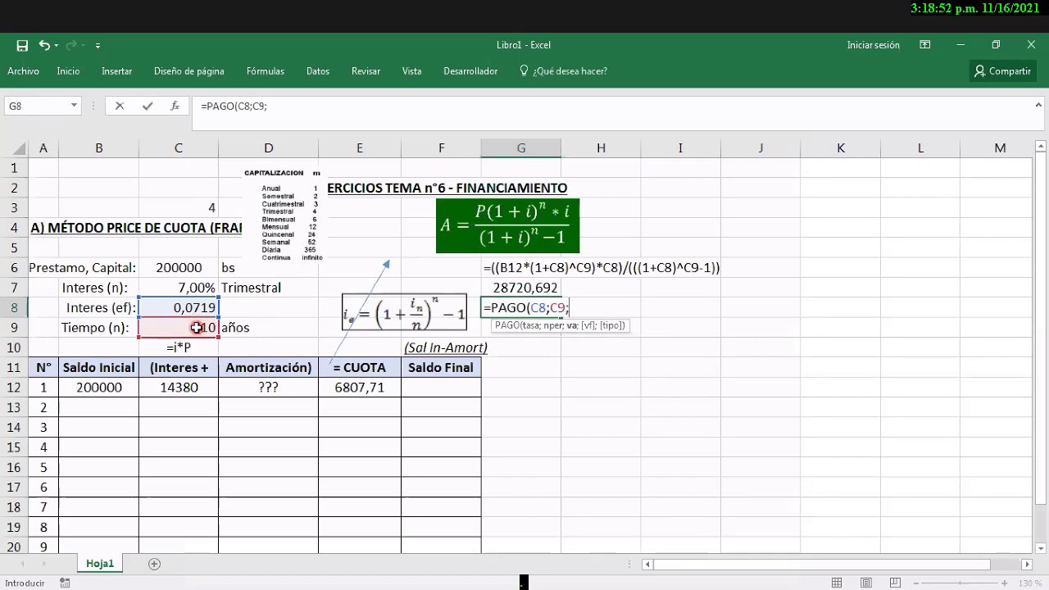
pyautogui.click(109, 387)
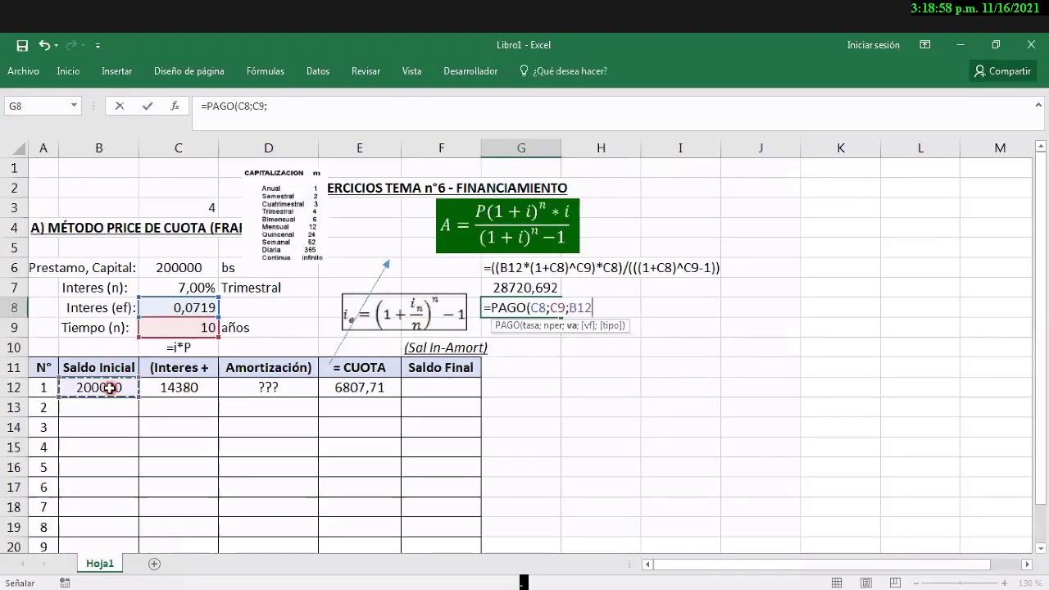
pyautogui.write(';')
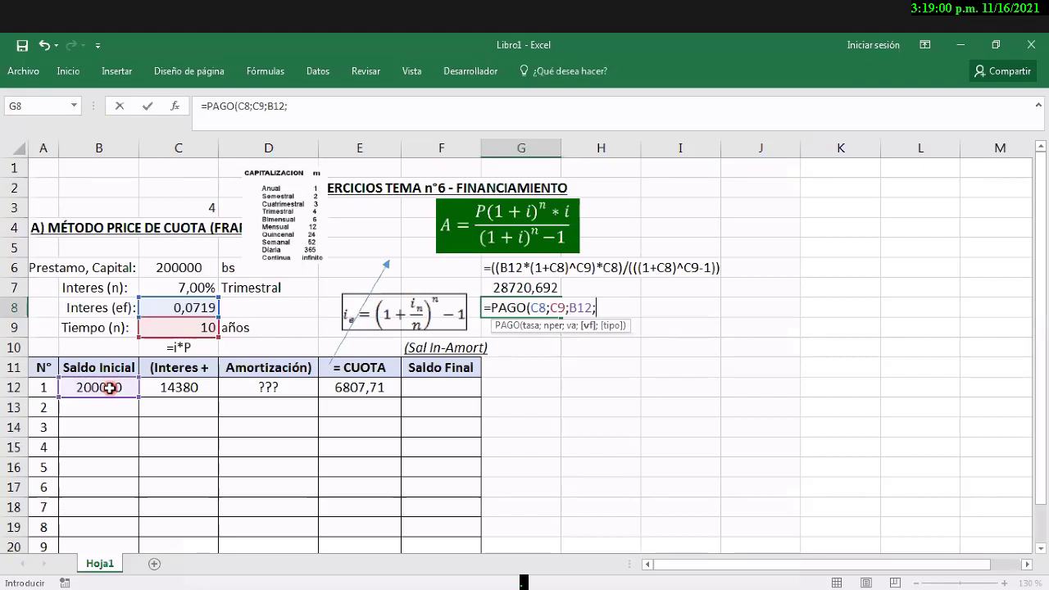
pyautogui.press('BackSpace')
pyautogui.write(')')
pyautogui.hotkey('ctrl', 'Return')
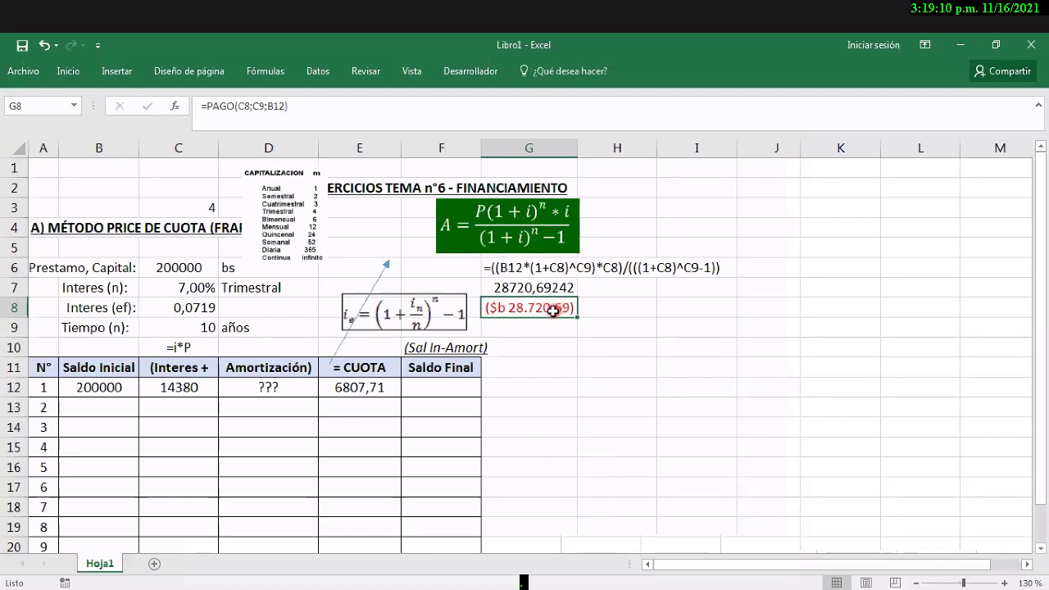
# Step: Format the payment result in G7 to show two decimal places
pyautogui.click(528, 288)
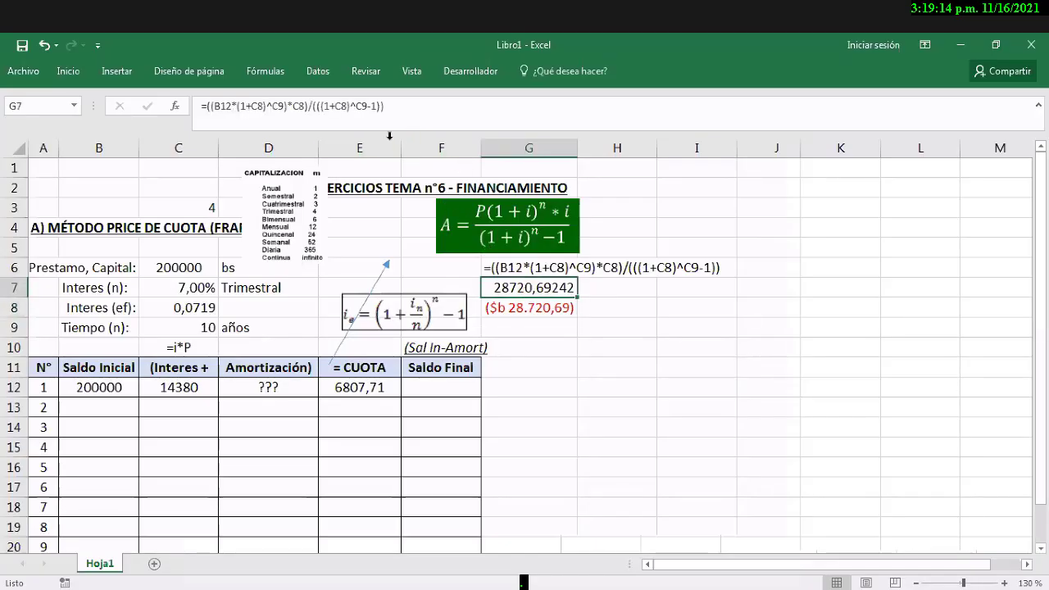
pyautogui.click(79, 75)
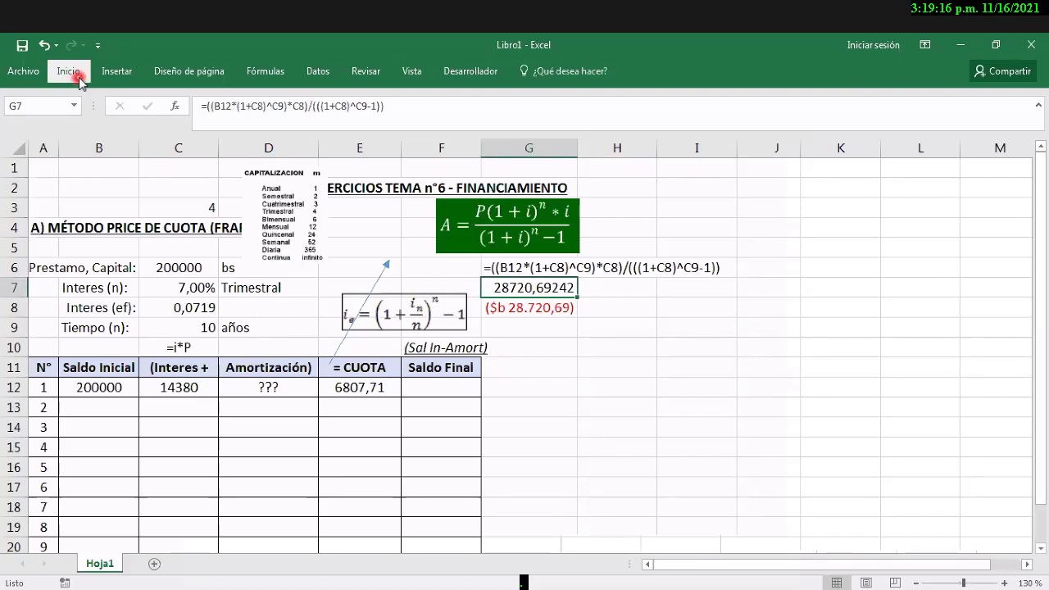
pyautogui.click(524, 123)
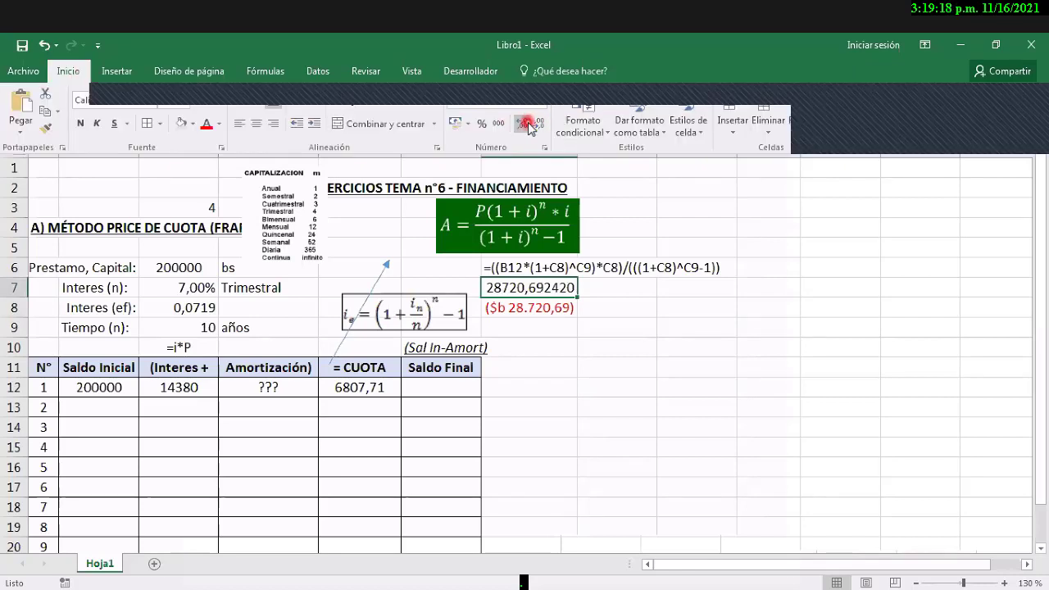
pyautogui.click(539, 125)
pyautogui.click(538, 124)
pyautogui.click(538, 124)
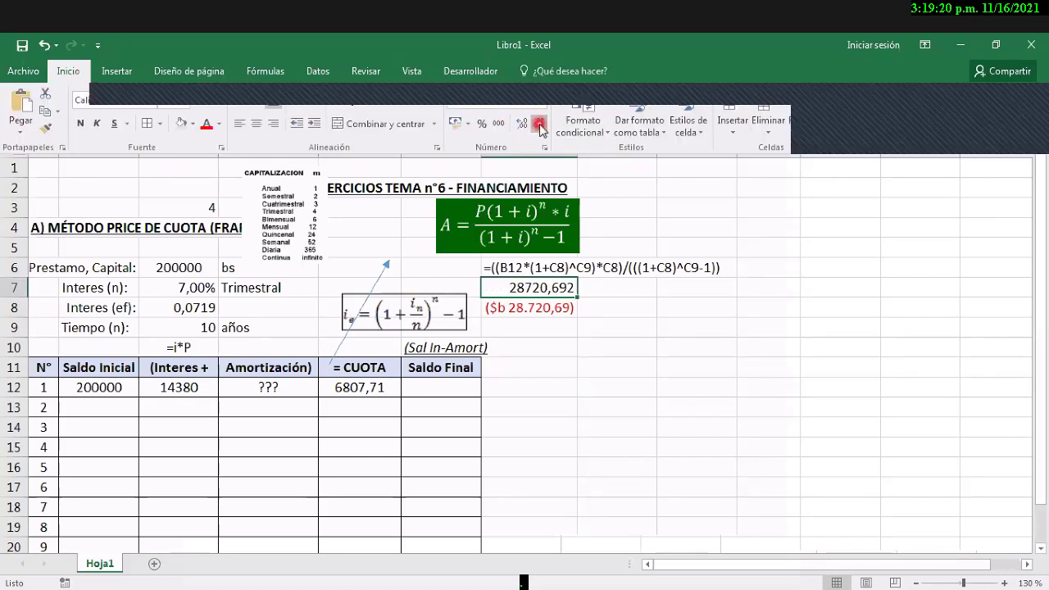
pyautogui.click(538, 125)
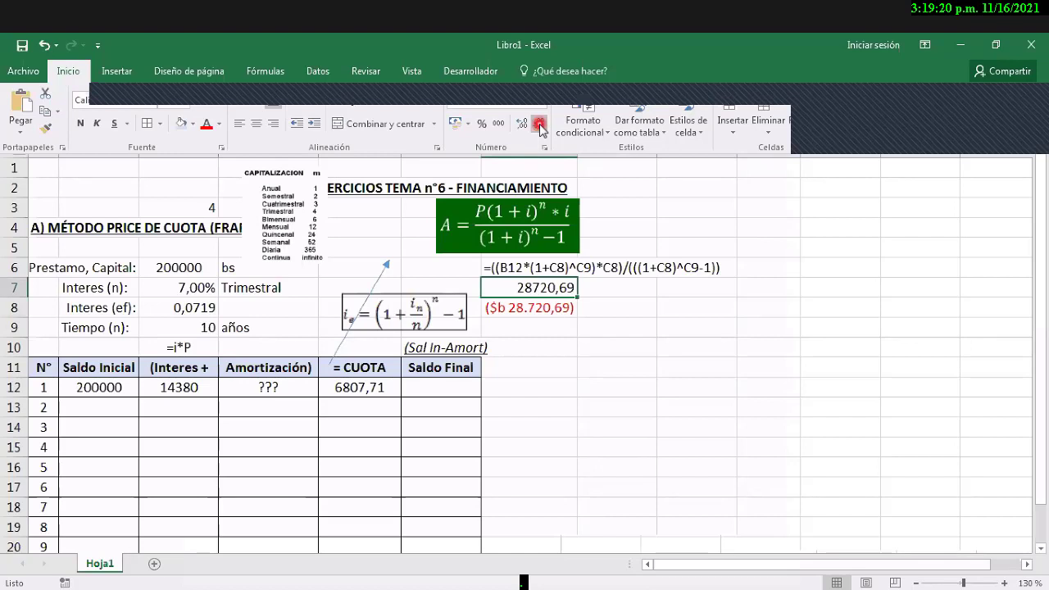
pyautogui.click(530, 350)
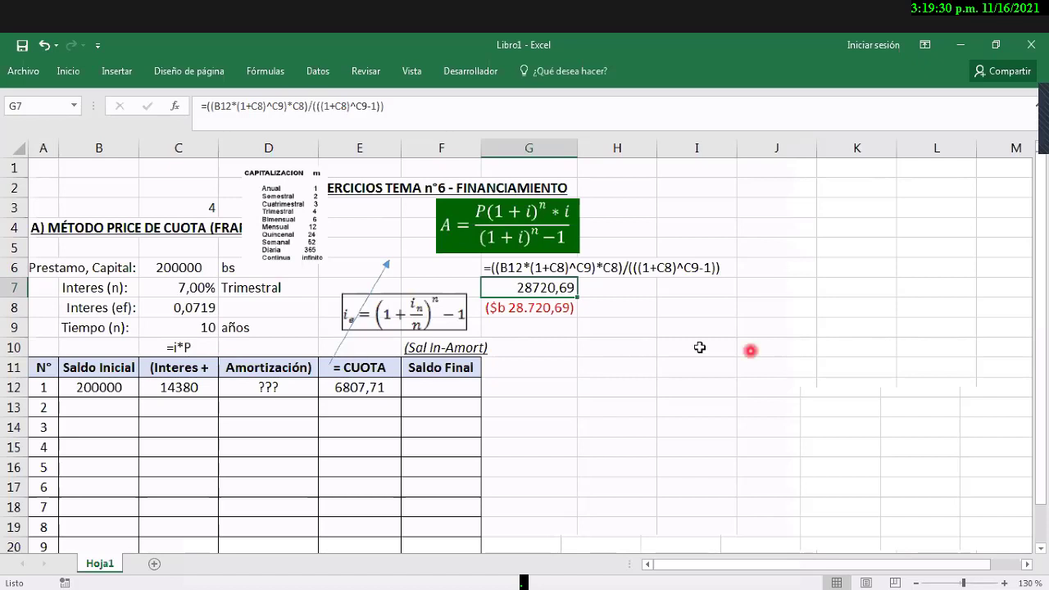
# Step: Calculate the first period's interest in C12 with =C8*B12, the effective rate times the initial balance
pyautogui.click(197, 389)
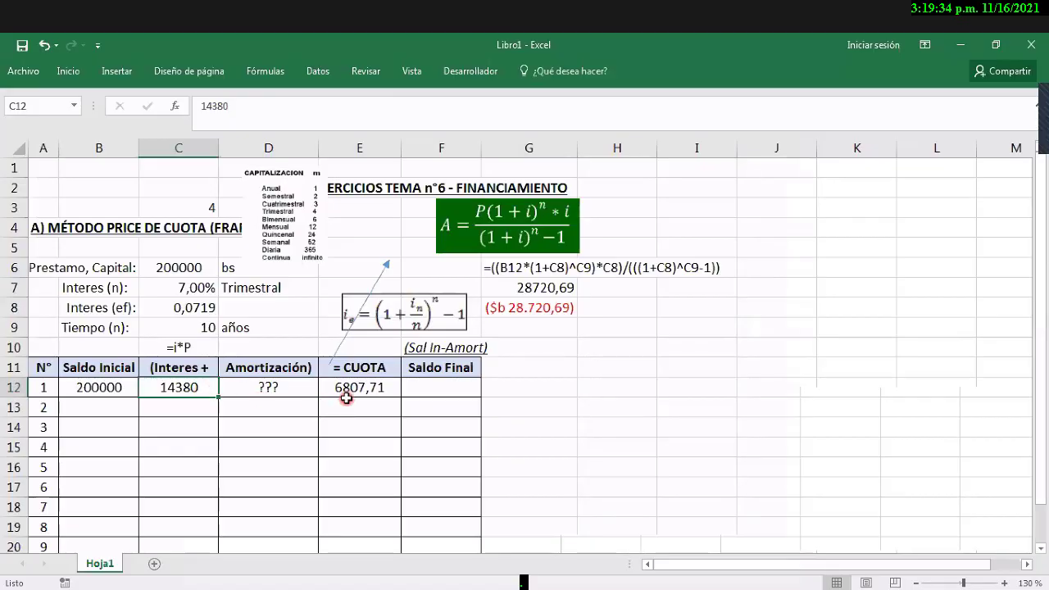
pyautogui.write('=')
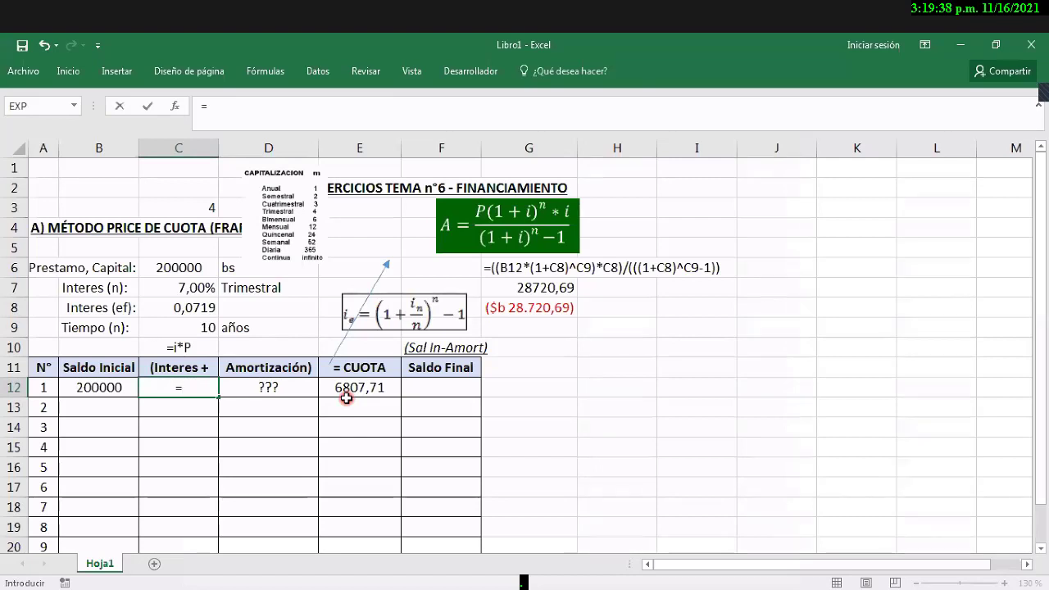
pyautogui.press('Up')
pyautogui.press('Up')
pyautogui.press('Up')
pyautogui.press('Up')
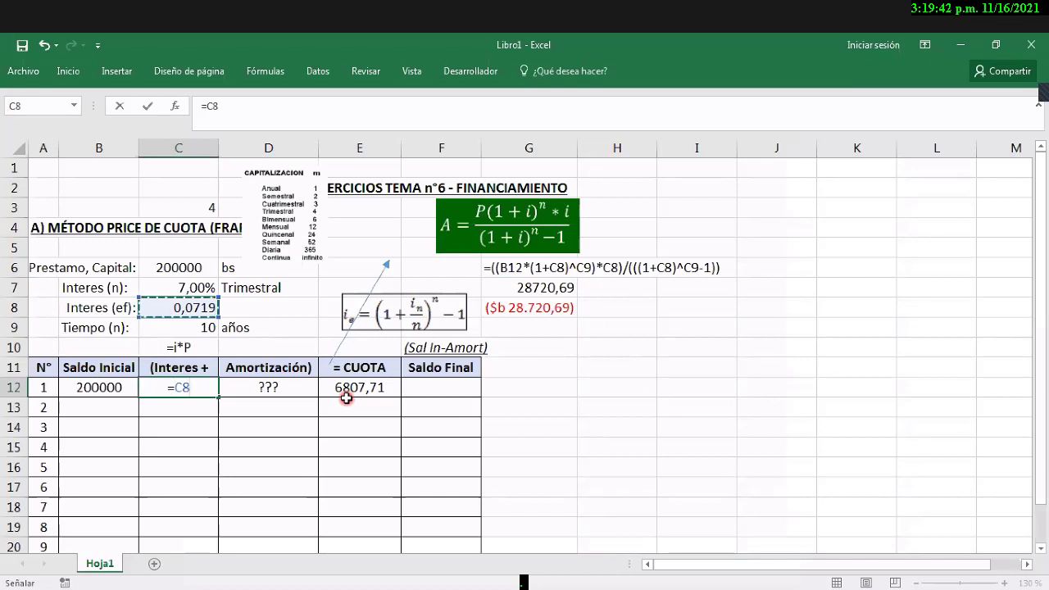
pyautogui.write('*')
pyautogui.press('Left')
pyautogui.press('Left')
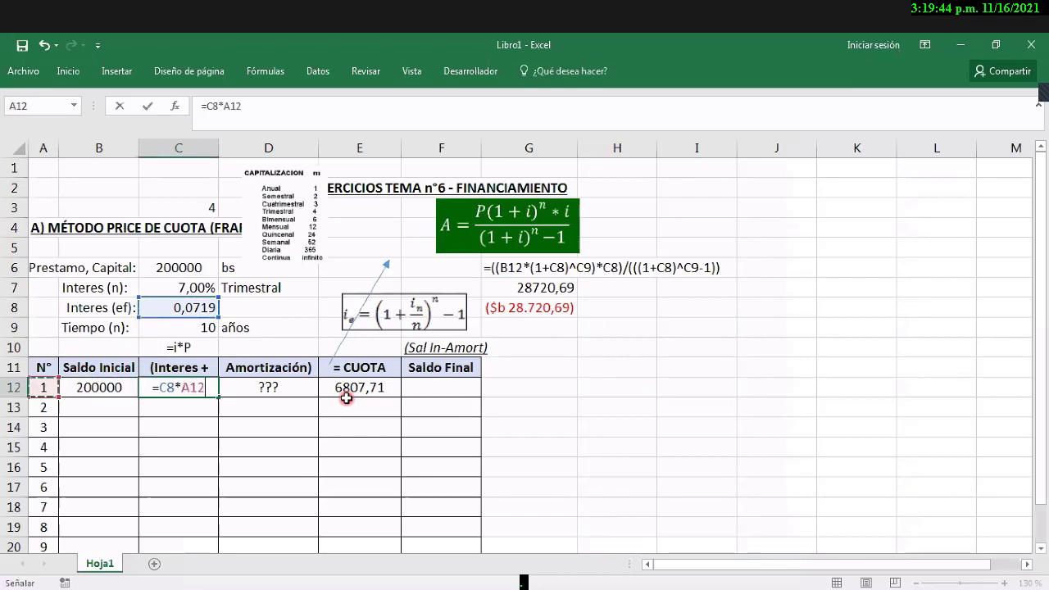
pyautogui.press('Right')
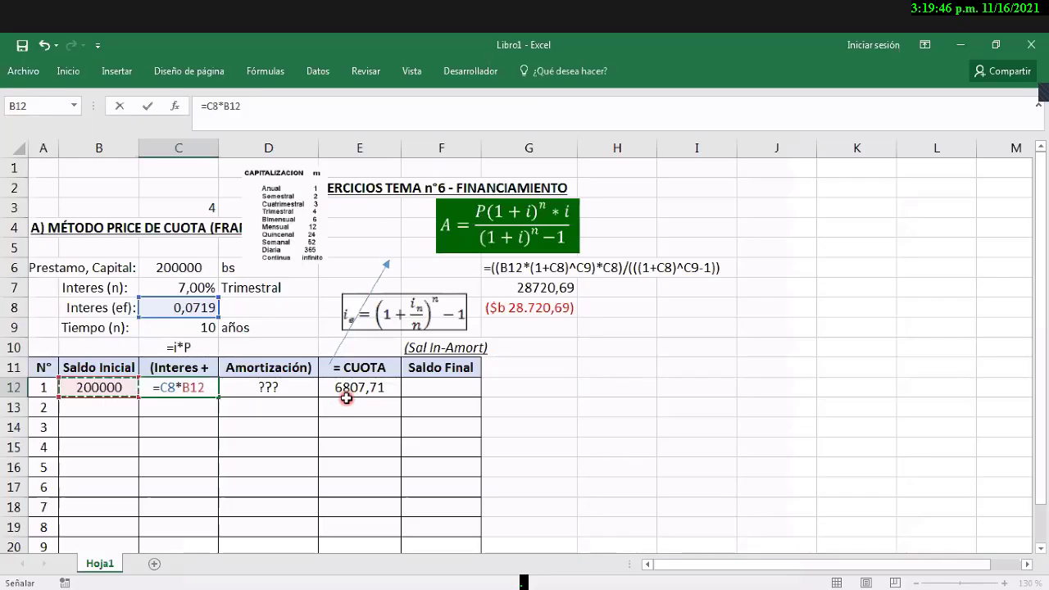
pyautogui.hotkey('ctrl', 'Return')
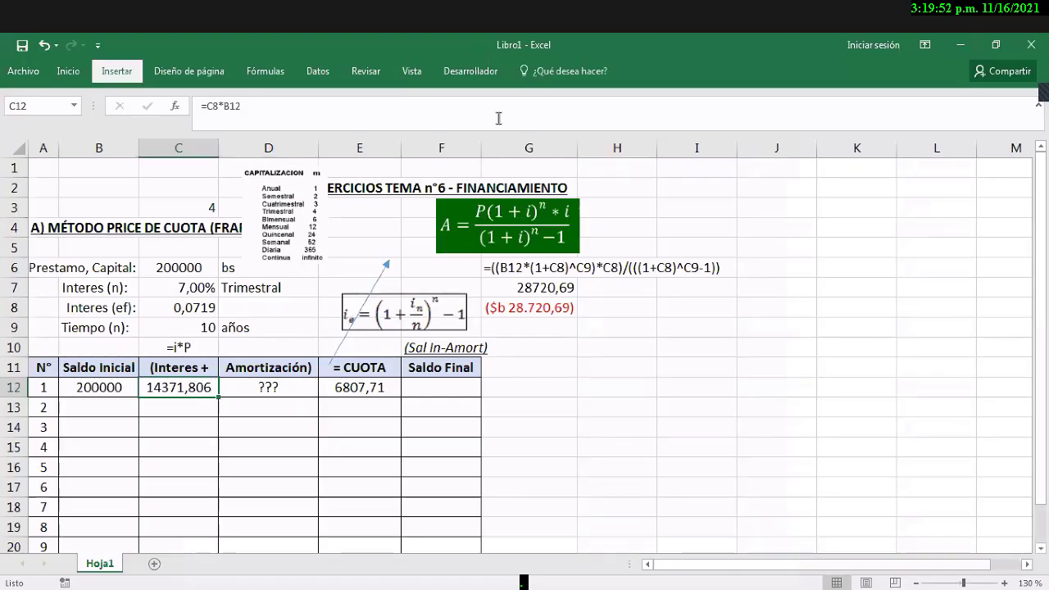
# Step: Left-align the first period's interest value in C12
pyautogui.click(116, 71)
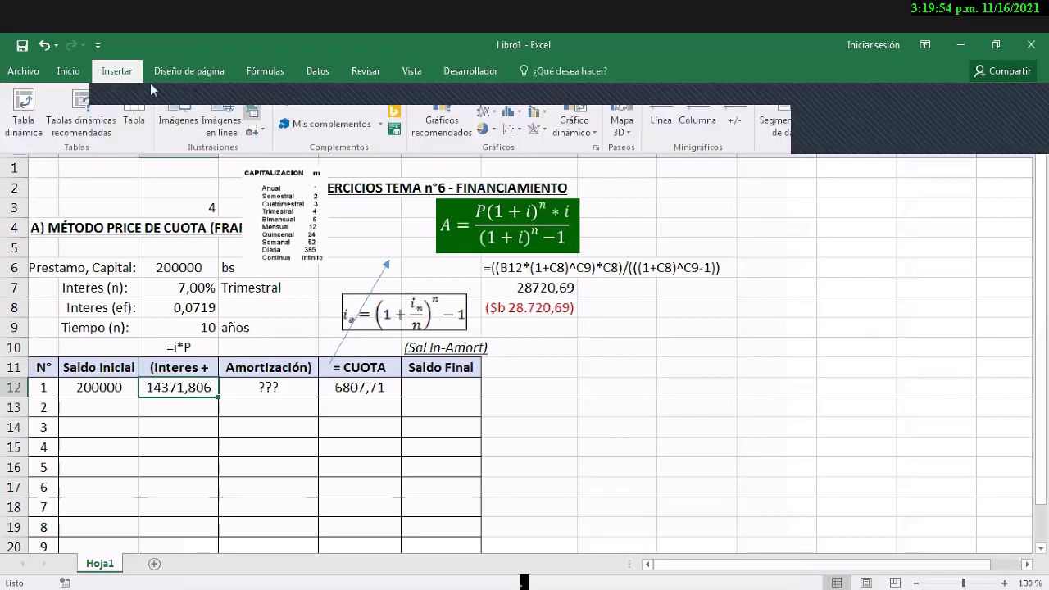
pyautogui.click(82, 76)
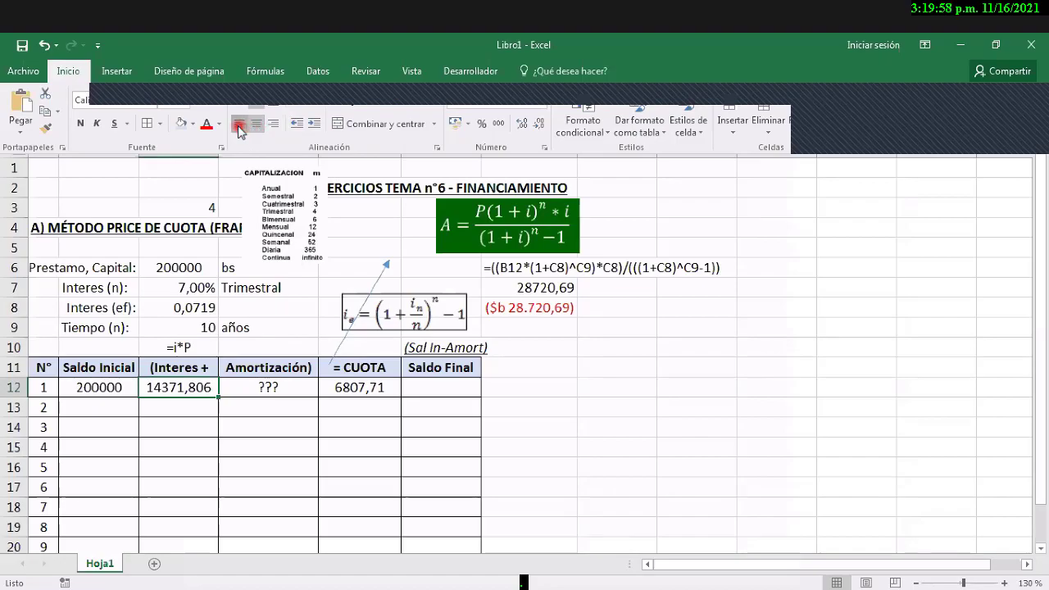
pyautogui.click(239, 125)
pyautogui.click(239, 124)
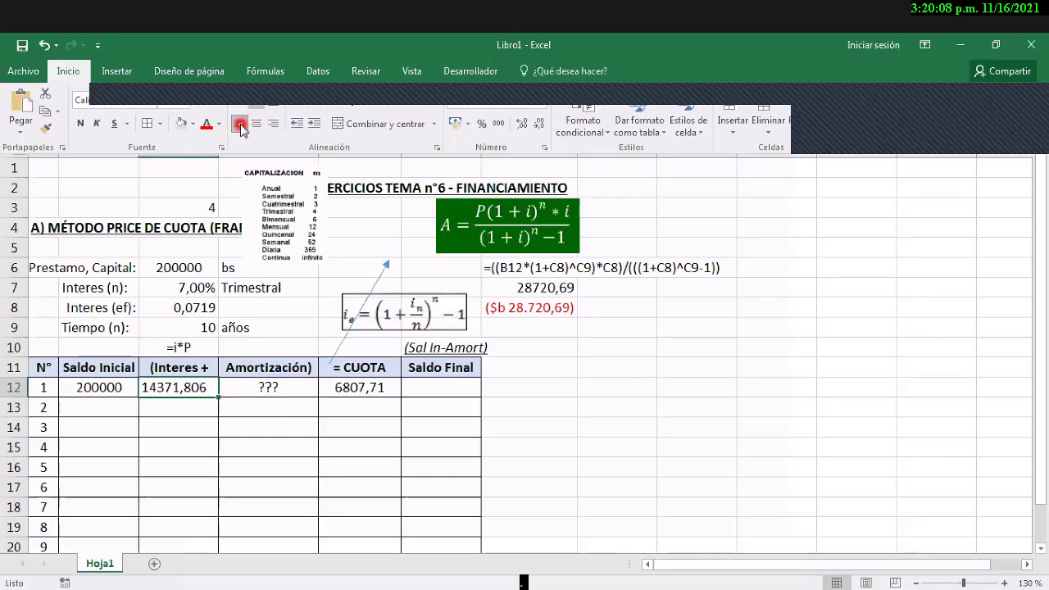
# Step: Replace the effective rate formula in C8 with the fixed value 0,0719
pyautogui.click(176, 308)
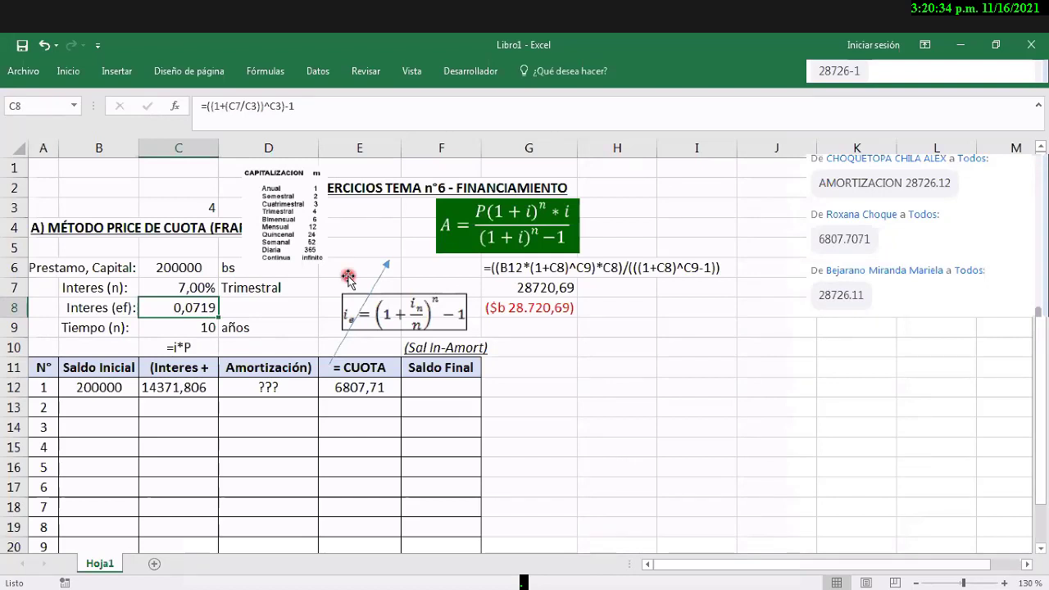
pyautogui.write('0,07')
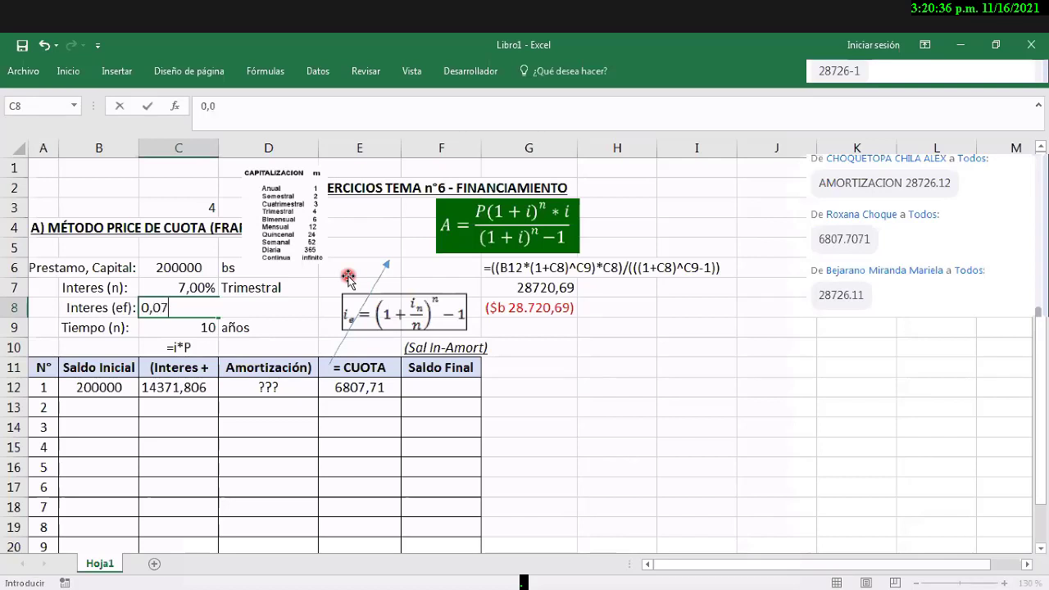
pyautogui.write('19')
pyautogui.press('Return')
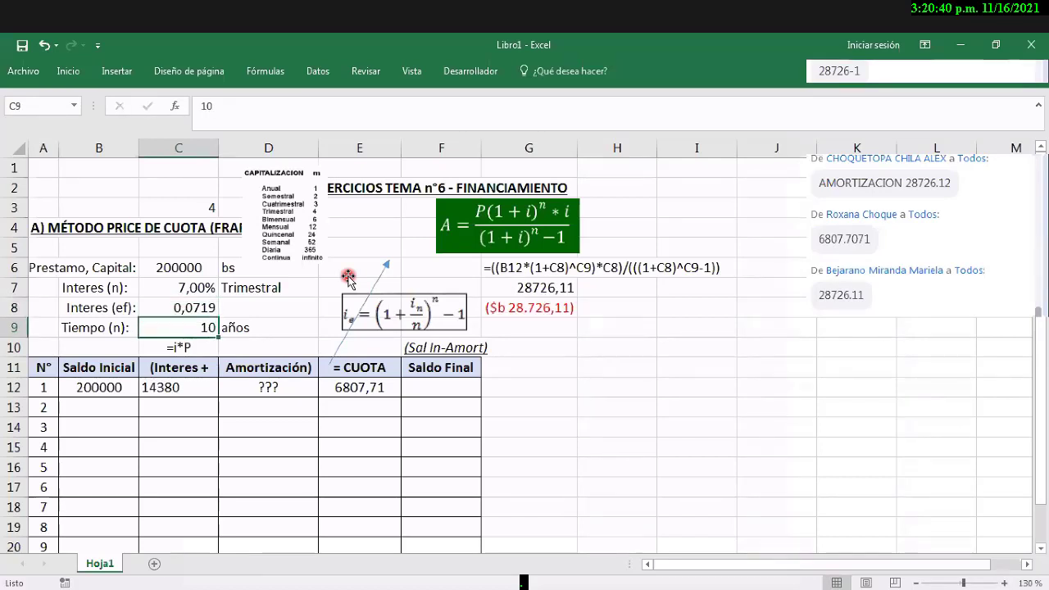
pyautogui.press('Up')
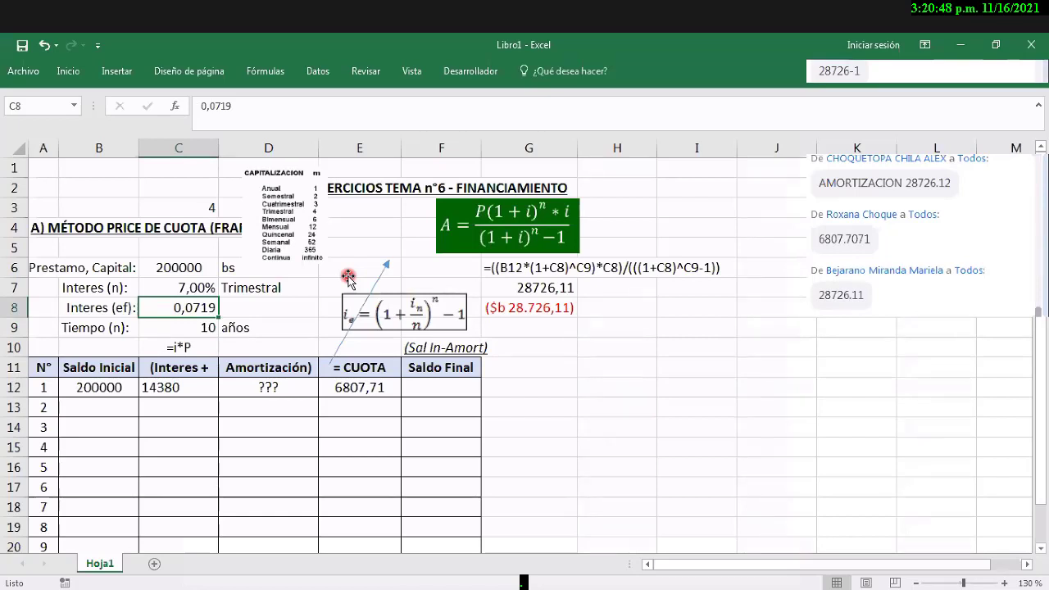
# Step: Clear the interest, amortization, payment and final balance cells C12:F12 in the first period's row
pyautogui.press('Down')
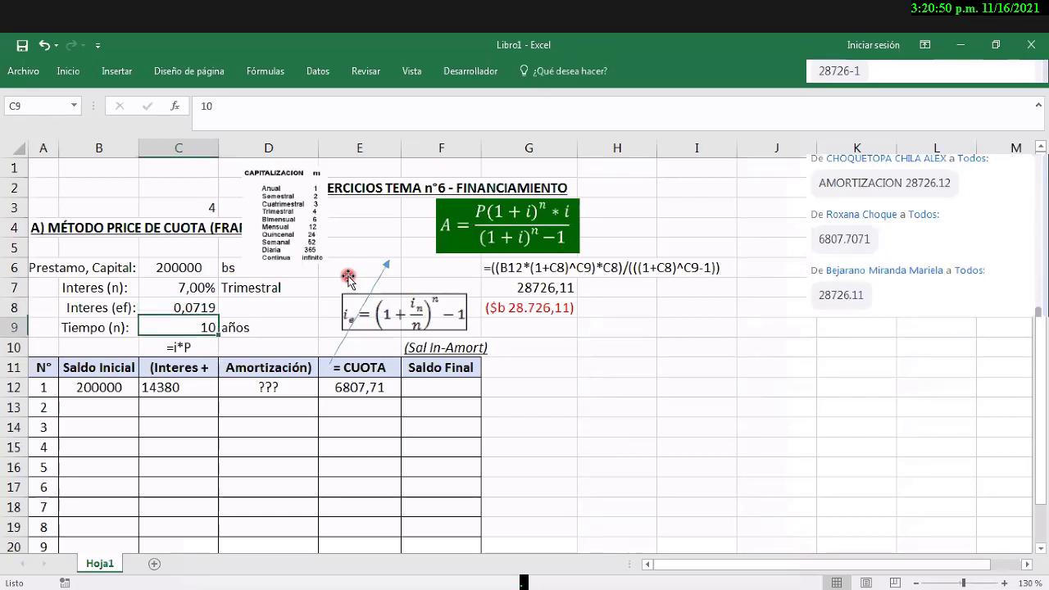
pyautogui.press('Down')
pyautogui.press('Down')
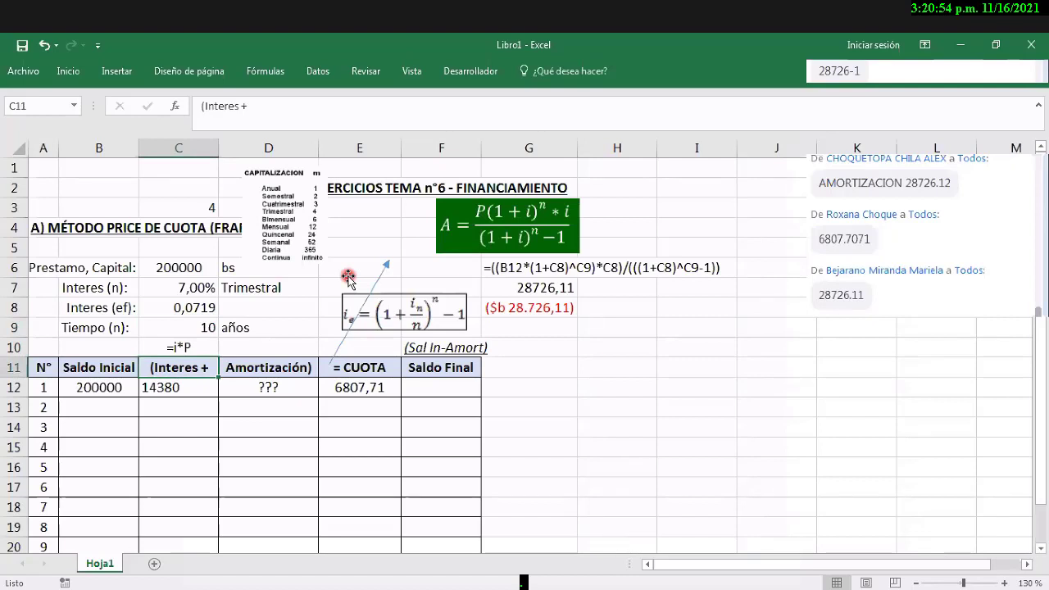
pyautogui.press('Down')
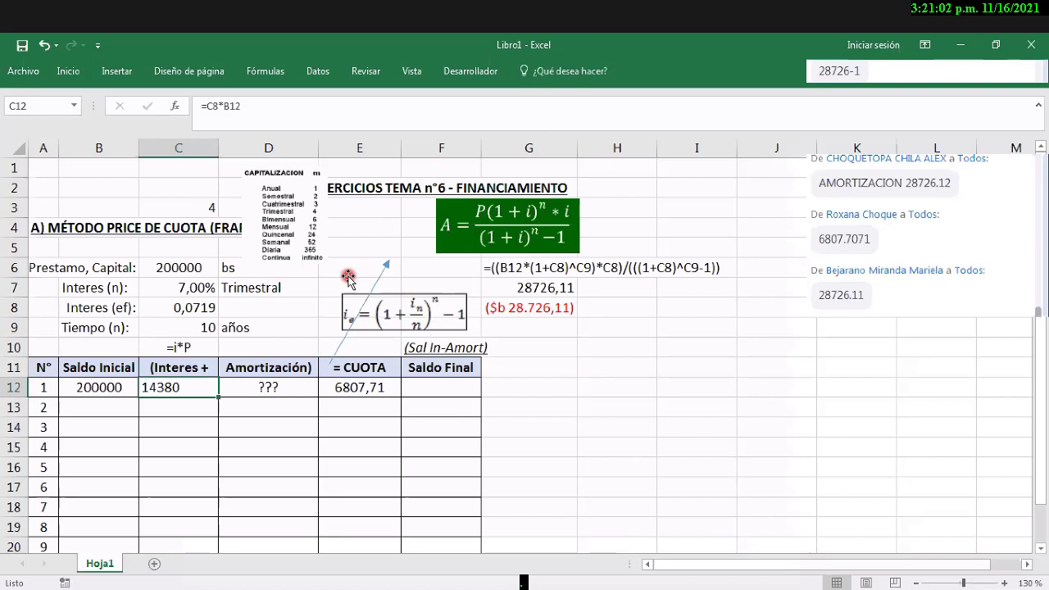
pyautogui.hotkey('shift', 'Right')
pyautogui.hotkey('shift', 'Right')
pyautogui.hotkey('shift', 'Right')
pyautogui.press('Delete')
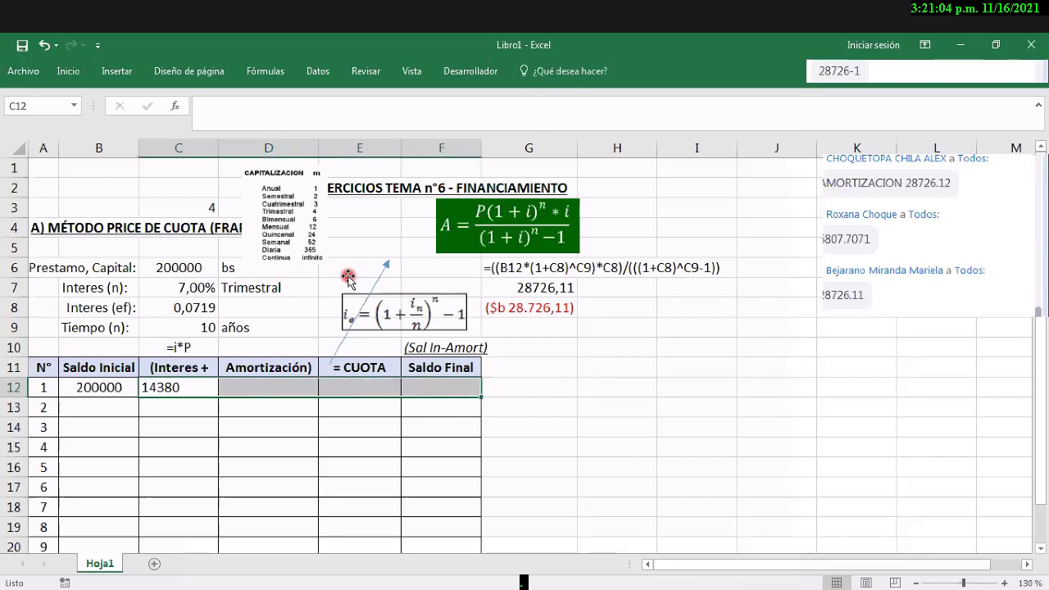
pyautogui.hotkey('shift', 'Left')
pyautogui.hotkey('shift', 'Left')
pyautogui.hotkey('shift', 'Left')
pyautogui.press('Delete')
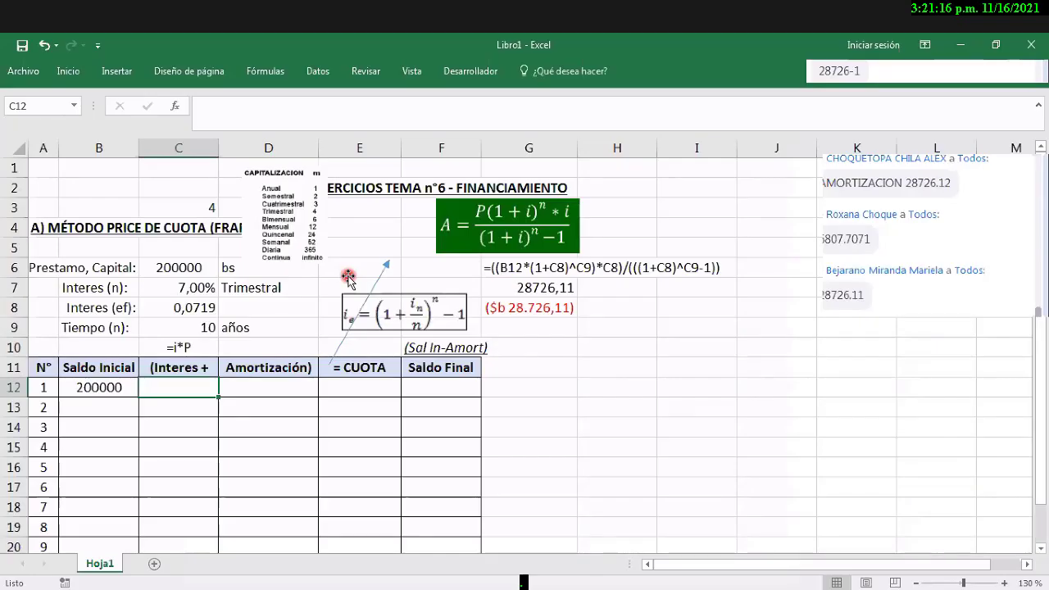
pyautogui.press('Up')
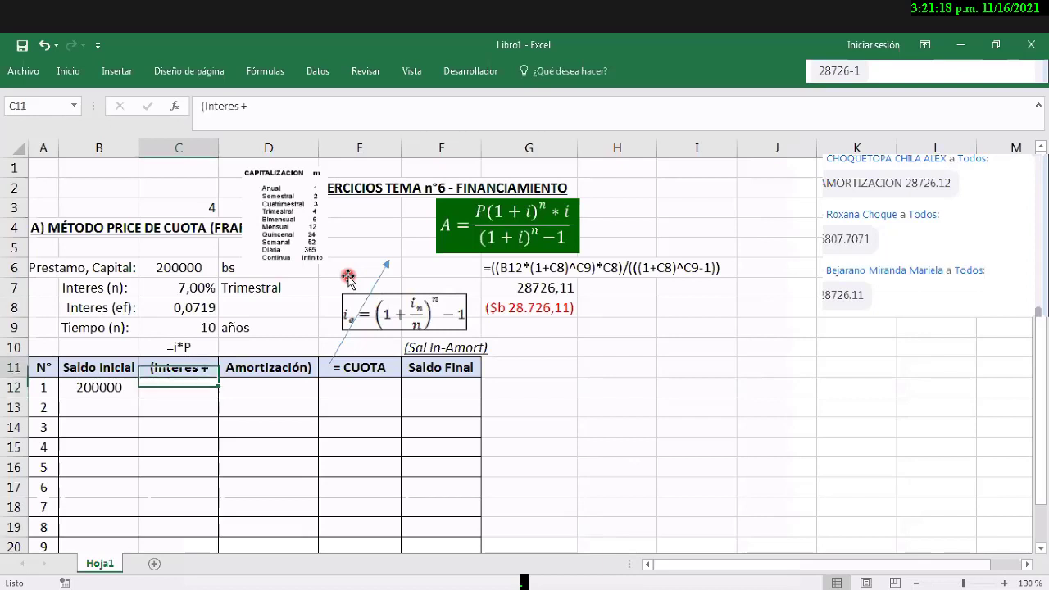
pyautogui.press('Down')
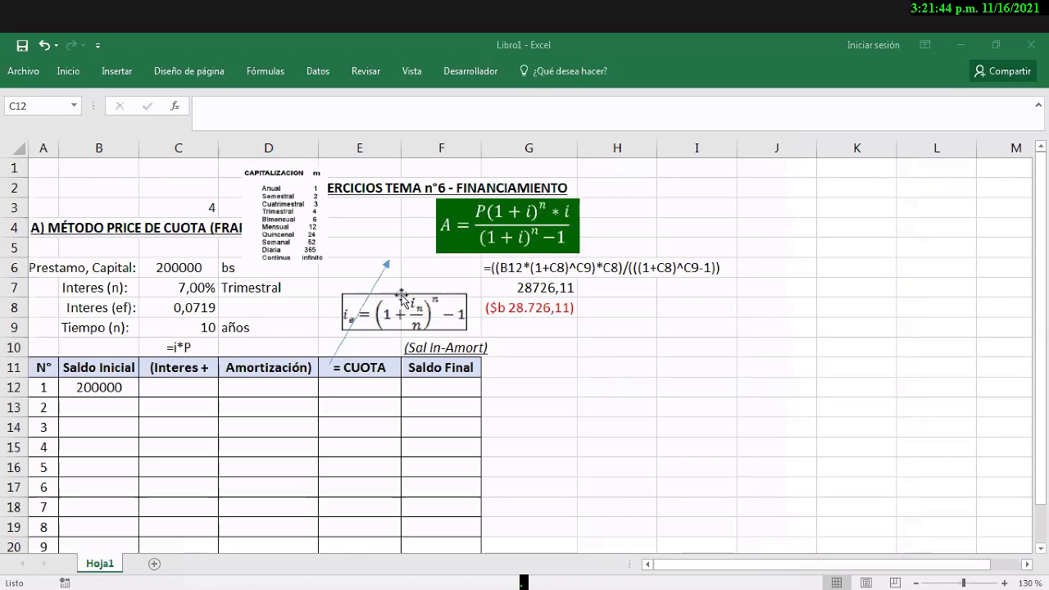
# Step: Enter 28726,11 as the first period's payment in E12, under CUOTA
pyautogui.click(374, 398)
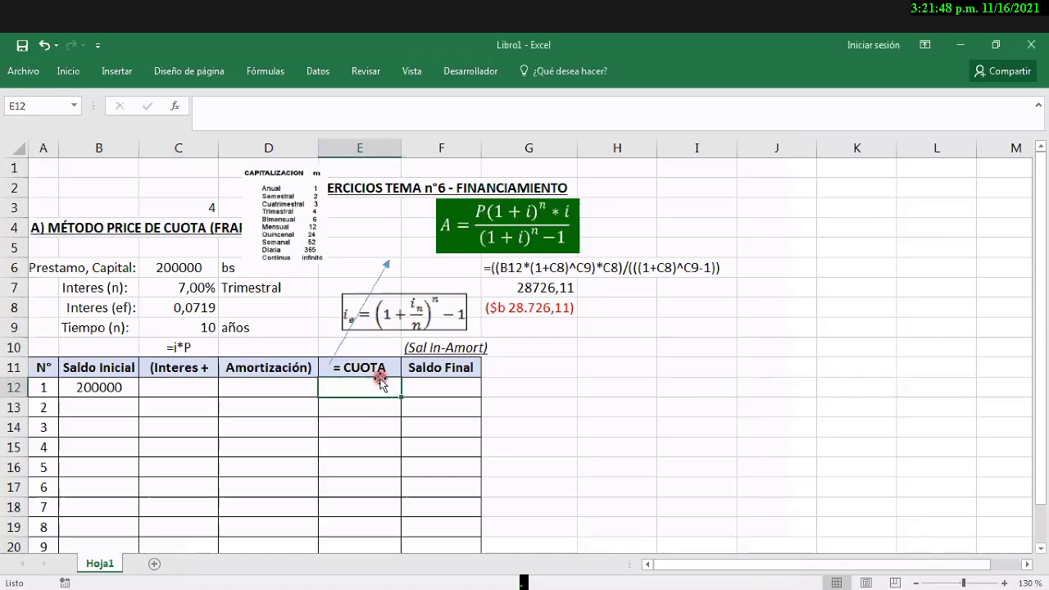
pyautogui.write('28')
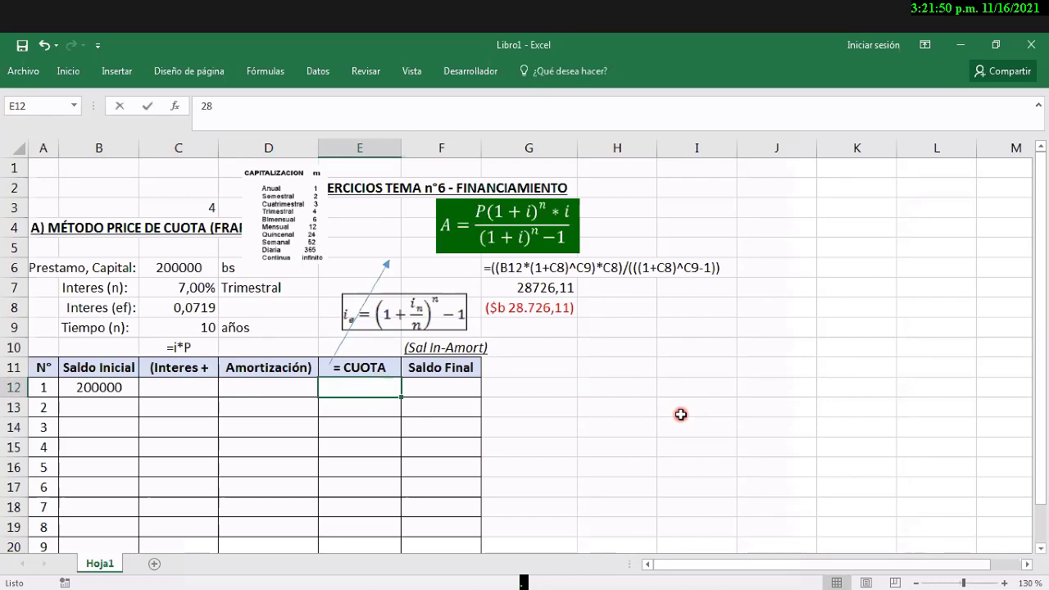
pyautogui.write('7')
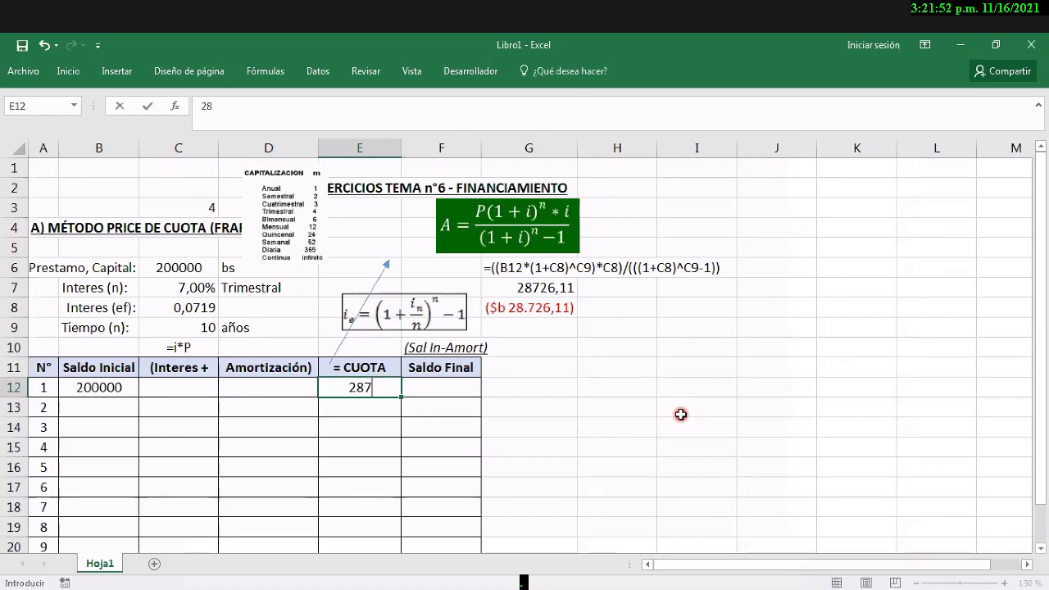
pyautogui.write('26,11')
pyautogui.press('Return')
# Step: Enter 14380 as the first period's interest in C12
pyautogui.press('Up')
pyautogui.press('Left')
pyautogui.press('Left')
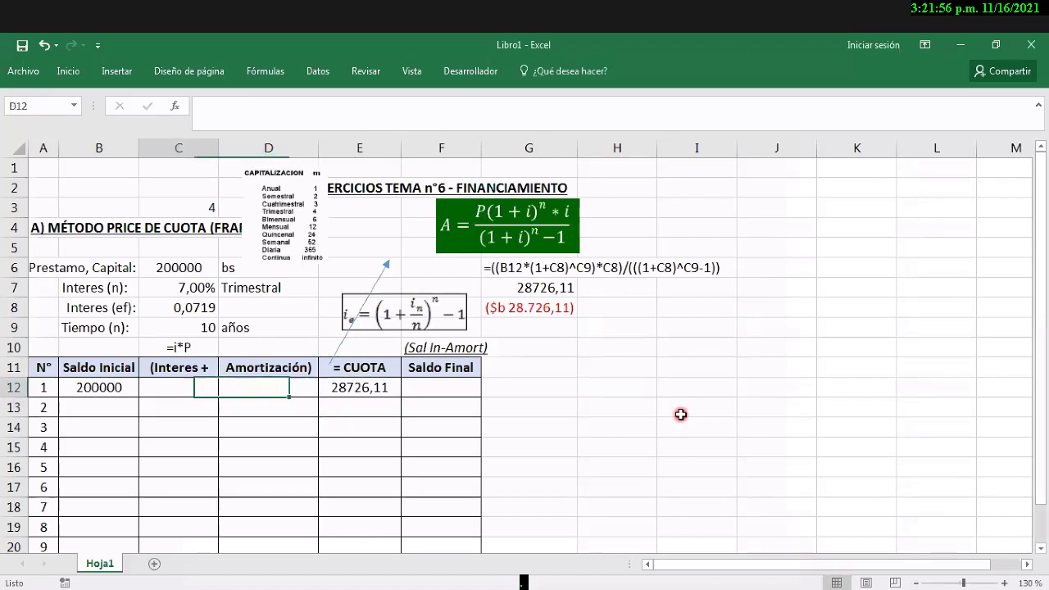
pyautogui.write('14')
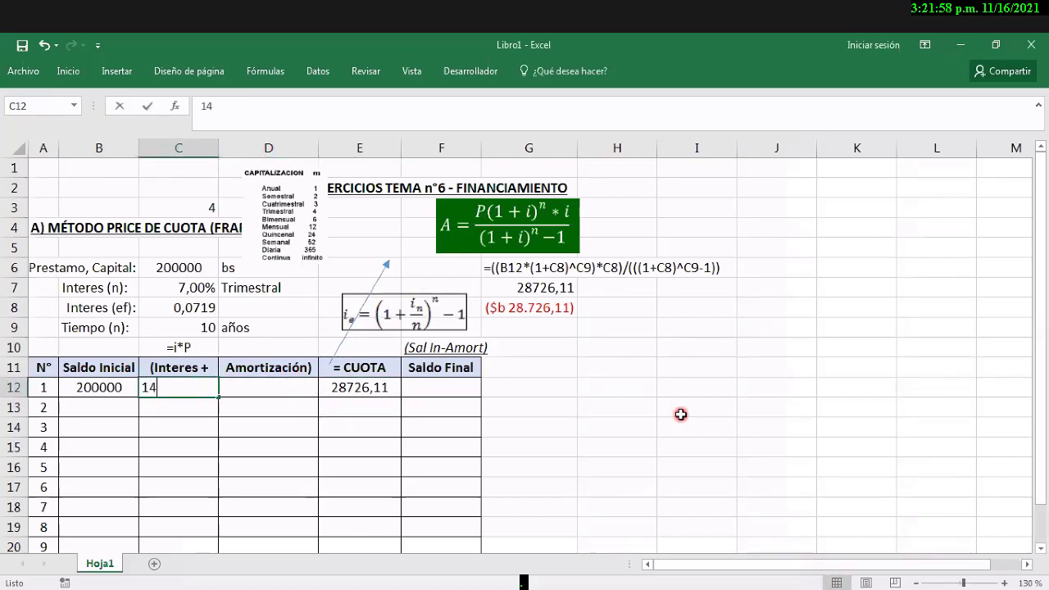
pyautogui.write('380')
pyautogui.press('Return')
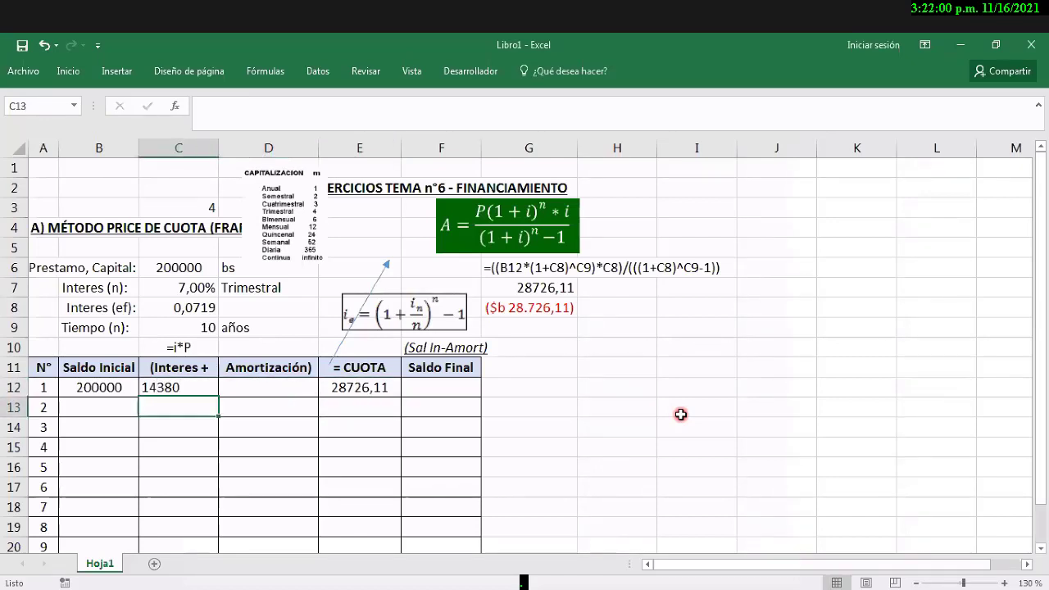
# Step: Review how the interest in C12, the amortization in D12 and the payment in E12 relate in the first period
pyautogui.press('Up')
pyautogui.press('Right')
pyautogui.press('Left')
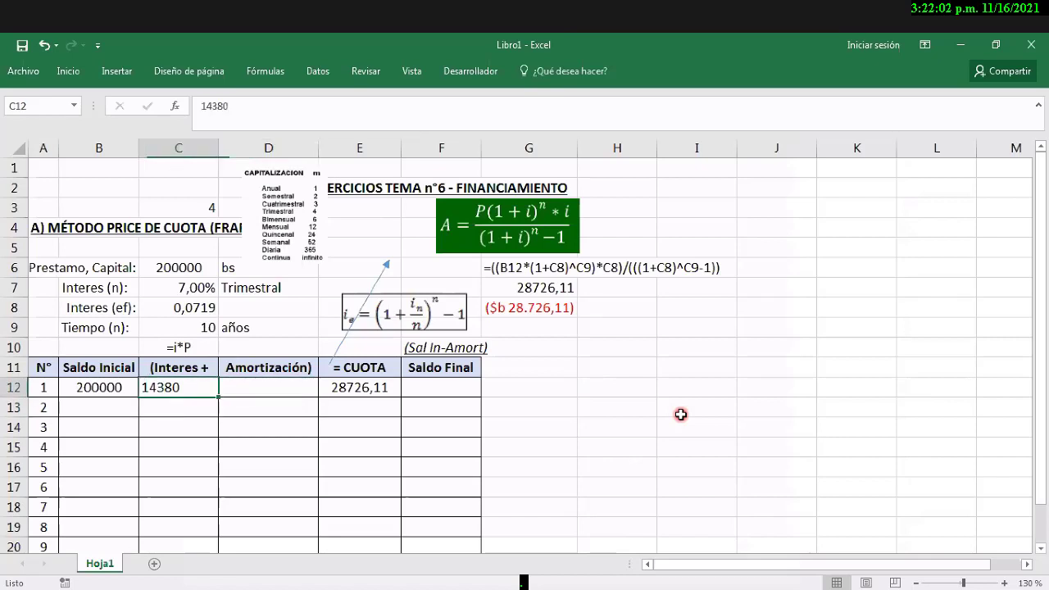
pyautogui.press('Right')
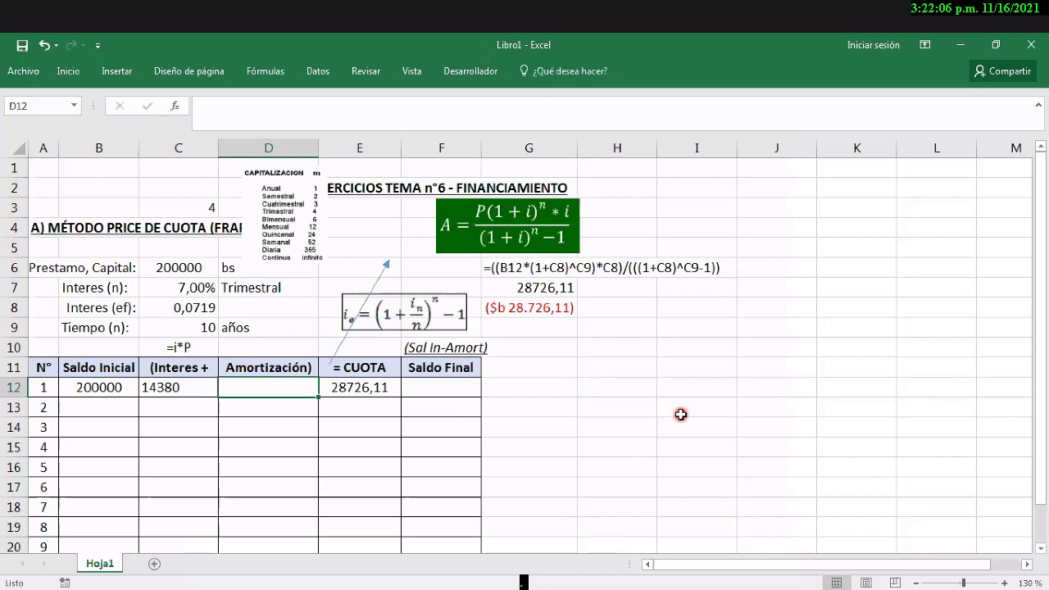
pyautogui.press('Right')
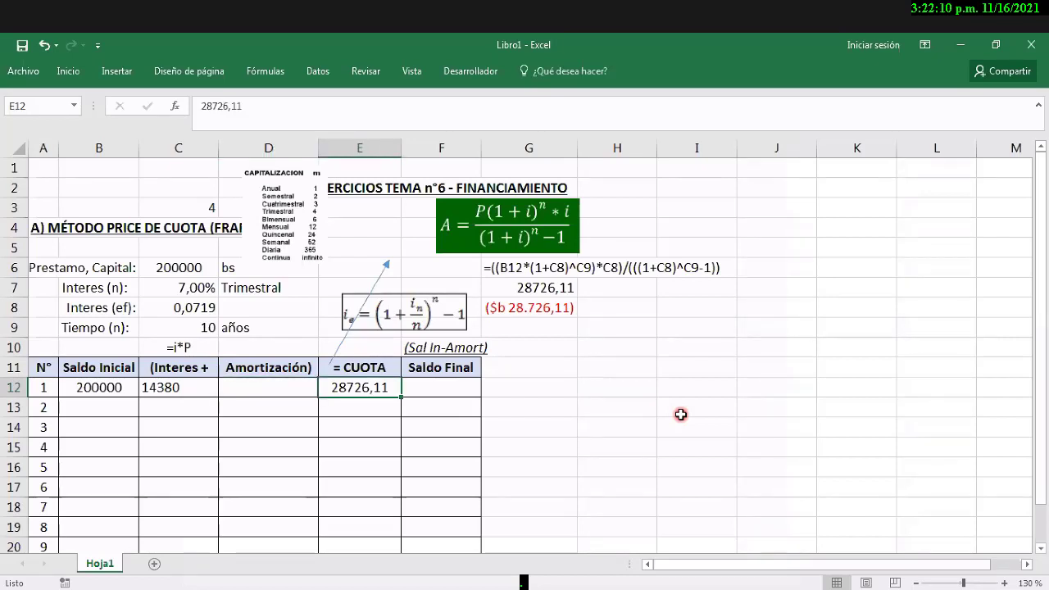
pyautogui.press('Left')
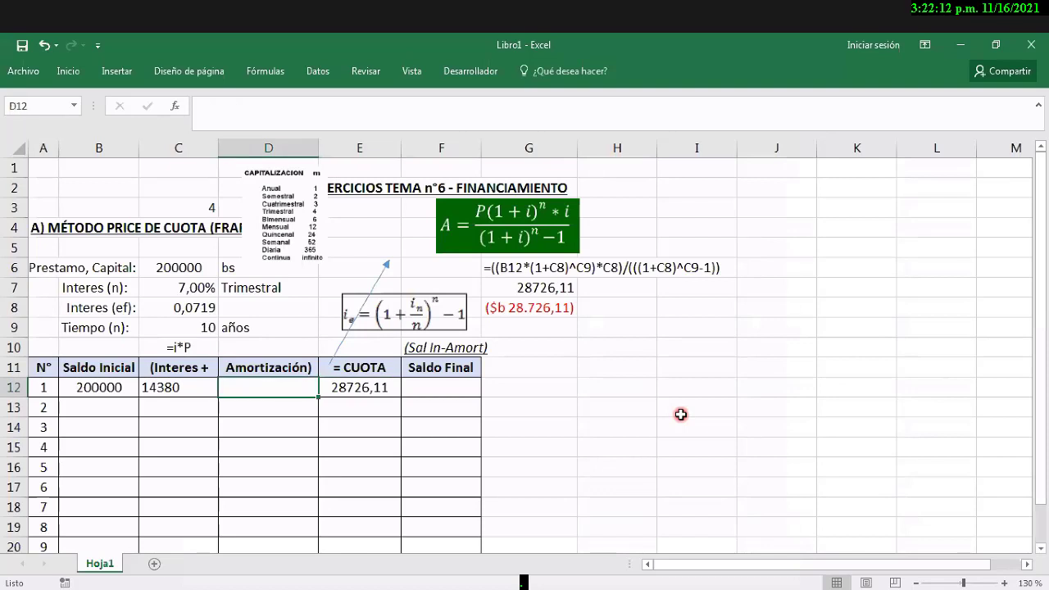
pyautogui.press('Right')
pyautogui.press('Left')
pyautogui.press('Left')
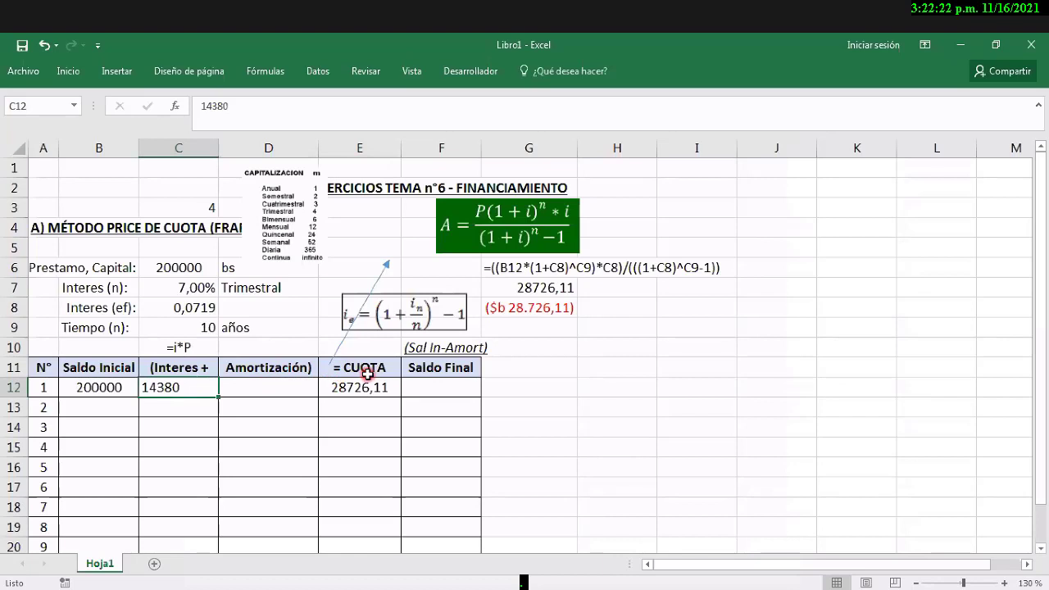
pyautogui.click(279, 391)
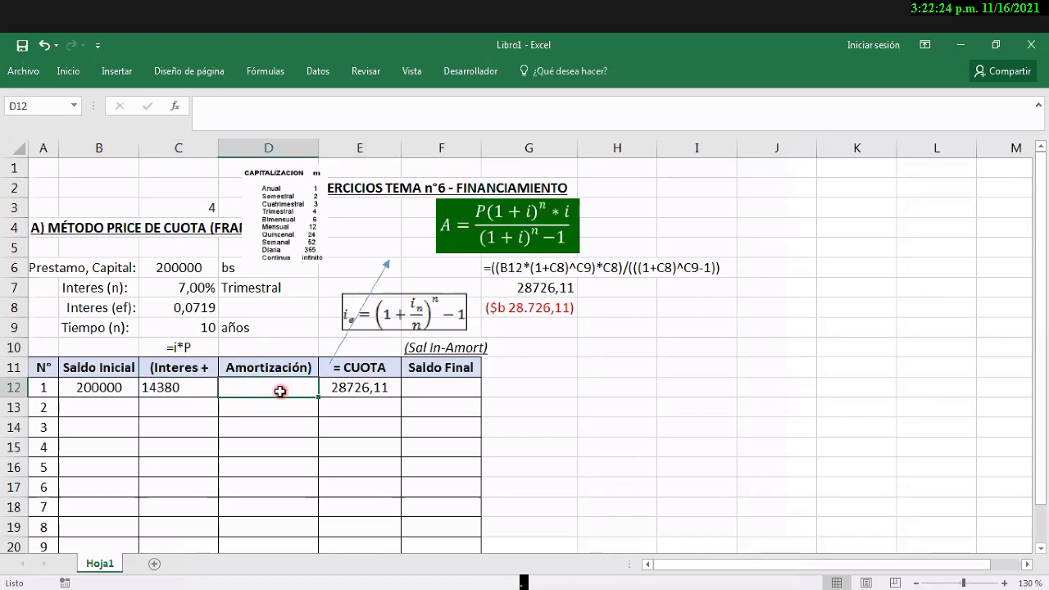
pyautogui.write('=')
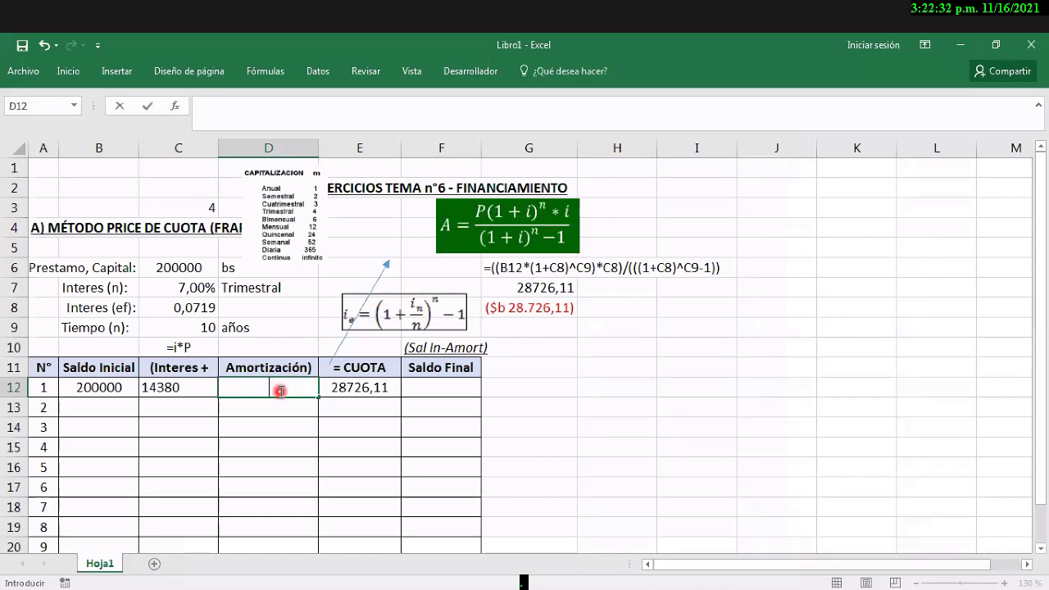
pyautogui.press('BackSpace')
pyautogui.press('Return')
pyautogui.press('Return')
pyautogui.click(279, 391)
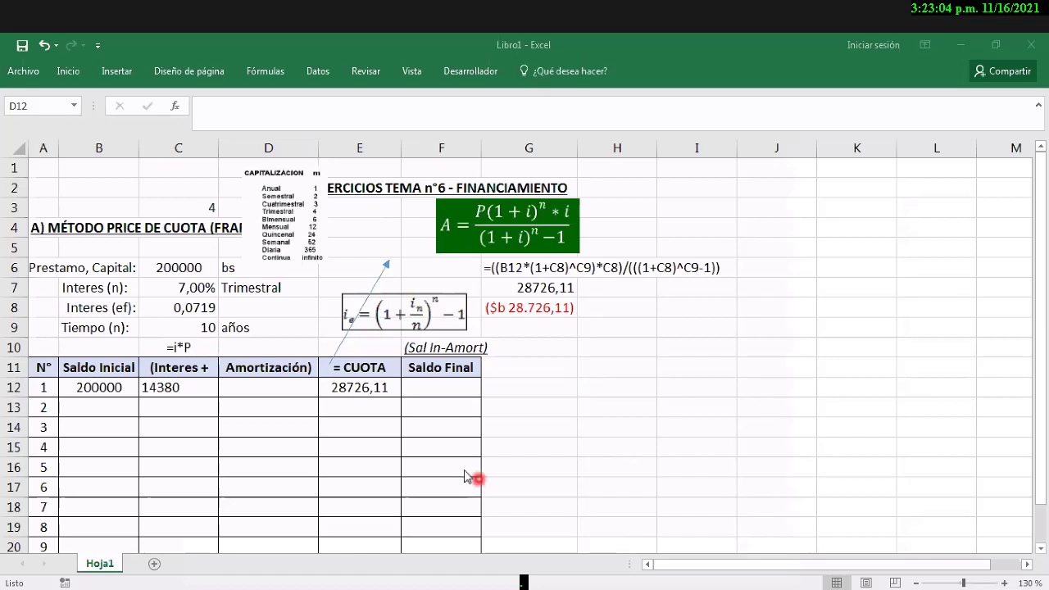
pyautogui.click(269, 395)
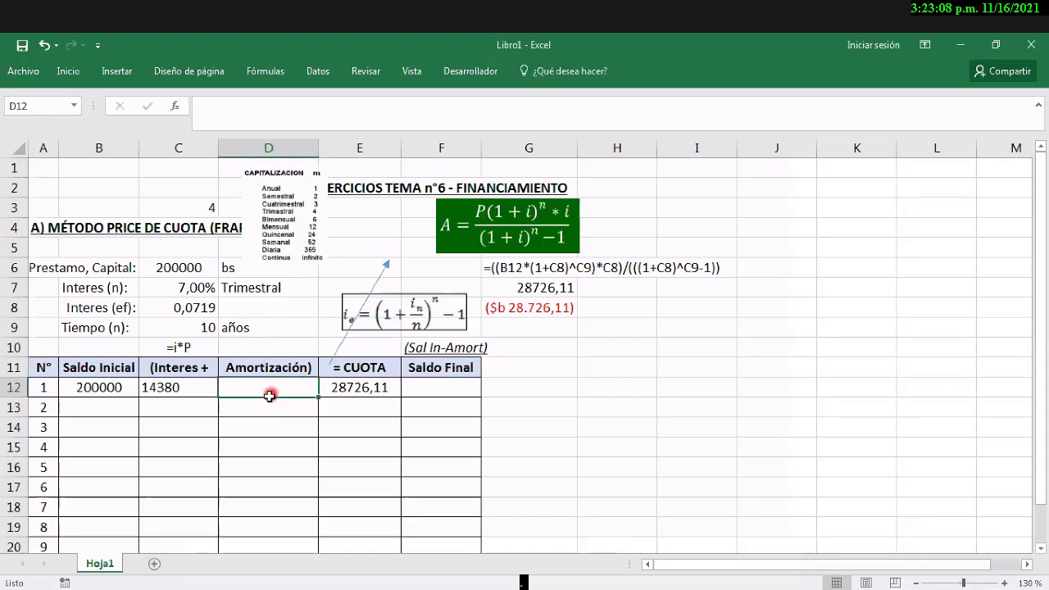
# Step: Enter 14346,11 as the first period's amortization in D12
pyautogui.write('143')
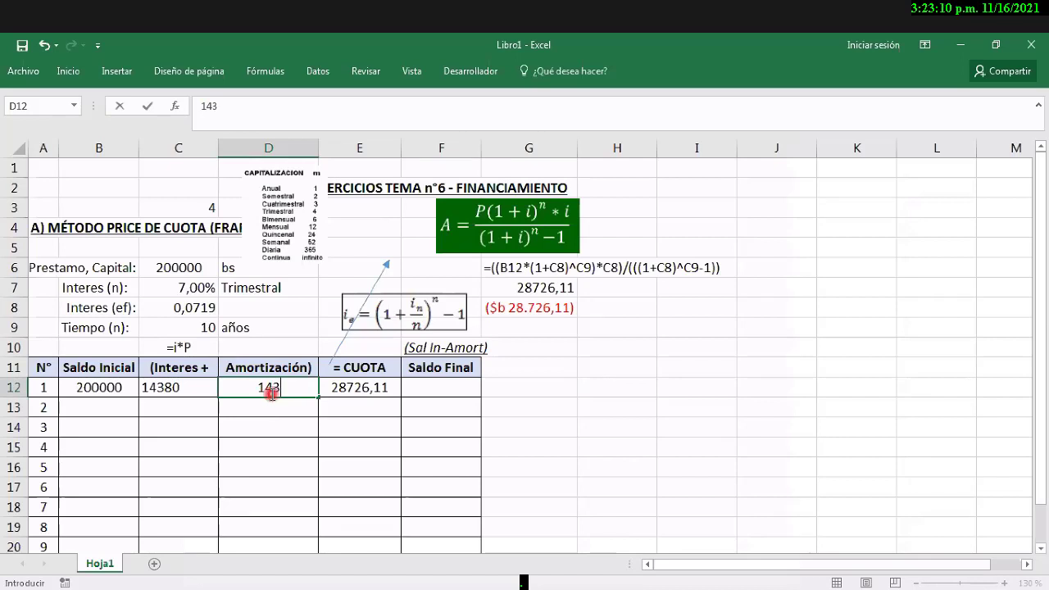
pyautogui.write('46,11')
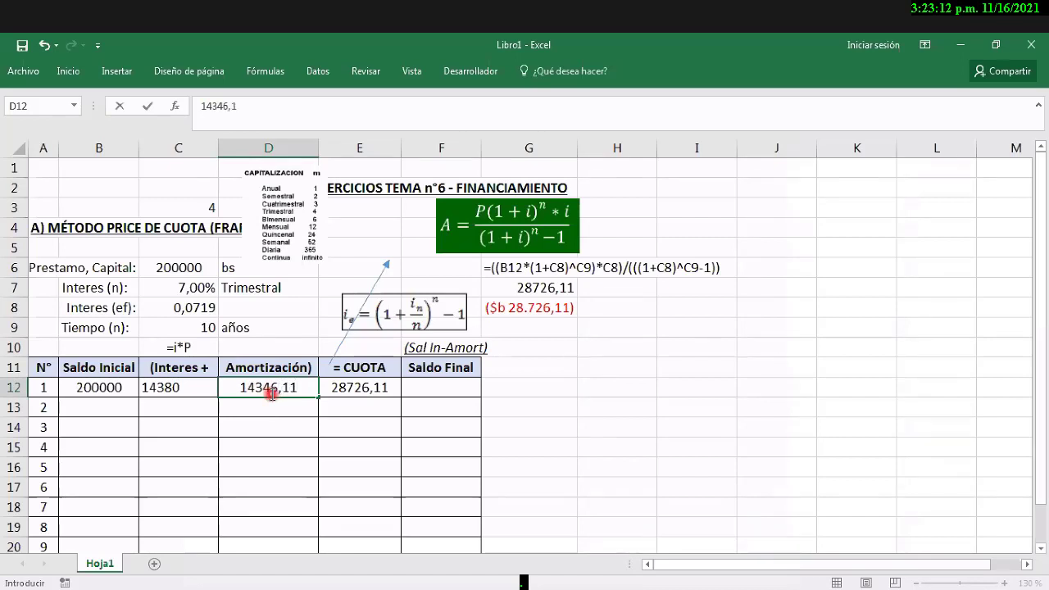
pyautogui.press('Return')
# Step: Enter =185653,89 as the first period's final balance in F12 and check its sum with the amortization in D12
pyautogui.press('Up')
pyautogui.press('Right')
pyautogui.press('Right')
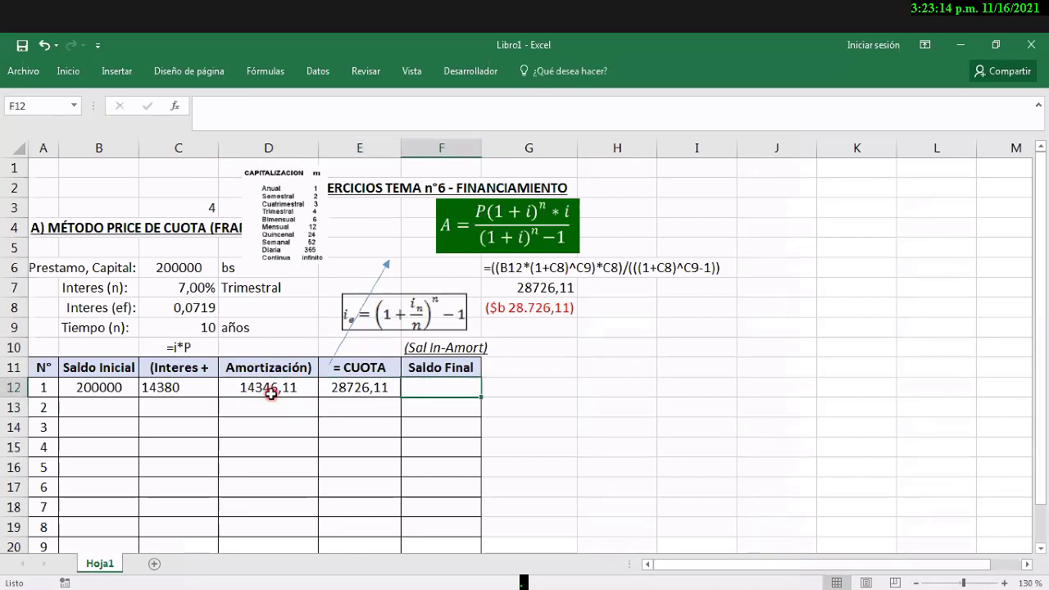
pyautogui.write('=')
pyautogui.press('BackSpace')
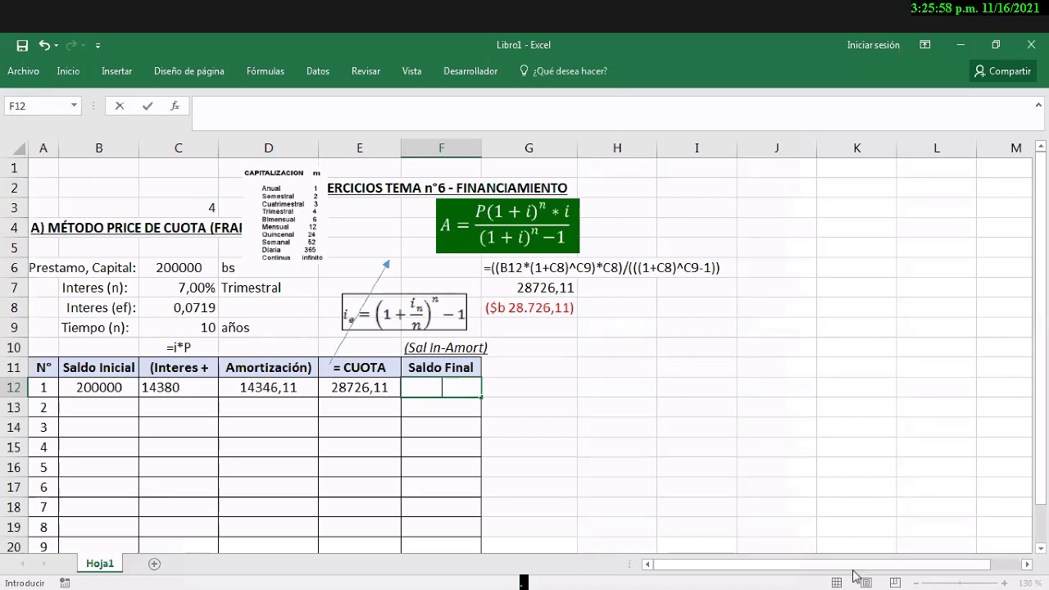
pyautogui.click(1042, 574)
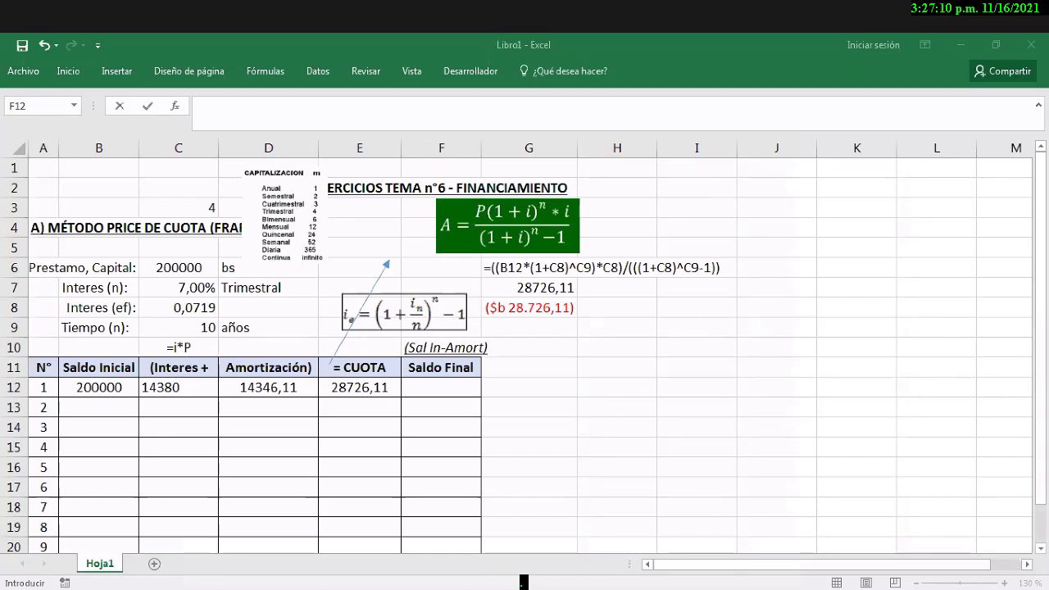
pyautogui.doubleClick(440, 385)
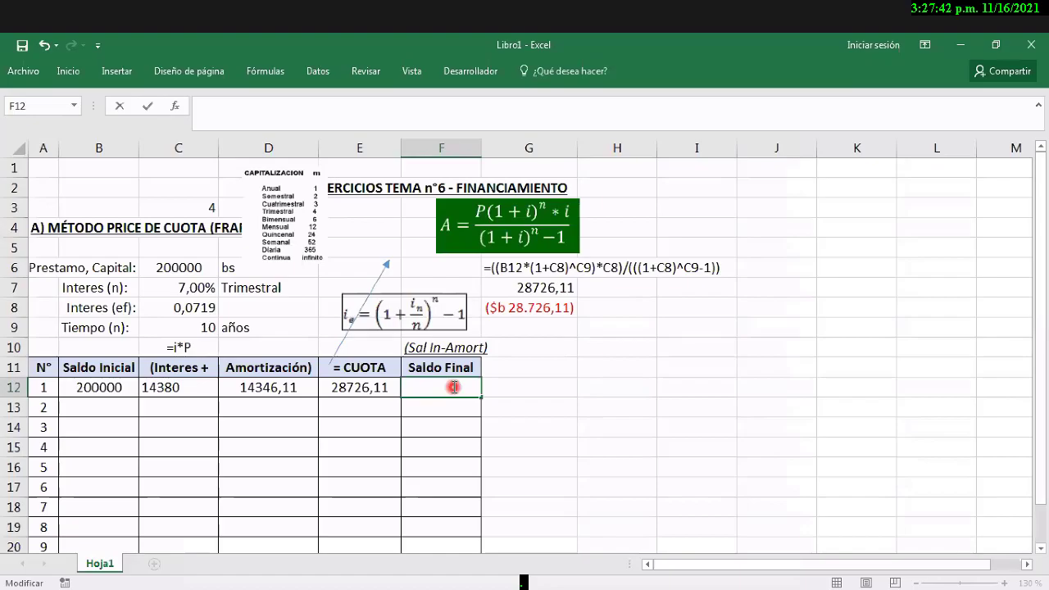
pyautogui.write('=')
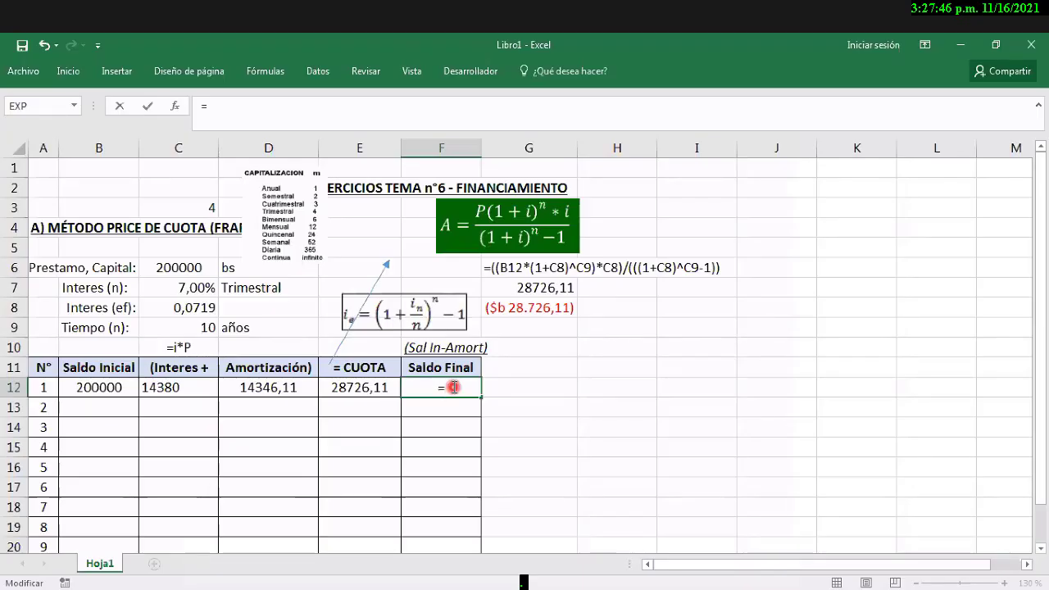
pyautogui.write('185')
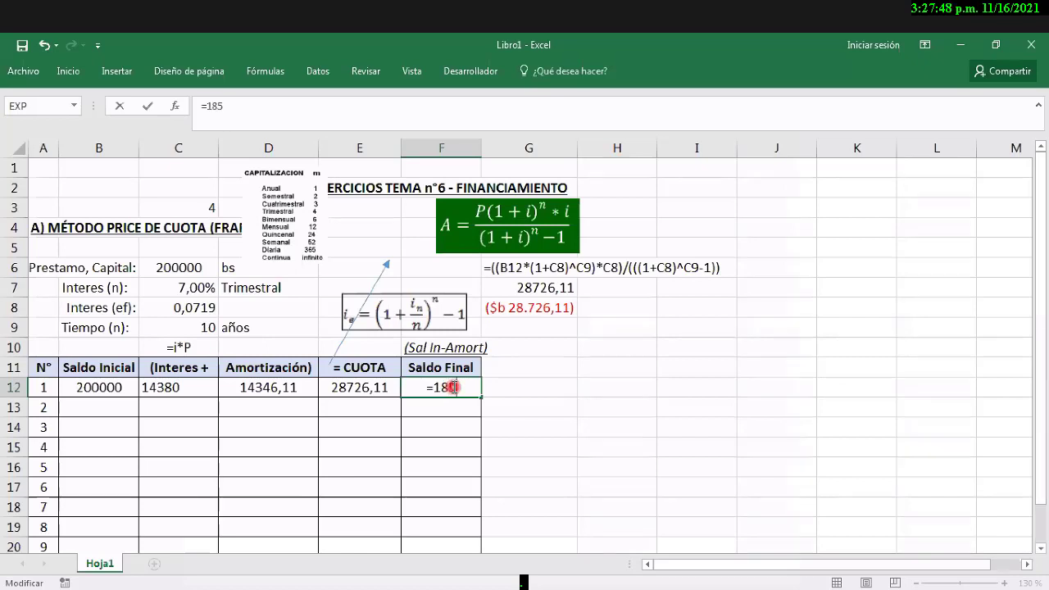
pyautogui.write('653,89')
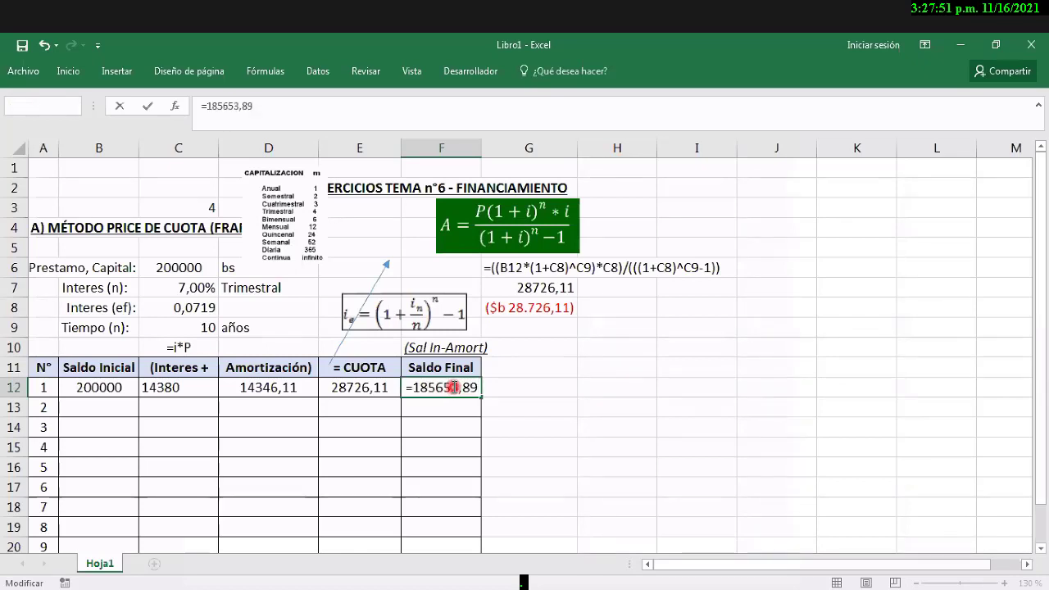
pyautogui.press('Return')
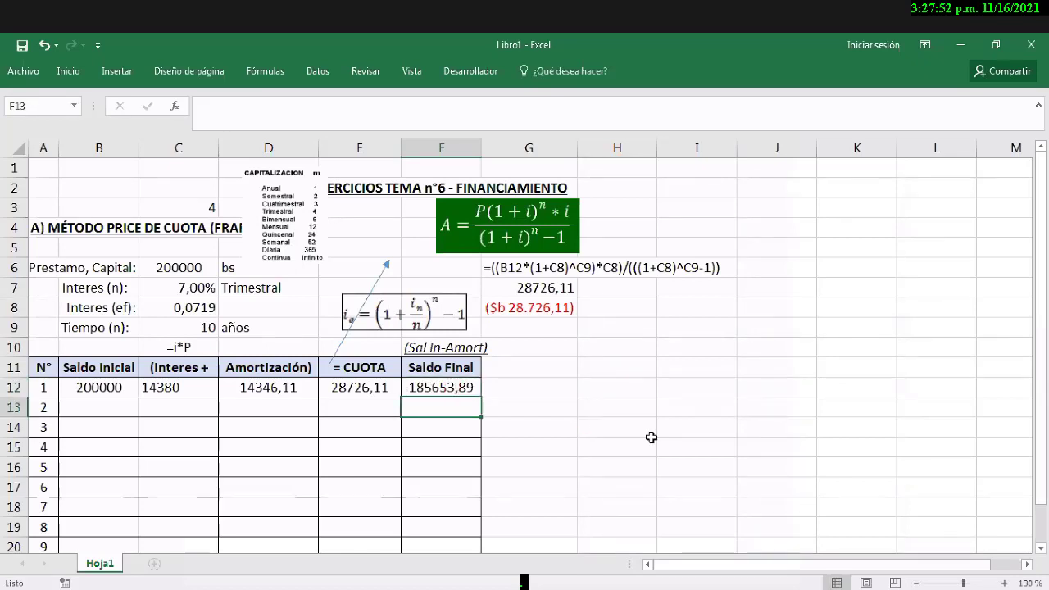
pyautogui.click(443, 388)
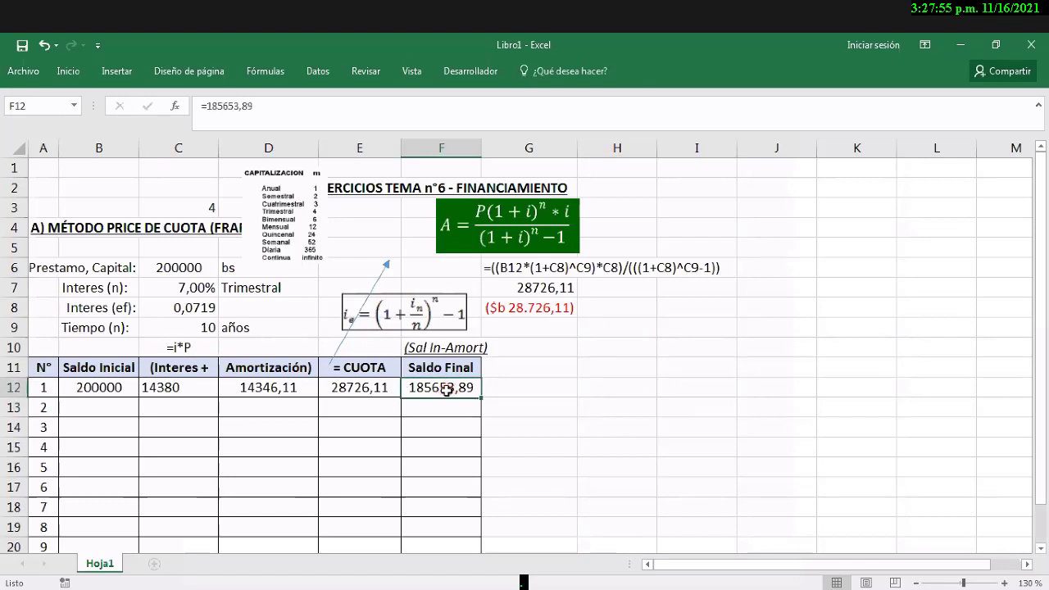
pyautogui.keyDown('ctrl'); pyautogui.click(271, 390); pyautogui.keyUp('ctrl')
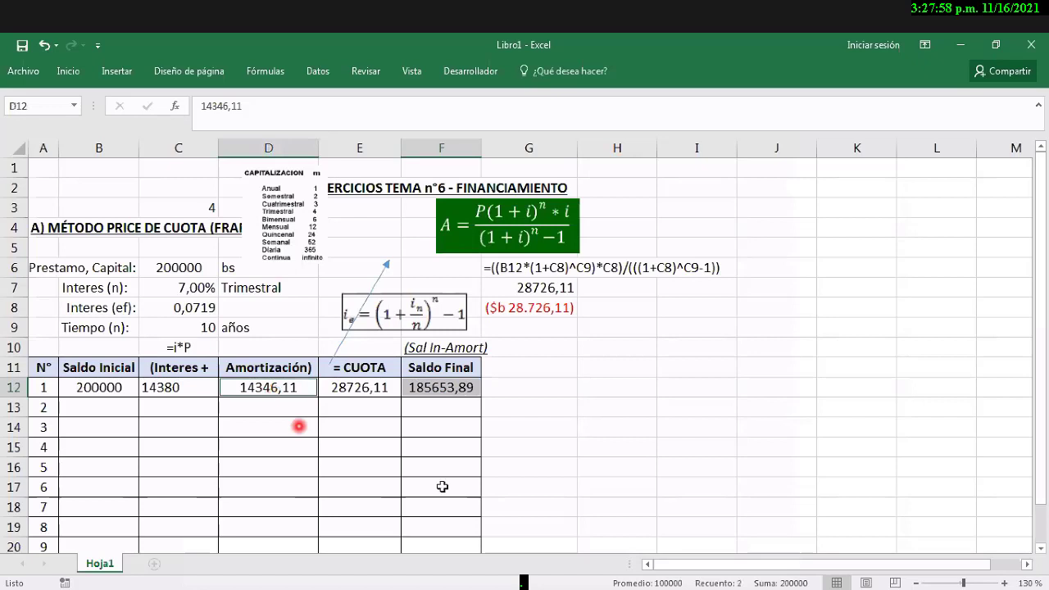
# Step: Enter 185653,89 as the second period's initial balance in B13
pyautogui.click(136, 408)
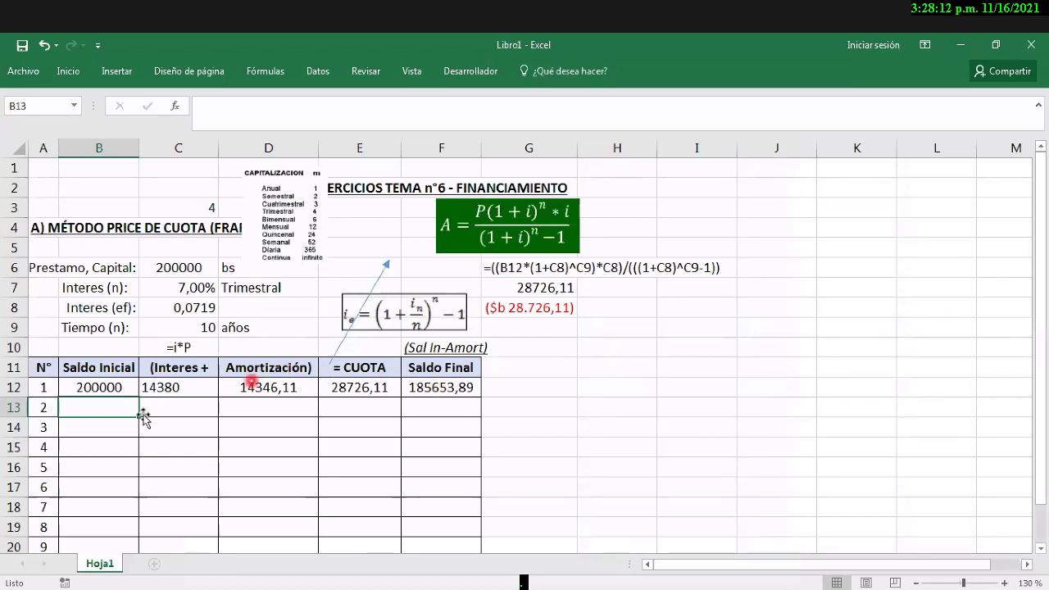
pyautogui.press('Down')
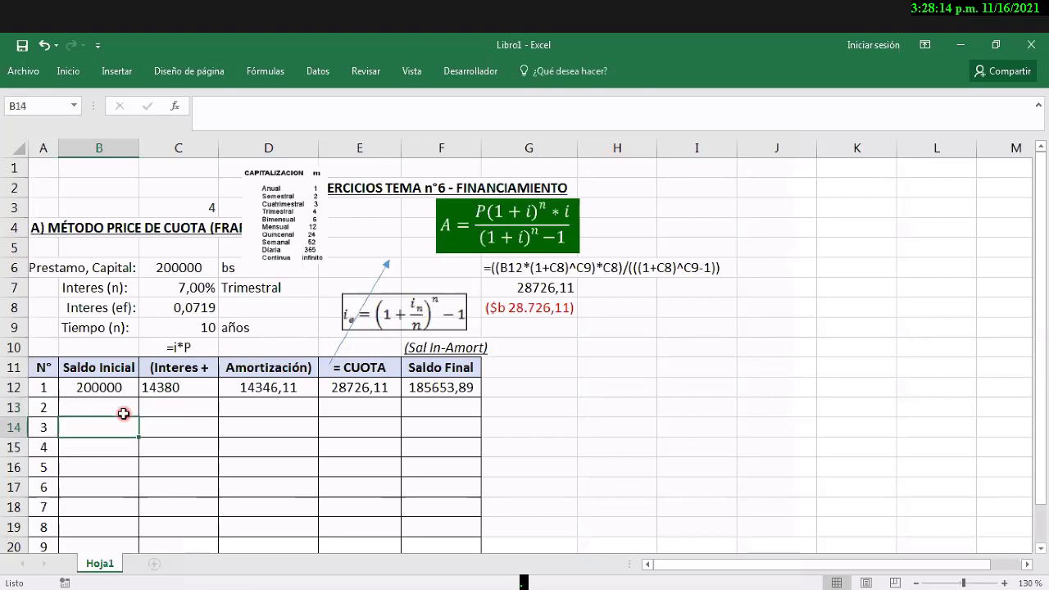
pyautogui.click(123, 412)
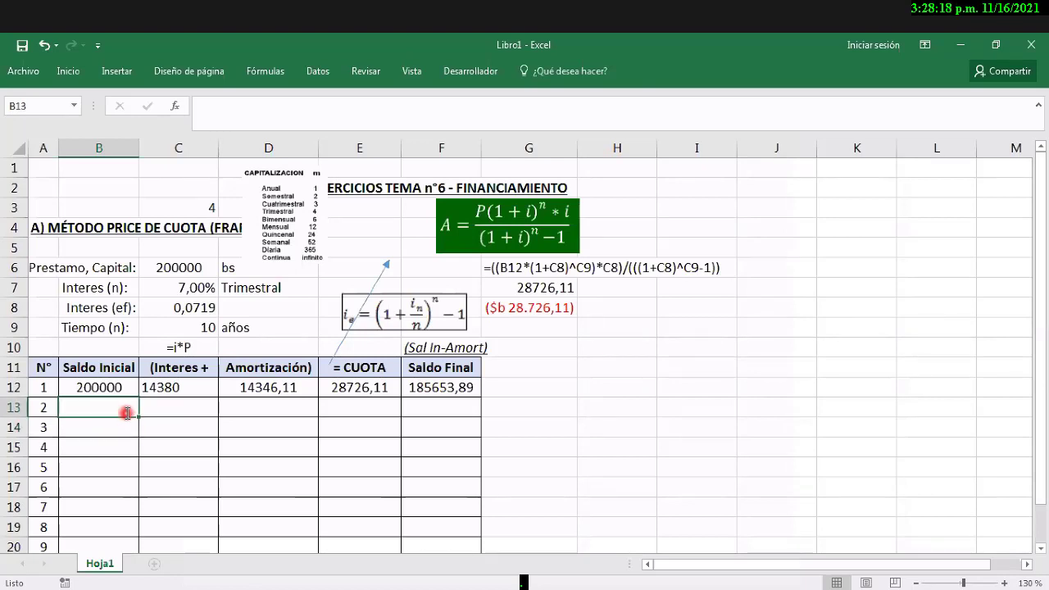
pyautogui.write('=')
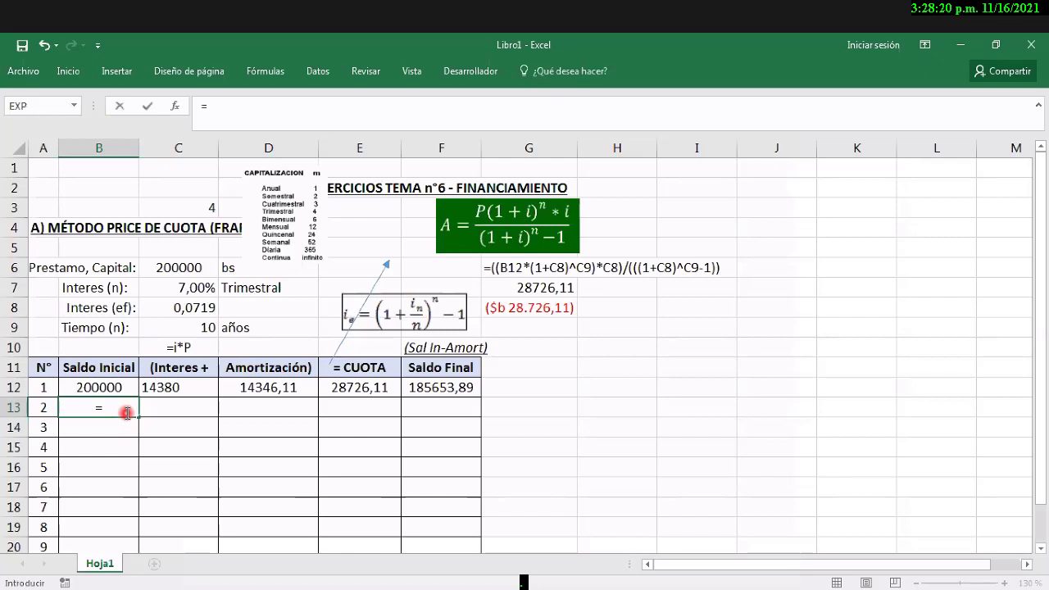
pyautogui.press('Escape')
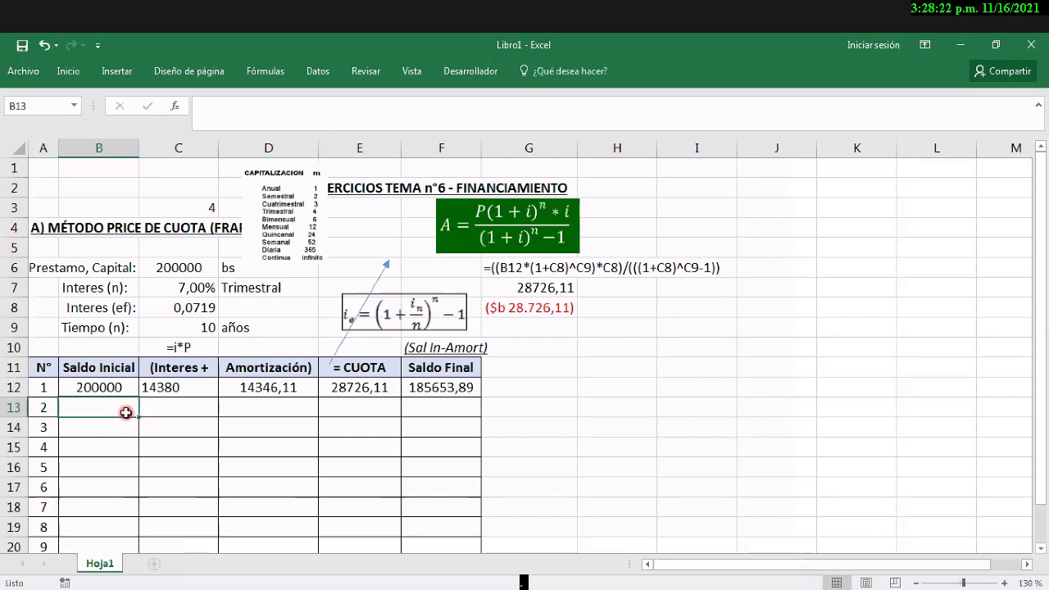
pyautogui.write('18')
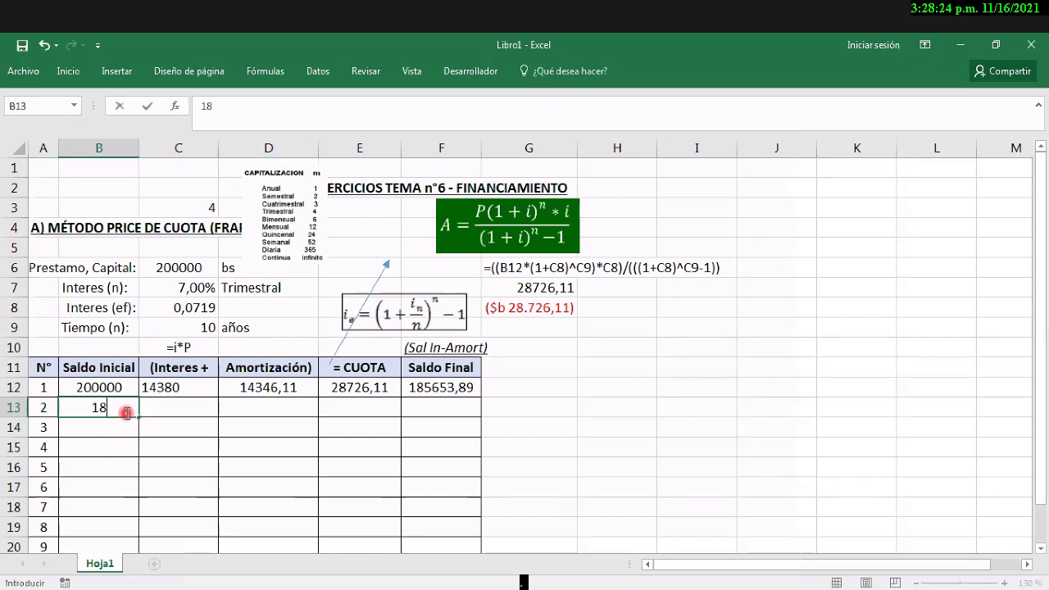
pyautogui.write('5653,')
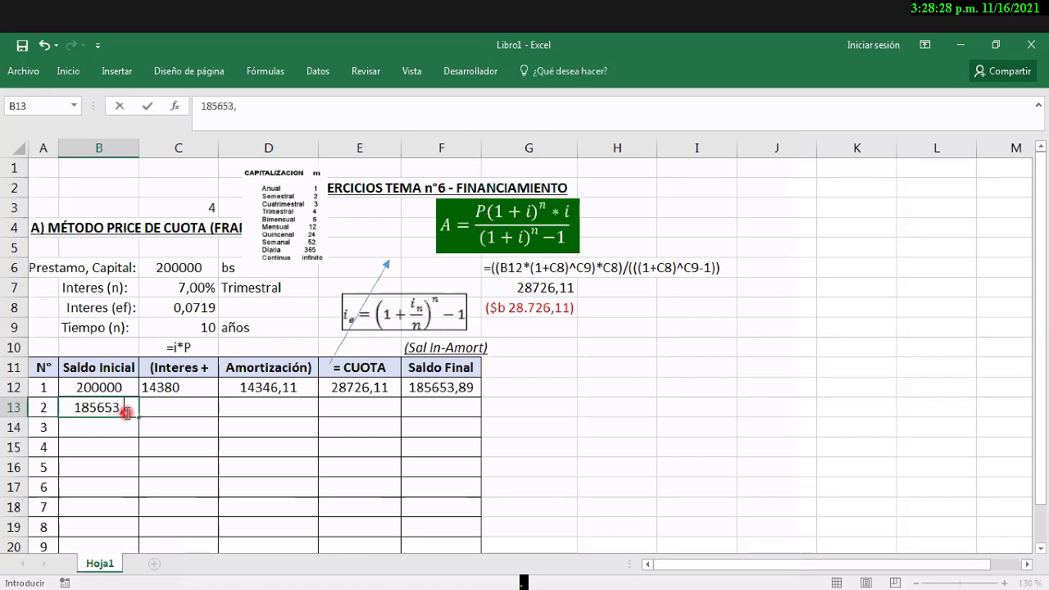
pyautogui.write('89')
pyautogui.press('Tab')
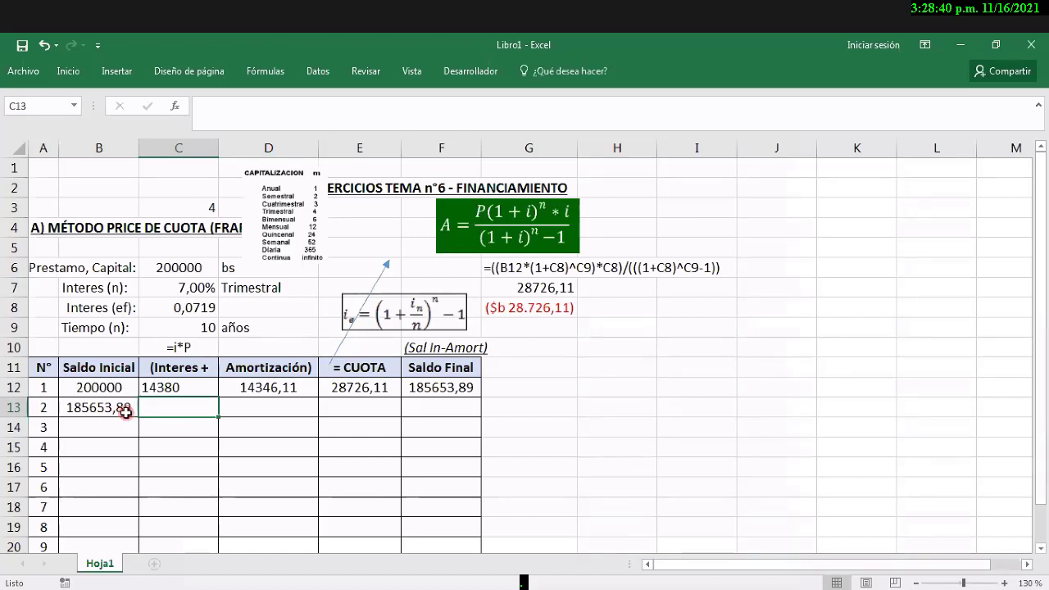
# Step: Enter 13348,51 as the second period's interest in C13
pyautogui.write('133')
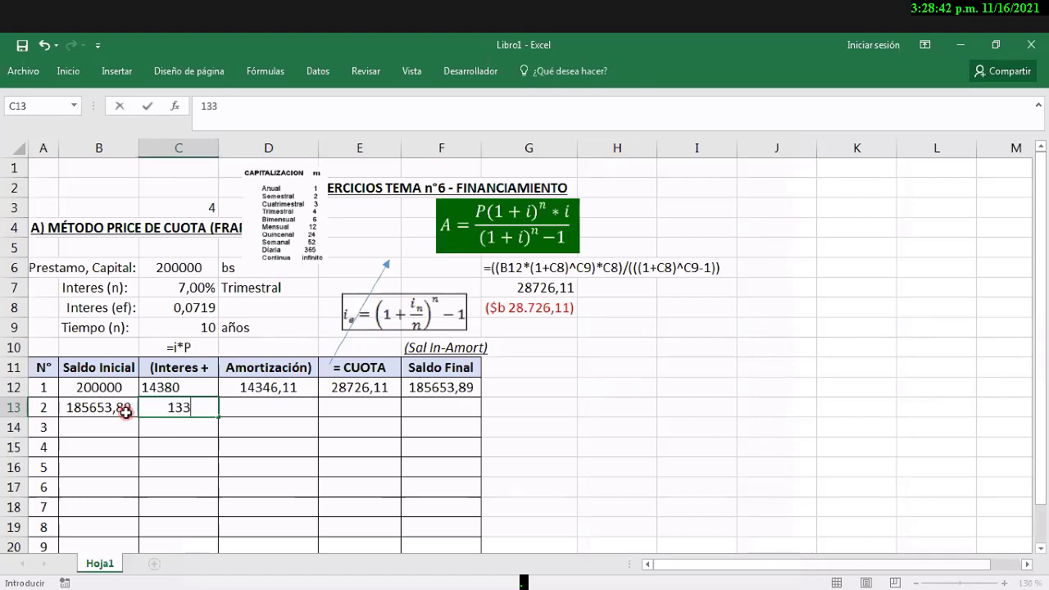
pyautogui.write('48,51')
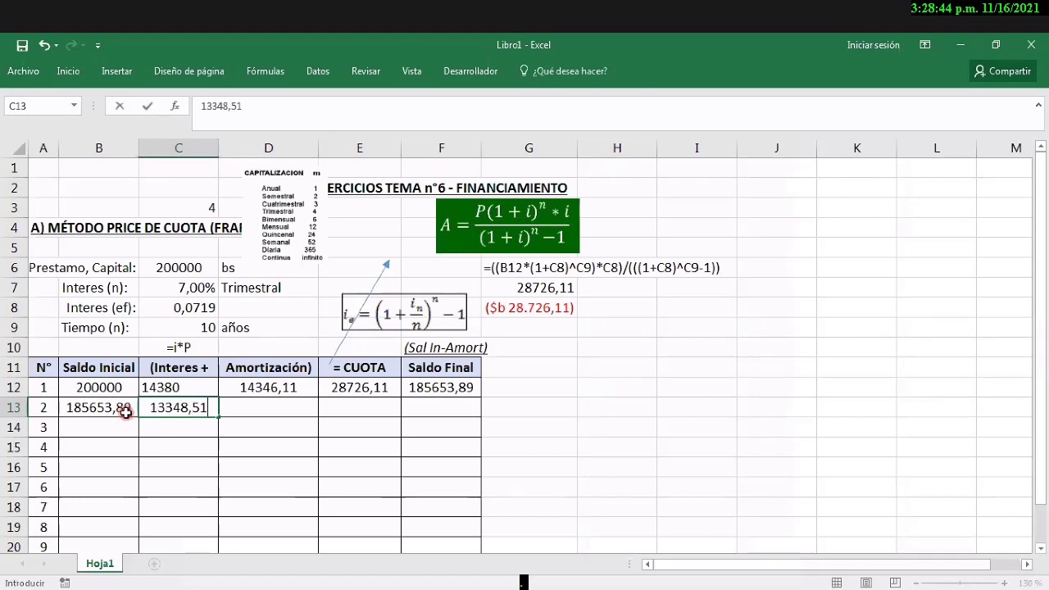
pyautogui.press('Return')
pyautogui.press('Up')
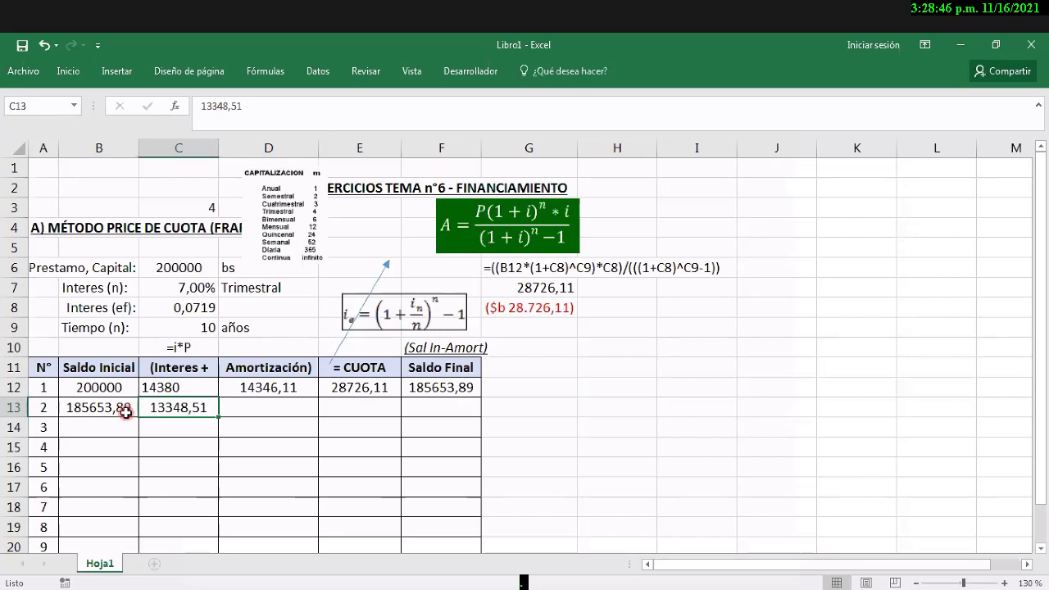
# Step: Check the second period's interest with the temporary formula =C8*B13 in C14 and clear that cell
pyautogui.press('Right')
pyautogui.press('Left')
pyautogui.press('Down')
pyautogui.write('=')
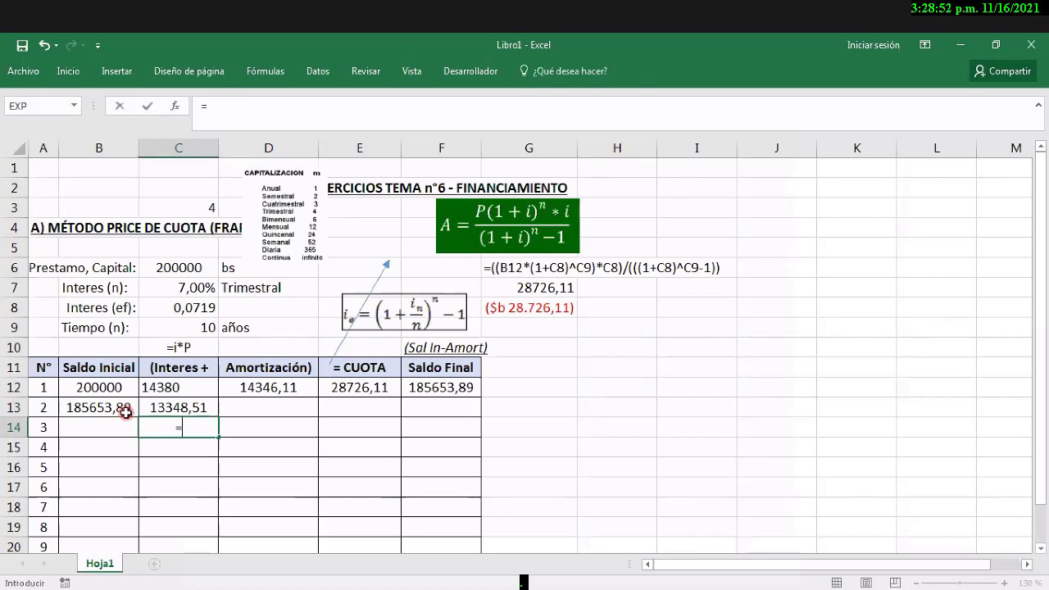
pyautogui.press('Up')
pyautogui.press('Up')
pyautogui.press('Up')
pyautogui.press('Up')
pyautogui.press('Up')
pyautogui.press('Up')
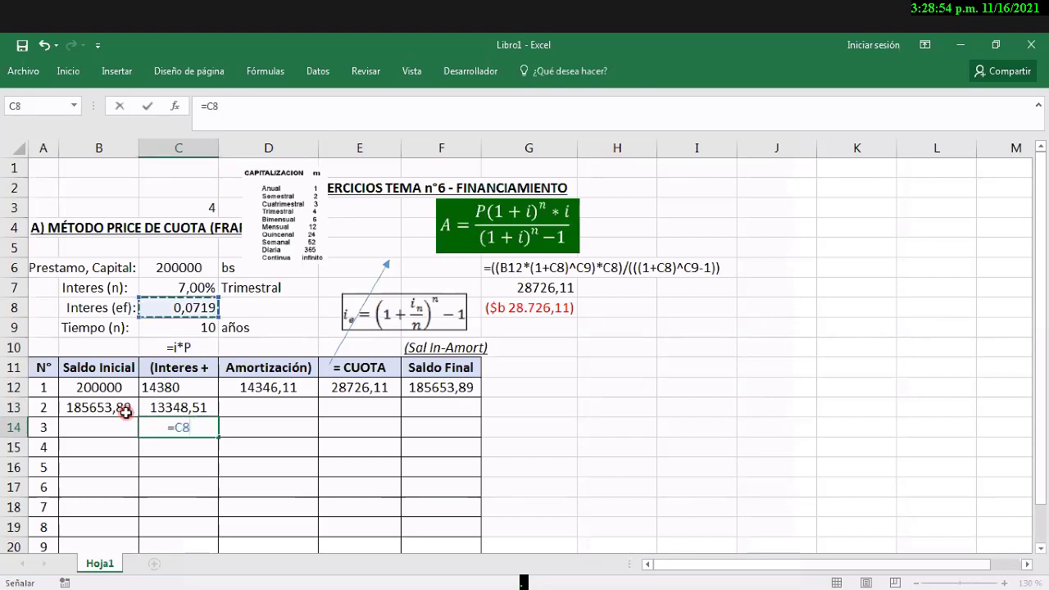
pyautogui.write('*')
pyautogui.press('Left')
pyautogui.press('Up')
pyautogui.hotkey('ctrl', 'Return')
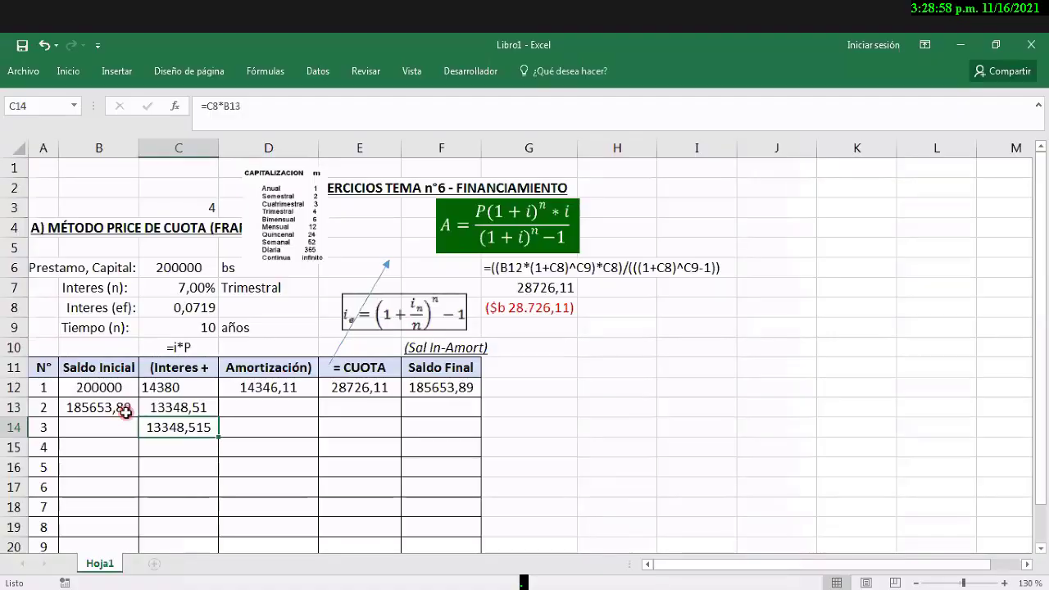
pyautogui.press('Delete')
# Step: Review how the interest, amortization and payment cells C13:E13 relate in the second period
pyautogui.press('Up')
pyautogui.press('Right')
pyautogui.press('Right')
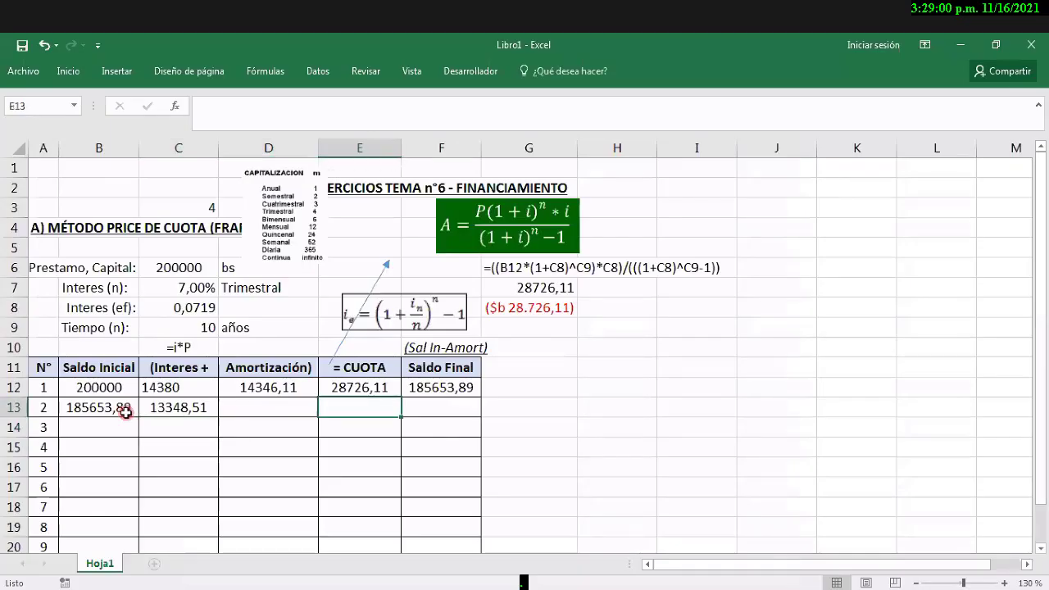
pyautogui.press('Left')
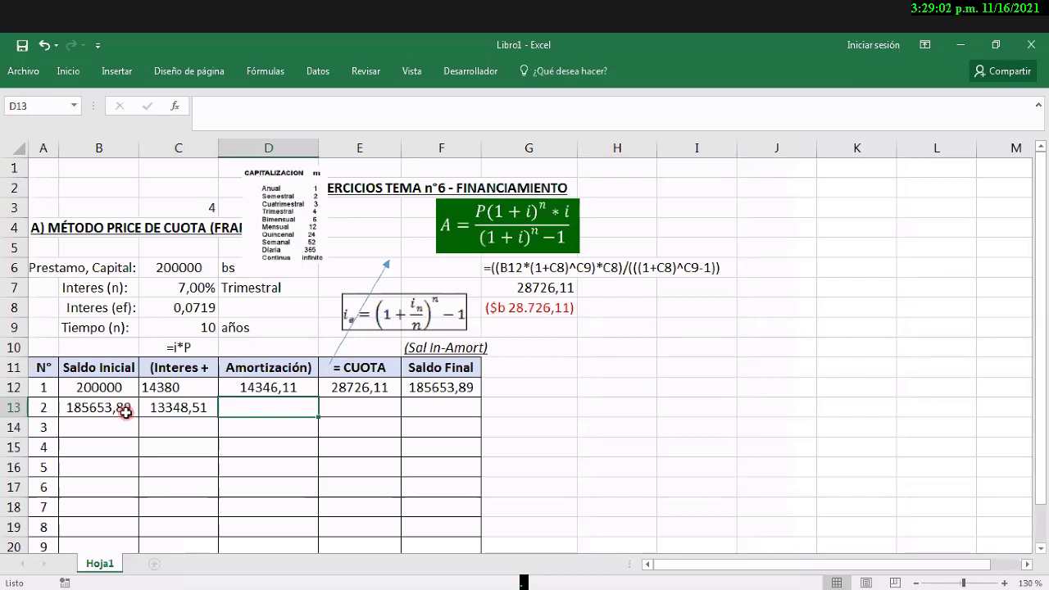
pyautogui.press('Right')
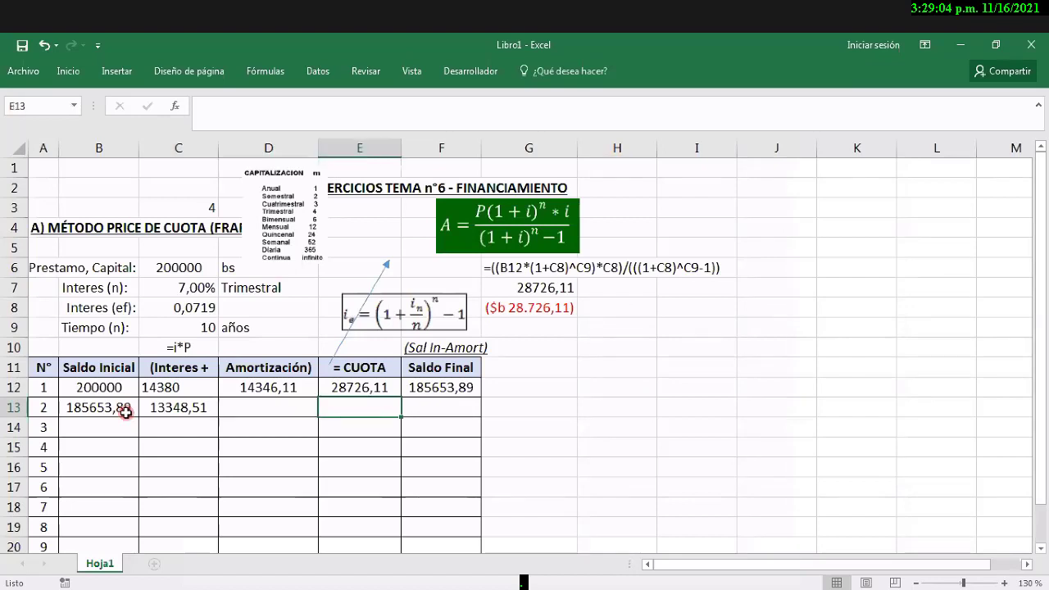
pyautogui.press('Left')
pyautogui.press('Left')
pyautogui.press('Right')
pyautogui.press('Right')
# Step: Fill the payment cells E12:E21 under CUOTA with standard yellow for all ten periods
pyautogui.press('Up')
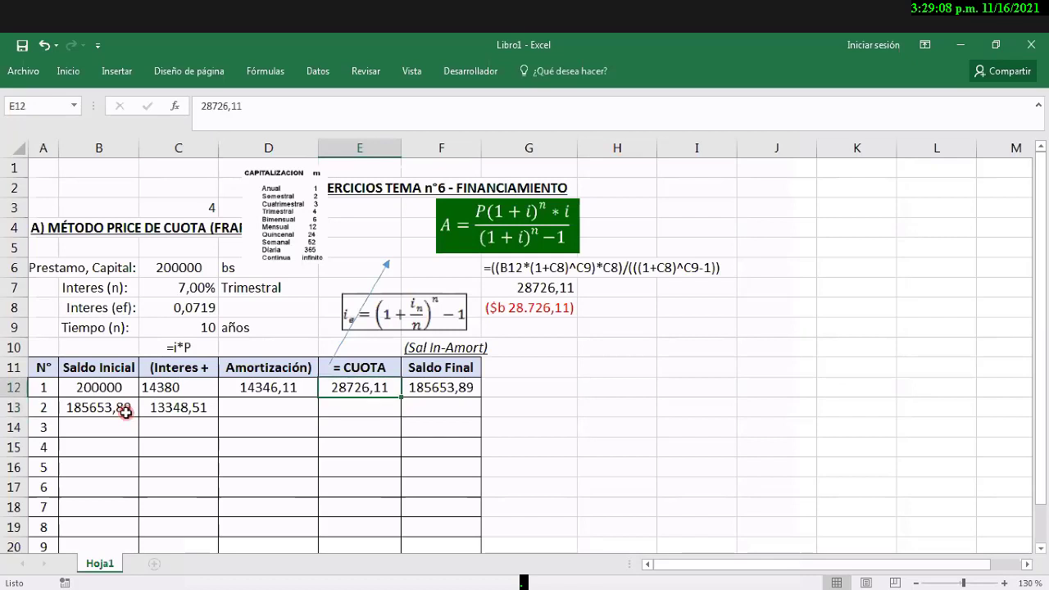
pyautogui.hotkey('shift', 'Down')
pyautogui.hotkey('shift', 'Down')
pyautogui.hotkey('shift', 'Down')
pyautogui.hotkey('shift', 'Down')
pyautogui.hotkey('shift', 'Down')
pyautogui.hotkey('shift', 'Down')
pyautogui.hotkey('shift', 'Down')
pyautogui.hotkey('shift', 'Down')
pyautogui.hotkey('shift', 'Down')
pyautogui.hotkey('shift', 'Down')
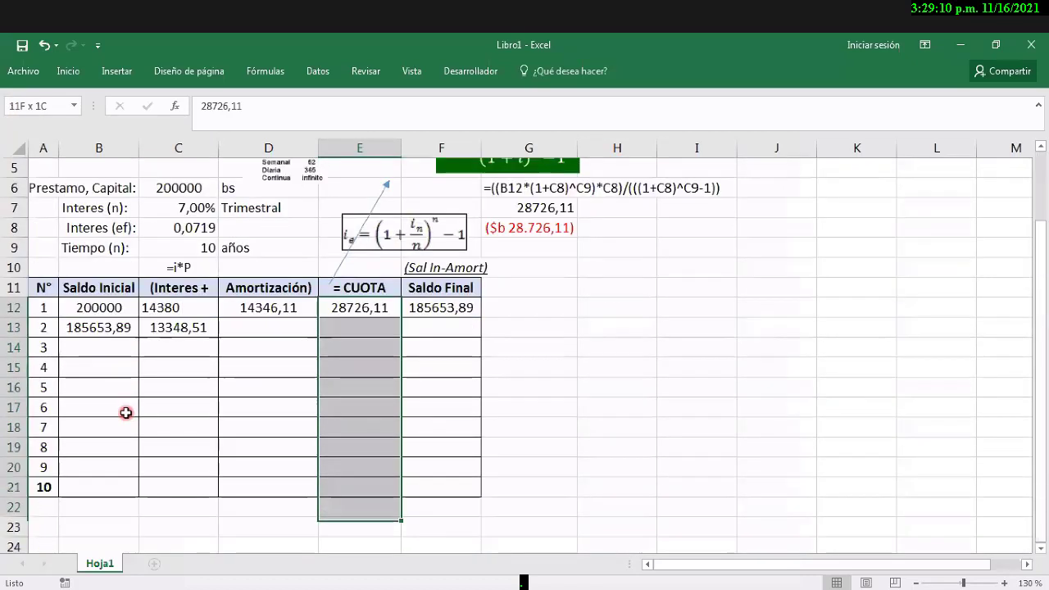
pyautogui.hotkey('shift', 'Up')
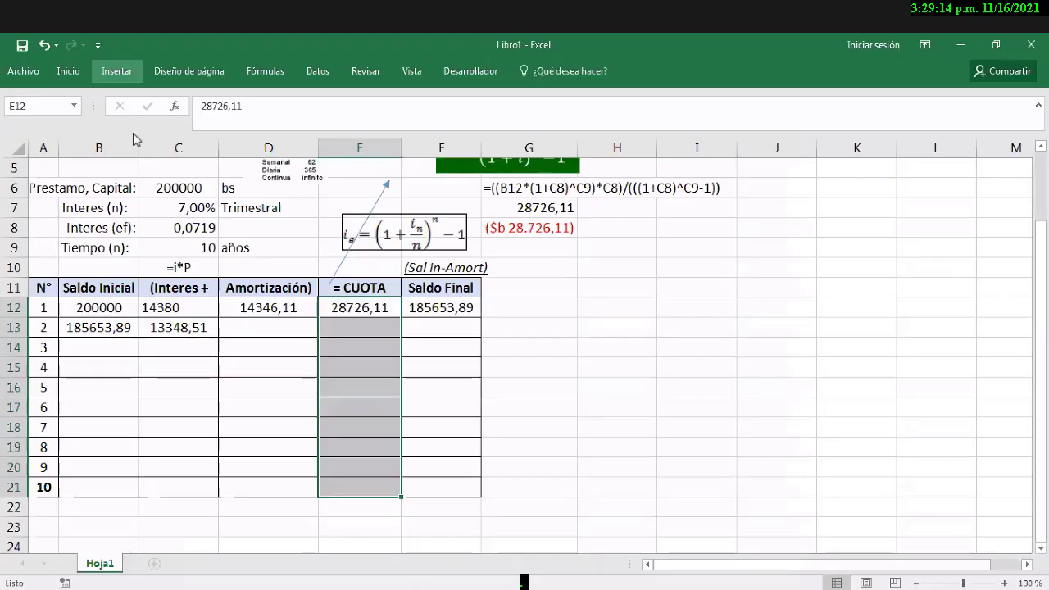
pyautogui.click(117, 70)
pyautogui.click(69, 69)
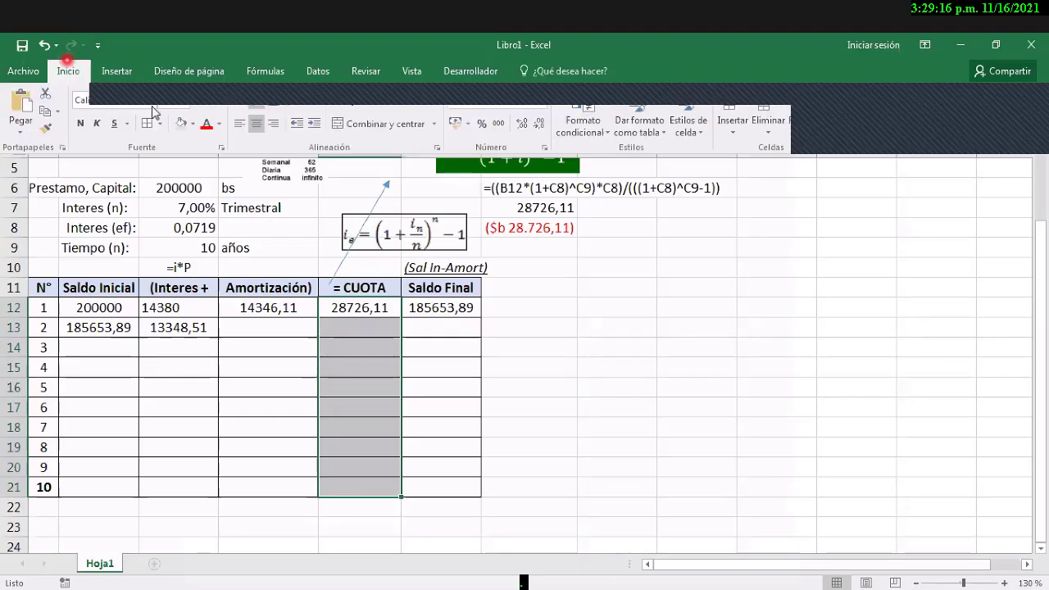
pyautogui.click(194, 123)
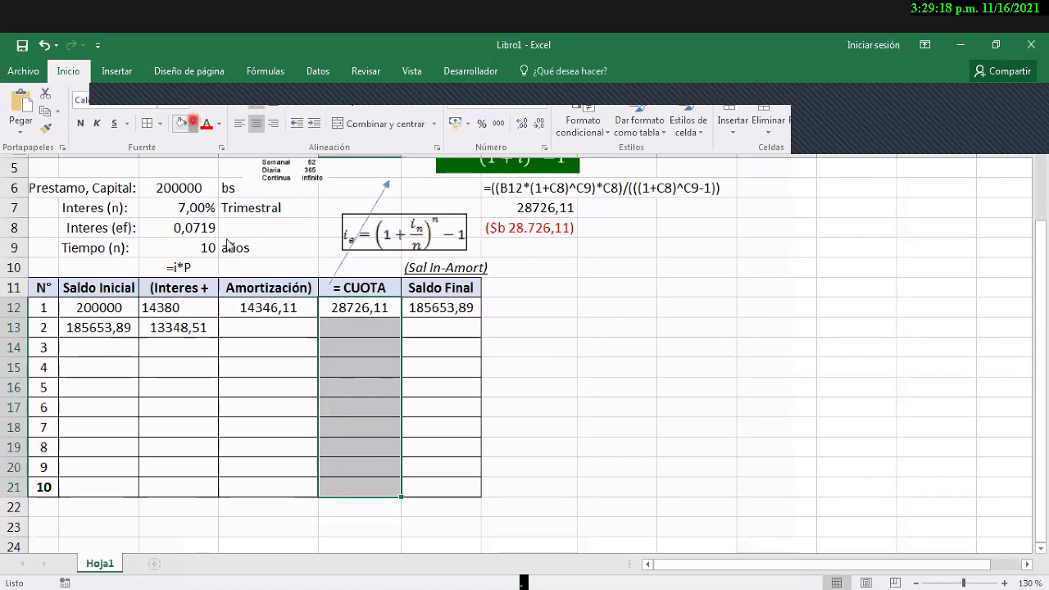
pyautogui.click(220, 243)
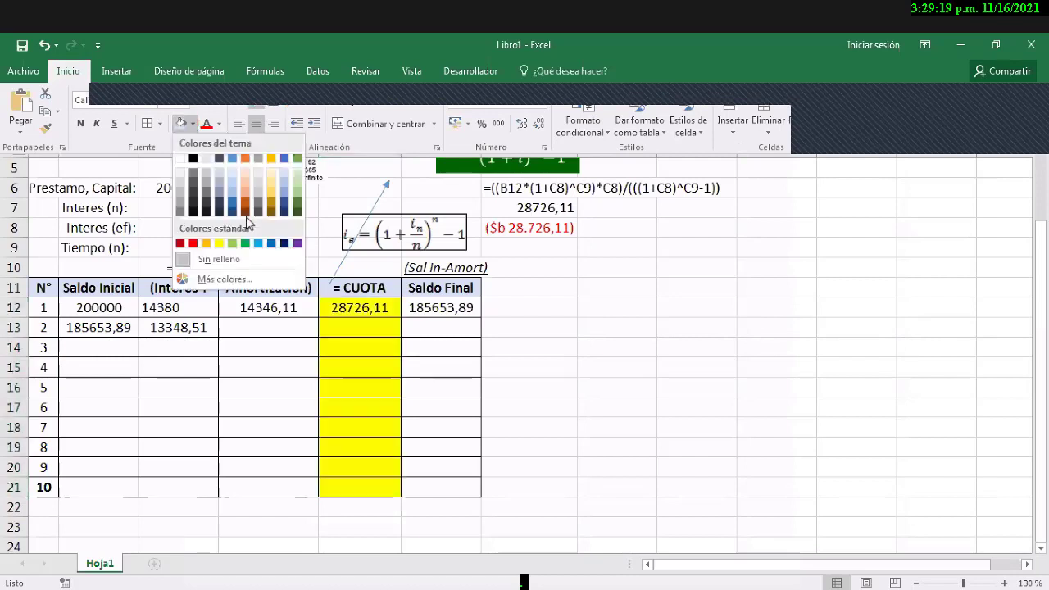
# Step: Recolour the payment cells E12:E21 with the lightest gold theme fill and enter =E12 in E13
pyautogui.click(270, 174)
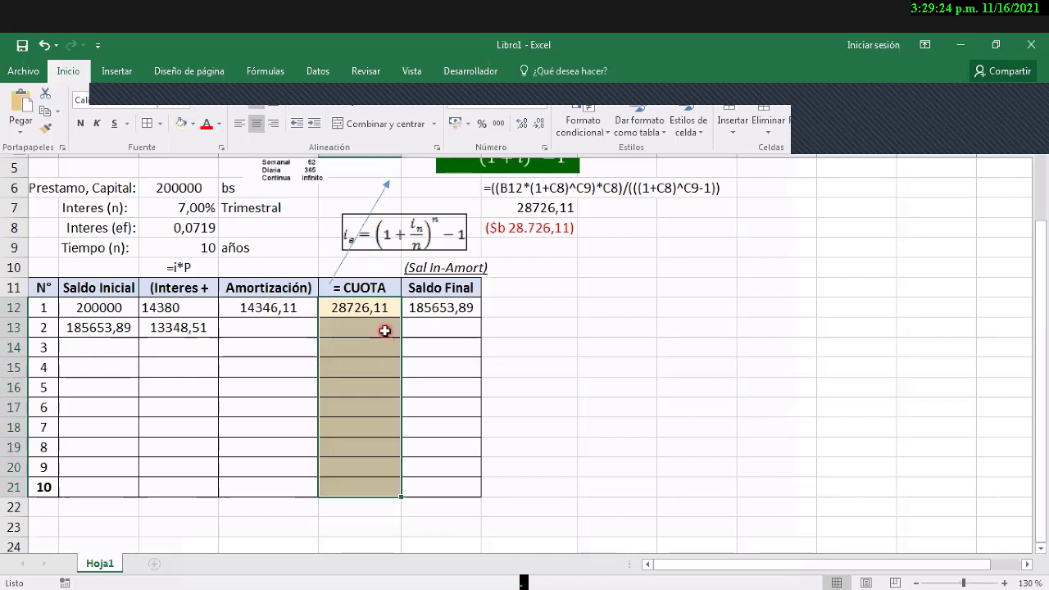
pyautogui.click(385, 330)
pyautogui.write('=')
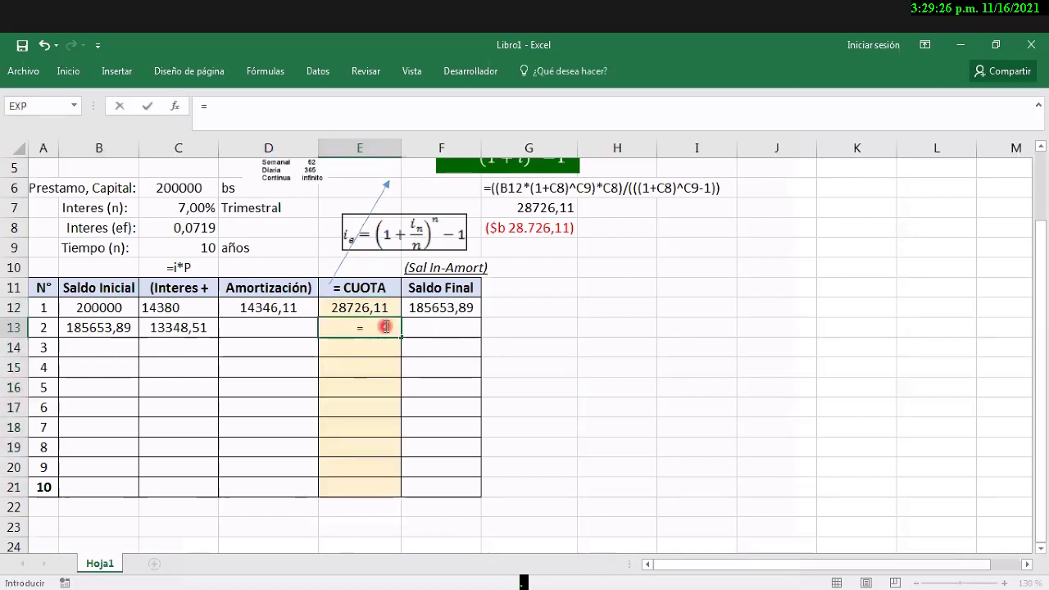
pyautogui.press('Up')
pyautogui.press('Return')
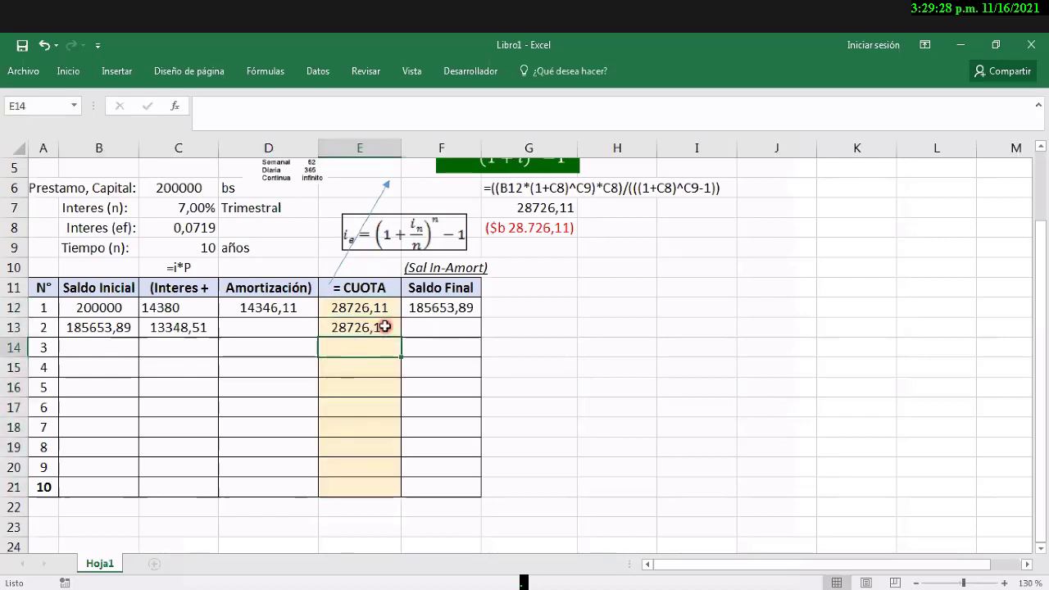
# Step: Make the row reference absolute in the second period's payment formula so that E13 contains =E$12
pyautogui.click(385, 327)
pyautogui.doubleClick(384, 327)
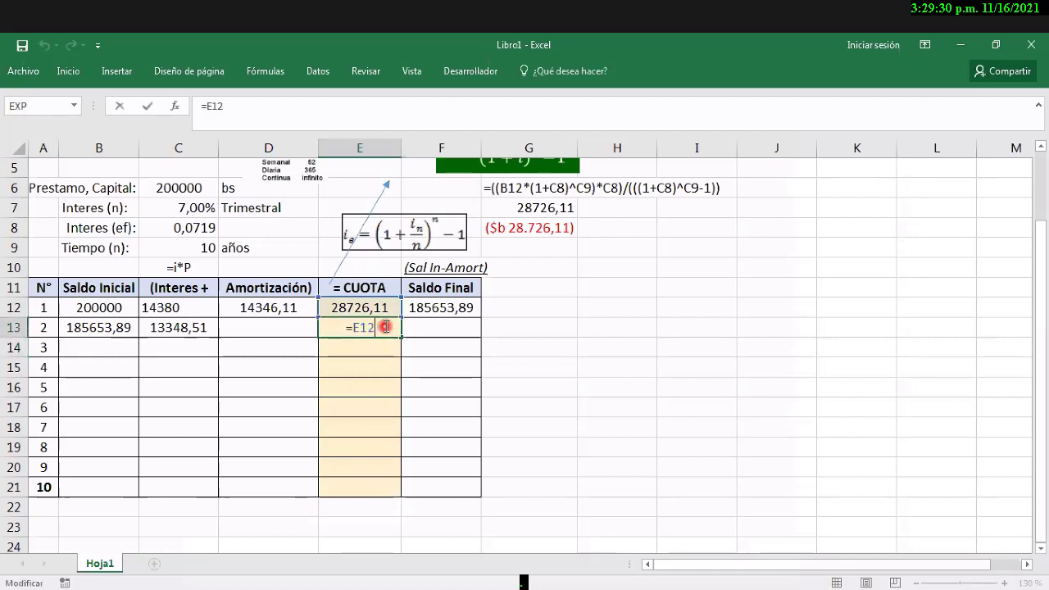
pyautogui.press('Left')
pyautogui.press('Left')
pyautogui.press('Left')
pyautogui.write('$')
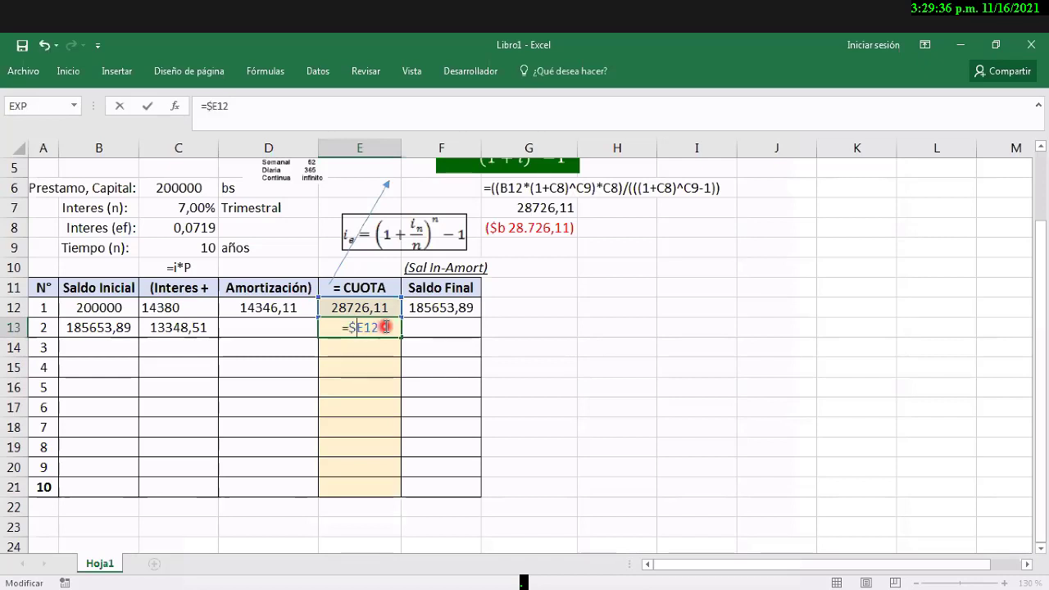
pyautogui.press('BackSpace')
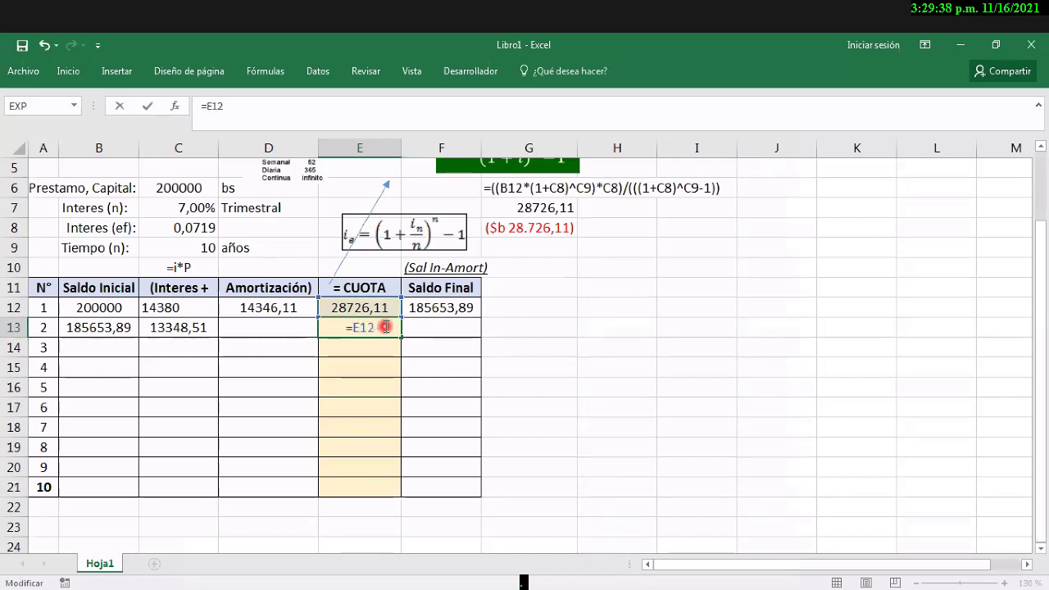
pyautogui.press('Right')
pyautogui.write('$')
pyautogui.press('Return')
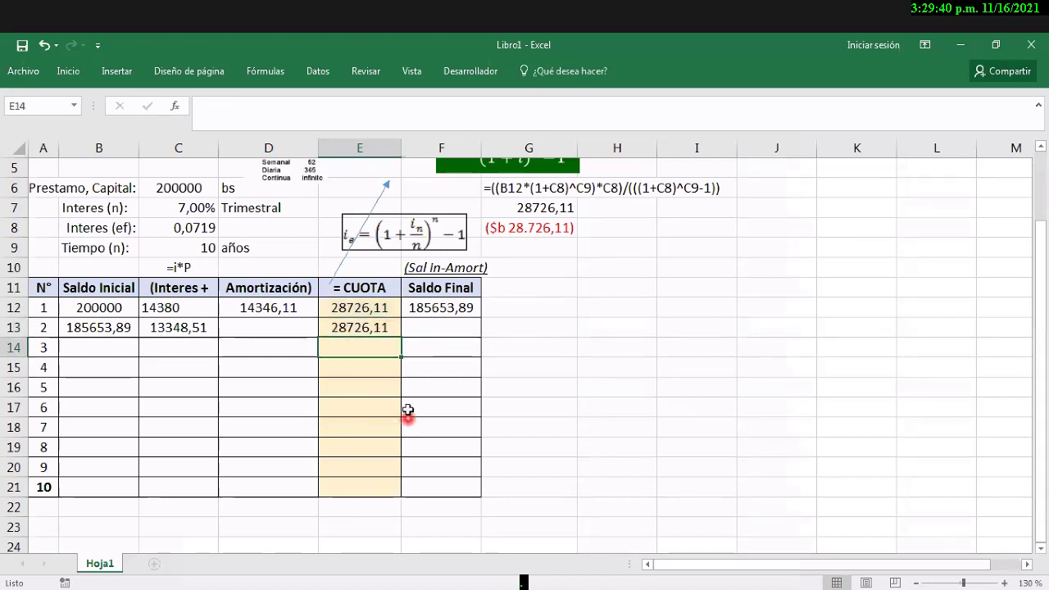
# Step: Copy the payment formula from E13 down through E21 for the remaining periods
pyautogui.click(393, 331)
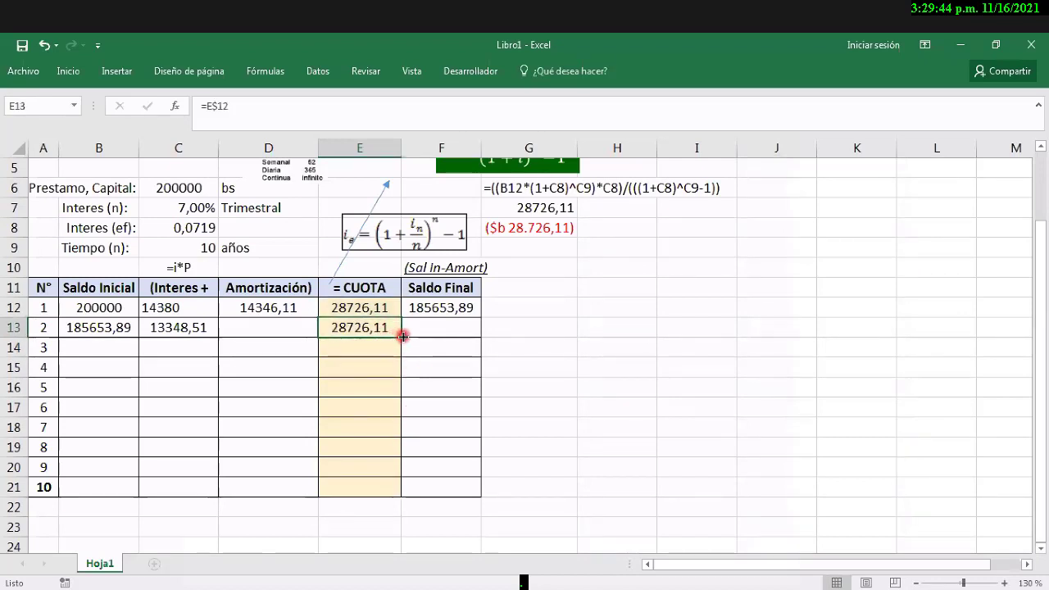
pyautogui.moveTo(402, 336); pyautogui.dragTo(397, 490)
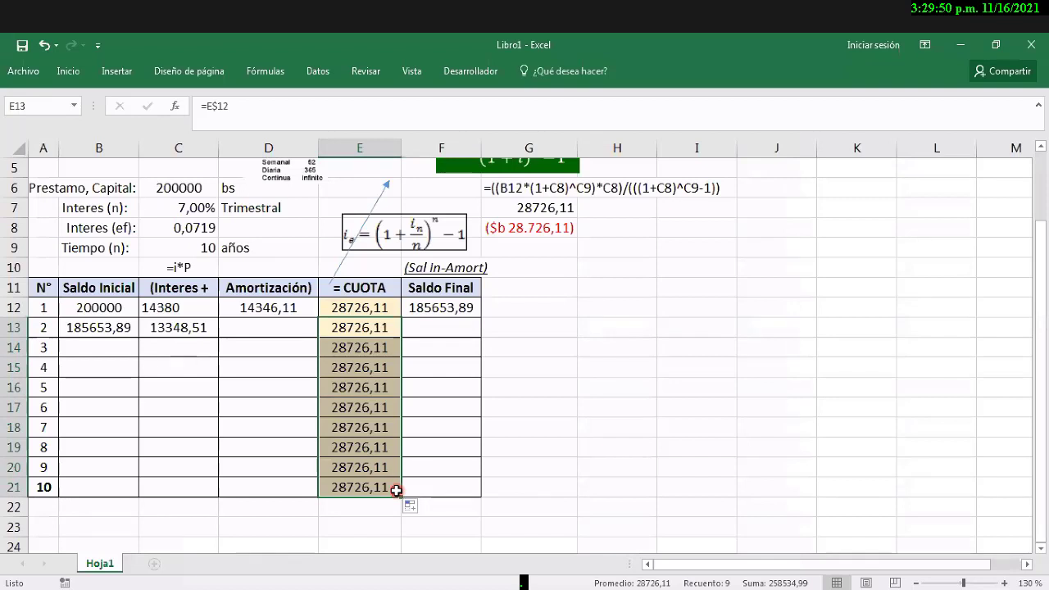
pyautogui.press('Up')
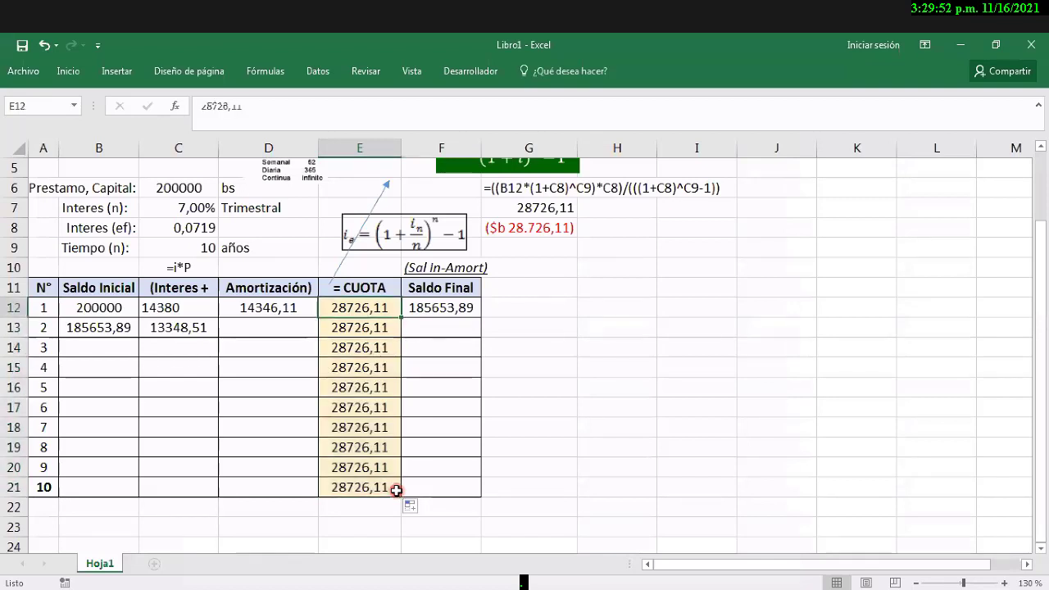
# Step: Enter 15377,60 as the second period's amortization in D13 and move on to the final balance cell F13
pyautogui.press('Down')
pyautogui.press('Left')
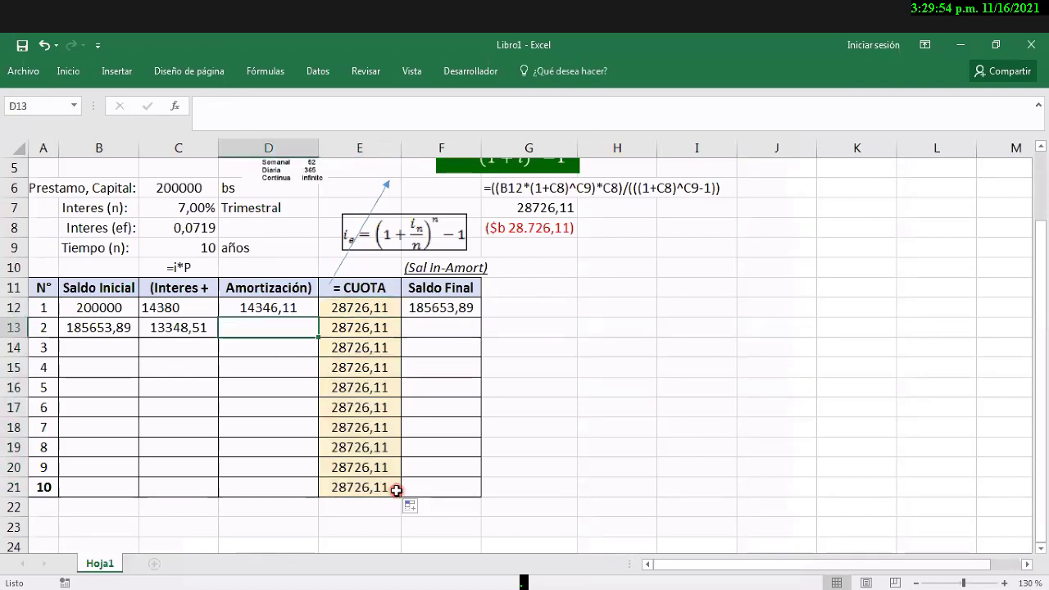
pyautogui.write('153')
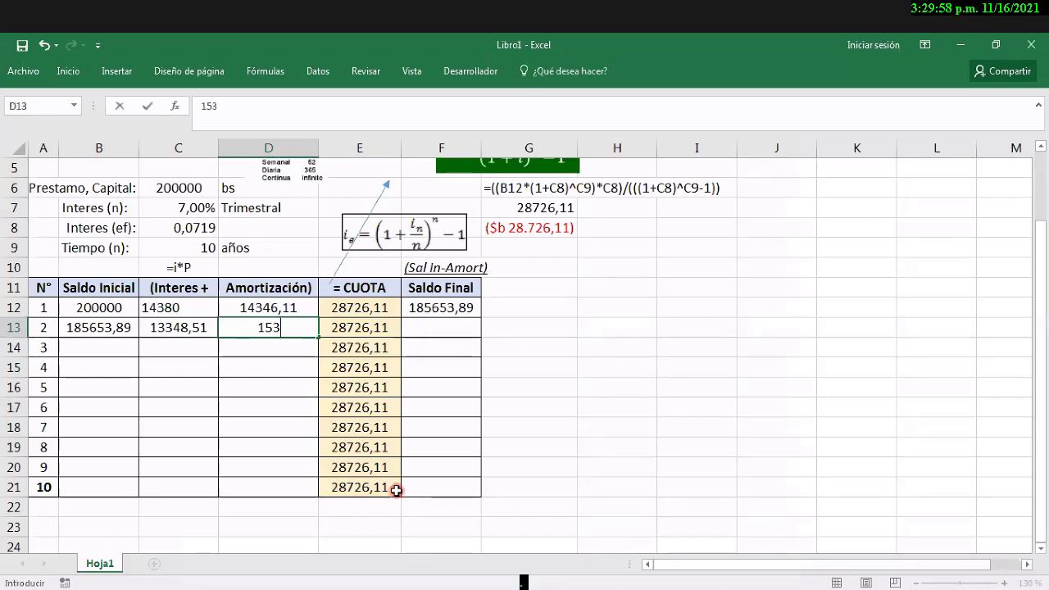
pyautogui.write('77,60')
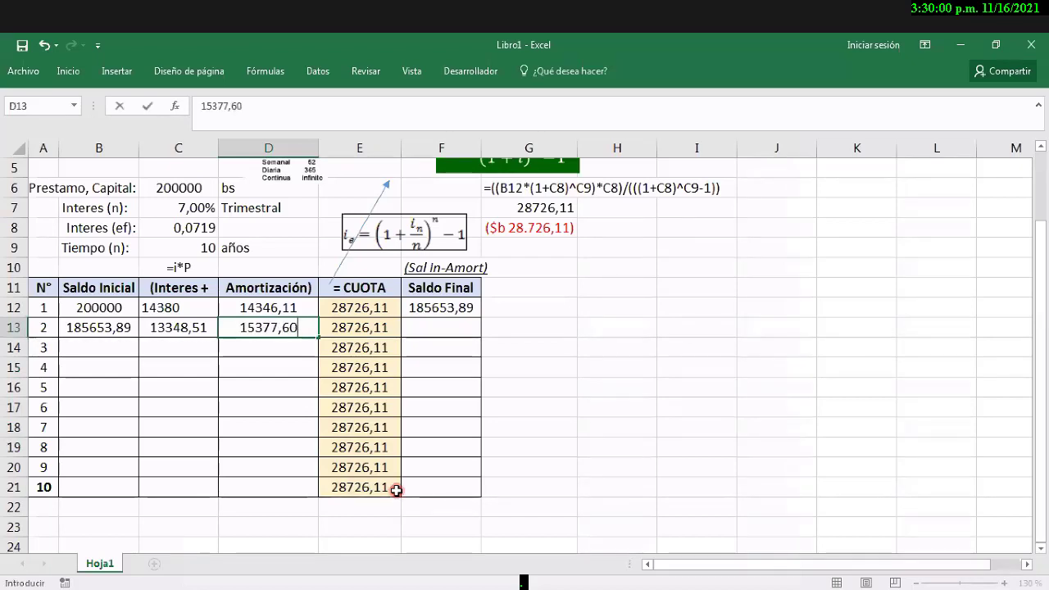
pyautogui.press('Return')
pyautogui.press('Up')
pyautogui.press('Right')
pyautogui.press('Right')
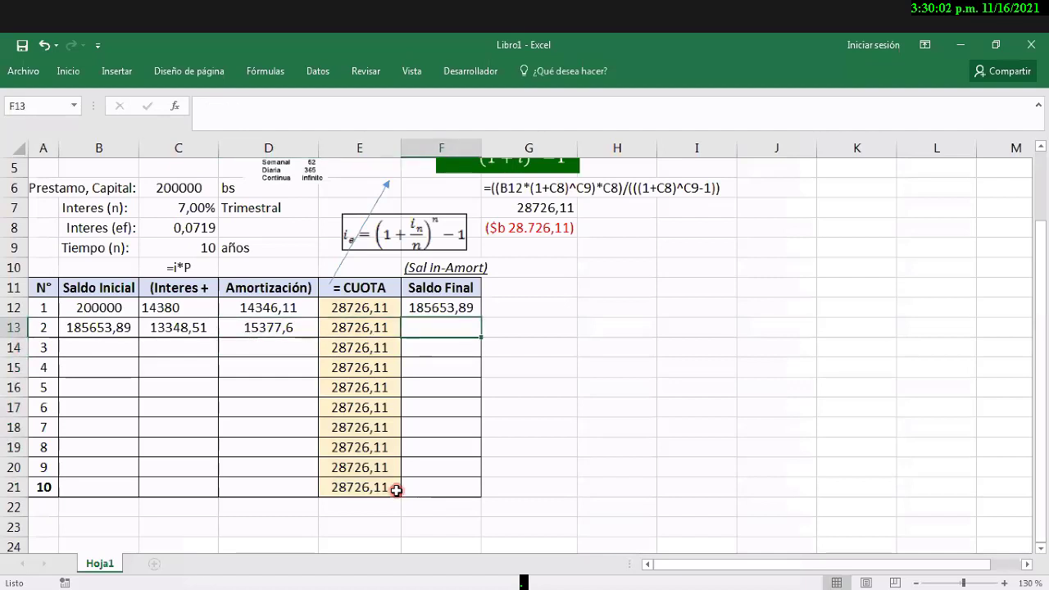
pyautogui.write('=')
pyautogui.press('Left')
pyautogui.press('Left')
pyautogui.press('Left')
pyautogui.press('Left')
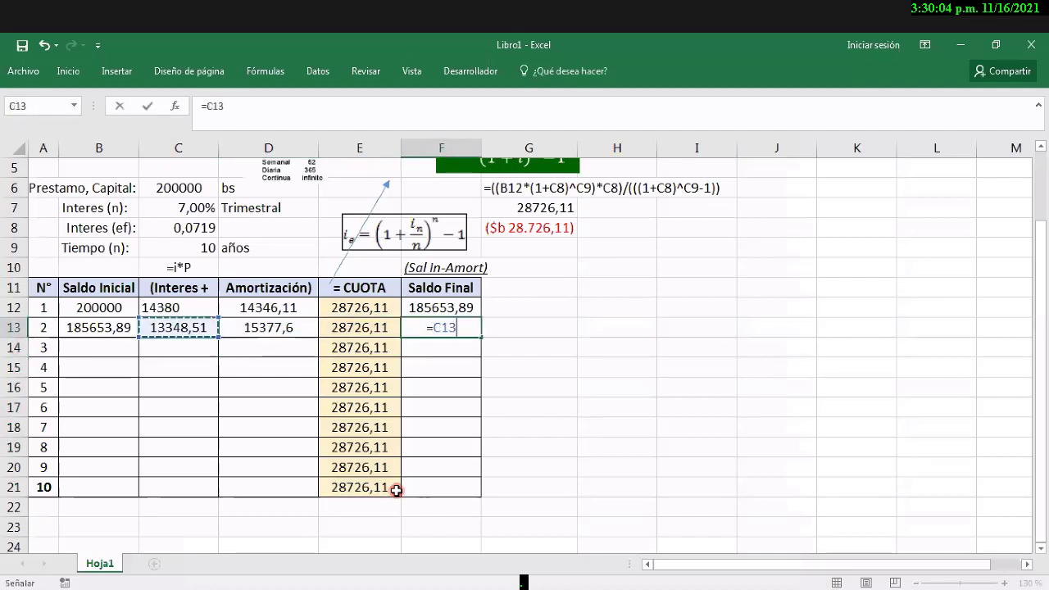
pyautogui.write('-')
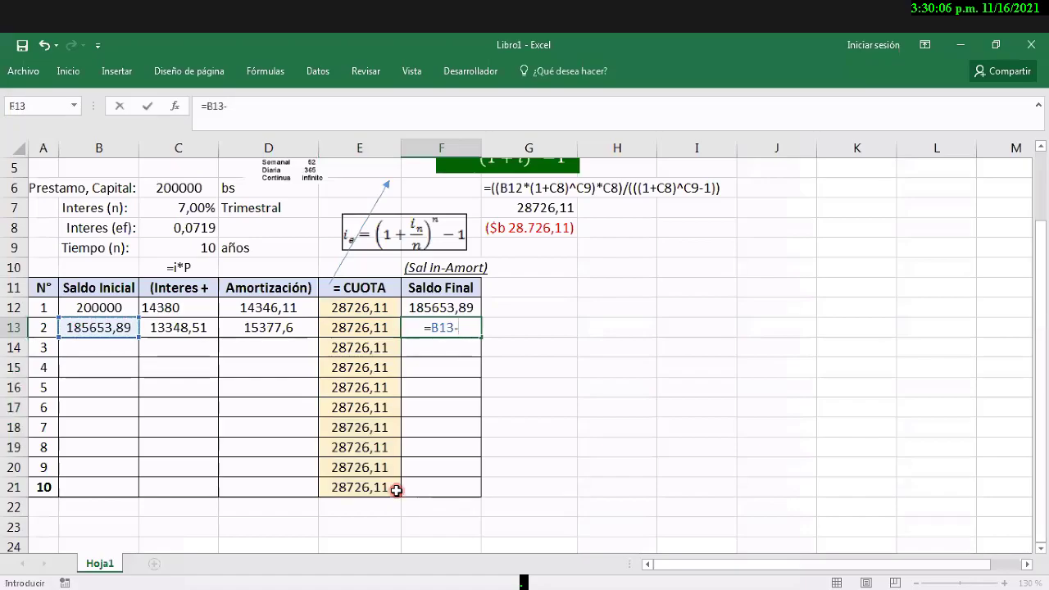
pyautogui.press('Left')
pyautogui.press('Left')
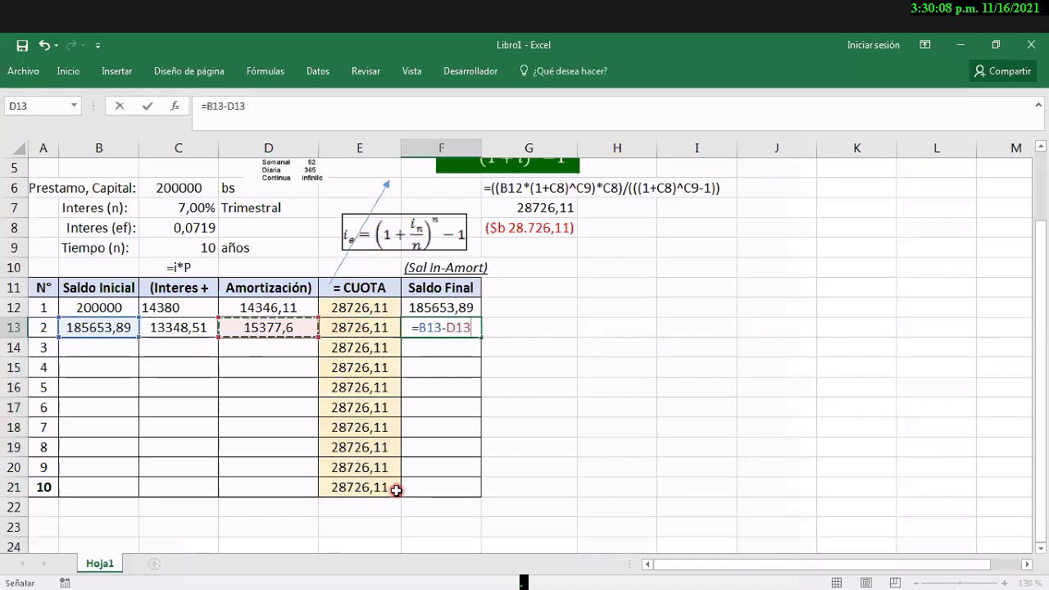
pyautogui.press('Escape')
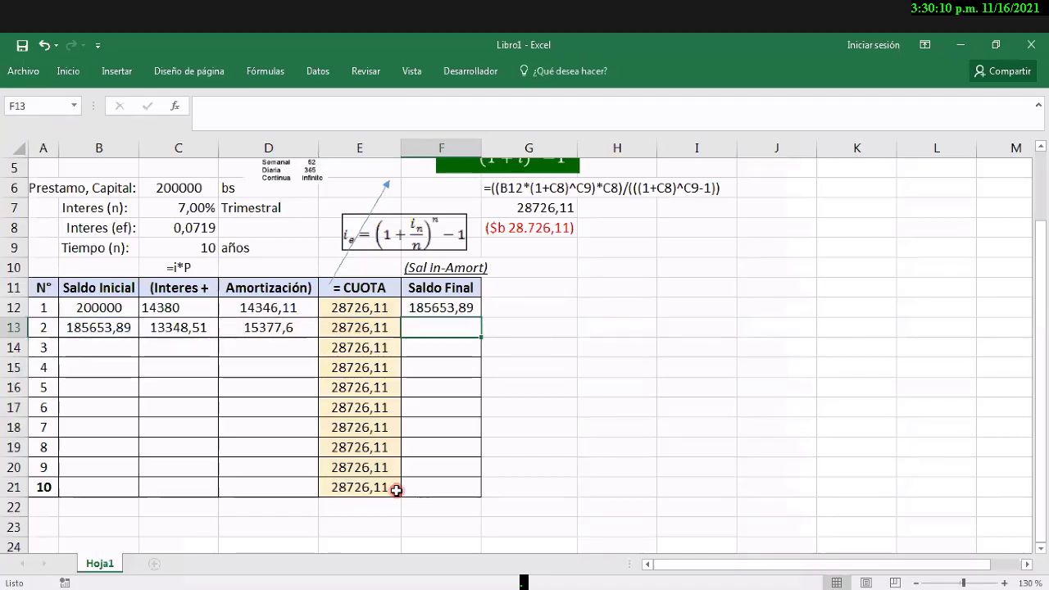
pyautogui.write('153')
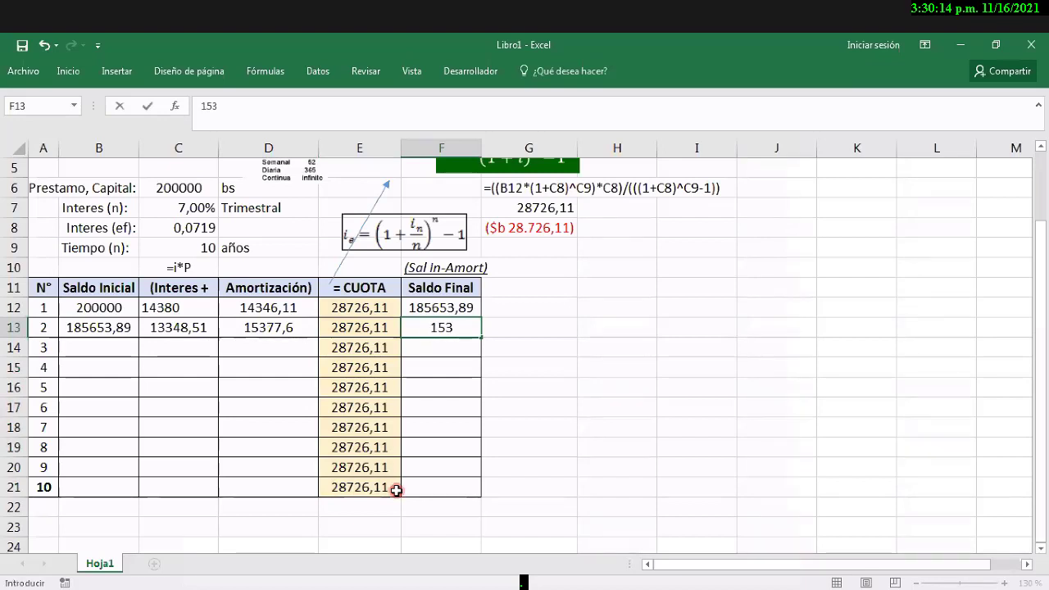
pyautogui.press('BackSpace')
pyautogui.press('BackSpace')
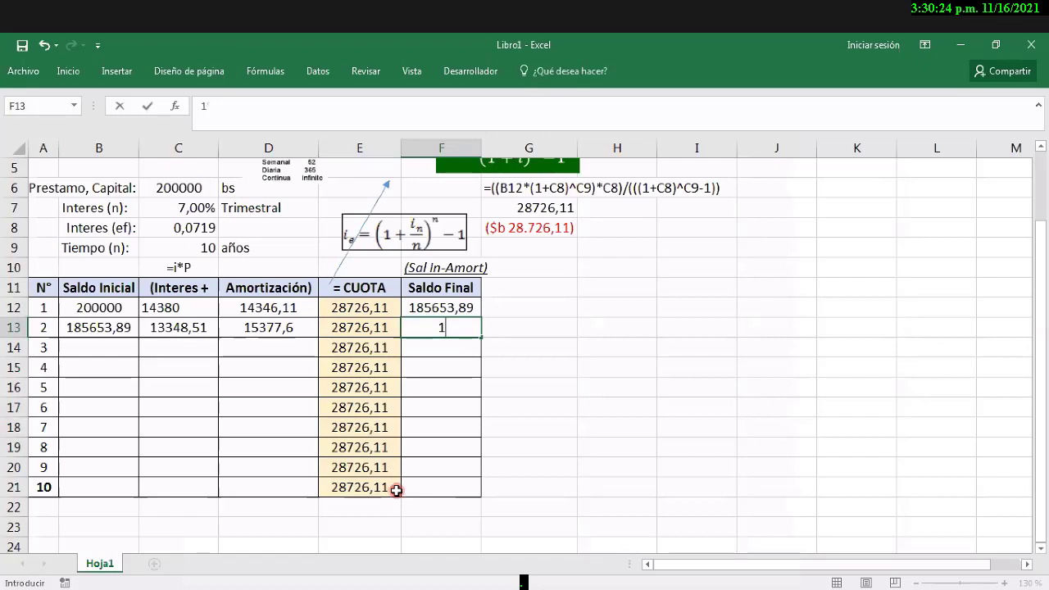
pyautogui.press('BackSpace')
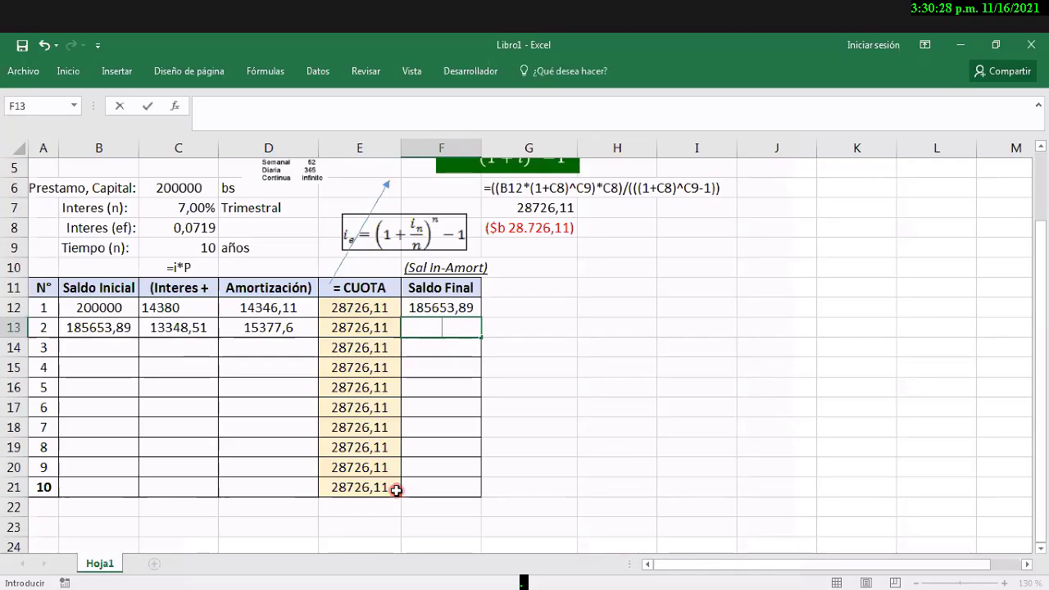
# Step: Enter 170276,29 as the second period's final balance in F13
pyautogui.write("'170")
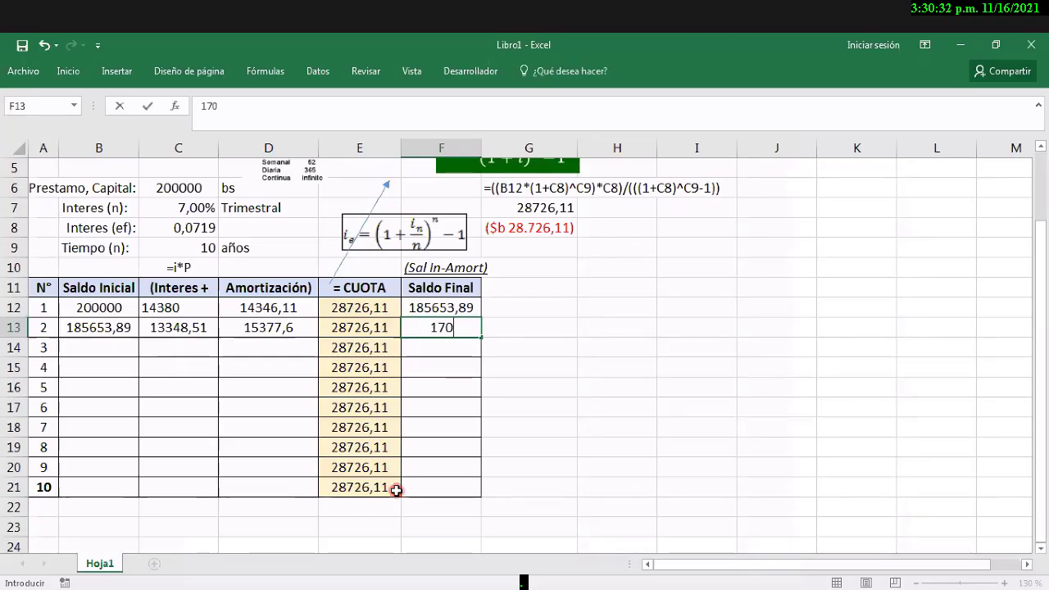
pyautogui.write('276,')
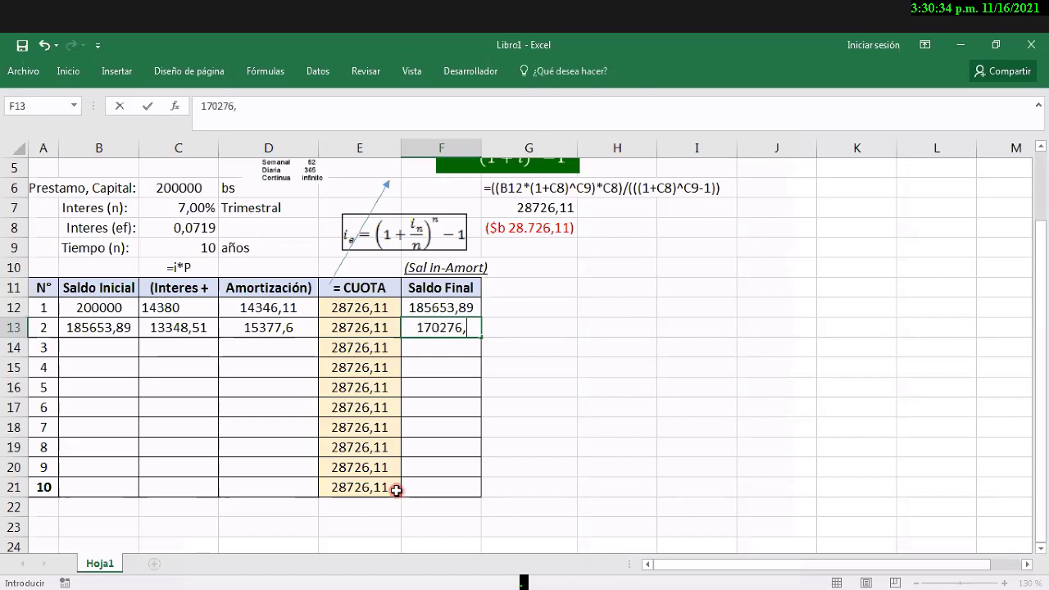
pyautogui.write('29')
pyautogui.press('Return')
pyautogui.press('Up')
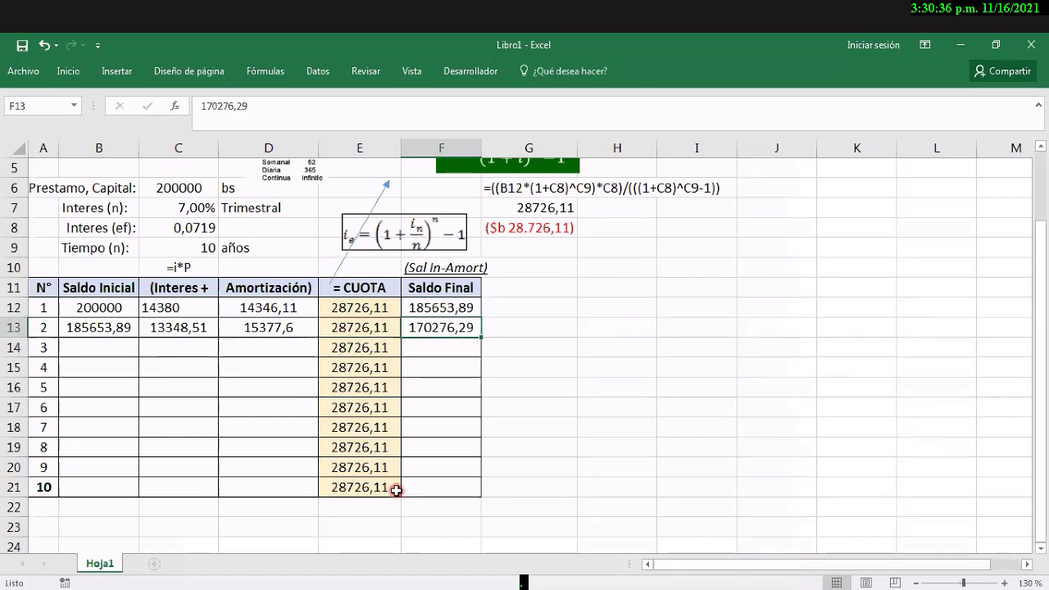
# Step: Enter 170276,29 as the third period's initial balance in B14
pyautogui.press('Down')
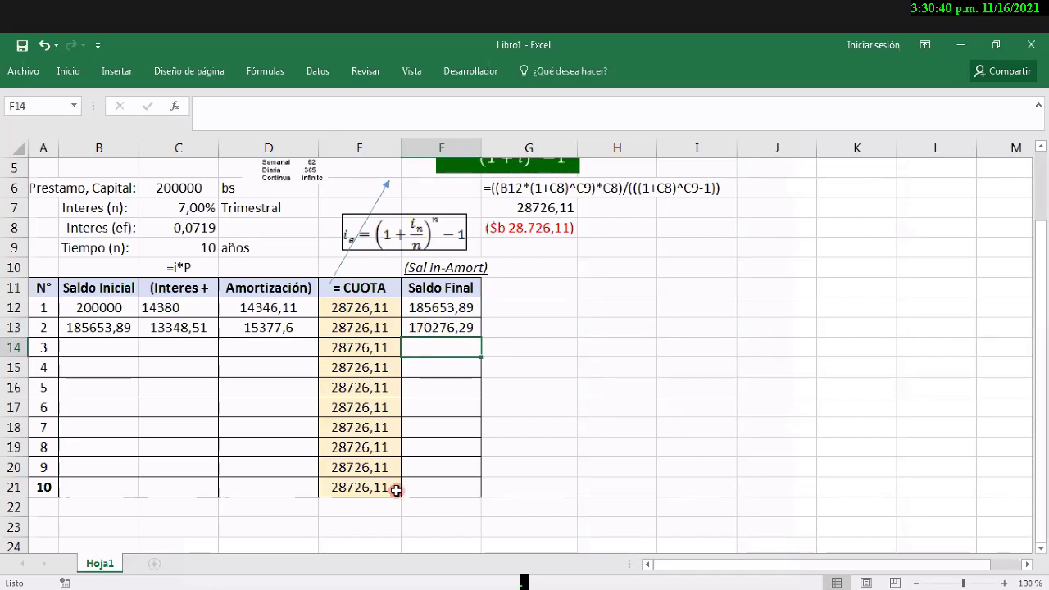
pyautogui.press('Left')
pyautogui.press('Left')
pyautogui.press('Left')
pyautogui.press('Left')
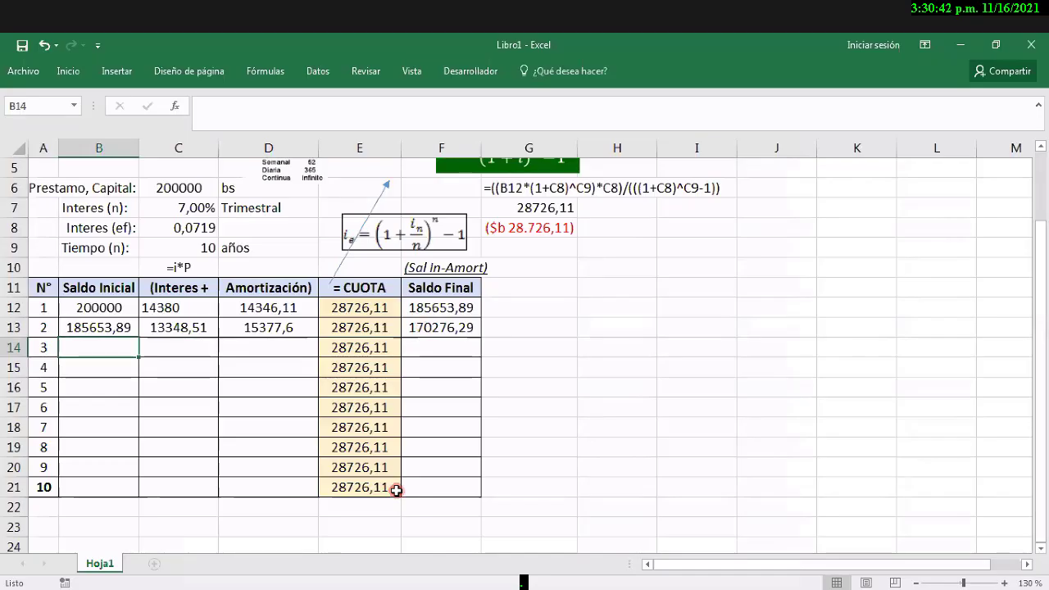
pyautogui.write('=')
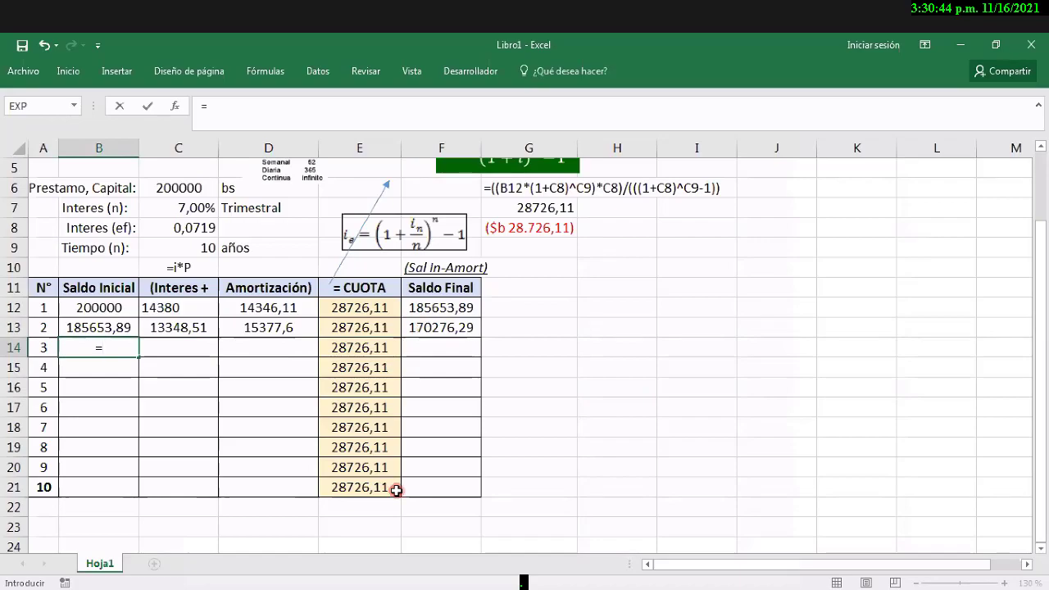
pyautogui.press('Escape')
pyautogui.write('170')
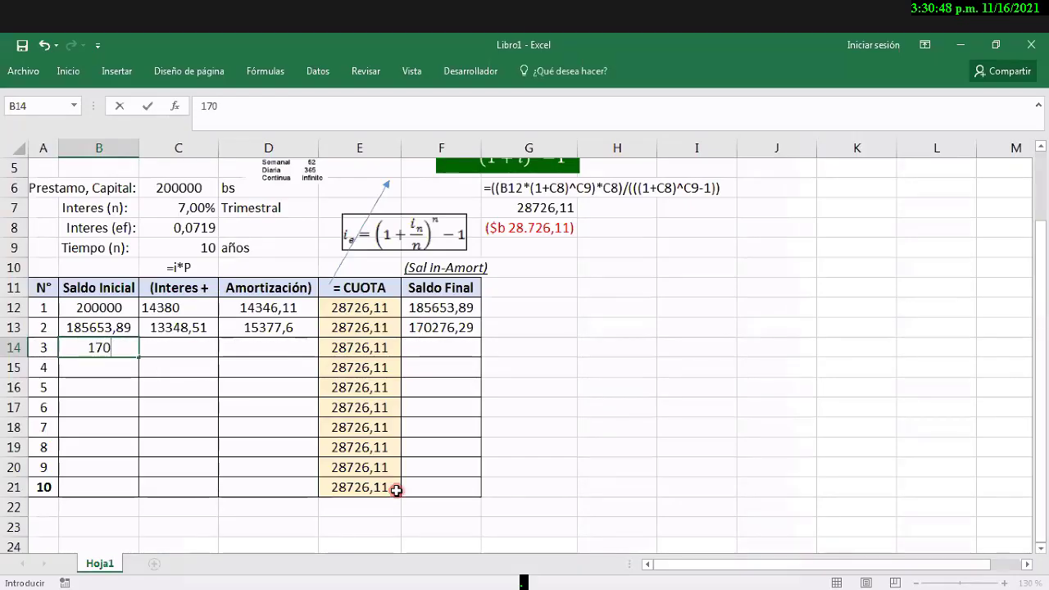
pyautogui.write('276,29')
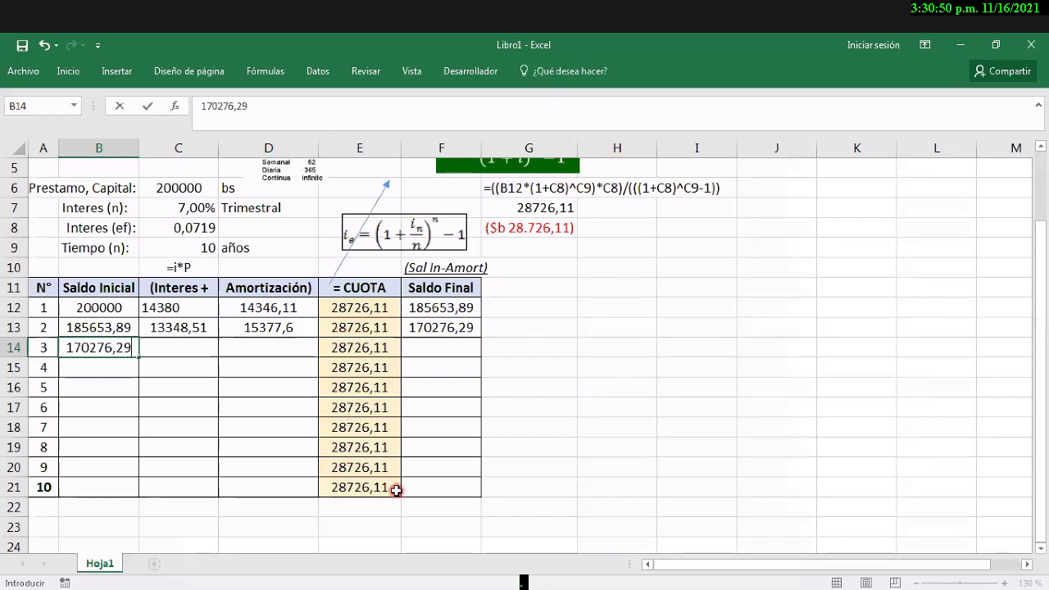
pyautogui.press('Return')
# Step: Enter 12242,89 as the third period's interest in C14 and move on to the amortization cell D14
pyautogui.press('Right')
pyautogui.press('Up')
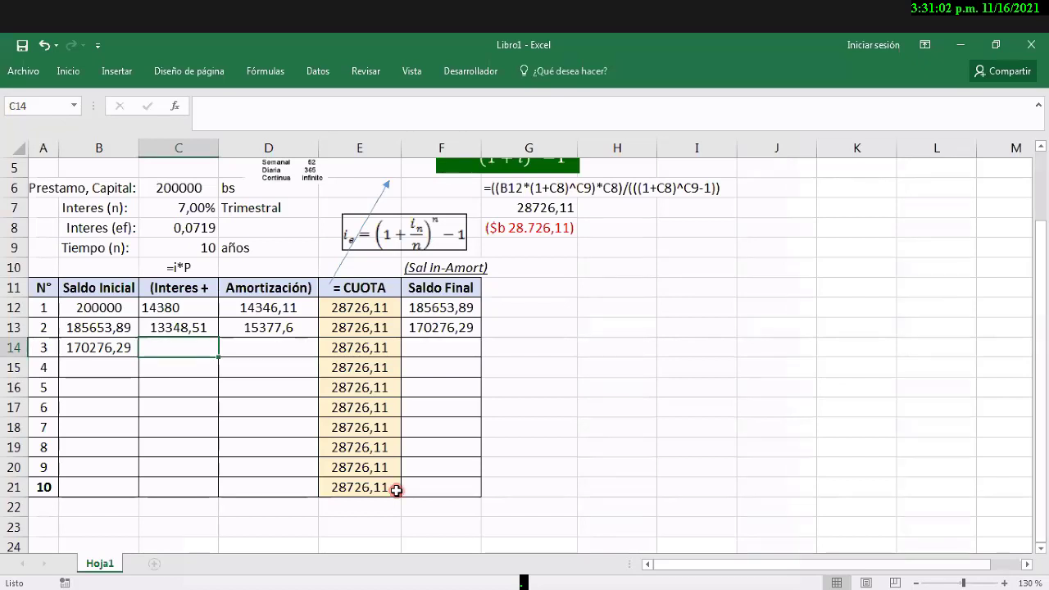
pyautogui.write('12')
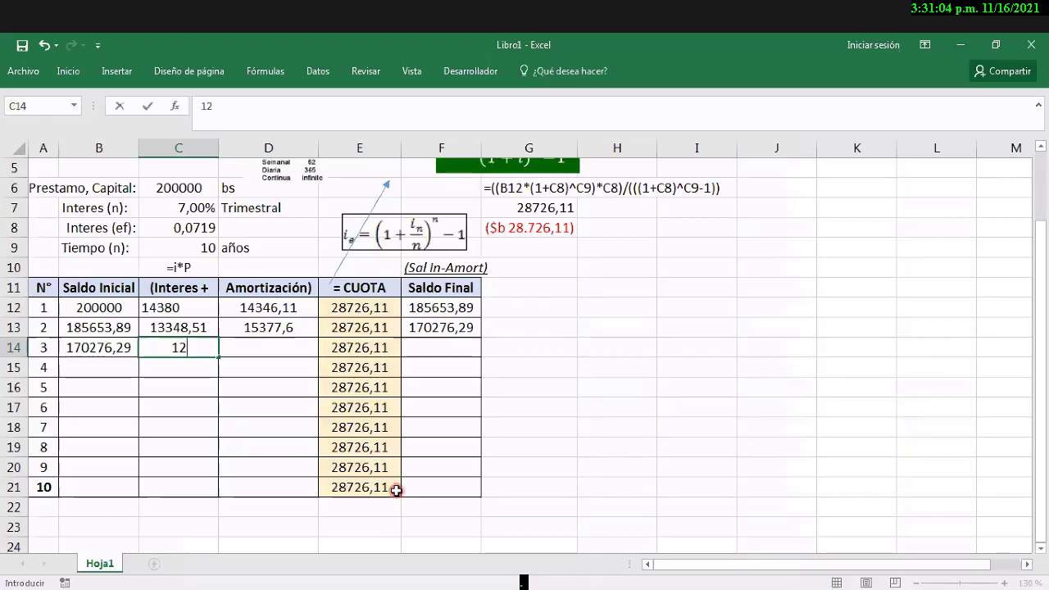
pyautogui.write('242,89')
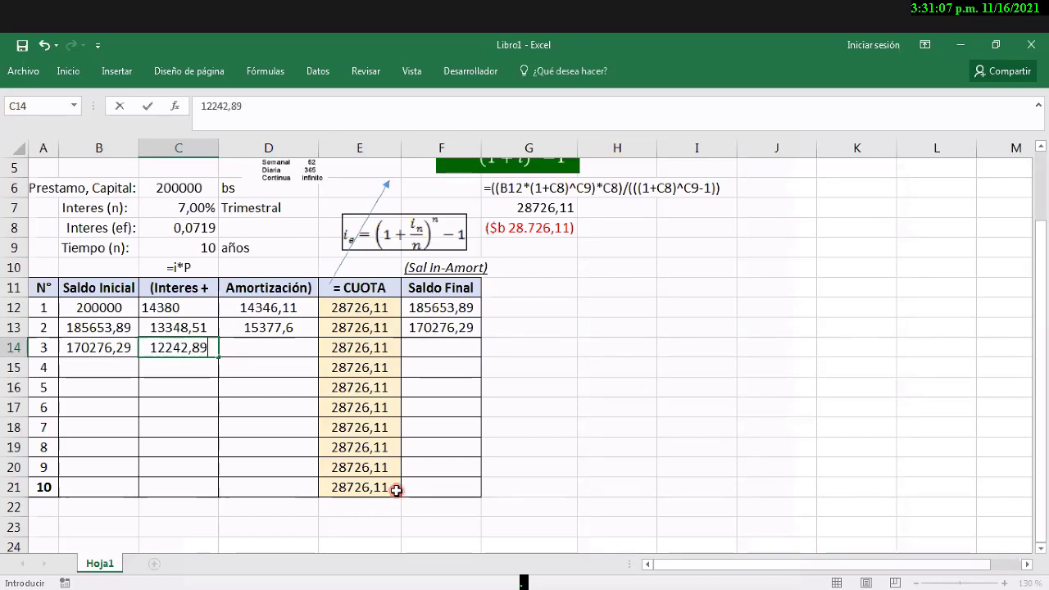
pyautogui.press('Return')
pyautogui.press('Up')
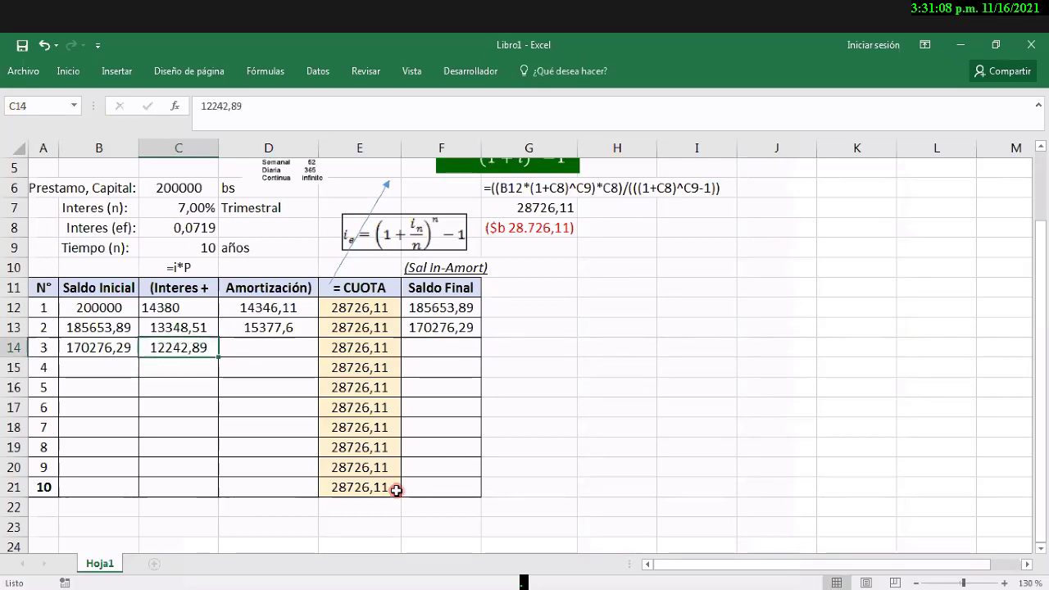
pyautogui.press('Right')
pyautogui.press('Up')
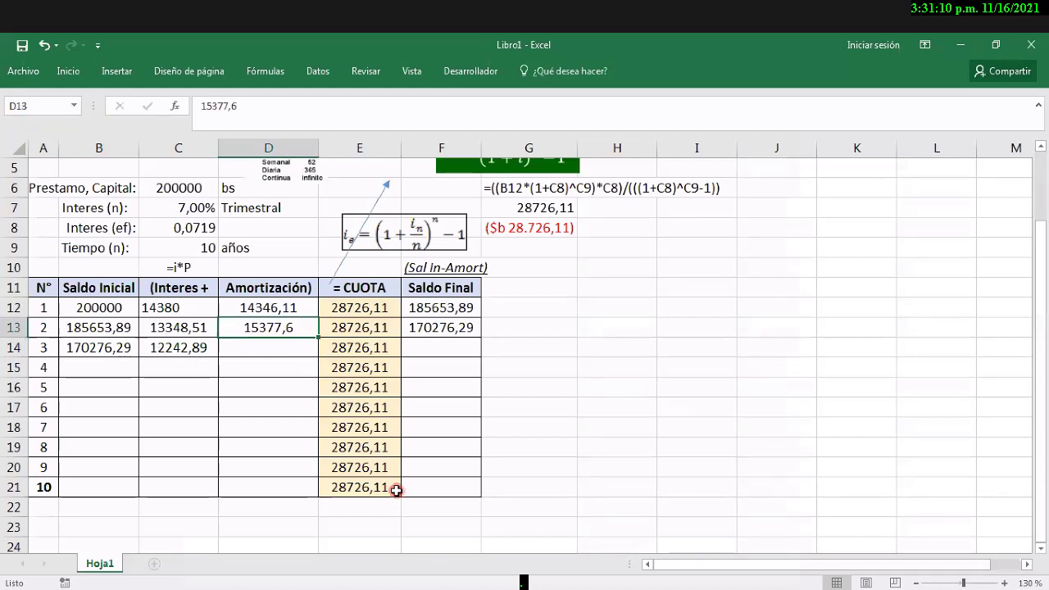
pyautogui.press('Down')
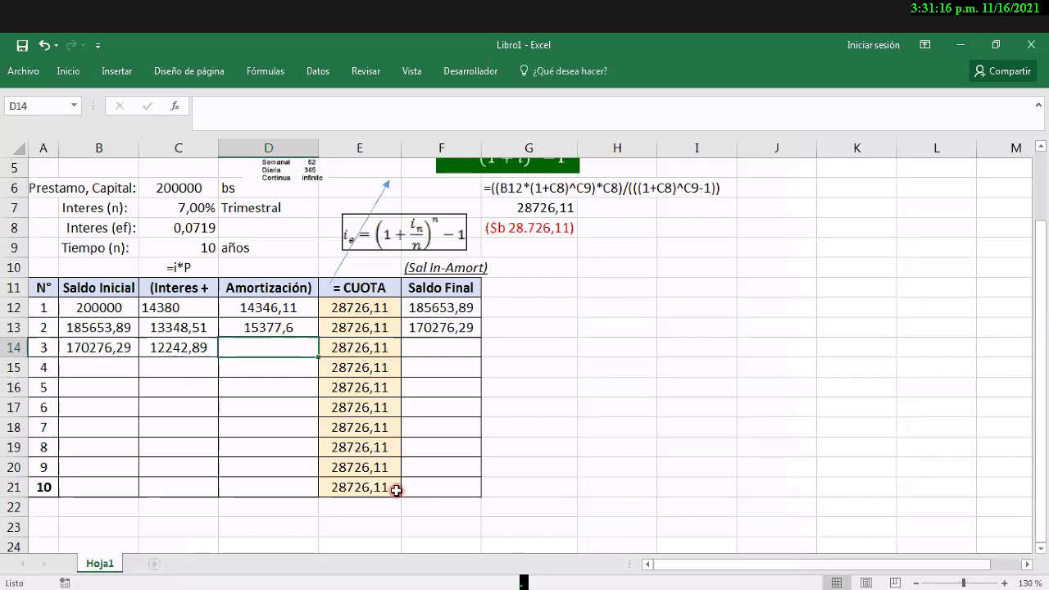
# Step: Enter 16483,24 as the third period's amortization in D14
pyautogui.press('Right')
pyautogui.press('Right')
pyautogui.press('Left')
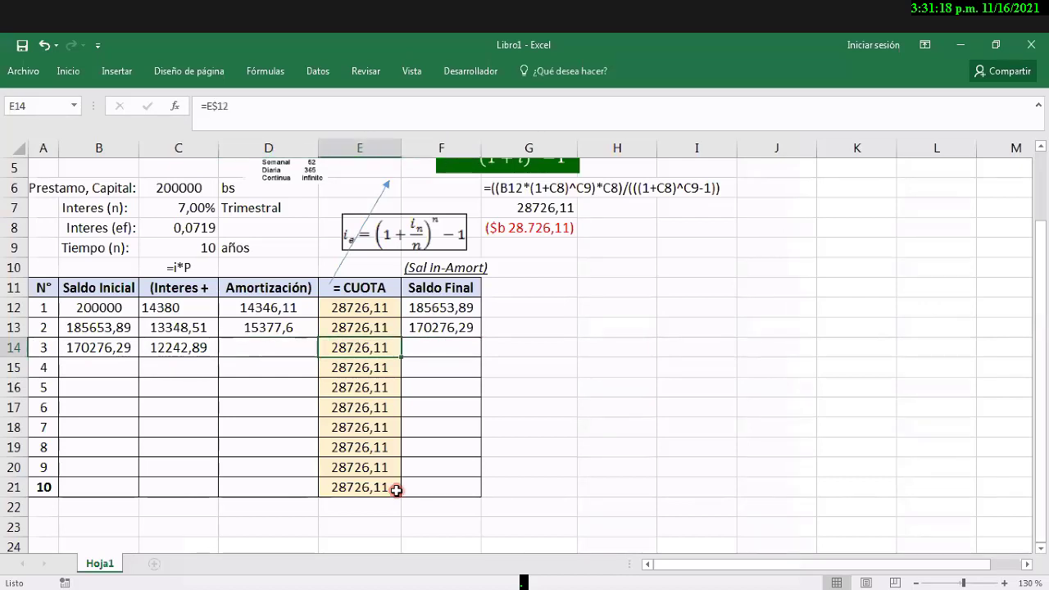
pyautogui.press('Left')
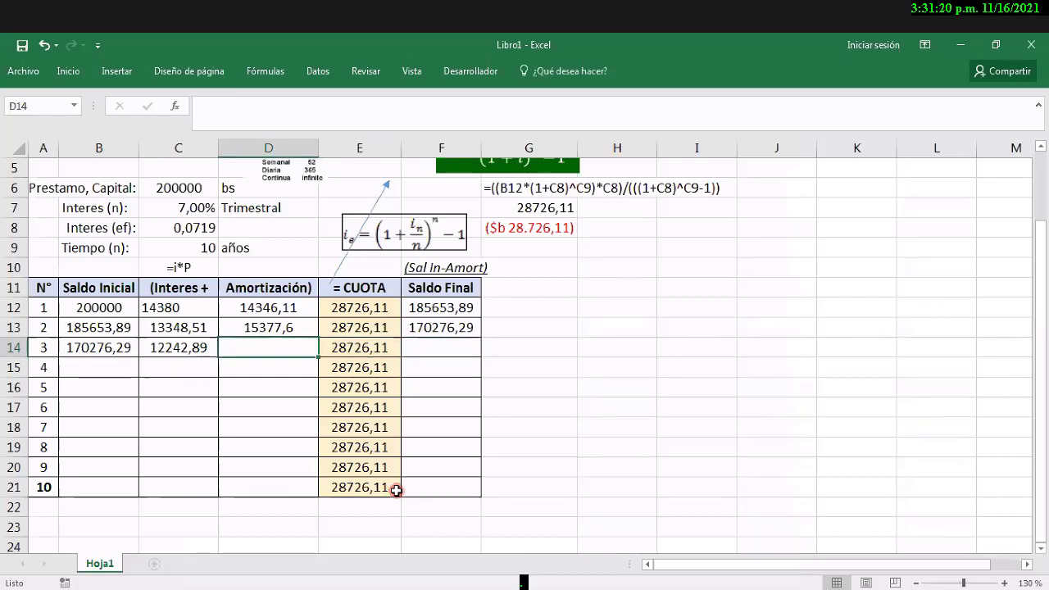
pyautogui.write('16')
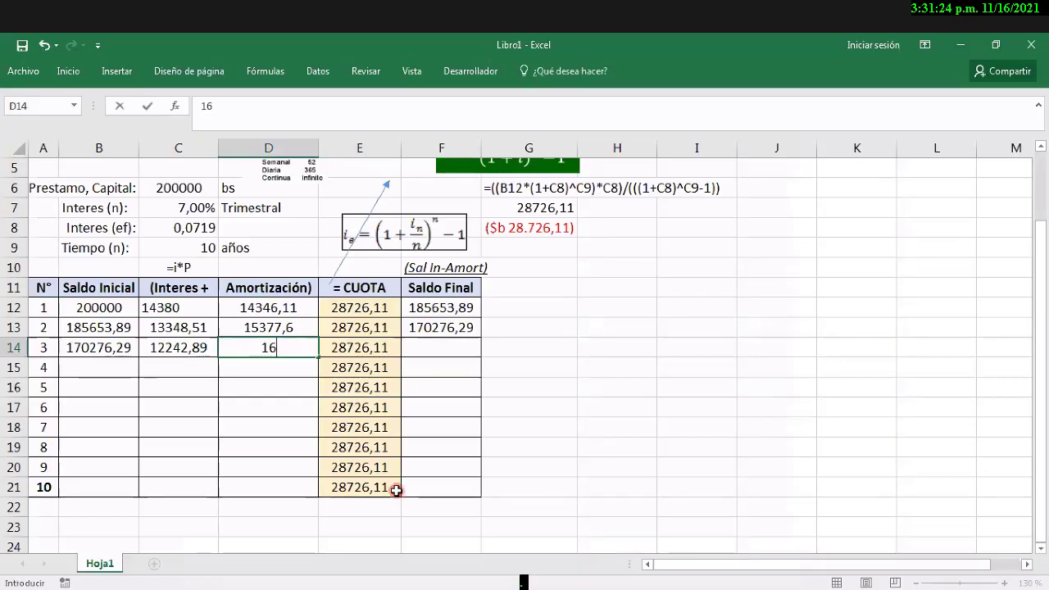
pyautogui.write('483')
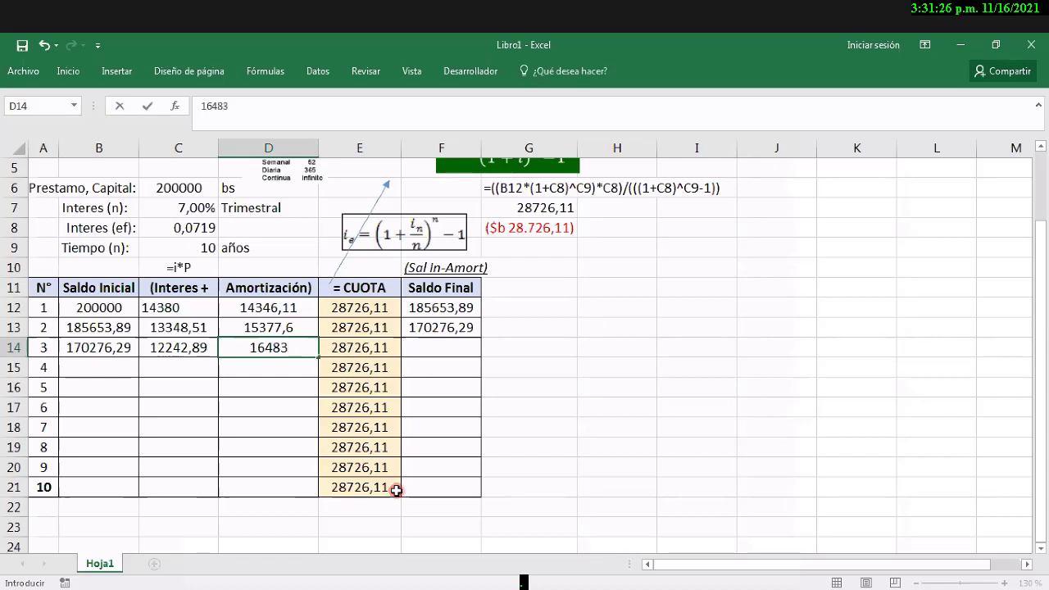
pyautogui.write(',24')
pyautogui.hotkey('ctrl', 'Return')
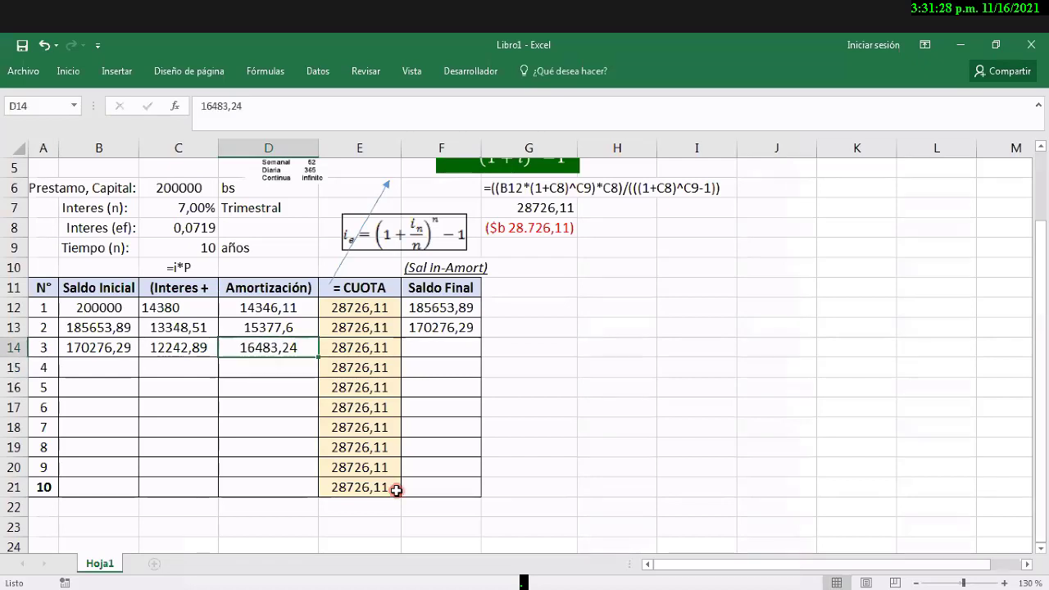
# Step: Enter 153793,05 as the third period's final balance in F14
pyautogui.press('Right')
pyautogui.press('Right')
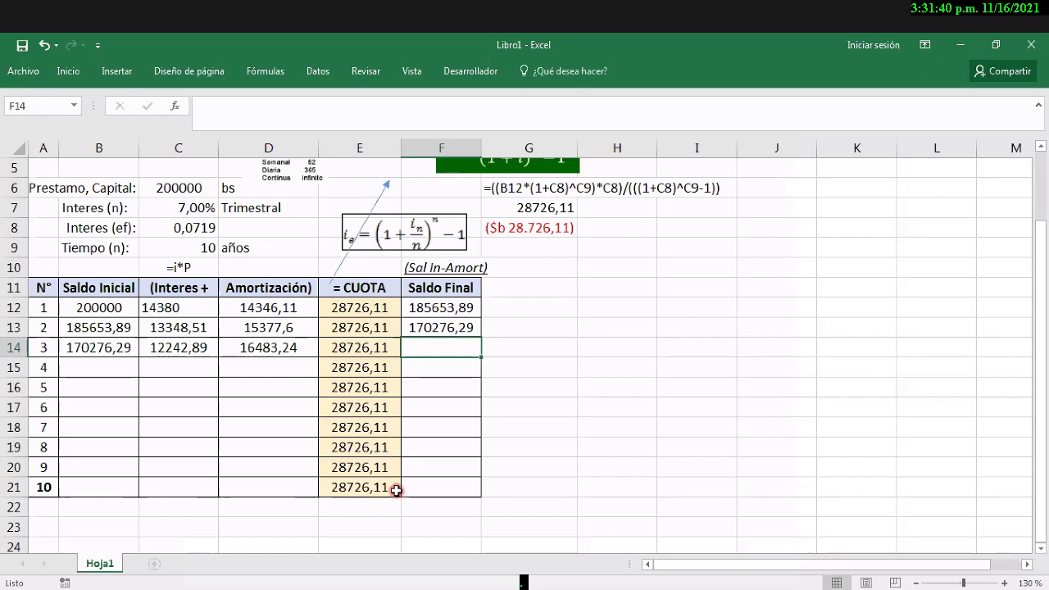
pyautogui.write('153')
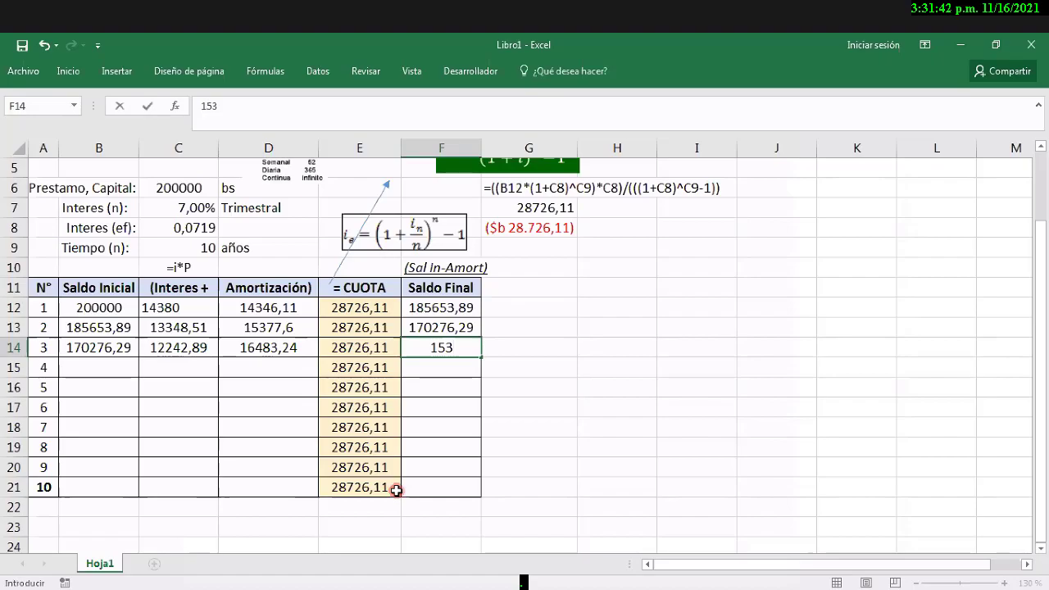
pyautogui.write('793')
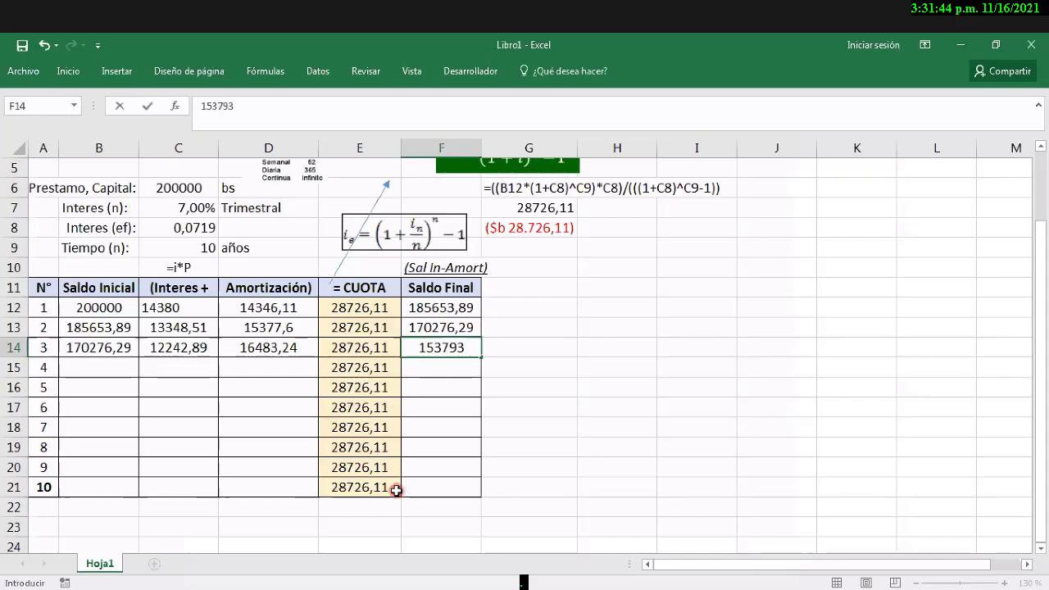
pyautogui.write(',05')
pyautogui.press('Return')
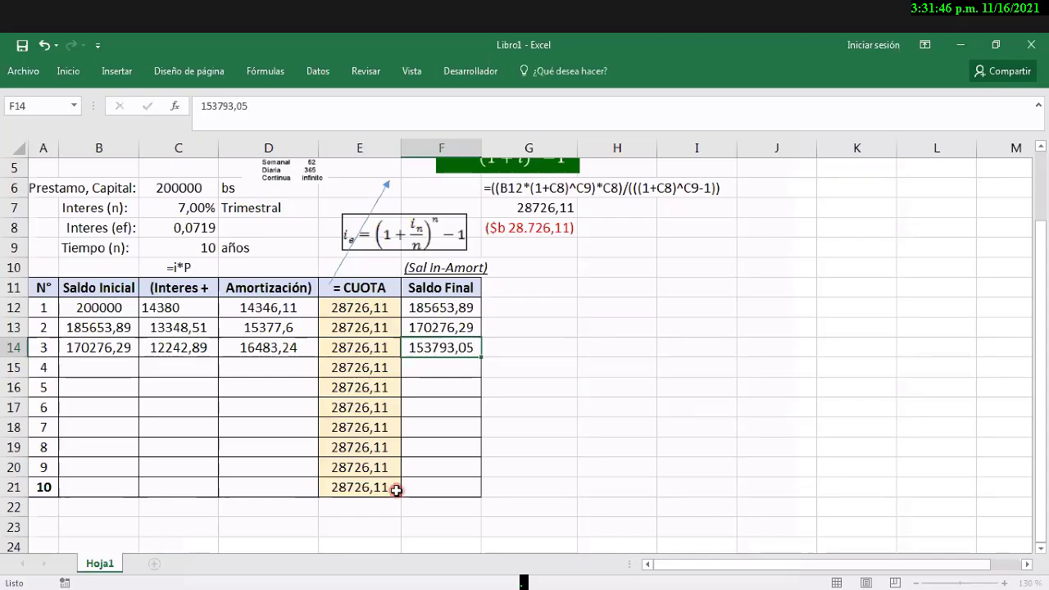
# Step: Enter 153793,05 as the fourth period's initial balance in B15
pyautogui.press('Left')
pyautogui.press('Left')
pyautogui.press('Left')
pyautogui.press('Left')
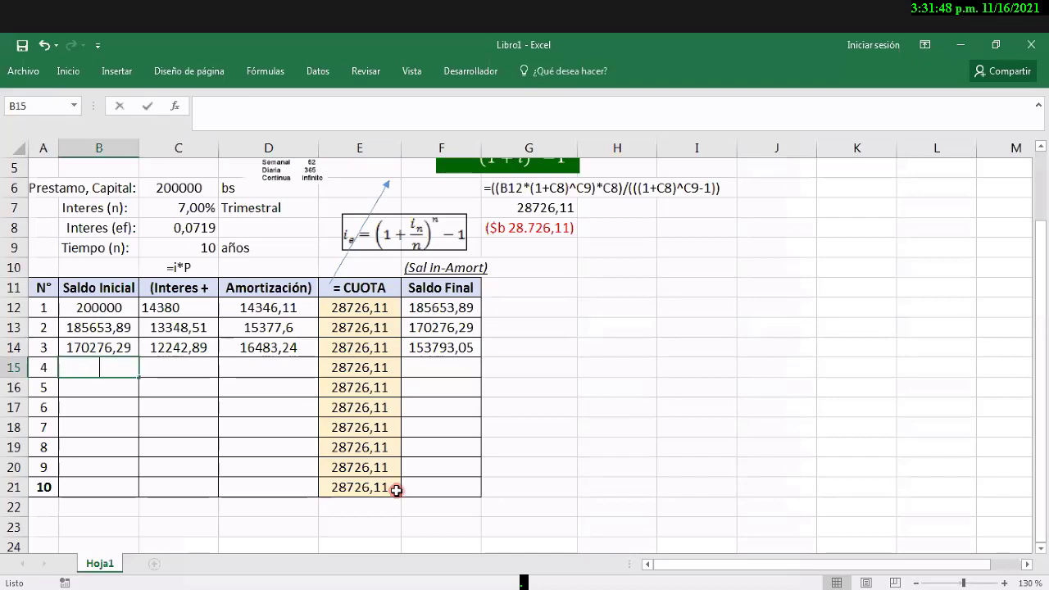
pyautogui.write('153')
pyautogui.write('7')
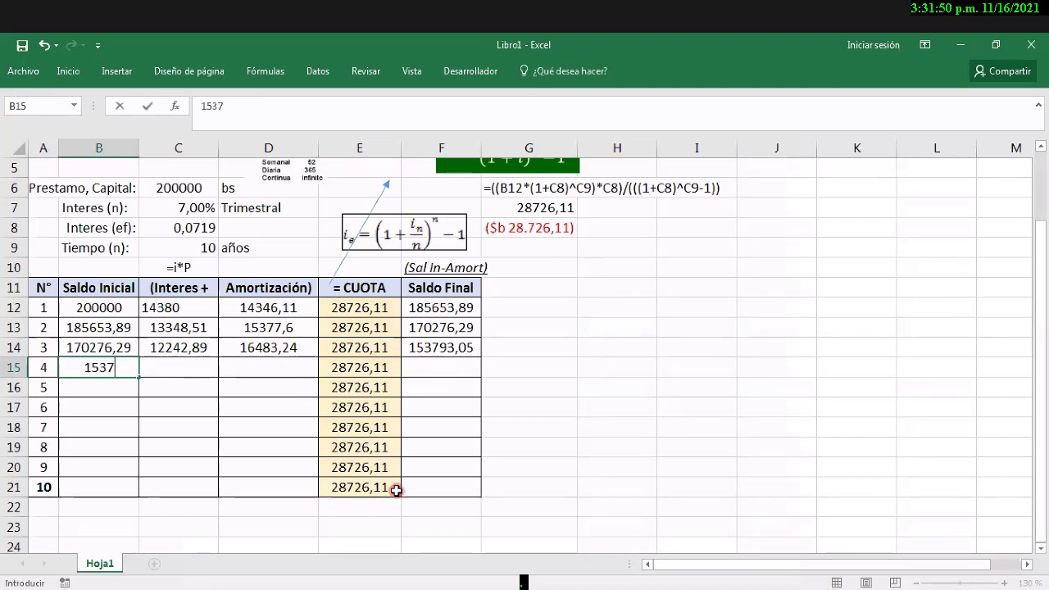
pyautogui.write('93,05')
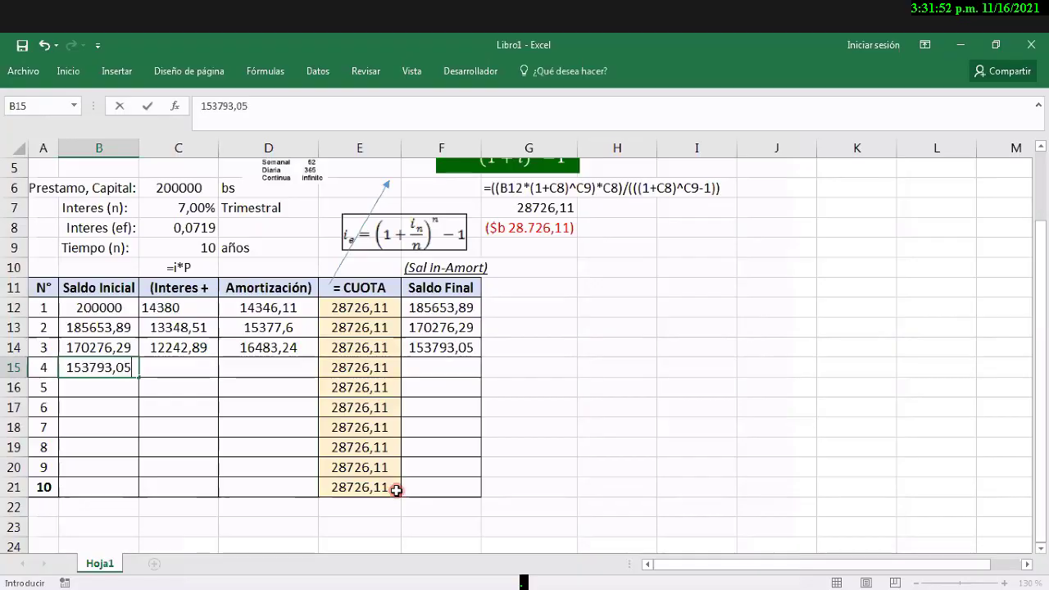
pyautogui.press('Return')
# Step: Enter 11057,72 as the fourth period's interest in C15
pyautogui.press('Up')
pyautogui.press('Right')
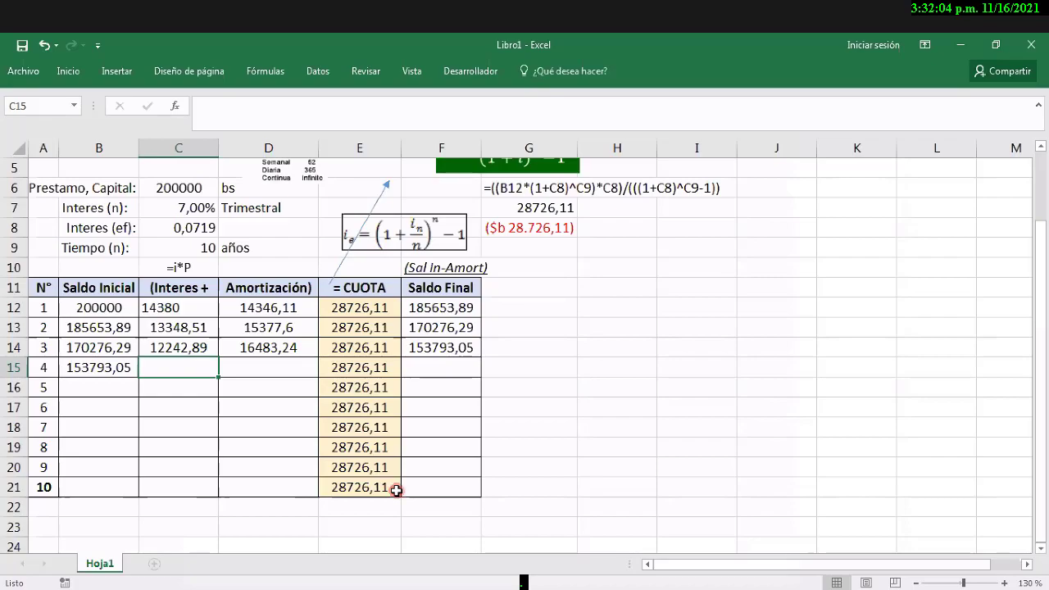
pyautogui.write('110')
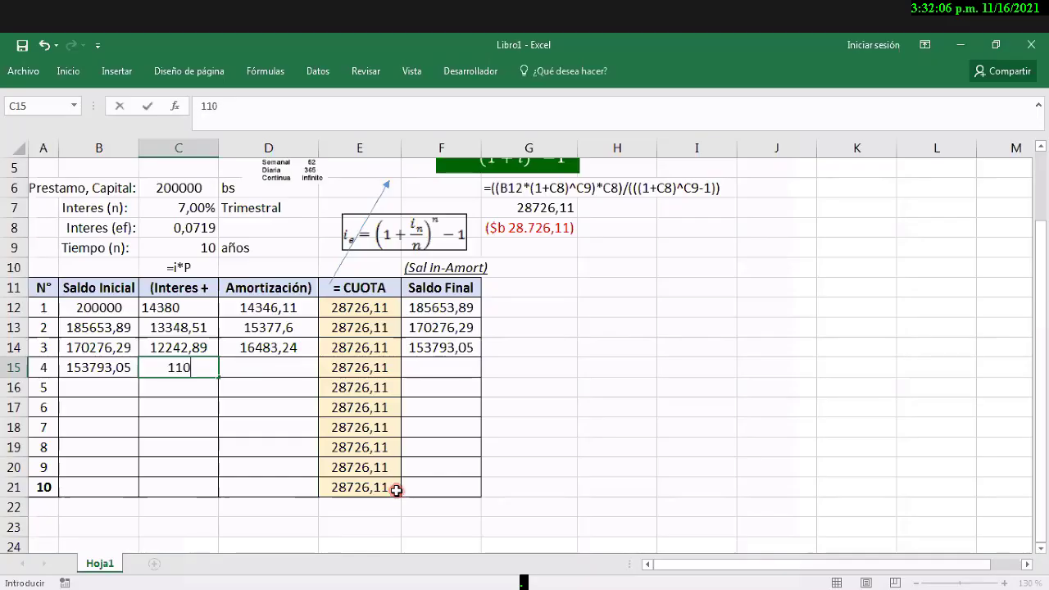
pyautogui.write('57,')
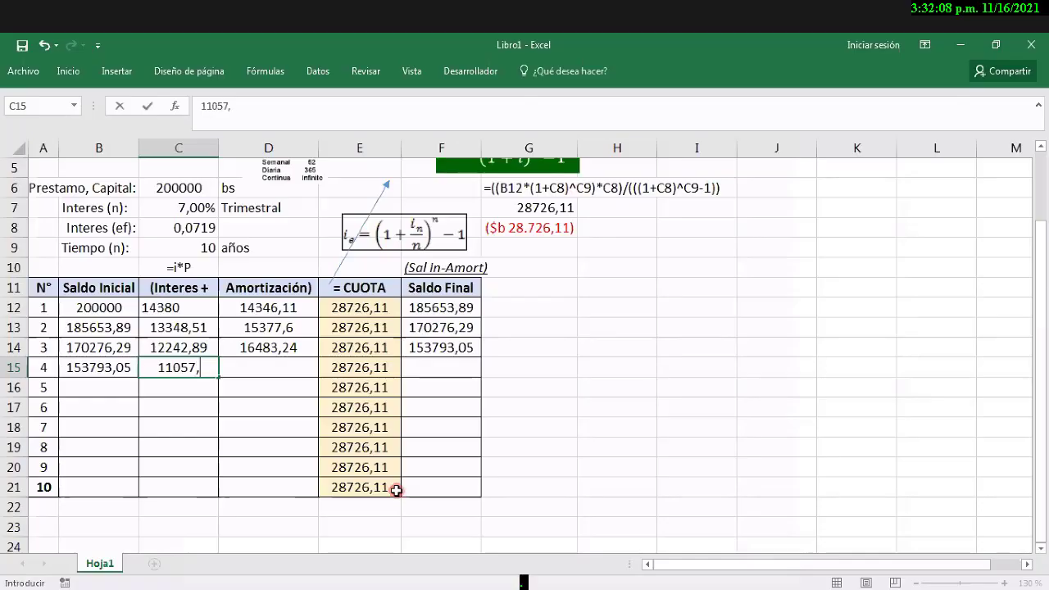
pyautogui.write('72')
pyautogui.press('Return')
# Step: Enter 17668,39 as the fourth period's amortization in D15
pyautogui.press('Up')
pyautogui.press('Right')
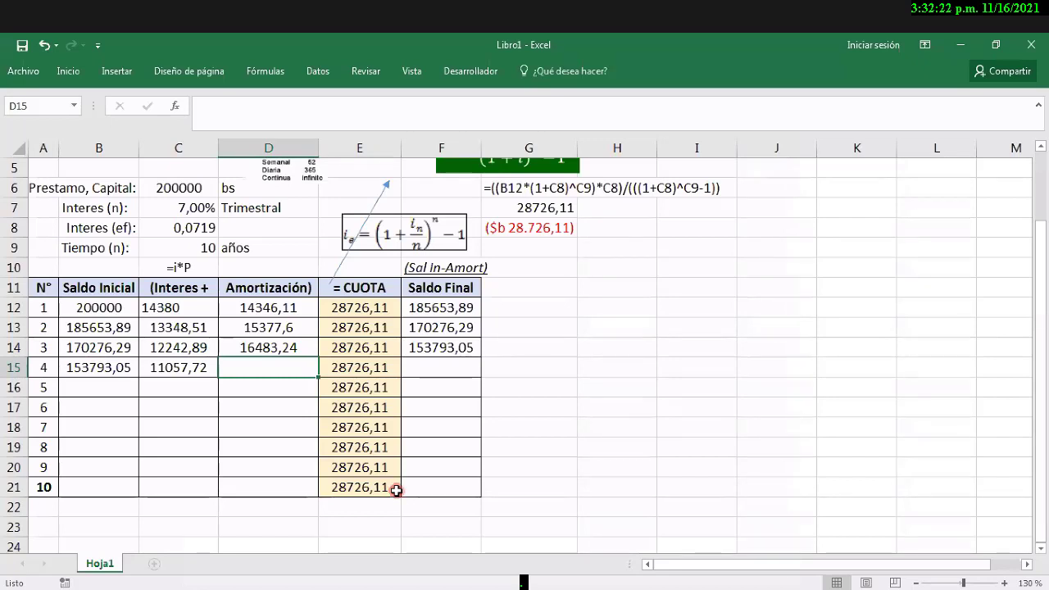
pyautogui.write('176')
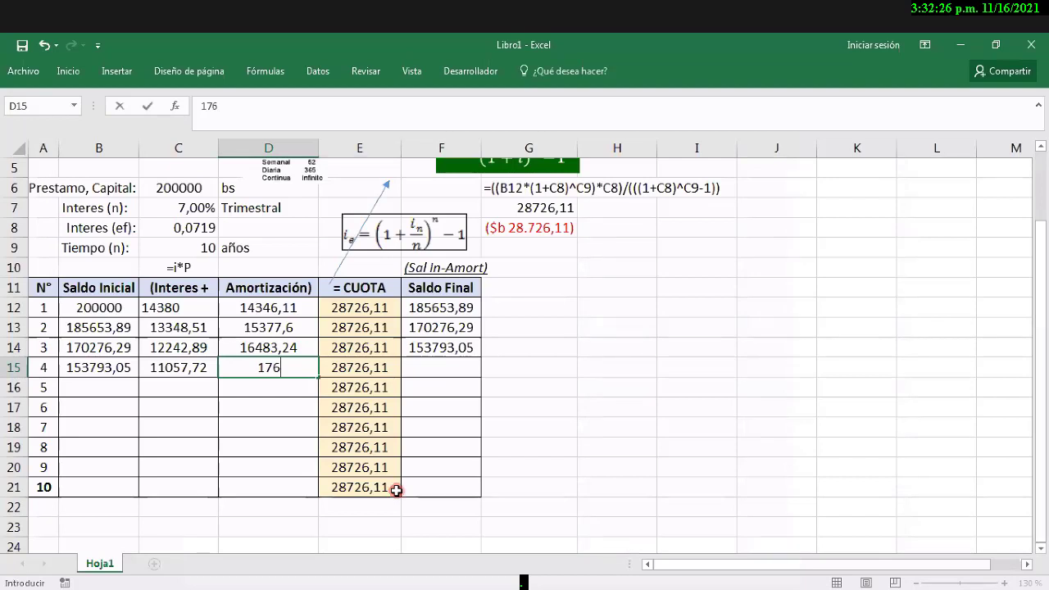
pyautogui.write('6')
pyautogui.write('8,39')
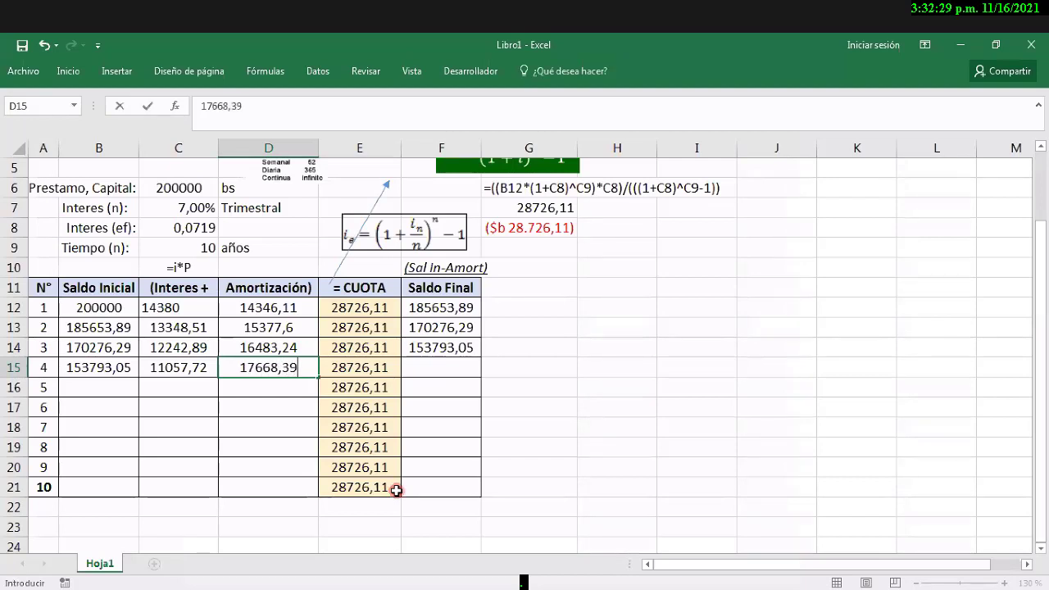
pyautogui.press('Return')
# Step: Enter 136124,66 as the fourth period's final balance in F15
pyautogui.press('Up')
pyautogui.press('Right')
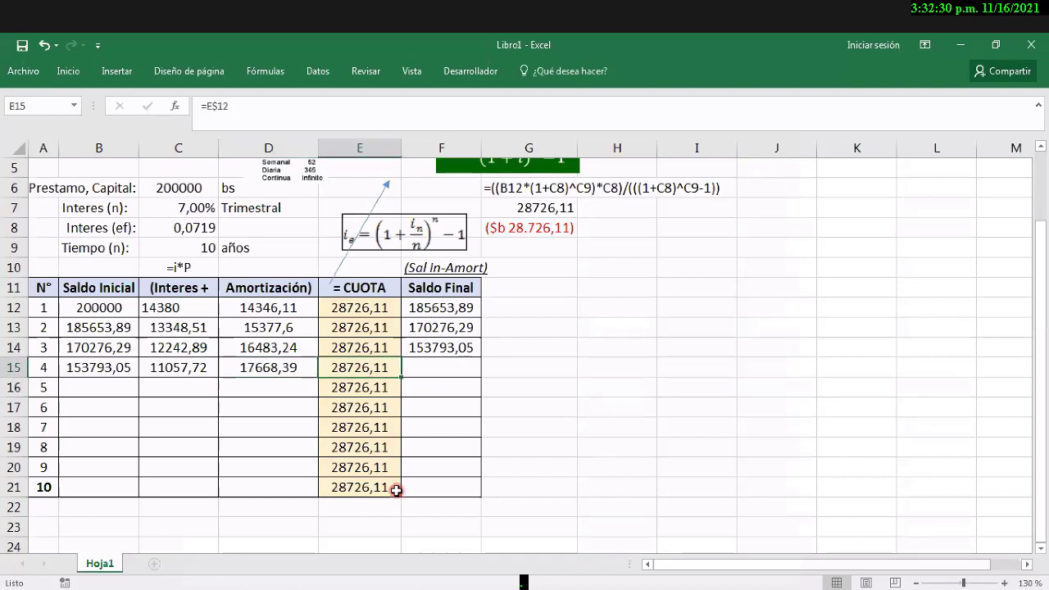
pyautogui.press('Right')
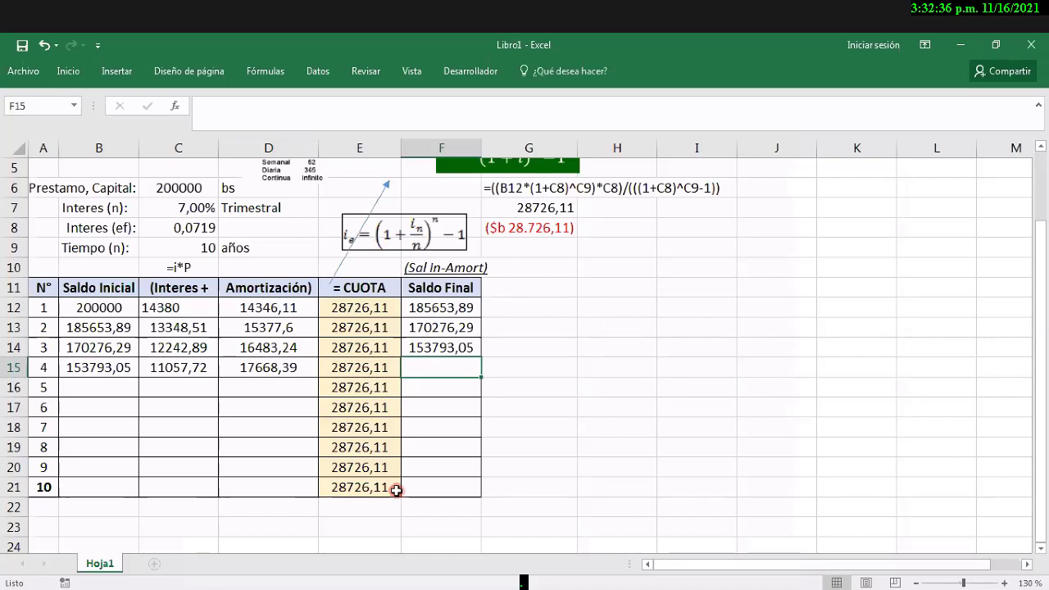
pyautogui.write('136')
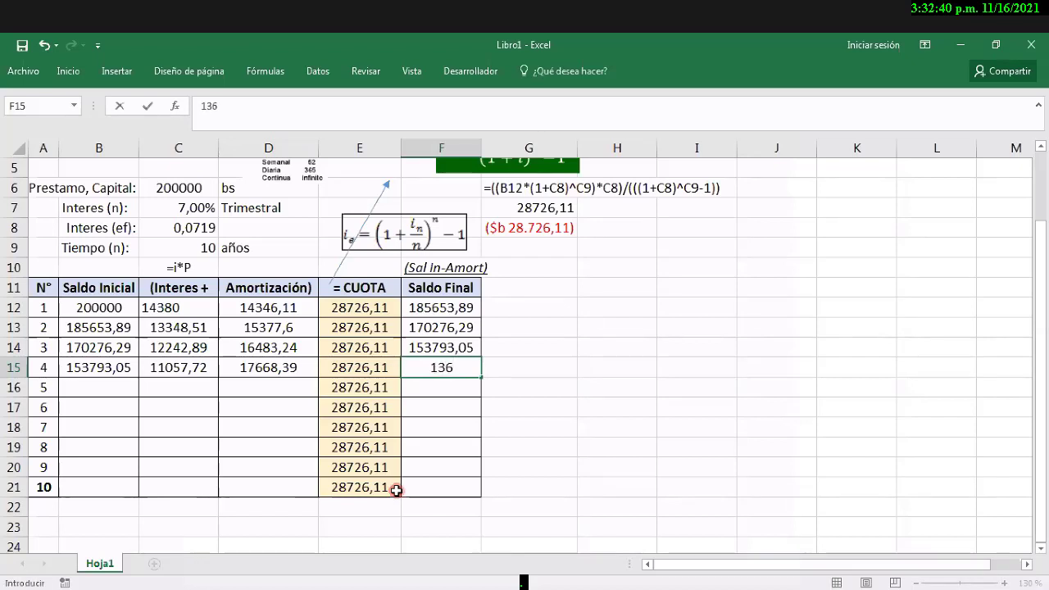
pyautogui.write('124,')
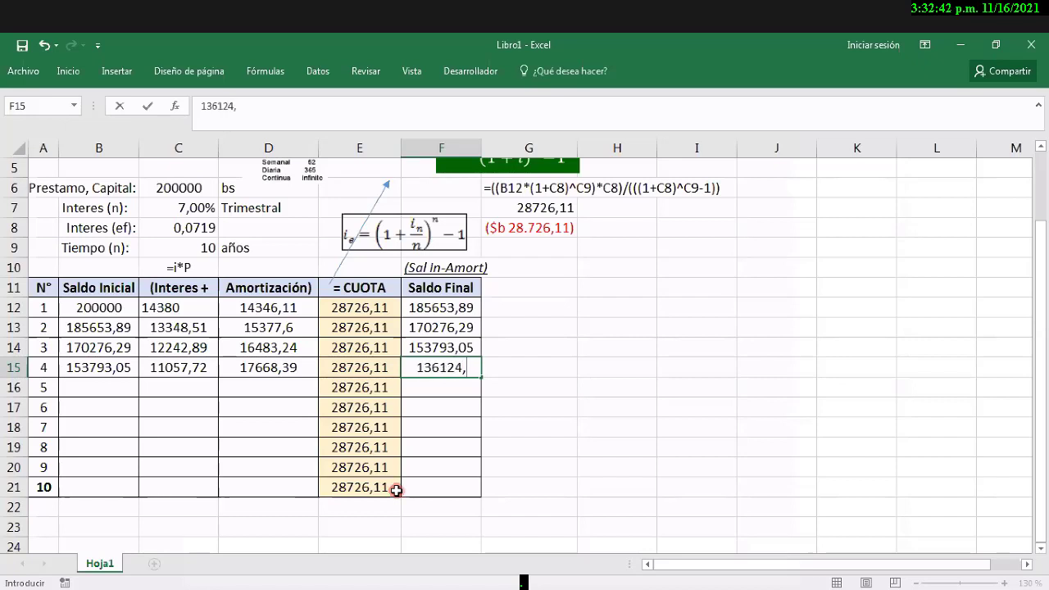
pyautogui.write('66')
pyautogui.press('Return')
# Step: Copy the fourth period's final balance from F15 into B16 as the fifth period's initial balance
pyautogui.press('Up')
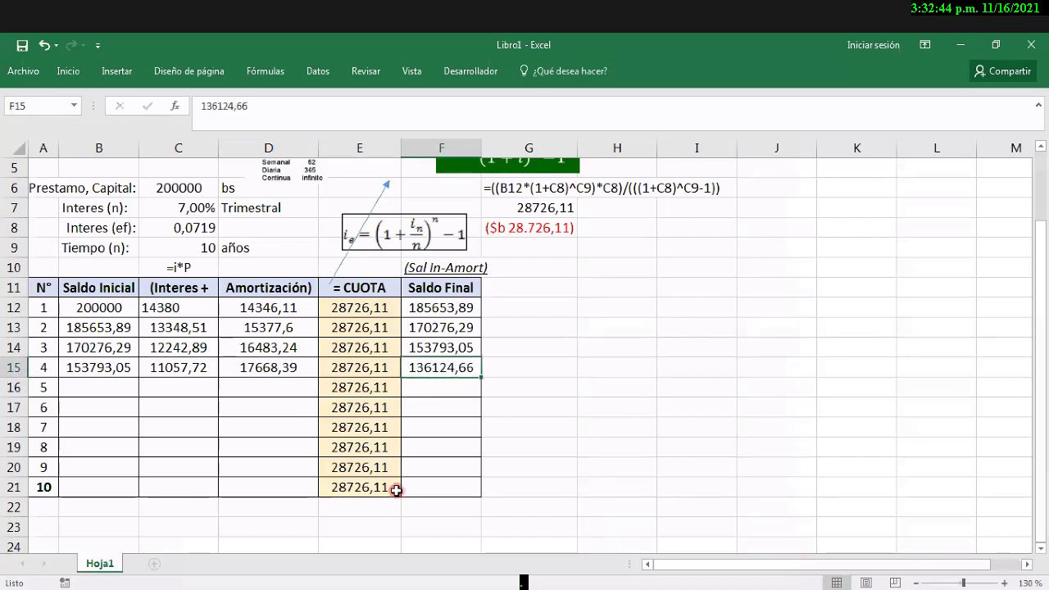
pyautogui.hotkey('ctrl', 'c')
pyautogui.press('Down')
pyautogui.press('Left')
pyautogui.press('Left')
pyautogui.press('Left')
pyautogui.press('Left')
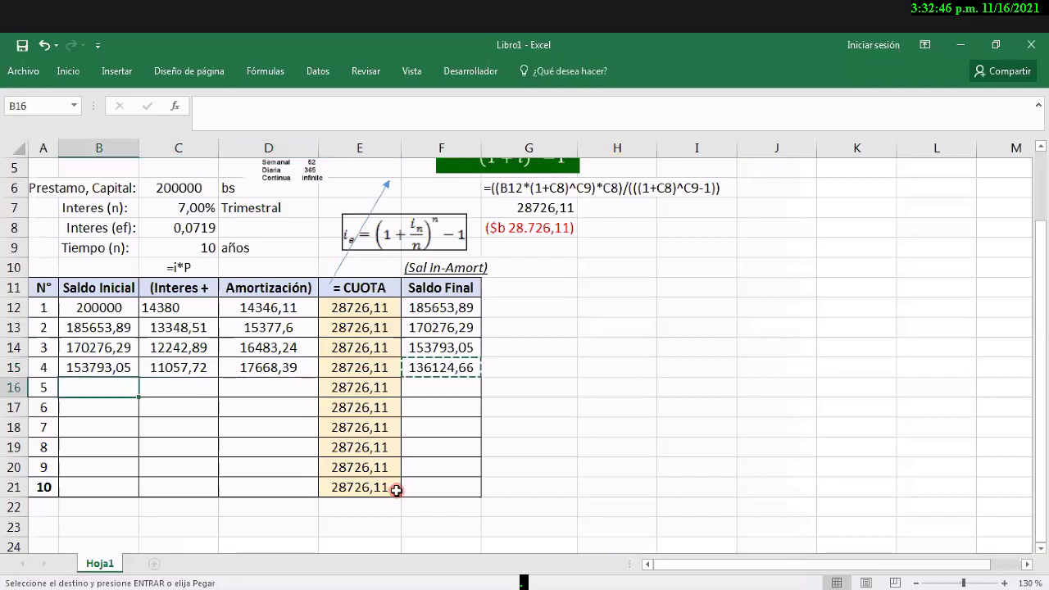
pyautogui.hotkey('ctrl', 'v')
pyautogui.press('Escape')
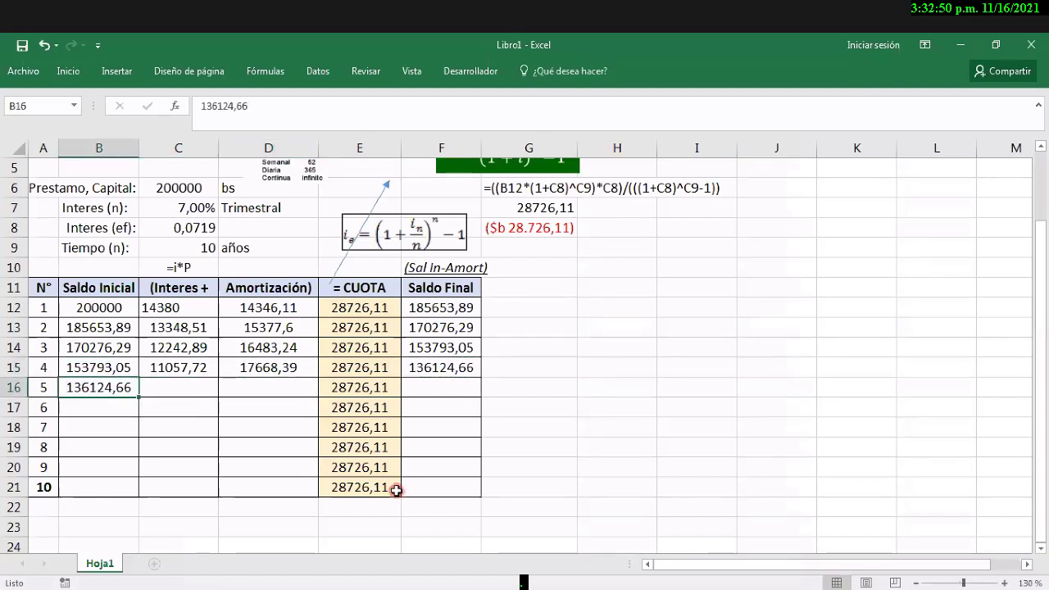
# Step: Enter 9787,36 as the fifth period's interest in C16
pyautogui.press('Right')
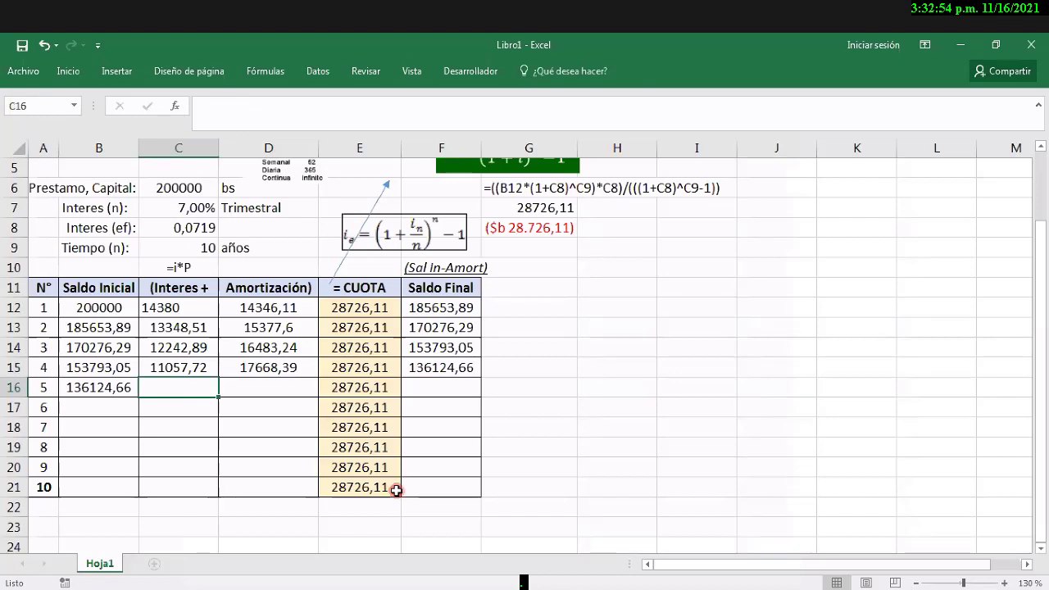
pyautogui.write('9')
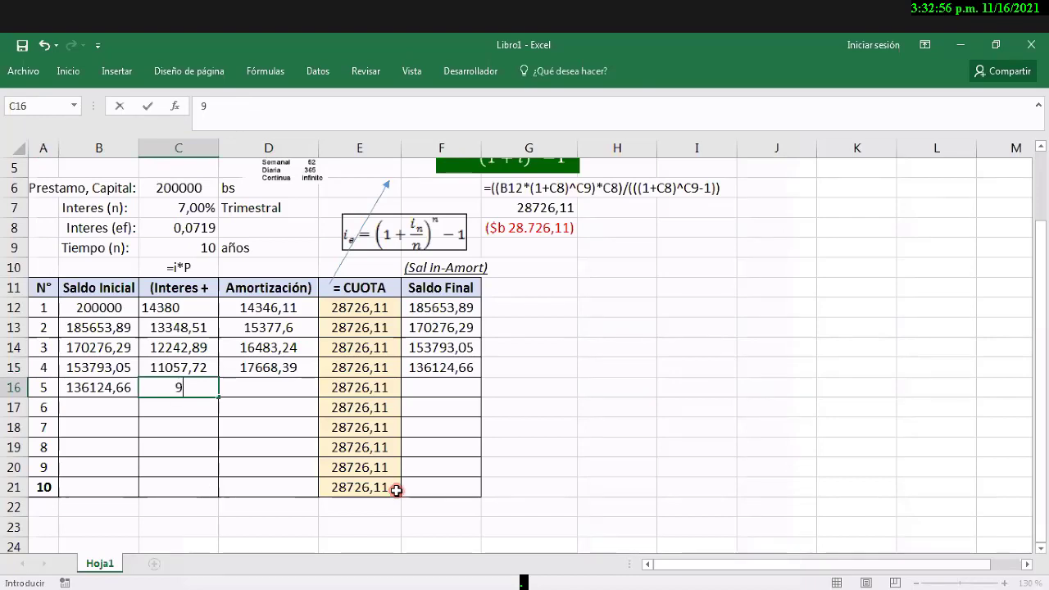
pyautogui.write('787,36')
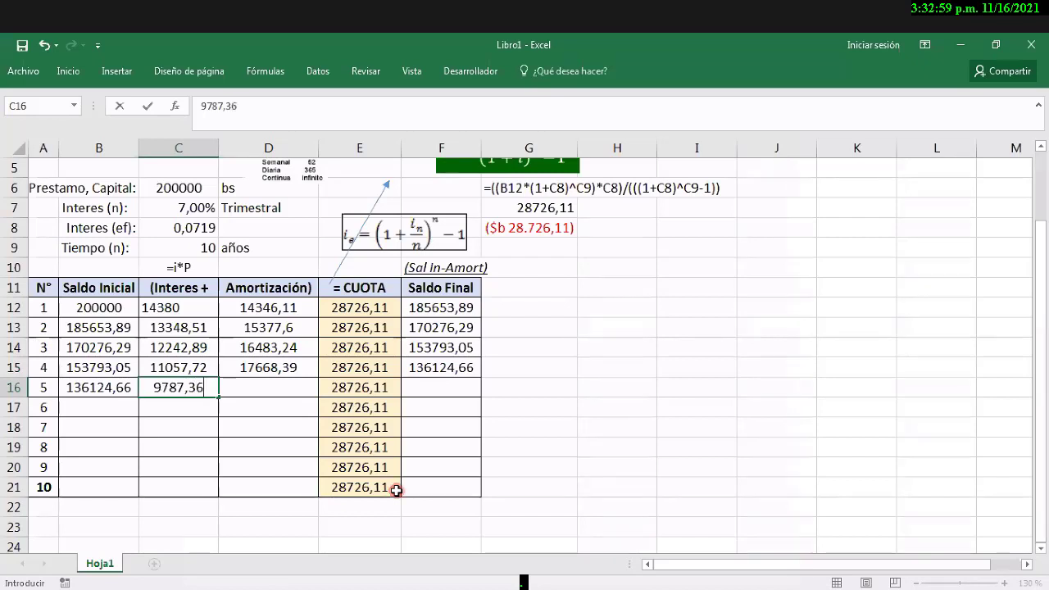
pyautogui.hotkey('ctrl', 'Return')
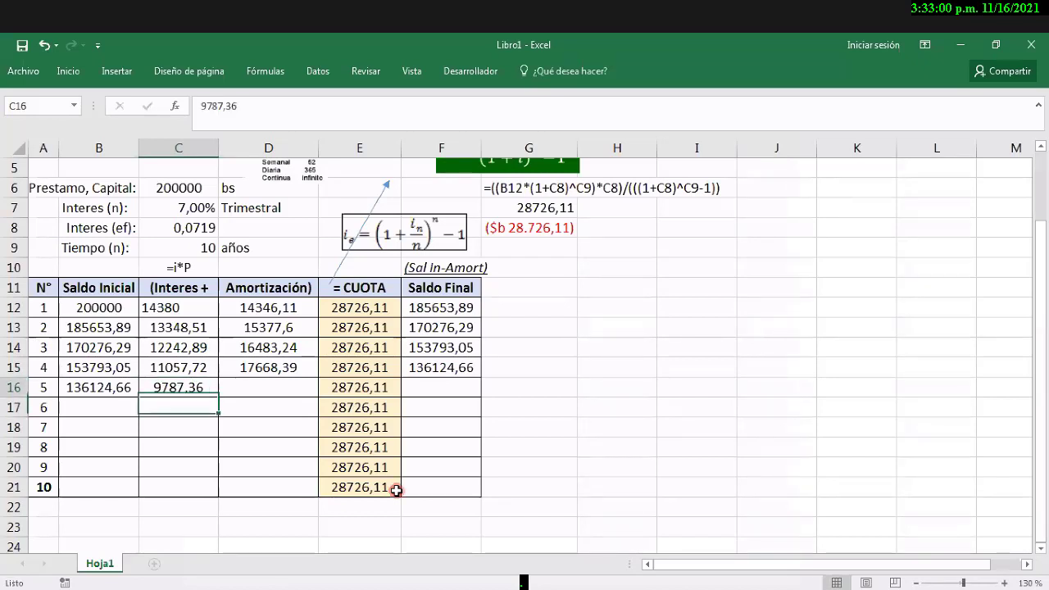
# Step: Enter 18938,75 as the fifth period's amortization in D16
pyautogui.press('Right')
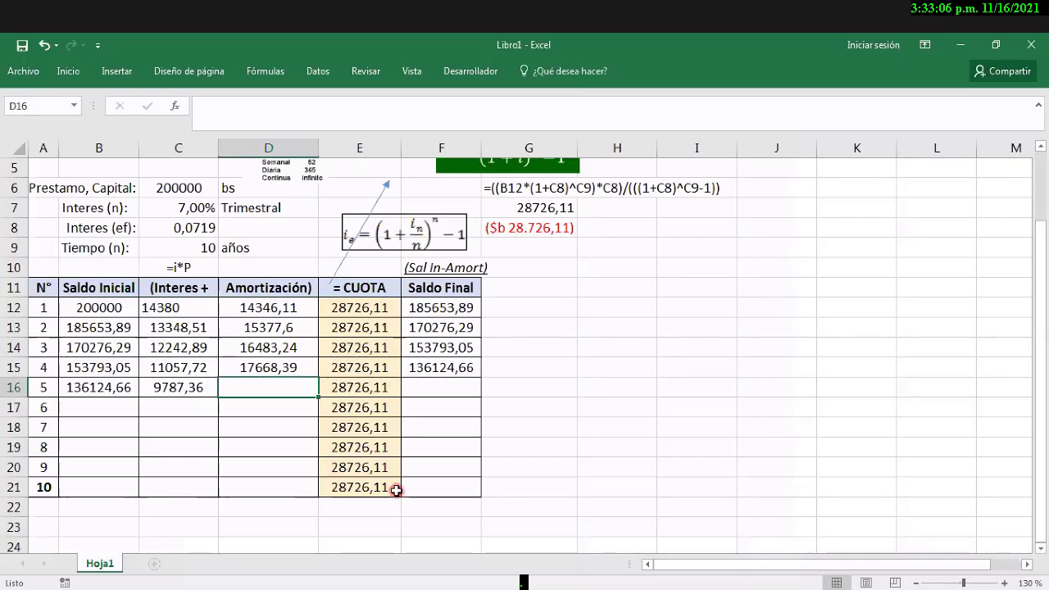
pyautogui.write('18')
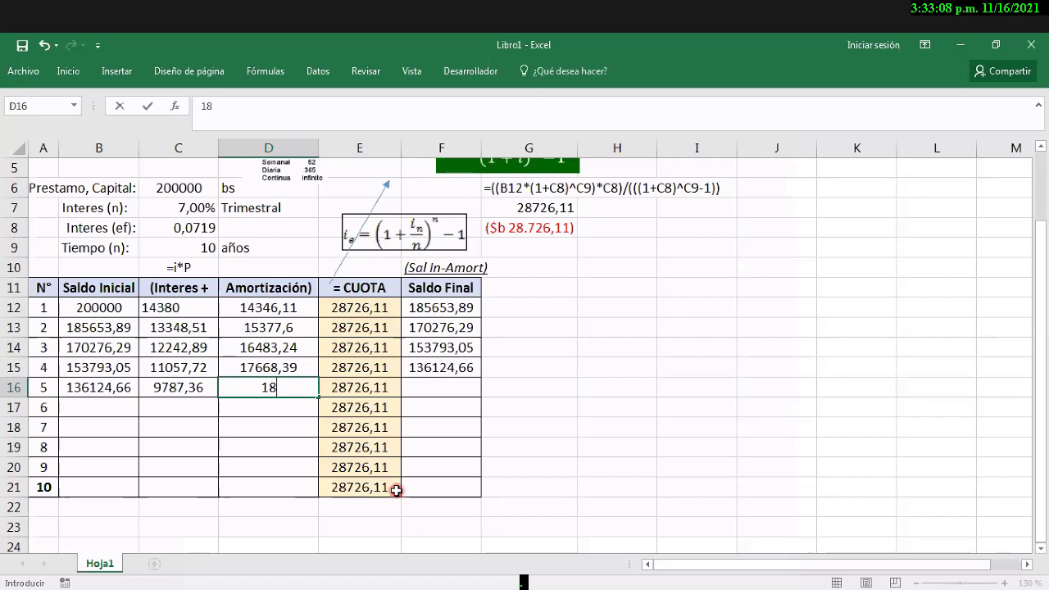
pyautogui.write('938,75')
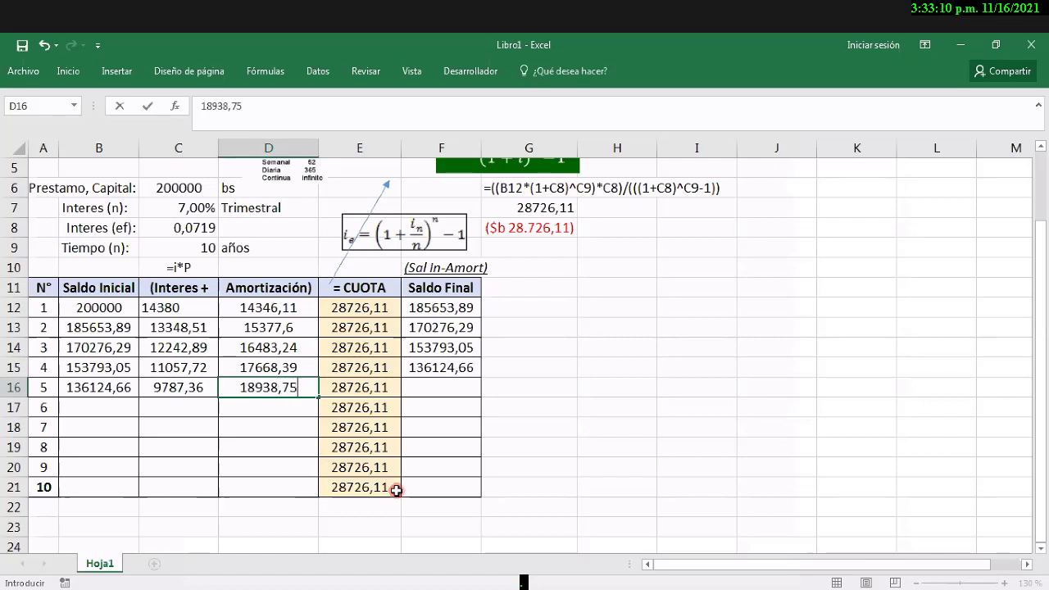
pyautogui.press('Return')
# Step: Enter 117185,91 as the fifth period's final balance in F16
pyautogui.press('Up')
pyautogui.press('Right')
pyautogui.press('Right')
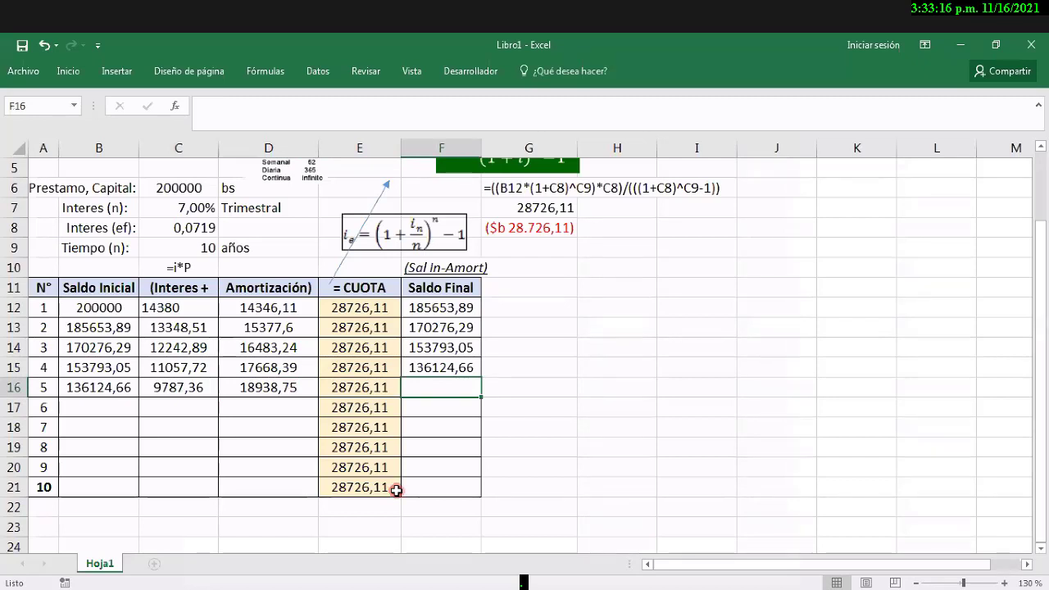
pyautogui.write('117')
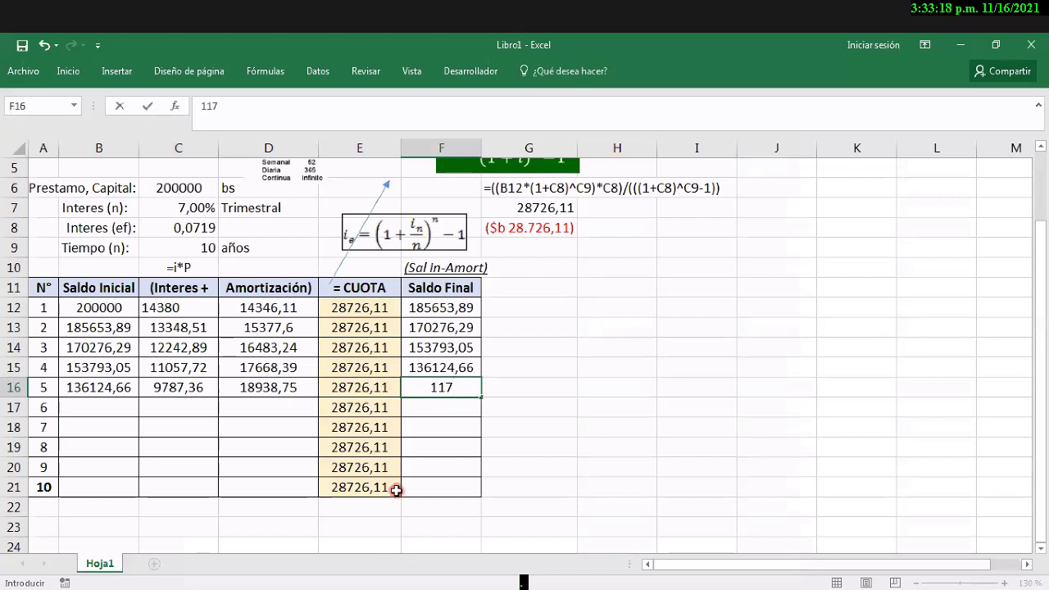
pyautogui.write('185,')
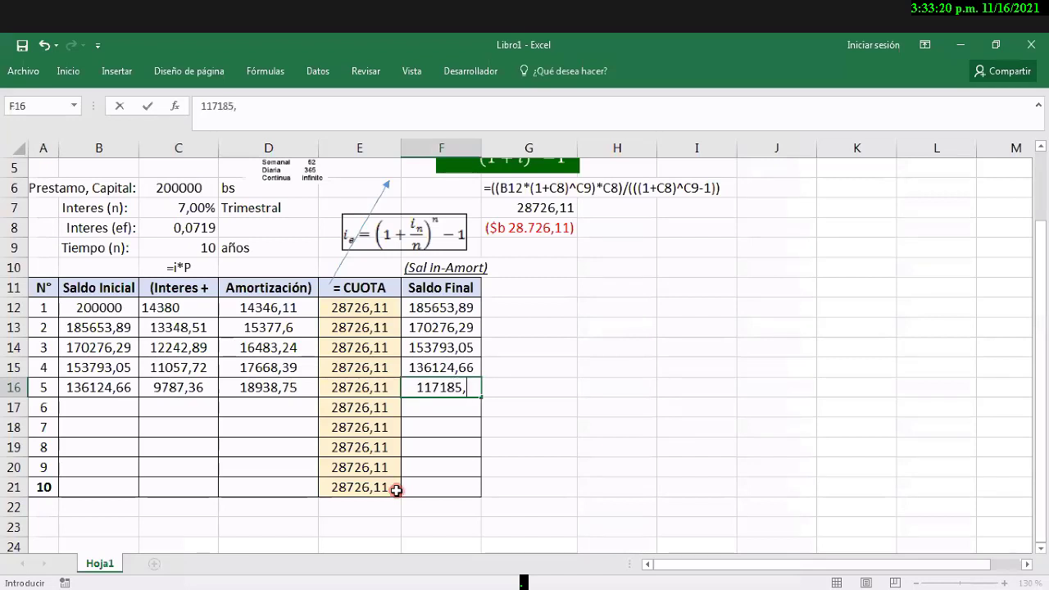
pyautogui.write('91')
pyautogui.press('Return')
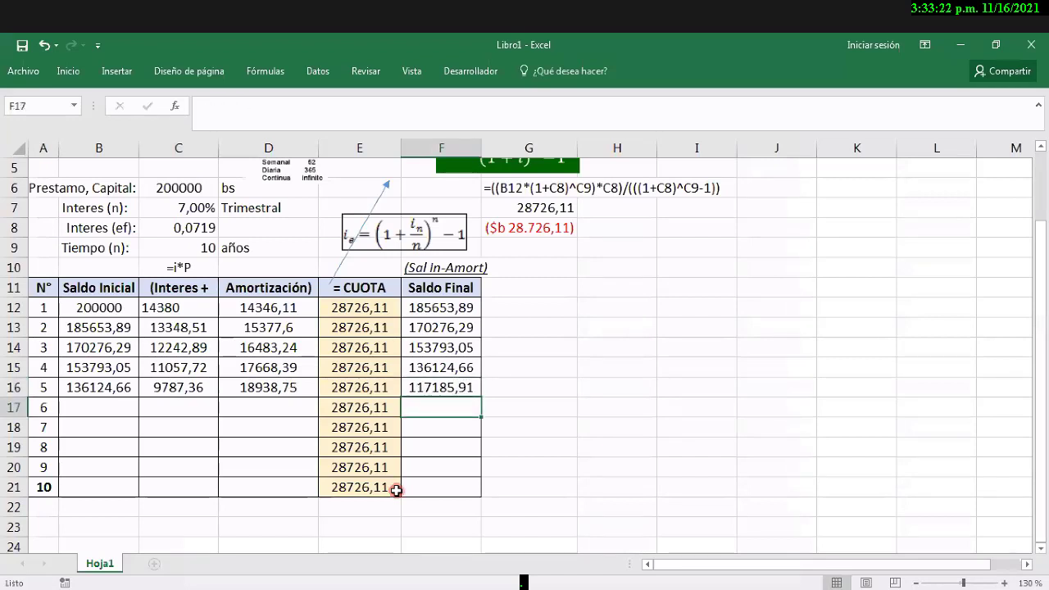
# Step: Enter 117185,91 as the sixth period's initial balance in B17
pyautogui.press('Left')
pyautogui.press('Left')
pyautogui.press('Left')
pyautogui.press('Left')
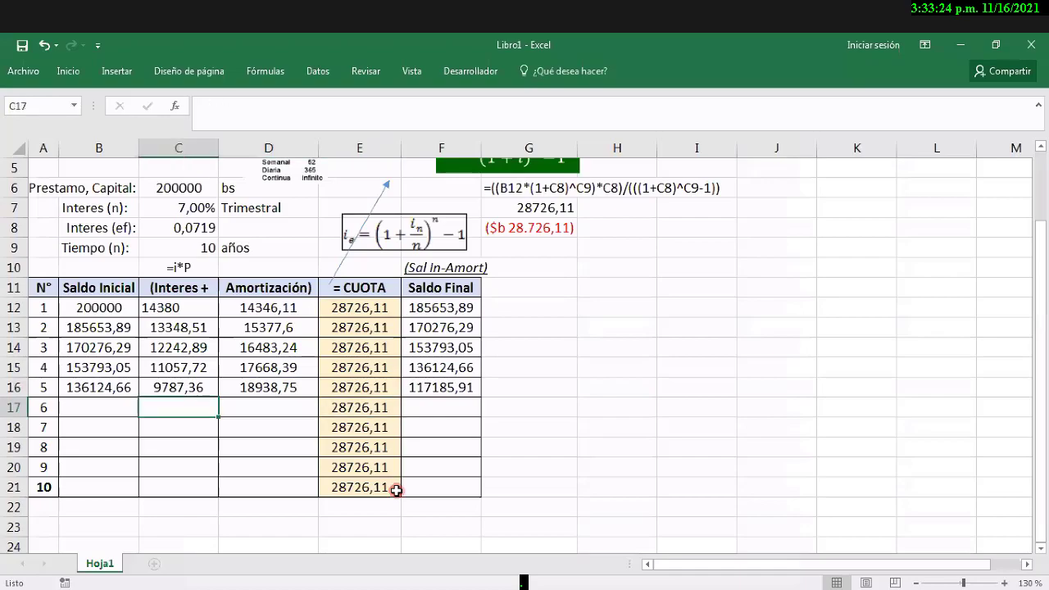
pyautogui.write('117')
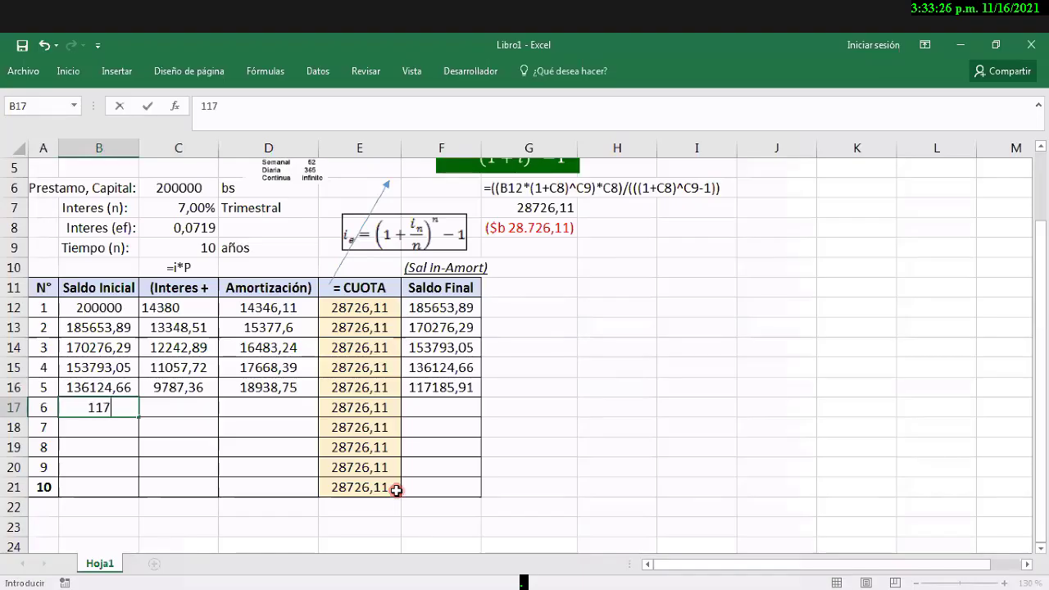
pyautogui.write('185,91')
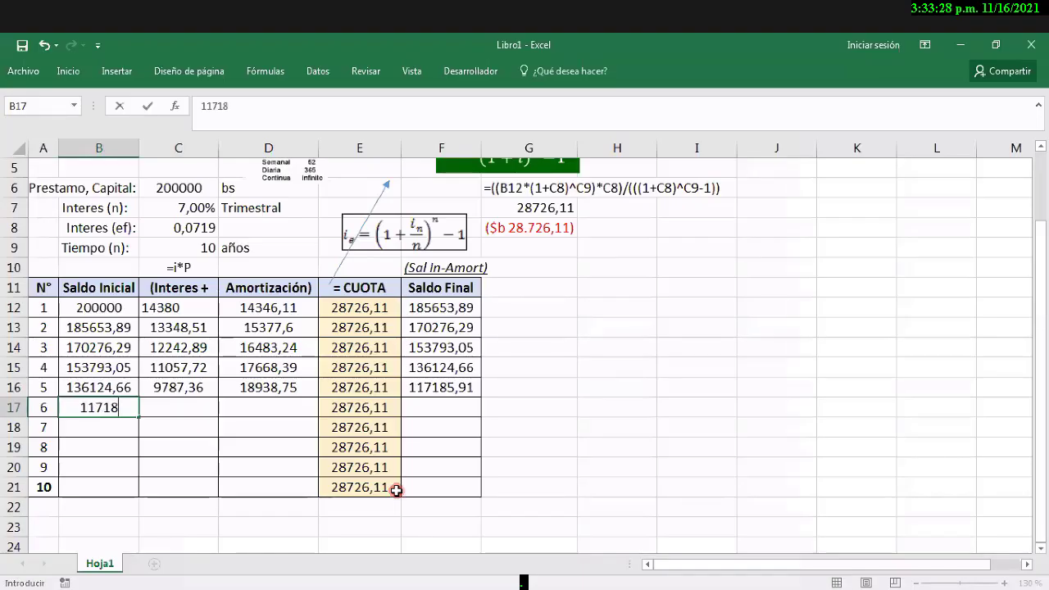
pyautogui.hotkey('ctrl', 'Return')
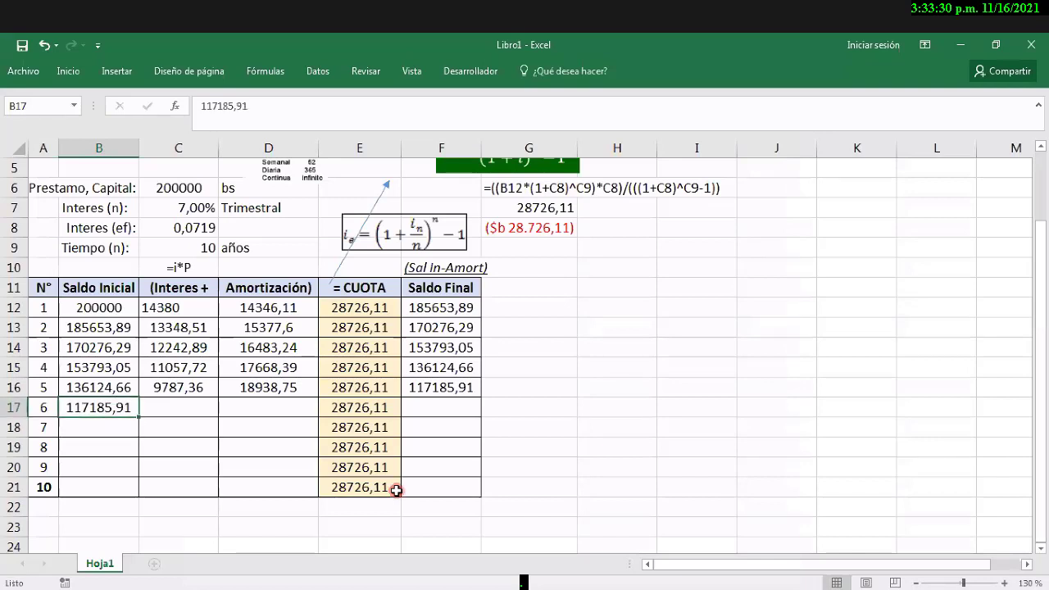
# Step: Enter 8425,67 as the sixth period's interest in C17
pyautogui.press('Tab')
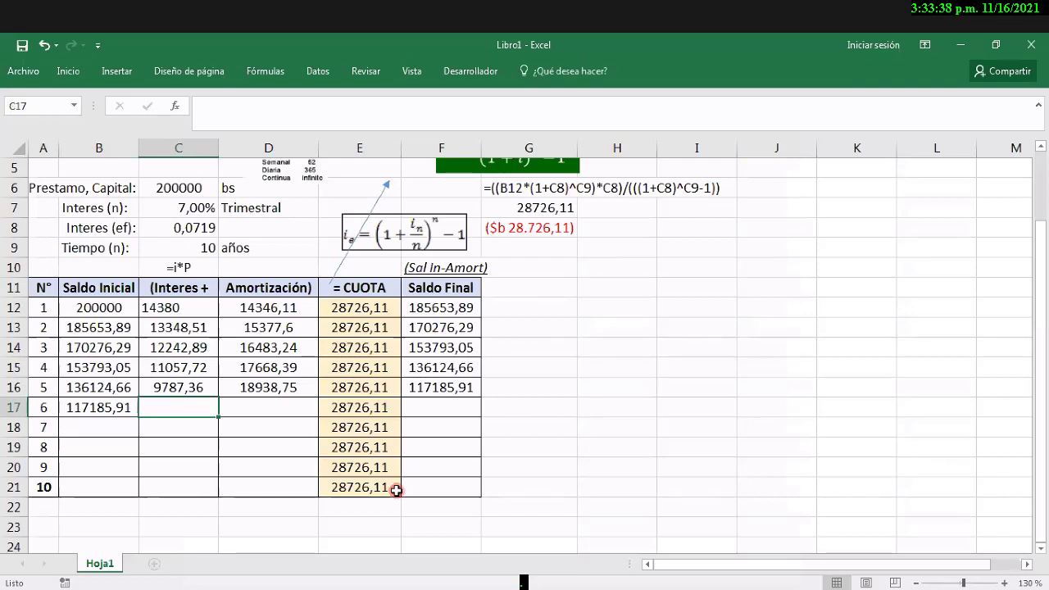
pyautogui.press('Right')
pyautogui.press('Left')
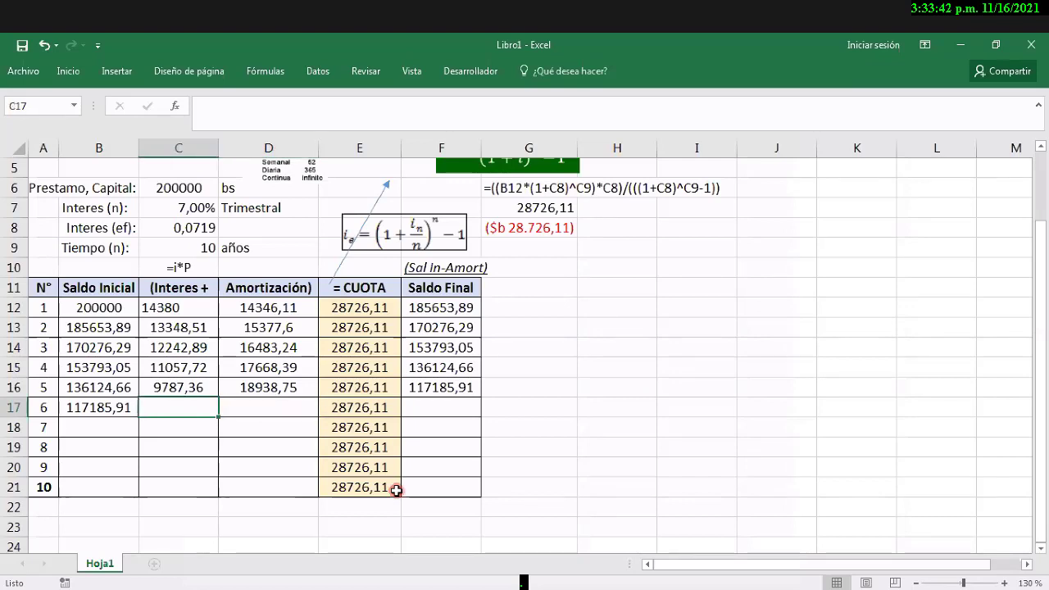
pyautogui.write('84')
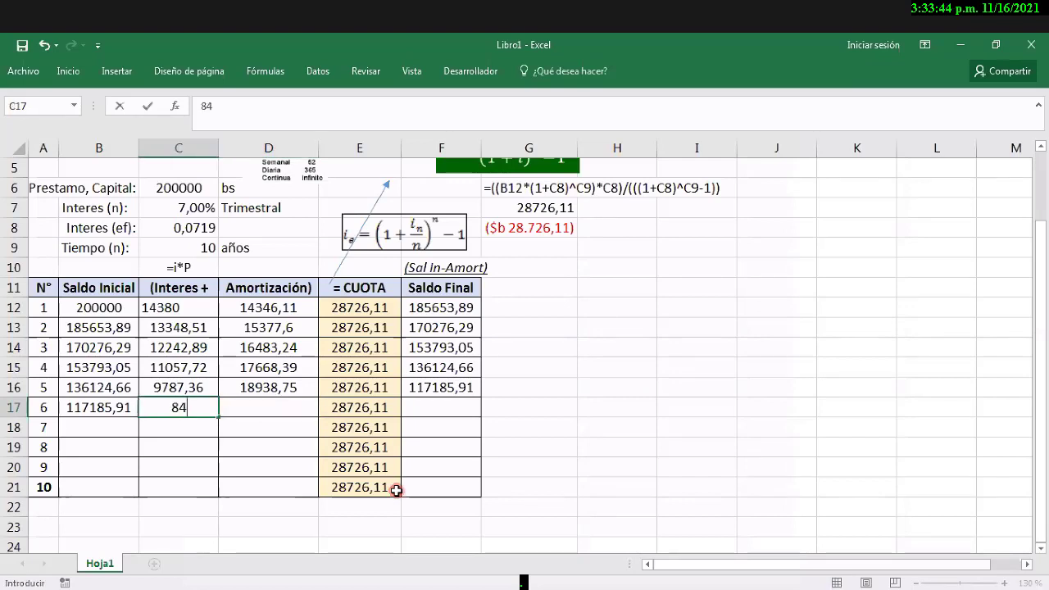
pyautogui.write('25')
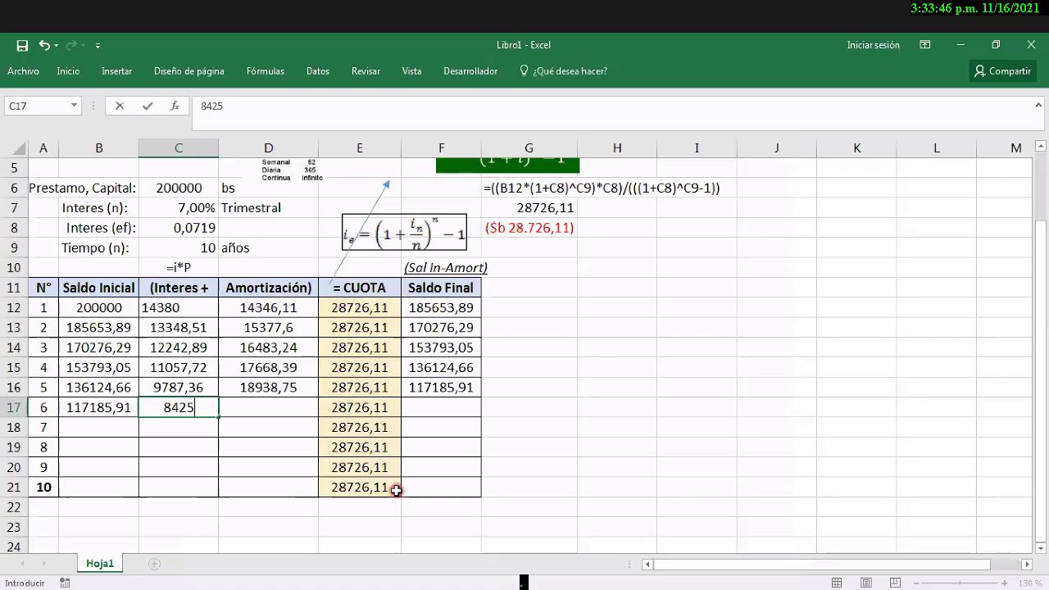
pyautogui.write(',67')
pyautogui.press('Return')
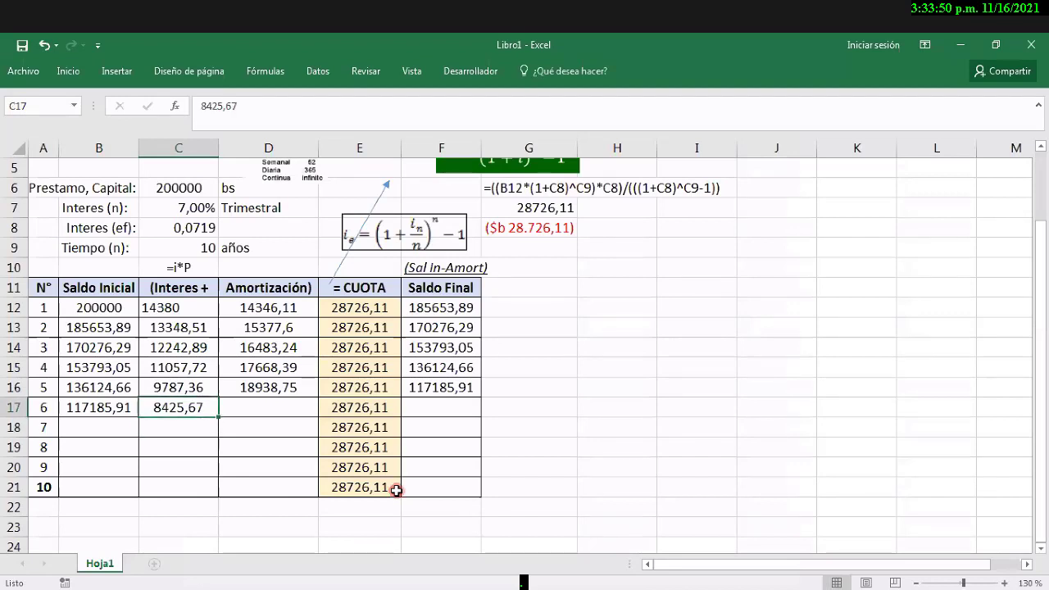
# Step: Enter 20300,44 as the sixth period's amortization in D17
pyautogui.press('Tab')
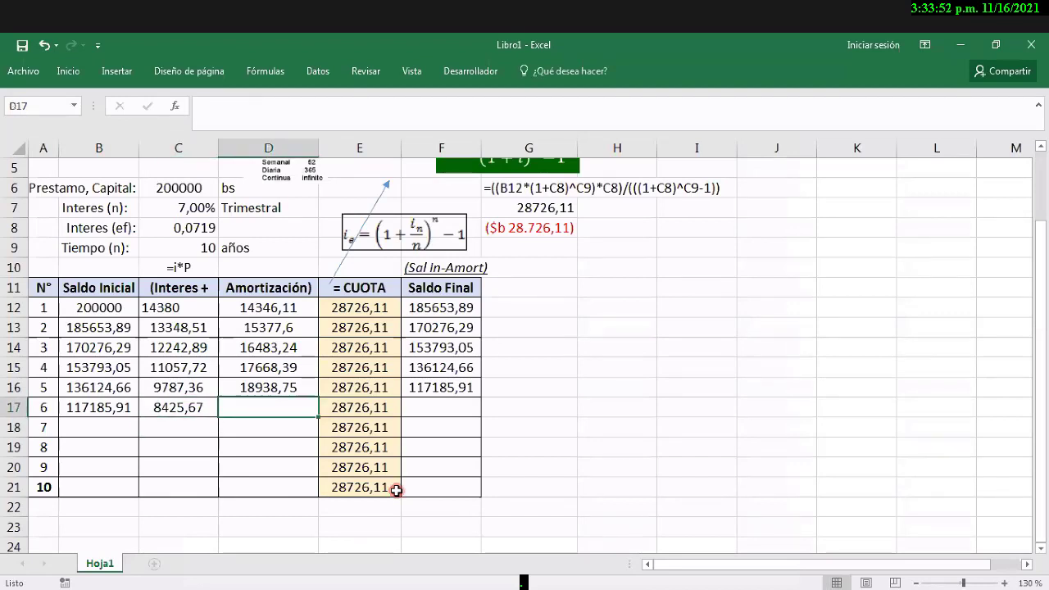
pyautogui.write('20300')
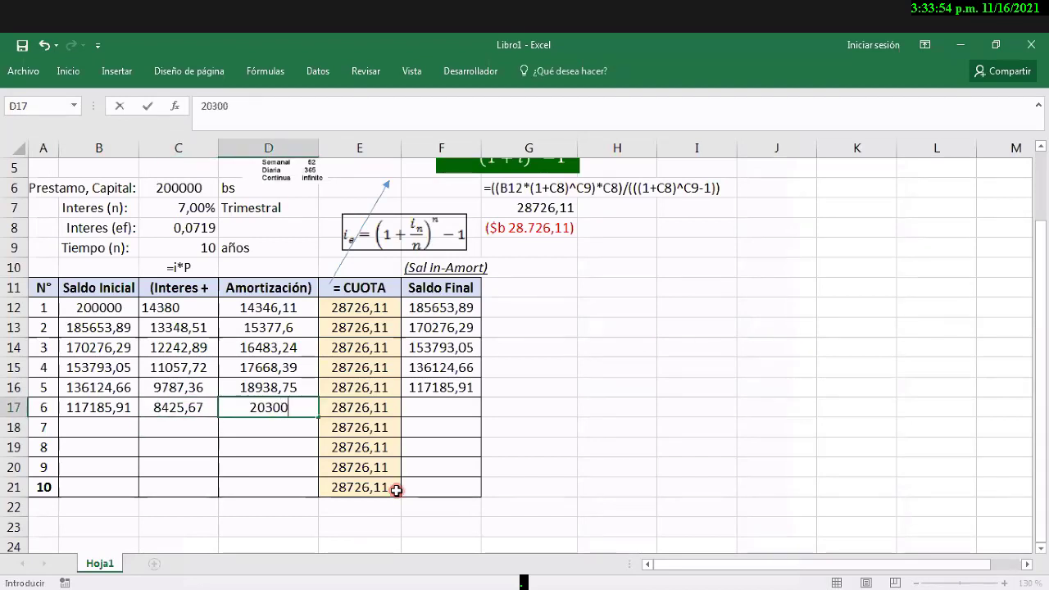
pyautogui.write(',44')
pyautogui.press('Return')
# Step: Enter 96885,47 as the sixth period's final balance in F17
pyautogui.press('Up')
pyautogui.press('Right')
pyautogui.press('Right')
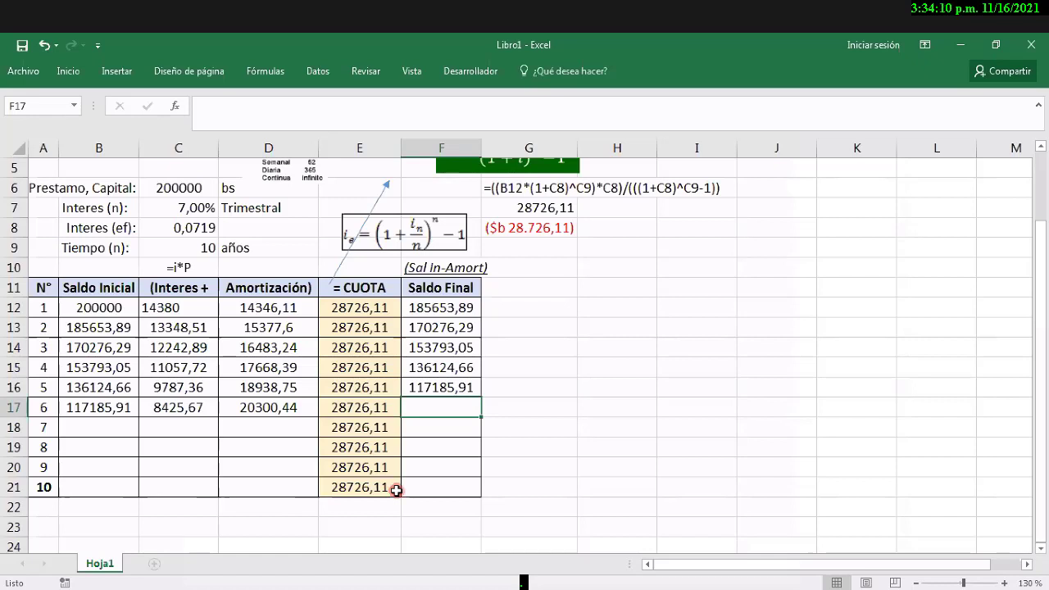
pyautogui.write('96')
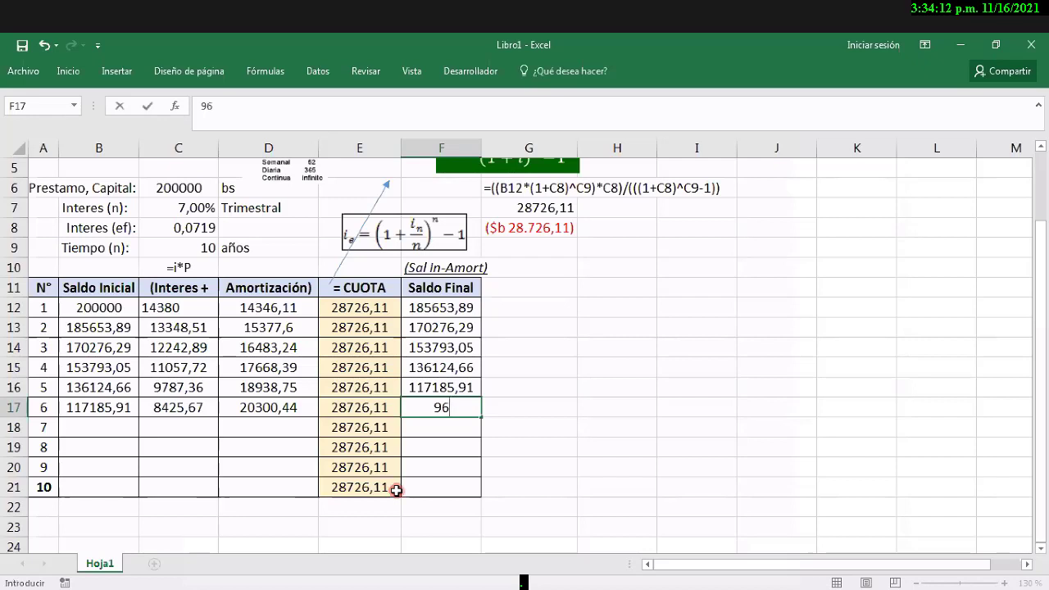
pyautogui.write('885,47')
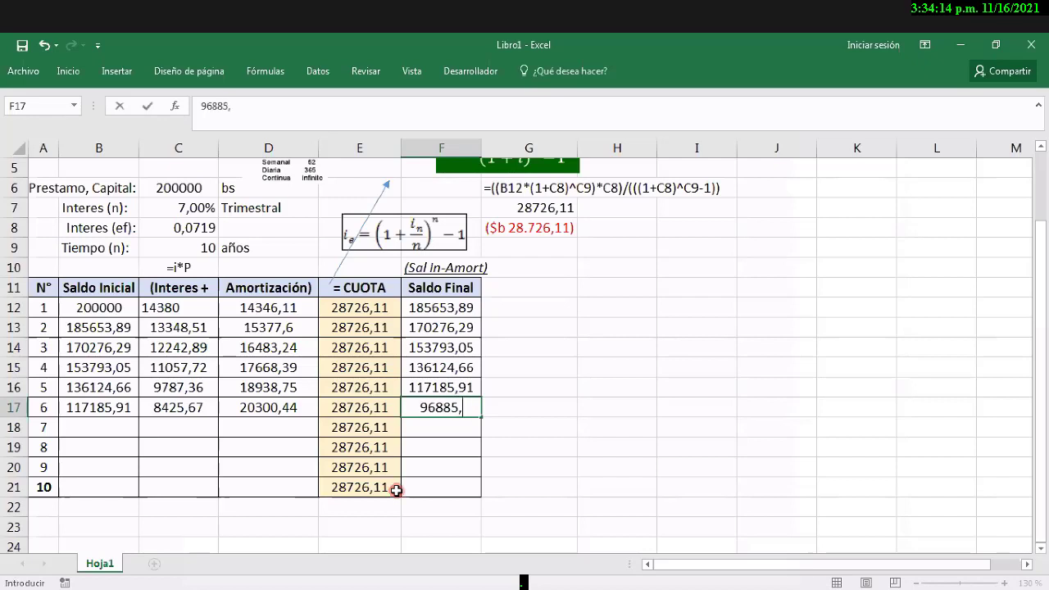
pyautogui.press('Return')
# Step: Enter 96885,47 as the seventh period's initial balance in B18
pyautogui.press('Left')
pyautogui.press('Left')
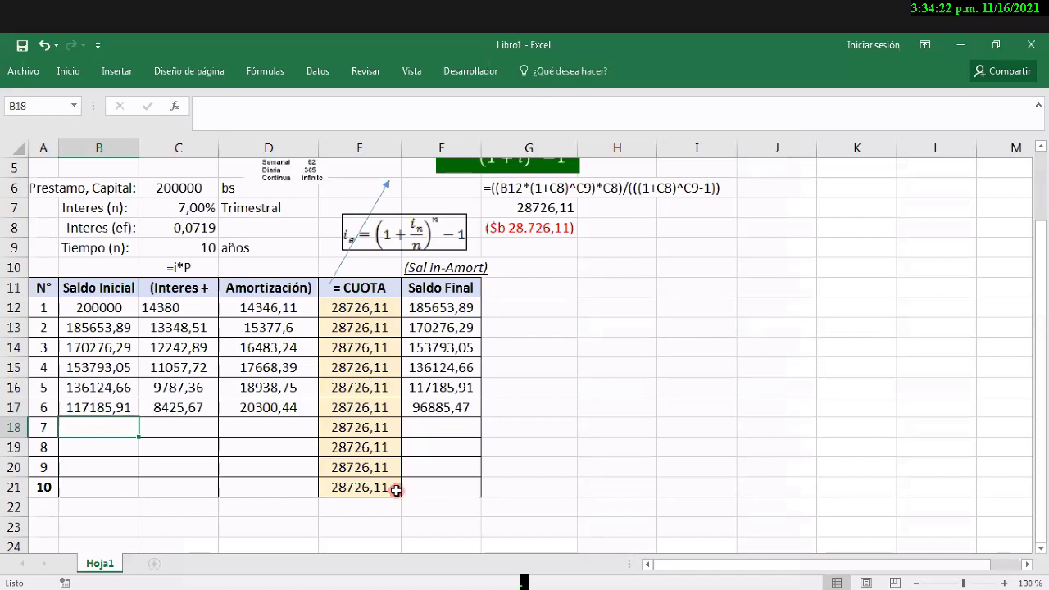
pyautogui.write('96')
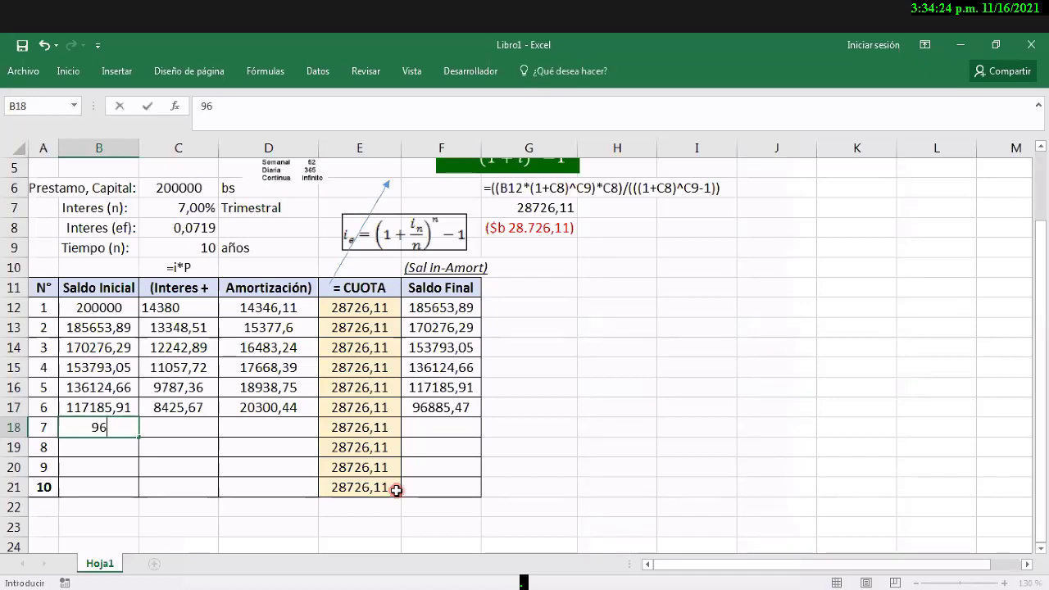
pyautogui.write('885')
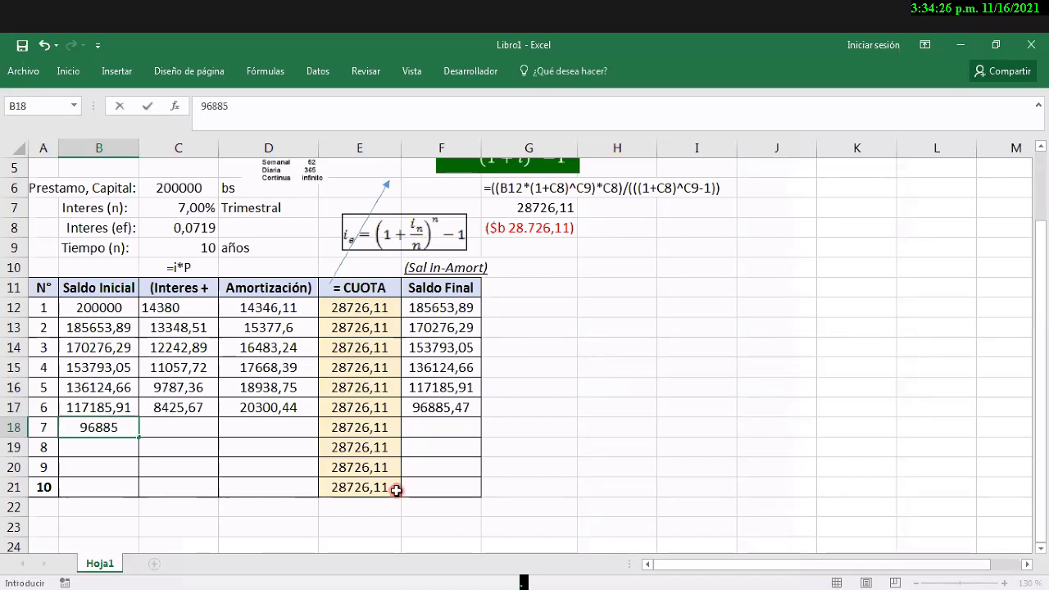
pyautogui.write(',47')
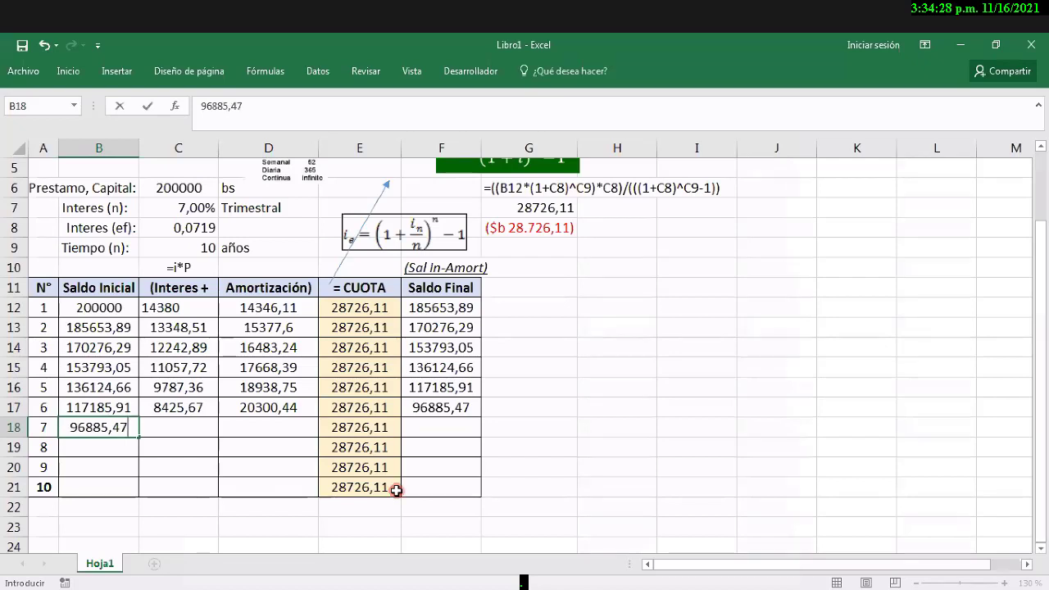
pyautogui.press('Return')
# Step: Enter 6678,47 as the seventh period's interest in C18
pyautogui.press('Up')
pyautogui.press('Right')
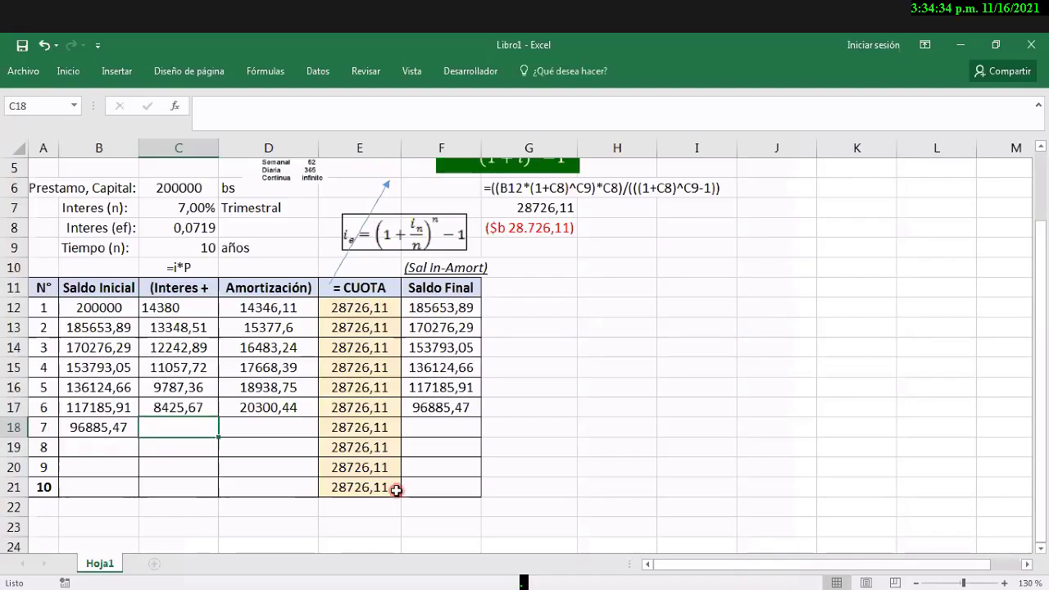
pyautogui.write('6')
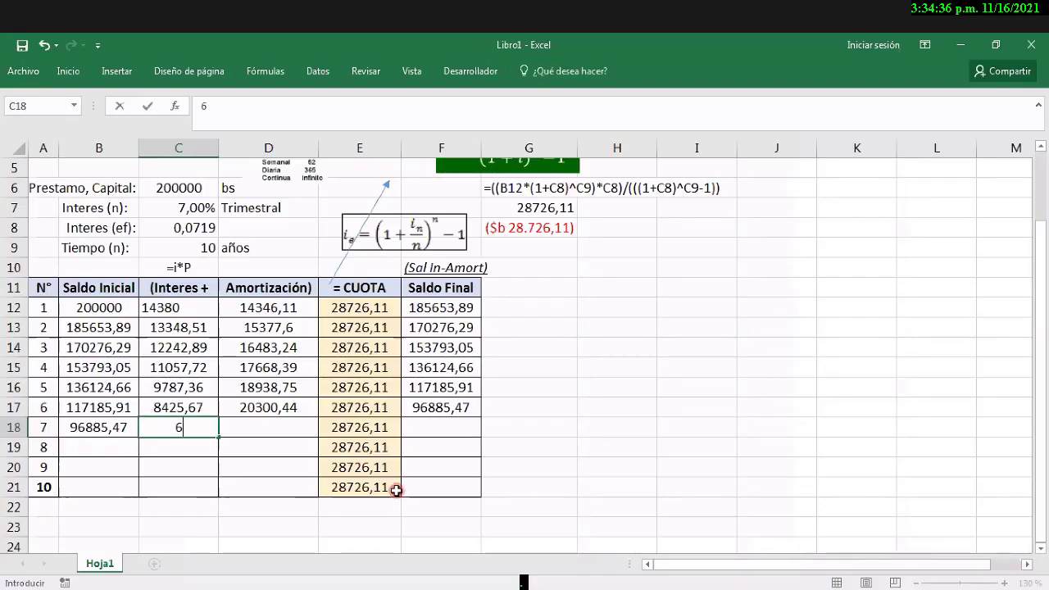
pyautogui.write('678')
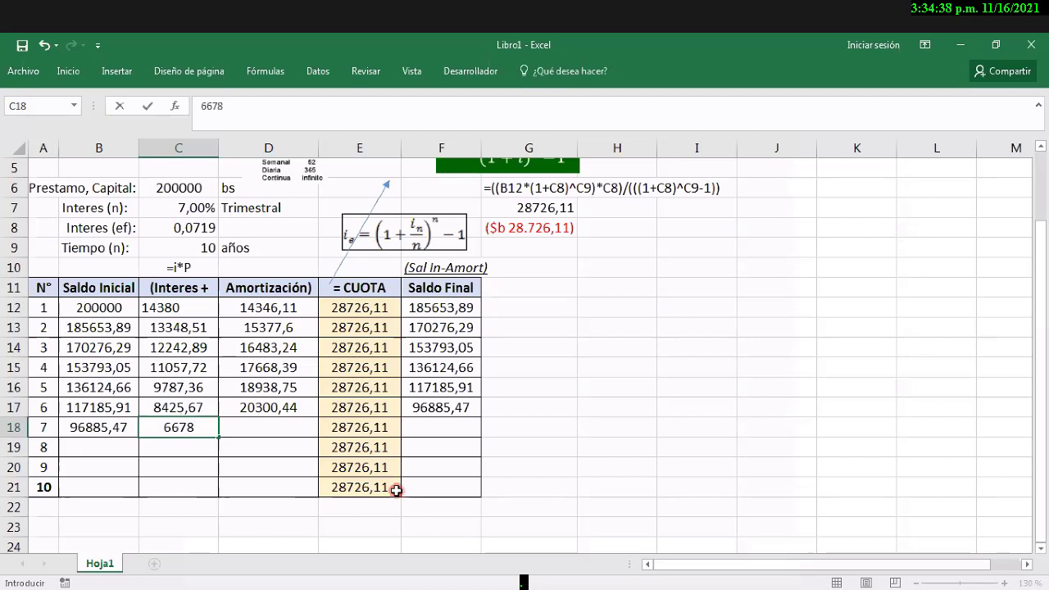
pyautogui.write(',47')
pyautogui.press('Tab')
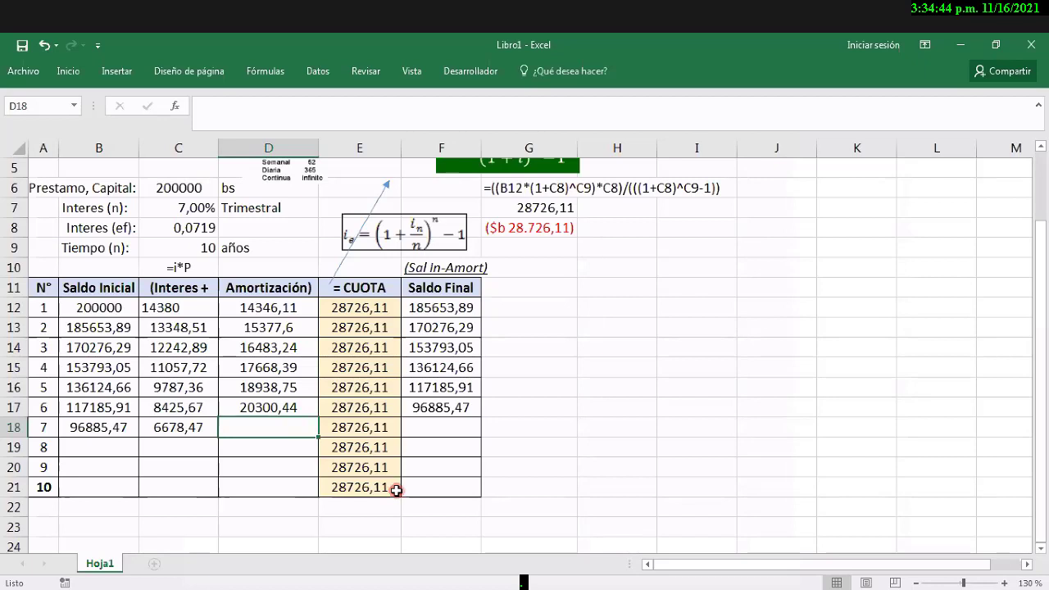
# Step: Replace the seventh period's interest in C18 with 6966,06
pyautogui.press('Left')
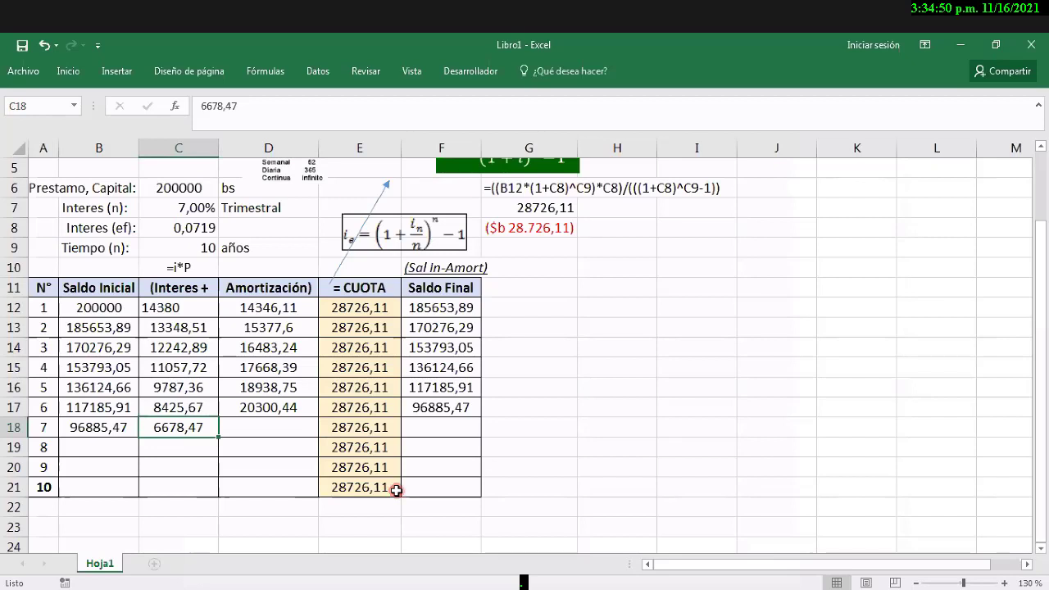
pyautogui.press('Up')
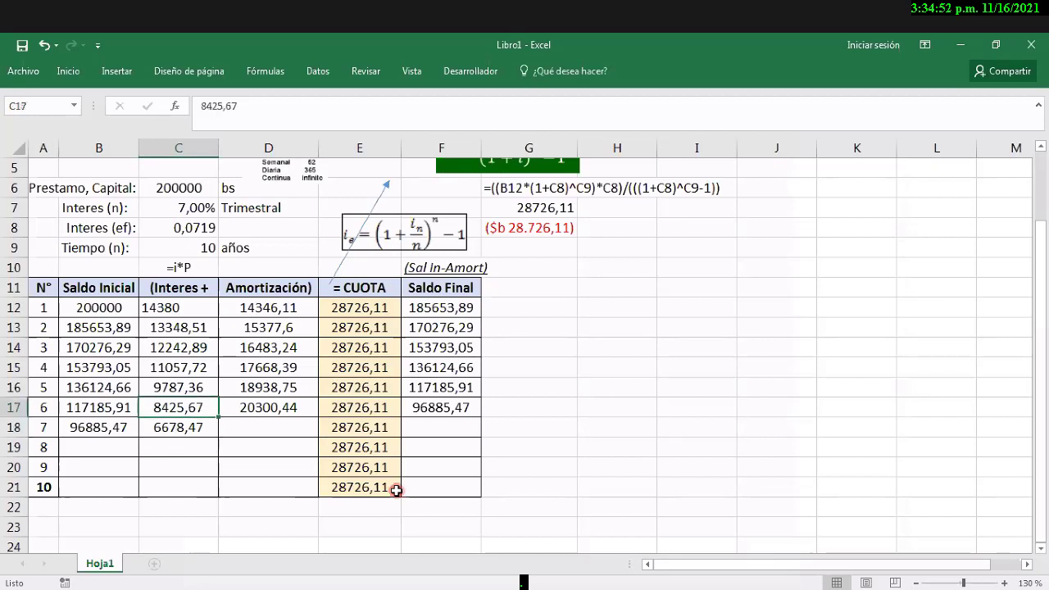
pyautogui.press('Down')
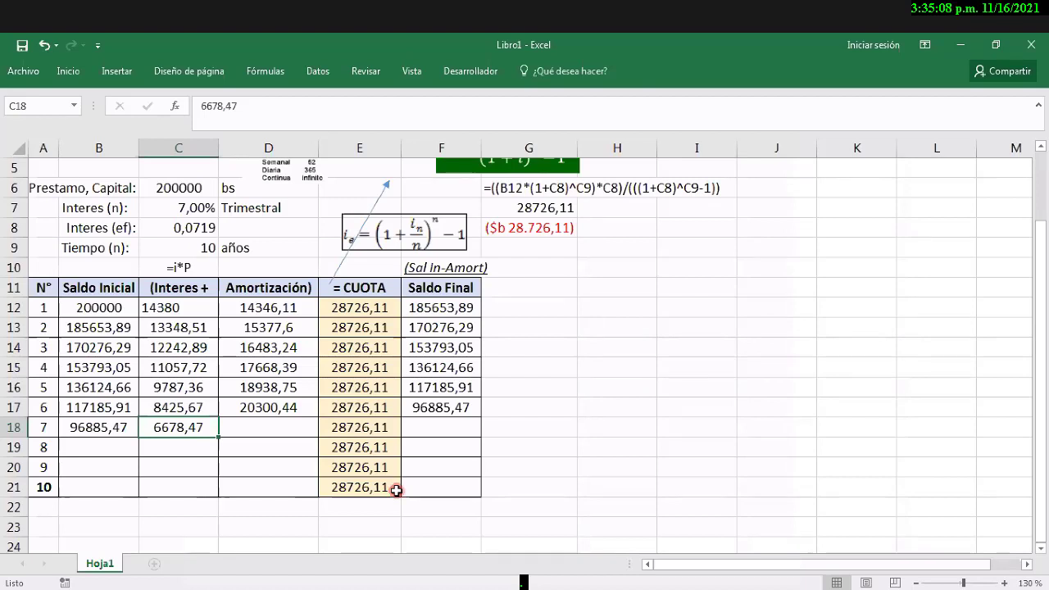
pyautogui.write('6966,0')
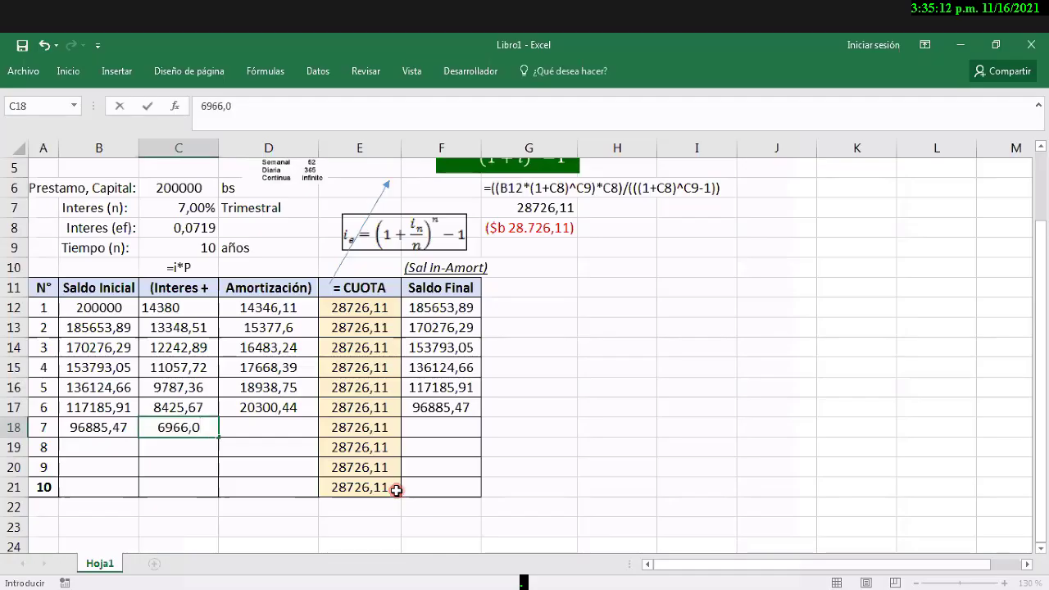
pyautogui.write('6')
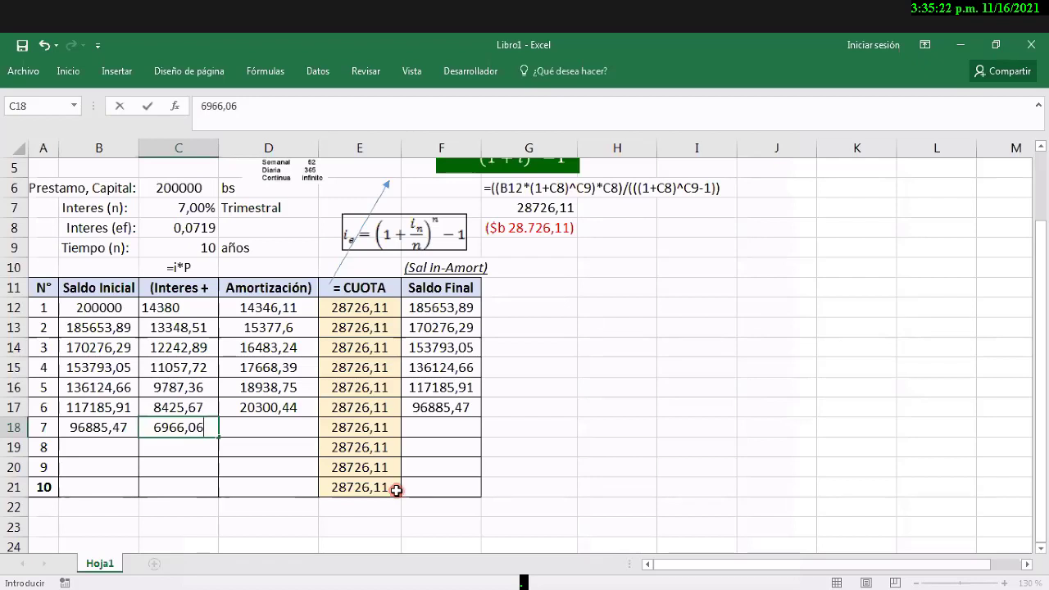
pyautogui.press('Return')
pyautogui.press('Up')
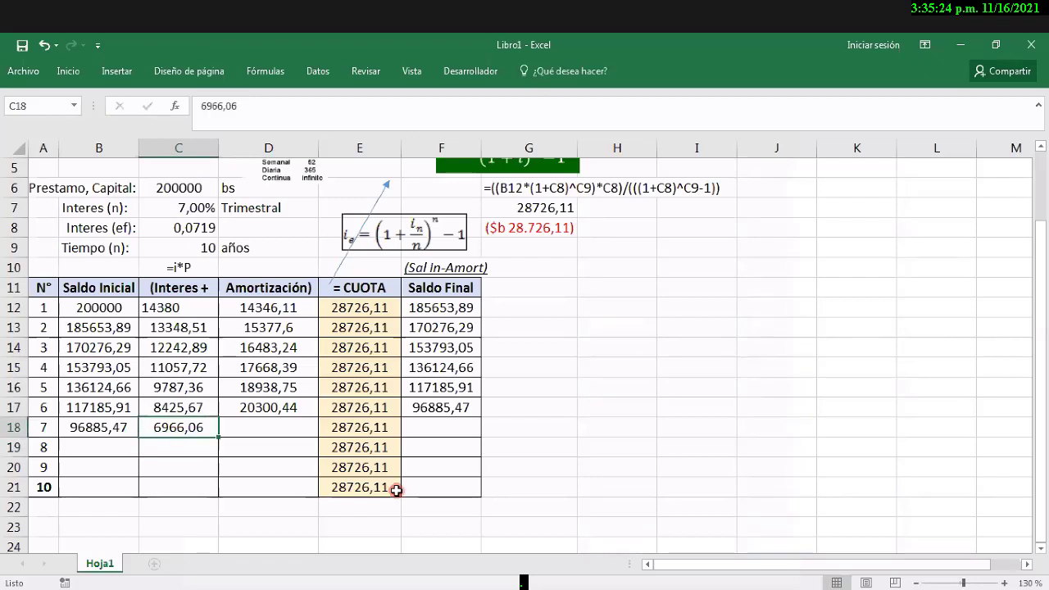
# Step: Enter 21760,04 as the seventh period's amortization in D18
pyautogui.press('Right')
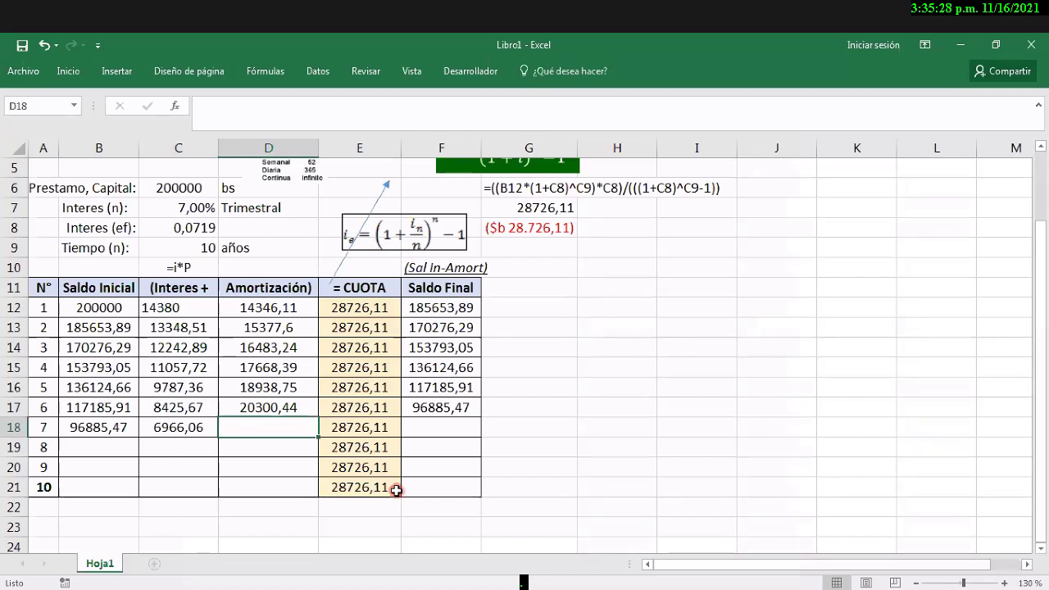
pyautogui.write('21')
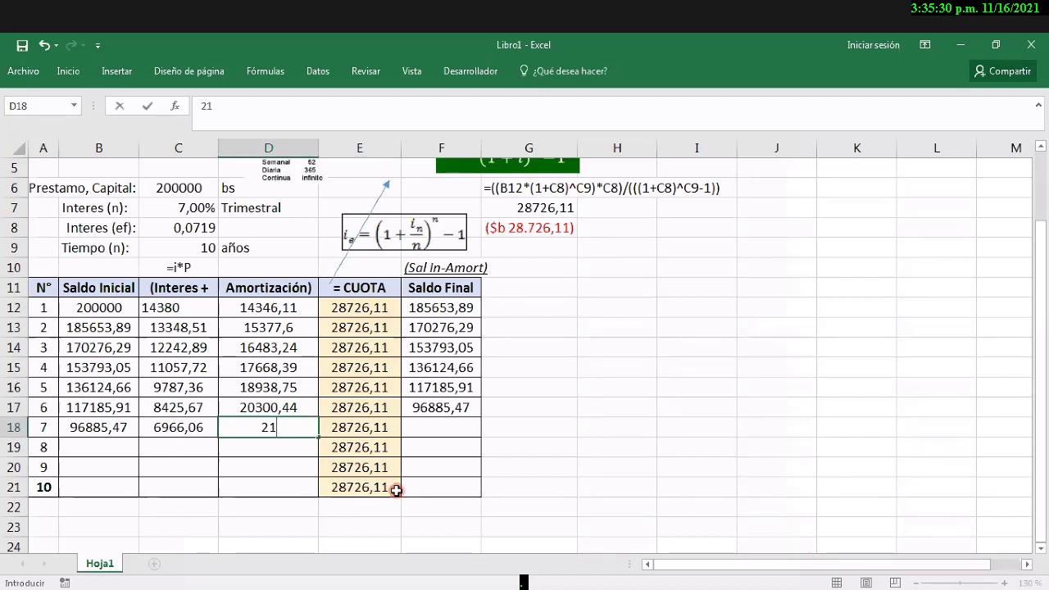
pyautogui.write('760')
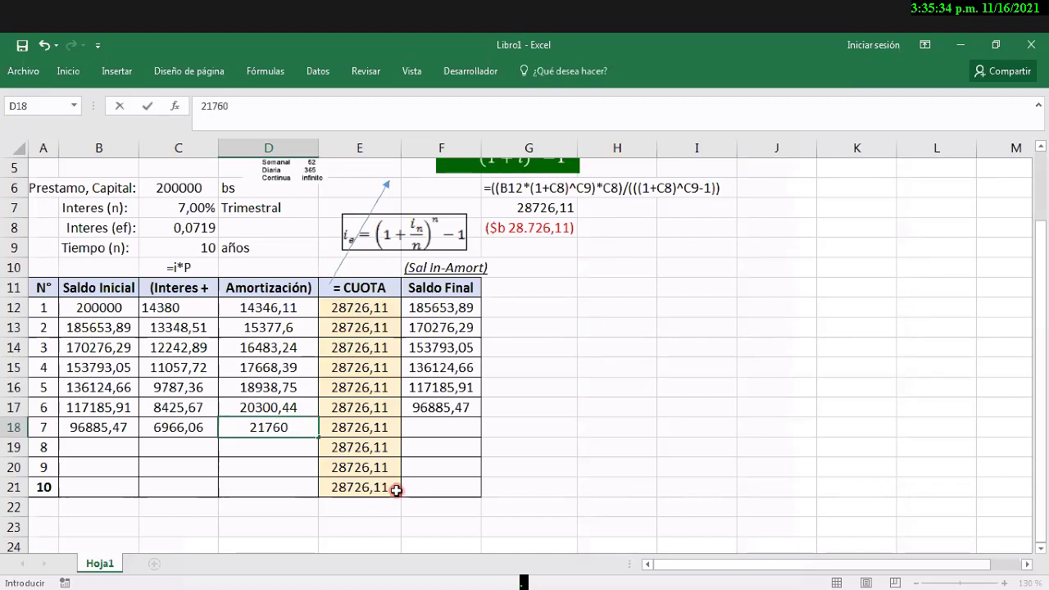
pyautogui.write(',04')
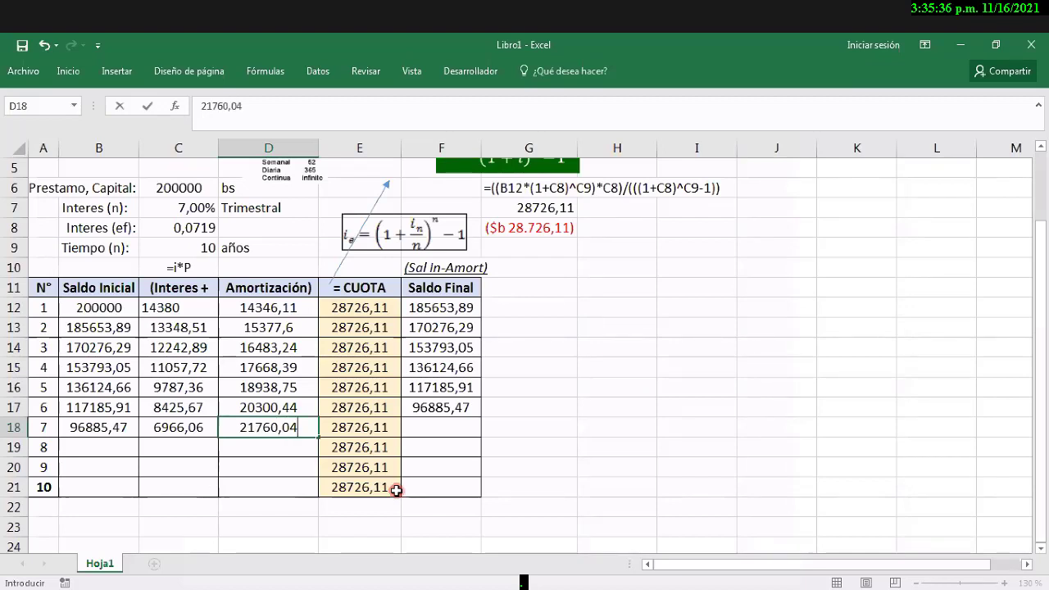
pyautogui.press('Return')
# Step: Enter 75125,43 as the seventh period's final balance in F18
pyautogui.press('Right')
pyautogui.press('Up')
pyautogui.press('Right')
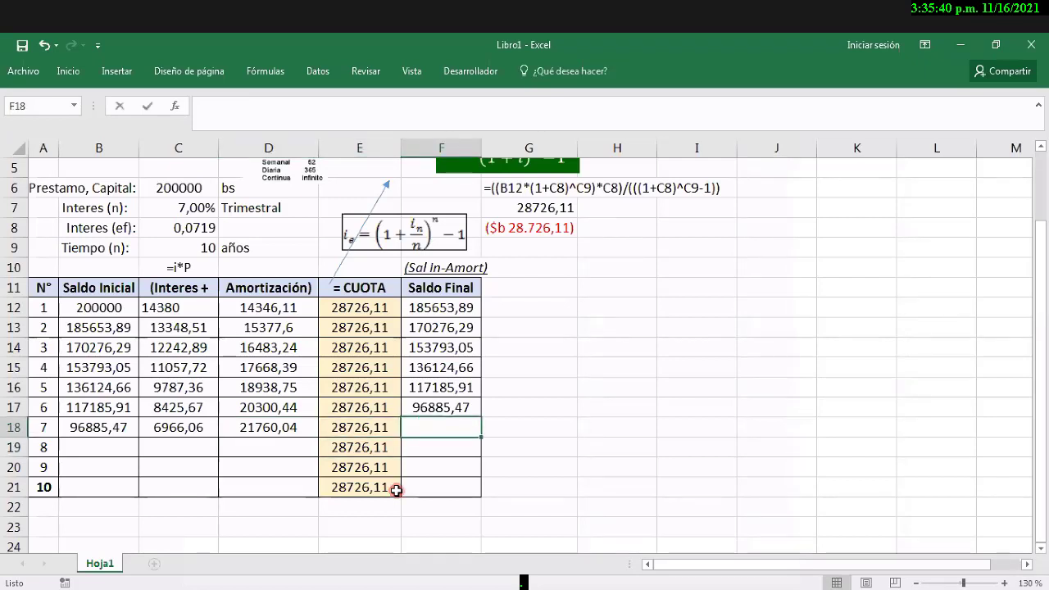
pyautogui.write('75125')
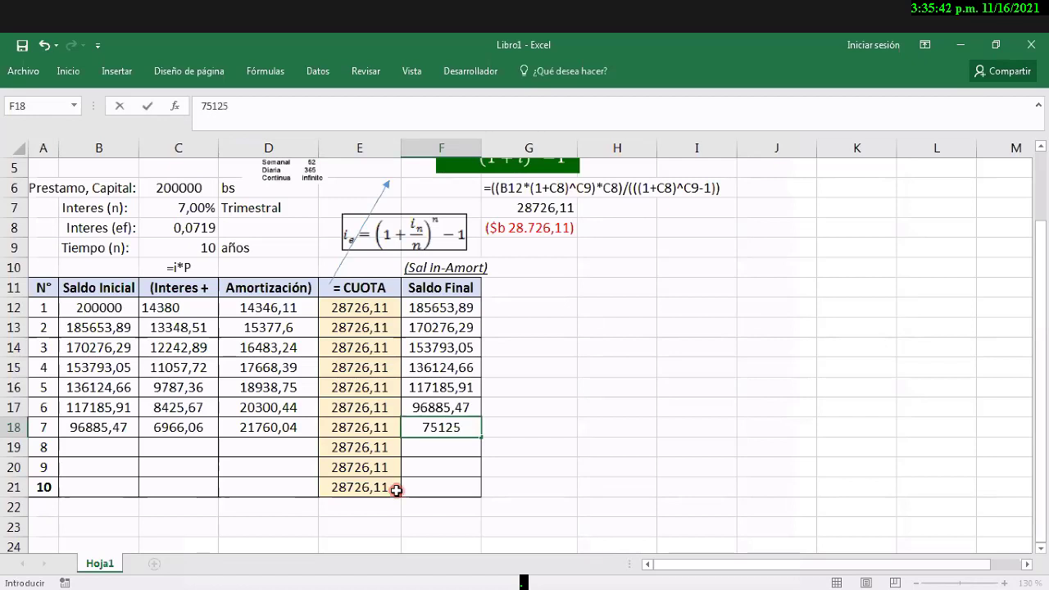
pyautogui.write(',43')
pyautogui.press('Return')
# Step: Enter 75125,43 as the eighth period's initial balance in B19
pyautogui.press('Left')
pyautogui.press('Left')
pyautogui.press('Left')
pyautogui.press('Left')
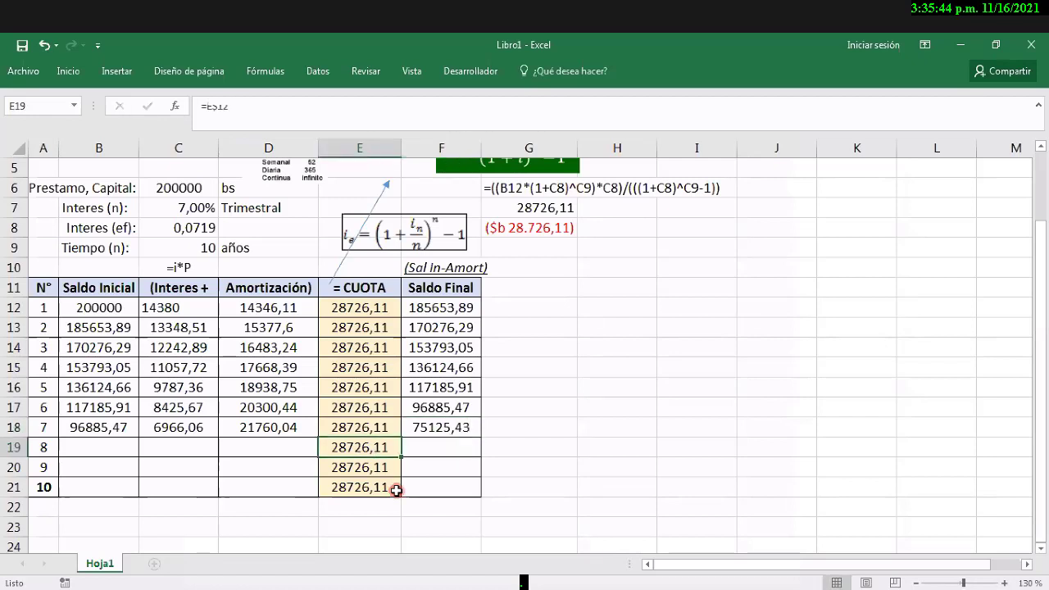
pyautogui.write('75')
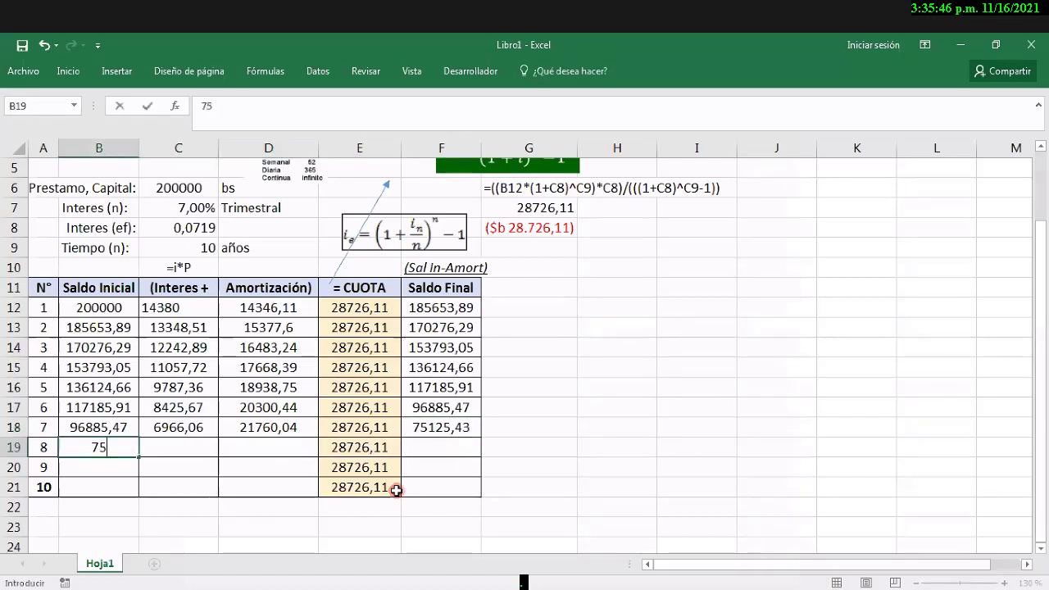
pyautogui.write('125,43')
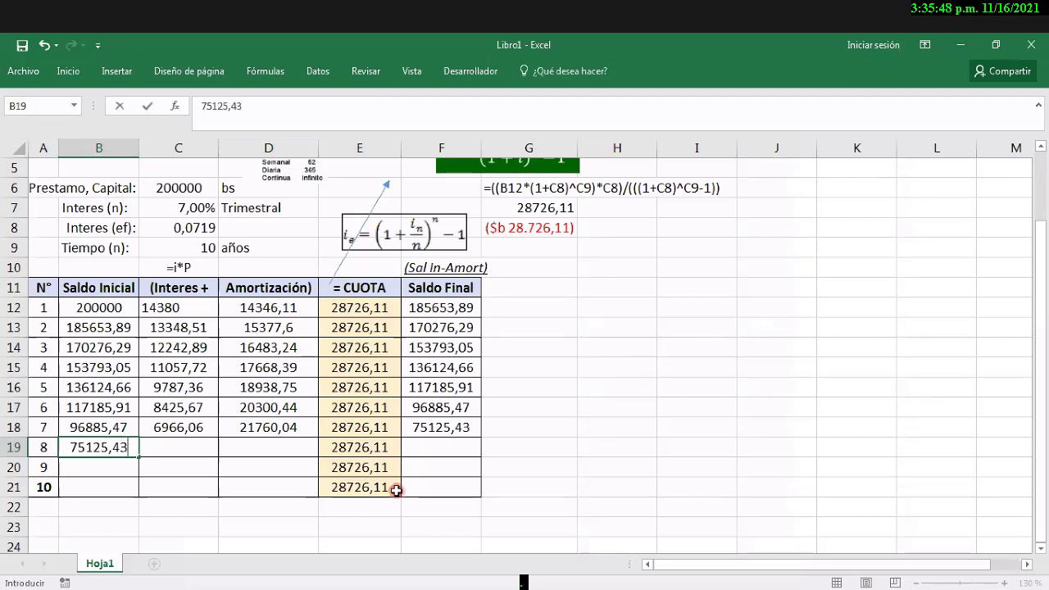
pyautogui.hotkey('ctrl', 'Return')
# Step: Enter 5401,52 as the eighth period's interest in C19
pyautogui.press('Right')
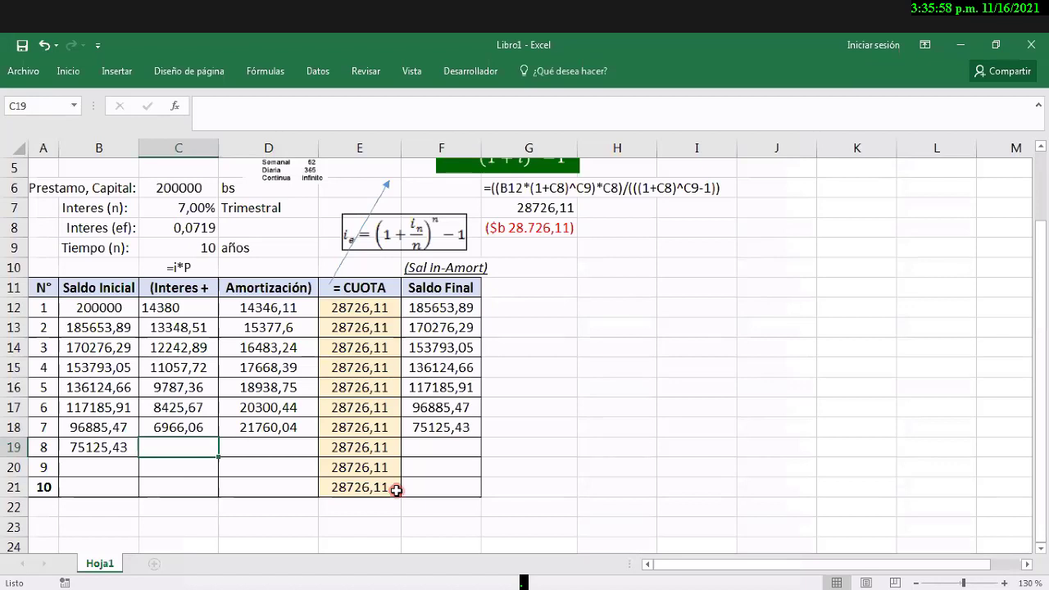
pyautogui.write('5')
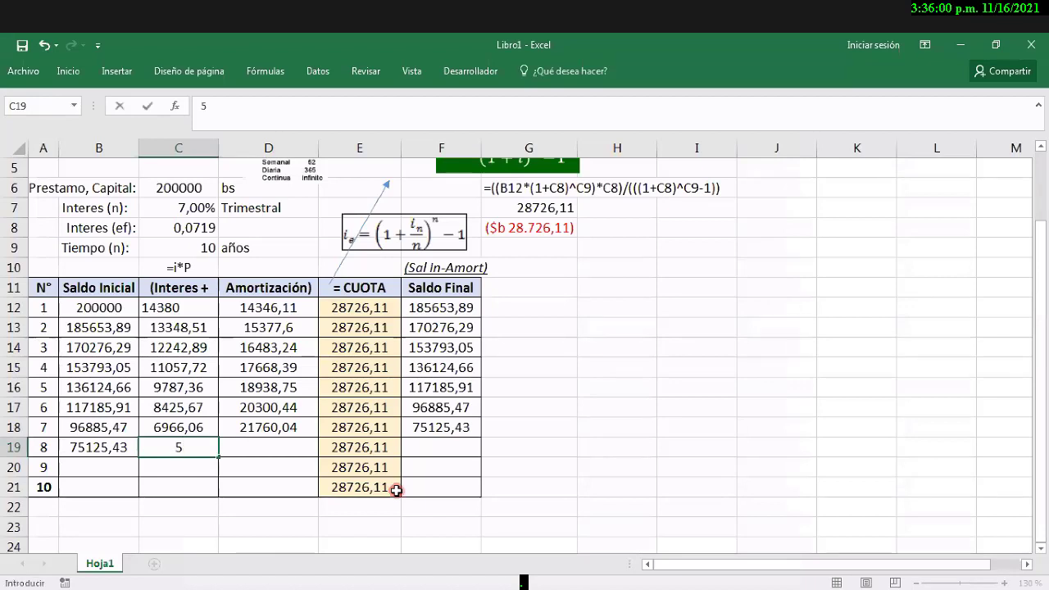
pyautogui.write('401,52')
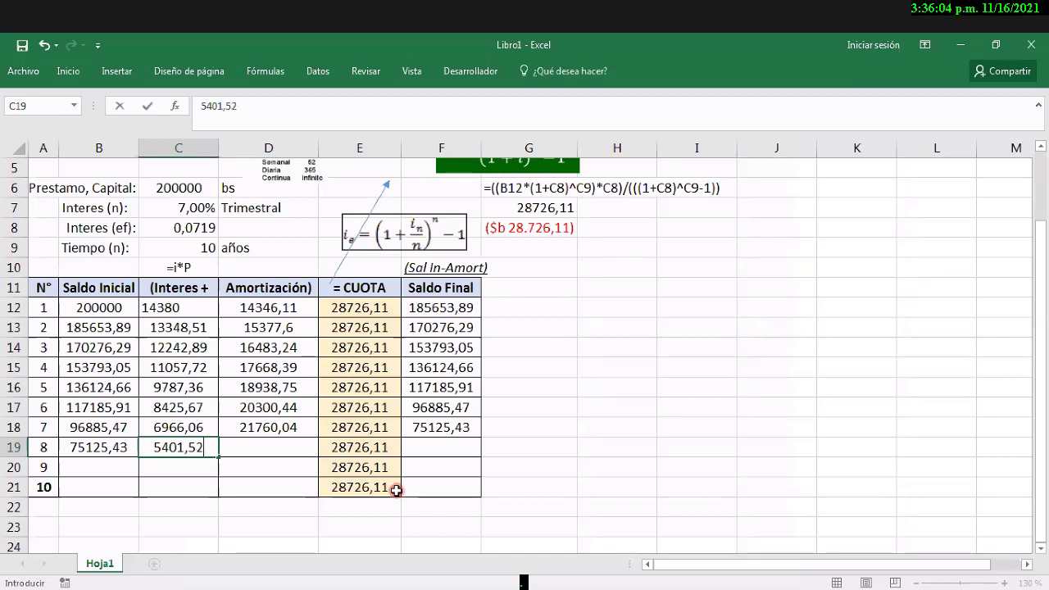
pyautogui.hotkey('ctrl', 'Return')
# Step: Enter 23324,59 as the eighth period's amortization in D19
pyautogui.press('Right')
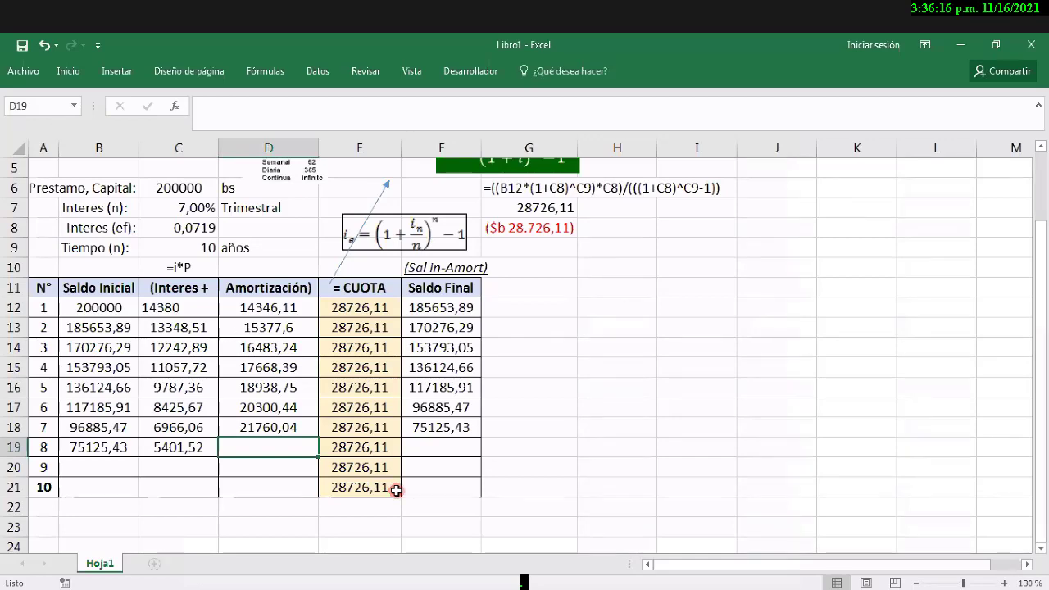
pyautogui.write('23324')
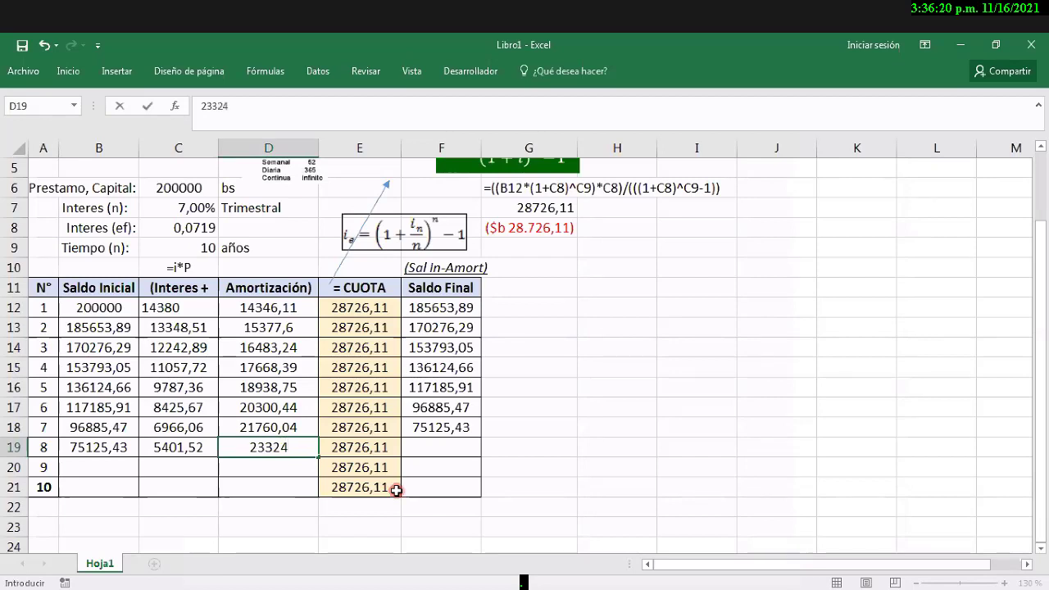
pyautogui.write(',59')
pyautogui.press('Return')
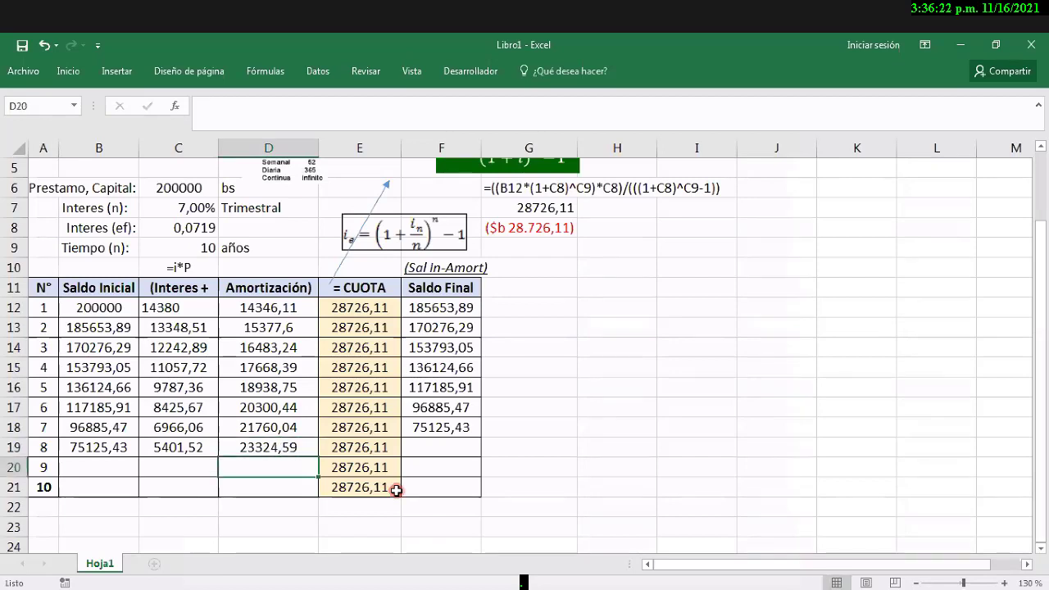
# Step: Enter 51800,84 as the eighth period's final balance in F19
pyautogui.press('Up')
pyautogui.press('Right')
pyautogui.press('Right')
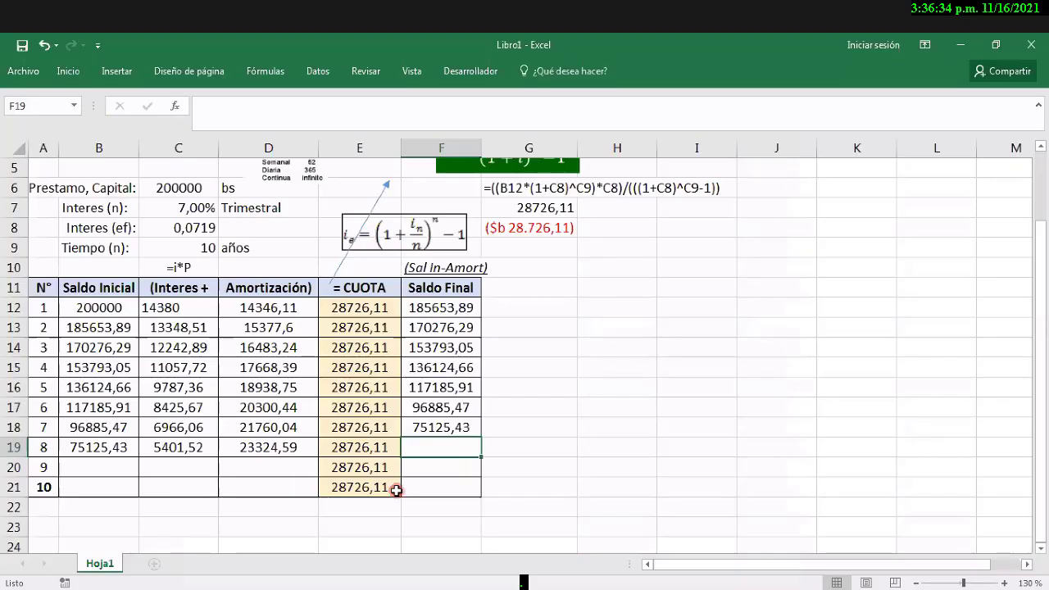
pyautogui.write('51800')
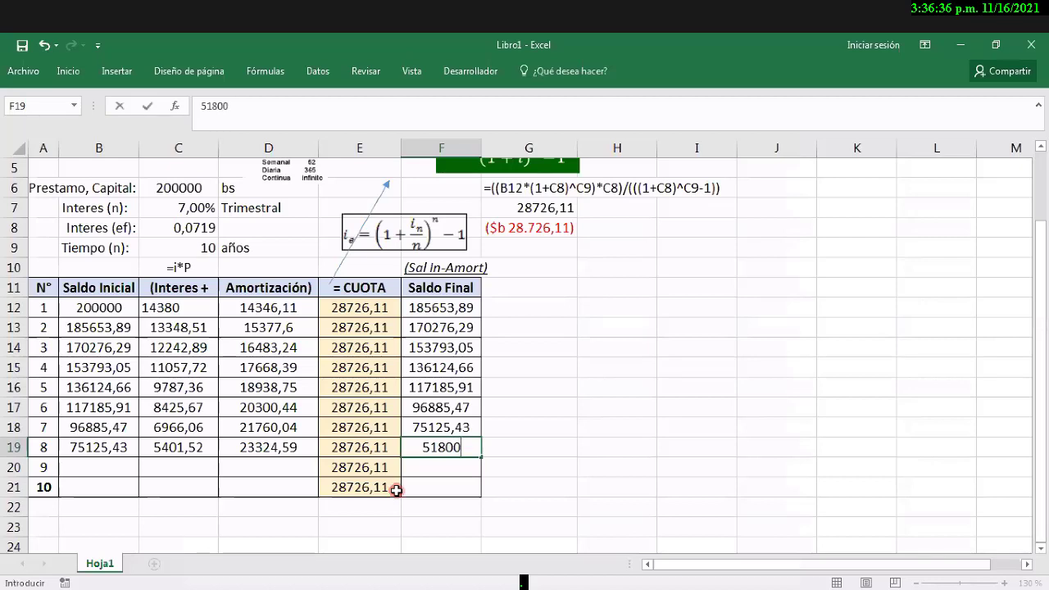
pyautogui.write(',')
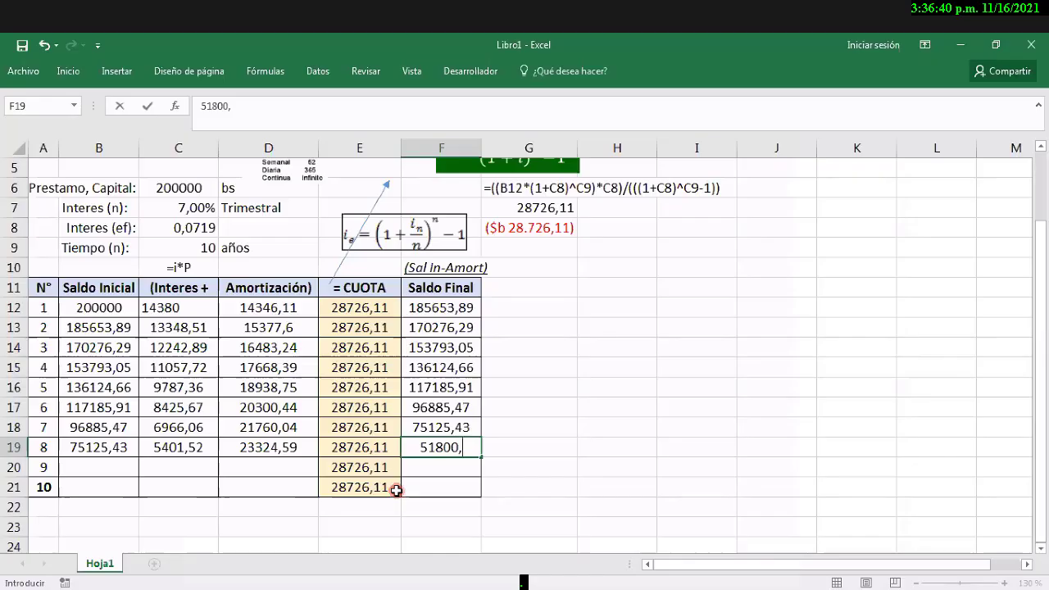
pyautogui.write('84')
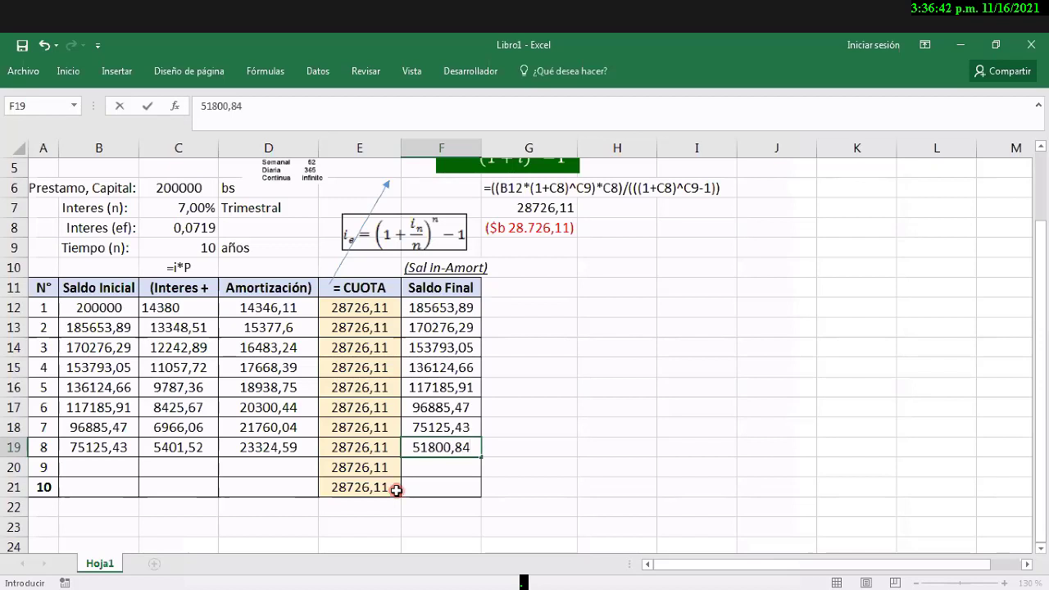
pyautogui.press('Return')
# Step: Enter 51800,84 as the ninth period's initial balance in B20
pyautogui.press('Left')
pyautogui.press('Left')
pyautogui.press('Left')
pyautogui.press('Left')
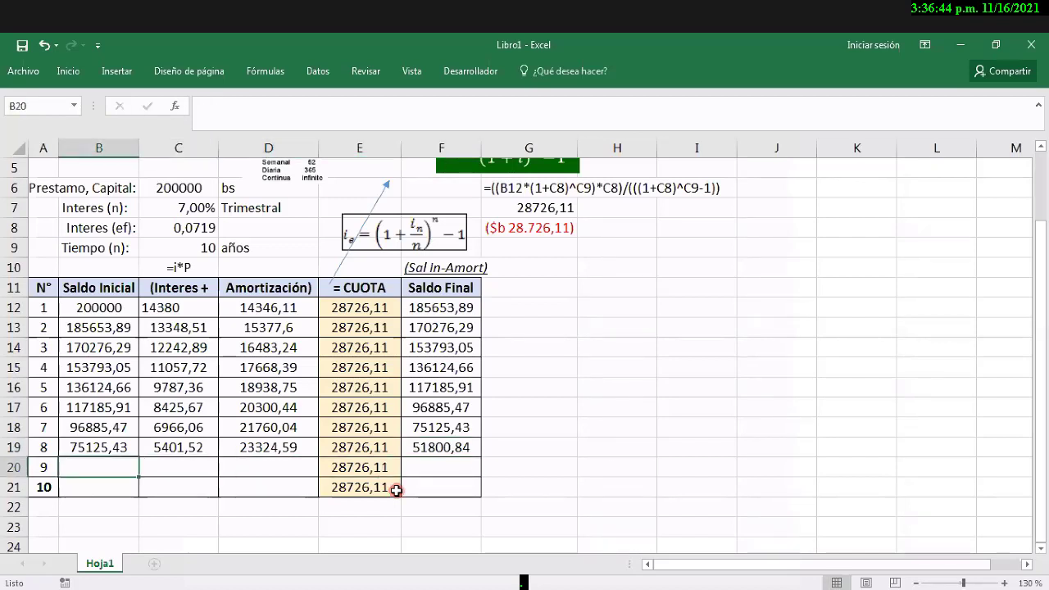
pyautogui.write('51')
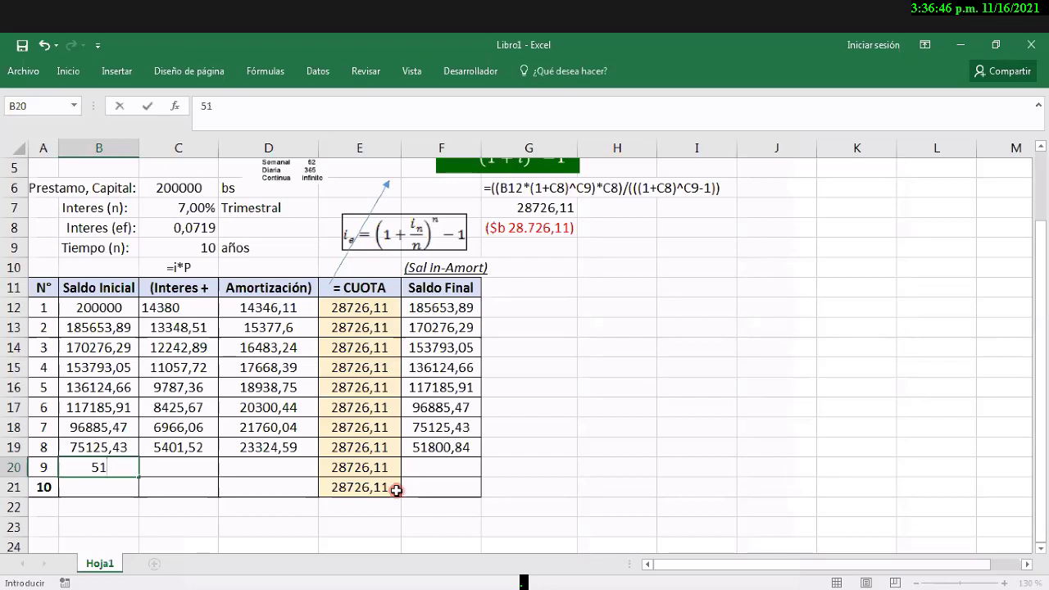
pyautogui.write('800,84')
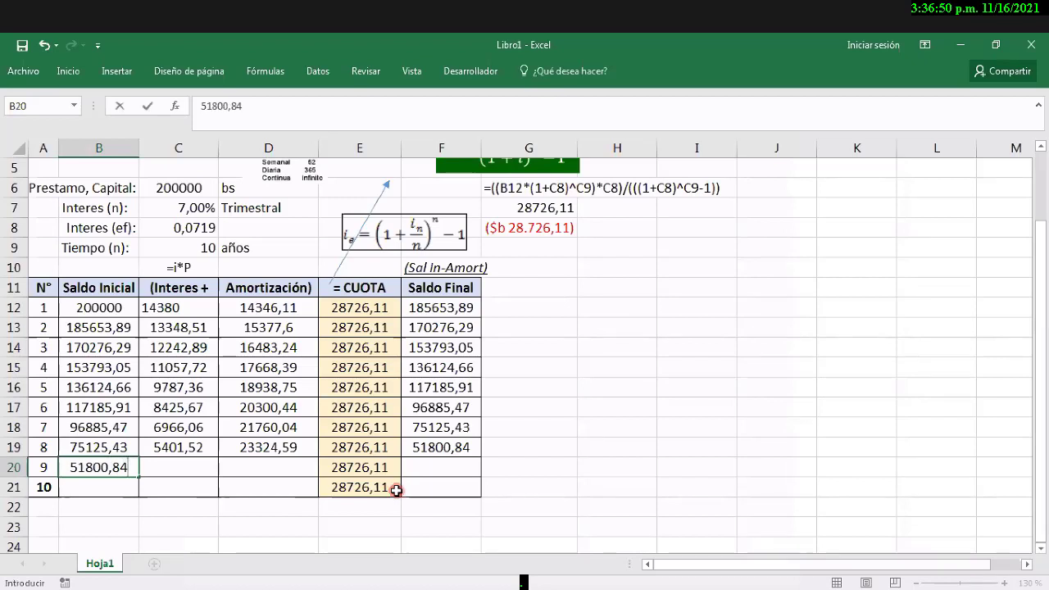
pyautogui.press('Return')
# Step: Enter 3724,48 as the ninth period's interest in C20
pyautogui.press('Up')
pyautogui.press('Right')
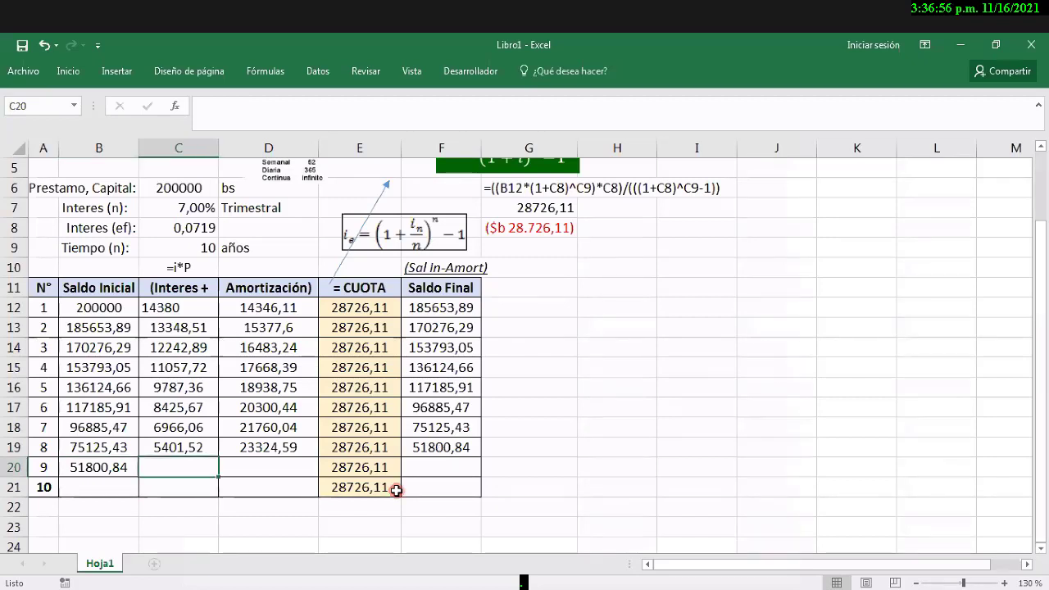
pyautogui.write('37')
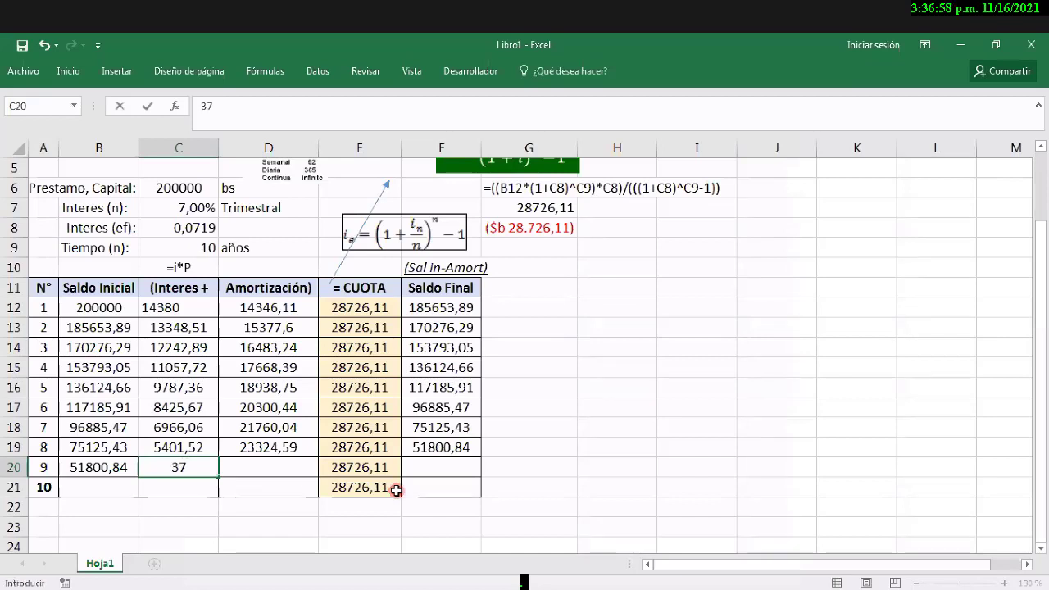
pyautogui.write('24,48')
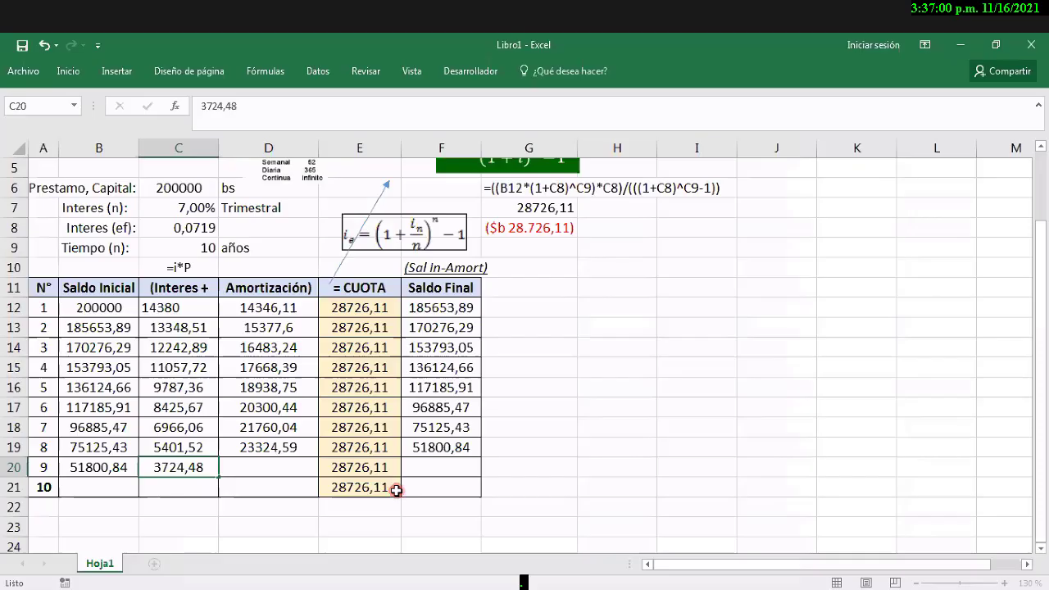
pyautogui.press('Tab')
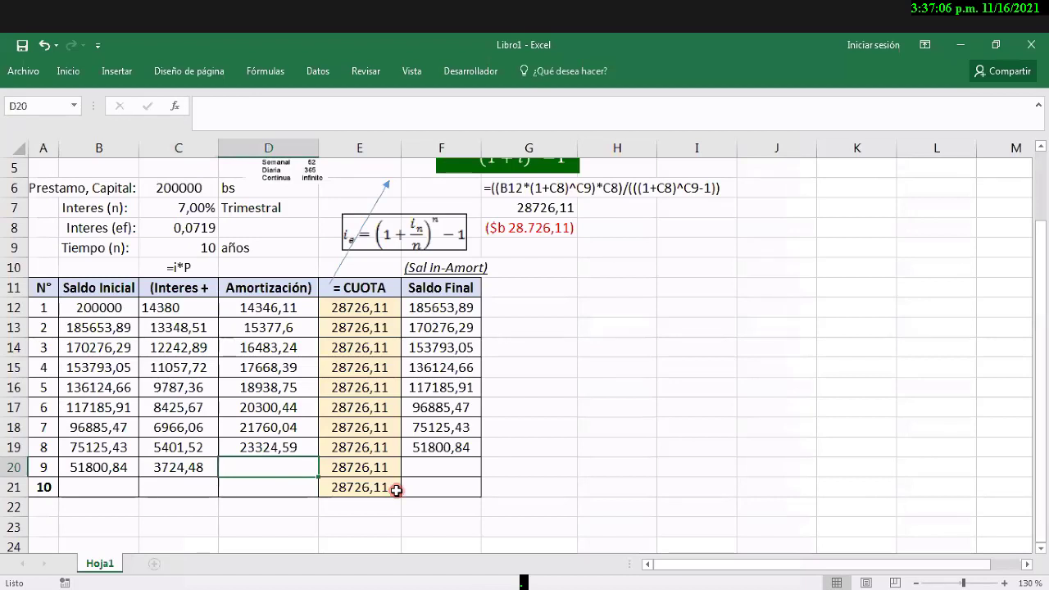
# Step: Enter 25001,63 as the ninth period's amortization in D20
pyautogui.write('25001,')
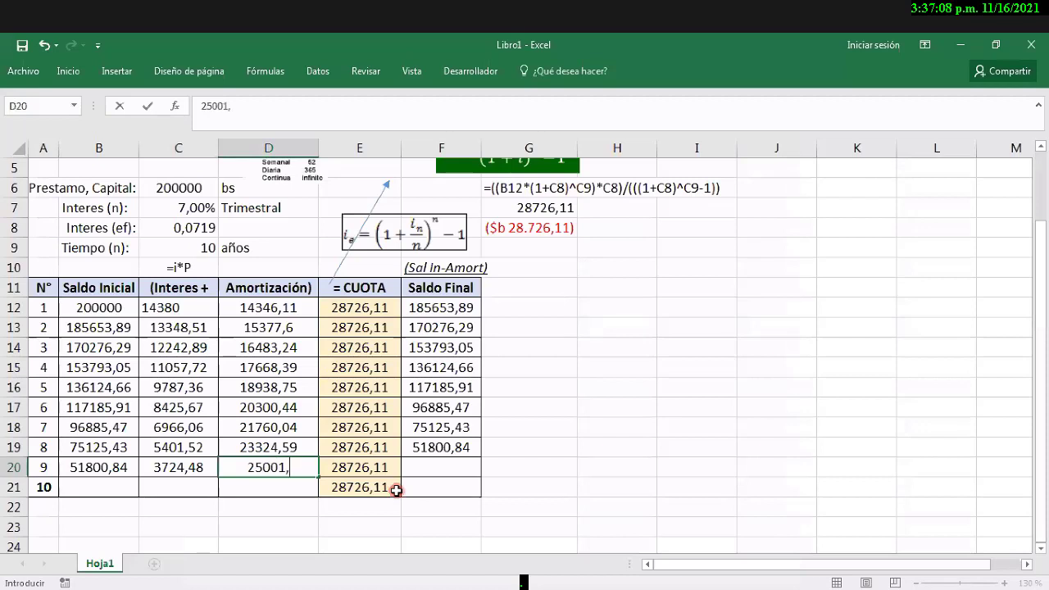
pyautogui.write('63')
pyautogui.press('Return')
# Step: Enter 26799,2 as the ninth period's final balance in F20
pyautogui.press('Up')
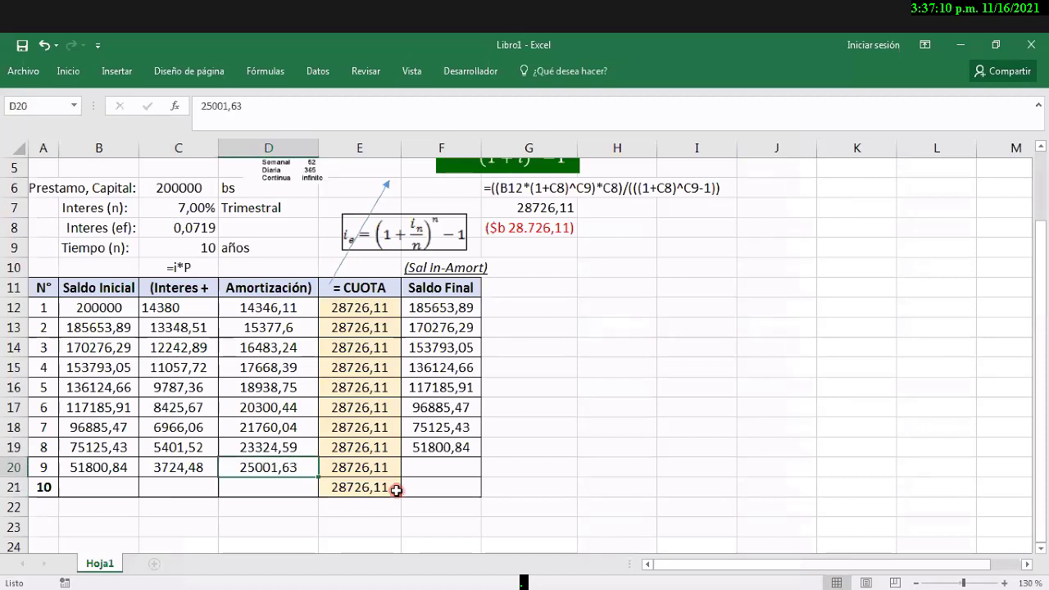
pyautogui.press('Right')
pyautogui.press('Right')
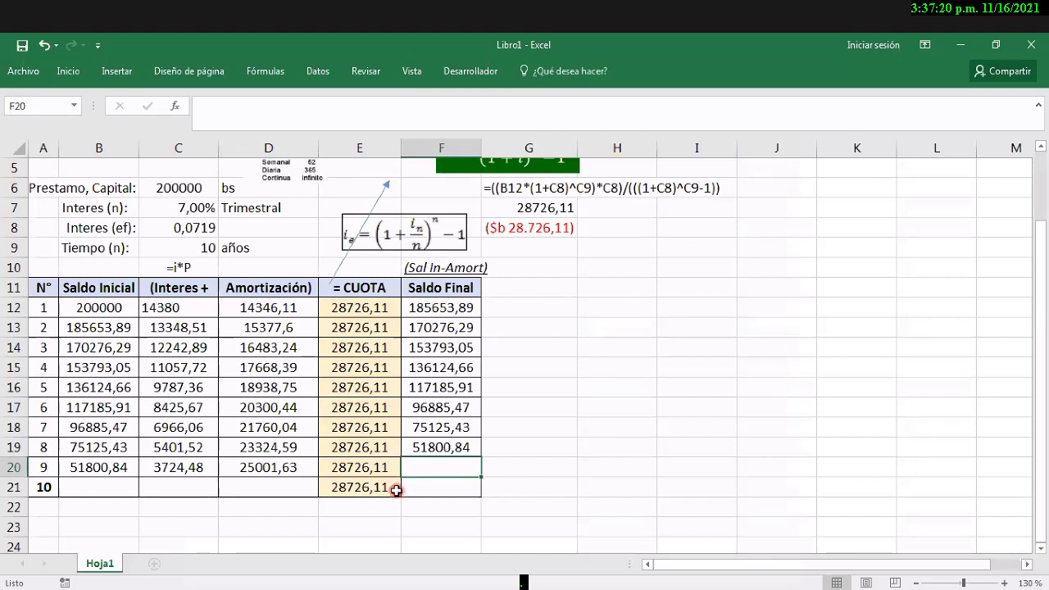
pyautogui.write('26')
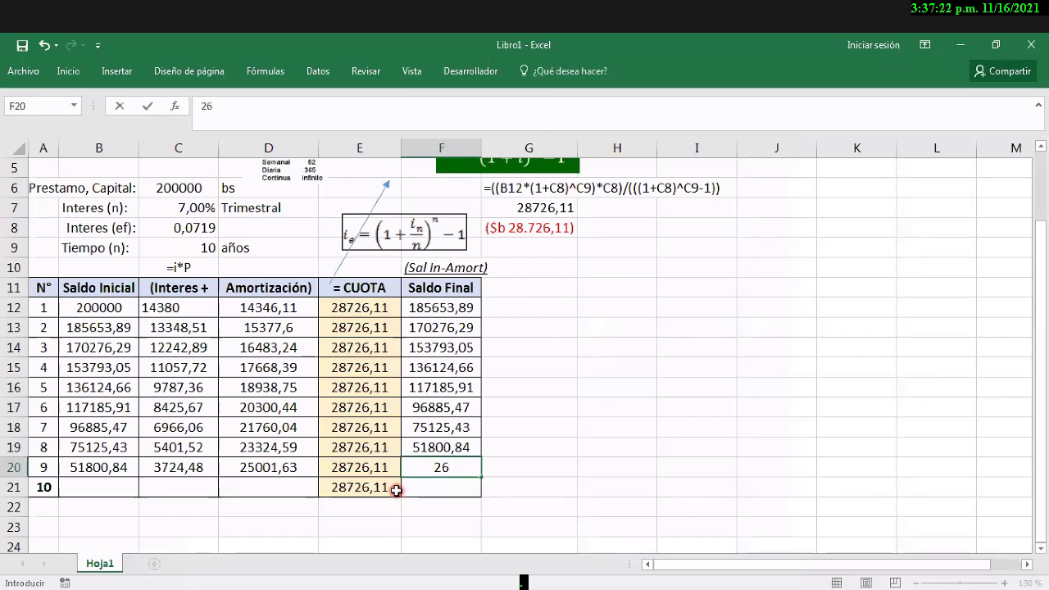
pyautogui.write('799,20')
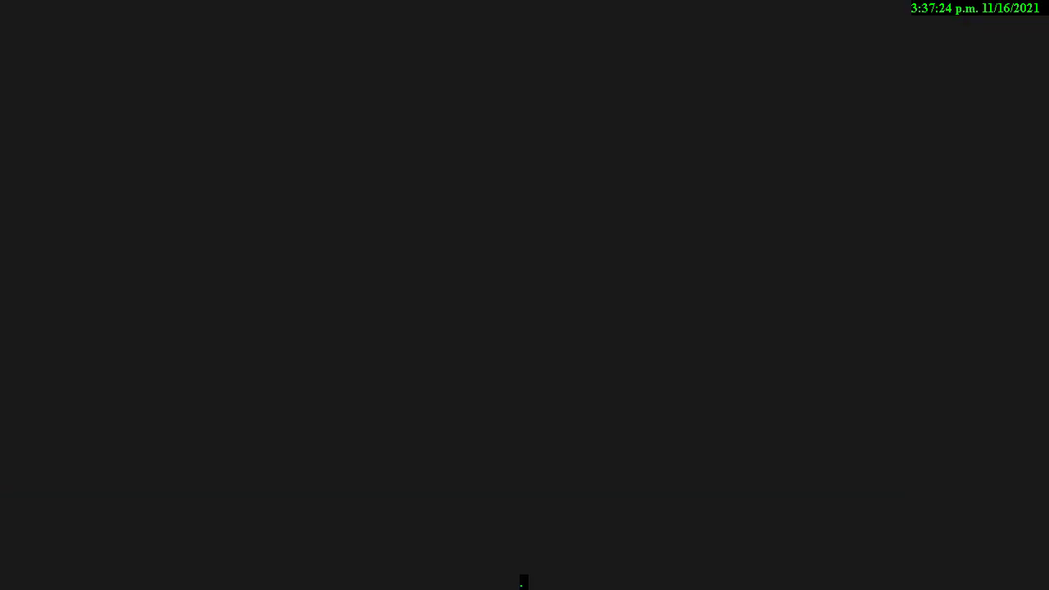
pyautogui.press('Return')
# Step: Enter 26799,2 as the tenth period's initial balance in B21 and select the tenth period's interest cell C21
pyautogui.press('Left')
pyautogui.press('Left')
pyautogui.press('Left')
pyautogui.press('Left')
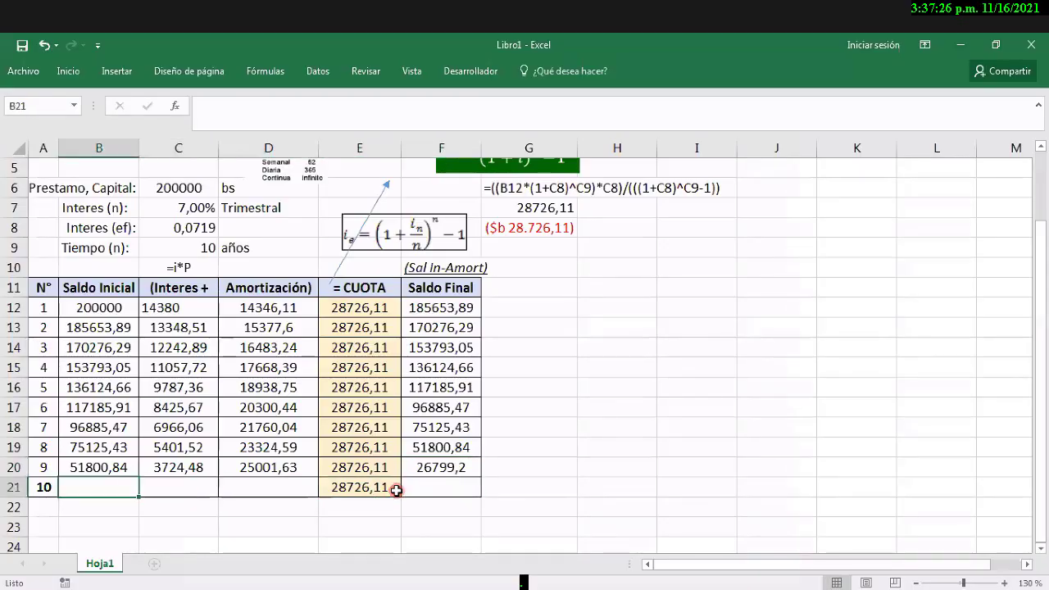
pyautogui.write('26')
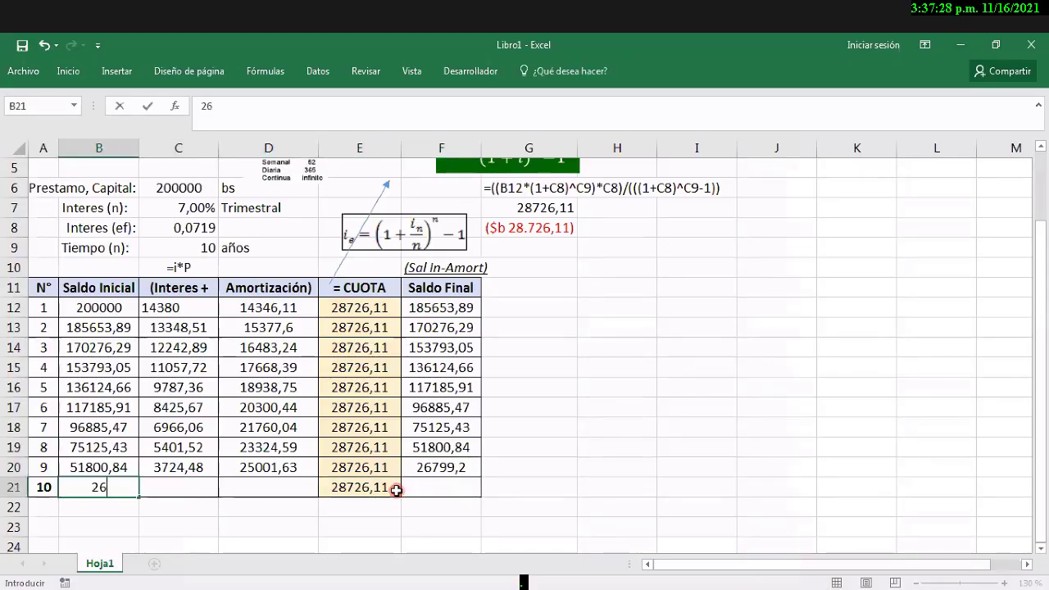
pyautogui.write('799,2')
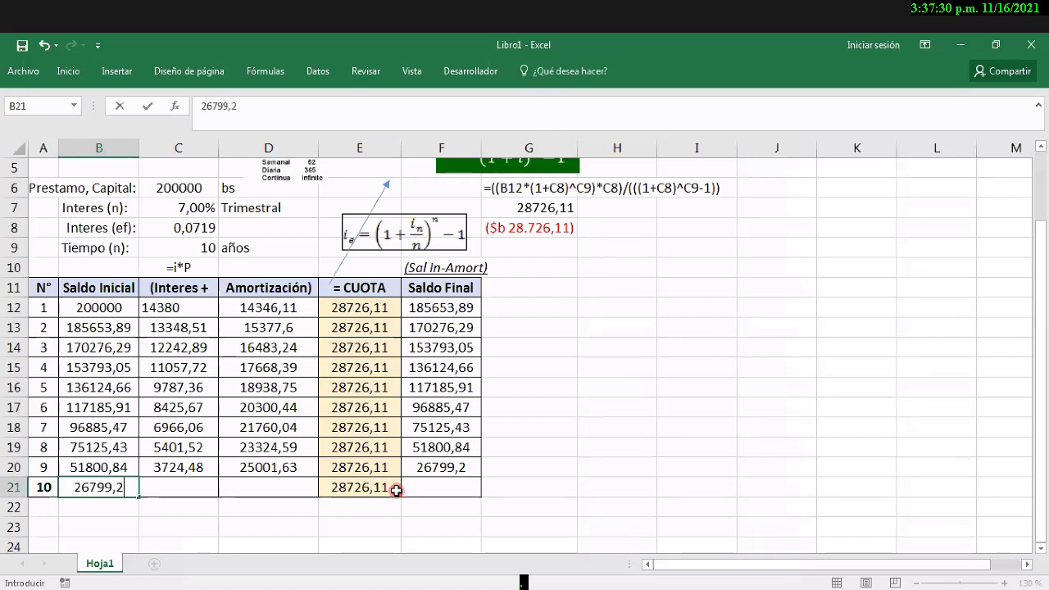
pyautogui.press('Return')
pyautogui.press('Up')
pyautogui.press('Right')
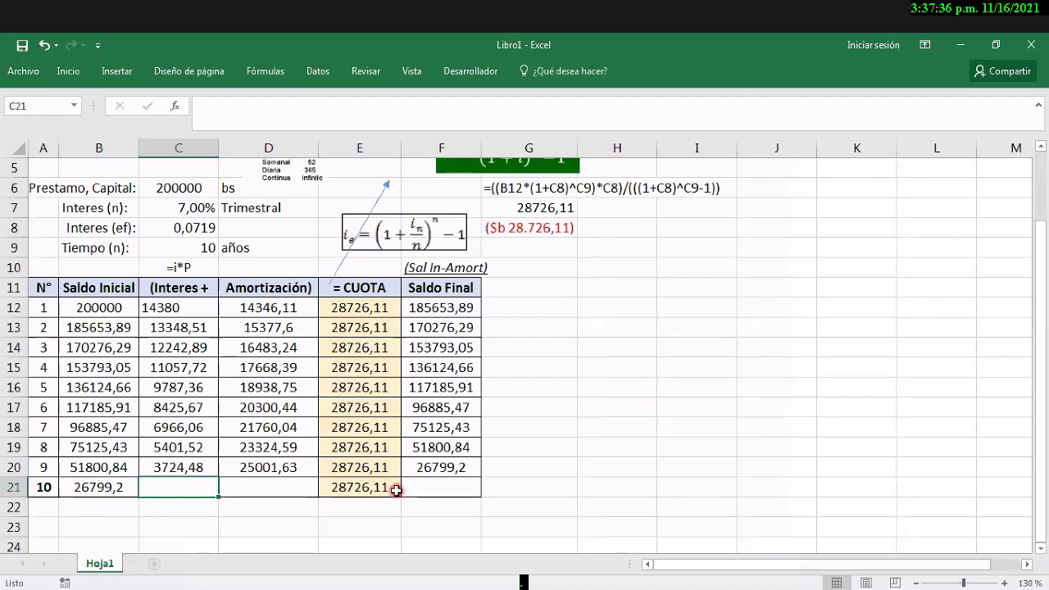
# Step: Enter 1926,86 as the tenth period's interest in C21
pyautogui.write('193')
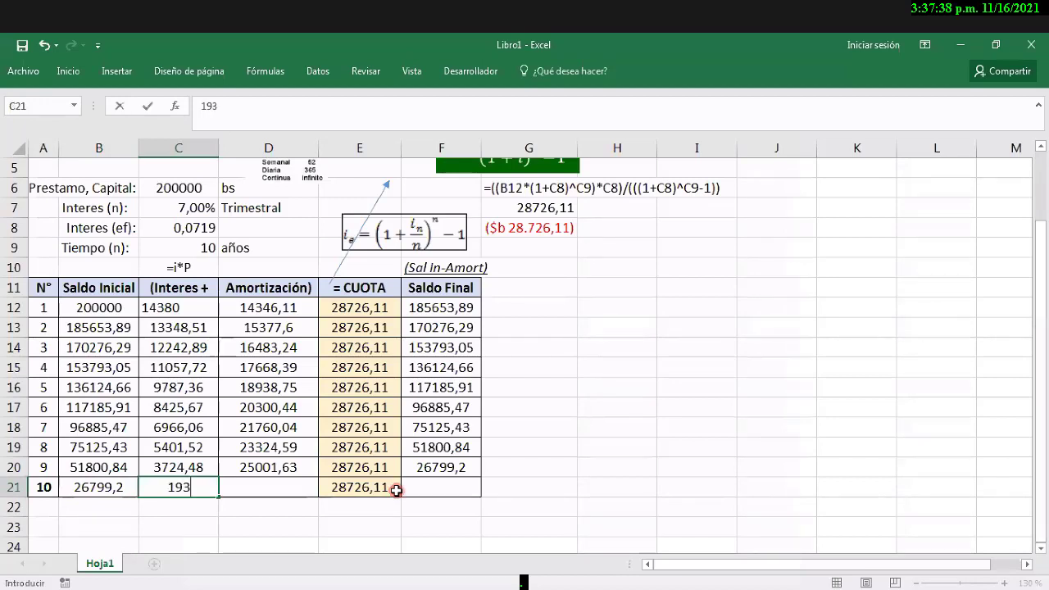
pyautogui.press('BackSpace')
pyautogui.write('26,')
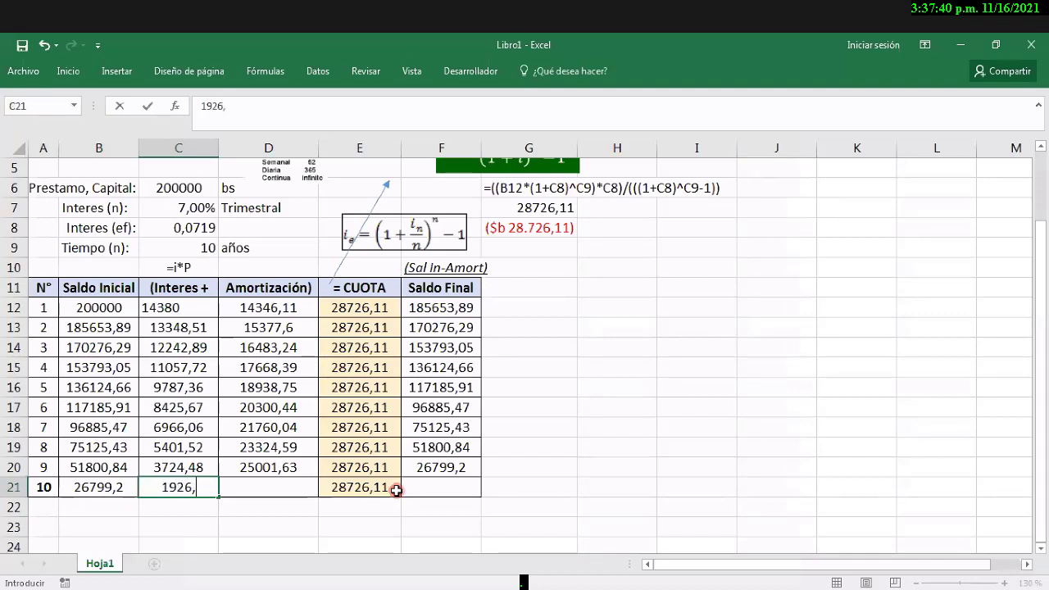
pyautogui.write('86')
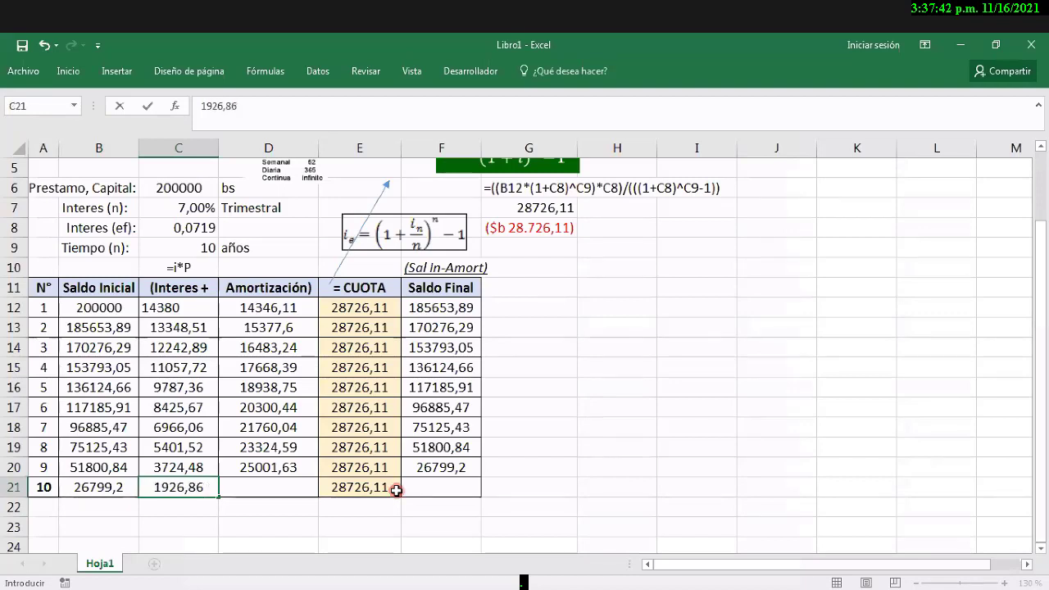
pyautogui.press('Tab')
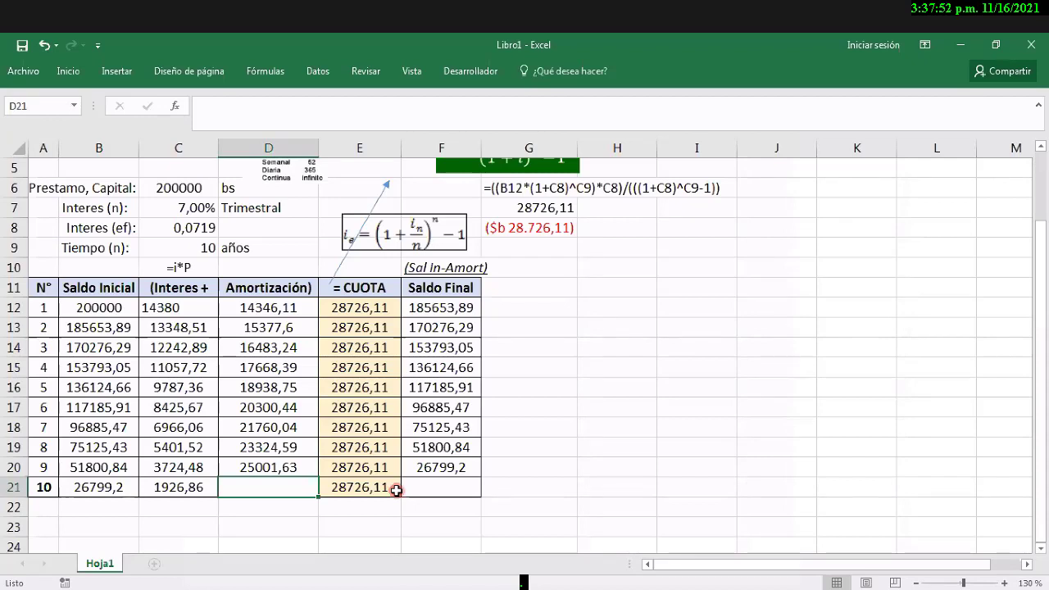
# Step: Enter 26799,25 as the tenth period's amortization in D21
pyautogui.write('26799')
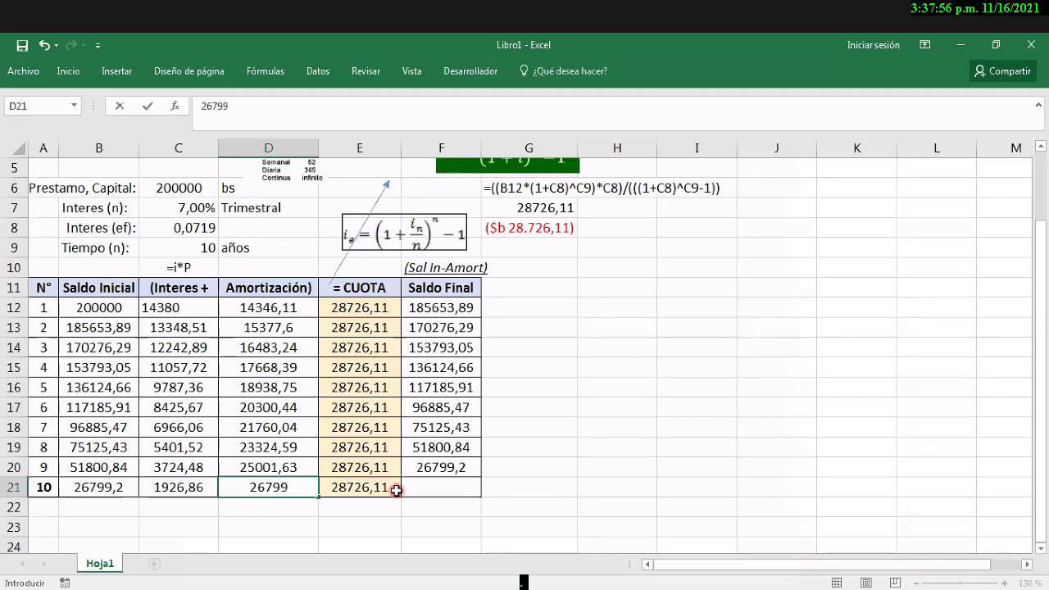
pyautogui.write(',25')
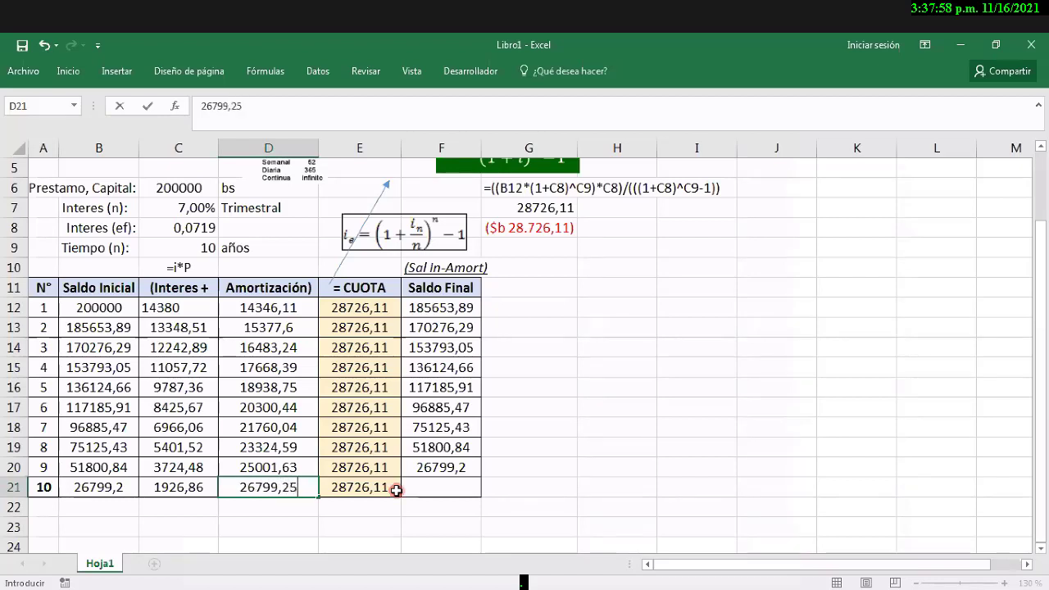
pyautogui.press('Return')
# Step: Enter -0,04 as the tenth period's final balance in F21
pyautogui.press('Up')
pyautogui.press('Right')
pyautogui.press('Right')
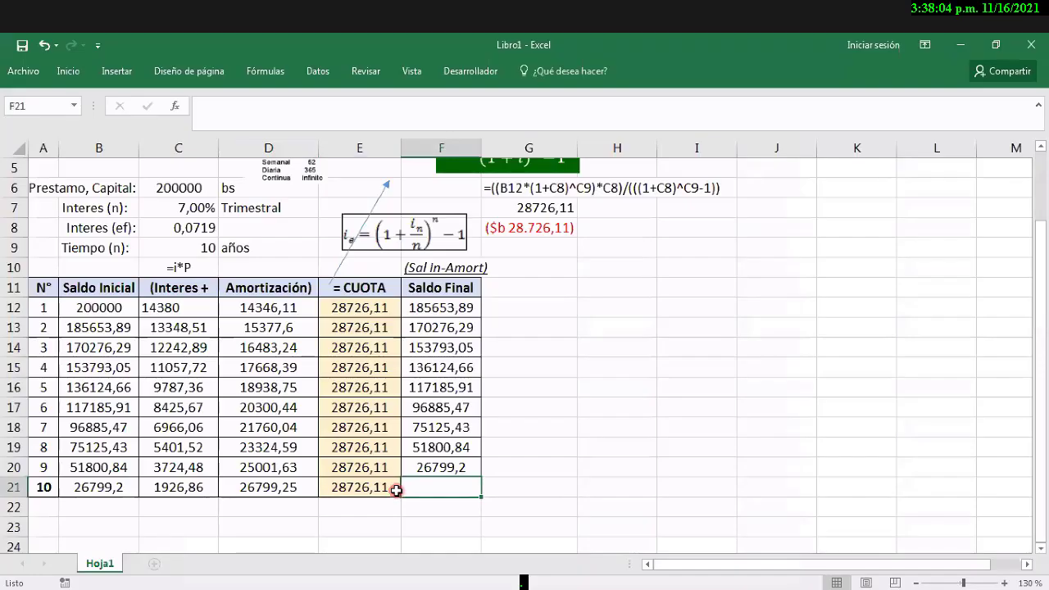
pyautogui.write('-')
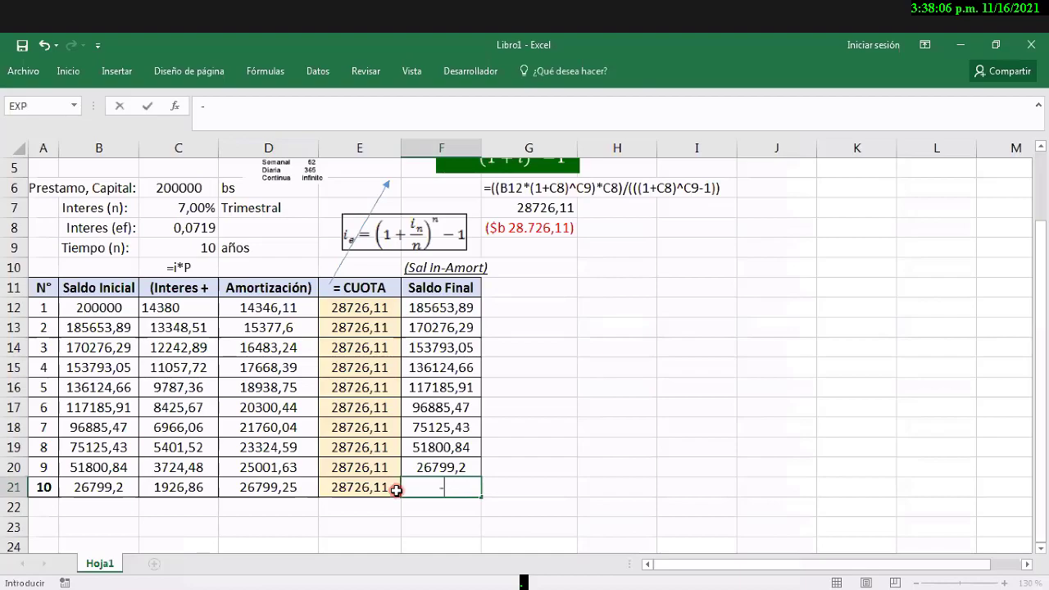
pyautogui.write('0,04')
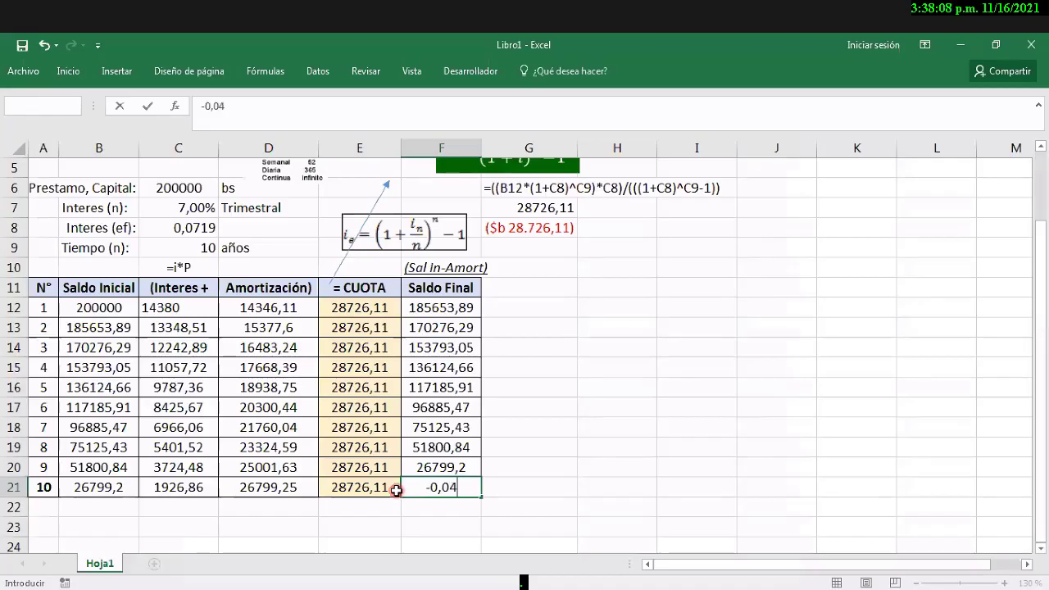
pyautogui.press('Return')
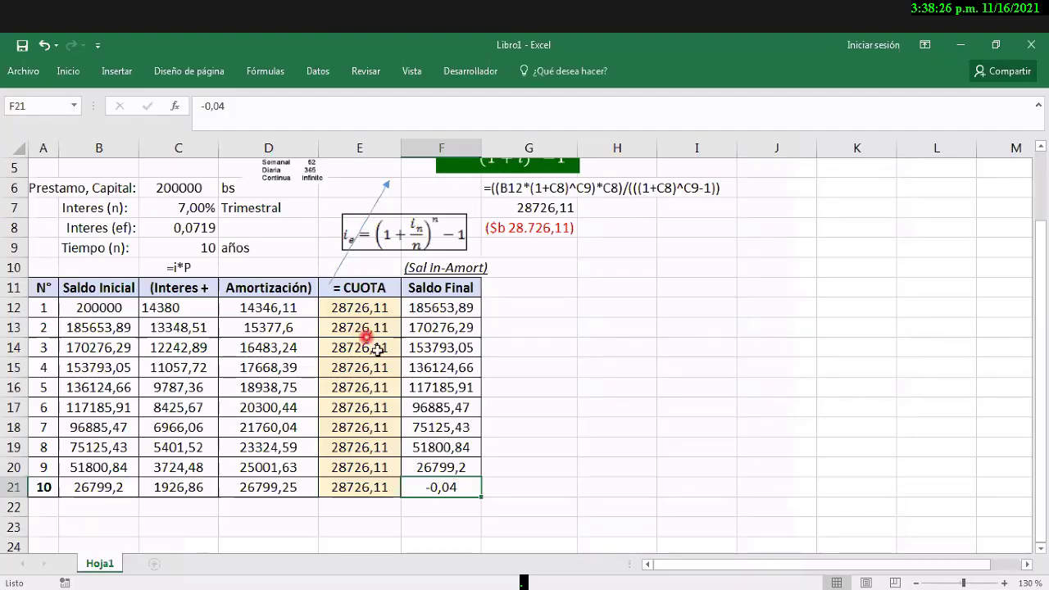
pyautogui.scroll(-2, 364, 336)
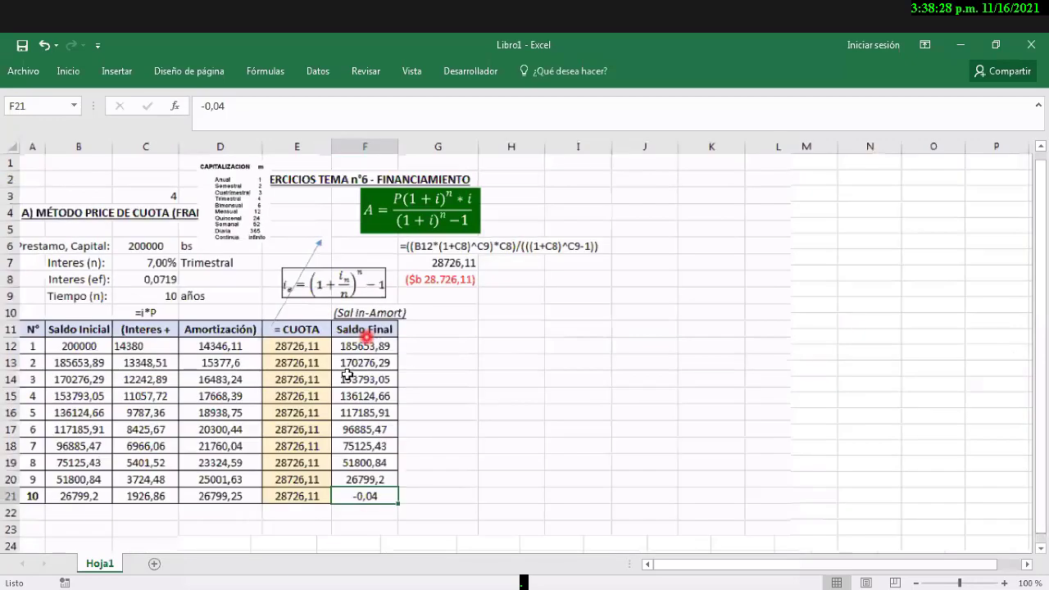
pyautogui.scroll(-2, 348, 375)
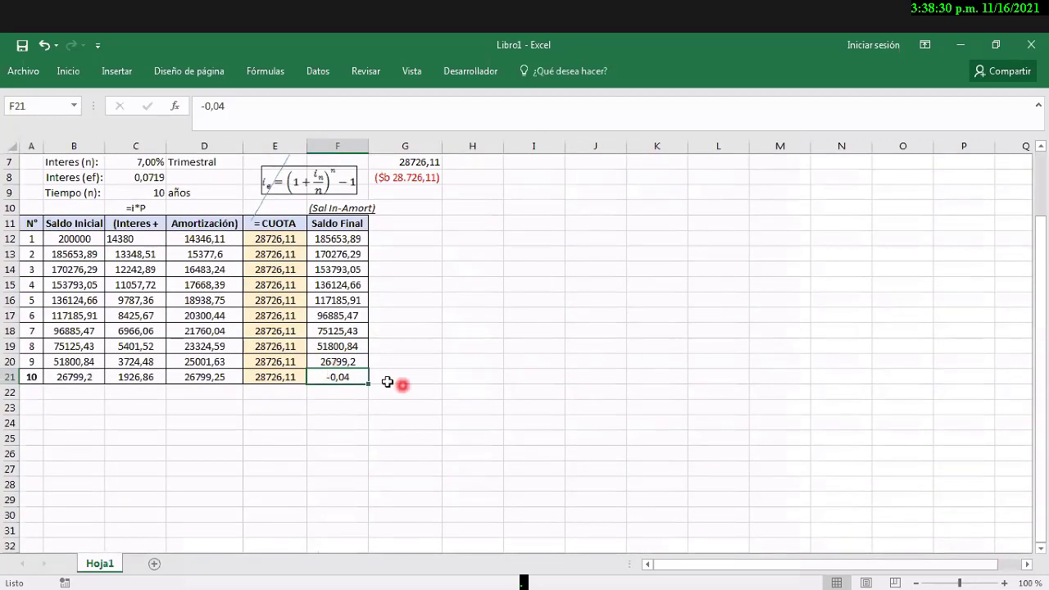
pyautogui.click(340, 394)
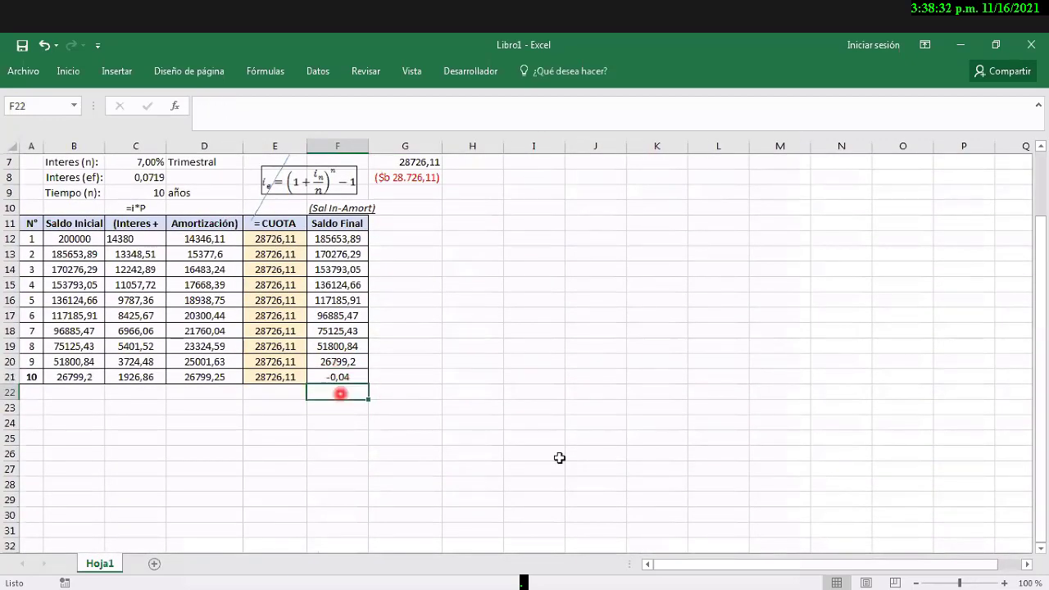
pyautogui.write('125')
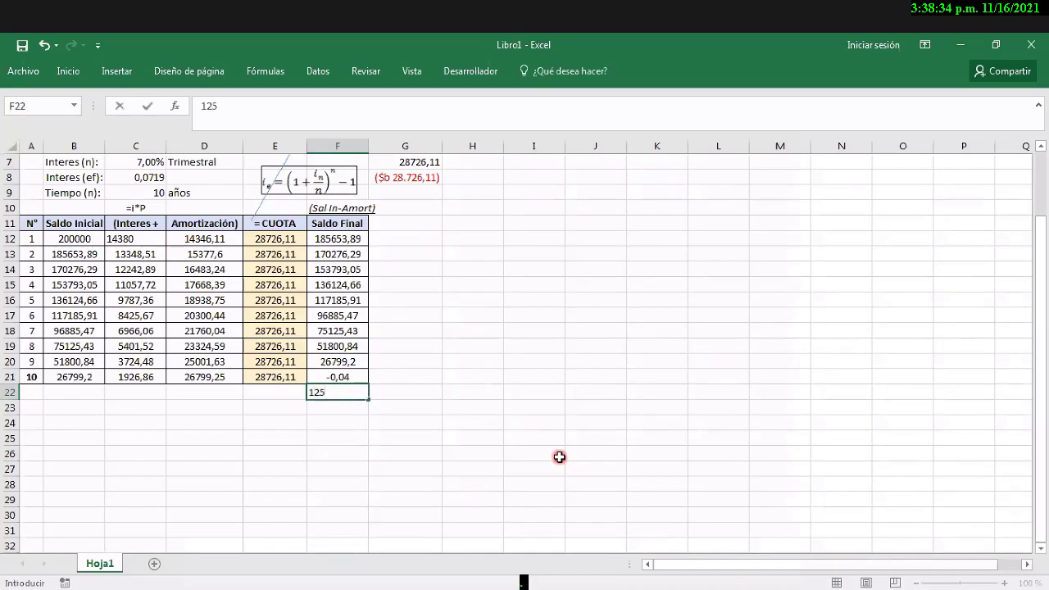
pyautogui.write('1')
pyautogui.hotkey('ctrl', 'Return')
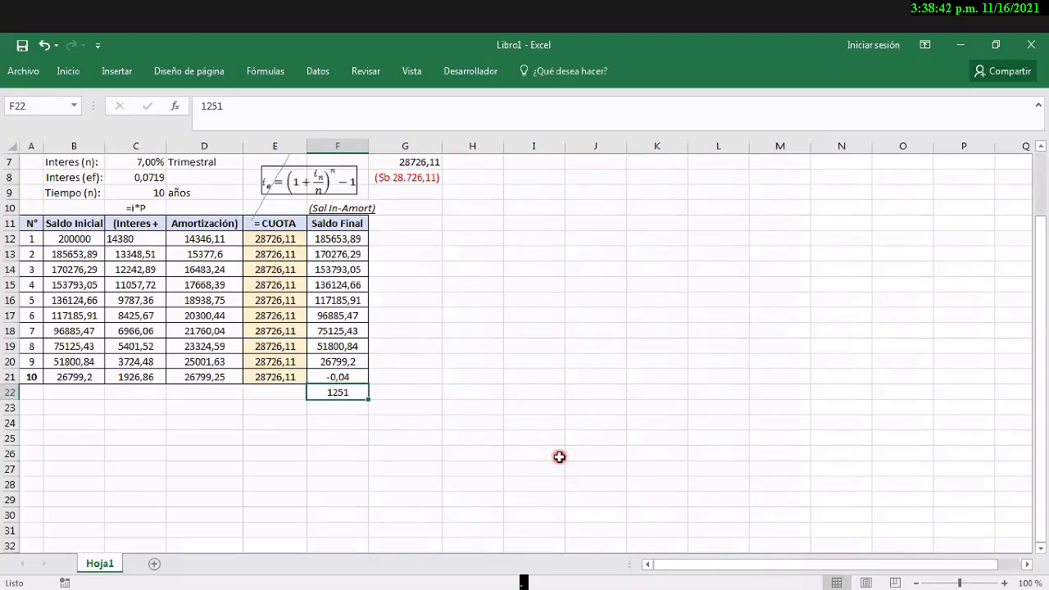
pyautogui.press('Delete')
pyautogui.press('Up')
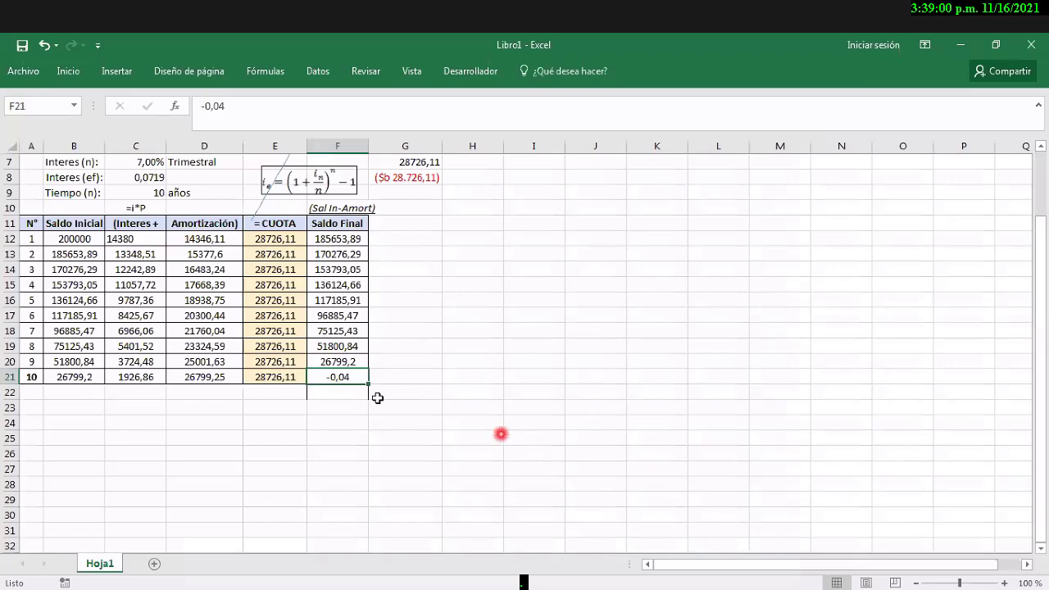
# Step: Enlarge the capitalization table picture slightly and shift it a little up and left over column D
pyautogui.scroll(2, 196, 299)
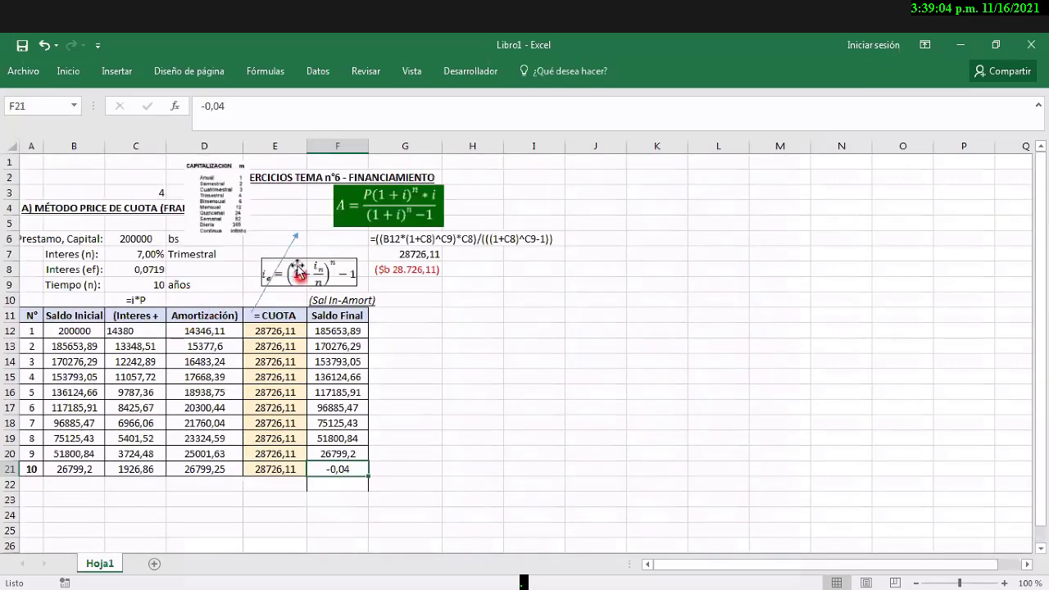
pyautogui.click(141, 270)
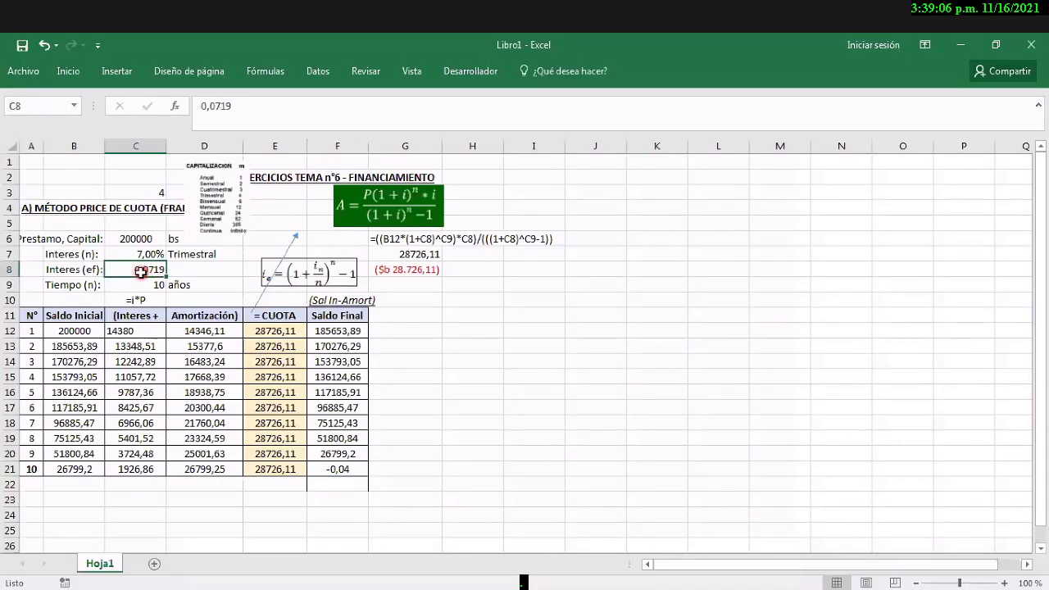
pyautogui.scroll(1, 141, 272)
pyautogui.scroll(1, 146, 283)
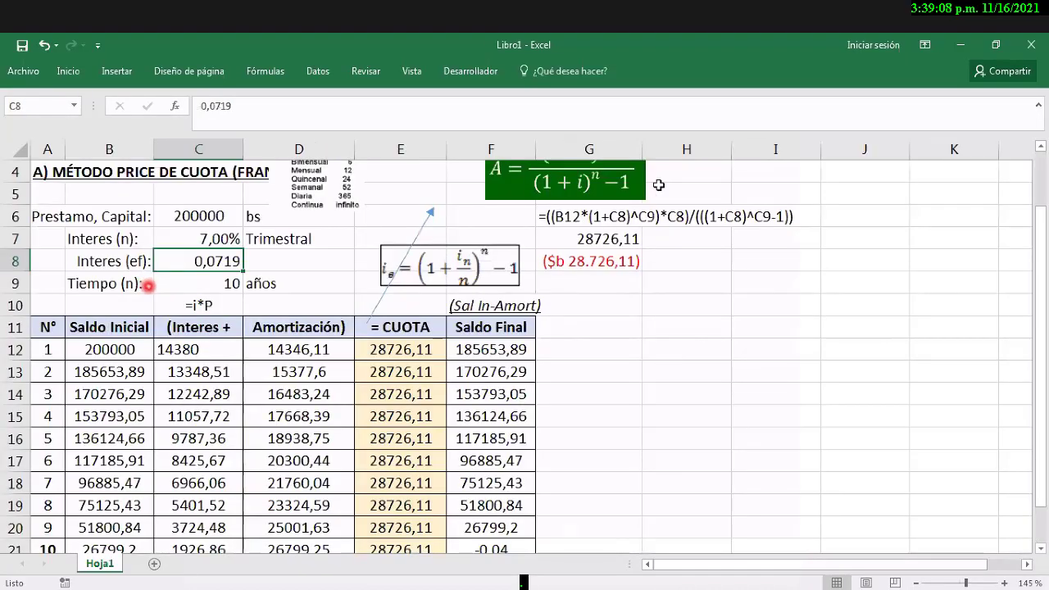
pyautogui.scroll(1, 295, 270)
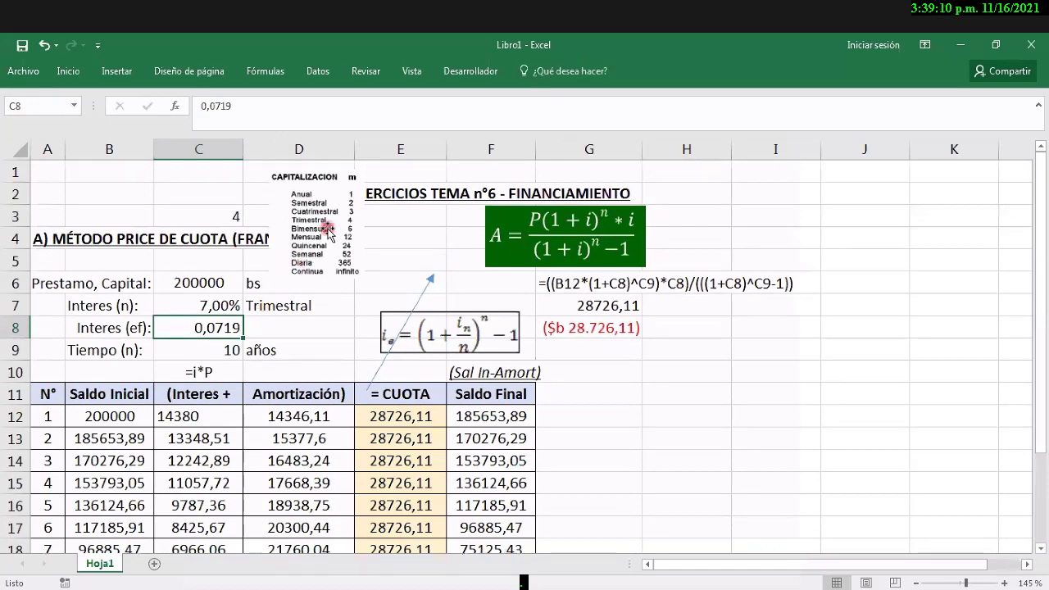
pyautogui.click(326, 231)
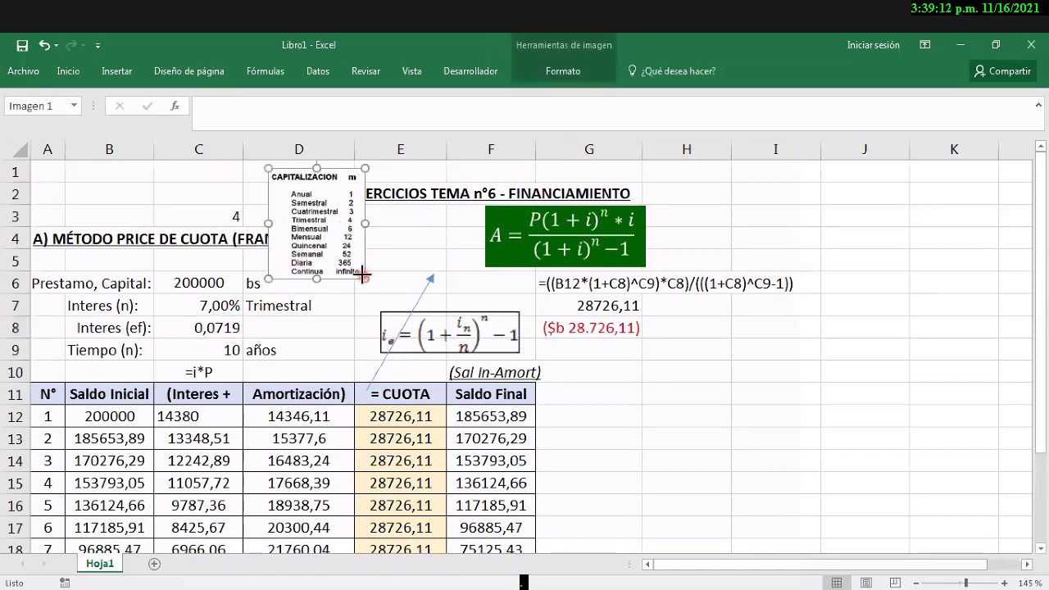
pyautogui.moveTo(365, 275); pyautogui.dragTo(392, 281)
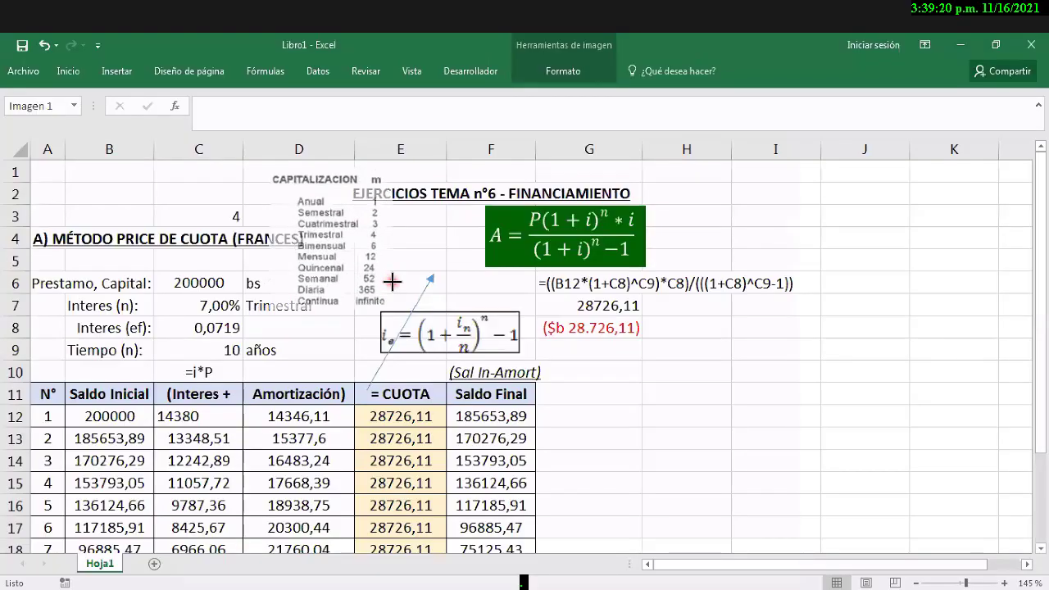
pyautogui.moveTo(393, 281); pyautogui.dragTo(393, 281)
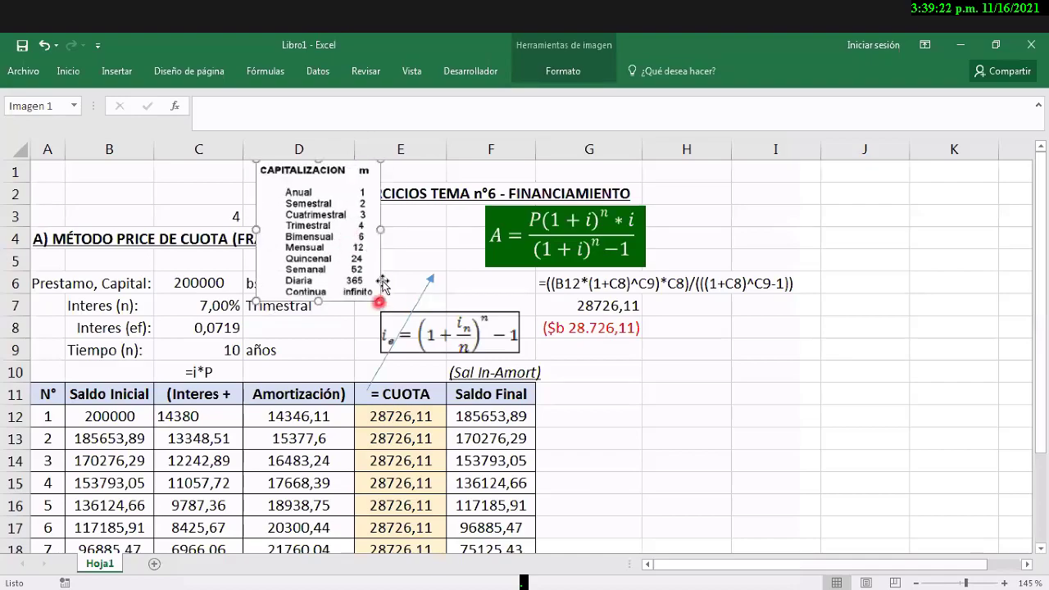
# Step: Move the effective rate formula picture beside the effective interest row in columns D–E, and the green payment formula picture over columns E–F, rows 4–6
pyautogui.moveTo(447, 328); pyautogui.dragTo(362, 338)
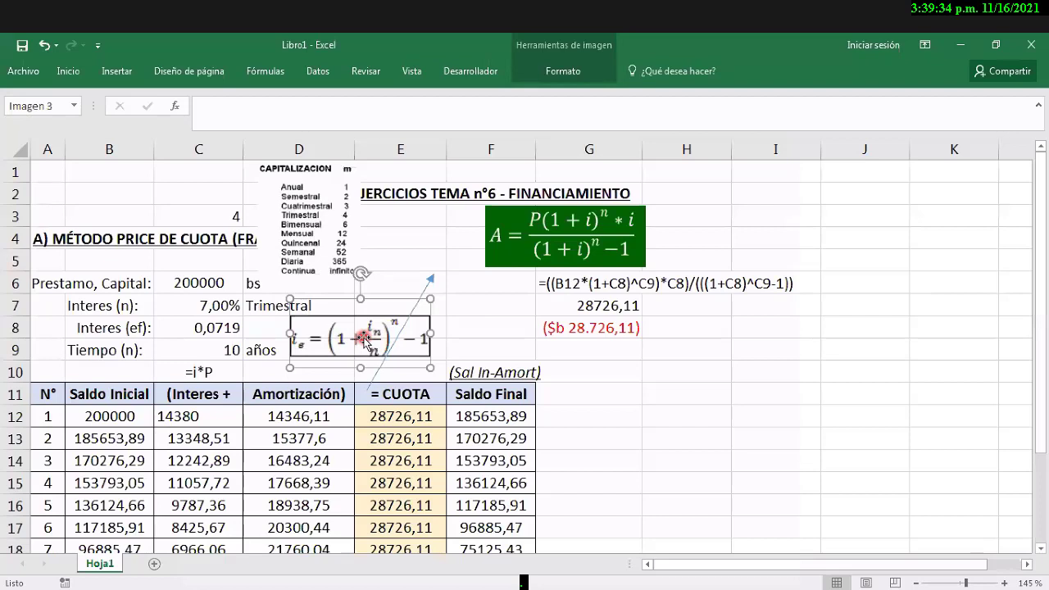
pyautogui.click(608, 283)
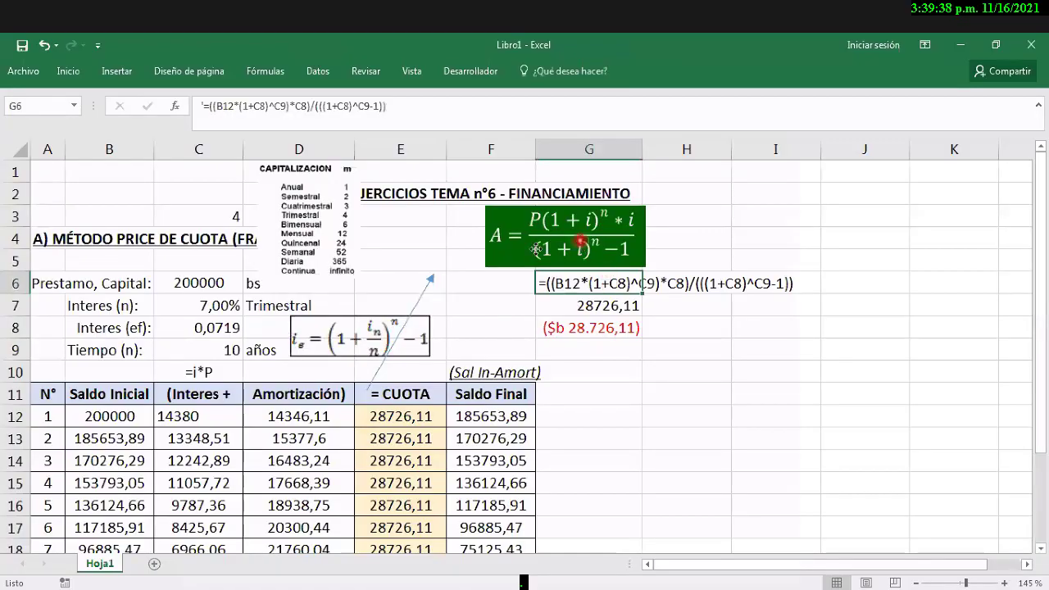
pyautogui.moveTo(529, 244); pyautogui.dragTo(478, 264)
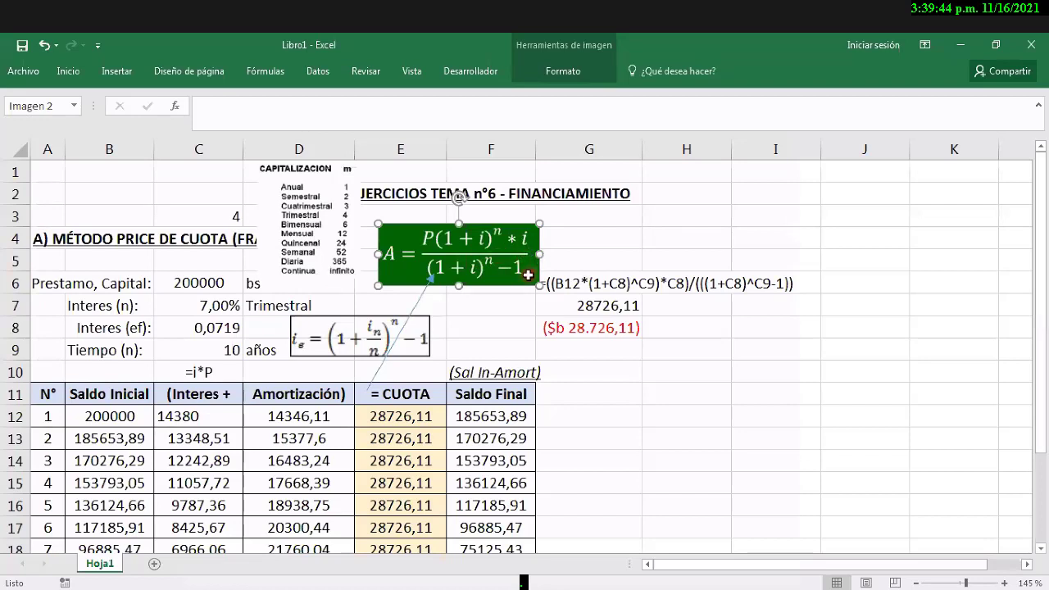
# Step: Review the payment calculations in G7 (expanded formula) and G8 (PAGO function), along with the first period's interest cell C12
pyautogui.click(571, 322)
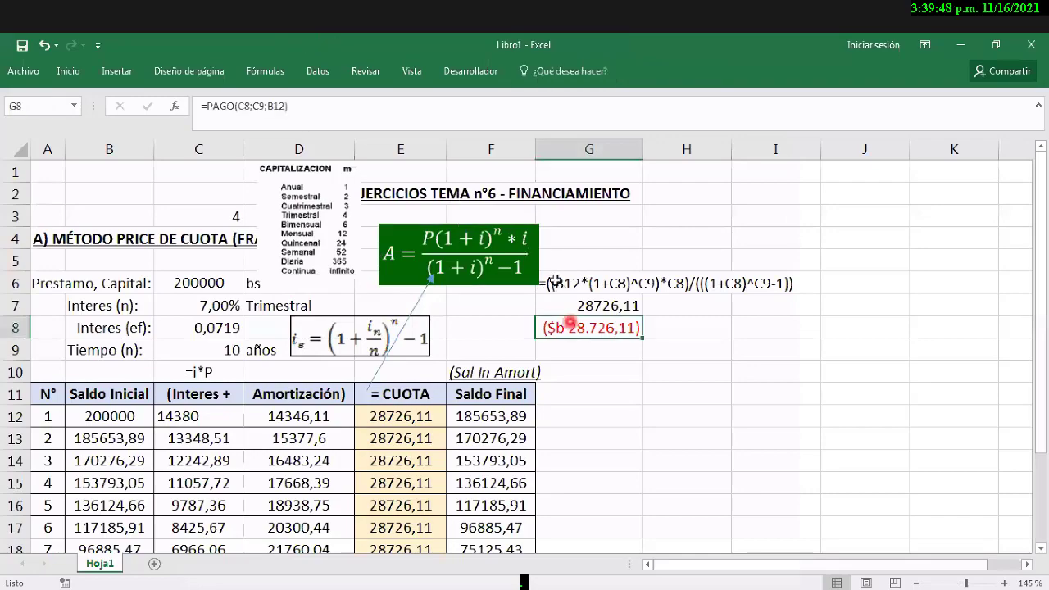
pyautogui.scroll(-1, 557, 277)
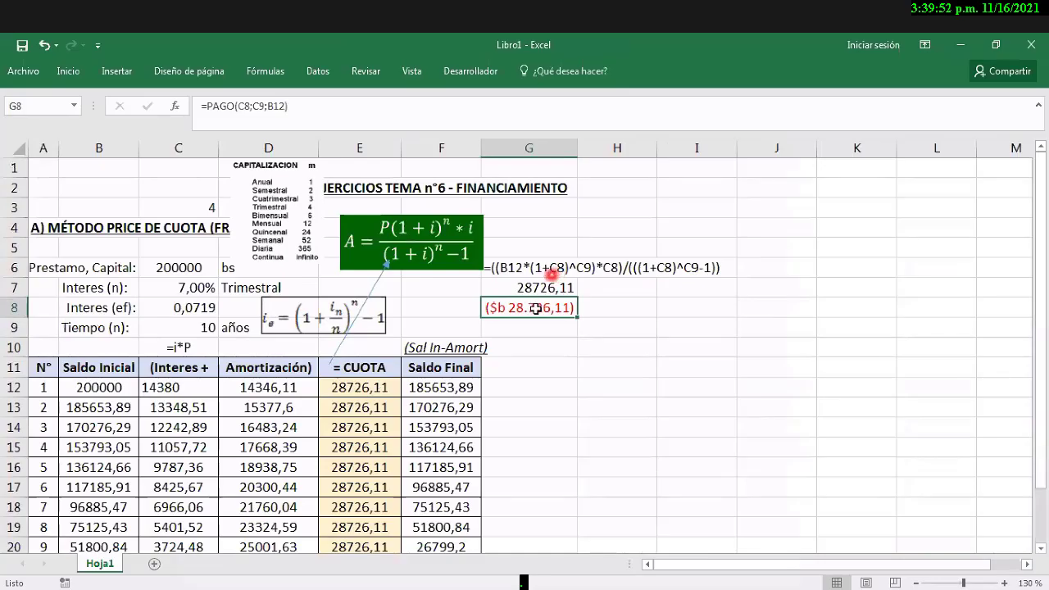
pyautogui.click(526, 302)
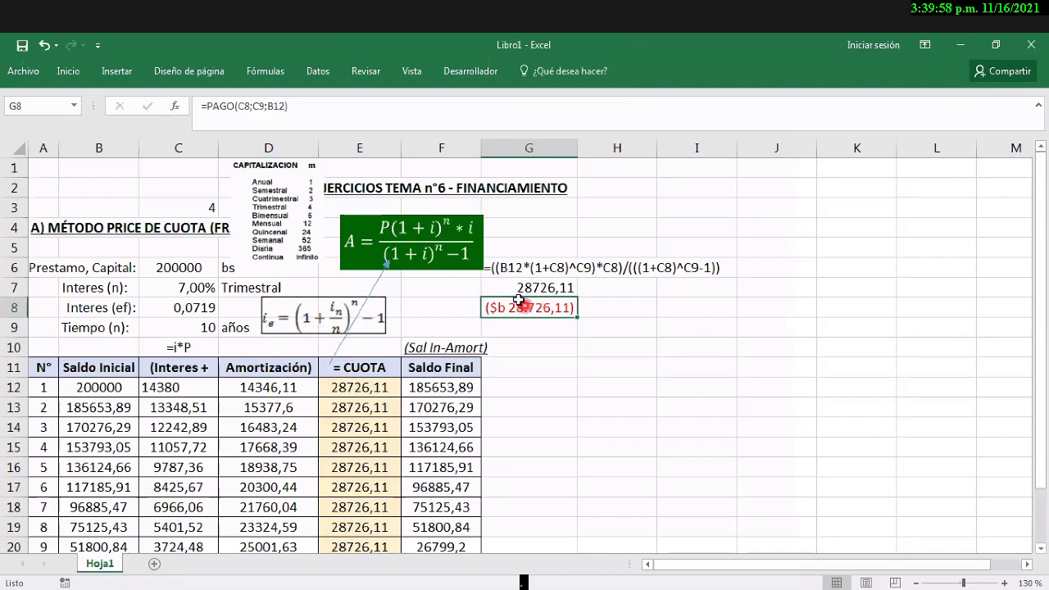
pyautogui.click(518, 291)
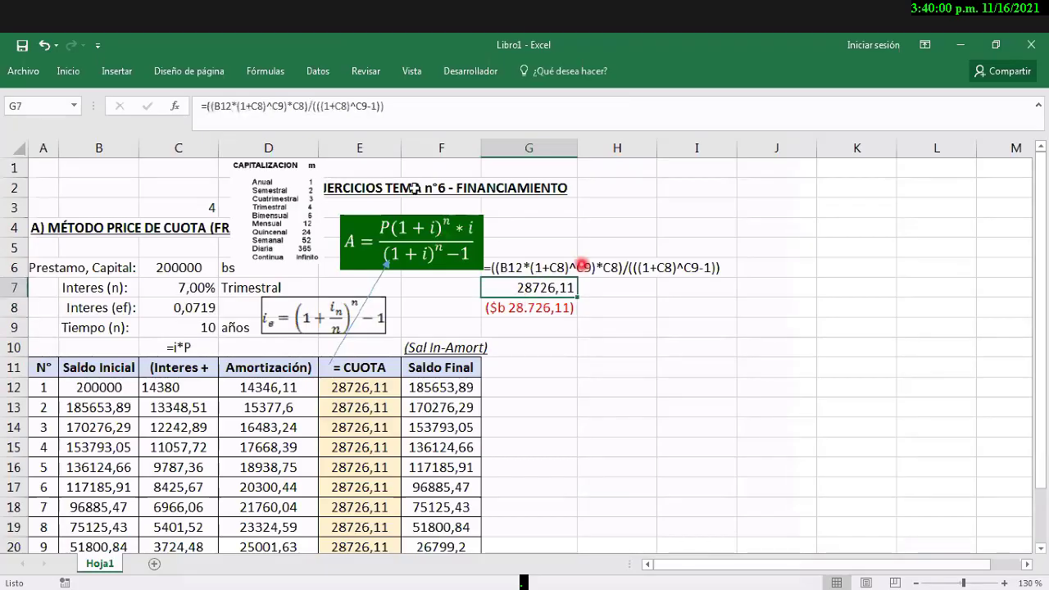
pyautogui.doubleClick(549, 286)
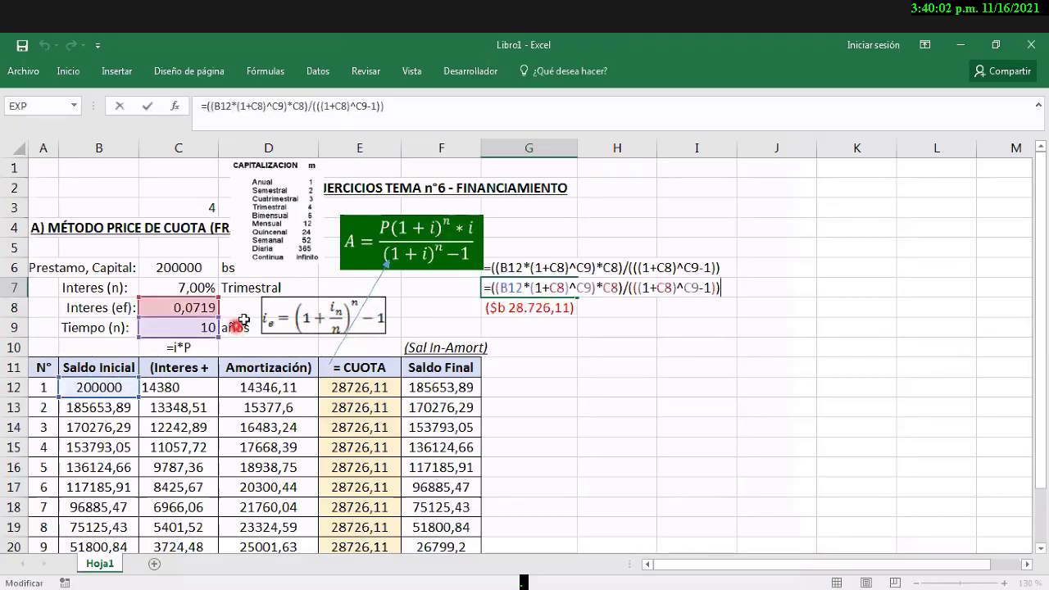
pyautogui.click(318, 319)
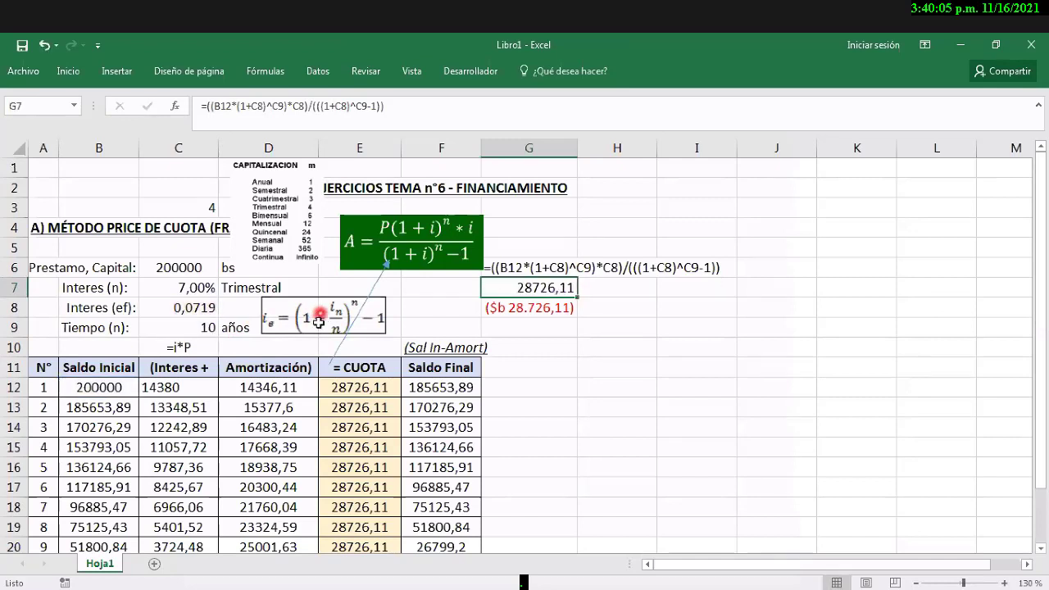
pyautogui.doubleClick(494, 312)
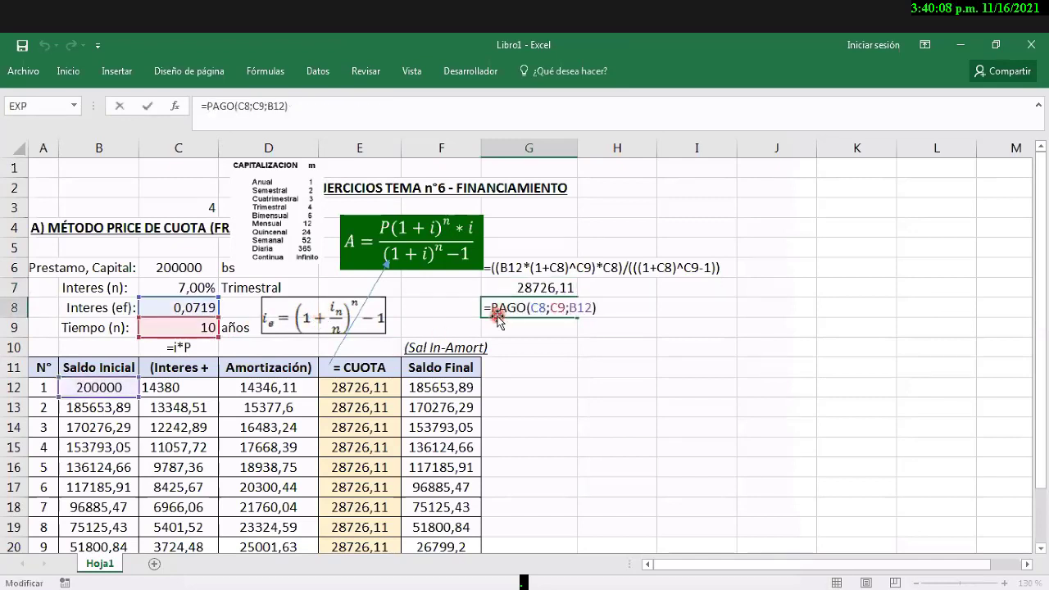
pyautogui.click(495, 318)
pyautogui.hotkey('ctrl', 'Return')
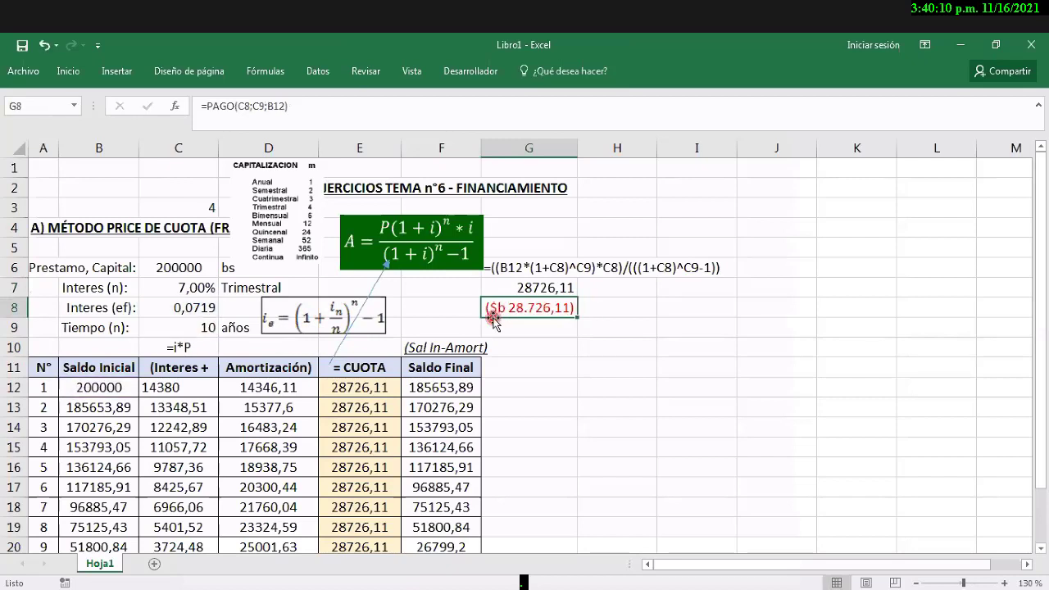
pyautogui.click(177, 383)
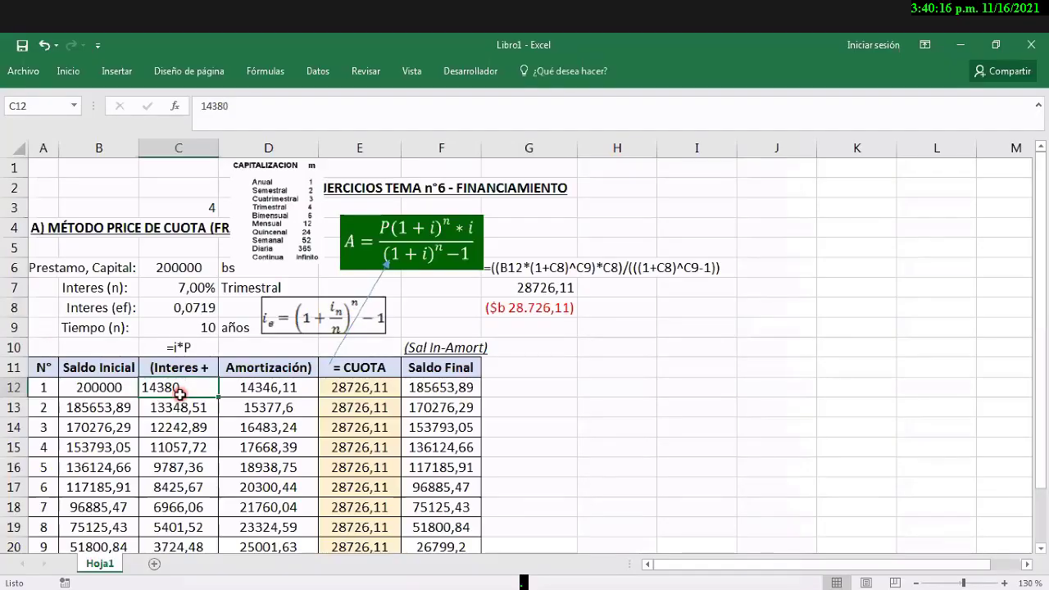
# Step: Review the effective rate in C8, the first period's interest in C12, the fixed payments in E12:E21 and the final balance in F21
pyautogui.click(196, 308)
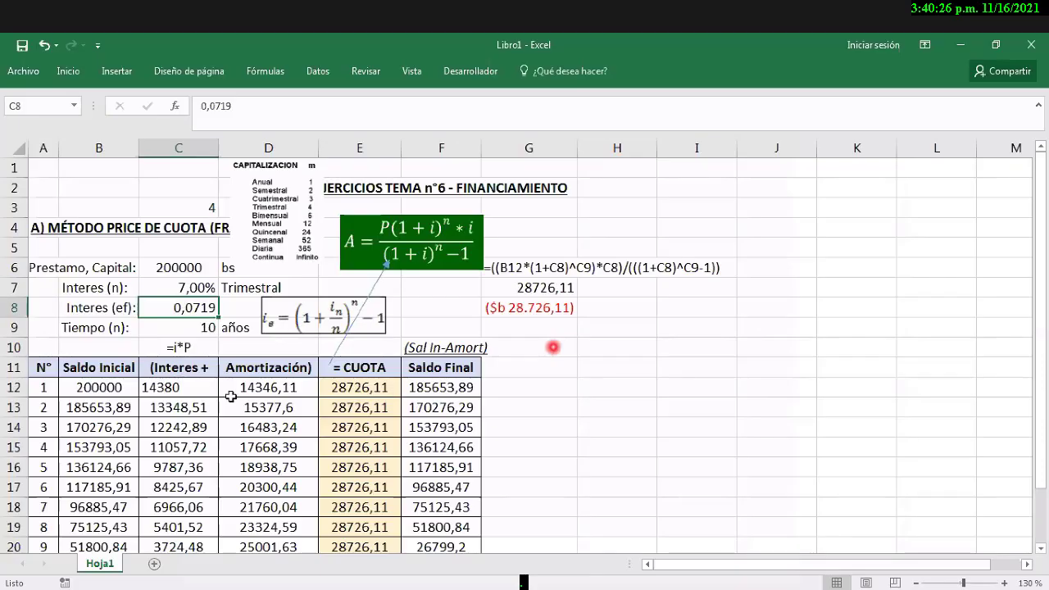
pyautogui.click(176, 392)
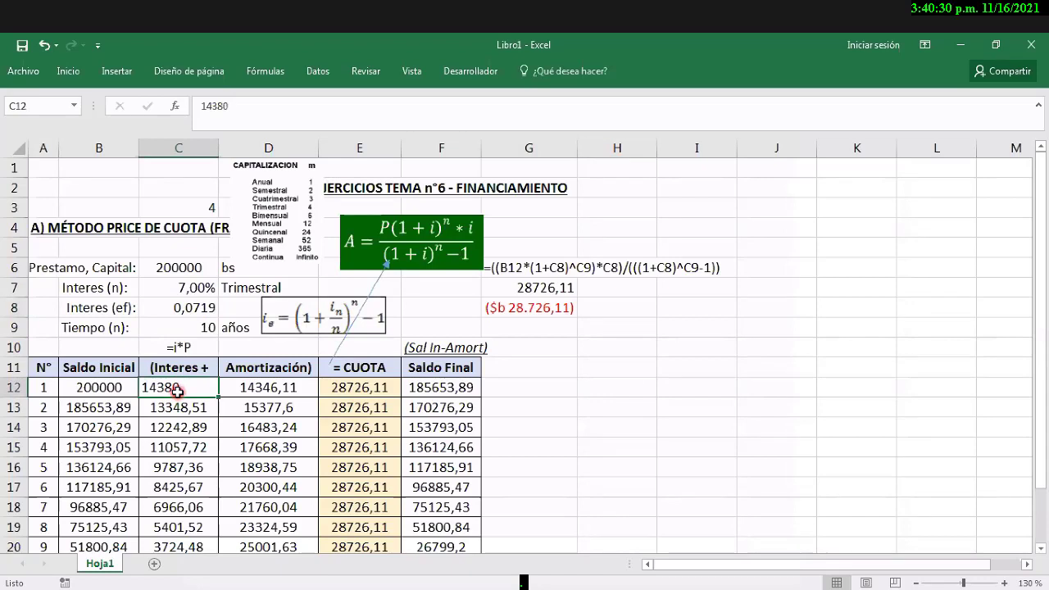
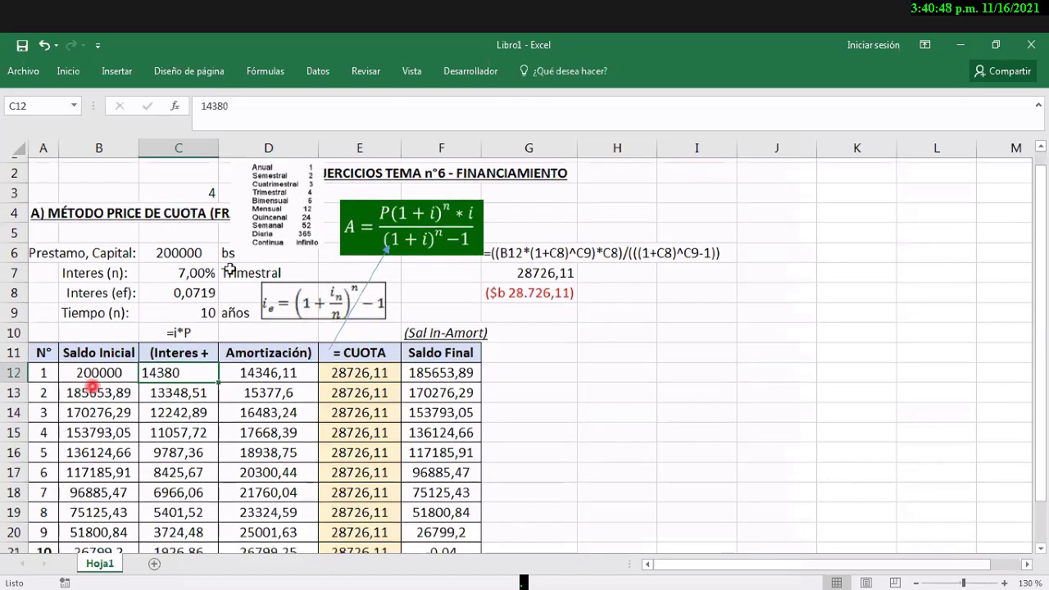
pyautogui.scroll(-3, 171, 275)
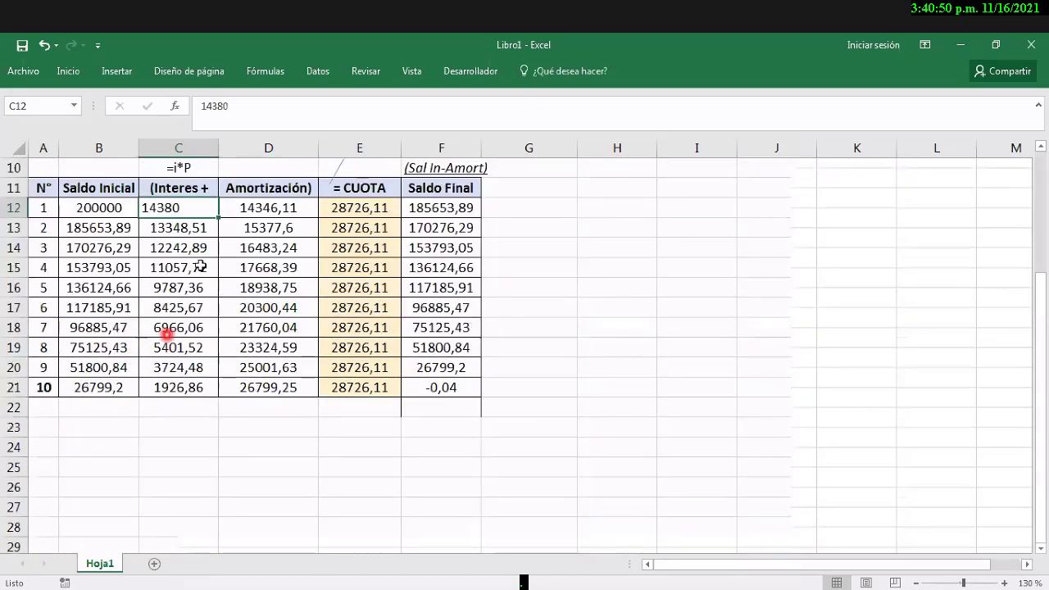
pyautogui.scroll(1, 266, 261)
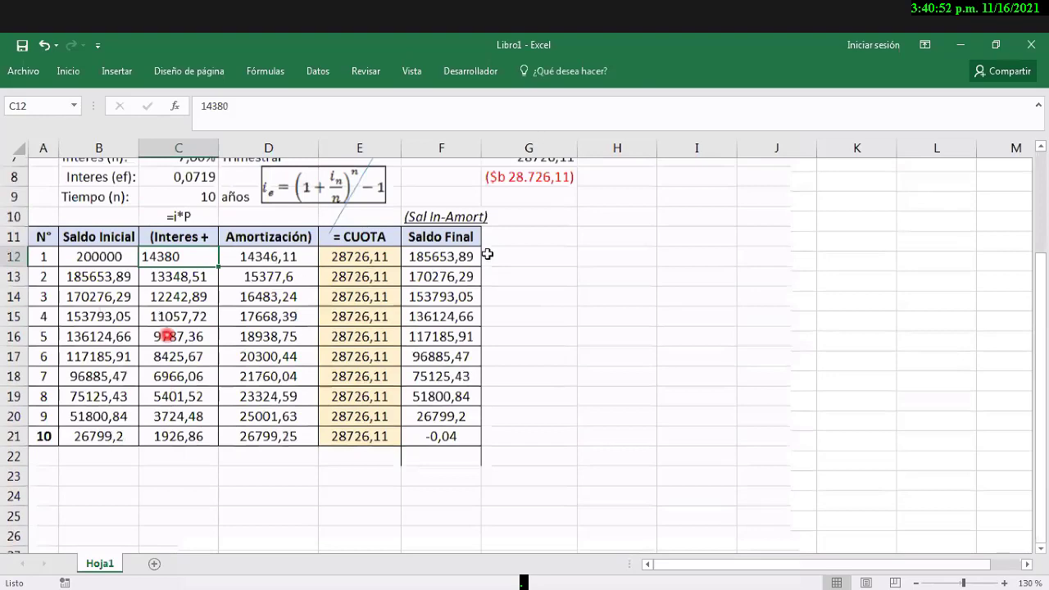
pyautogui.scroll(1, 557, 201)
pyautogui.scroll(1, 494, 211)
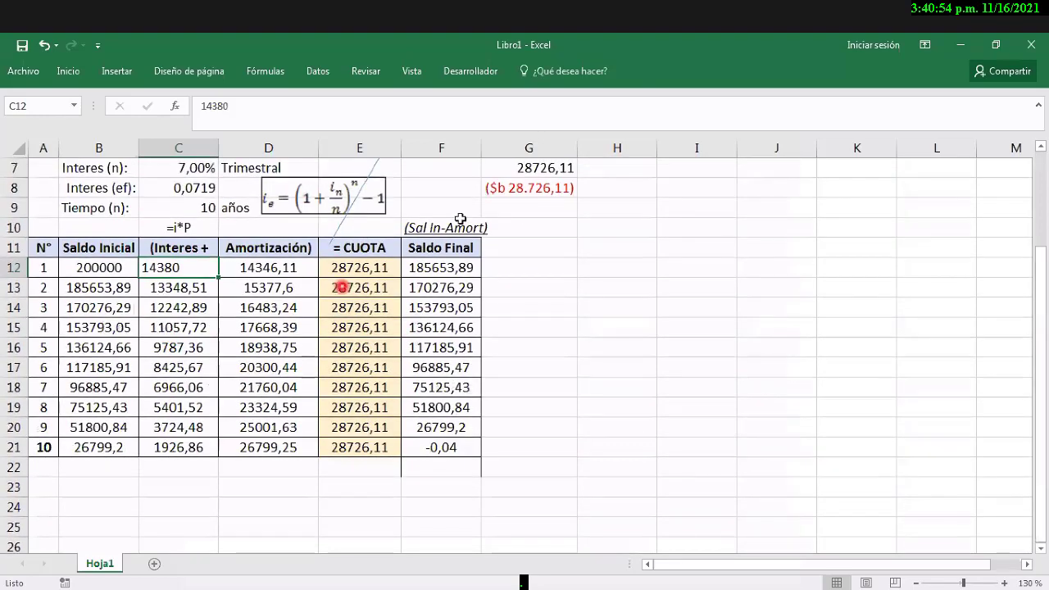
pyautogui.scroll(1, 352, 318)
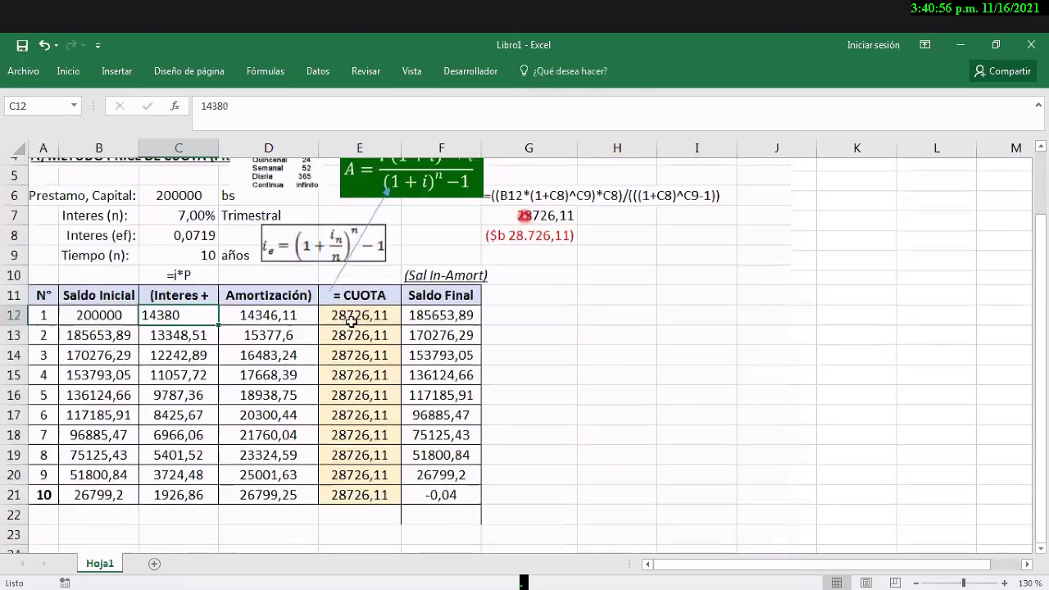
pyautogui.scroll(1, 382, 329)
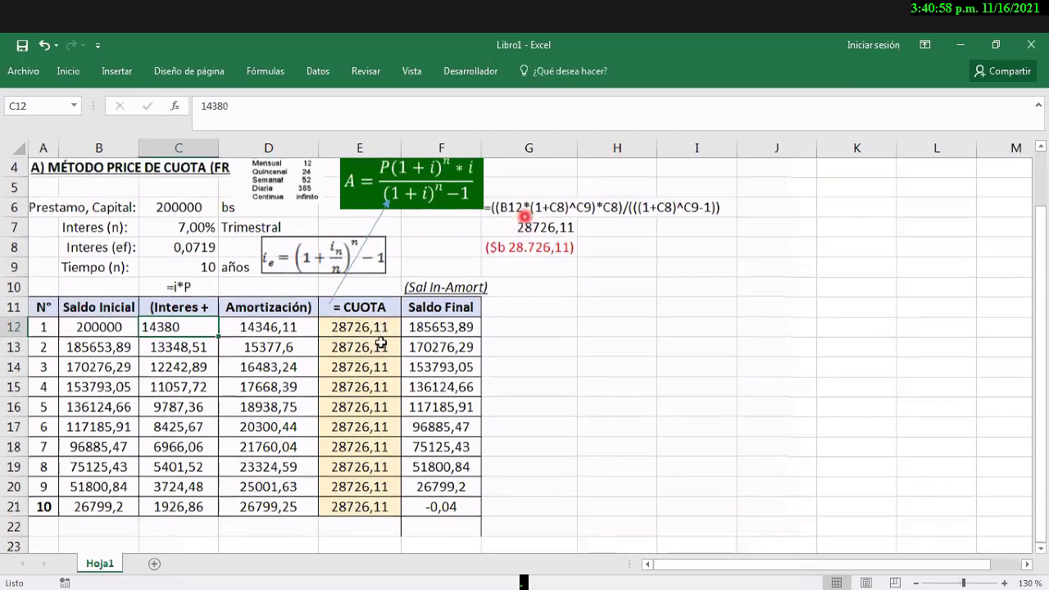
pyautogui.scroll(1, 379, 344)
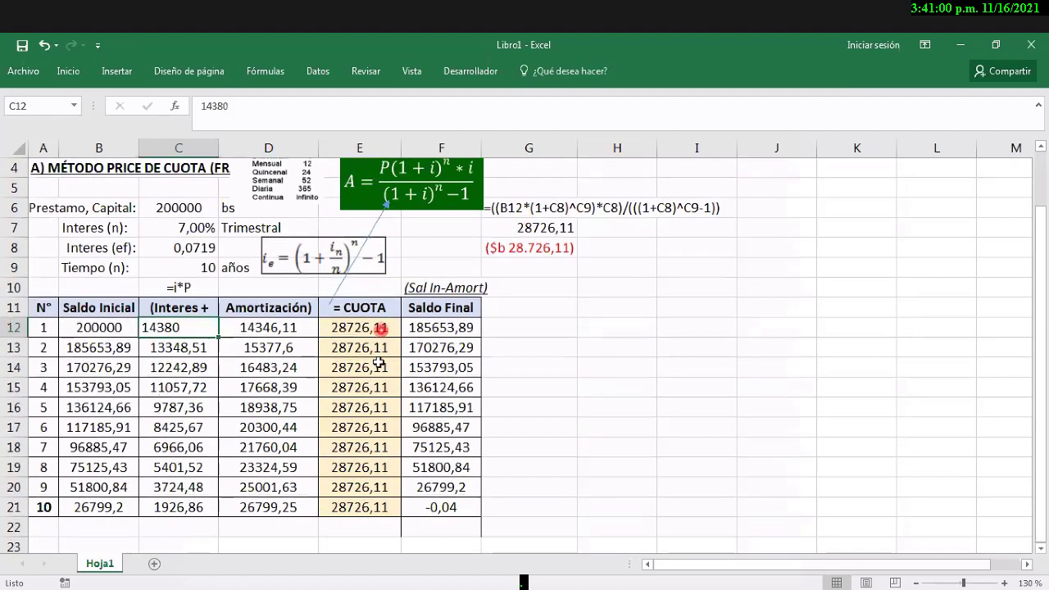
pyautogui.moveTo(369, 328); pyautogui.dragTo(359, 511)
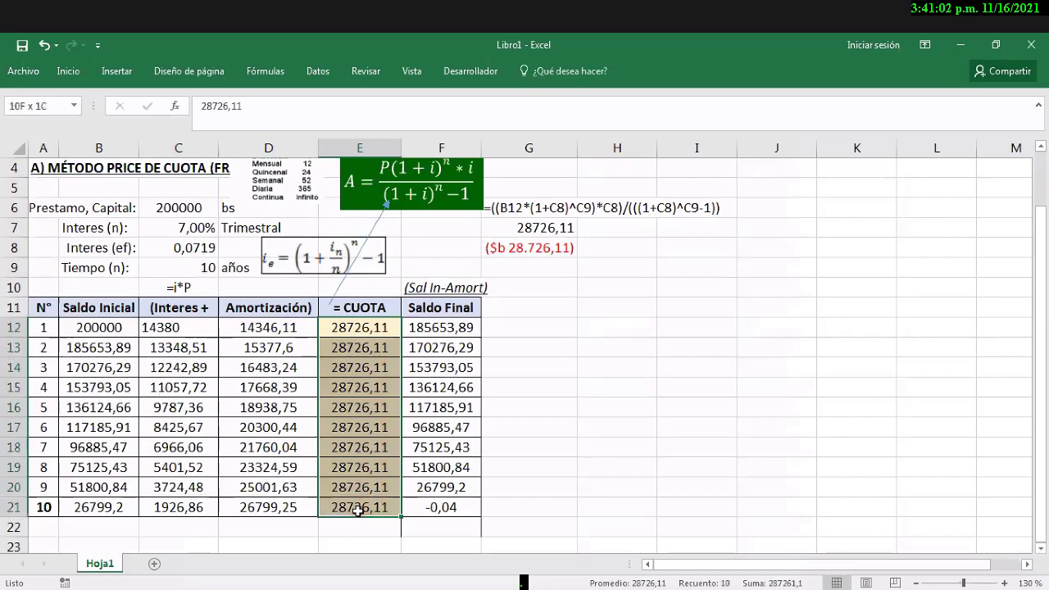
pyautogui.scroll(-1, 486, 488)
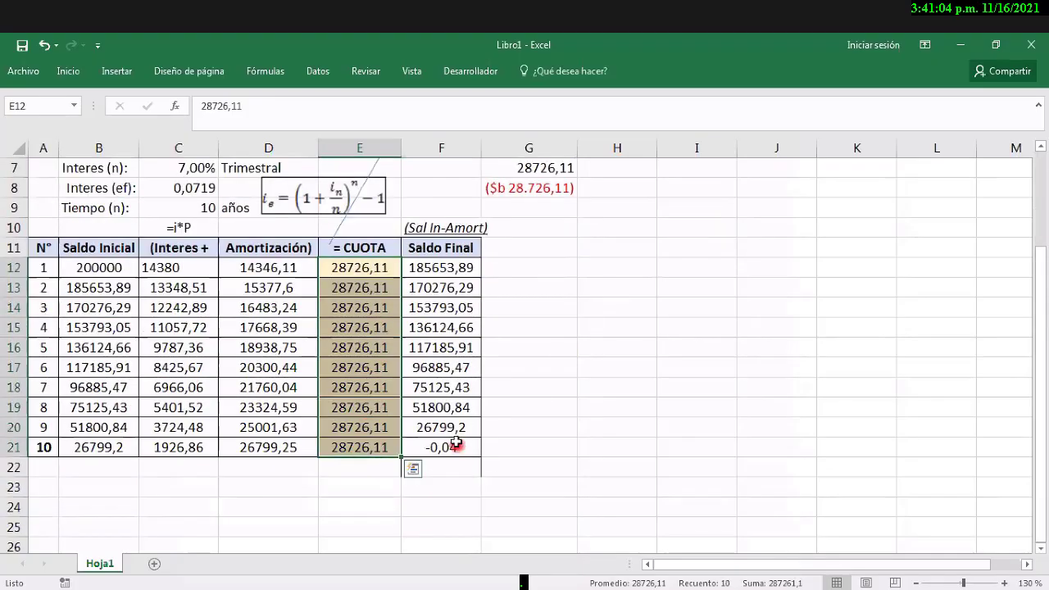
pyautogui.click(454, 447)
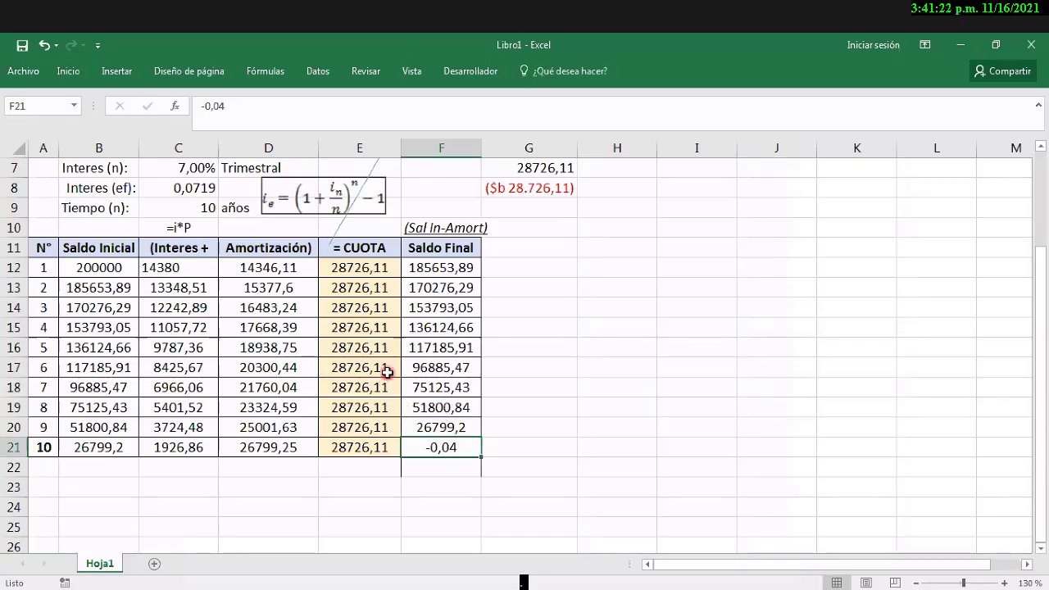
# Step: Copy the French-method heading and loan data block A4:E9 to a new section below the table, starting at A24
pyautogui.scroll(1, 279, 353)
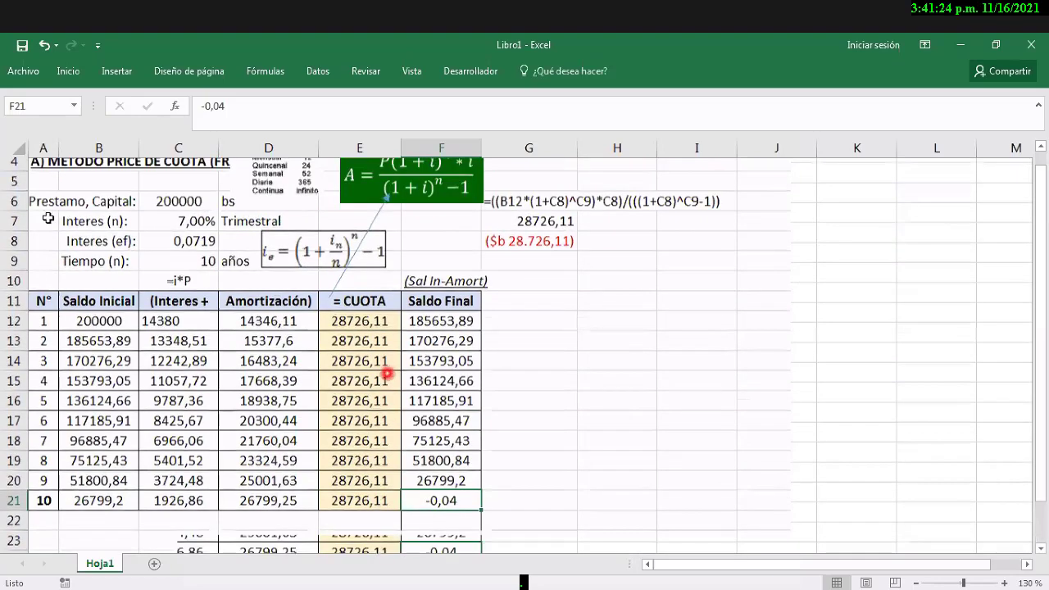
pyautogui.scroll(1, 386, 373)
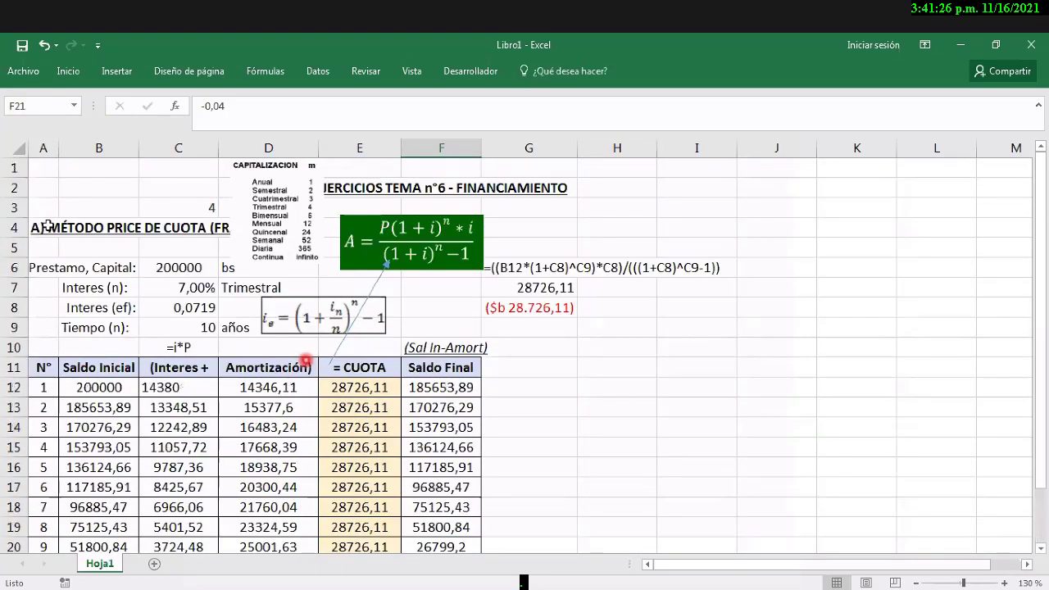
pyautogui.click(50, 226)
pyautogui.hotkey('shift', 'Down')
pyautogui.hotkey('shift', 'Down')
pyautogui.hotkey('shift', 'Down')
pyautogui.hotkey('shift', 'Down')
pyautogui.hotkey('shift', 'Down')
pyautogui.hotkey('shift', 'Right')
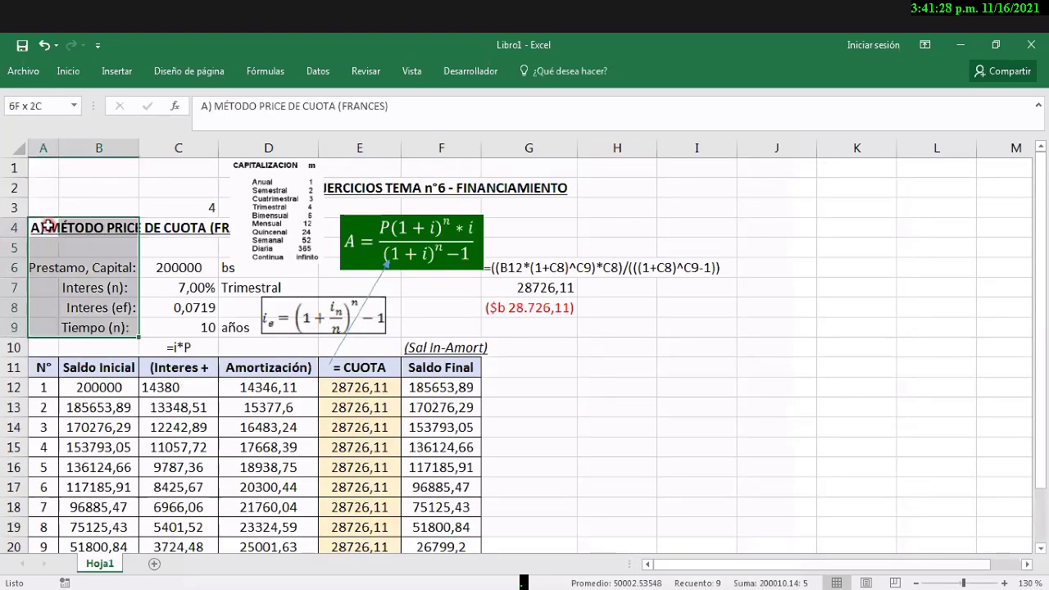
pyautogui.hotkey('shift', 'Right')
pyautogui.hotkey('shift', 'Right')
pyautogui.hotkey('shift', 'Right')
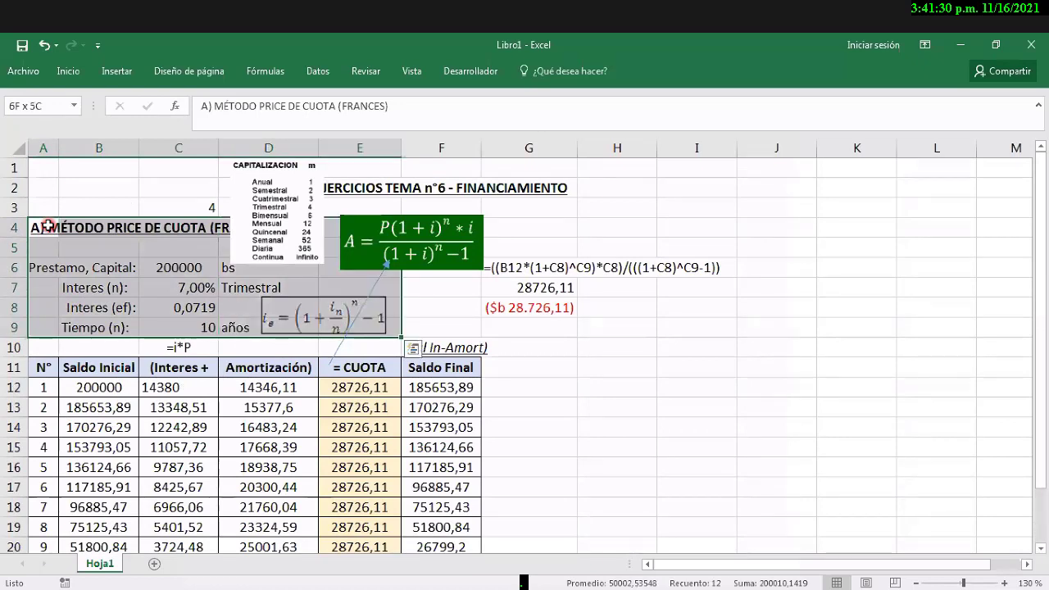
pyautogui.hotkey('ctrl', 'c')
pyautogui.press('Down')
pyautogui.press('Down')
pyautogui.press('Down')
pyautogui.press('Down')
pyautogui.press('Down')
pyautogui.press('Down')
pyautogui.press('Down')
pyautogui.press('Down')
pyautogui.press('Down')
pyautogui.press('Down')
pyautogui.press('Down')
pyautogui.press('Down')
pyautogui.press('Down')
pyautogui.press('Down')
pyautogui.press('Down')
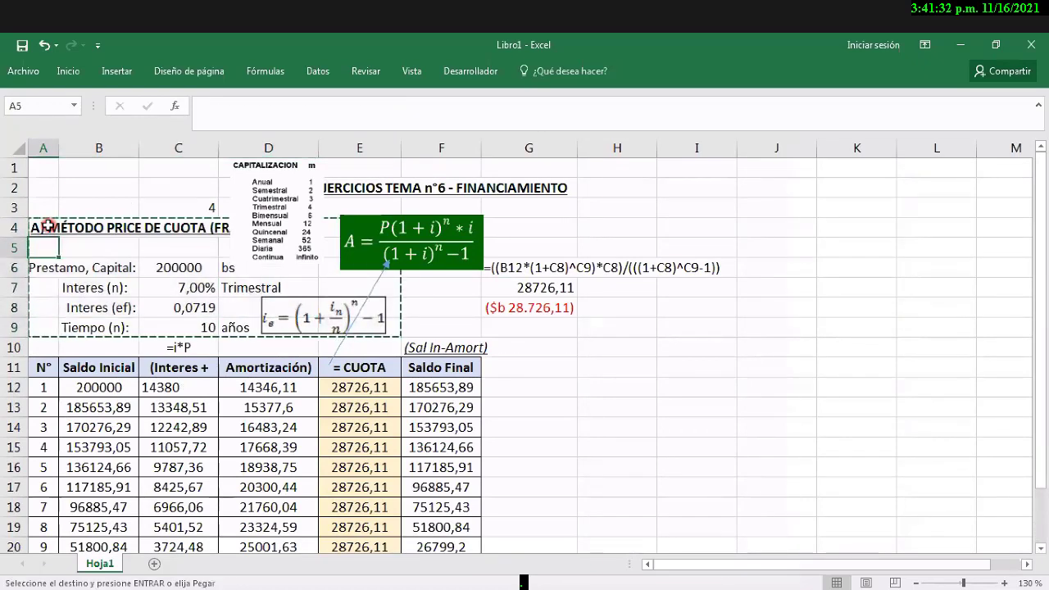
pyautogui.press('Down')
pyautogui.press('Down')
pyautogui.press('Down')
pyautogui.press('Down')
pyautogui.press('Down')
pyautogui.press('Down')
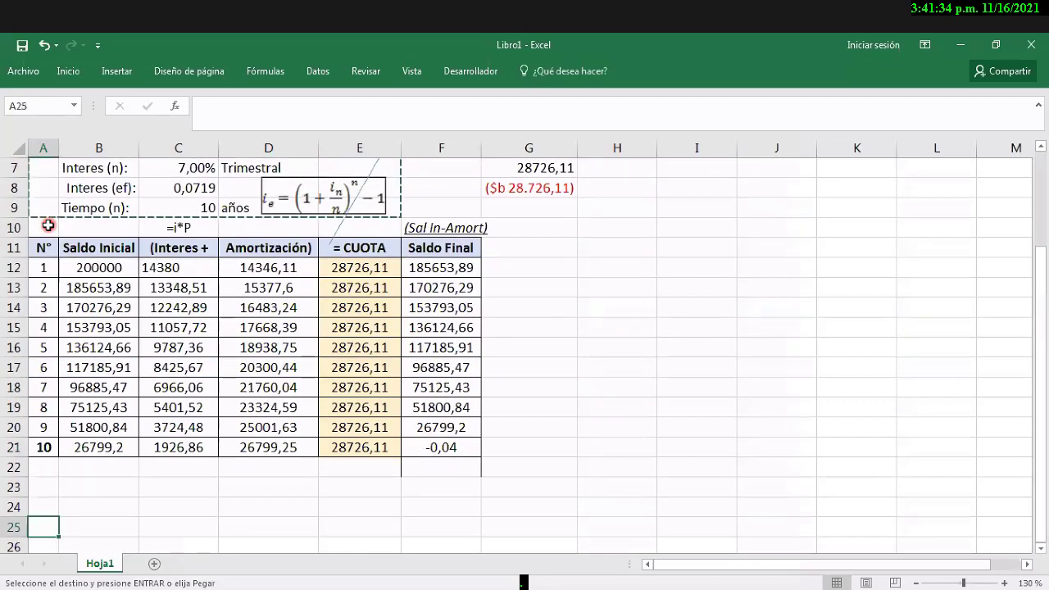
pyautogui.press('Down')
pyautogui.press('Up')
pyautogui.press('Up')
pyautogui.press('Up')
pyautogui.press('Down')
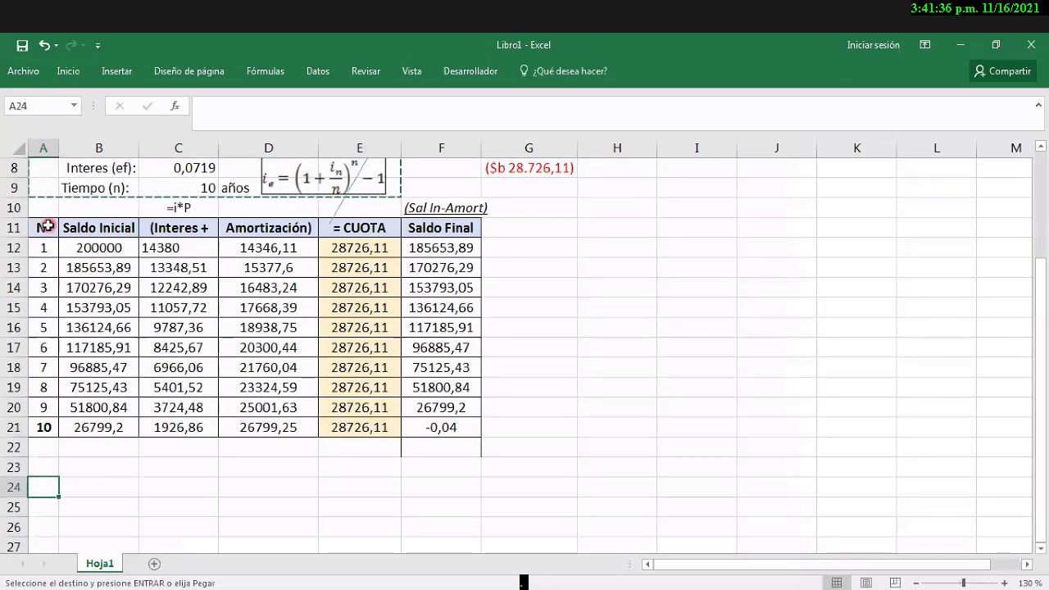
pyautogui.hotkey('ctrl', 'v')
# Step: Change the section letter in the copied heading in A24 from A to B
pyautogui.press('Down')
pyautogui.press('Up')
pyautogui.press('F2')
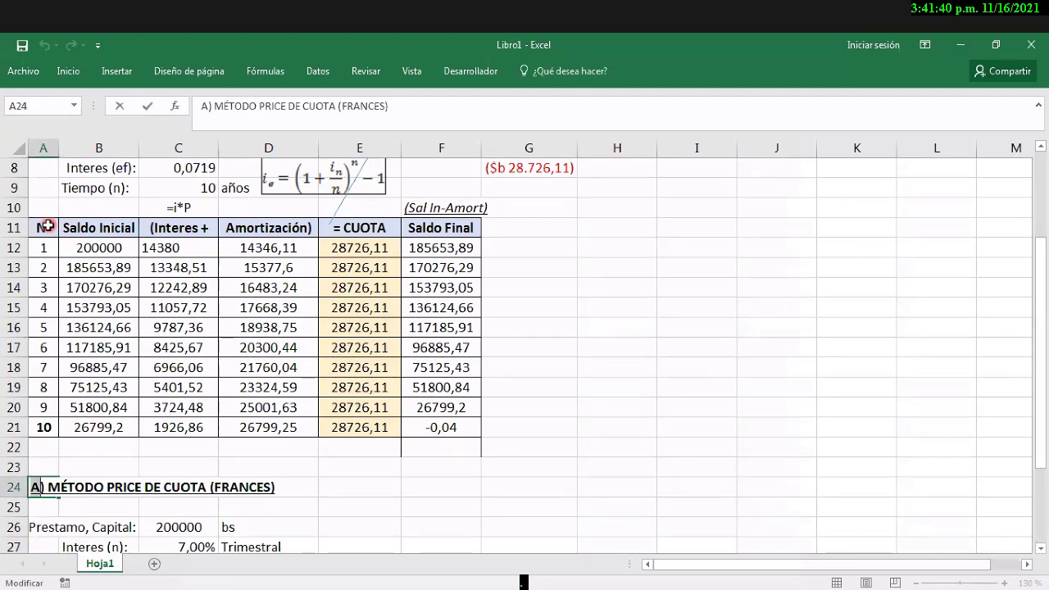
pyautogui.press('BackSpace')
pyautogui.write('B')
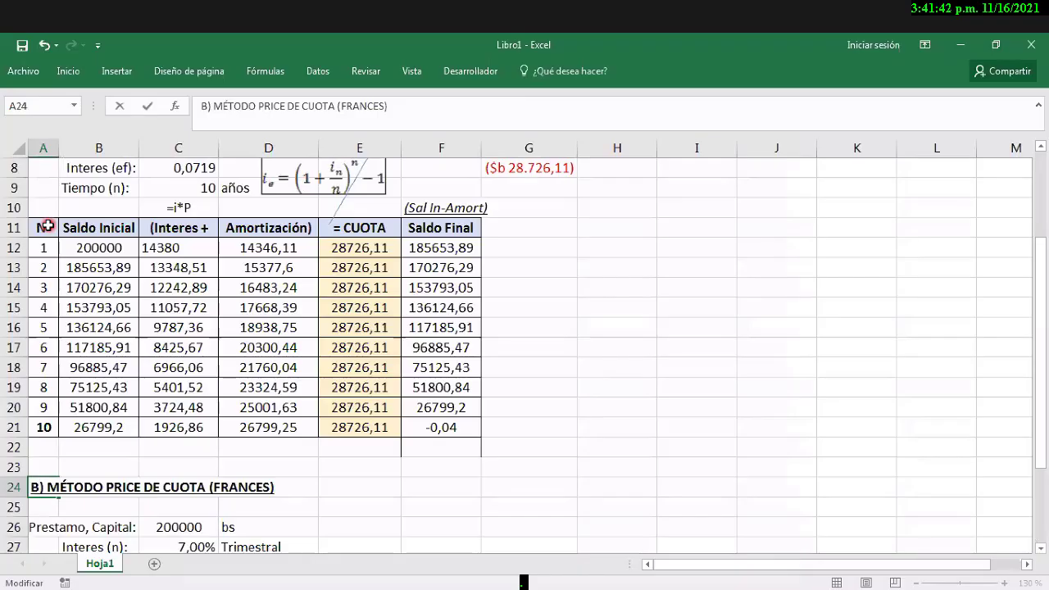
pyautogui.press('Return')
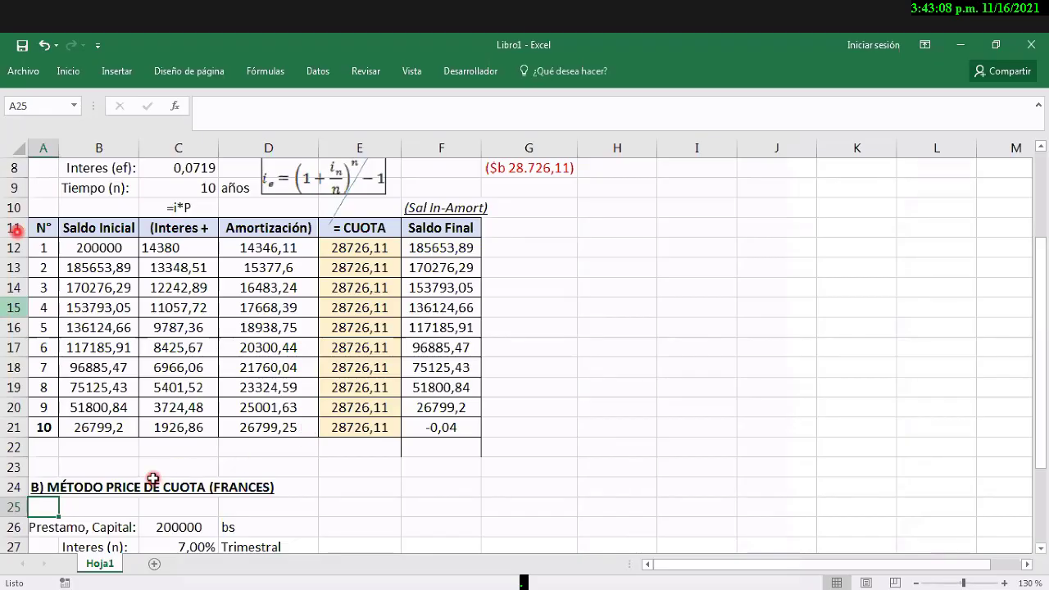
# Step: Replace FRANCES with ALEMAN inside the parentheses of the section B heading in A24
pyautogui.scroll(-1, 52, 428)
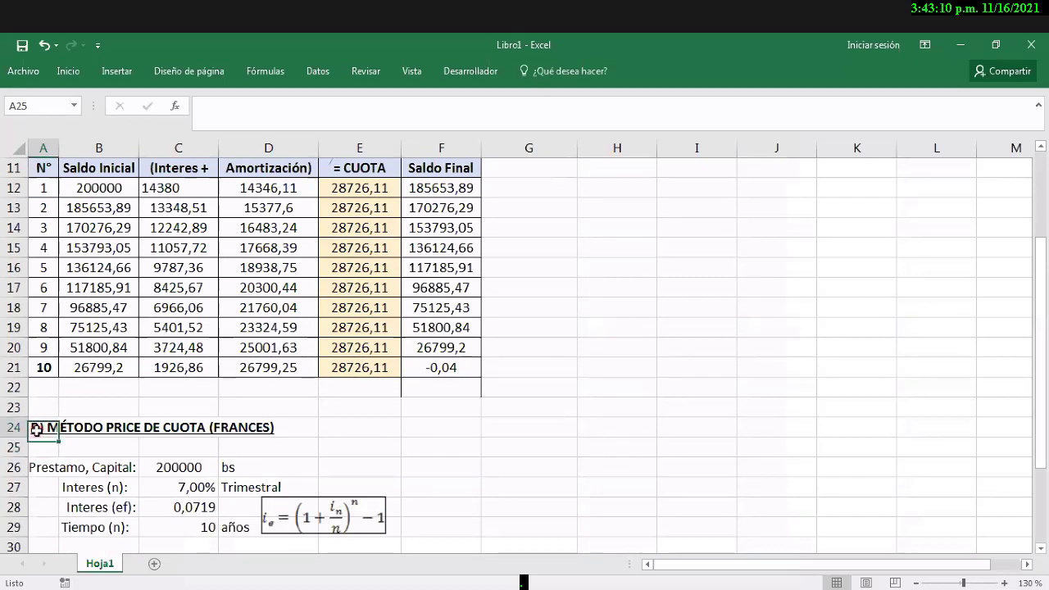
pyautogui.click(37, 427)
pyautogui.press('F2')
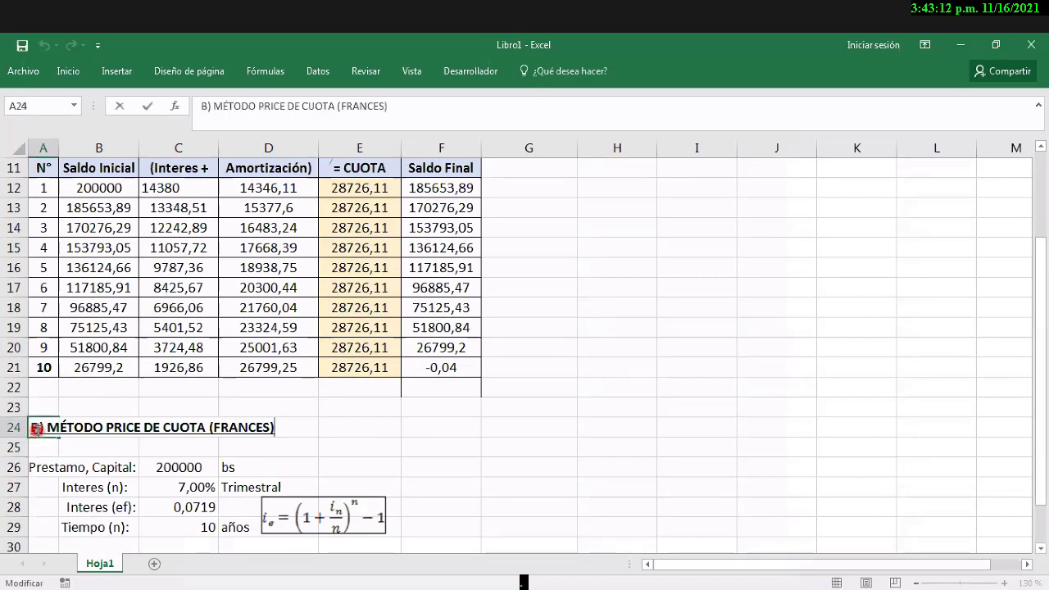
pyautogui.hotkey('shift', 'Left')
pyautogui.hotkey('shift', 'Left')
pyautogui.hotkey('shift', 'Left')
pyautogui.hotkey('shift', 'Left')
pyautogui.hotkey('shift', 'Left')
pyautogui.hotkey('shift', 'Left')
pyautogui.hotkey('shift', 'Left')
pyautogui.hotkey('shift', 'Left')
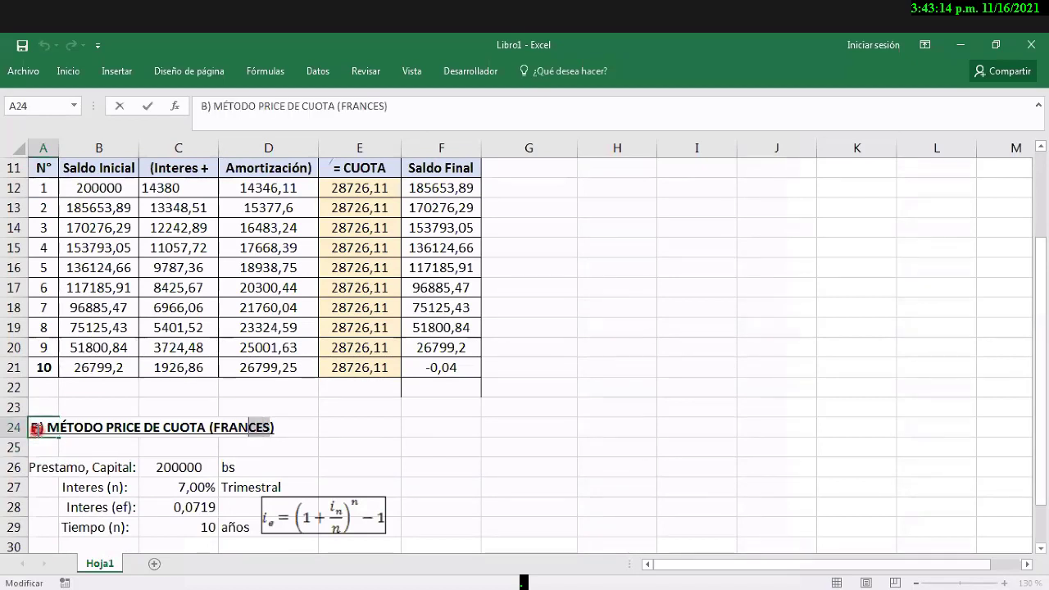
pyautogui.write('A)LEMAN')
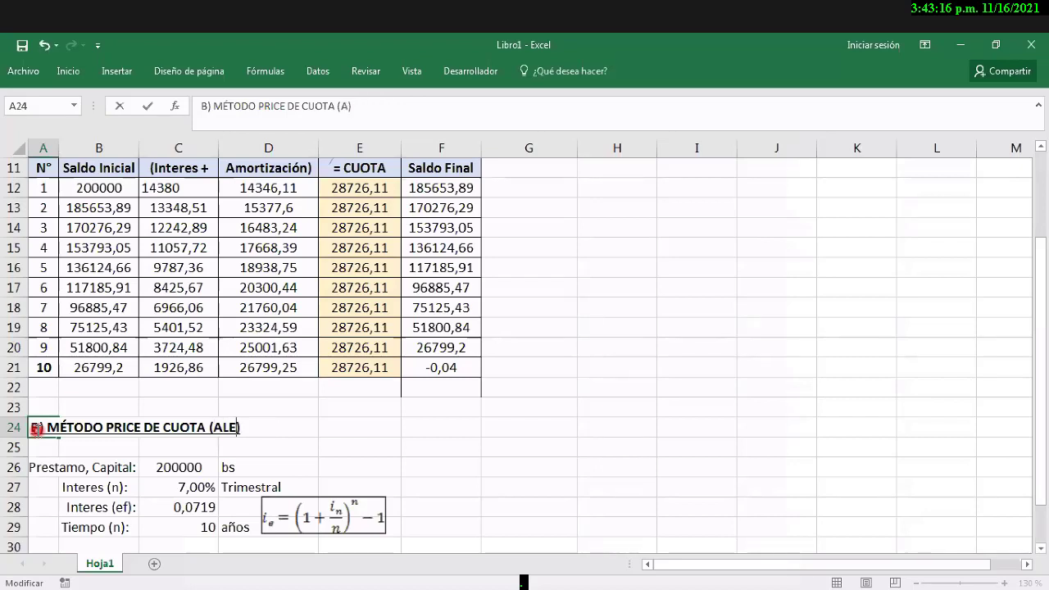
# Step: Replace "PRICE DE CUOTA" in the A24 heading so it reads "B) MÉTODO DE AMORTIZACIÓN CONSTANTE (ALEMAN)"
pyautogui.press('Left')
pyautogui.press('Left')
pyautogui.press('Left')
pyautogui.hotkey('shift', 'Left')
pyautogui.hotkey('shift', 'Left')
pyautogui.hotkey('shift', 'Left')
pyautogui.hotkey('shift', 'Left')
pyautogui.hotkey('shift', 'Left')
pyautogui.hotkey('shift', 'Left')
pyautogui.hotkey('shift', 'Left')
pyautogui.hotkey('shift', 'Left')
pyautogui.hotkey('shift', 'Left')
pyautogui.hotkey('shift', 'Left')
pyautogui.hotkey('shift', 'Left')
pyautogui.hotkey('shift', 'Left')
pyautogui.hotkey('shift', 'Left')
pyautogui.hotkey('shift', 'Left')
pyautogui.hotkey('shift', 'Left')
pyautogui.hotkey('shift', 'Left')
pyautogui.hotkey('shift', 'Left')
pyautogui.hotkey('shift', 'Left')
pyautogui.hotkey('shift', 'Left')
pyautogui.hotkey('shift', 'Left')
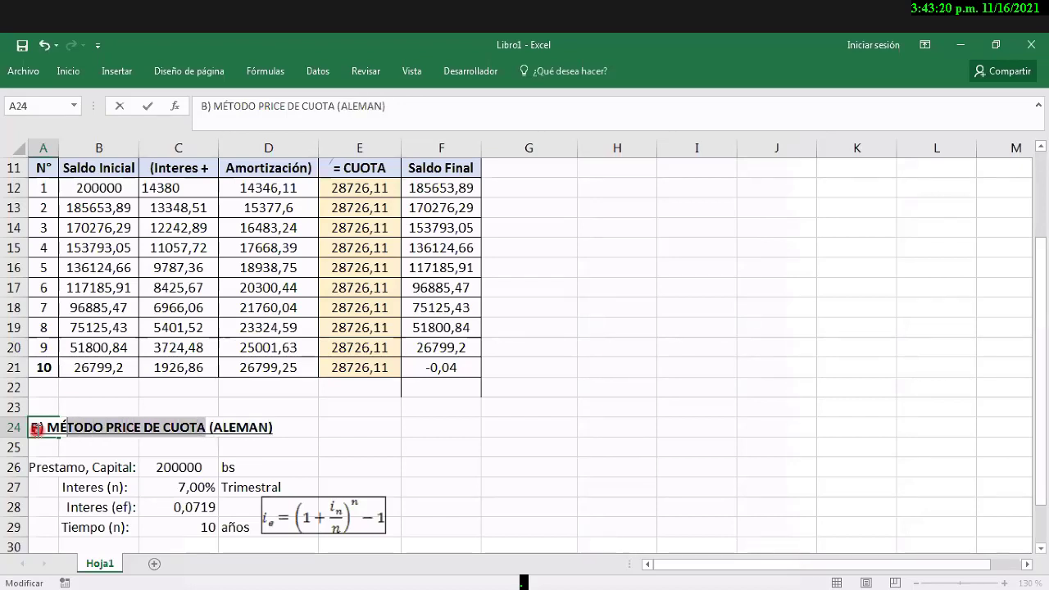
pyautogui.hotkey('shift', 'Left')
pyautogui.hotkey('shift', 'Left')
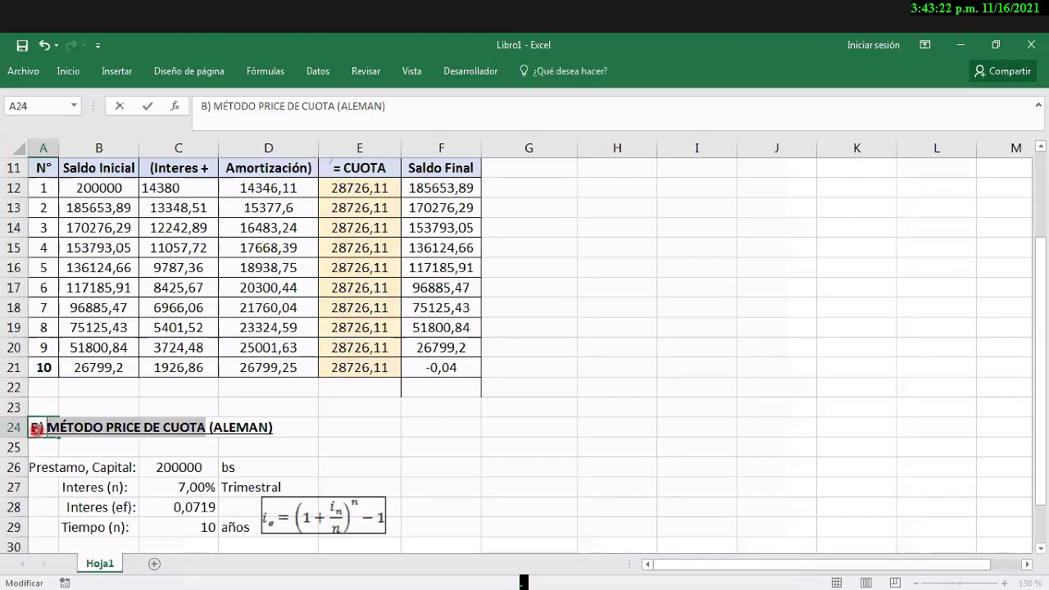
pyautogui.hotkey('shift', 'Right')
pyautogui.hotkey('shift', 'Right')
pyautogui.hotkey('shift', 'Right')
pyautogui.hotkey('shift', 'Right')
pyautogui.hotkey('shift', 'Right')
pyautogui.hotkey('shift', 'Right')
pyautogui.hotkey('shift', 'Right')
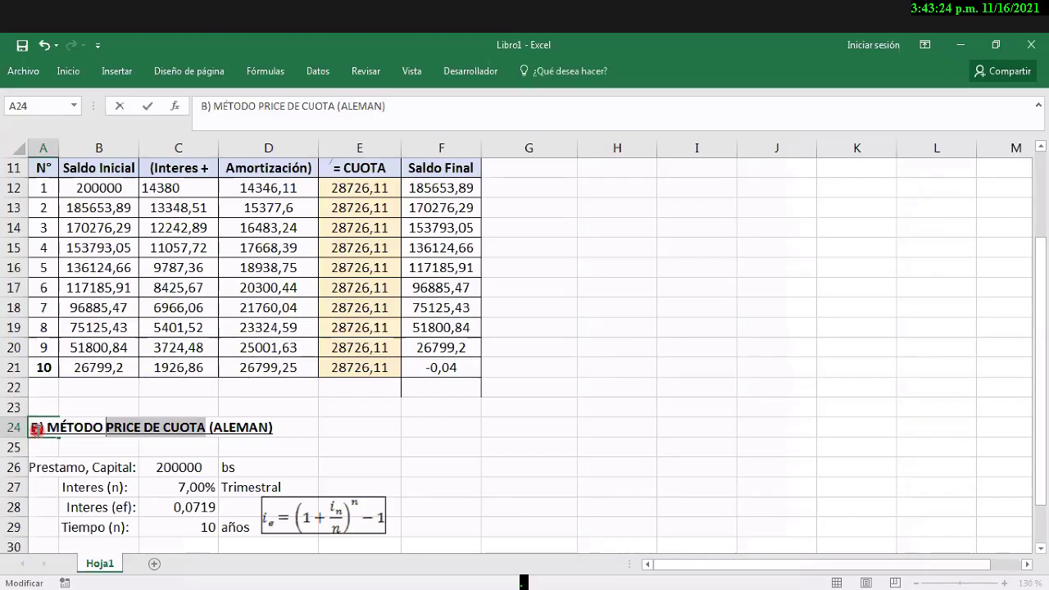
pyautogui.write('DE AMORTIZA')
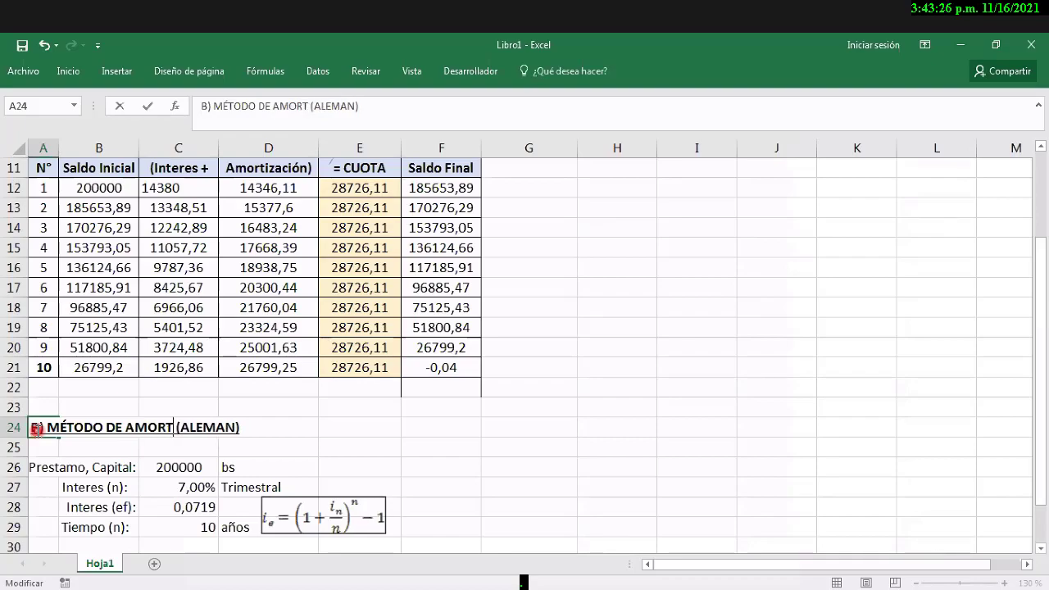
pyautogui.write('CIÓN C')
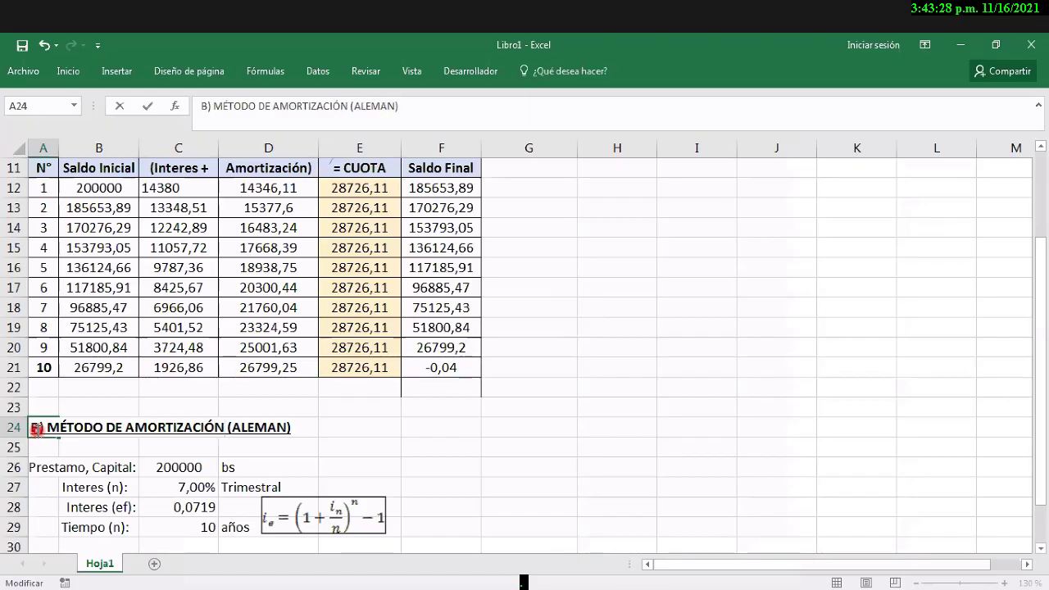
pyautogui.write('ON')
pyautogui.write('STANYTE')
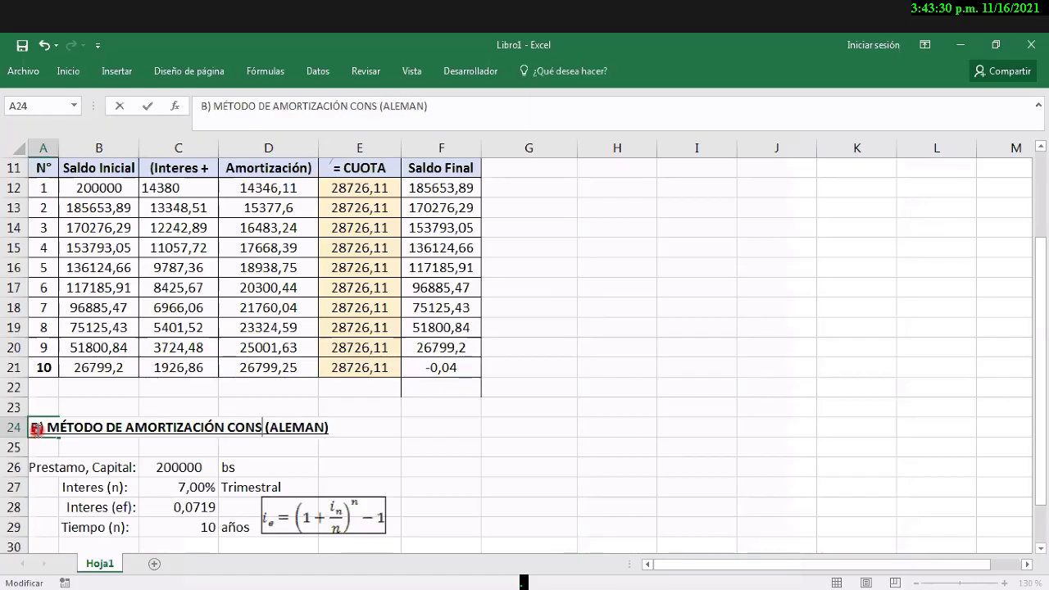
pyautogui.press('BackSpace')
pyautogui.press('BackSpace')
pyautogui.press('BackSpace')
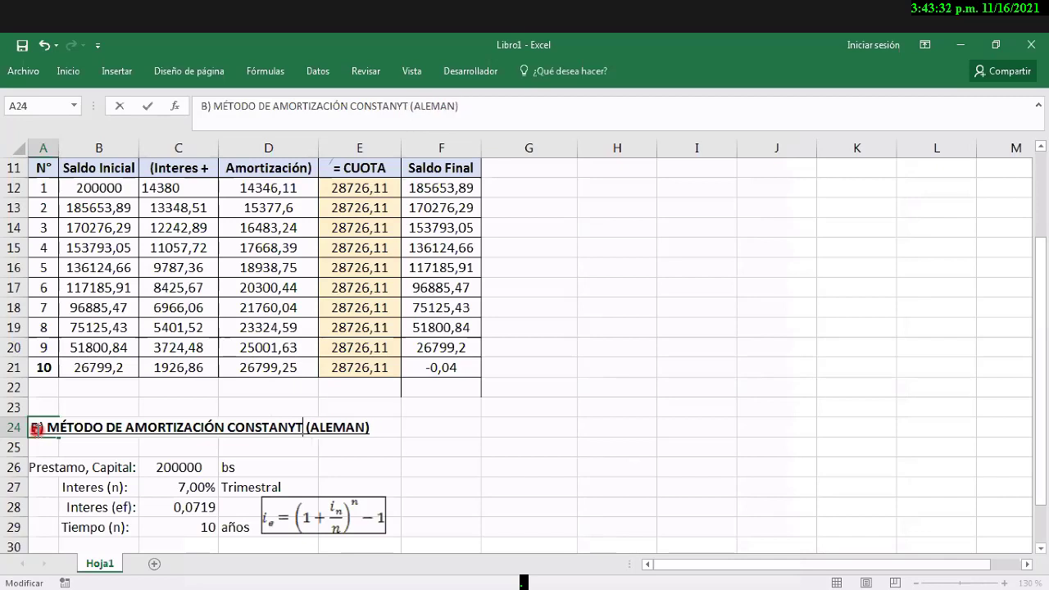
pyautogui.write('TE')
pyautogui.hotkey('ctrl', 'Return')
# Step: Review the copied loan data of section B: nominal interest in C27, effective interest in C28 and term in C29
pyautogui.press('Down')
pyautogui.press('Down')
pyautogui.press('Down')
pyautogui.press('Down')
pyautogui.press('Down')
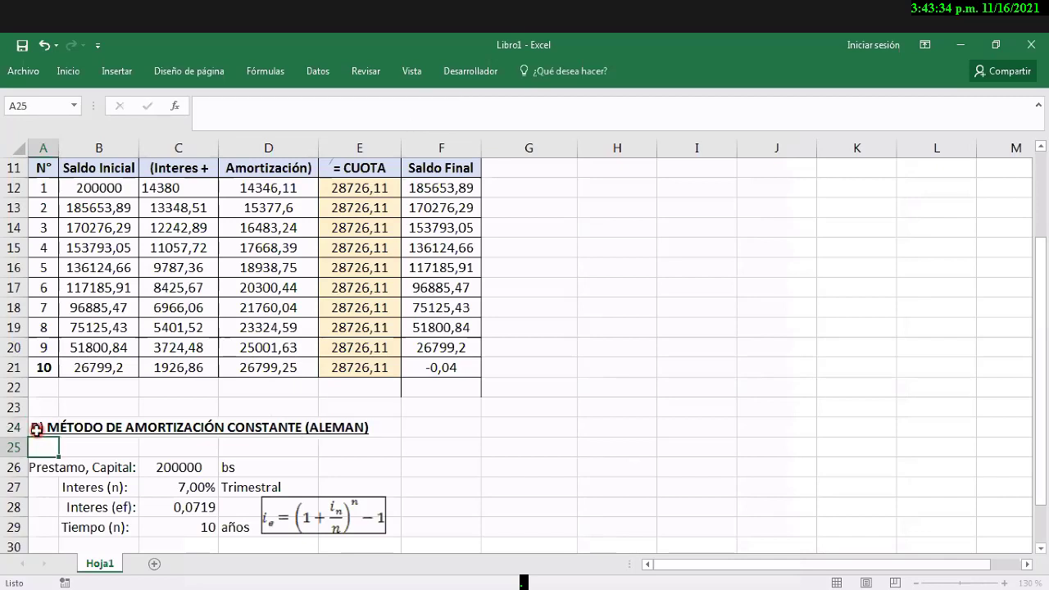
pyautogui.scroll(-1, 37, 428)
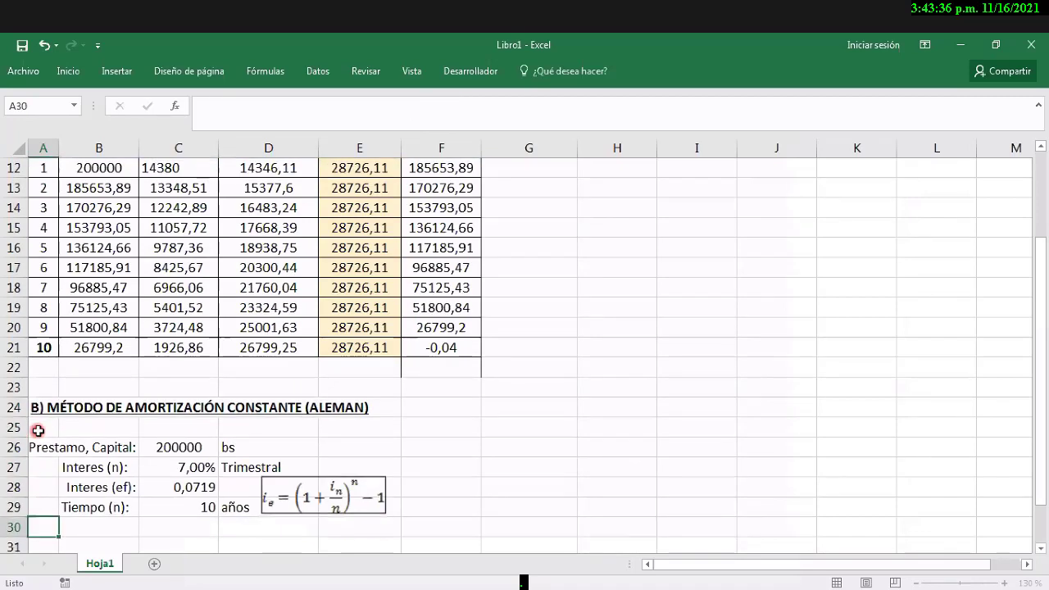
pyautogui.scroll(-2, 148, 440)
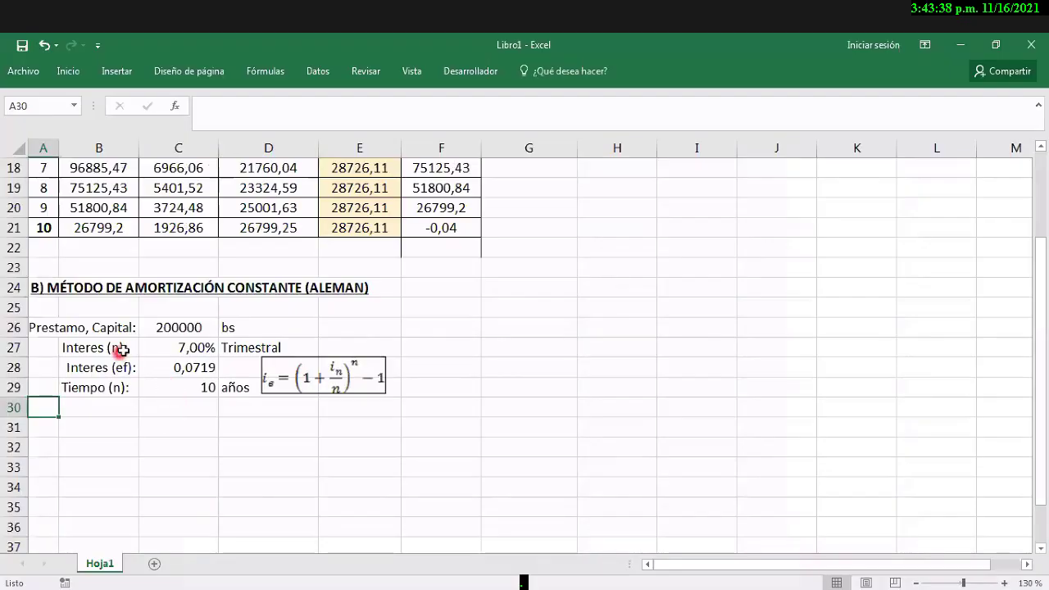
pyautogui.click(179, 350)
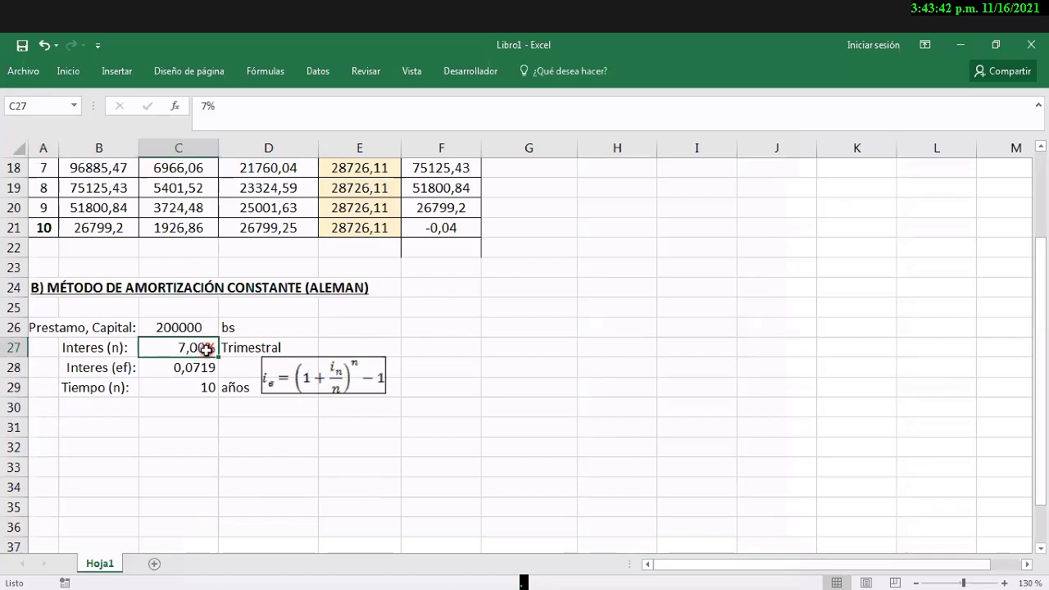
pyautogui.click(195, 369)
pyautogui.click(189, 386)
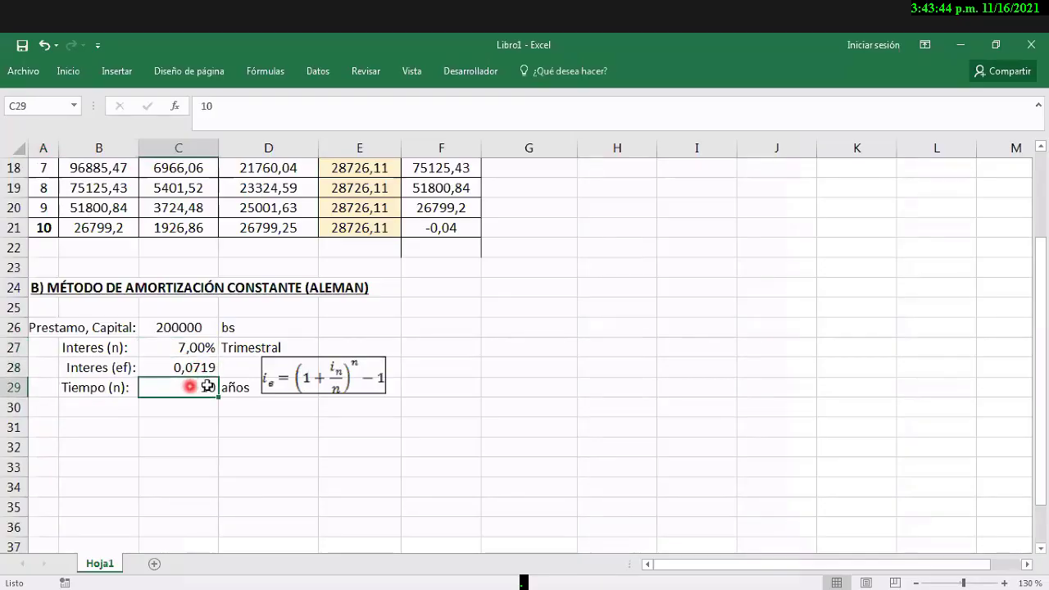
# Step: Shift the copied effective rate formula picture slightly up and right, beside the interest data in rows 27–28
pyautogui.moveTo(306, 376); pyautogui.dragTo(339, 362)
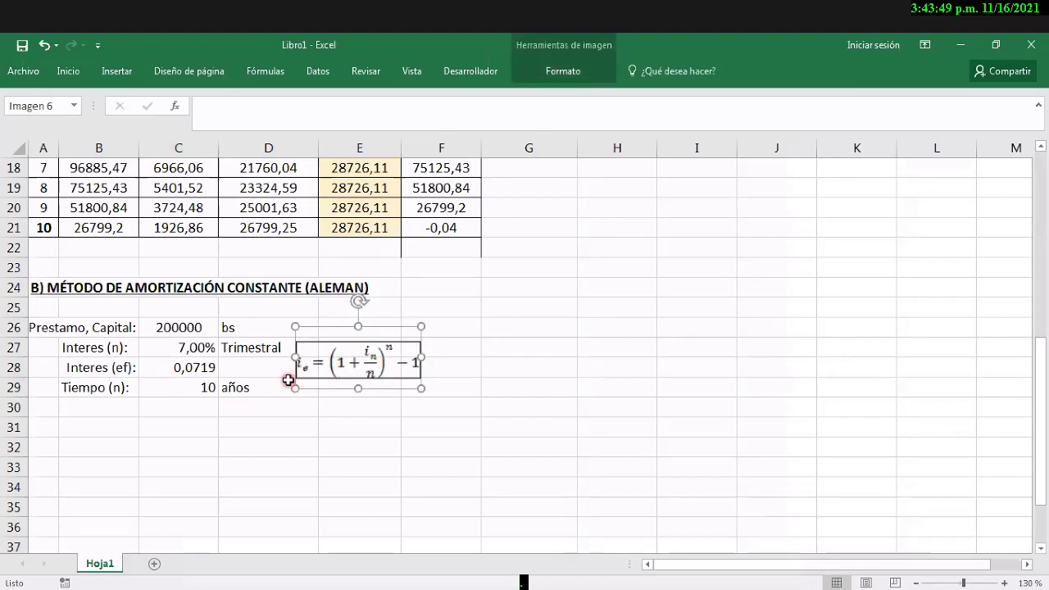
pyautogui.scroll(1, 134, 349)
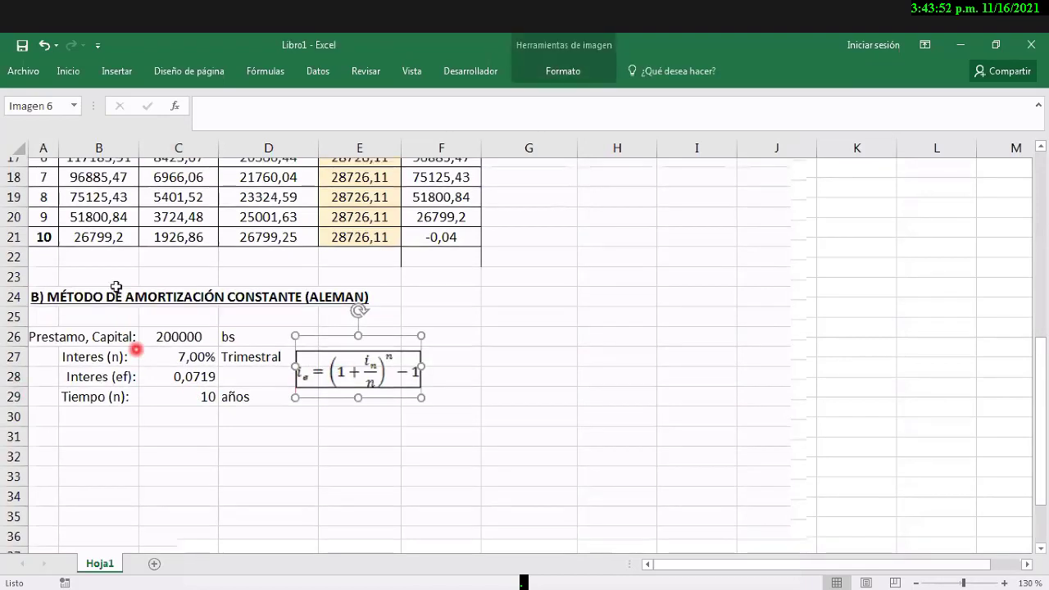
# Step: Copy the French-method amortization table (A11:F21) to A31, below the data of the German method section
pyautogui.scroll(6, 120, 292)
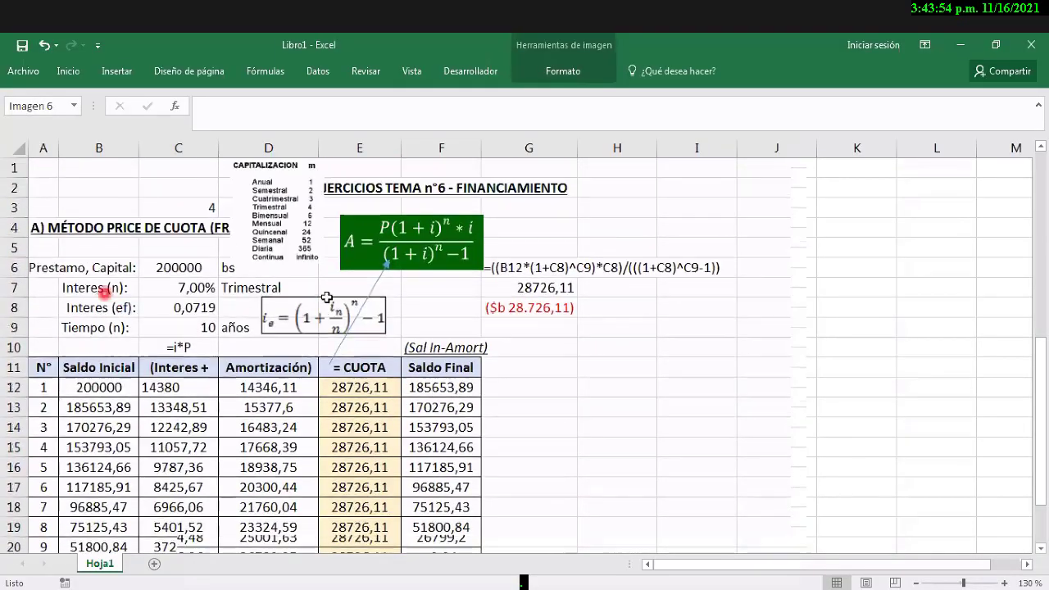
pyautogui.scroll(-2, 133, 274)
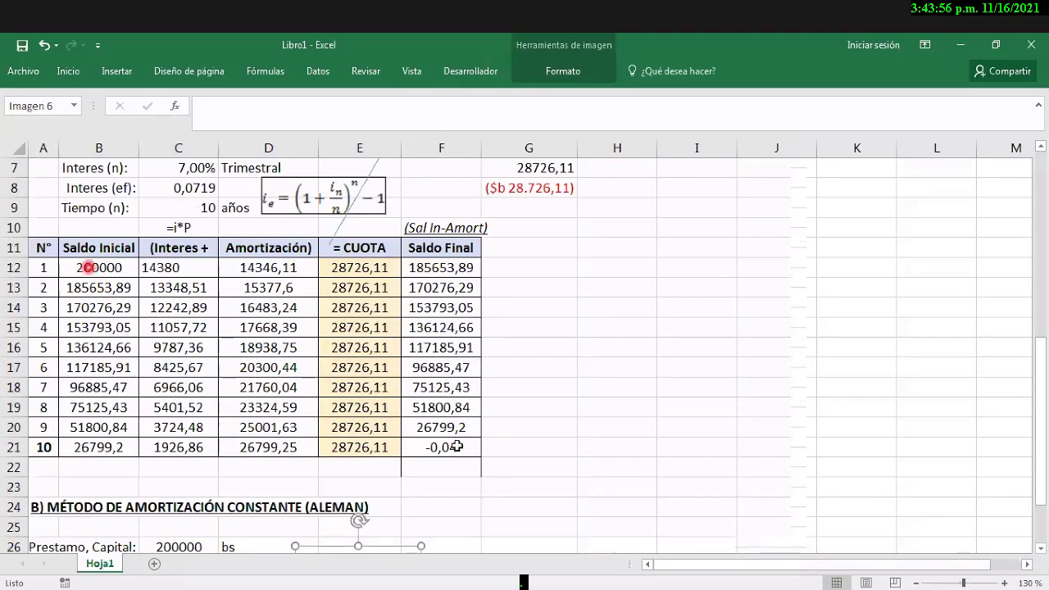
pyautogui.moveTo(44, 247); pyautogui.dragTo(443, 447)
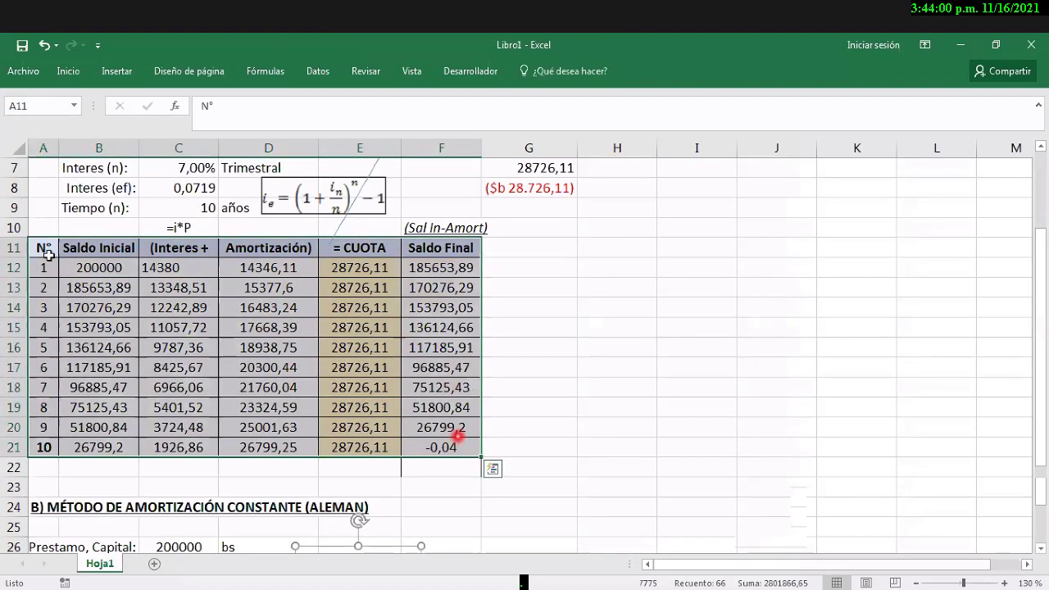
pyautogui.hotkey('ctrl', 'c')
pyautogui.scroll(-1, 45, 247)
pyautogui.scroll(-5, 45, 196)
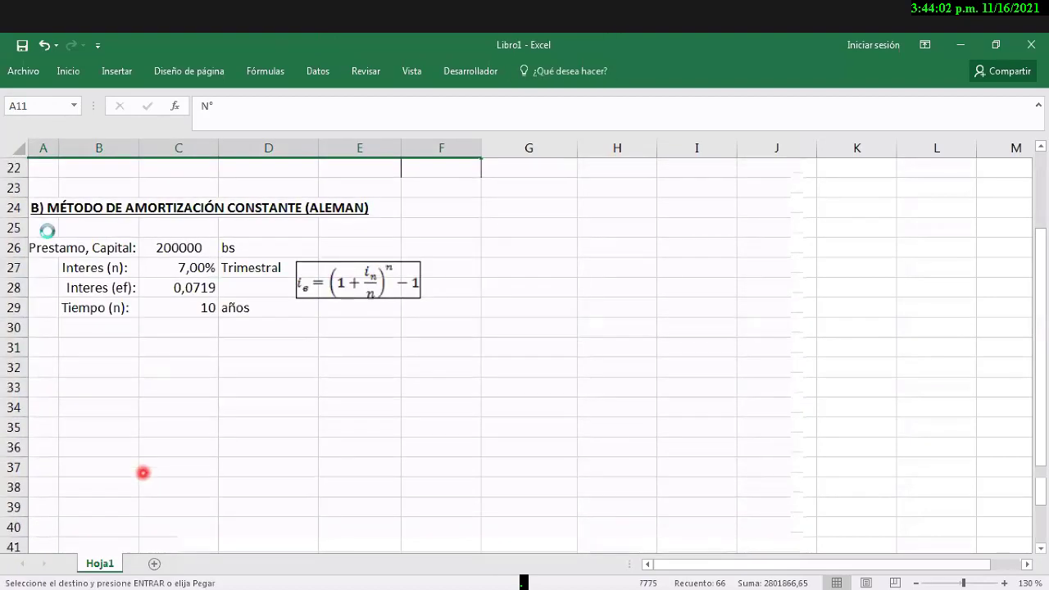
pyautogui.scroll(-4, 47, 230)
pyautogui.scroll(2, 119, 259)
pyautogui.click(44, 233)
pyautogui.hotkey('ctrl', 'v')
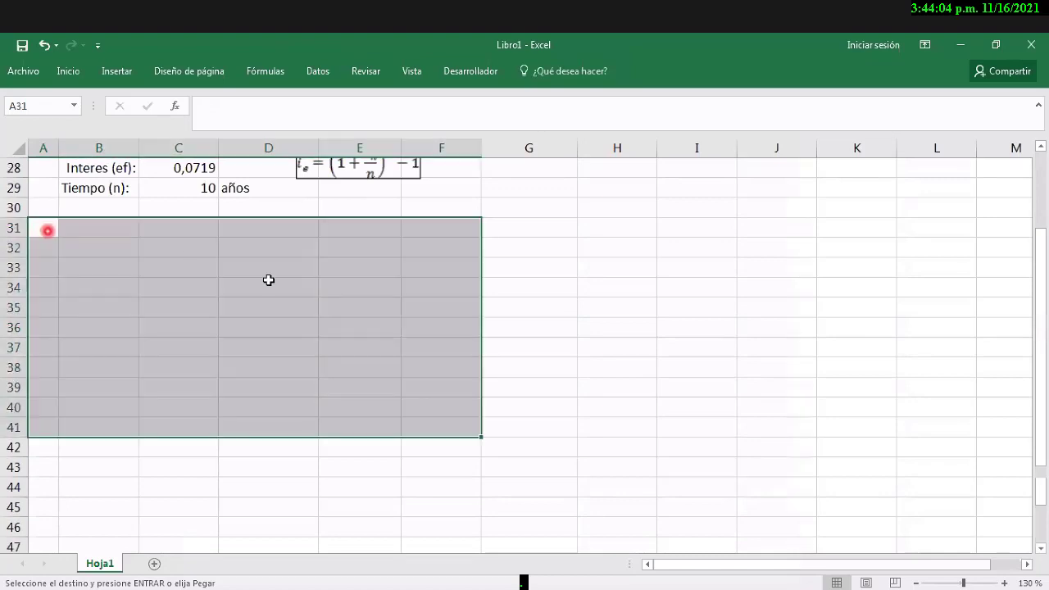
# Step: Clear the copied values in B32:F41, keeping the headers, period numbers and formatting
pyautogui.click(422, 422)
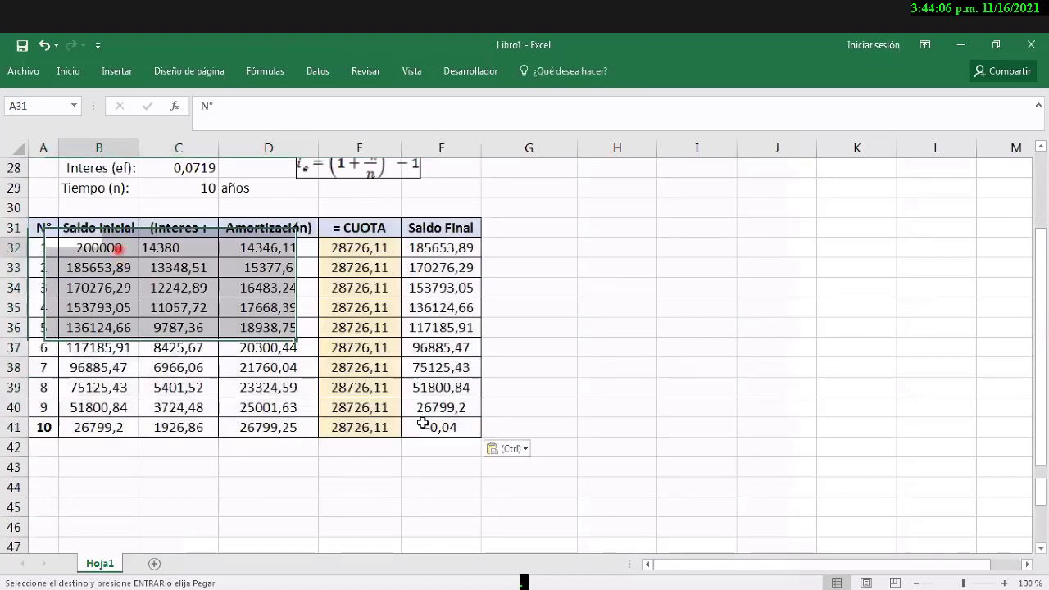
pyautogui.moveTo(118, 248); pyautogui.dragTo(423, 424)
pyautogui.press('Delete')
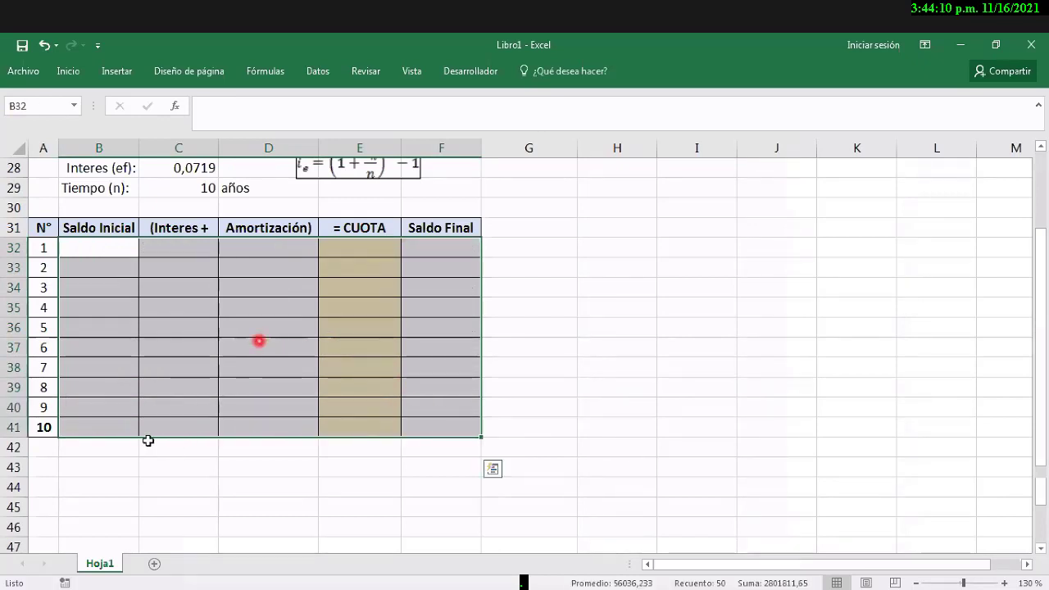
# Step: Move the effective-interest formula image of section B slightly upward, beside the loan capital and nominal interest rows
pyautogui.scroll(3, 247, 373)
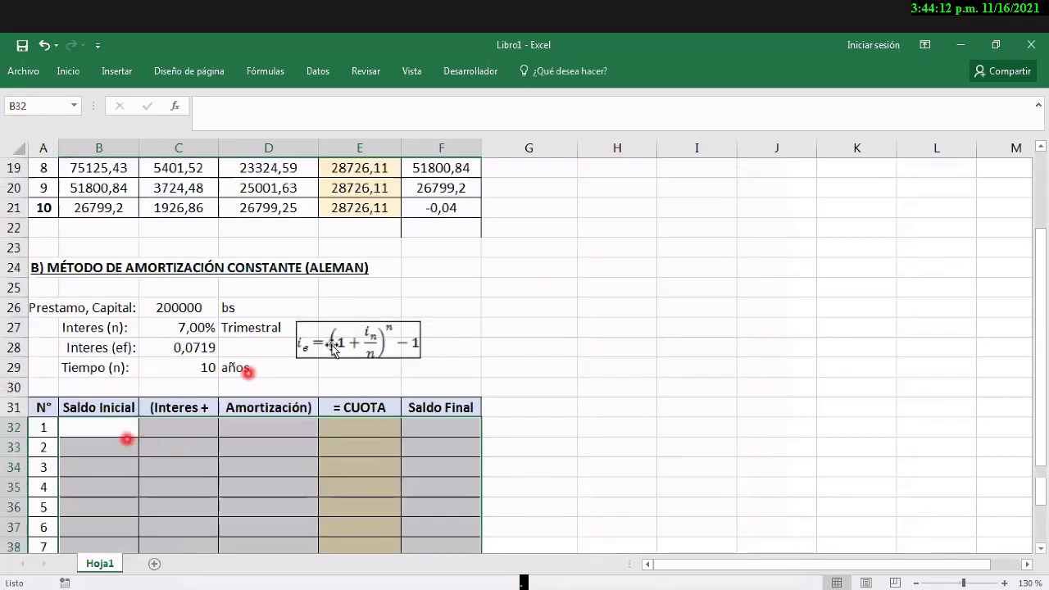
pyautogui.click(127, 428)
pyautogui.click(331, 342)
pyautogui.moveTo(332, 316); pyautogui.dragTo(331, 288)
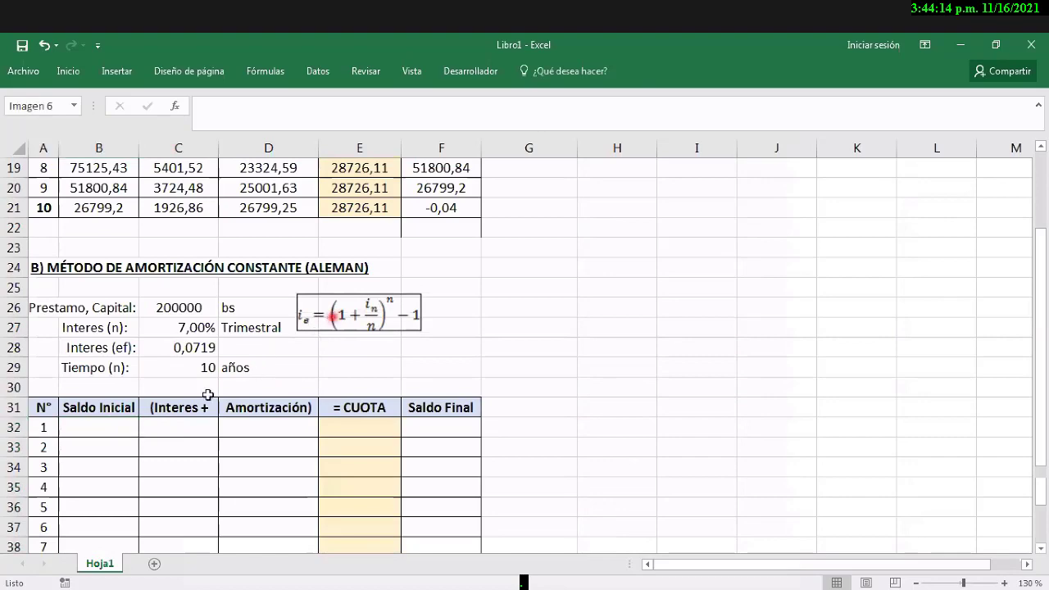
# Step: Copy the shaded empty cells E32:E41 onto the Amortización column, D32:D41
pyautogui.click(398, 420)
pyautogui.moveTo(361, 433); pyautogui.dragTo(381, 483)
pyautogui.hotkey('ctrl', 'c')
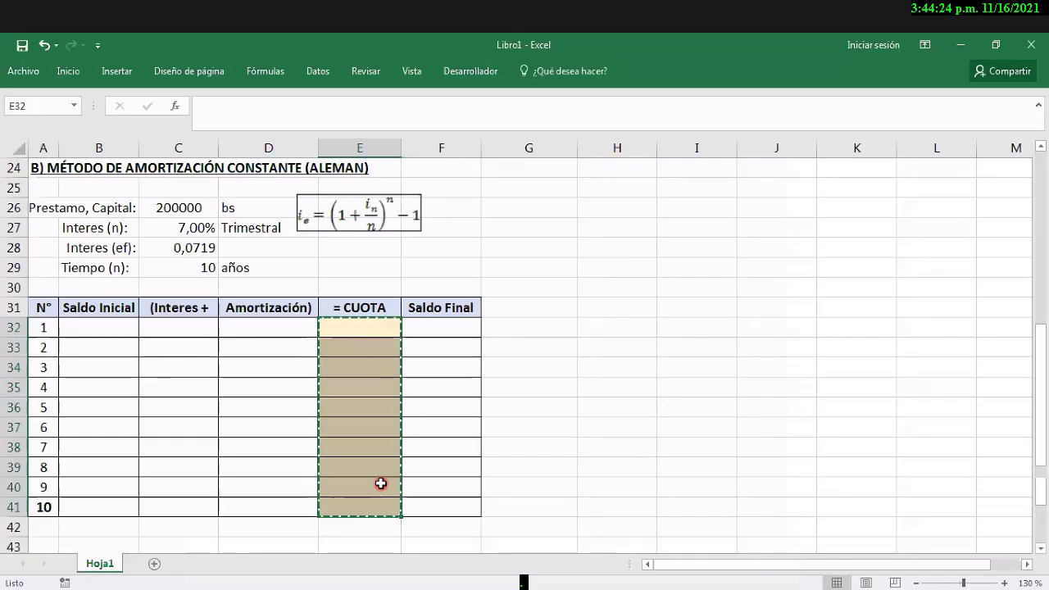
pyautogui.press('Left')
pyautogui.hotkey('ctrl', 'v')
# Step: Remove the shading from the Cuota column by copying the unshaded cells F32:F41 onto E32:E41
pyautogui.press('Right')
pyautogui.press('Right')
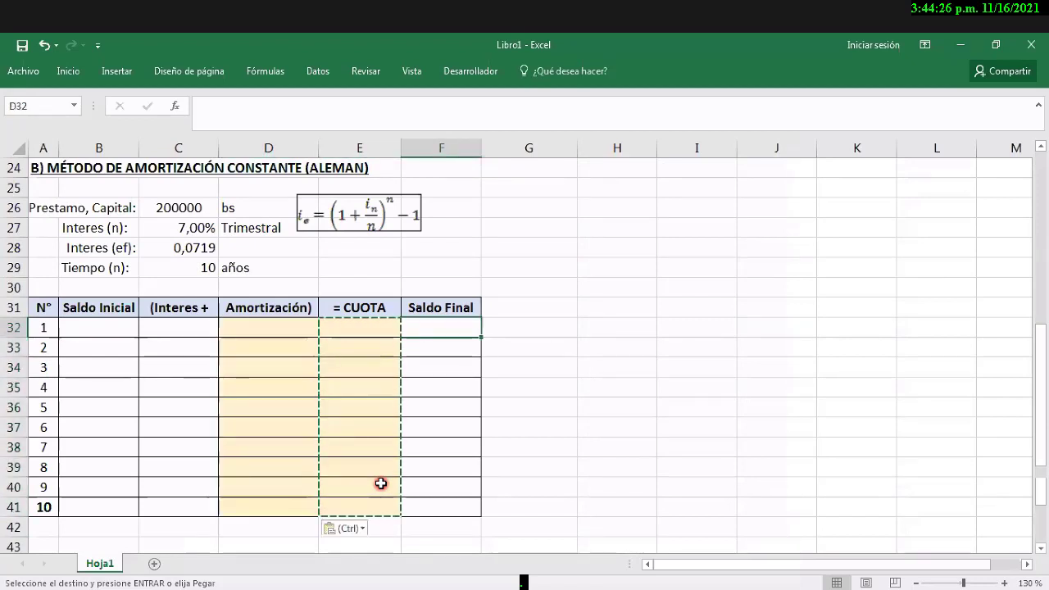
pyautogui.hotkey('shift', 'Down')
pyautogui.hotkey('shift', 'Down')
pyautogui.hotkey('shift', 'Down')
pyautogui.hotkey('shift', 'Down')
pyautogui.hotkey('shift', 'Down')
pyautogui.hotkey('shift', 'Down')
pyautogui.hotkey('shift', 'Down')
pyautogui.hotkey('shift', 'Down')
pyautogui.hotkey('shift', 'Down')
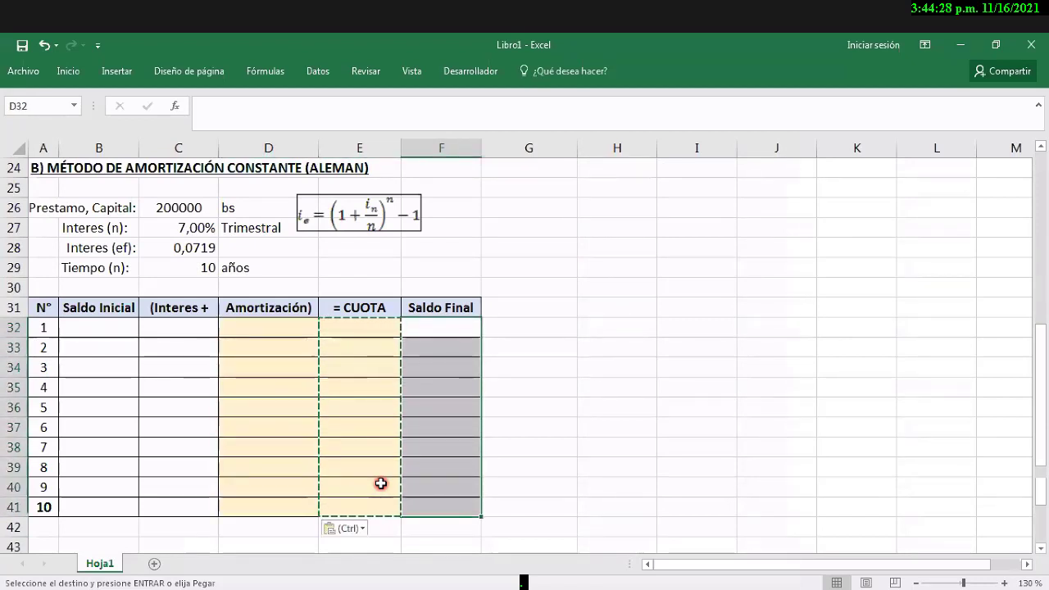
pyautogui.hotkey('ctrl', 'c')
pyautogui.press('Up')
pyautogui.press('Left')
pyautogui.press('Down')
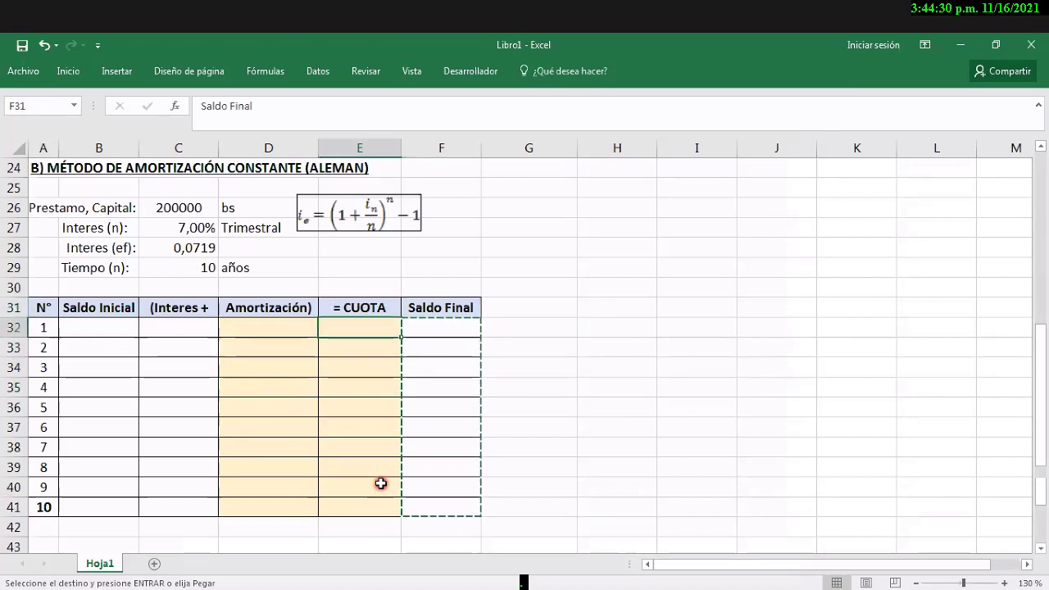
pyautogui.hotkey('ctrl', 'v')
# Step: Change the header in E31 to "= Cuota", keeping its leading apostrophe
pyautogui.press('Up')
pyautogui.press('F2')
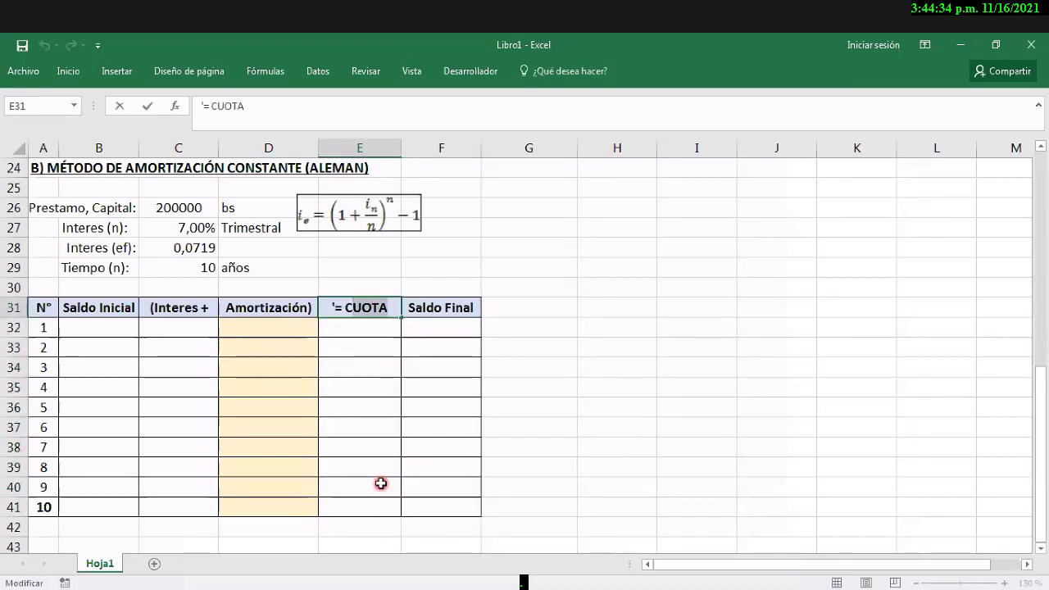
pyautogui.press('BackSpace')
pyautogui.press('BackSpace')
pyautogui.press('BackSpace')
pyautogui.press('BackSpace')
pyautogui.write('u')
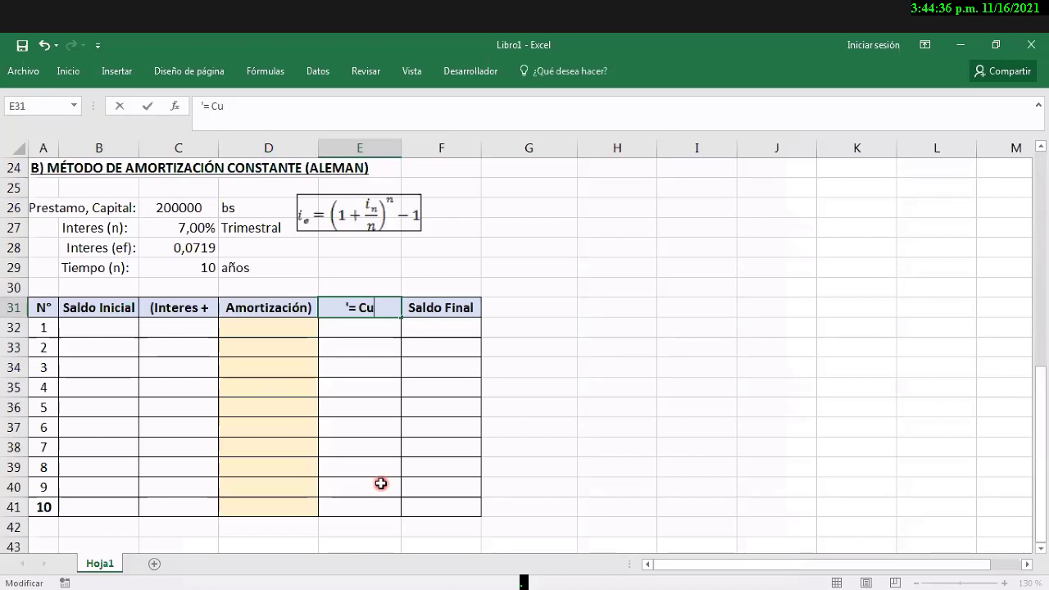
pyautogui.write('ota')
pyautogui.hotkey('shift', 'Tab')
# Step: Rewrite the header in D31 as "AMORTIZACÍON)" in capitals and autofit the width of column D
pyautogui.press('F2')
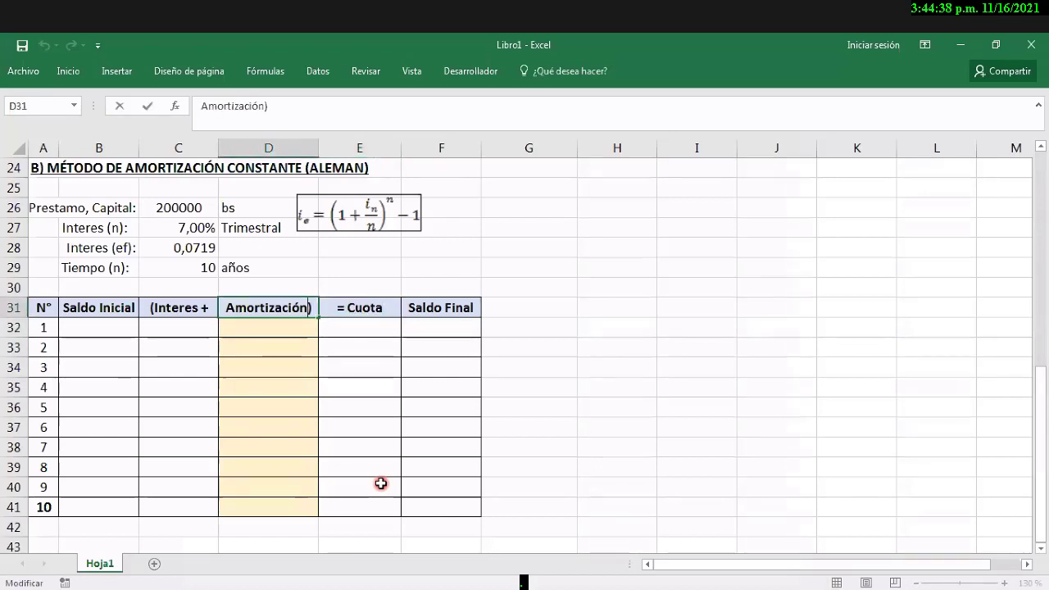
pyautogui.hotkey('shift', 'Left')
pyautogui.hotkey('shift', 'Left')
pyautogui.hotkey('shift', 'Left')
pyautogui.hotkey('shift', 'Left')
pyautogui.hotkey('shift', 'Left')
pyautogui.hotkey('shift', 'Left')
pyautogui.hotkey('shift', 'Left')
pyautogui.hotkey('shift', 'Left')
pyautogui.hotkey('shift', 'Left')
pyautogui.hotkey('shift', 'Left')
pyautogui.hotkey('shift', 'Left')
pyautogui.hotkey('shift', 'Left')
pyautogui.hotkey('shift', 'Left')
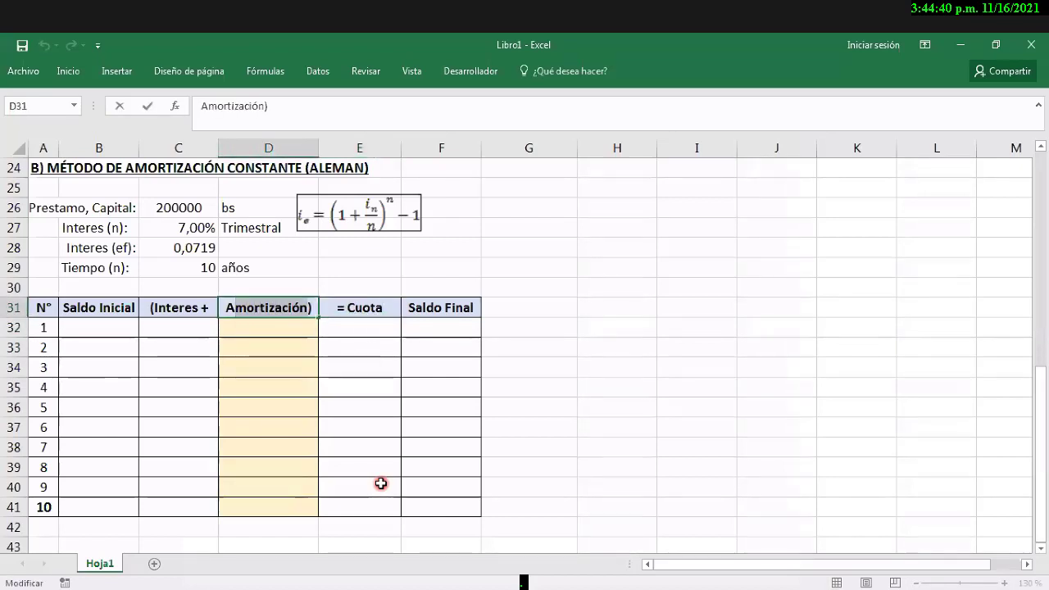
pyautogui.write('AMORTI')
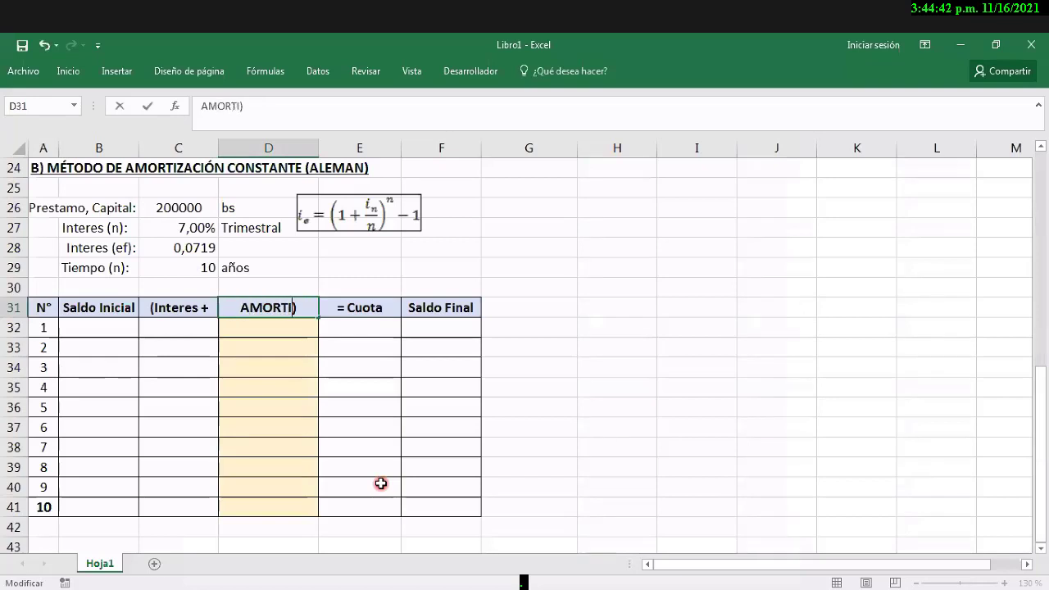
pyautogui.write('ZACIÓ')
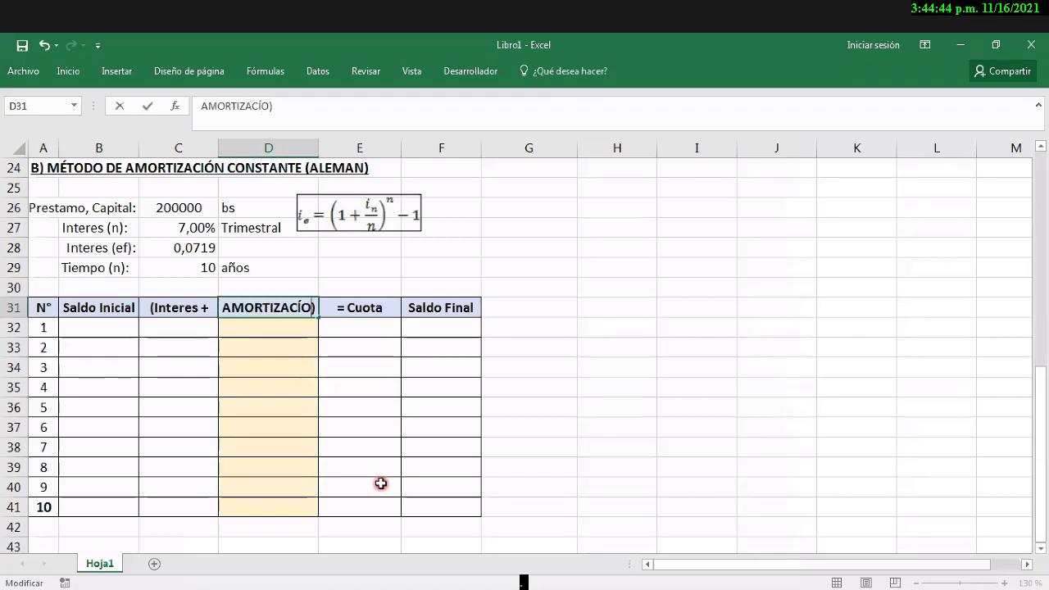
pyautogui.write('N')
pyautogui.press('Return')
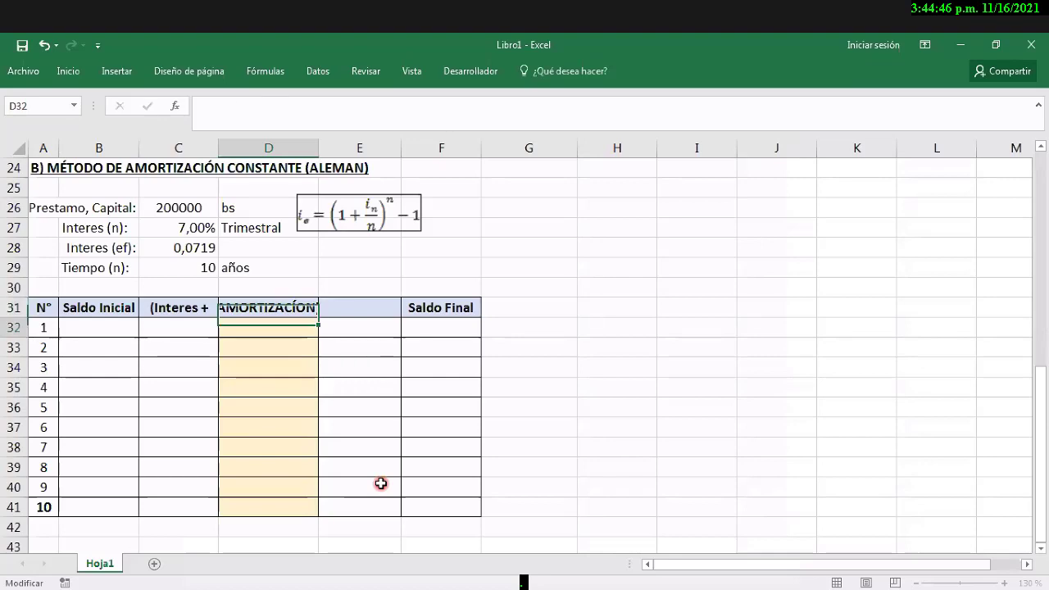
pyautogui.press('Up')
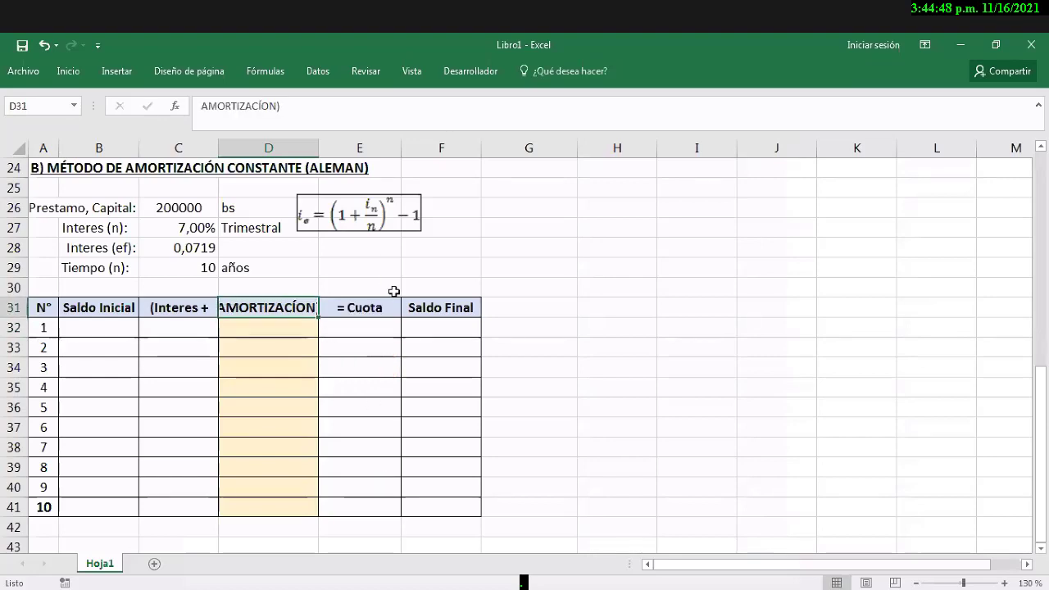
pyautogui.doubleClick(319, 148)
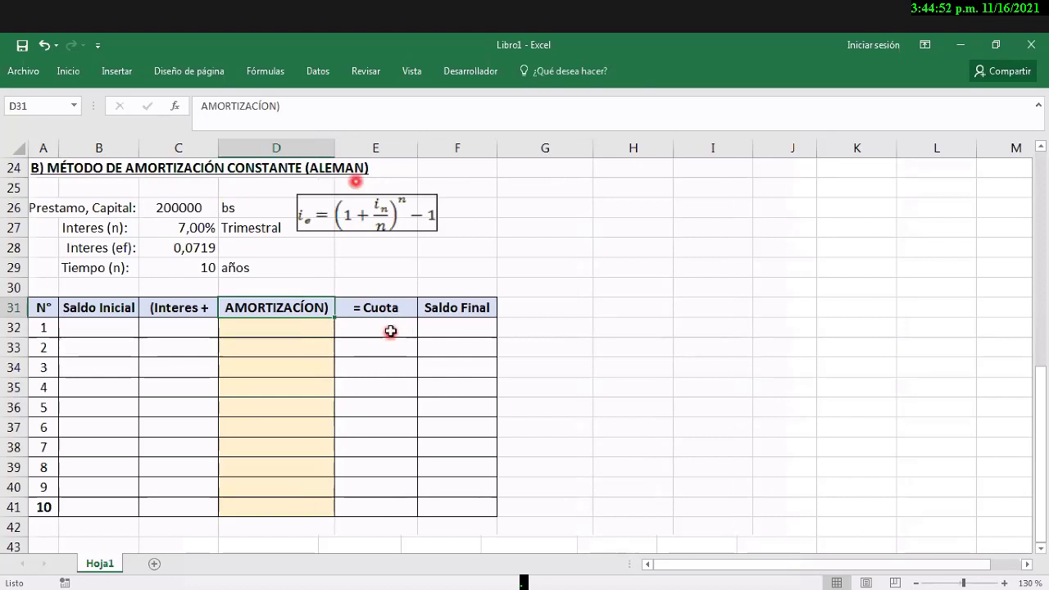
# Step: Fill the amortization cells D32:D41 with a light green from the standard colours
pyautogui.click(375, 325)
pyautogui.moveTo(274, 326); pyautogui.dragTo(266, 501)
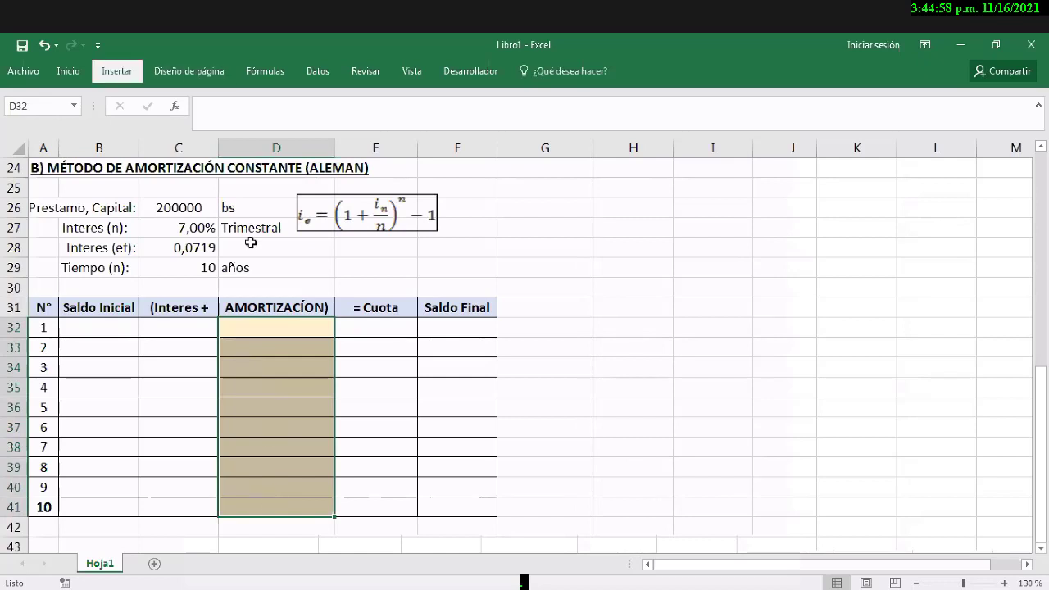
pyautogui.click(116, 71)
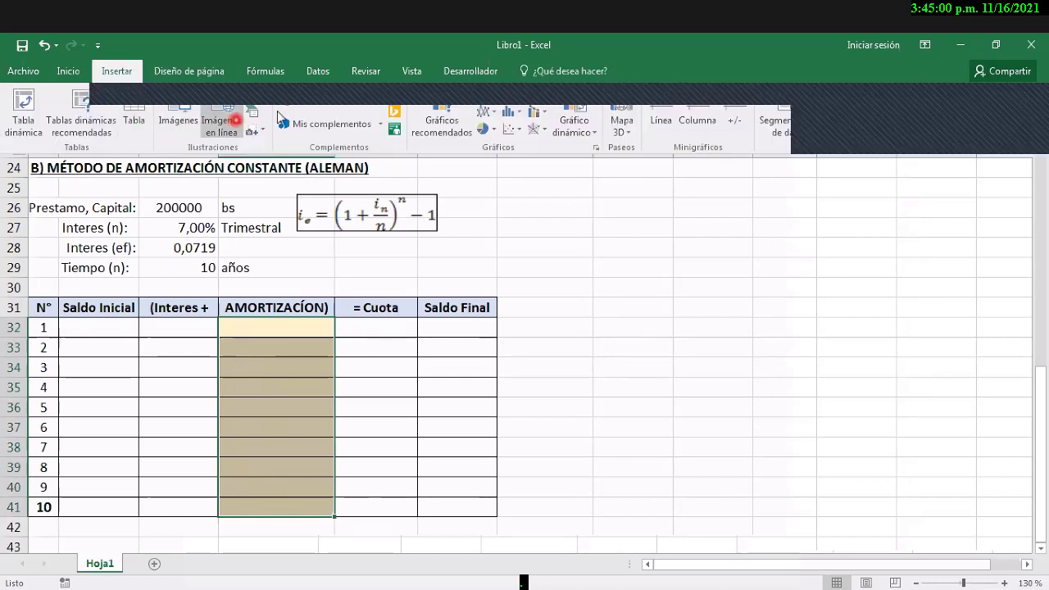
pyautogui.click(80, 72)
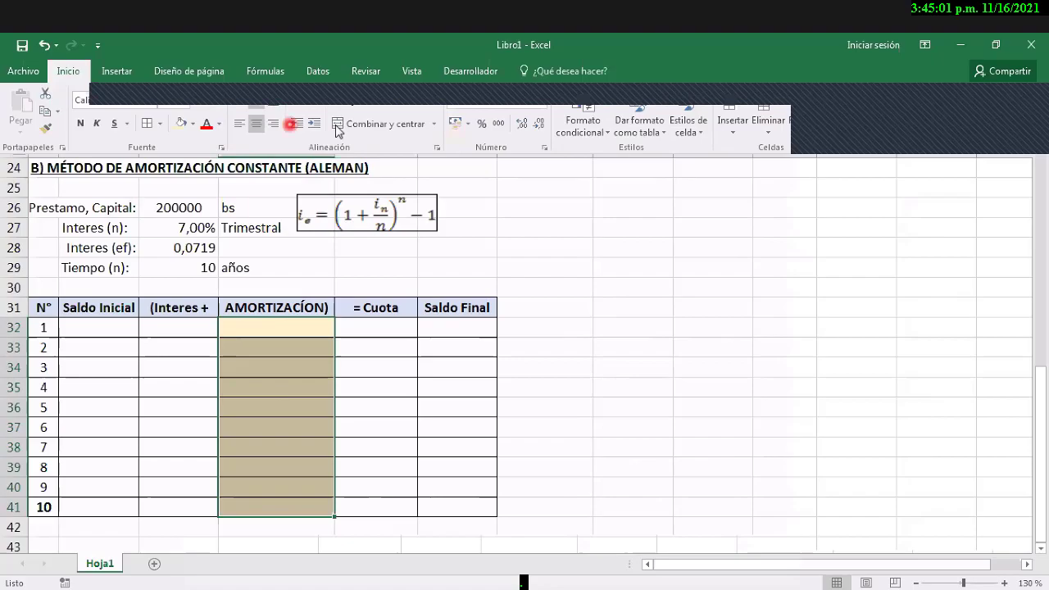
pyautogui.click(194, 124)
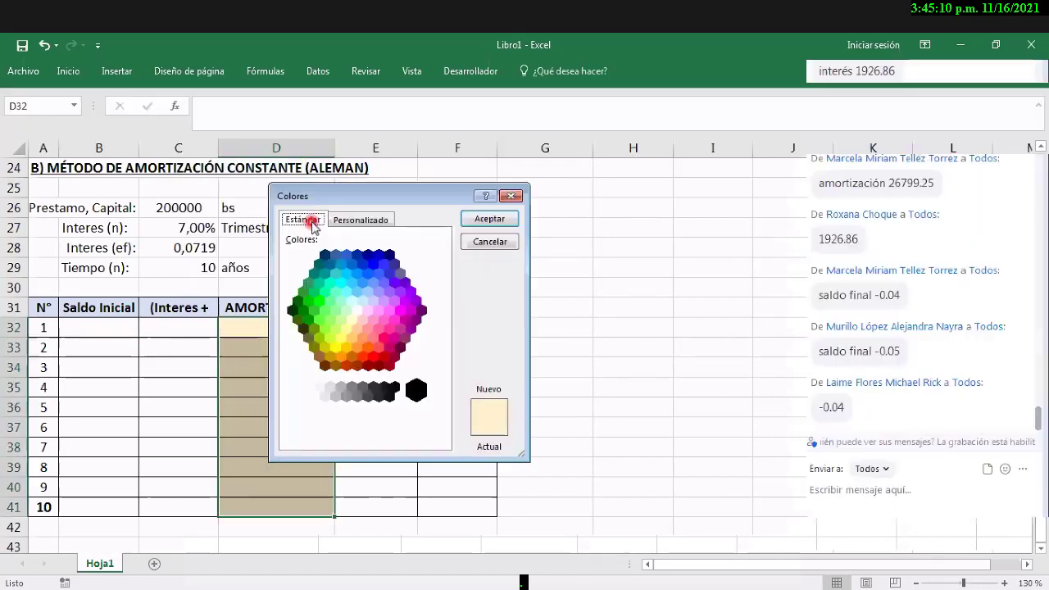
pyautogui.click(335, 309)
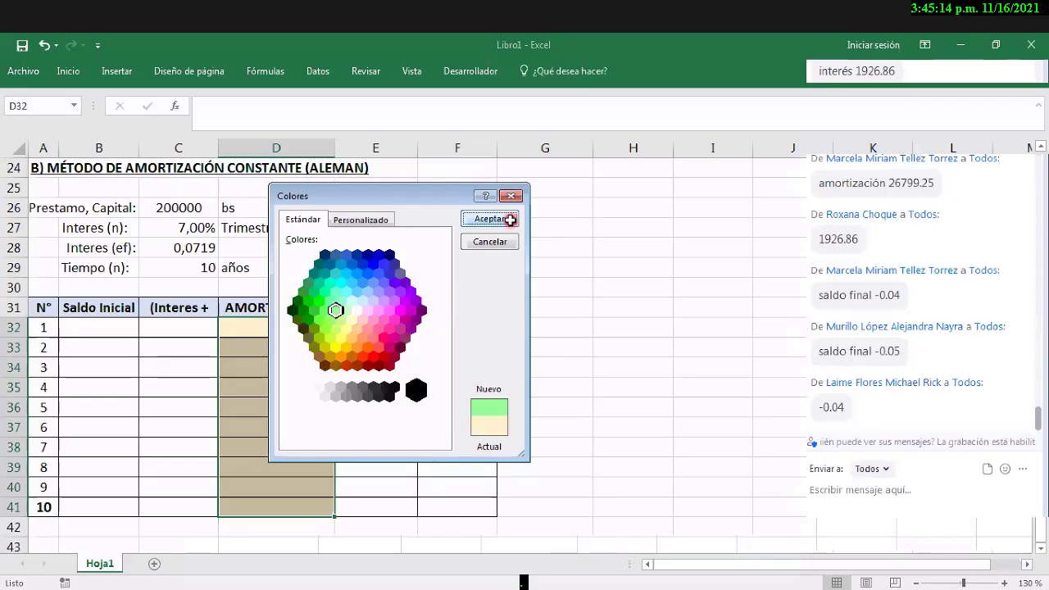
pyautogui.click(508, 218)
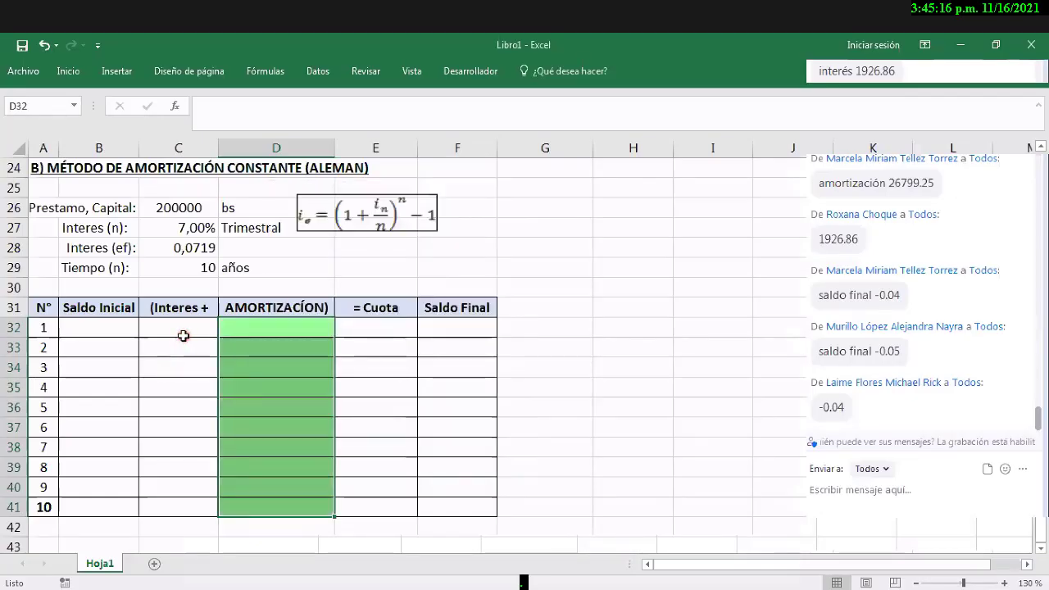
# Step: Link the first period's Saldo Inicial in B32 to the loan capital with =C26
pyautogui.click(180, 335)
pyautogui.click(117, 330)
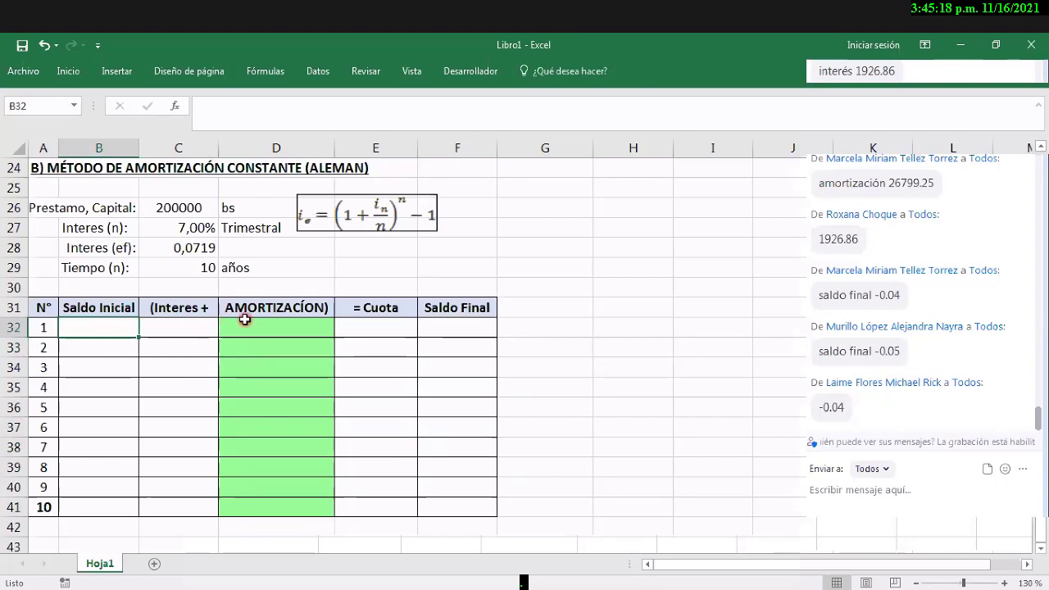
pyautogui.write('=')
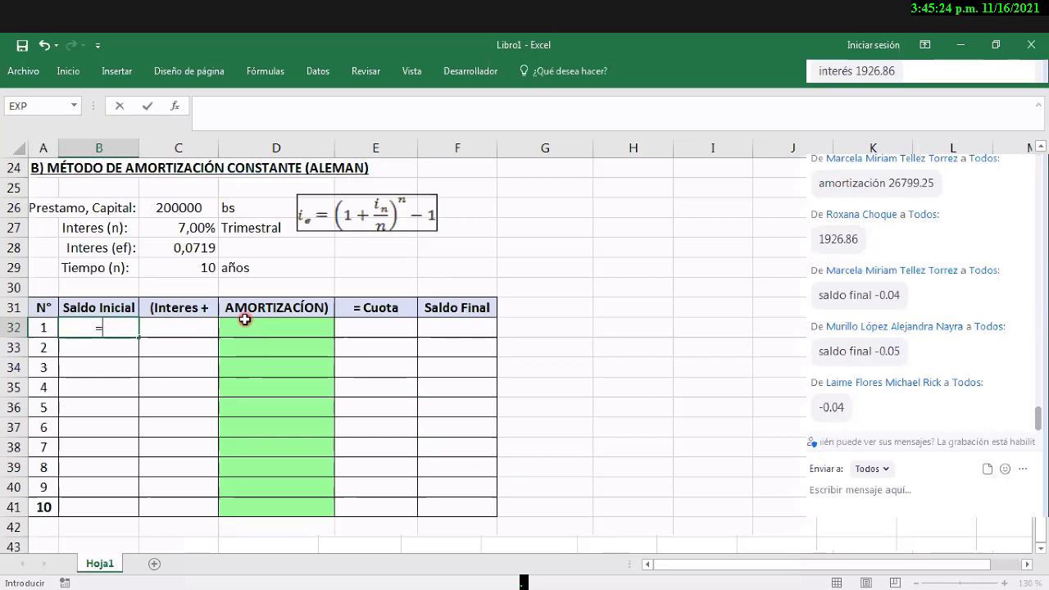
pyautogui.click(194, 205)
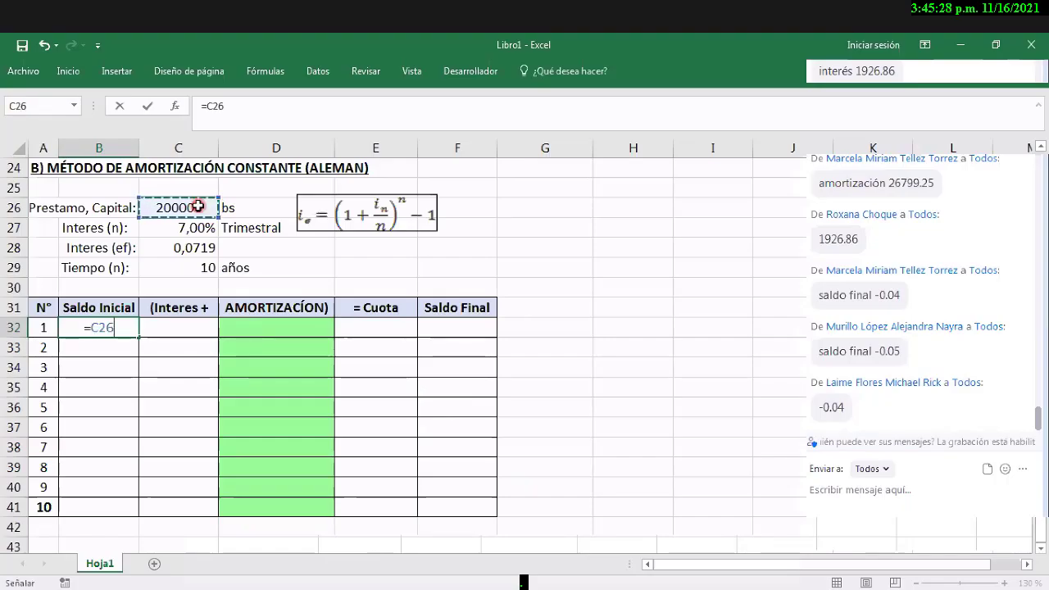
pyautogui.press('Return')
# Step: Calculate the first period's interest in C32 by multiplying the effective rate by the opening balance with =C28*B32
pyautogui.press('Up')
pyautogui.press('Right')
pyautogui.press('Up')
pyautogui.press('Up')
pyautogui.press('Up')
pyautogui.press('Up')
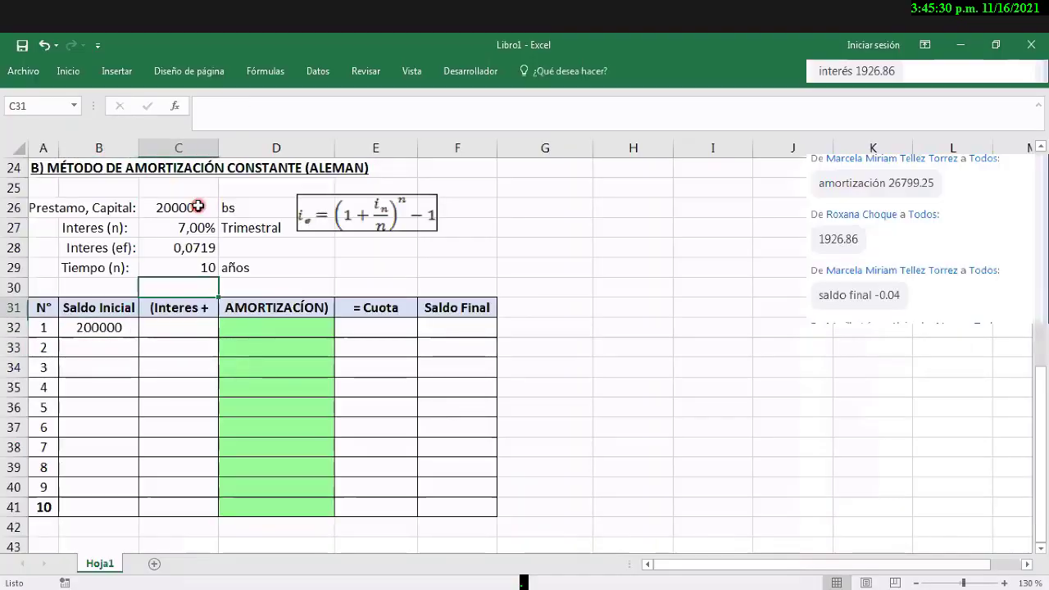
pyautogui.press('Down')
pyautogui.press('Down')
pyautogui.press('Down')
pyautogui.press('Down')
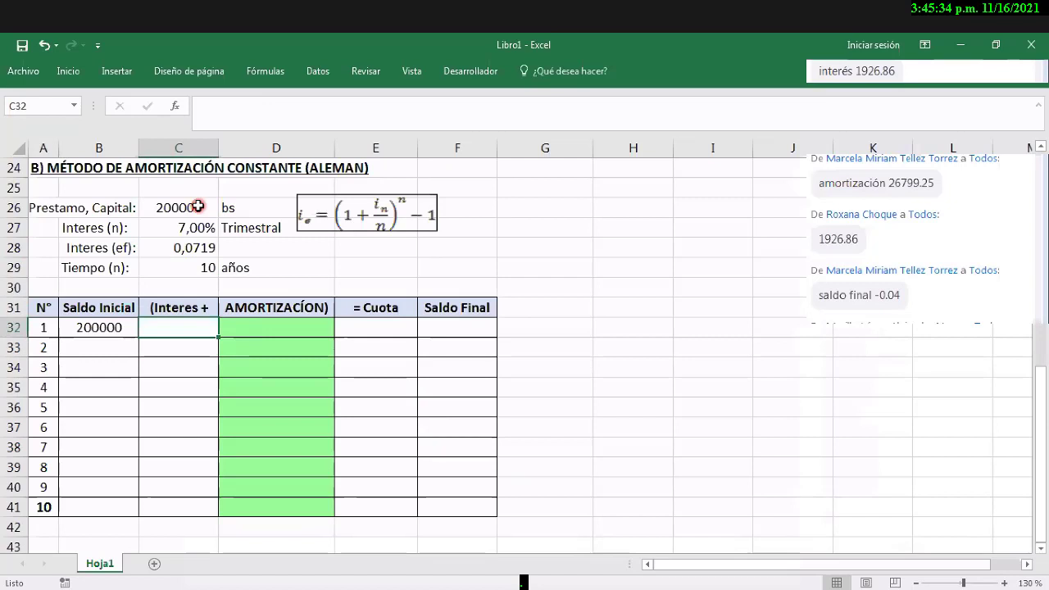
pyautogui.write('=')
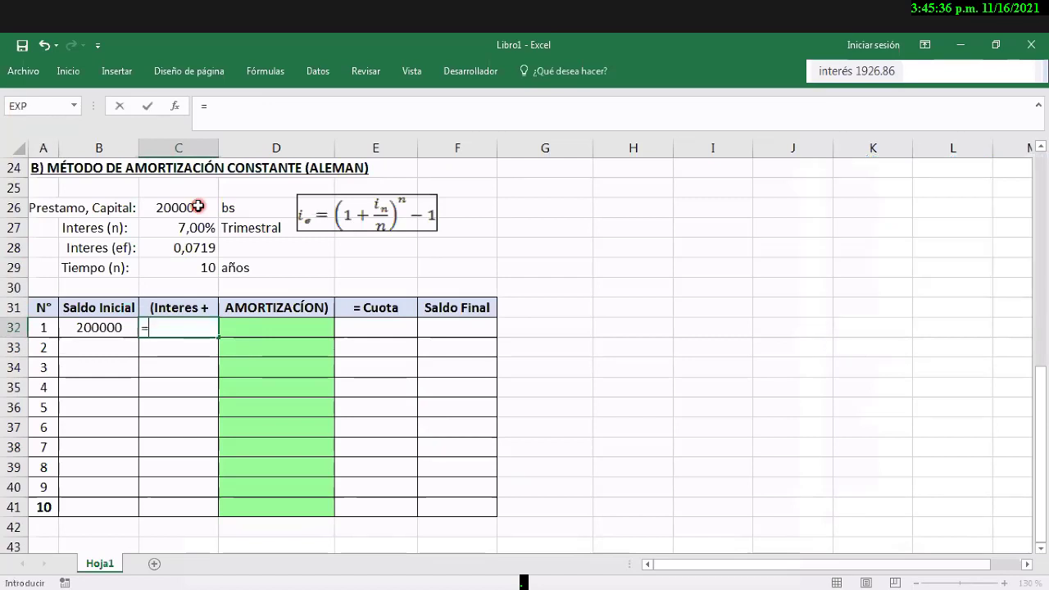
pyautogui.press('Up')
pyautogui.press('Up')
pyautogui.press('Up')
pyautogui.press('Up')
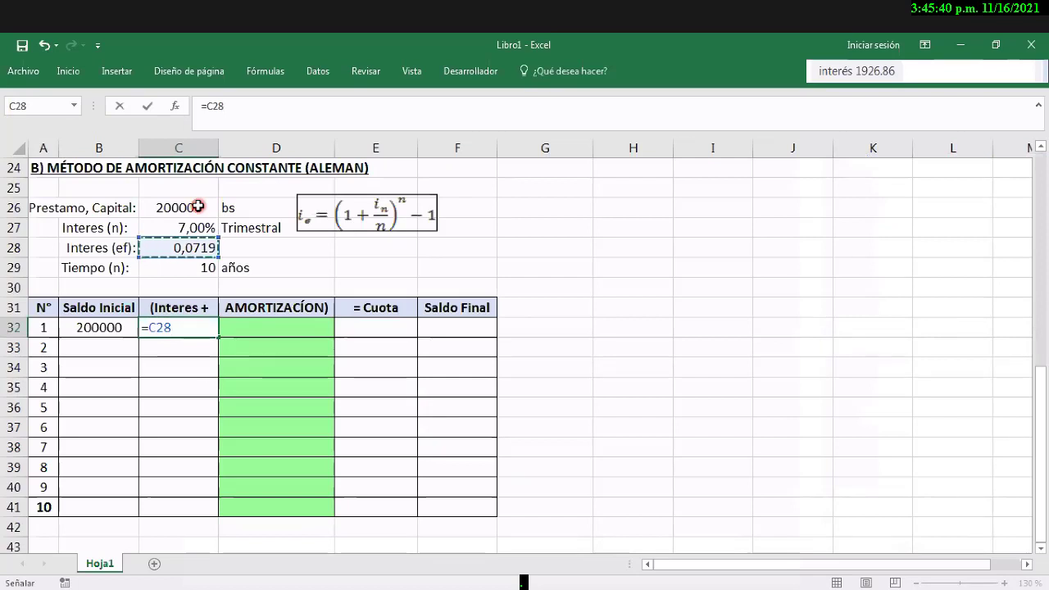
pyautogui.write('*')
pyautogui.press('Left')
pyautogui.press('Left')
pyautogui.press('Right')
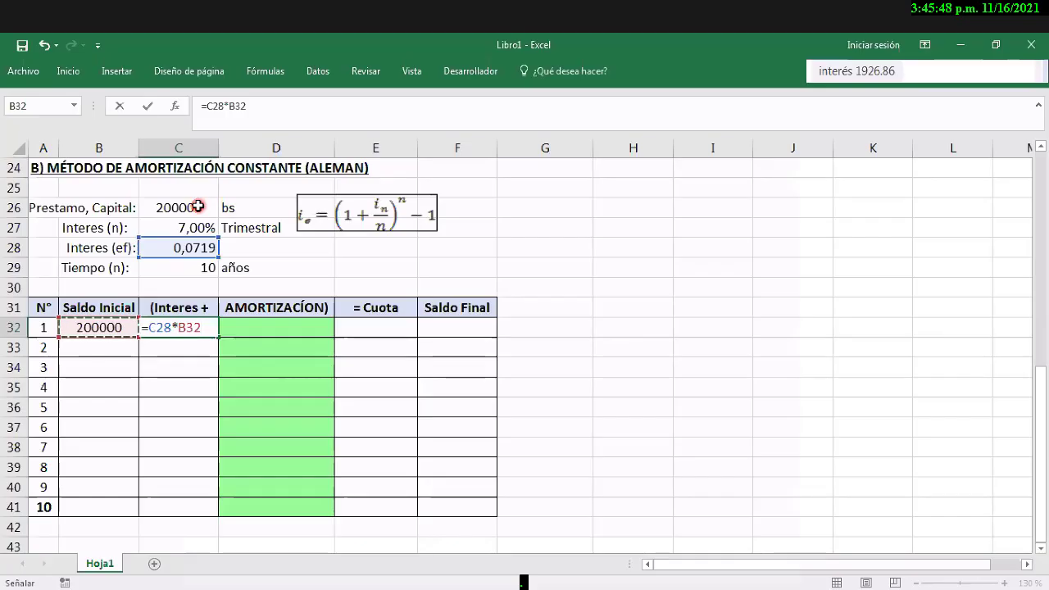
pyautogui.hotkey('ctrl', 'Return')
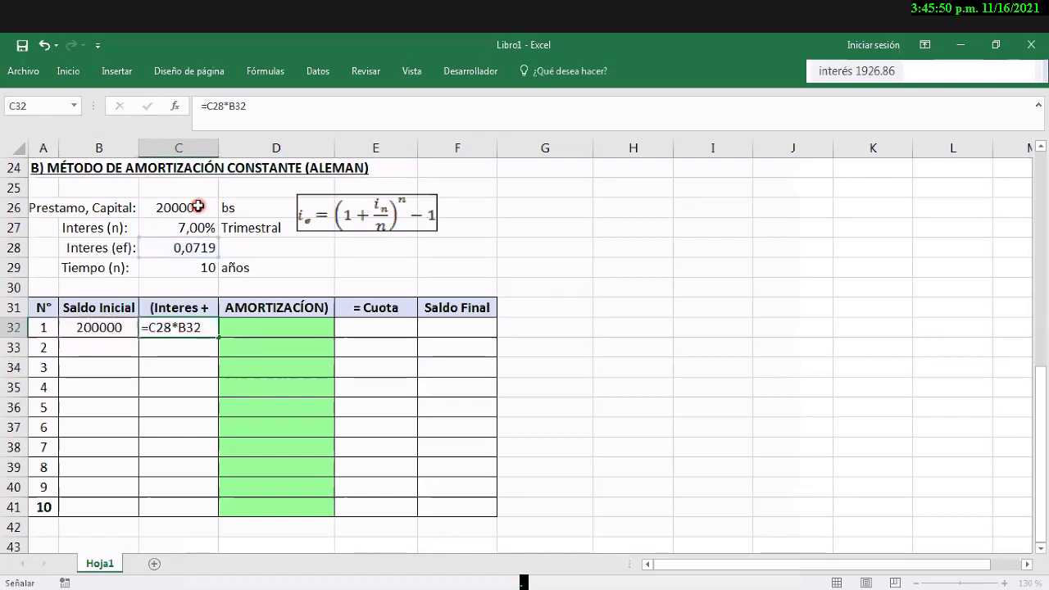
pyautogui.hotkey('ctrl', 'Return')
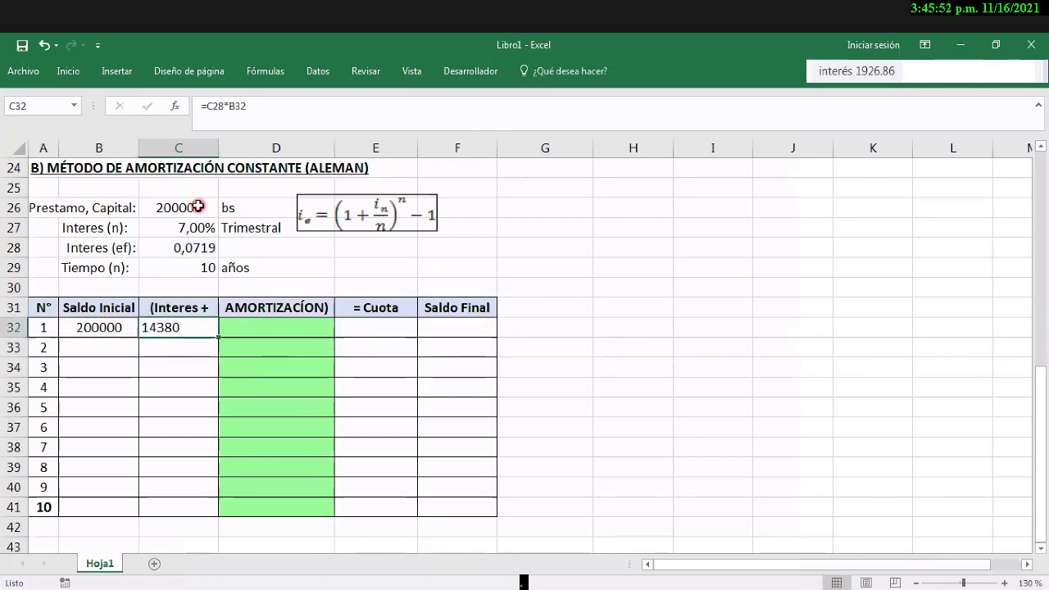
# Step: Wrap the interest formula in C32 in REDONDEAR with two decimals, giving =REDONDEAR(C28*B32;2)
pyautogui.press('F2')
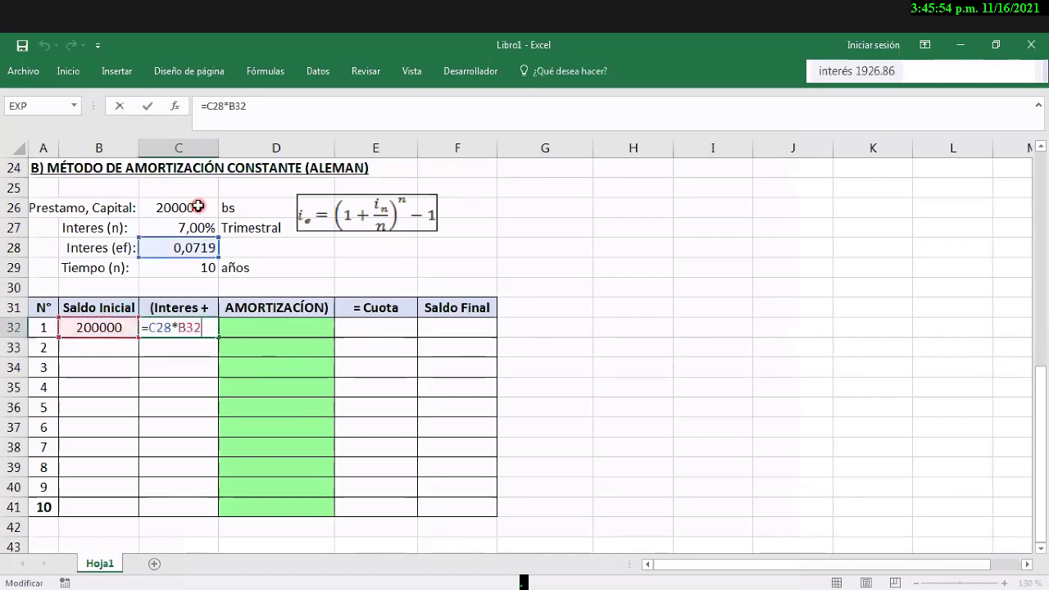
pyautogui.write(';')
pyautogui.press('BackSpace')
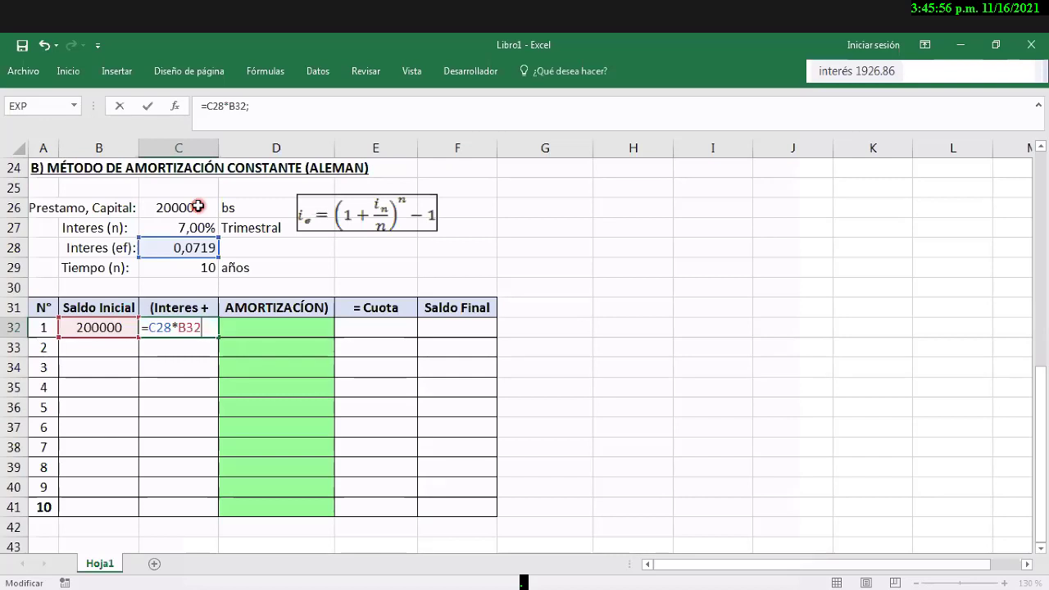
pyautogui.press('Left')
pyautogui.press('Left')
pyautogui.press('Left')
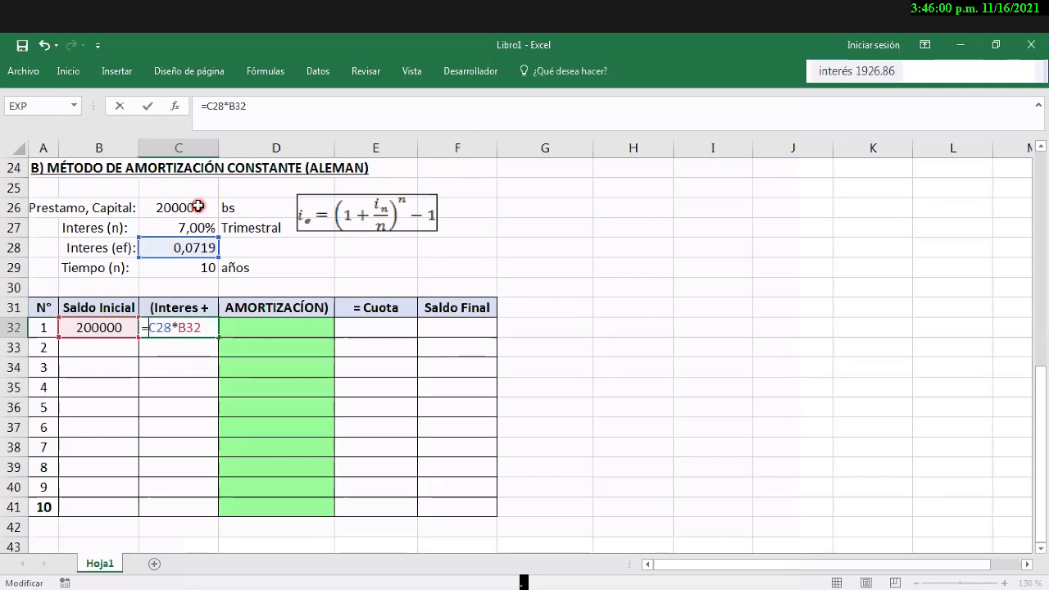
pyautogui.write('redon')
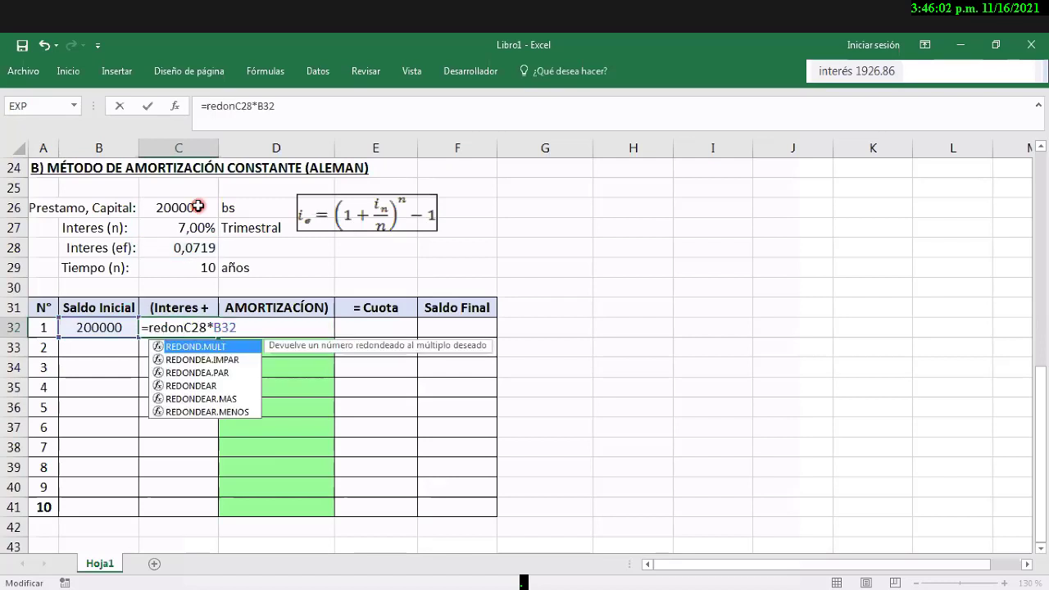
pyautogui.write('dear')
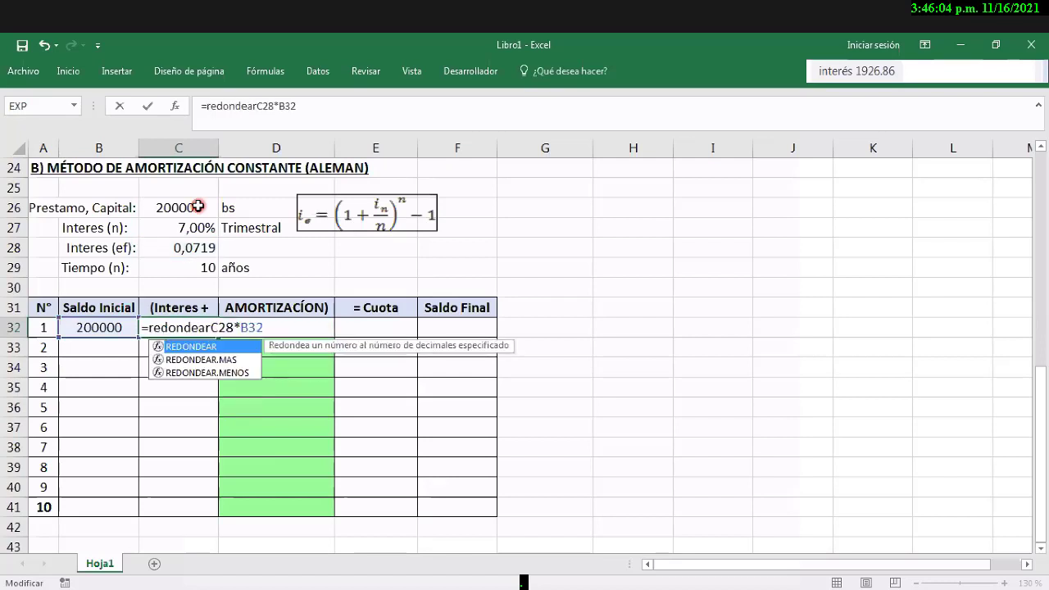
pyautogui.write('(')
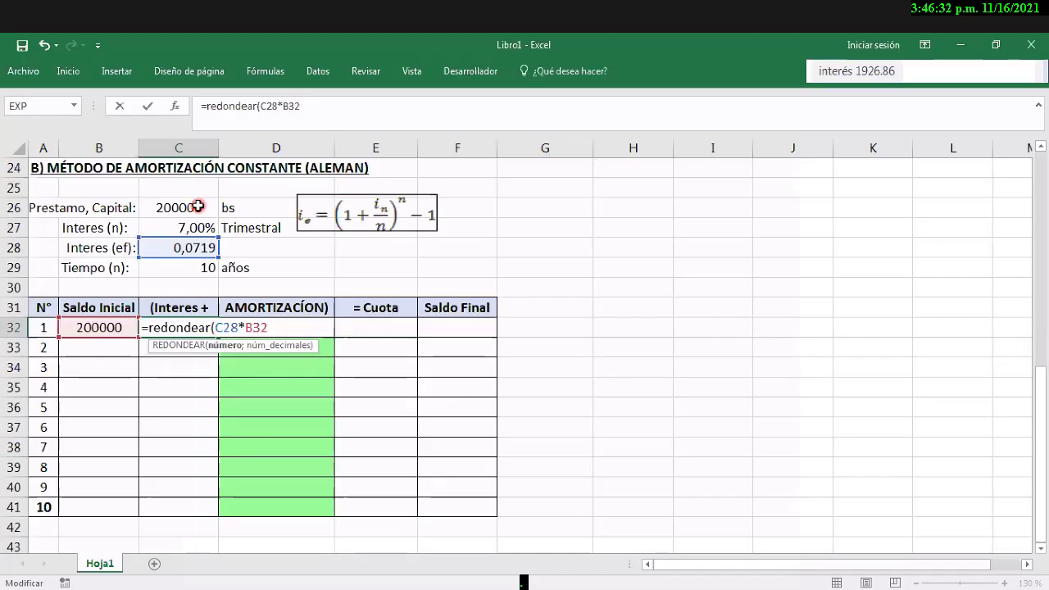
pyautogui.press('Right')
pyautogui.press('Right')
pyautogui.press('Right')
pyautogui.press('Right')
pyautogui.press('Right')
pyautogui.write(';')
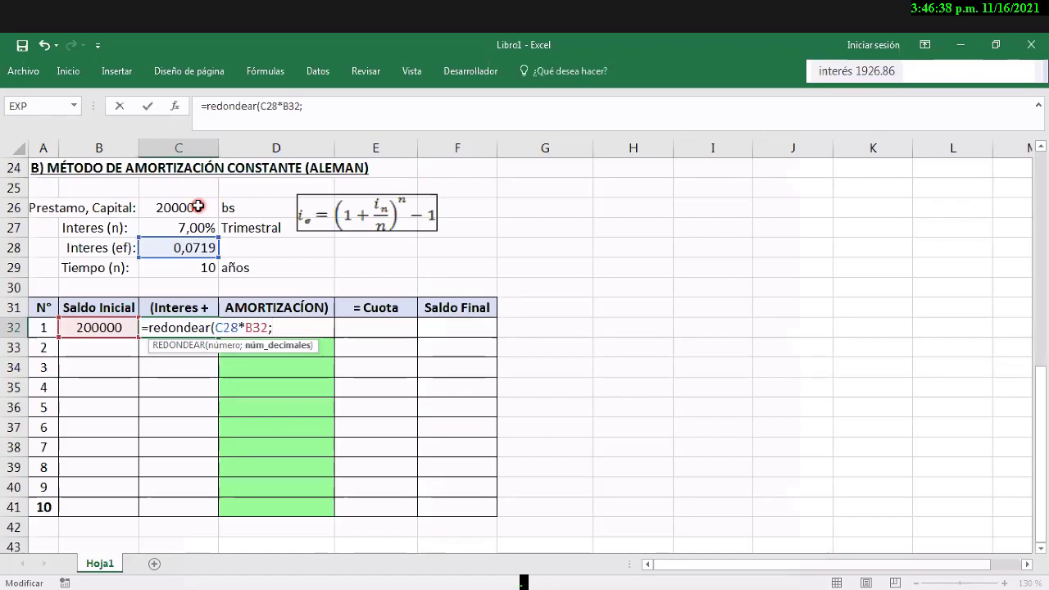
pyautogui.write('2)')
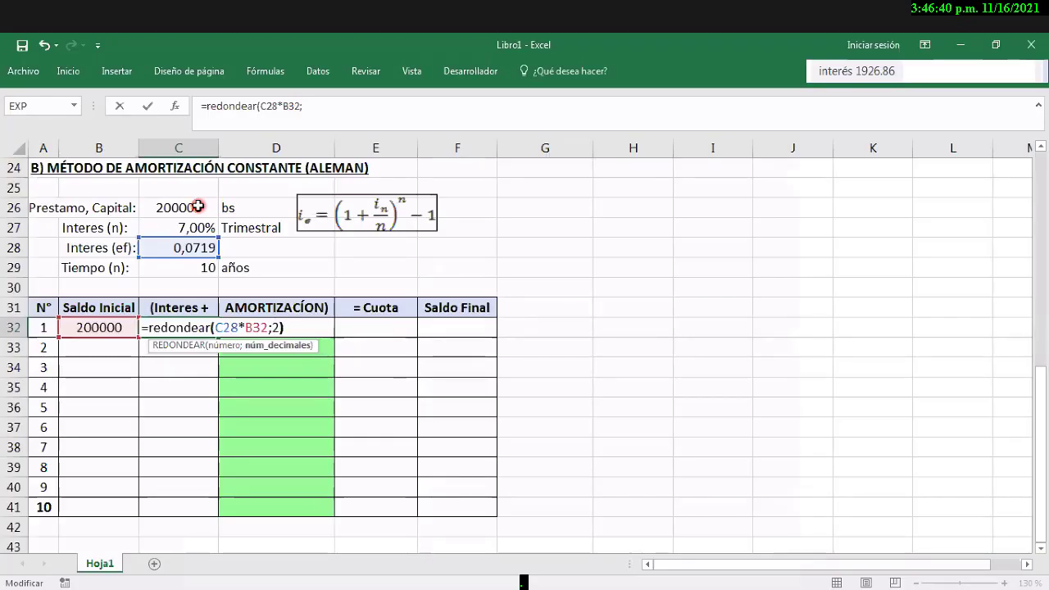
pyautogui.press('Return')
pyautogui.press('Up')
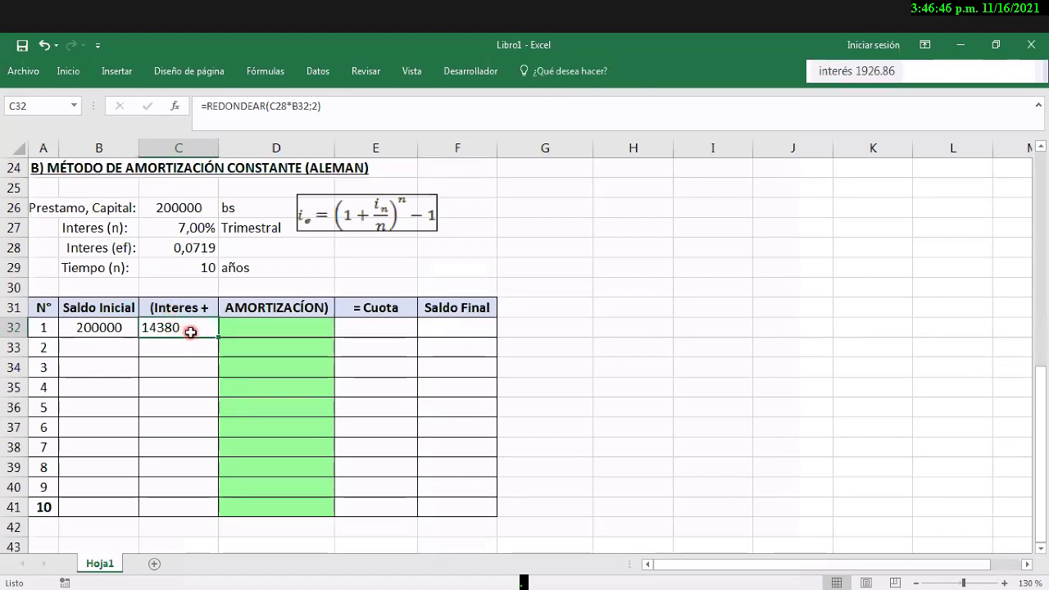
# Step: Write the amortization formula note "A=P/n" in E28, below the effective-rate formula image
pyautogui.press('Right')
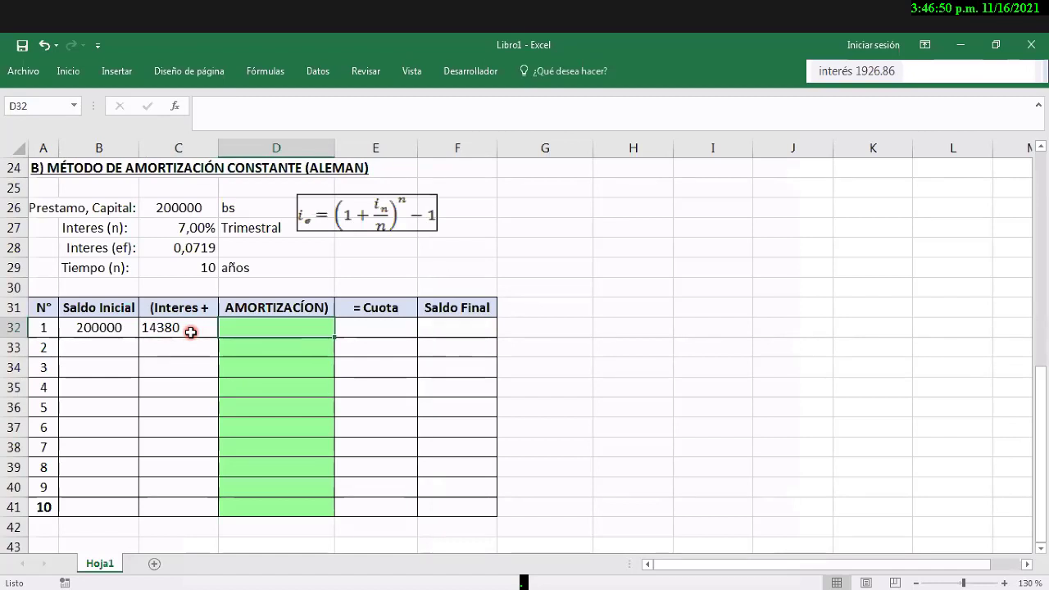
pyautogui.press('Up')
pyautogui.press('Up')
pyautogui.press('Up')
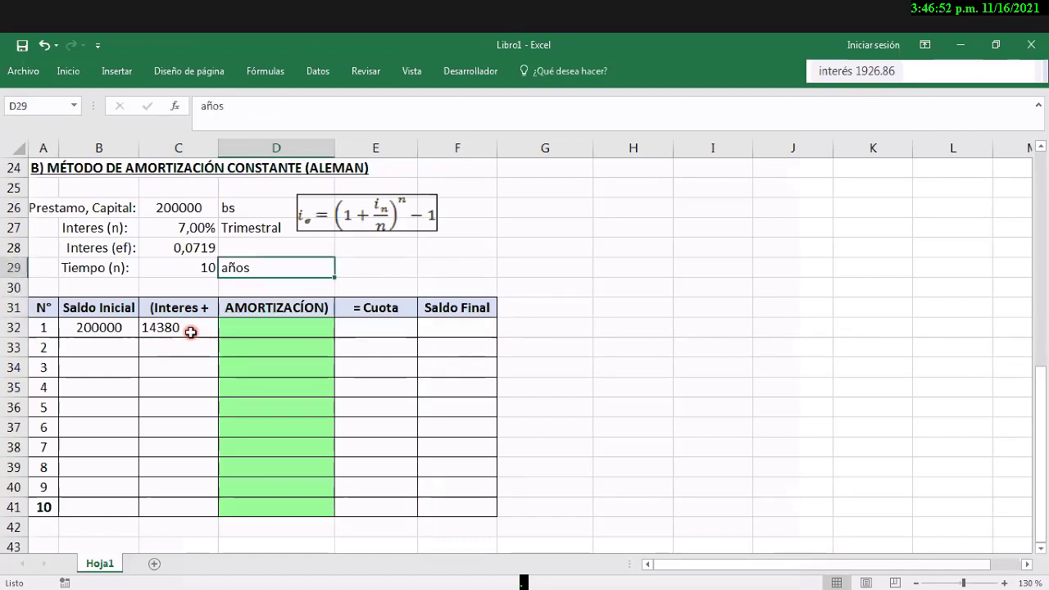
pyautogui.press('Right')
pyautogui.press('Up')
pyautogui.write('a')
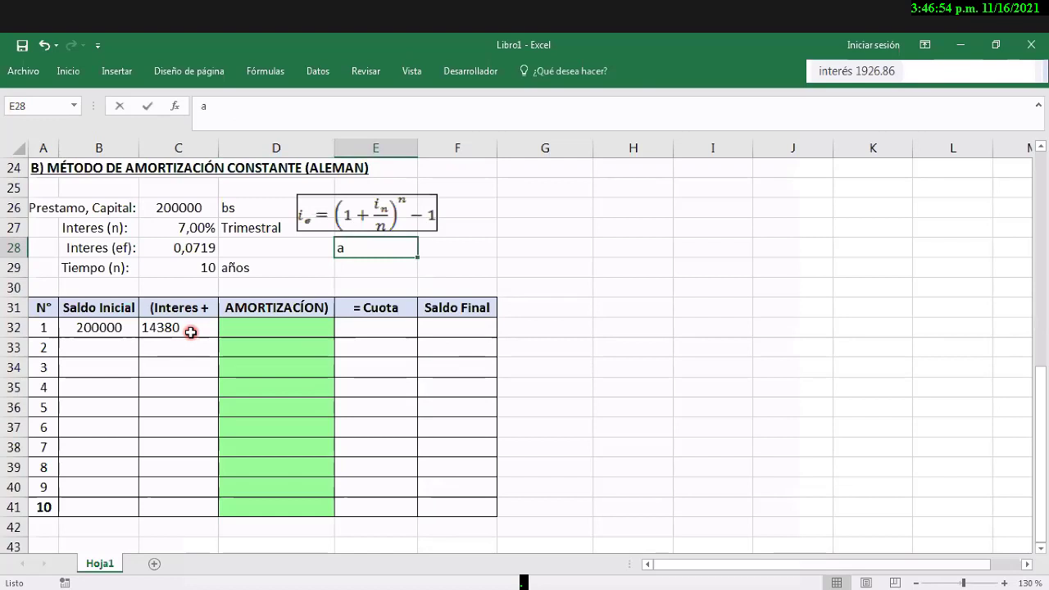
pyautogui.press('Escape')
pyautogui.write('A=')
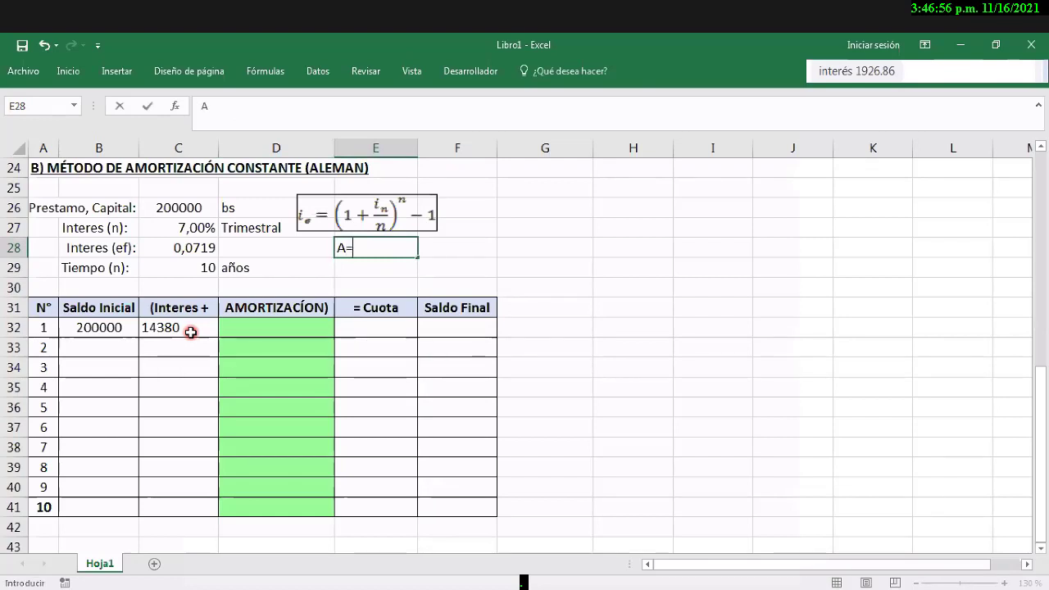
pyautogui.write('P')
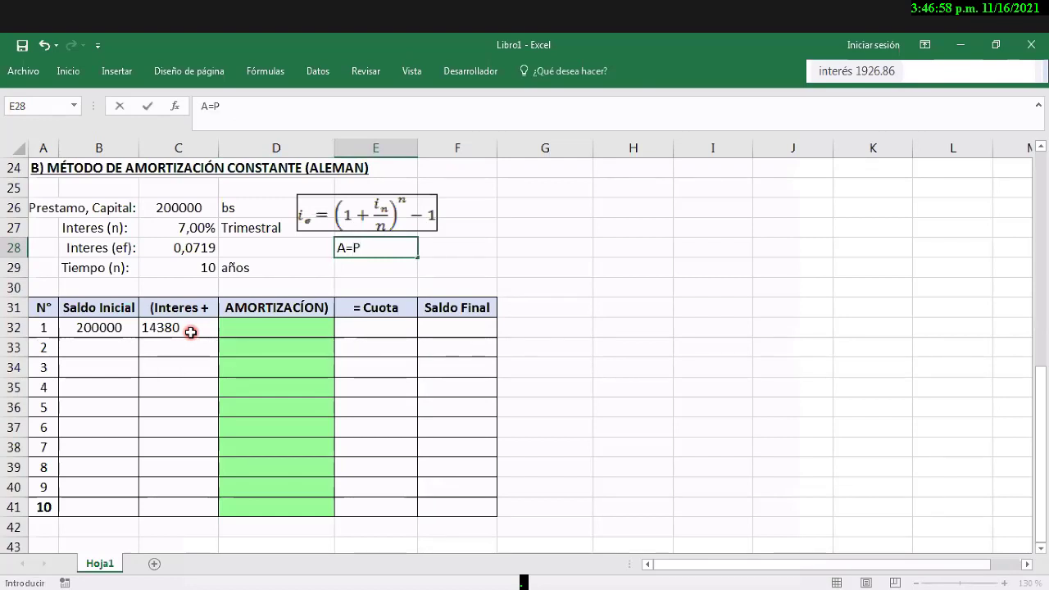
pyautogui.write('/n')
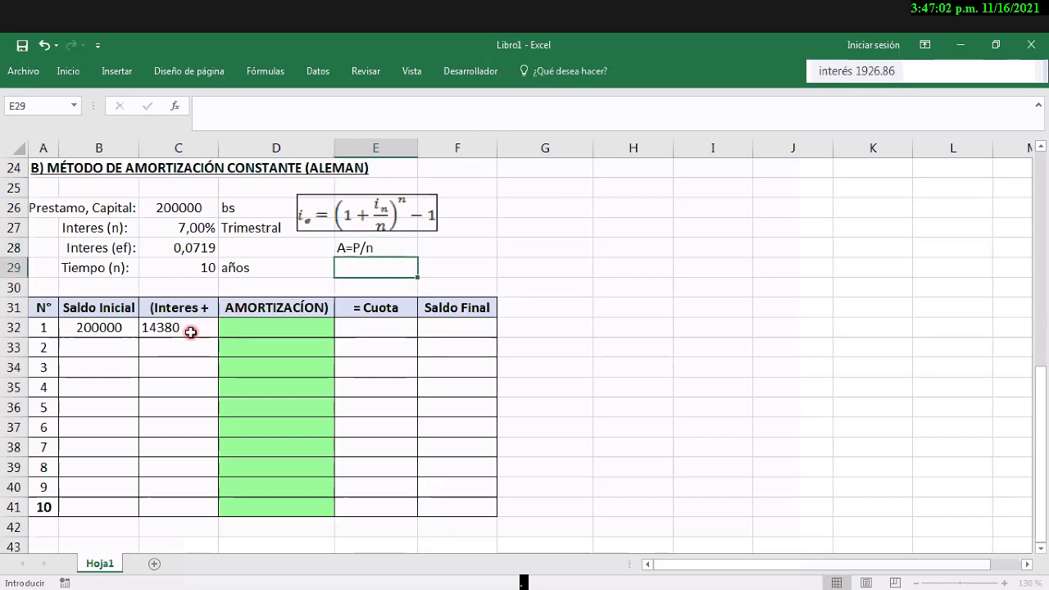
pyautogui.press('Return')
pyautogui.press('Left')
pyautogui.press('Down')
pyautogui.press('Down')
pyautogui.press('Down')
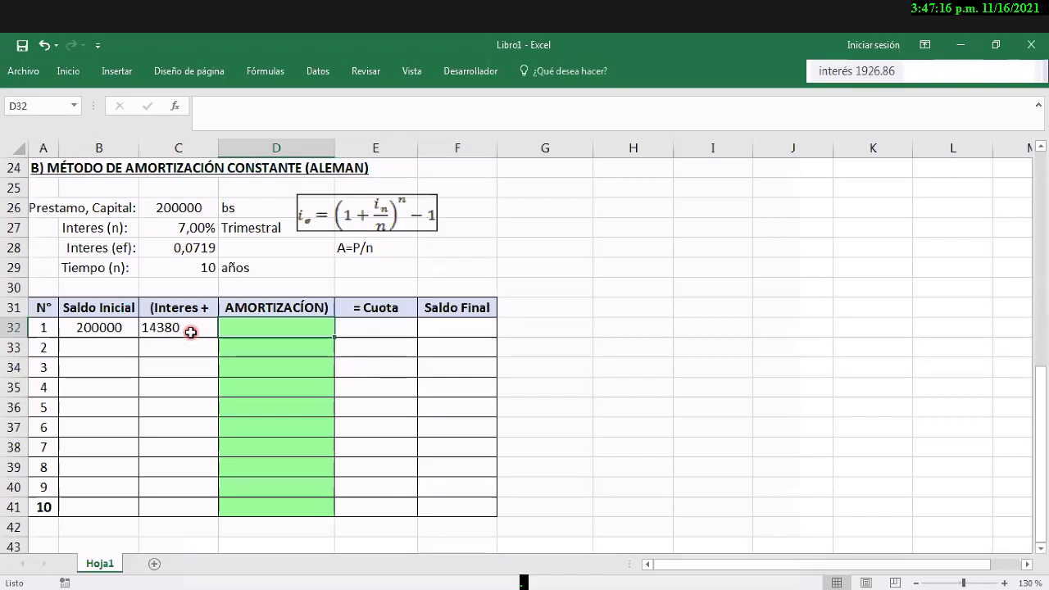
pyautogui.press('Left')
pyautogui.press('Right')
pyautogui.press('Up')
pyautogui.press('Up')
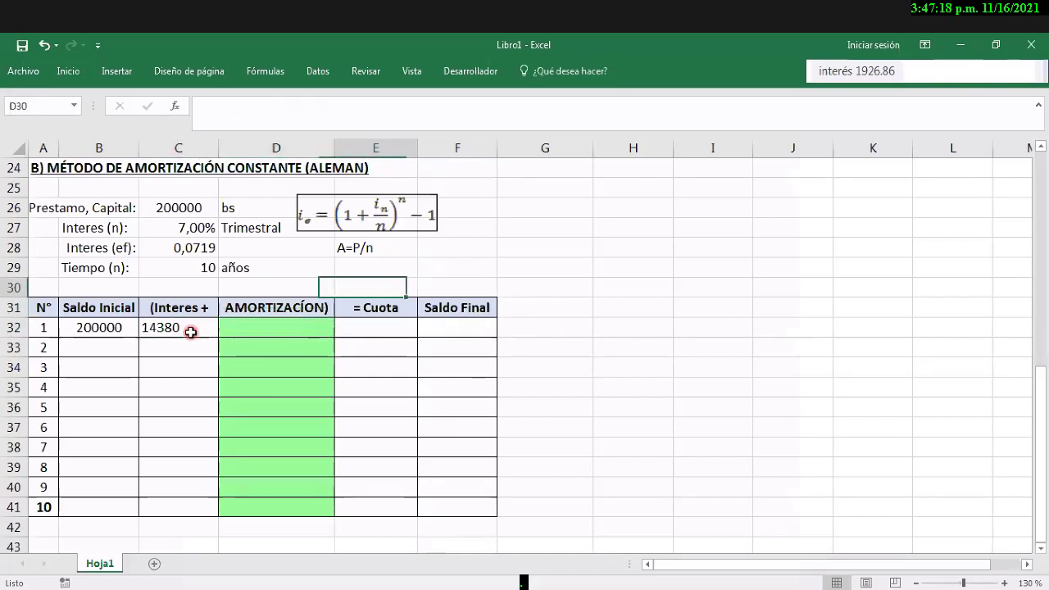
pyautogui.press('Right')
pyautogui.press('Up')
pyautogui.press('Left')
pyautogui.press('Right')
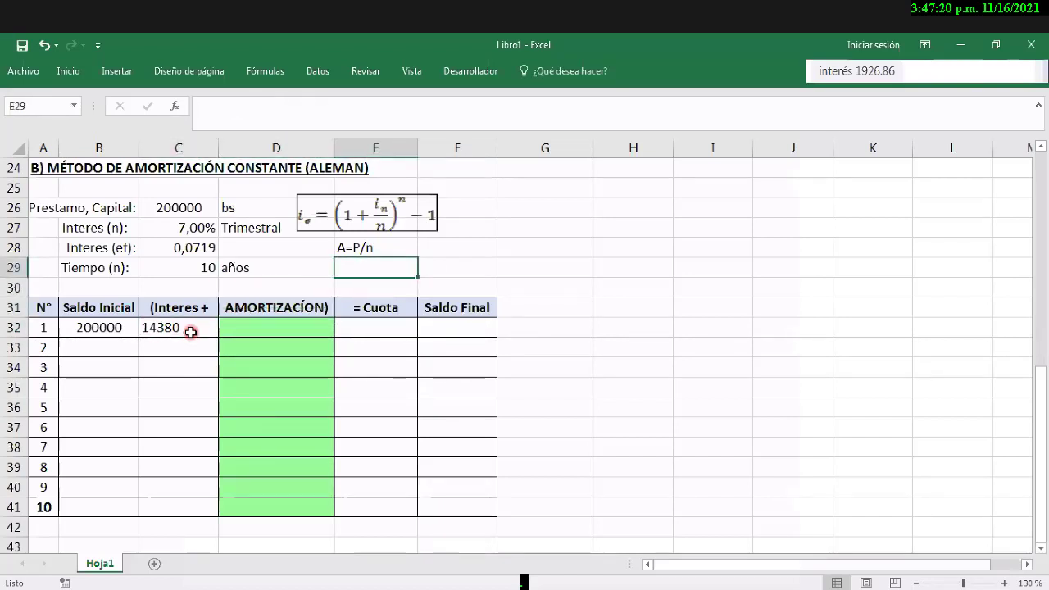
# Step: Calculate the constant amortization in E29 by dividing the opening balance by the number of years with =B32/C29
pyautogui.write('i')
pyautogui.write('=')
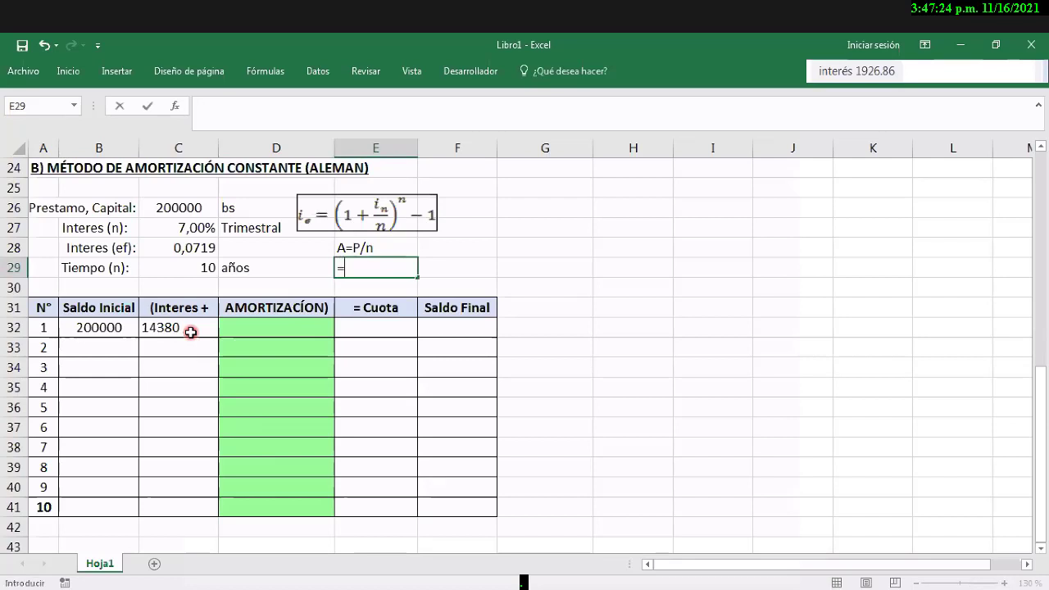
pyautogui.press('Left')
pyautogui.press('Left')
pyautogui.press('Left')
pyautogui.press('Down')
pyautogui.press('Down')
pyautogui.press('Down')
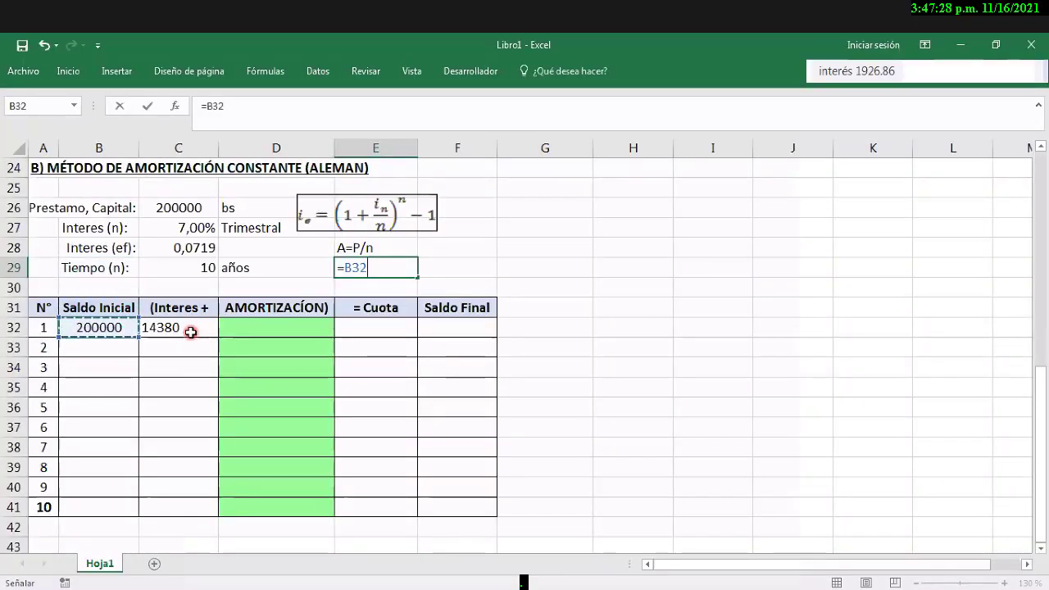
pyautogui.write('/')
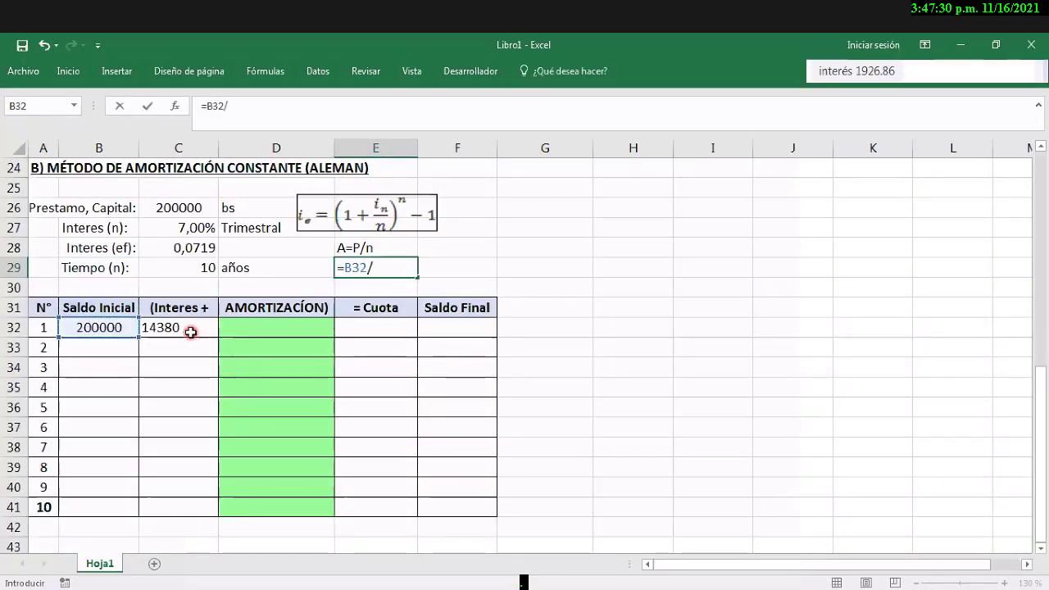
pyautogui.press('Left')
pyautogui.press('Left')
pyautogui.press('Left')
pyautogui.press('Right')
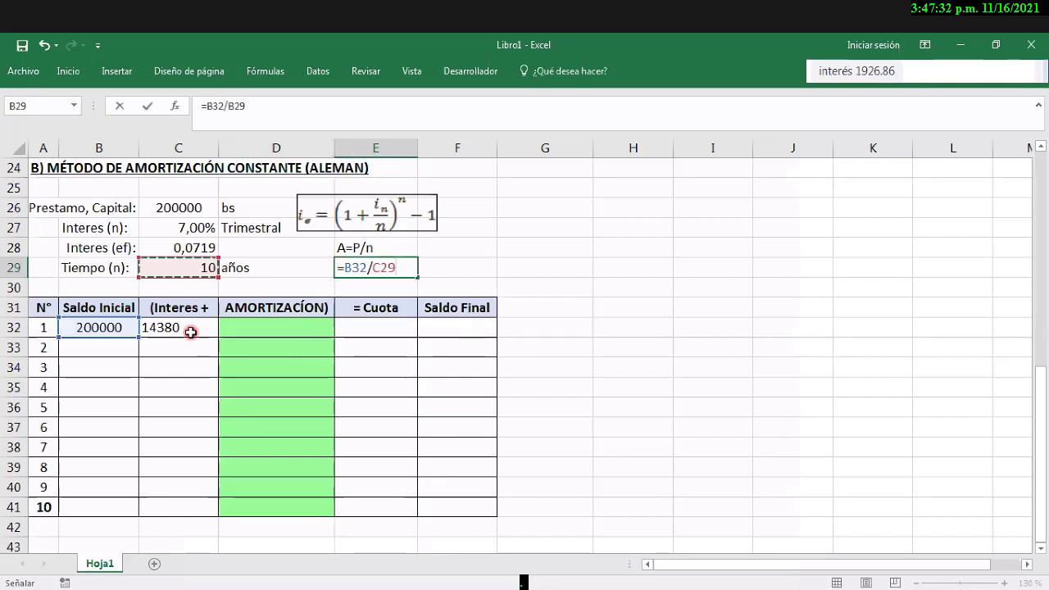
pyautogui.press('F2')
pyautogui.press('Return')
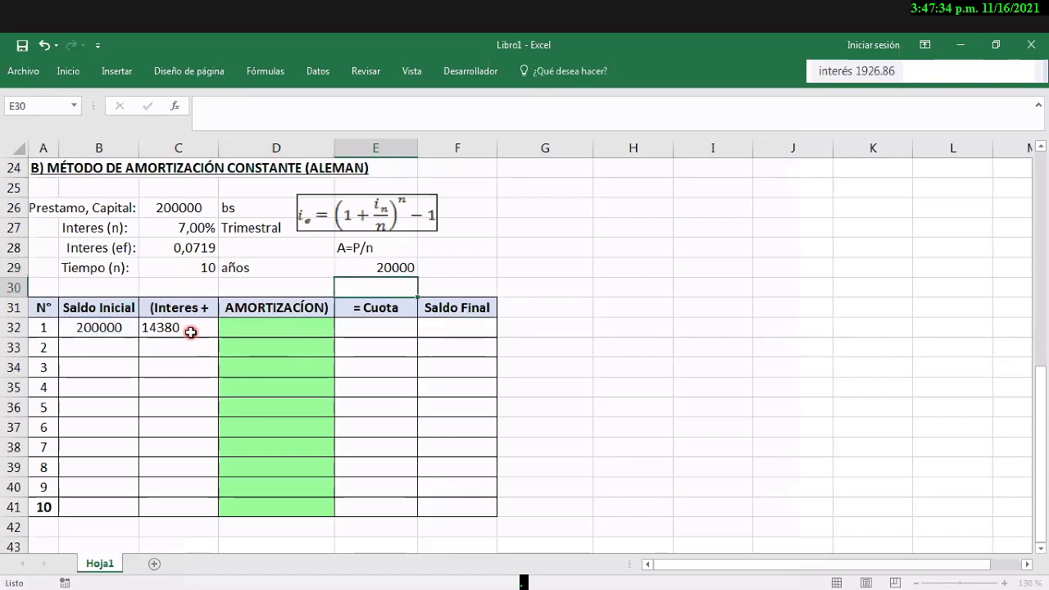
# Step: Enter 20000 as the first period's amortization in D32
pyautogui.press('Down')
pyautogui.press('Down')
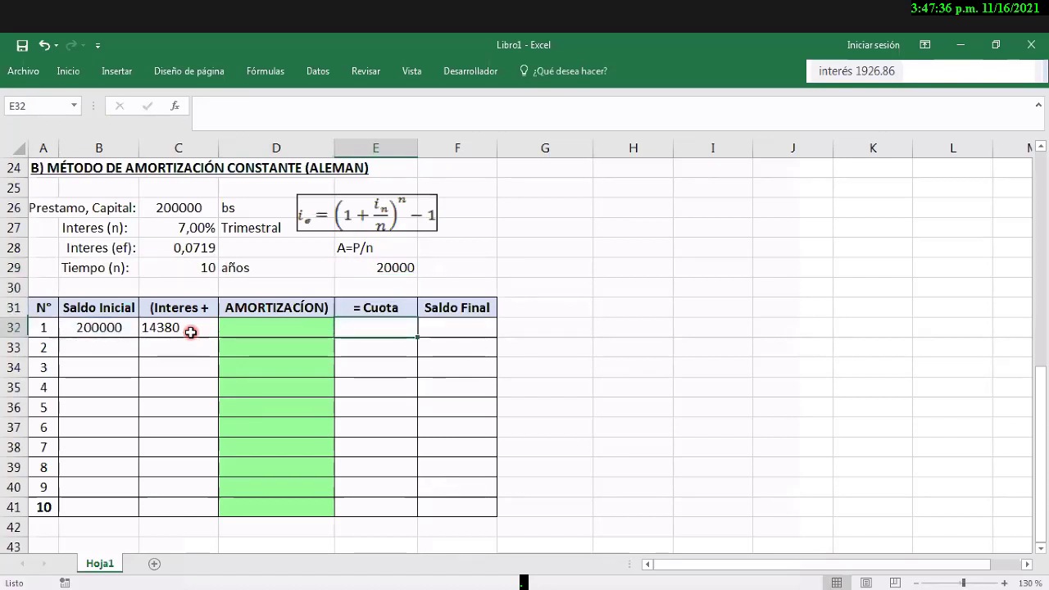
pyautogui.press('Left')
pyautogui.write('20000')
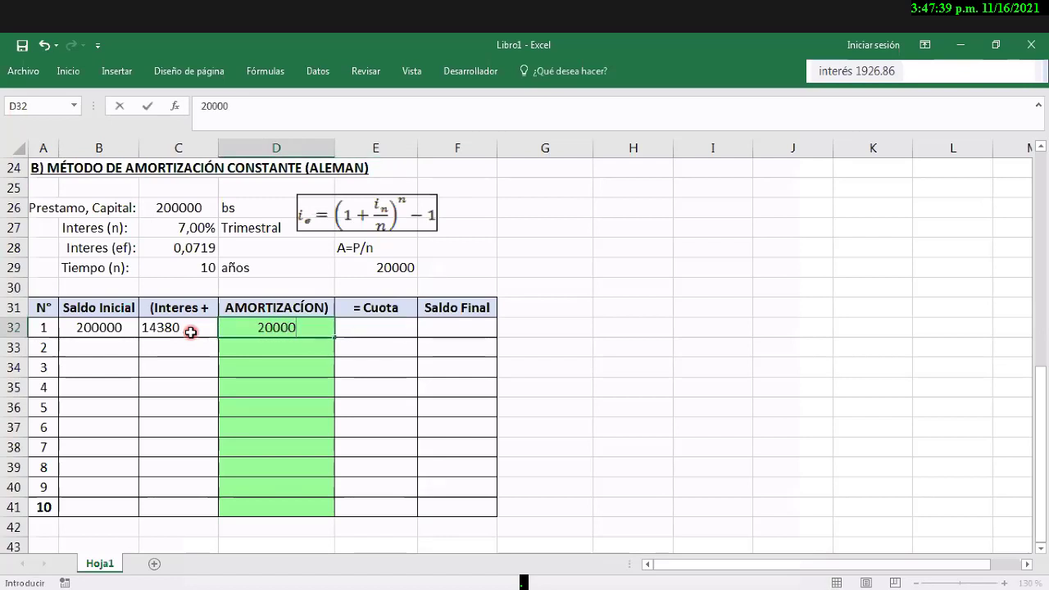
pyautogui.press('Return')
pyautogui.press('Up')
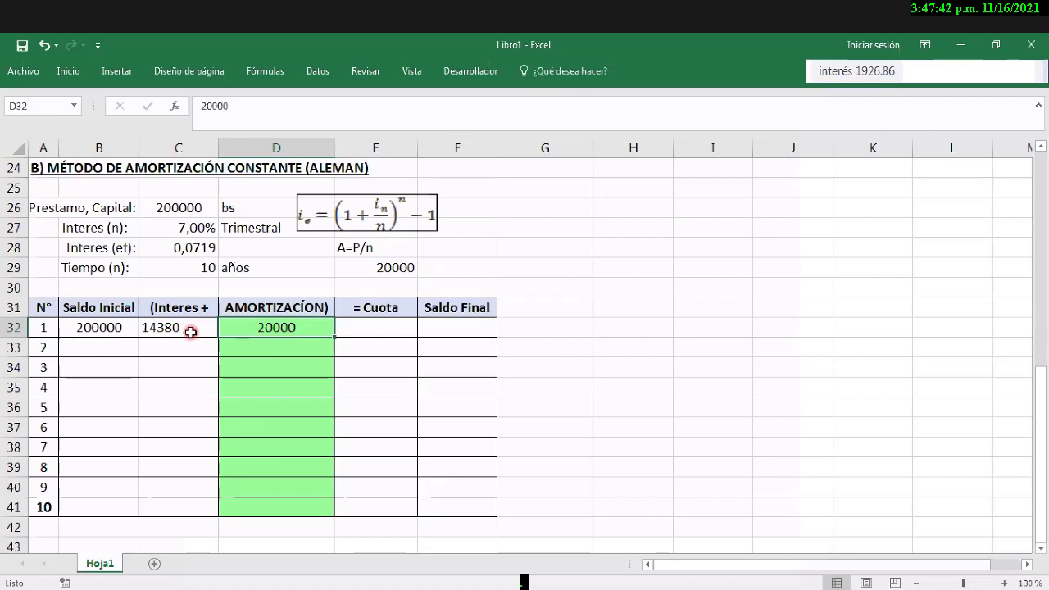
# Step: Copy the first period's amortization from D32 into D33:D41 for the remaining nine periods
pyautogui.hotkey('ctrl', 'c')
pyautogui.press('Down')
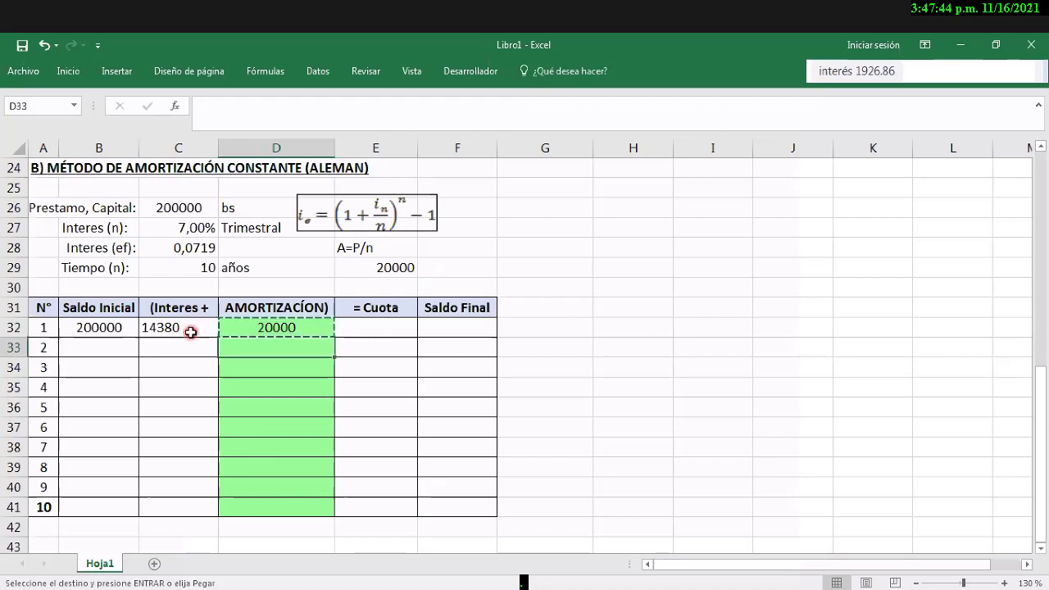
pyautogui.hotkey('shift', 'Down')
pyautogui.hotkey('shift', 'Down')
pyautogui.hotkey('shift', 'Down')
pyautogui.hotkey('shift', 'Down')
pyautogui.hotkey('shift', 'Down')
pyautogui.hotkey('shift', 'Down')
pyautogui.hotkey('shift', 'Down')
pyautogui.hotkey('shift', 'Down')
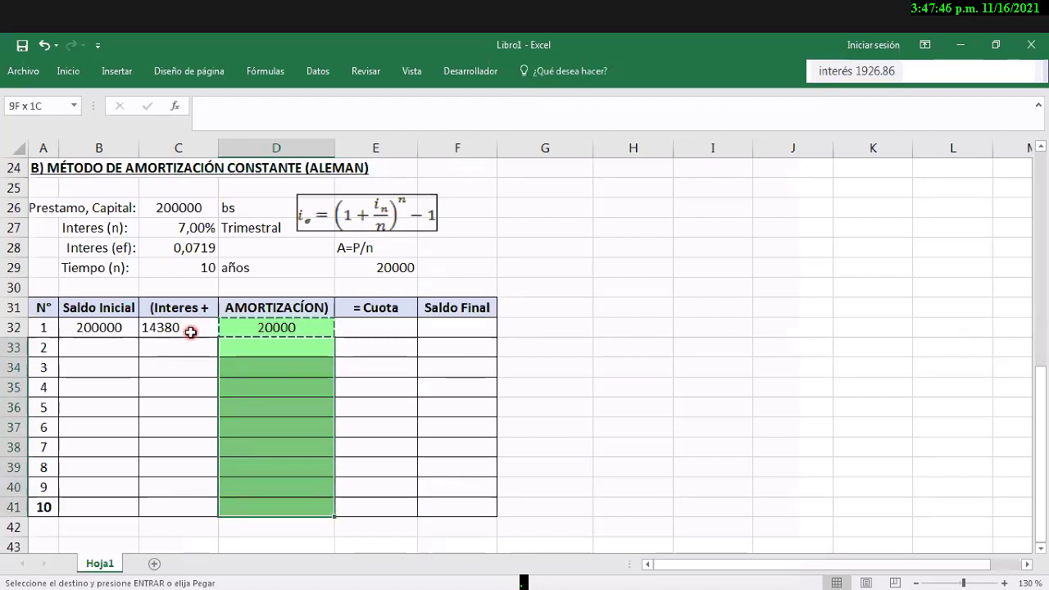
pyautogui.hotkey('ctrl', 'v')
# Step: Calculate the first period's payment in E32 by adding interest and amortization with =C32+D32
pyautogui.press('Right')
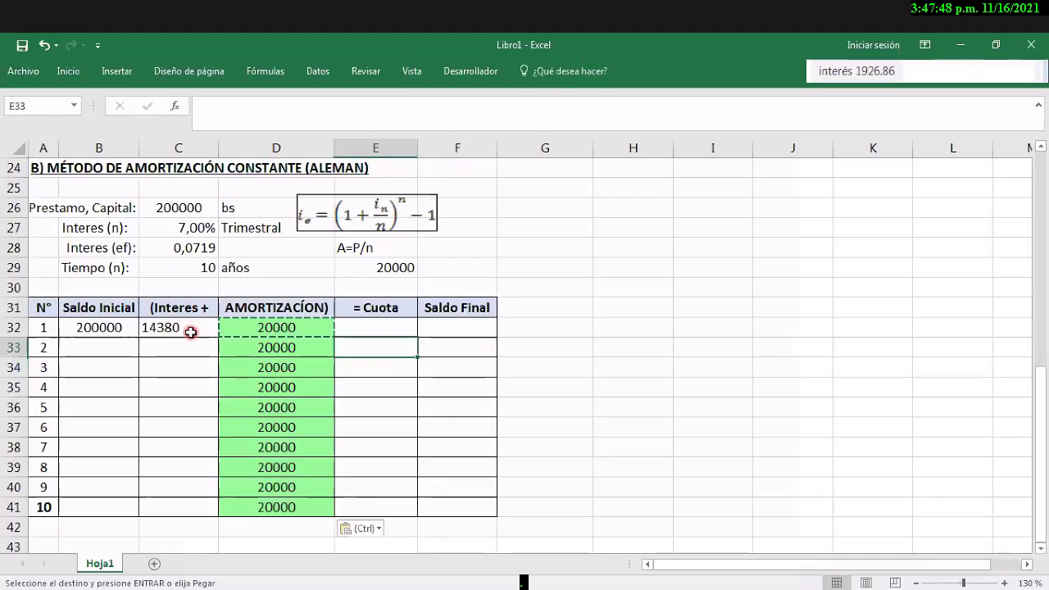
pyautogui.press('Left')
pyautogui.press('Up')
pyautogui.press('Right')
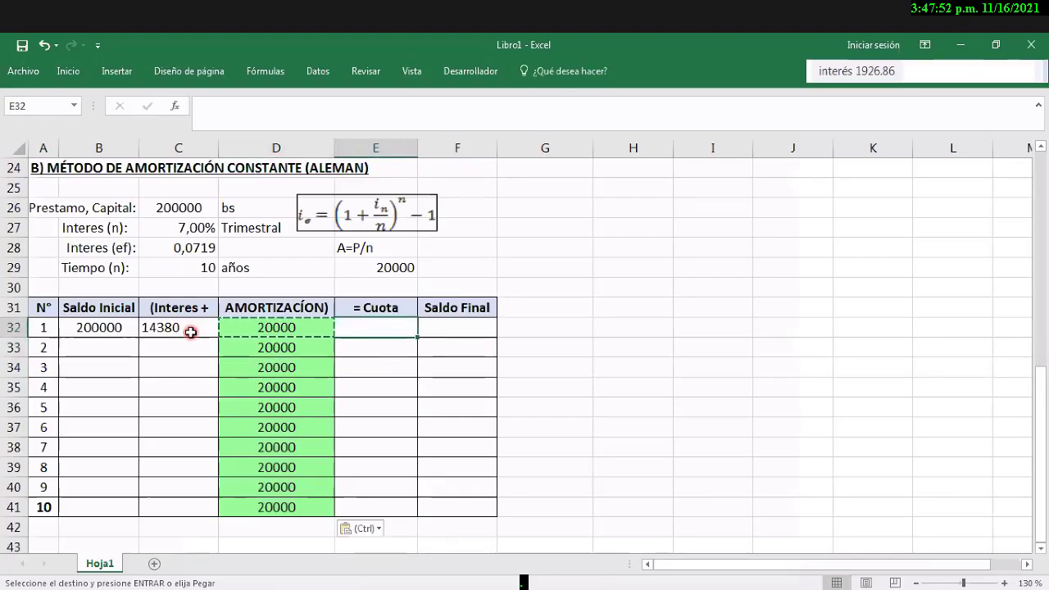
pyautogui.write('=')
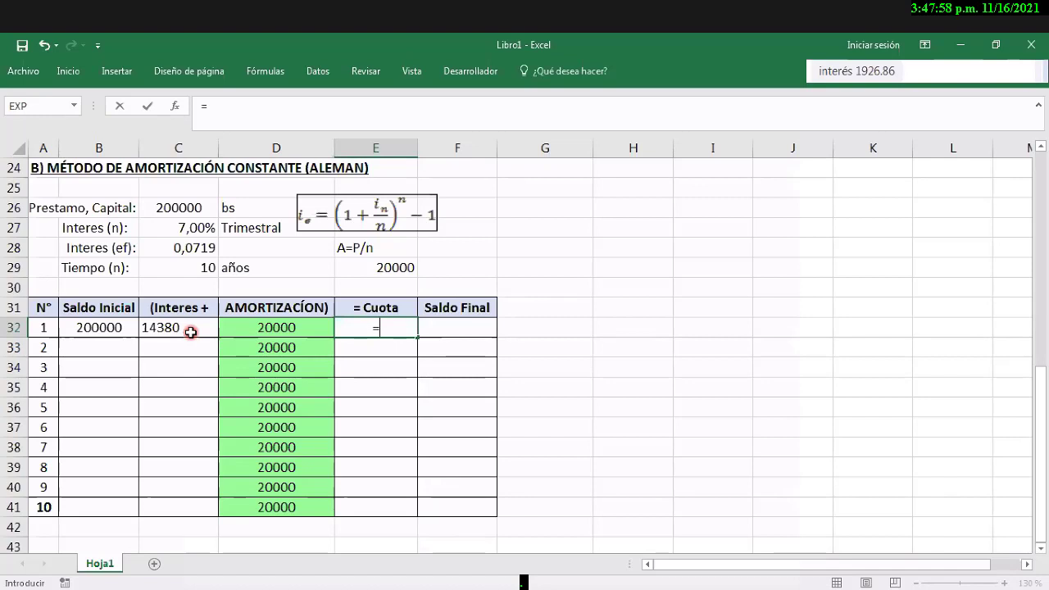
pyautogui.click(190, 332)
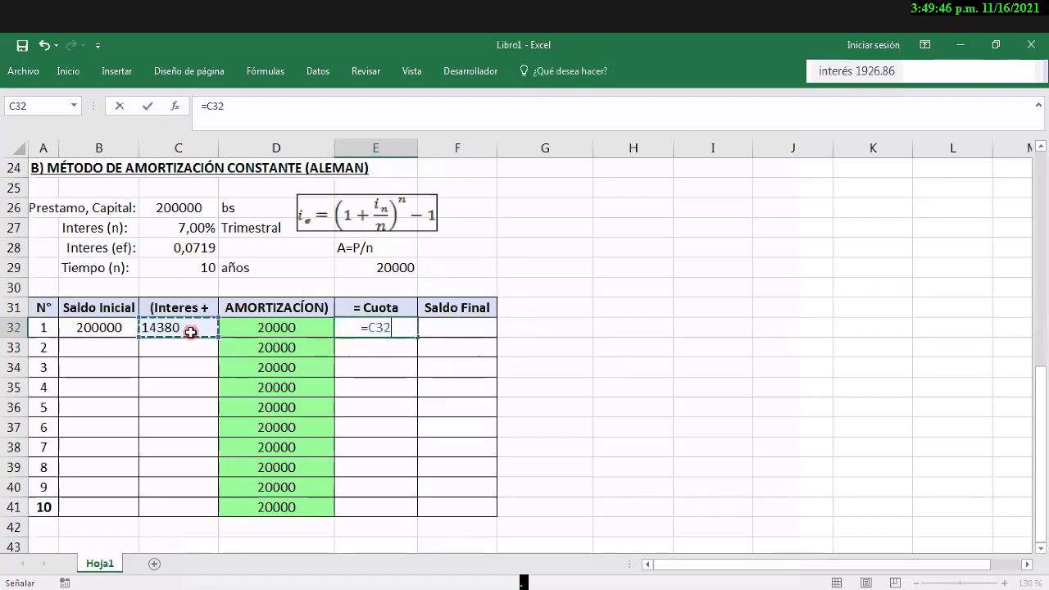
pyautogui.write('+')
pyautogui.press('Left')
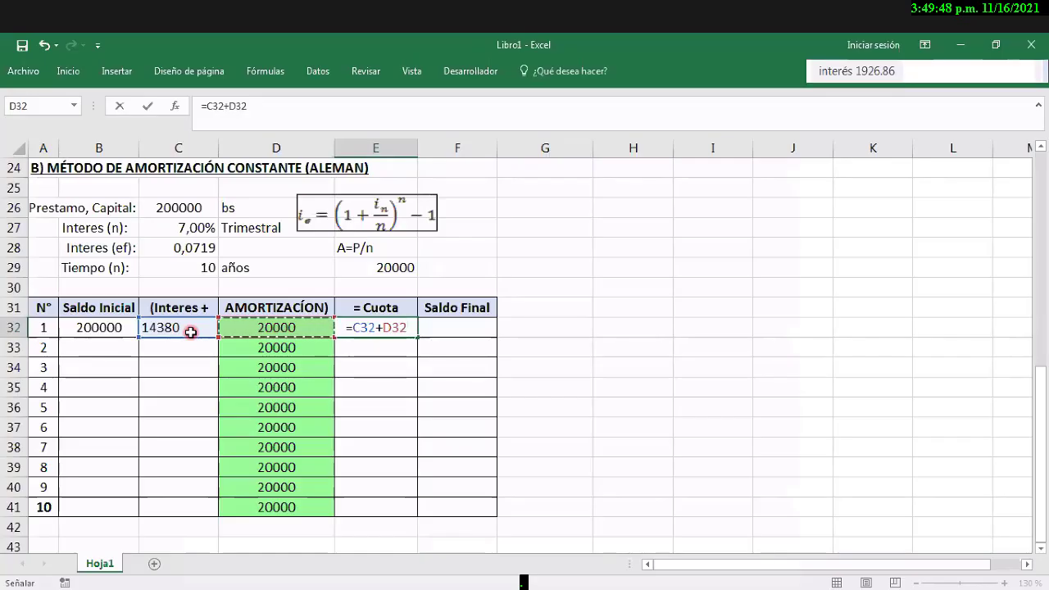
pyautogui.hotkey('ctrl', 'Return')
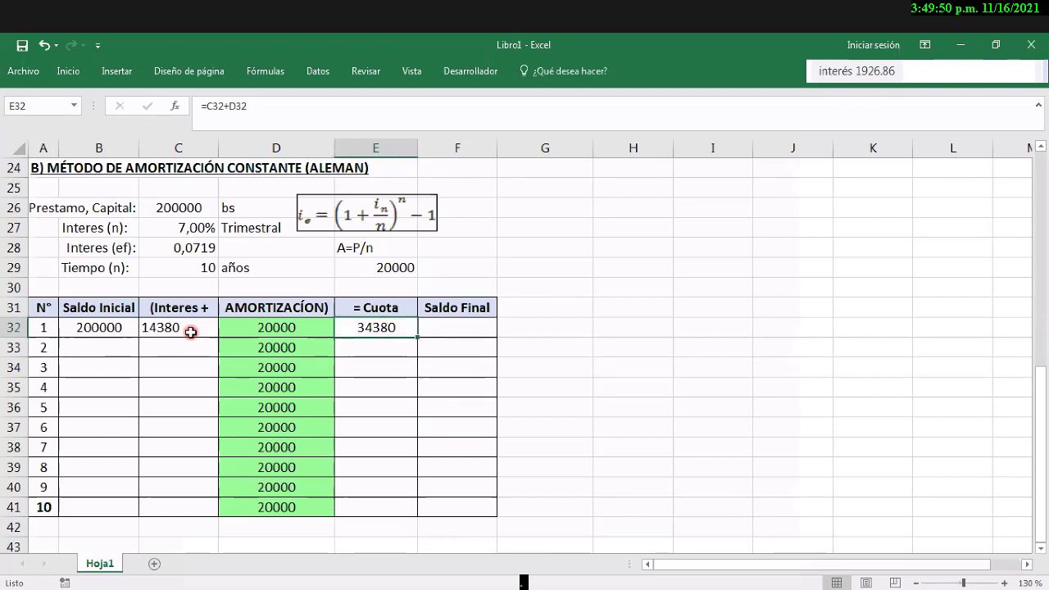
# Step: Calculate the first period's closing balance in F32 by subtracting the amortization from the opening balance with =B32-D32
pyautogui.press('Right')
pyautogui.write('=')
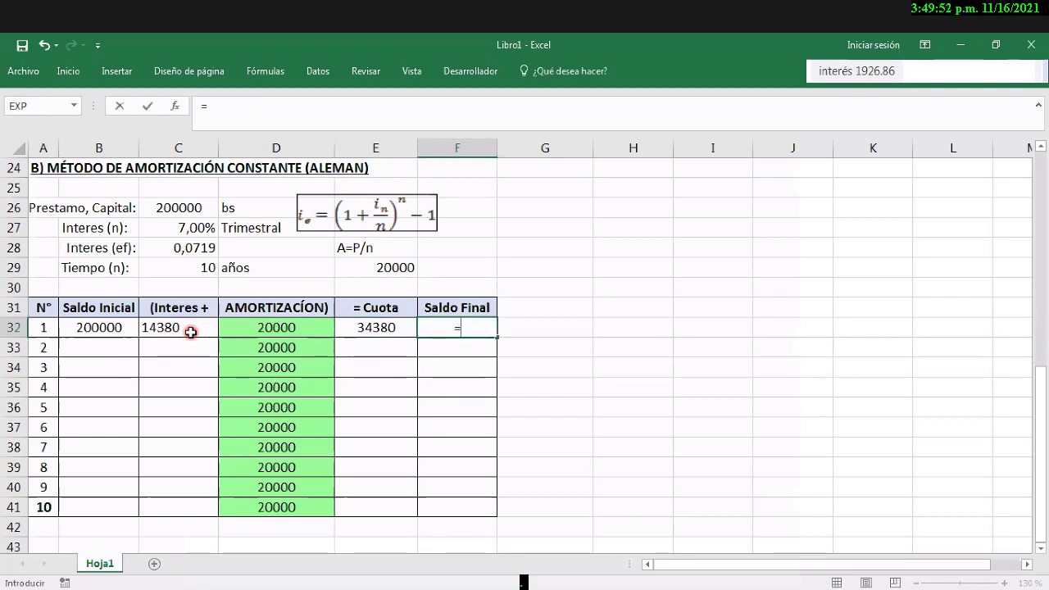
pyautogui.press('Left')
pyautogui.press('Left')
pyautogui.press('Left')
pyautogui.press('Left')
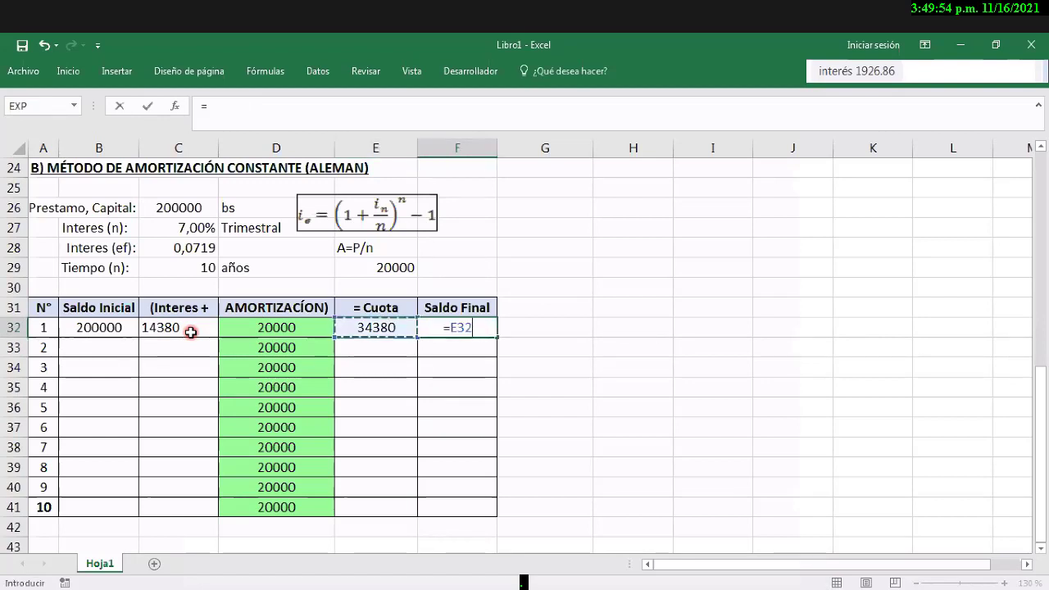
pyautogui.write('-')
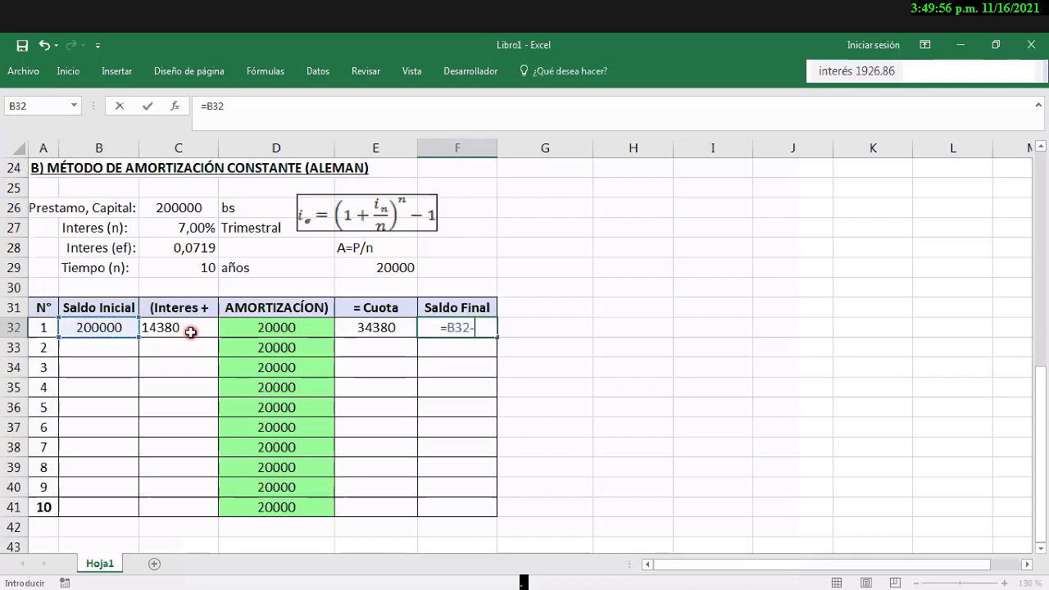
pyautogui.press('Left')
pyautogui.press('Left')
pyautogui.press('Left')
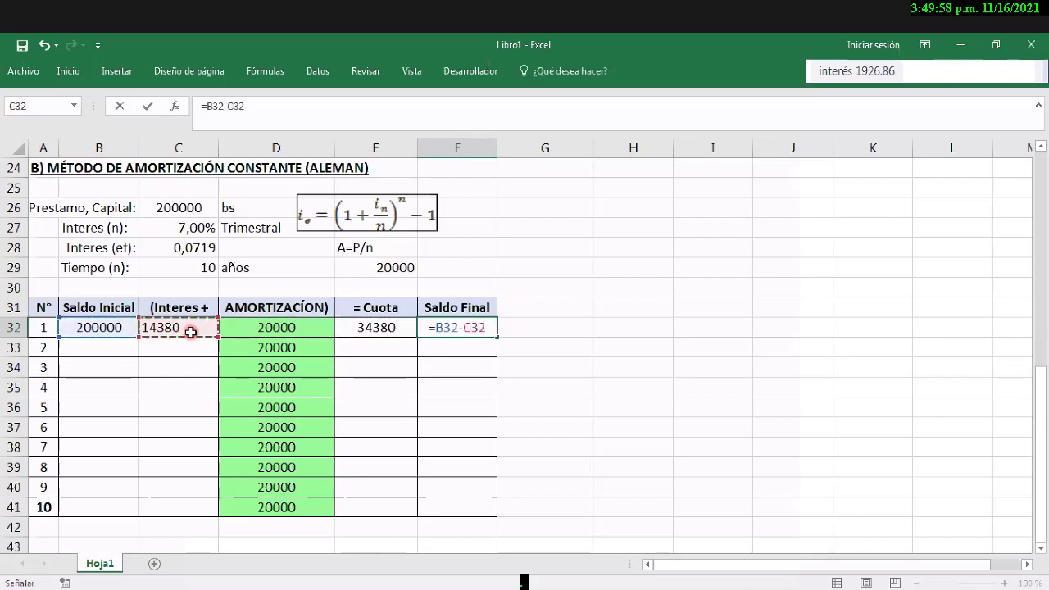
pyautogui.press('Right')
pyautogui.press('Return')
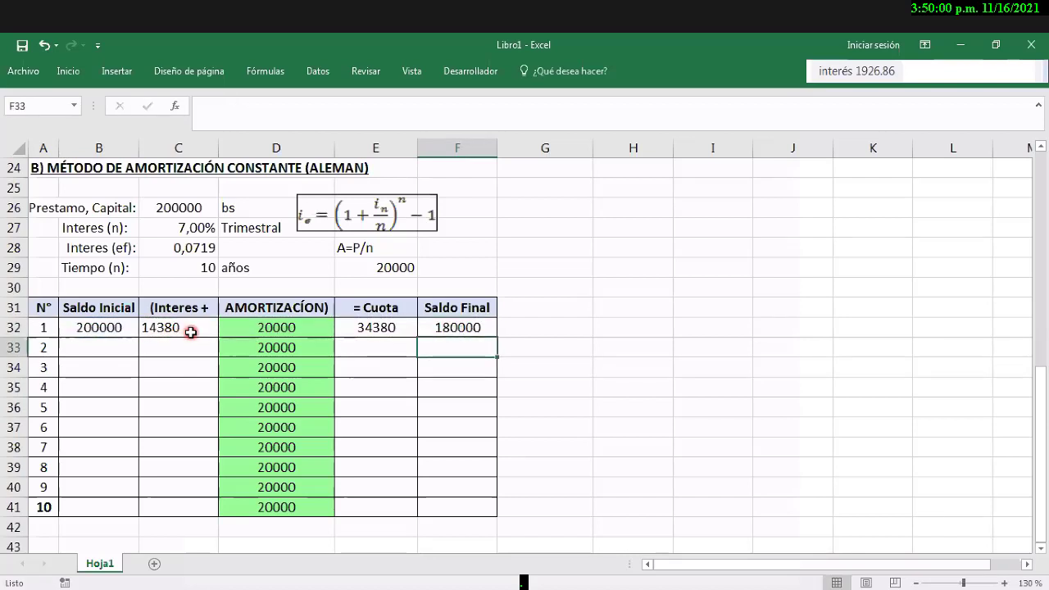
# Step: Link the second period's opening balance in B33 to the previous closing balance with =F32
pyautogui.press('Up')
pyautogui.press('Down')
pyautogui.press('Left')
pyautogui.press('Left')
pyautogui.press('Left')
pyautogui.press('Left')
pyautogui.press('Left')
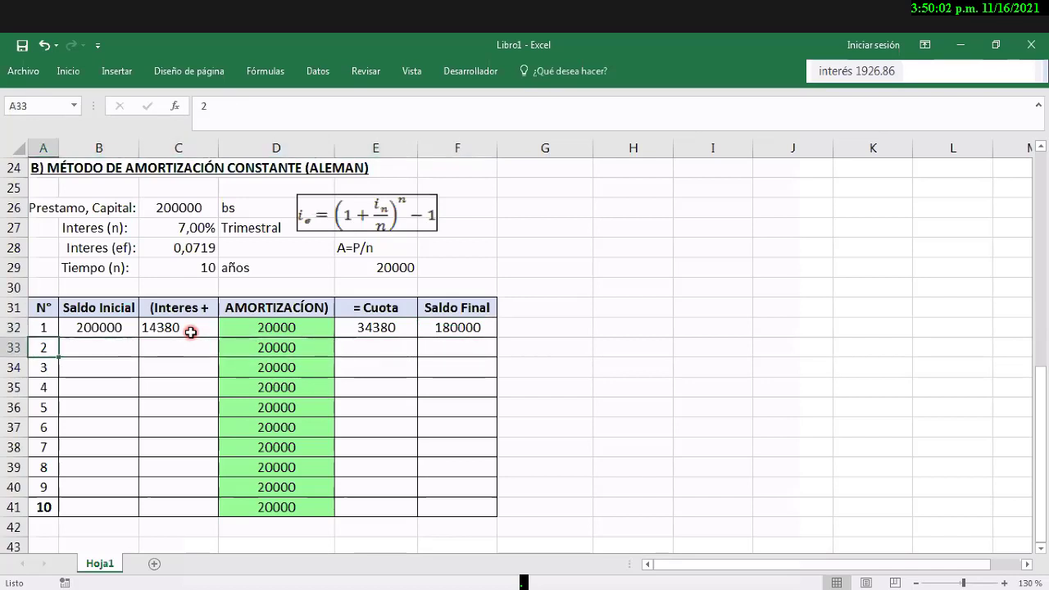
pyautogui.press('Right')
pyautogui.write('=')
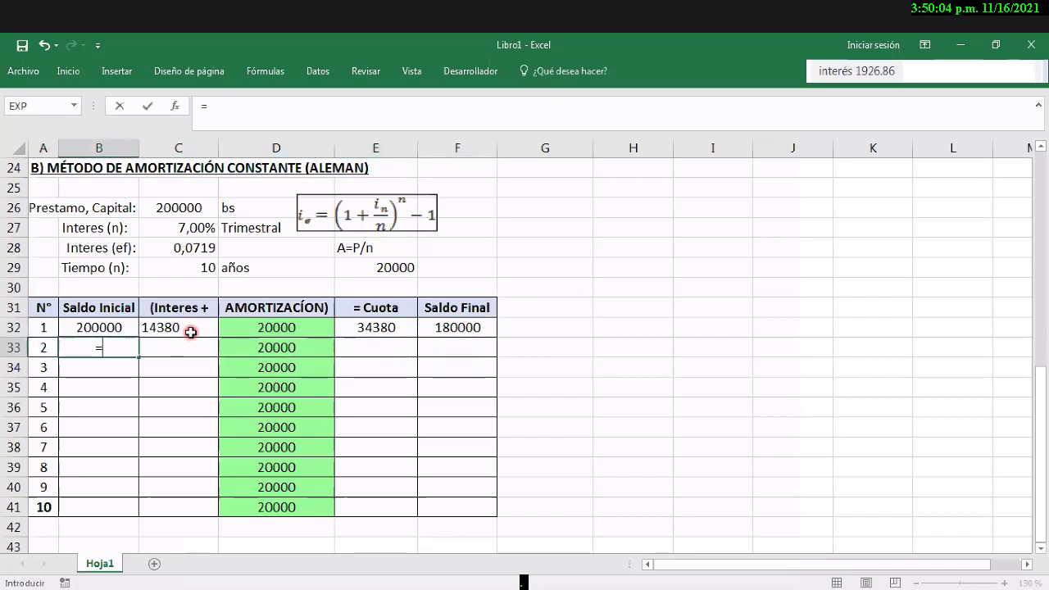
pyautogui.press('Right')
pyautogui.press('Right')
pyautogui.press('Right')
pyautogui.press('Right')
pyautogui.press('Up')
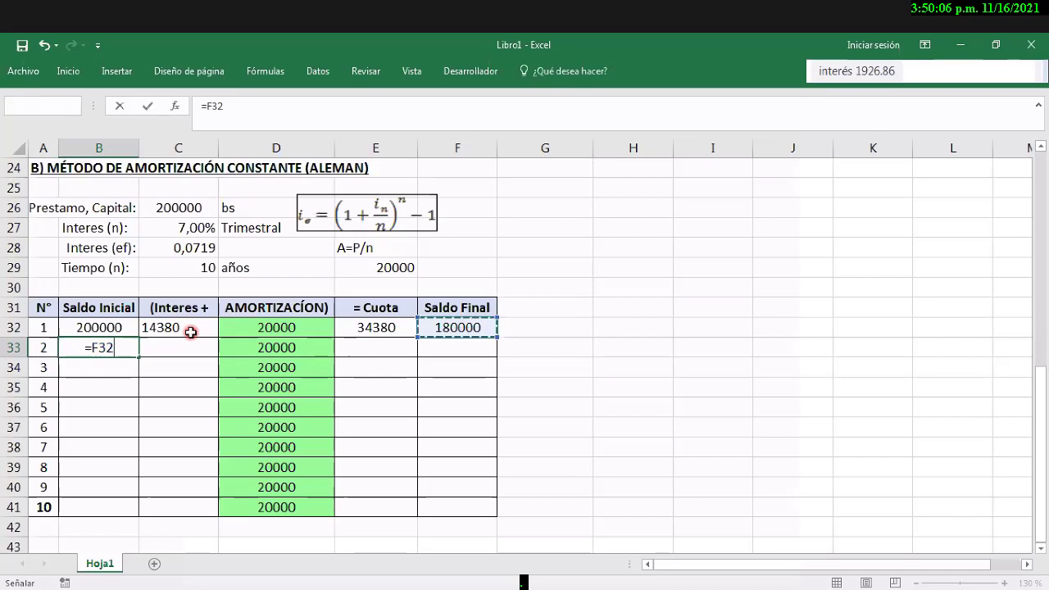
pyautogui.press('Return')
# Step: Check the interest formula in C32 and write the second period's interest formula =C28*B33 in C33
pyautogui.press('Up')
pyautogui.click(190, 332)
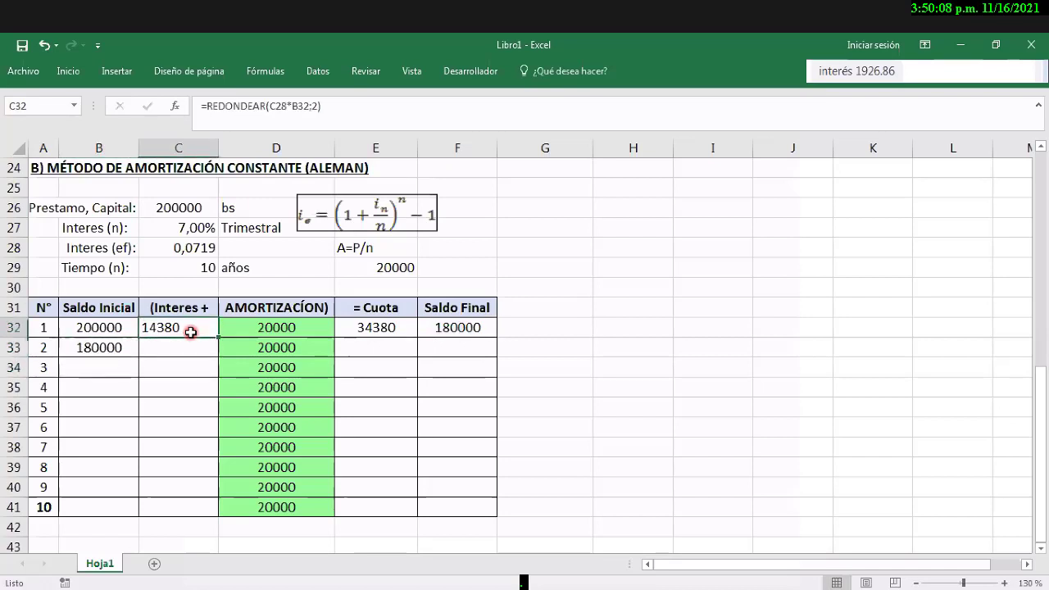
pyautogui.doubleClick(190, 332)
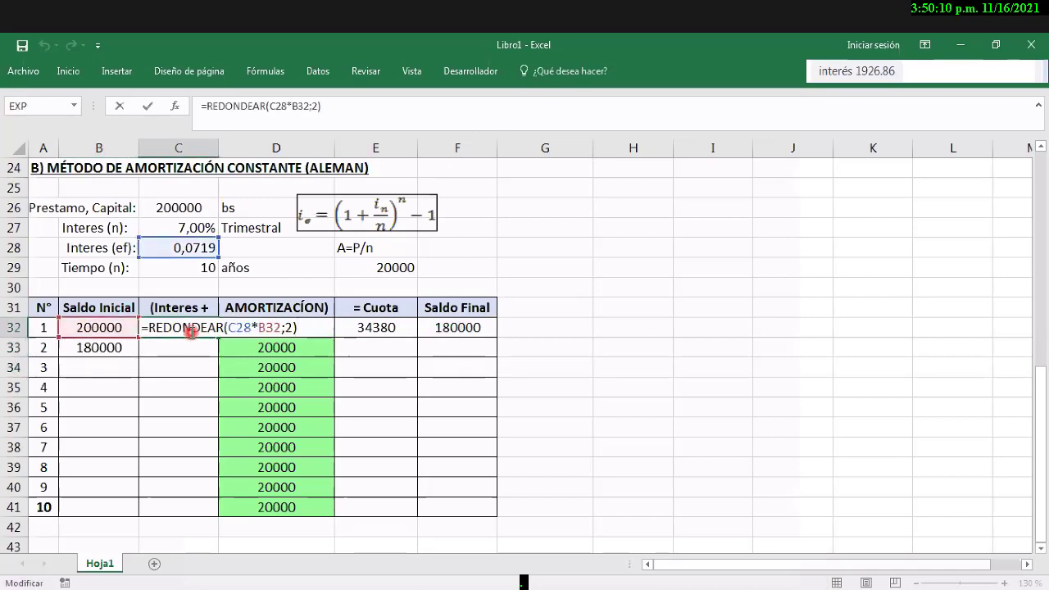
pyautogui.press('Return')
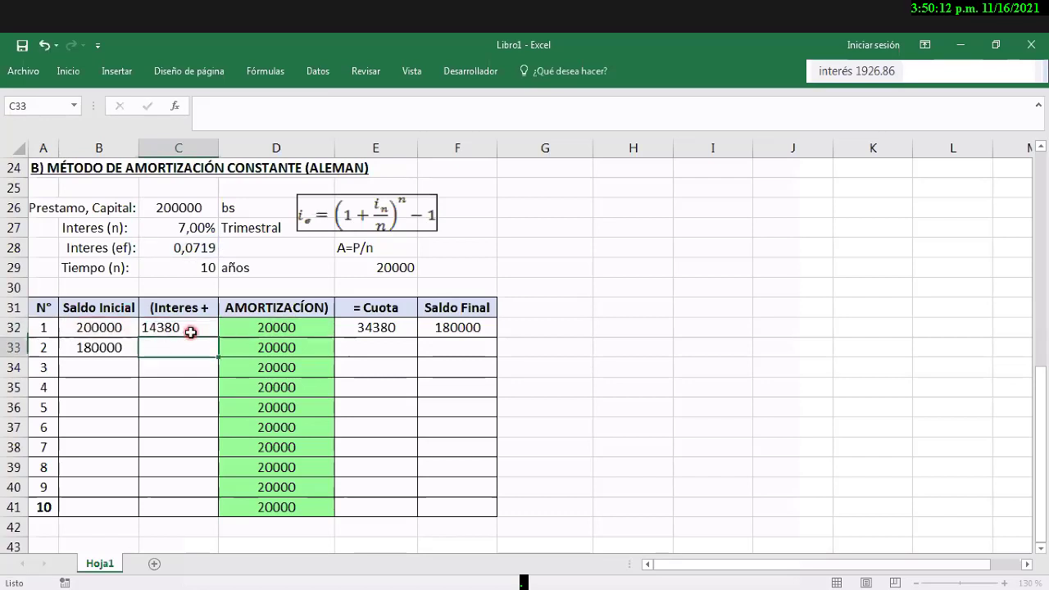
pyautogui.write('=')
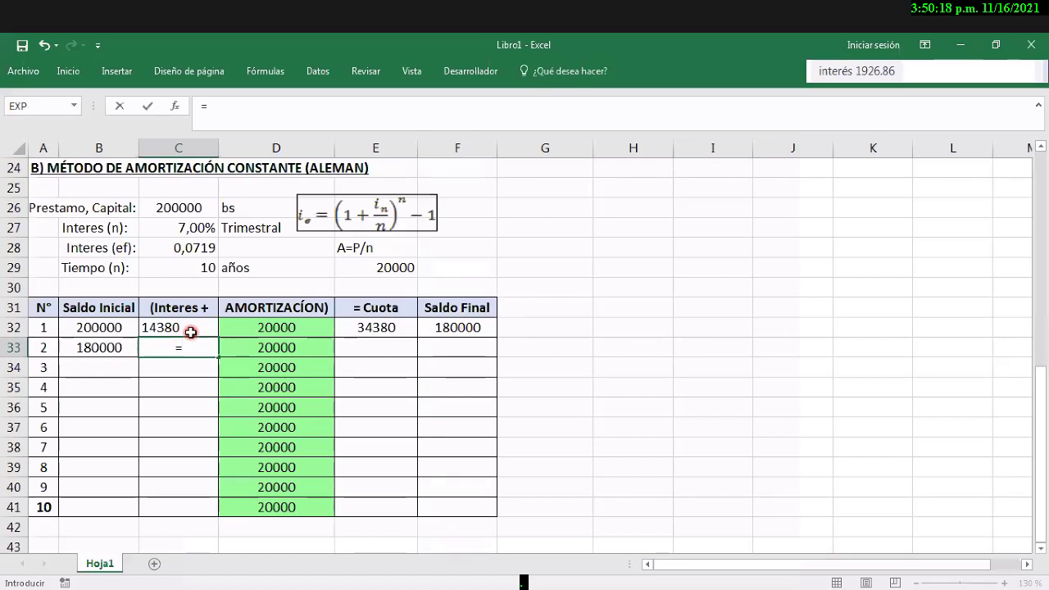
pyautogui.click(190, 331)
pyautogui.press('Up')
pyautogui.press('Up')
pyautogui.press('Up')
pyautogui.press('Up')
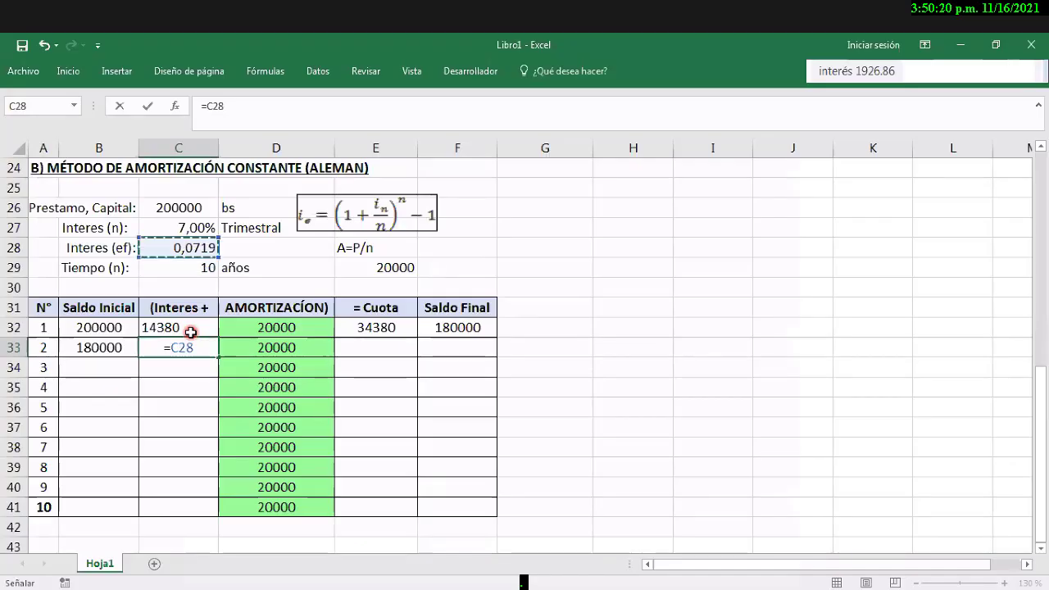
pyautogui.write('*')
pyautogui.press('Left')
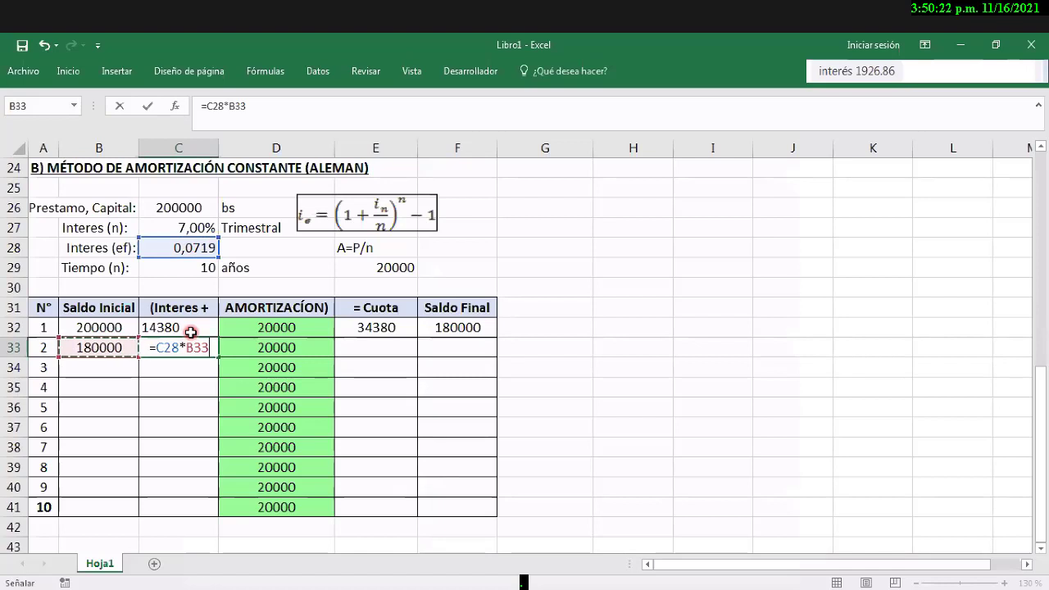
# Step: Make the effective-rate reference in C33 absolute, giving =$C$28*B33
pyautogui.press('F2')
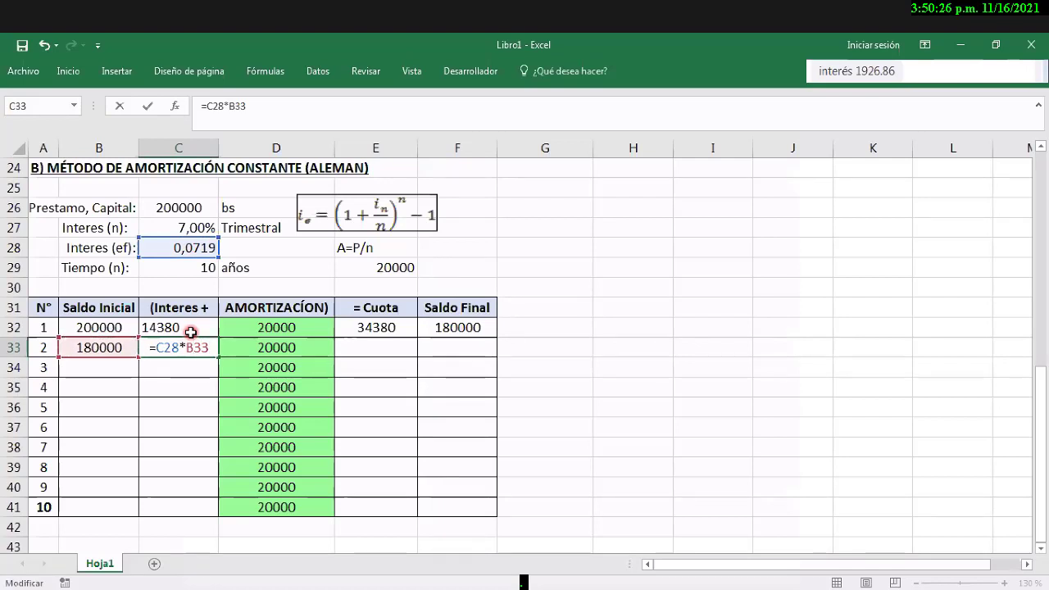
pyautogui.press('Left')
pyautogui.press('Left')
pyautogui.press('Left')
pyautogui.press('Left')
pyautogui.press('Left')
pyautogui.write('$')
pyautogui.press('Right')
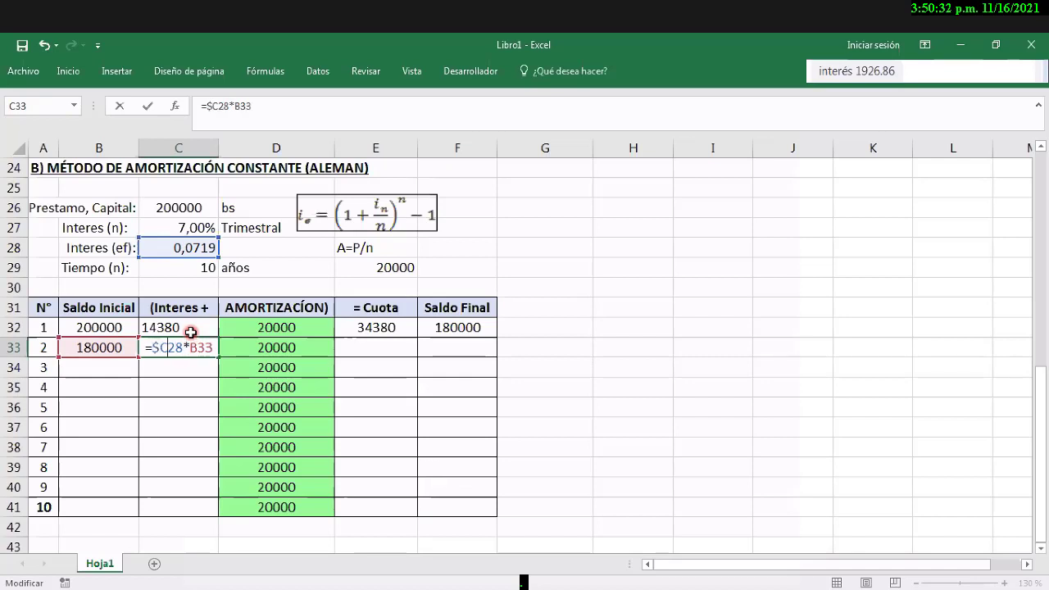
pyautogui.write('$')
pyautogui.press('Return')
pyautogui.press('Up')
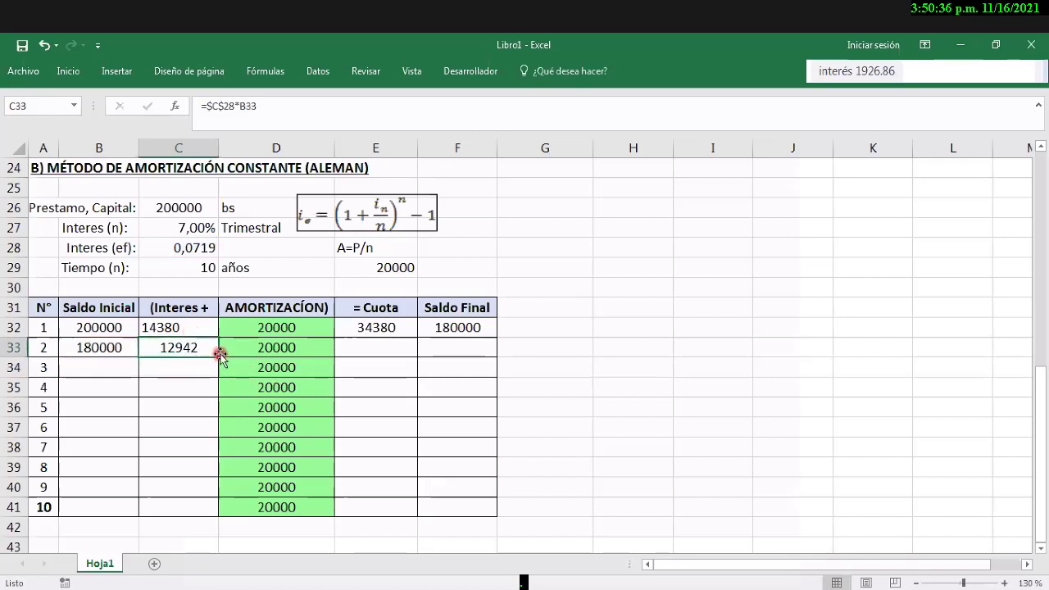
# Step: Fill the interest formula from C33 down to C41 and the opening-balance formula from B33 down to B40
pyautogui.moveTo(219, 354)
pyautogui.mouseDown()
pyautogui.moveTo(210, 472)
pyautogui.moveTo(205, 351)
pyautogui.mouseUp()
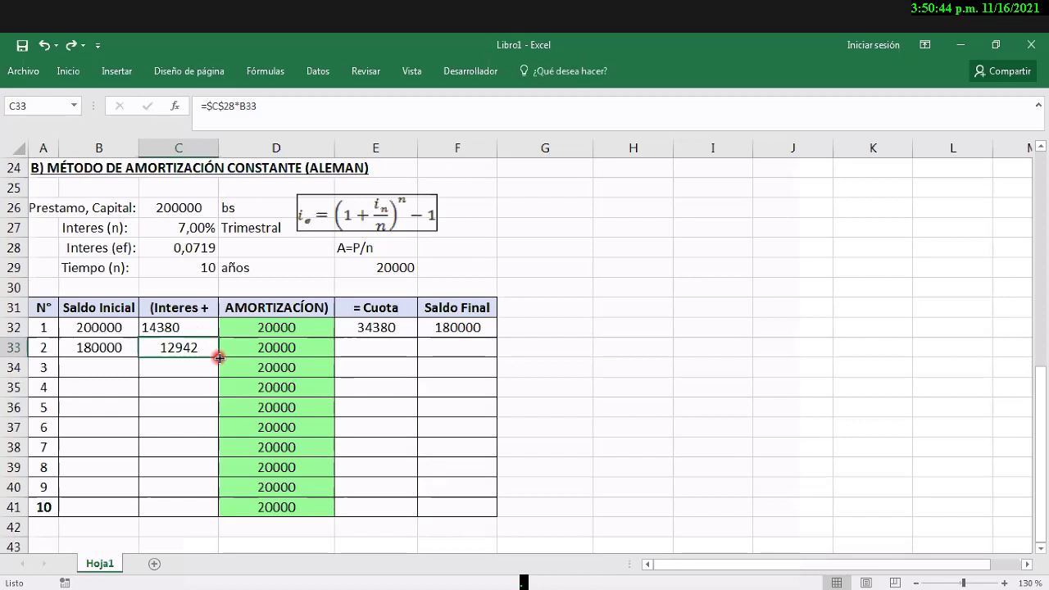
pyautogui.moveTo(220, 357); pyautogui.dragTo(214, 519)
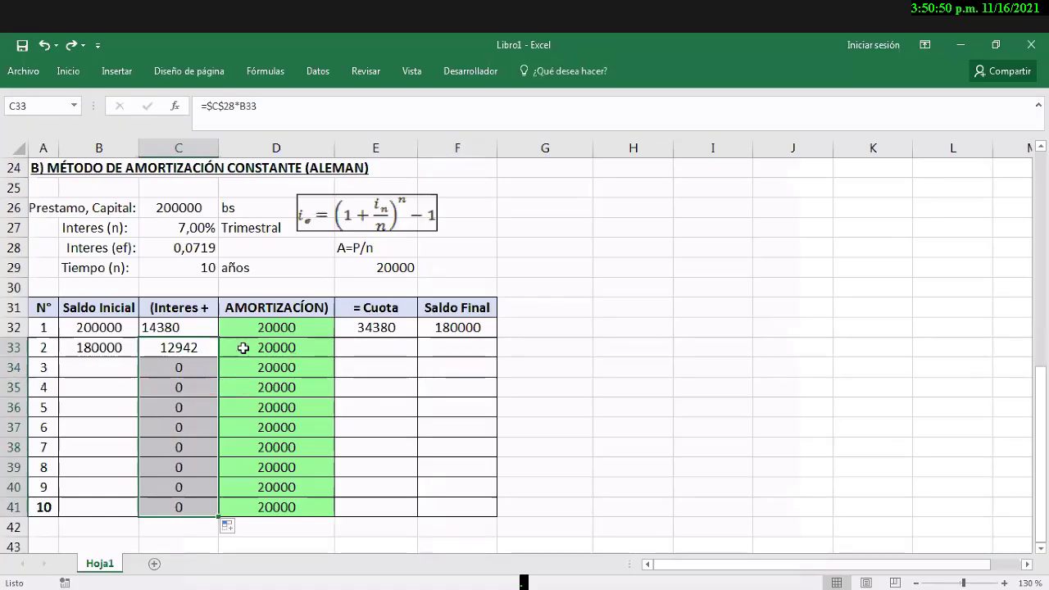
pyautogui.click(111, 343)
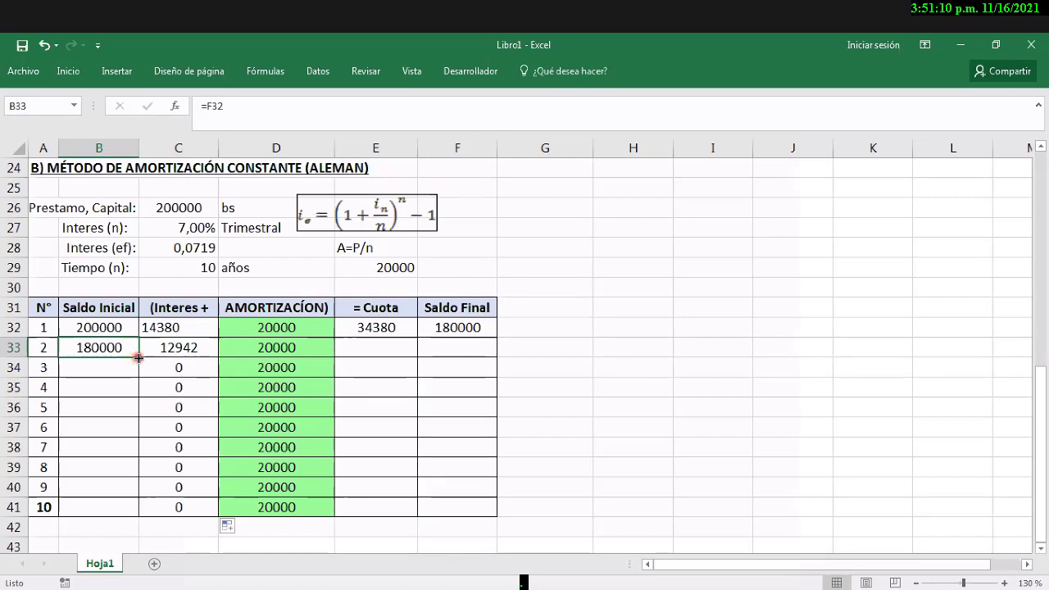
pyautogui.moveTo(139, 357); pyautogui.dragTo(145, 506)
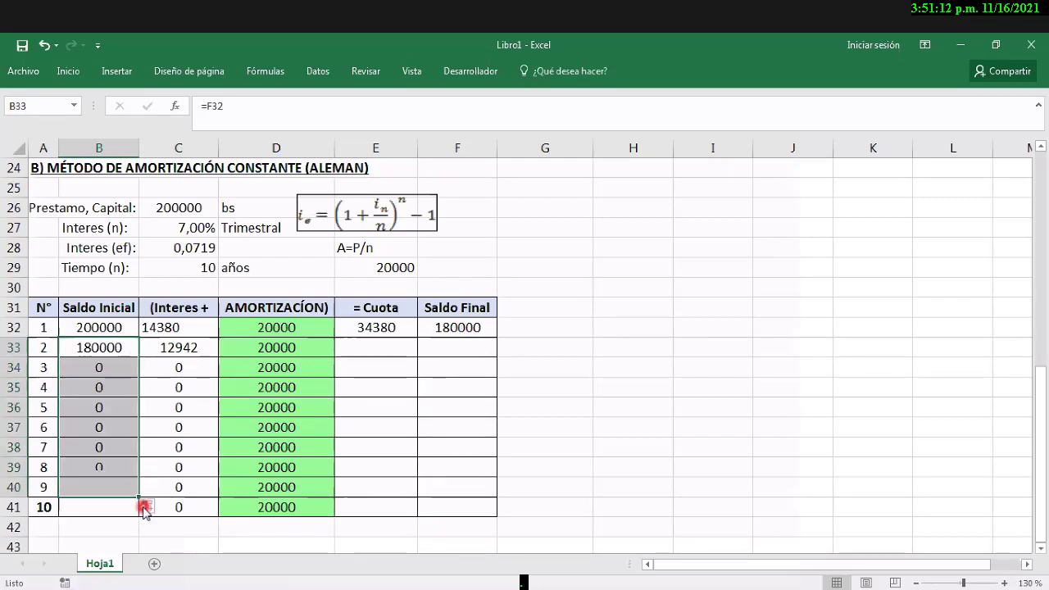
# Step: Fill the payment formula from E32 down through E41 for all periods
pyautogui.click(400, 327)
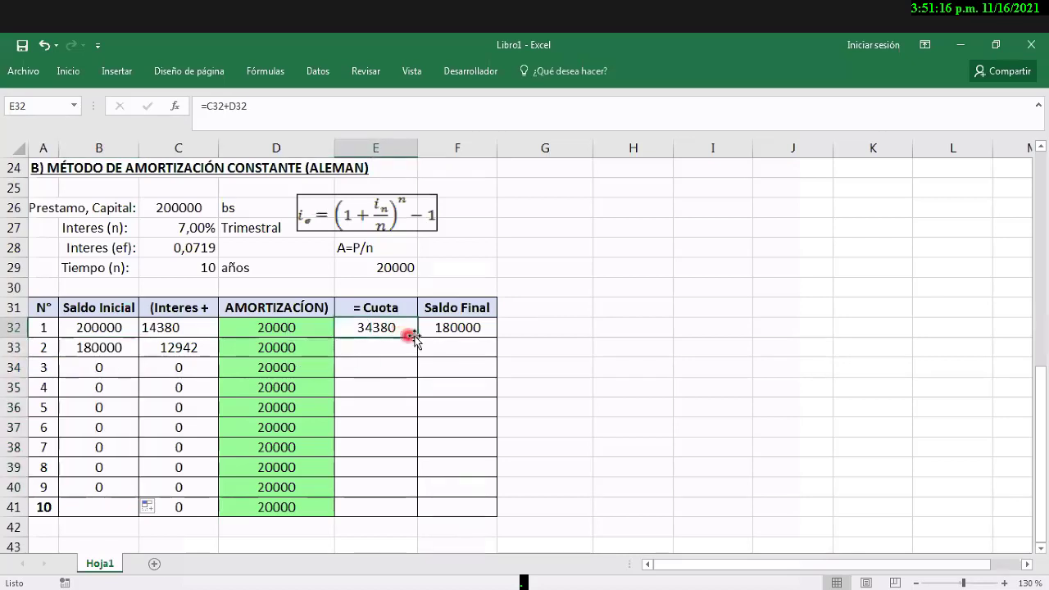
pyautogui.moveTo(415, 337); pyautogui.dragTo(411, 505)
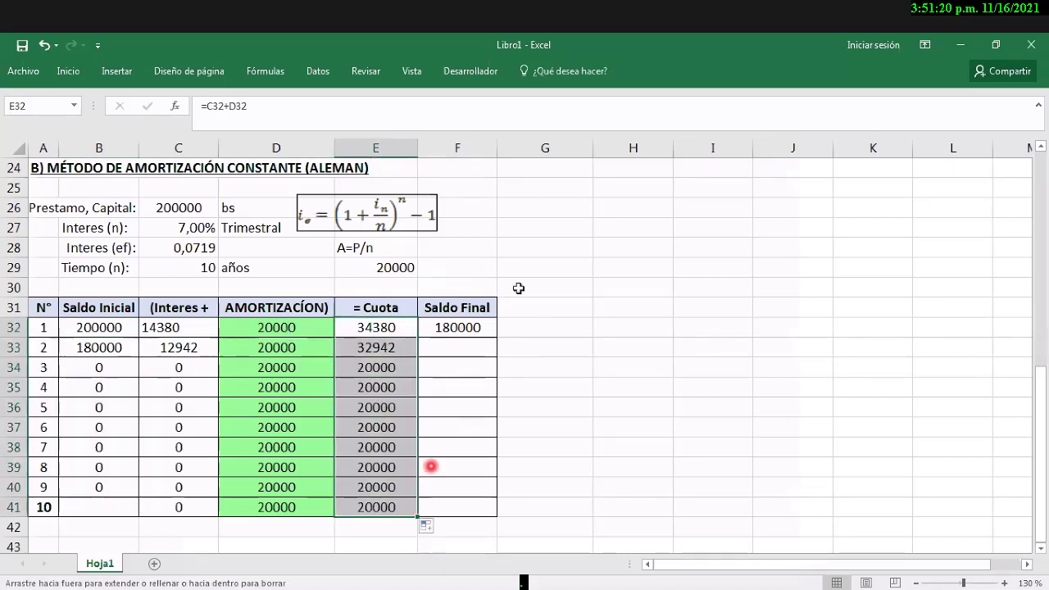
# Step: Review the cell references in the first period's closing-balance formula in F32
pyautogui.doubleClick(473, 326)
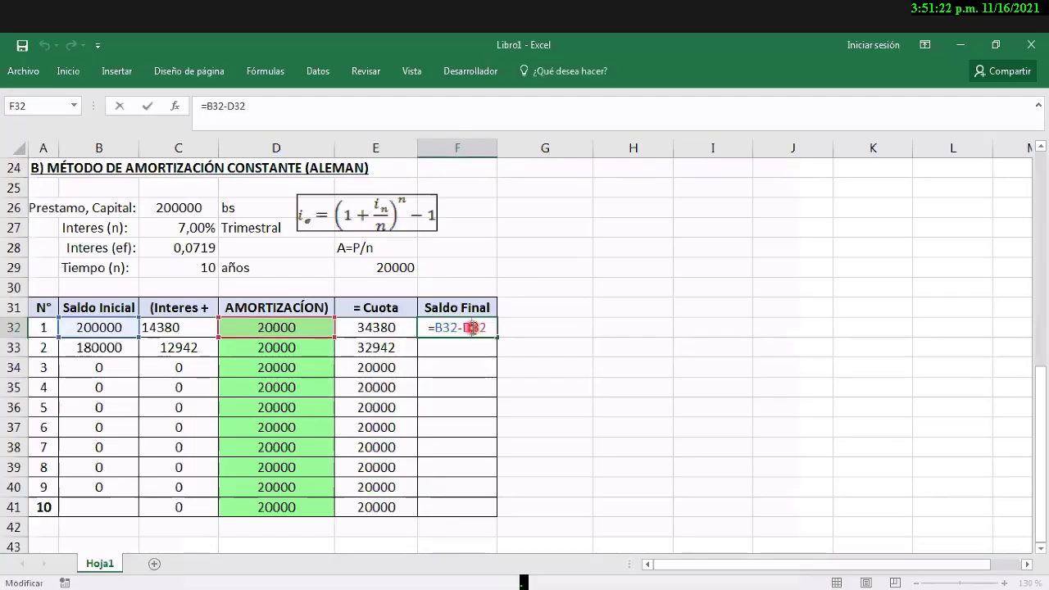
pyautogui.press('F2')
pyautogui.press('Escape')
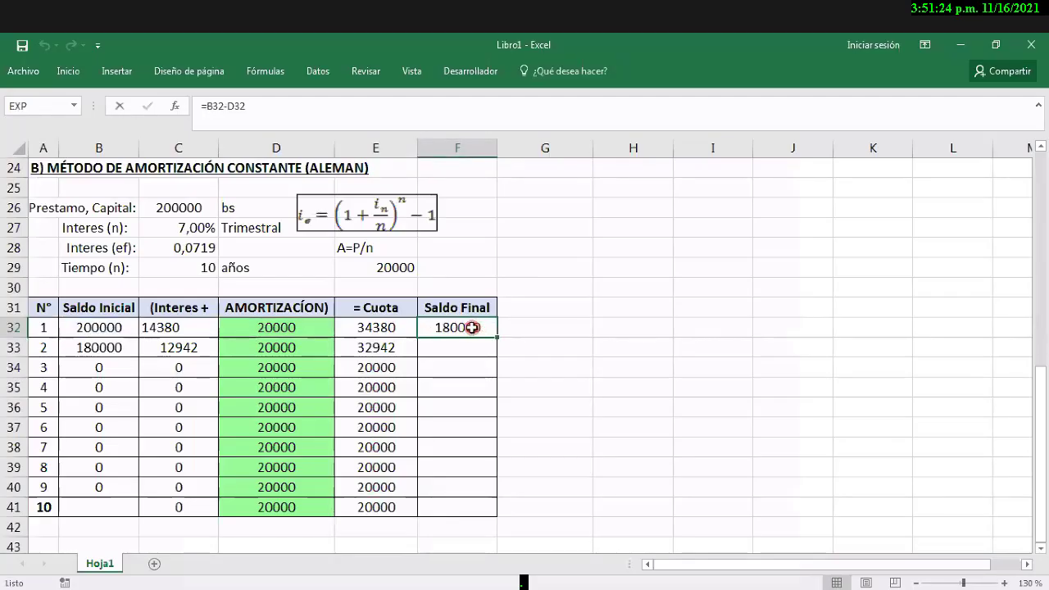
pyautogui.doubleClick(473, 327)
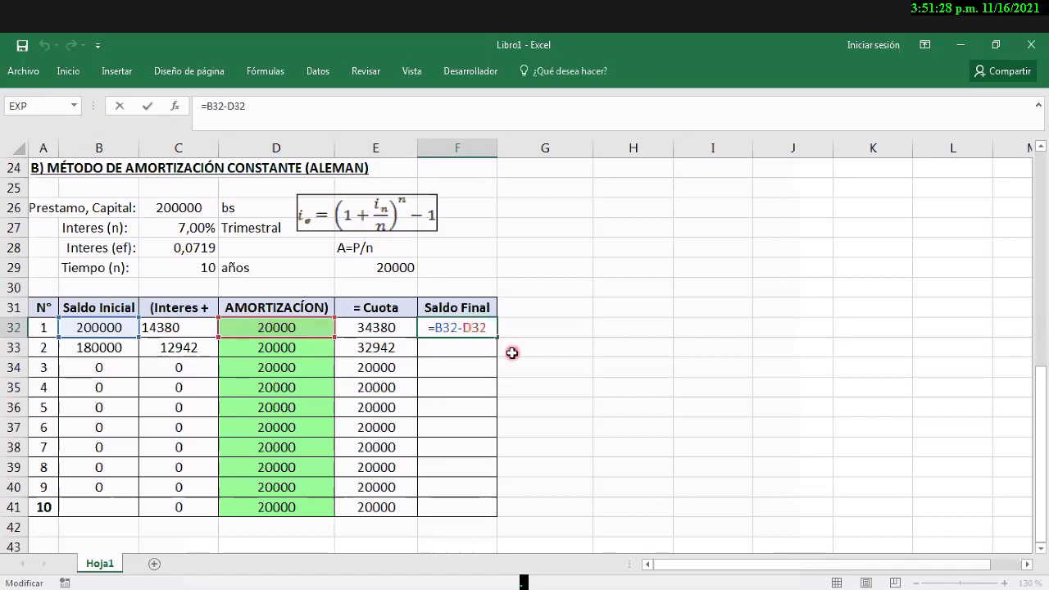
pyautogui.press('Escape')
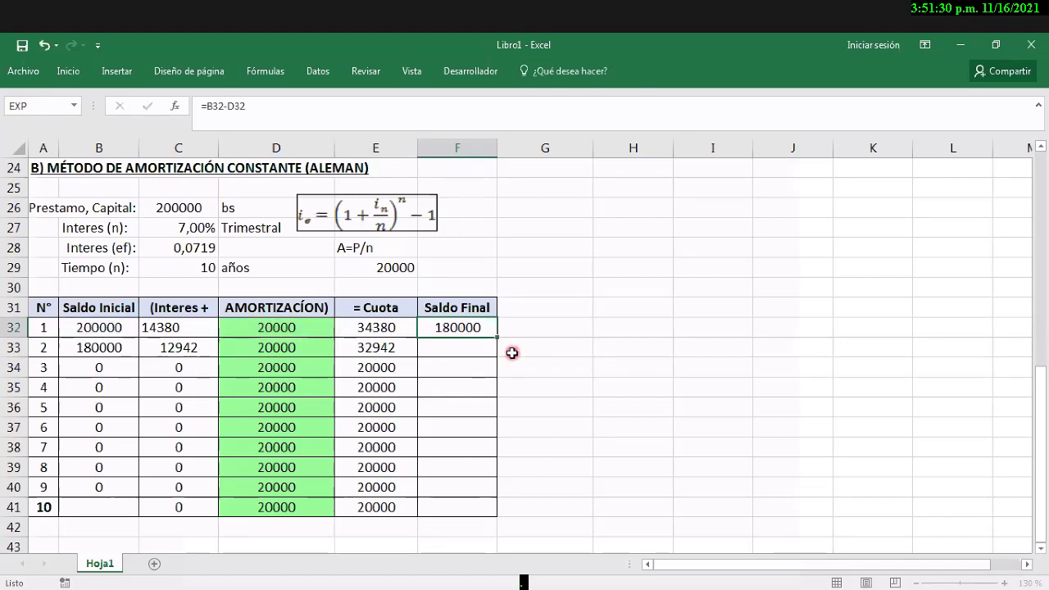
# Step: Fill the closing-balance formula from F32 down to F41 and extend the opening-balance formula from B39 down to B41
pyautogui.moveTo(501, 338); pyautogui.dragTo(492, 516)
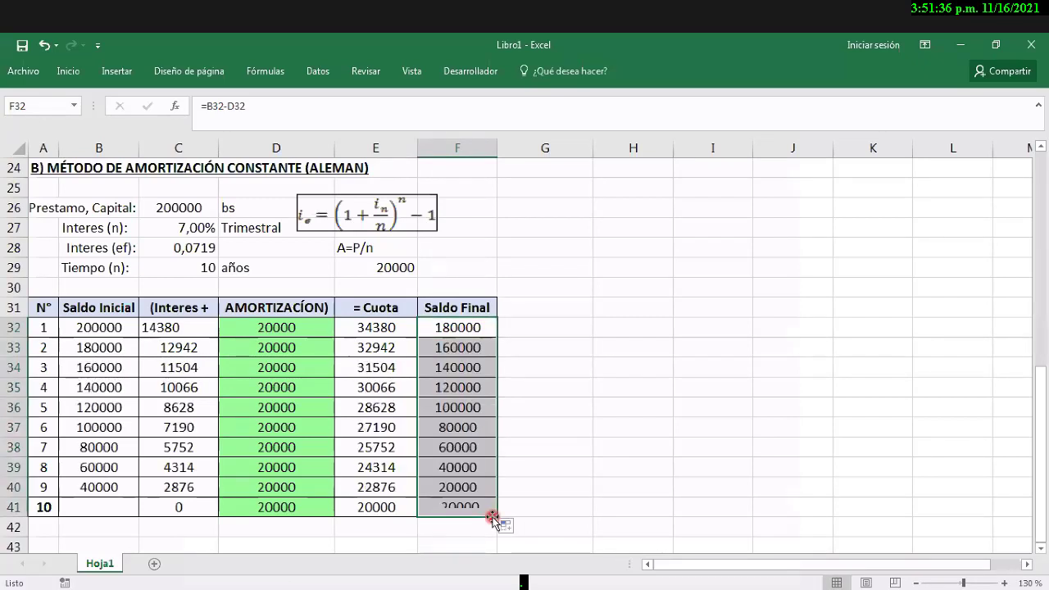
pyautogui.click(128, 481)
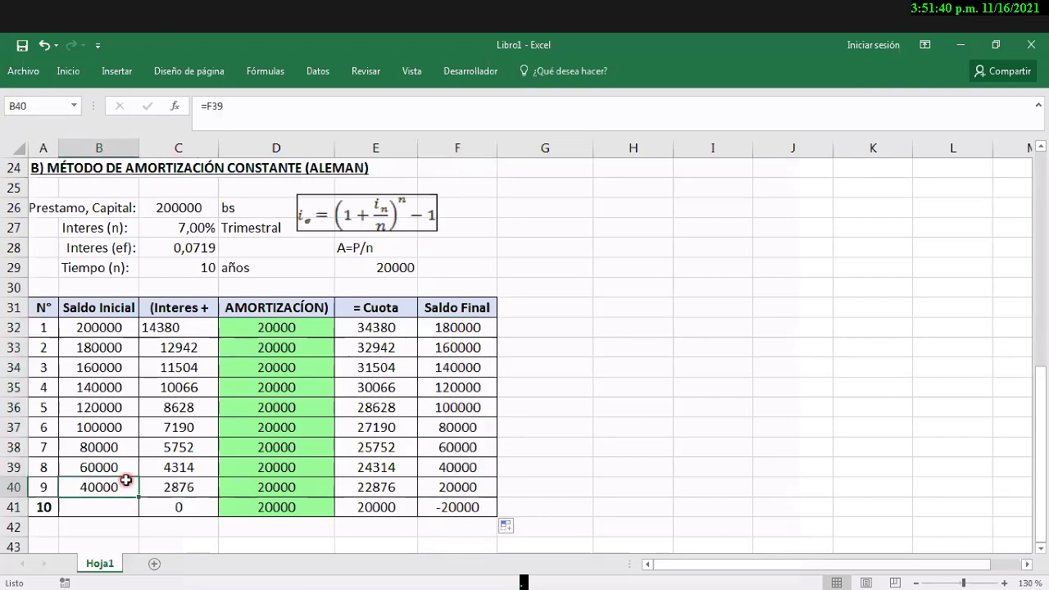
pyautogui.click(120, 500)
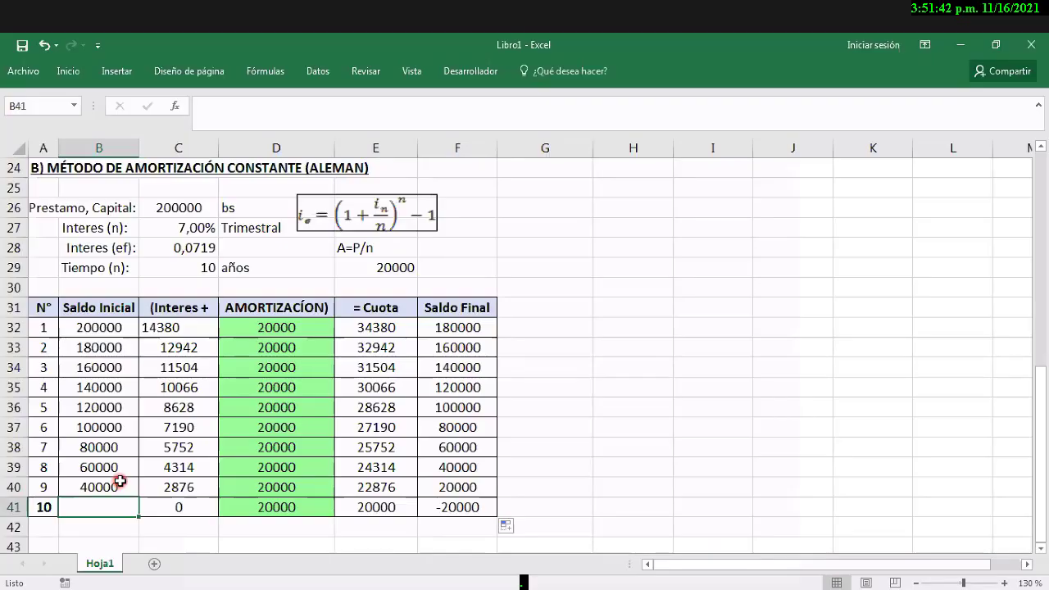
pyautogui.click(123, 471)
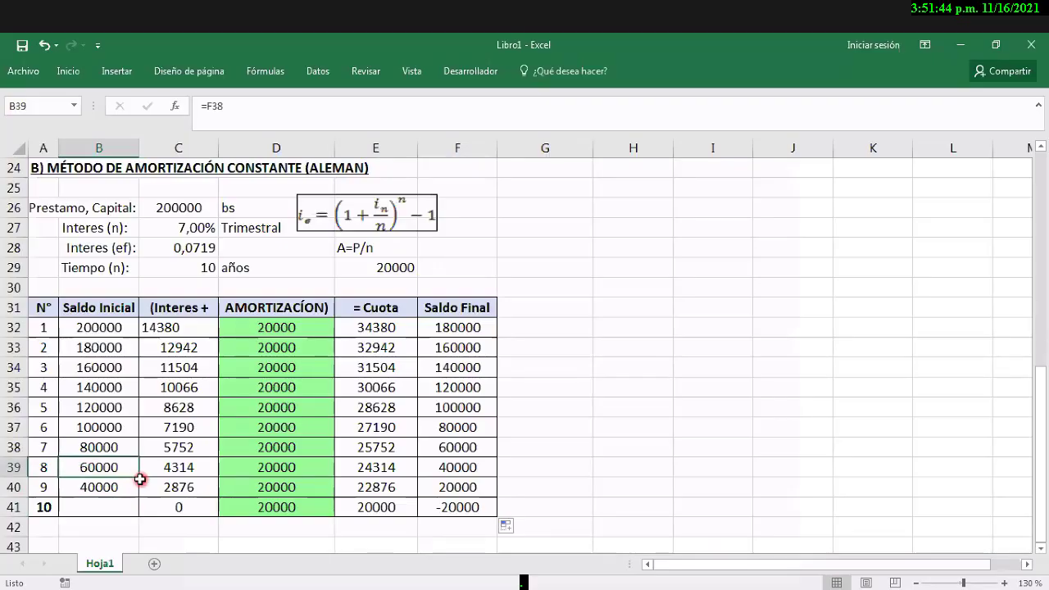
pyautogui.moveTo(140, 478); pyautogui.dragTo(138, 508)
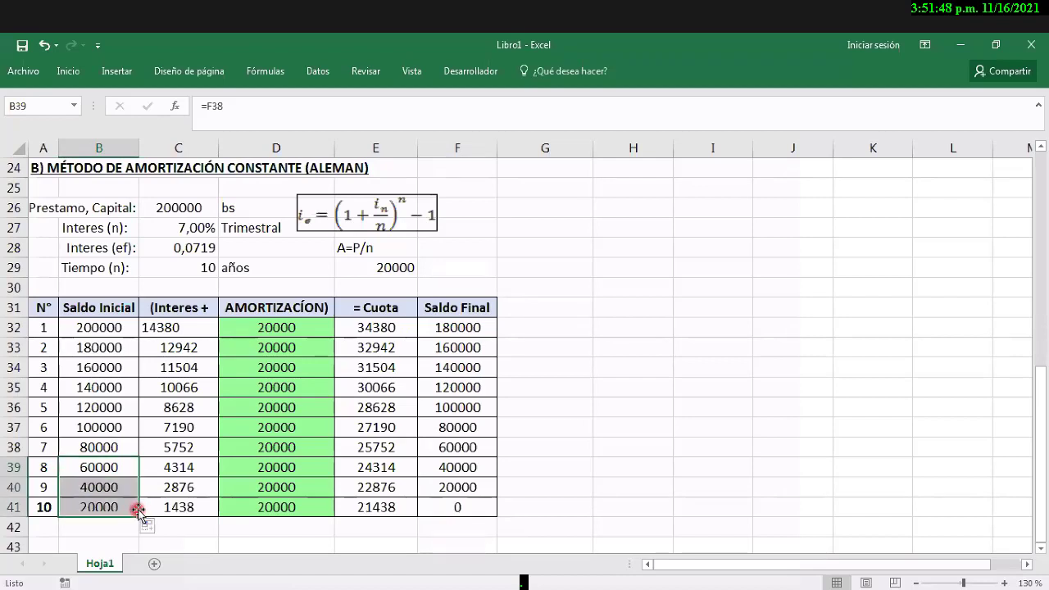
# Step: Highlight the final closing balance in F41 with a red font and yellow fill
pyautogui.click(443, 491)
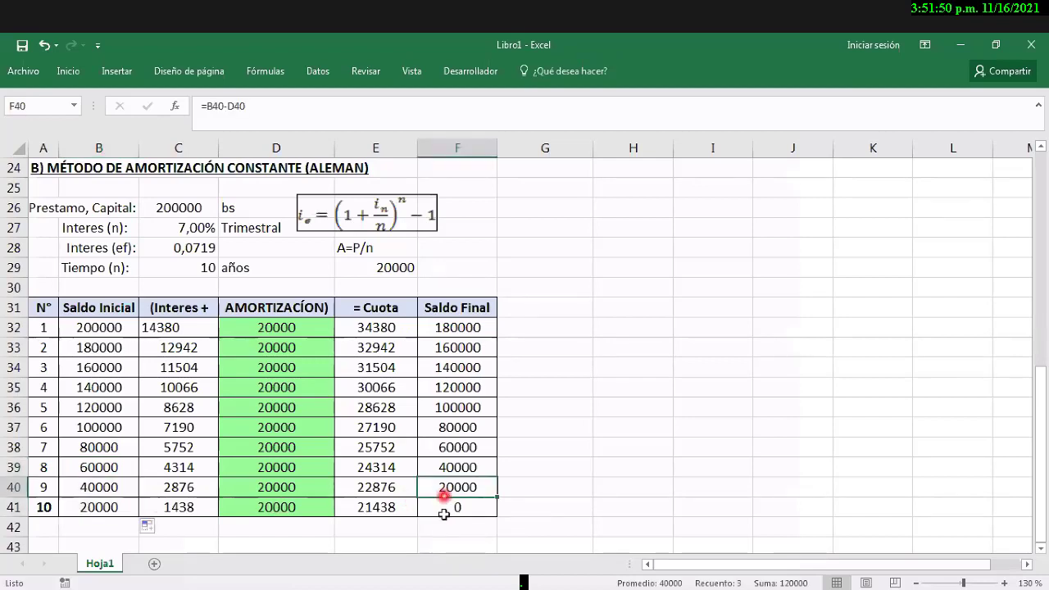
pyautogui.click(444, 509)
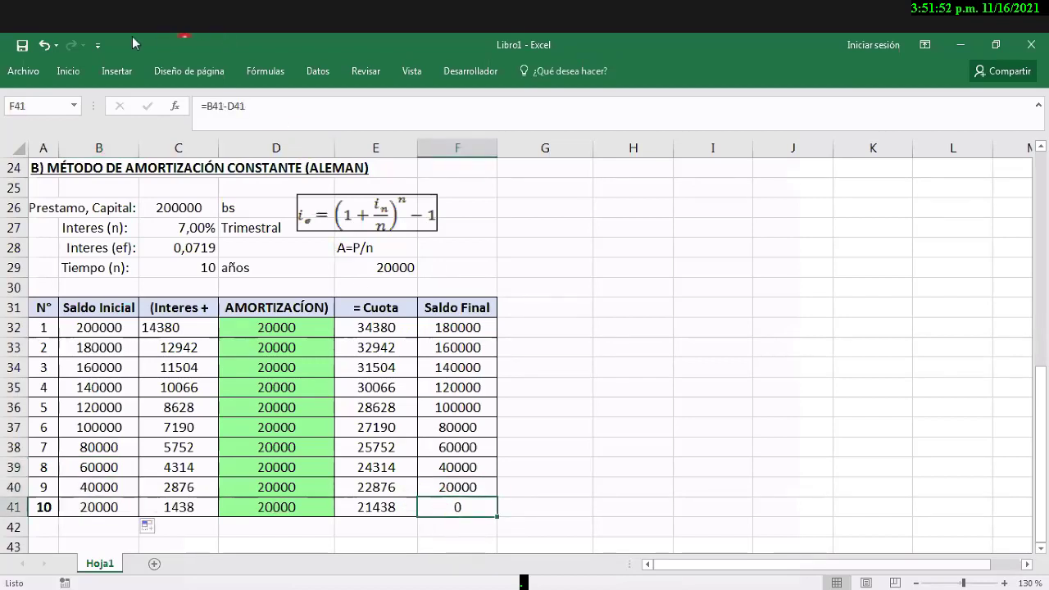
pyautogui.click(72, 72)
pyautogui.click(198, 124)
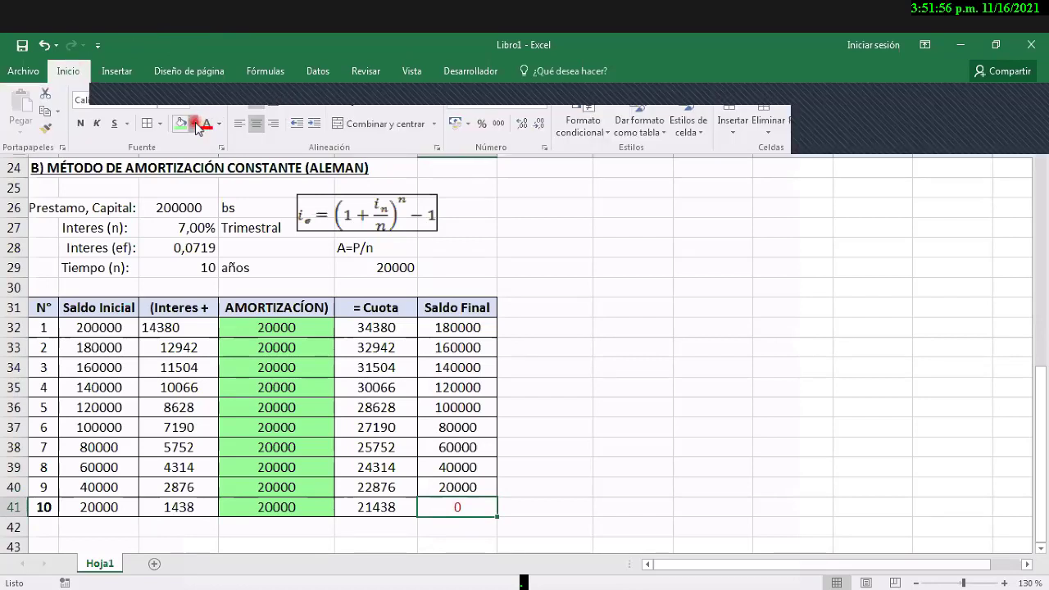
pyautogui.click(193, 123)
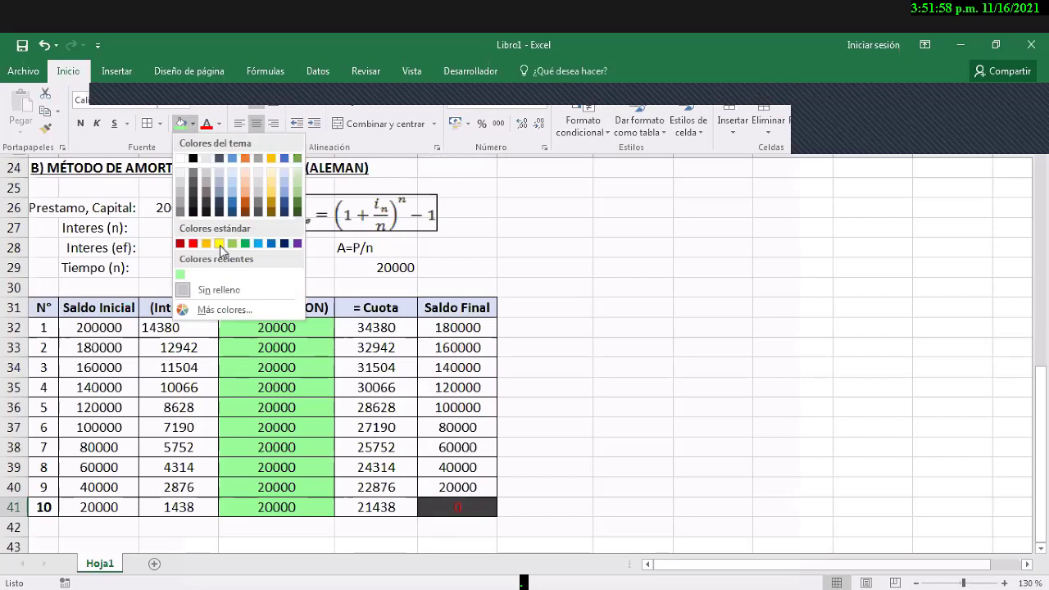
pyautogui.click(219, 245)
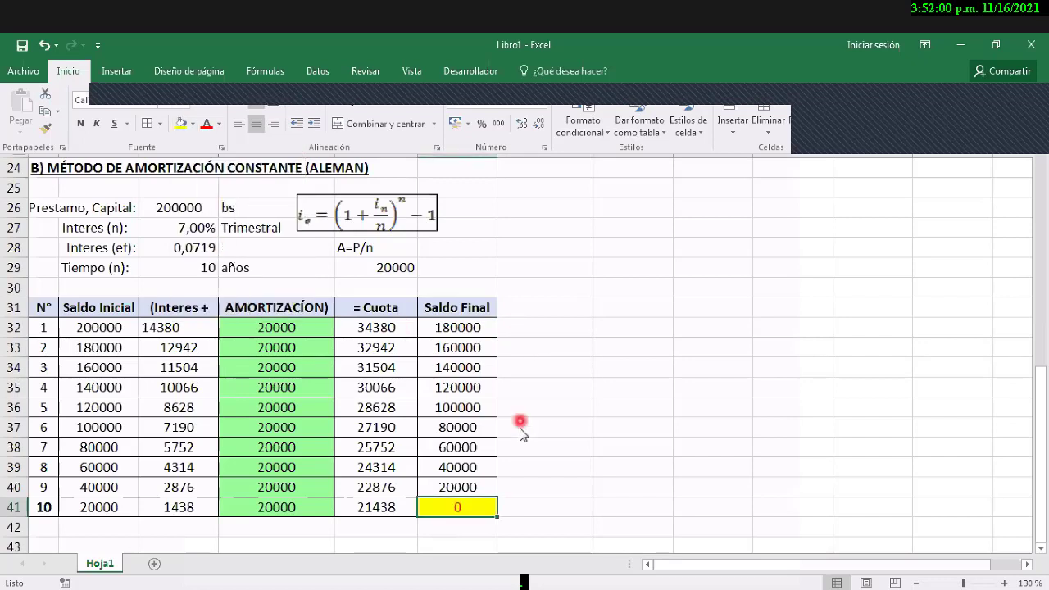
# Step: Enter the note "(Ojo - Saldo 0)" in G41 beside the final closing balance
pyautogui.click(527, 511)
pyautogui.write('()')
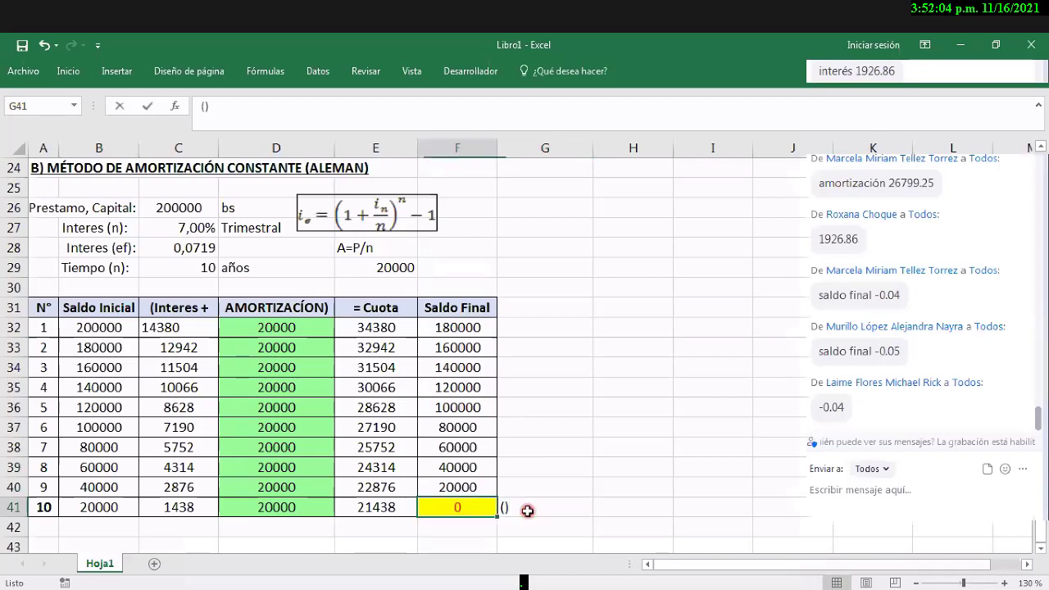
pyautogui.press('Escape')
pyautogui.write('(')
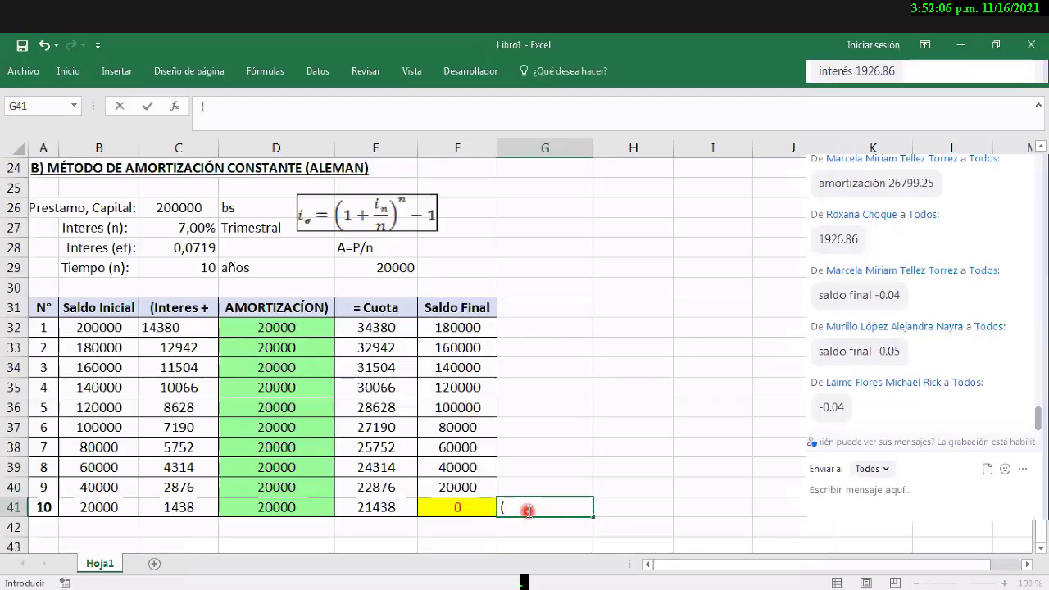
pyautogui.write('Ojo')
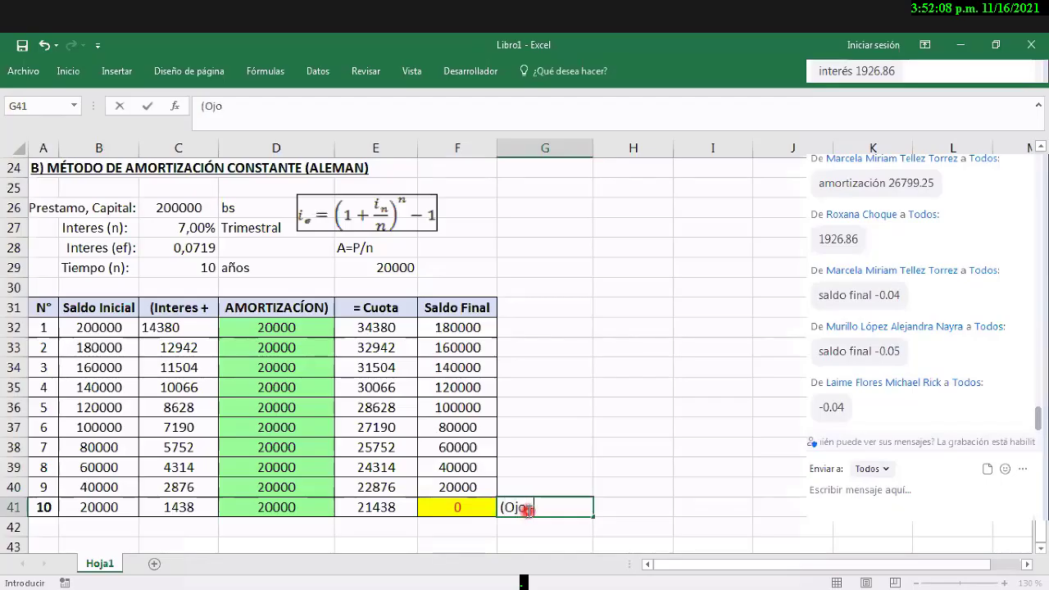
pyautogui.write(' - Saldo')
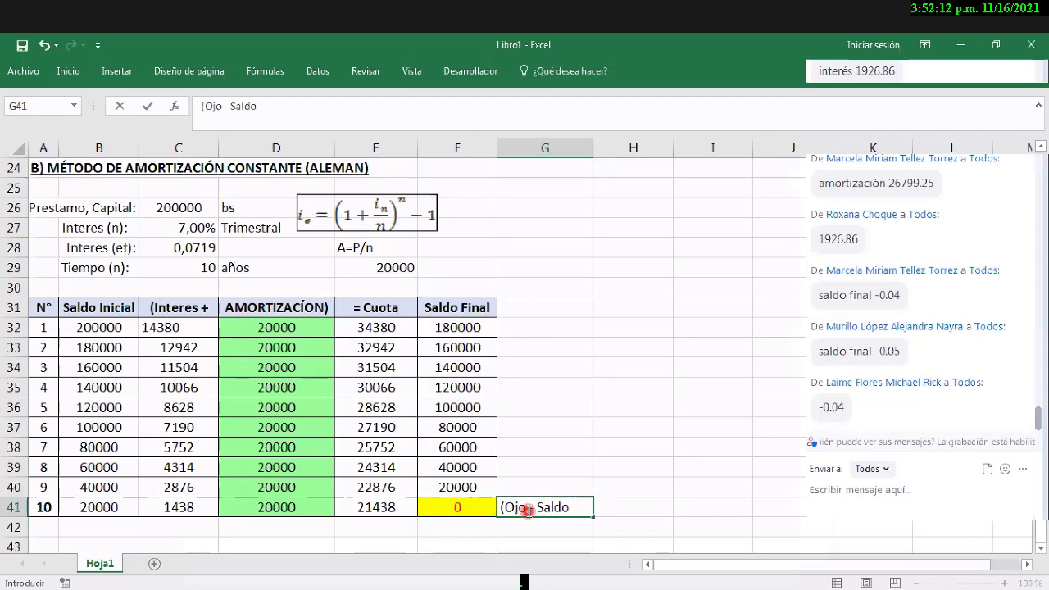
pyautogui.write(' 0)')
pyautogui.press('Return')
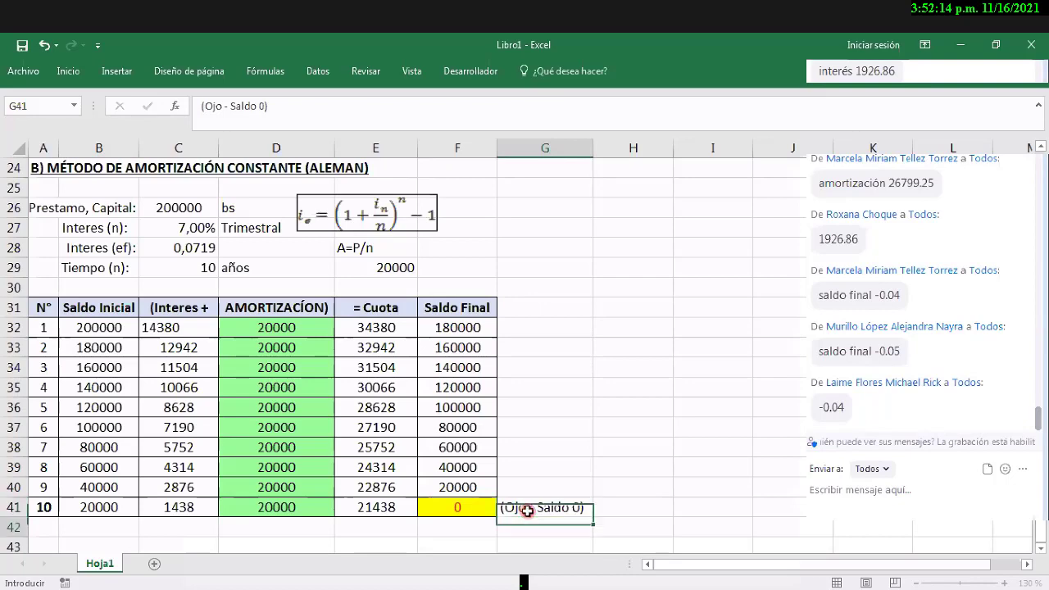
# Step: Copy the note from G41 into G21, beside the last closing balance of the upper amortization table
pyautogui.click(528, 510)
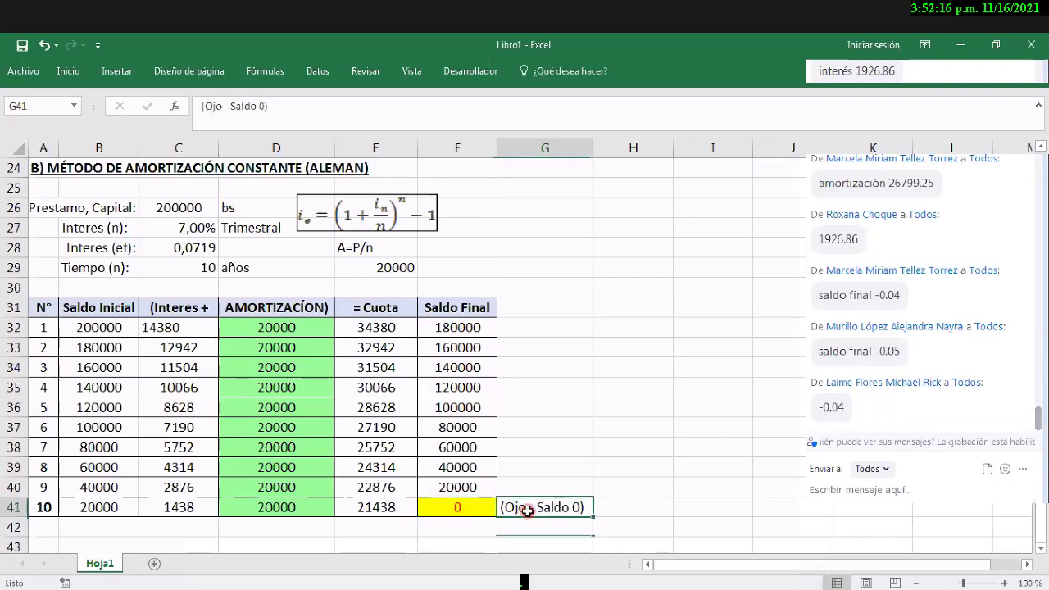
pyautogui.hotkey('ctrl', 'c')
pyautogui.press('Up')
pyautogui.press('Up')
pyautogui.press('Up')
pyautogui.press('Up')
pyautogui.press('Up')
pyautogui.press('Up')
pyautogui.press('Up')
pyautogui.press('Up')
pyautogui.press('Up')
pyautogui.press('Up')
pyautogui.press('Up')
pyautogui.press('Up')
pyautogui.press('Up')
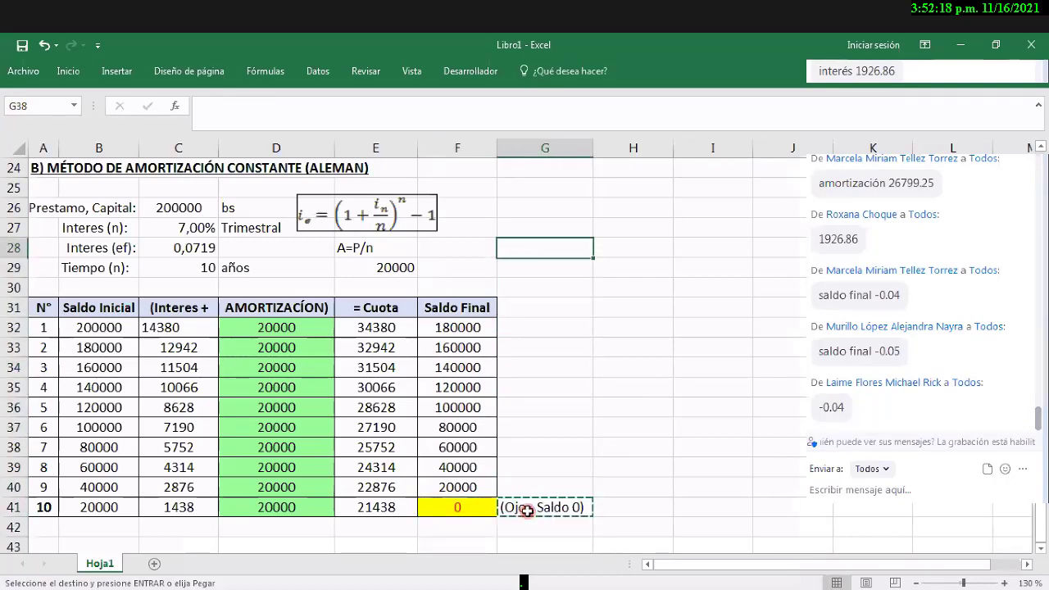
pyautogui.press('Up')
pyautogui.press('Up')
pyautogui.press('Up')
pyautogui.press('Up')
pyautogui.press('Up')
pyautogui.press('Up')
pyautogui.press('Up')
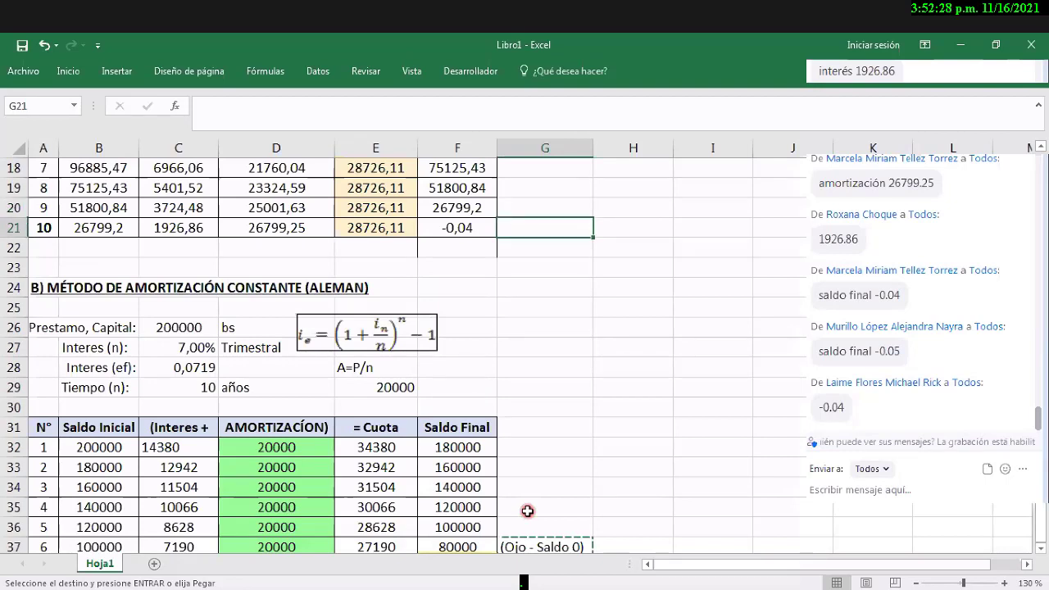
pyautogui.hotkey('ctrl', 'v')
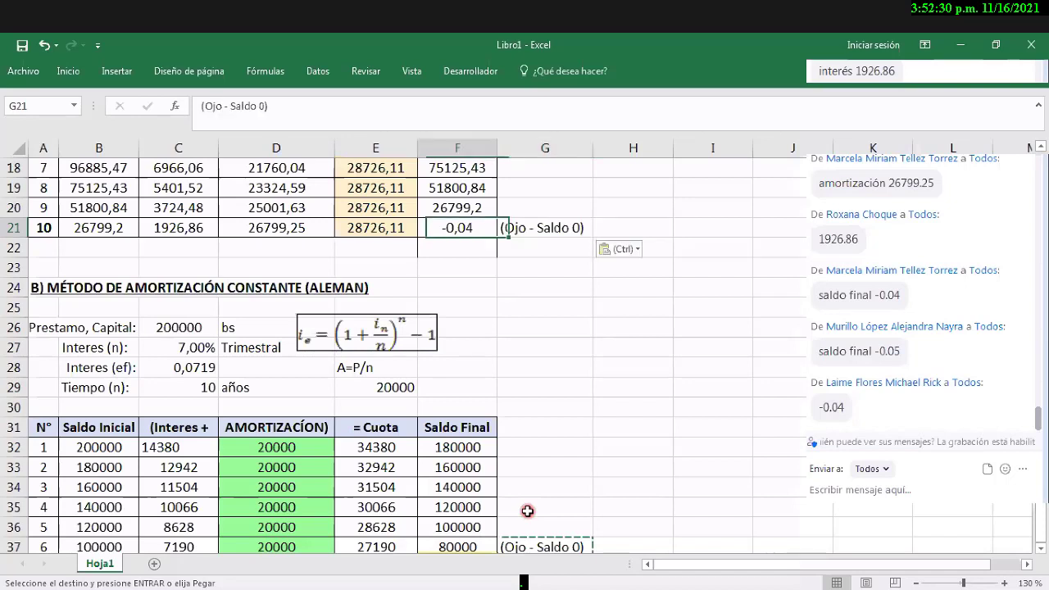
# Step: Give the last closing balance in F21 the same red font and yellow fill
pyautogui.press('Left')
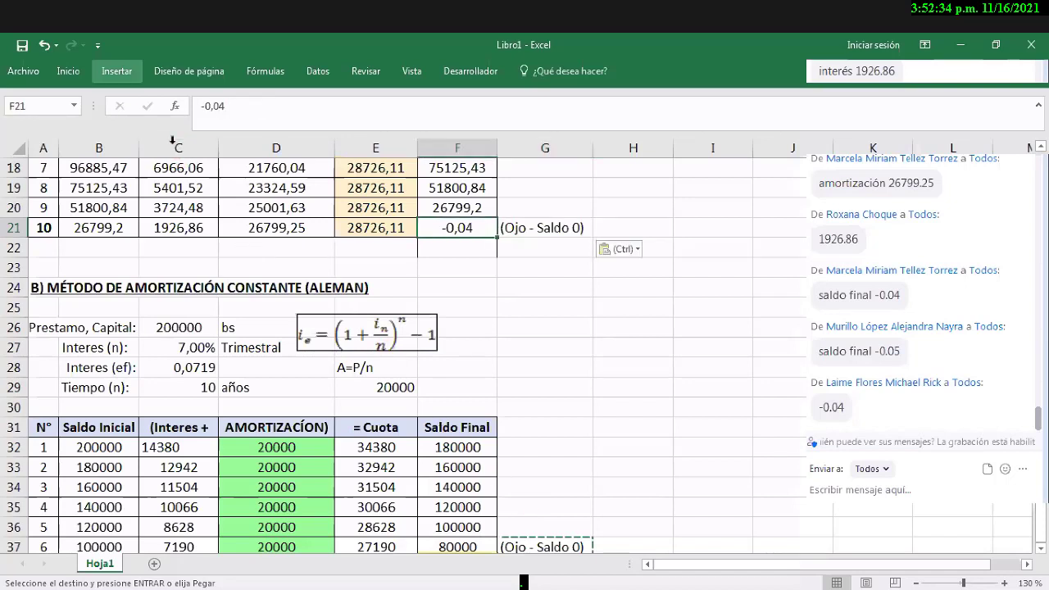
pyautogui.click(116, 71)
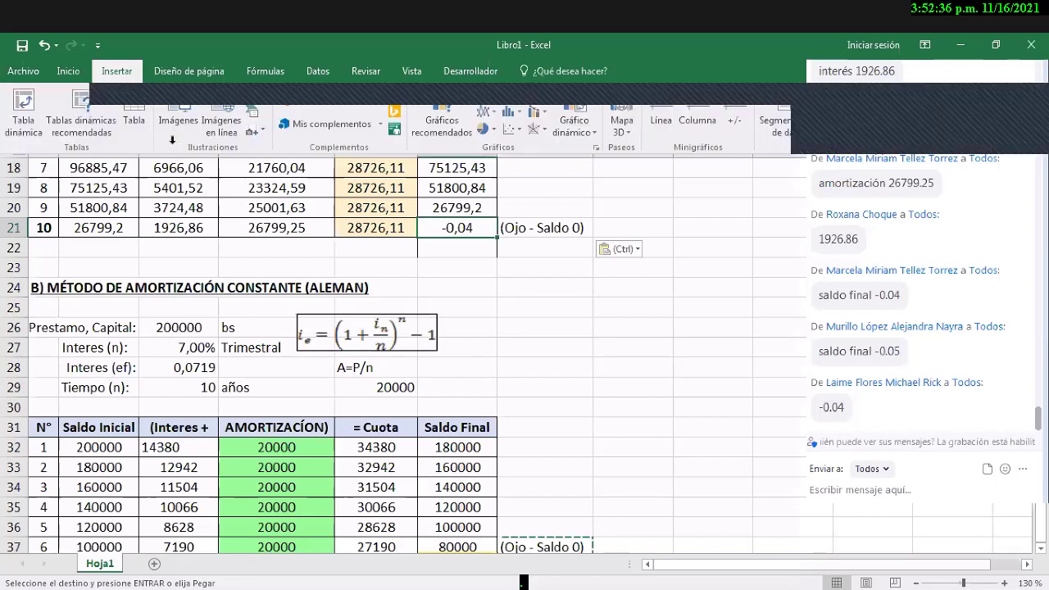
pyautogui.click(68, 72)
pyautogui.click(206, 123)
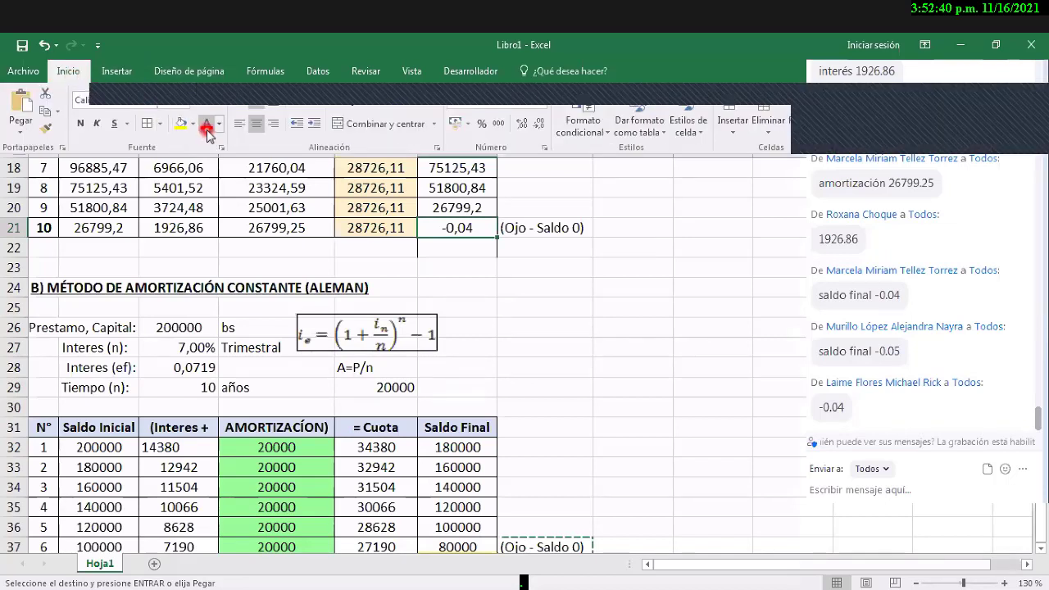
pyautogui.click(180, 123)
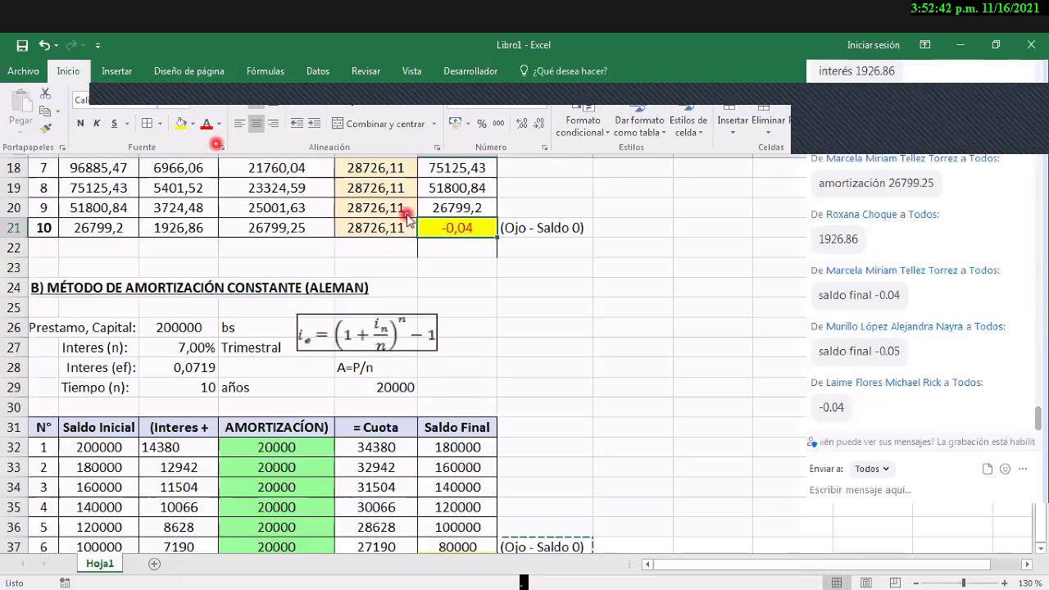
pyautogui.click(438, 266)
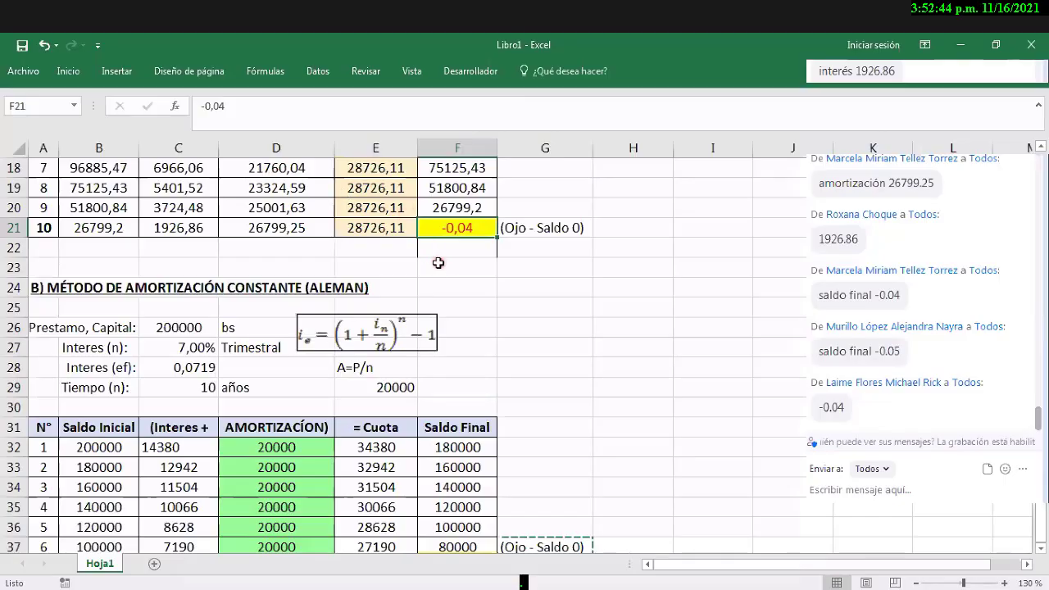
# Step: Examine the later periods of the German-method table, checking the opening-balance, interest, payment and closing-balance formulas
pyautogui.press('Down')
pyautogui.press('Down')
pyautogui.press('Down')
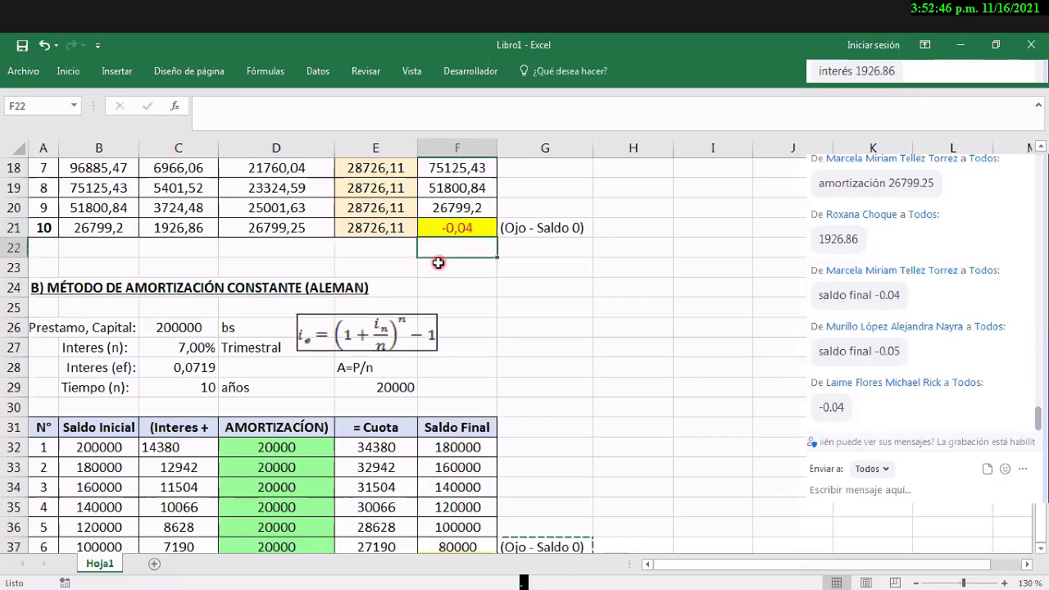
pyautogui.press('Down')
pyautogui.press('Down')
pyautogui.press('Down')
pyautogui.press('Down')
pyautogui.press('Down')
pyautogui.press('Down')
pyautogui.press('Down')
pyautogui.press('Down')
pyautogui.press('Down')
pyautogui.press('Down')
pyautogui.press('Down')
pyautogui.press('Down')
pyautogui.press('Down')
pyautogui.press('Down')
pyautogui.press('Down')
pyautogui.press('Down')
pyautogui.press('Down')
pyautogui.press('Down')
pyautogui.press('Down')
pyautogui.press('Down')
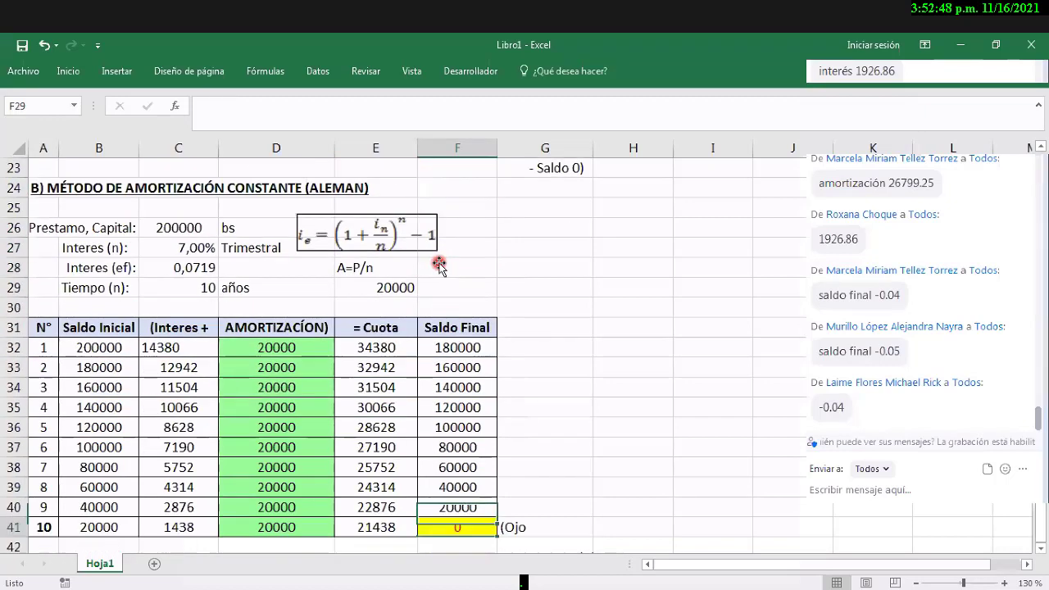
pyautogui.press('Up')
pyautogui.press('Up')
pyautogui.press('Up')
pyautogui.press('Up')
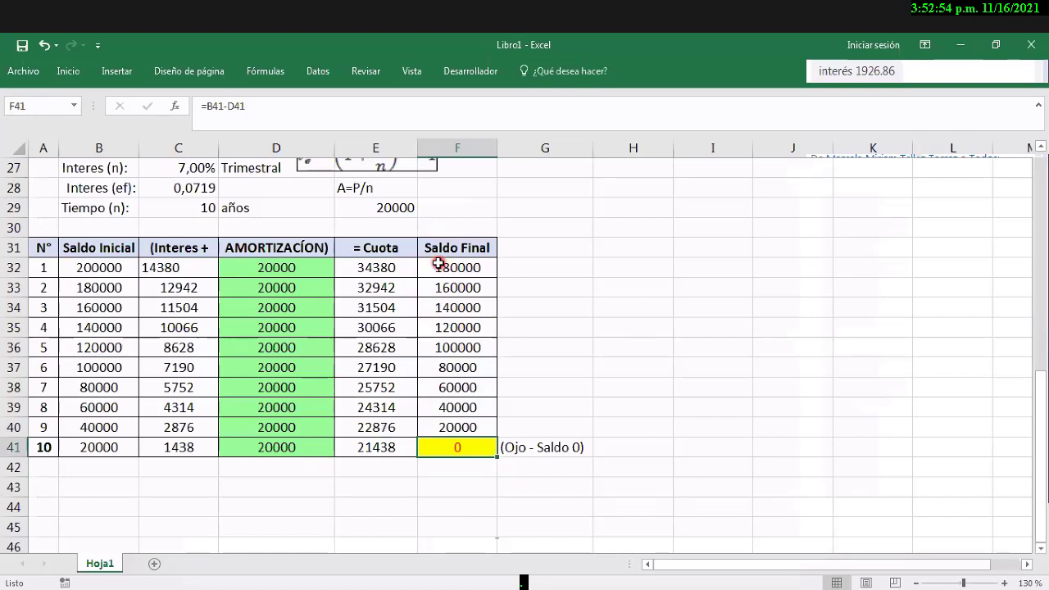
pyautogui.press('Left')
pyautogui.press('Left')
pyautogui.press('Left')
pyautogui.press('Left')
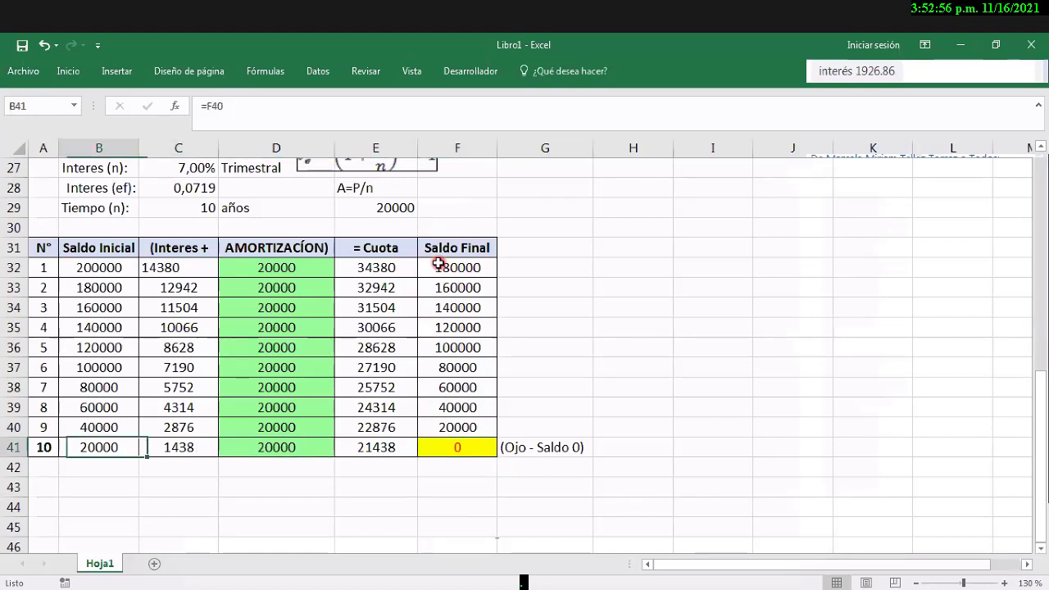
pyautogui.press('Up')
pyautogui.press('Up')
pyautogui.press('Up')
pyautogui.press('Up')
pyautogui.press('Right')
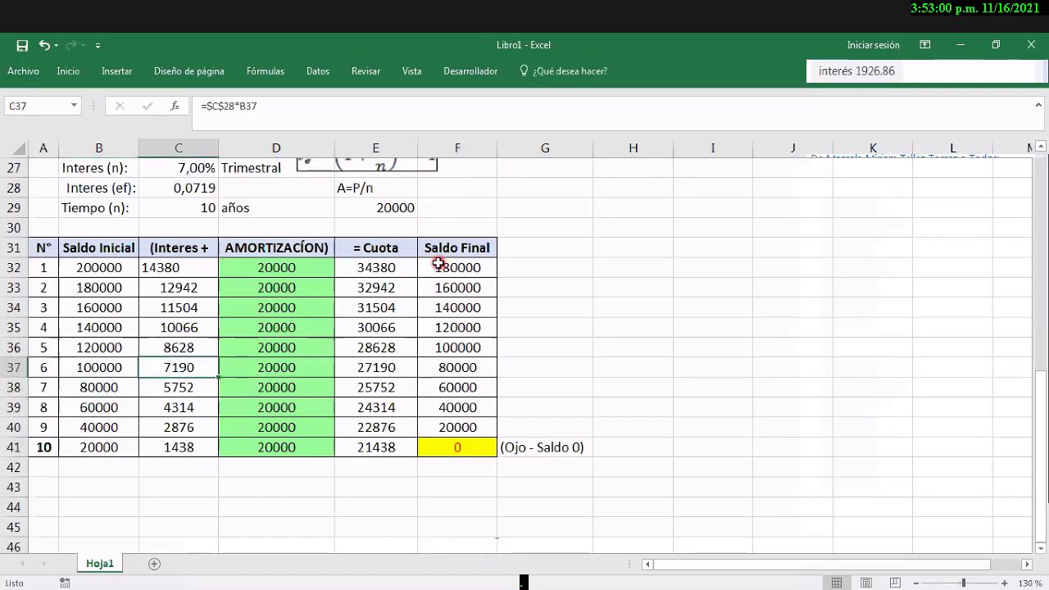
pyautogui.press('Down')
pyautogui.press('Down')
pyautogui.press('Down')
pyautogui.press('Right')
pyautogui.press('Right')
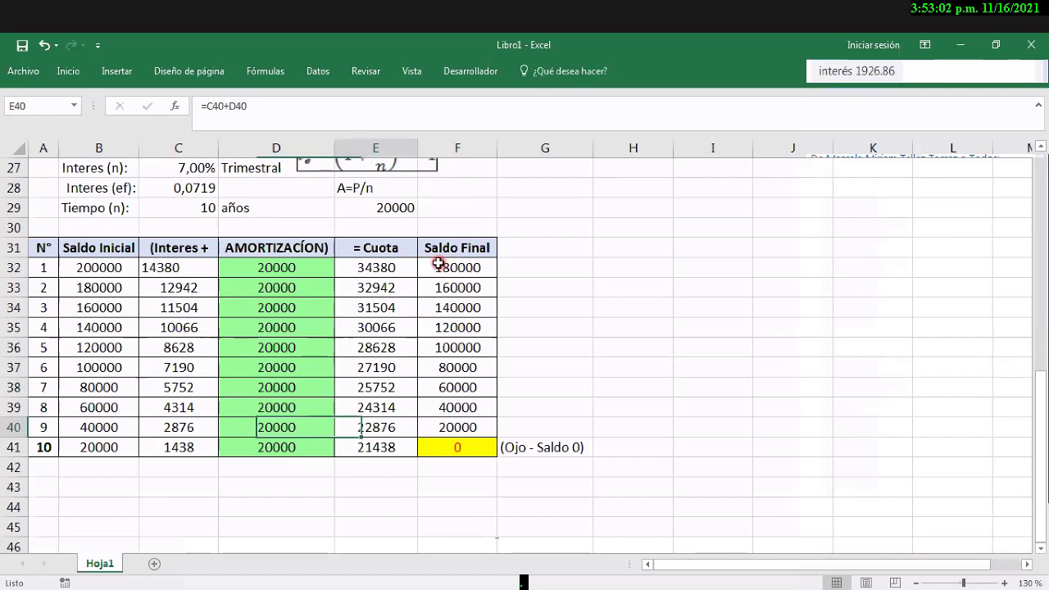
pyautogui.press('Right')
pyautogui.press('Down')
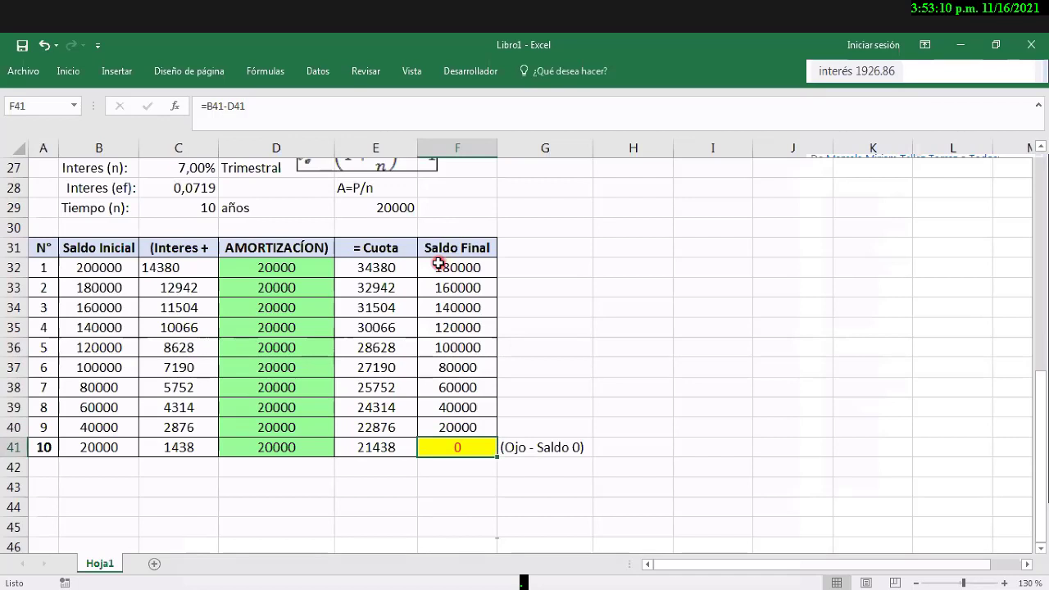
# Step: Examine the interest, amortization and closing-balance cells of the table's earlier periods, up to the first period's row
pyautogui.press('Up')
pyautogui.press('Up')
pyautogui.press('Up')
pyautogui.press('Left')
pyautogui.press('Left')
pyautogui.press('Up')
pyautogui.press('Up')
pyautogui.press('Left')
pyautogui.press('Up')
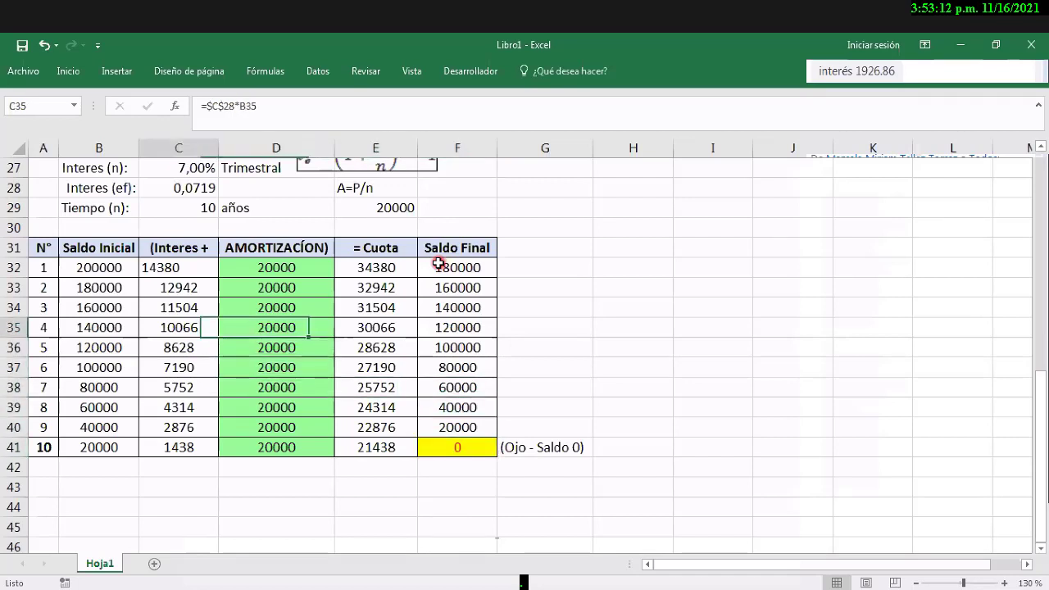
pyautogui.press('Up')
pyautogui.press('Up')
pyautogui.press('Up')
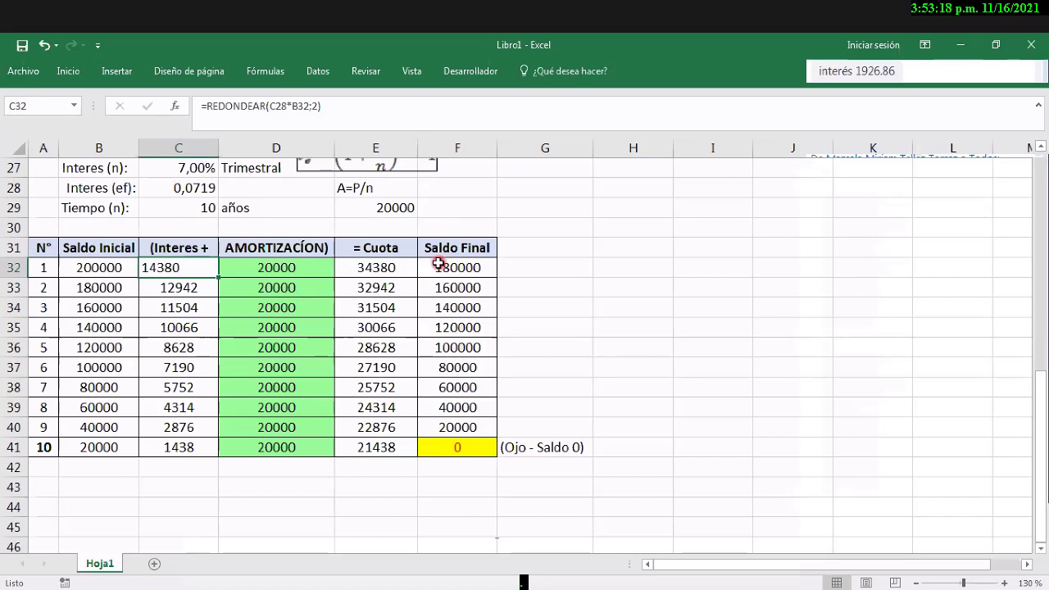
pyautogui.press('Down')
pyautogui.press('Right')
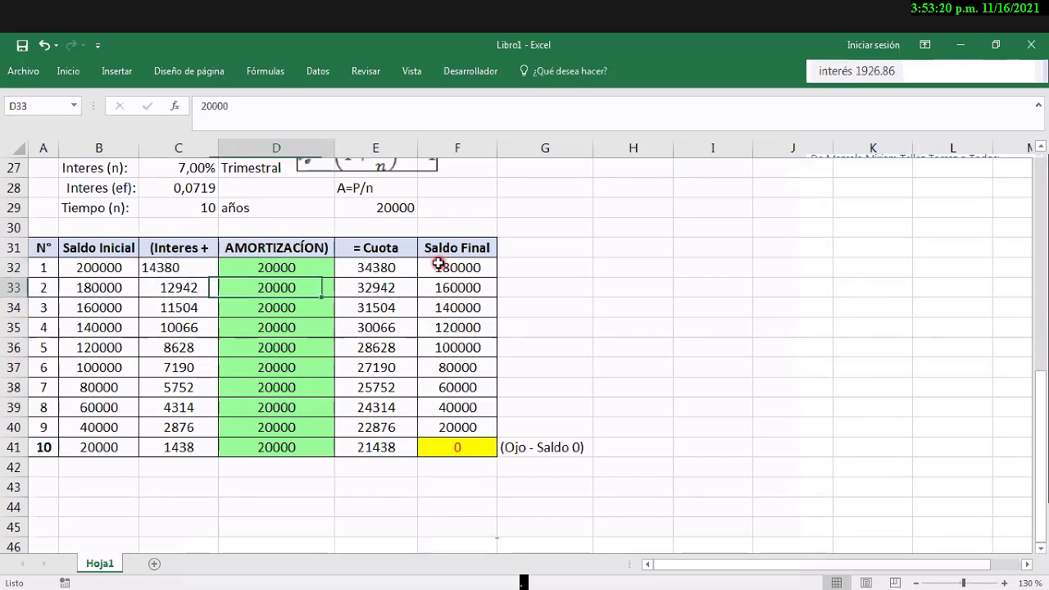
pyautogui.press('Right')
pyautogui.press('Up')
pyautogui.press('Right')
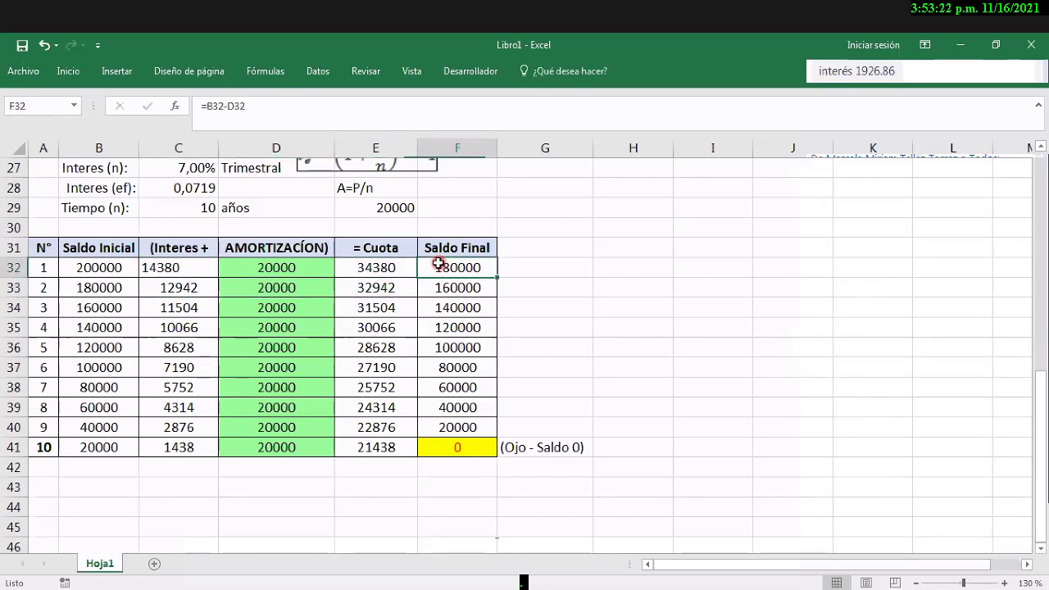
pyautogui.press('Up')
pyautogui.press('Down')
pyautogui.press('Up')
pyautogui.press('Right')
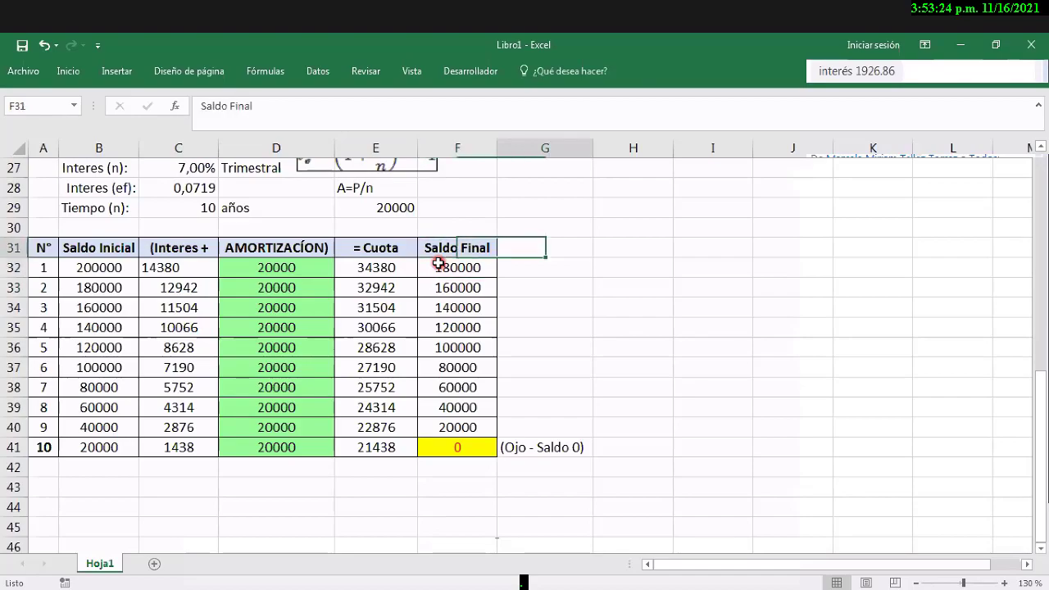
pyautogui.press('Up')
pyautogui.hotkey('shift', 'Left')
pyautogui.hotkey('shift', 'Left')
pyautogui.hotkey('shift', 'Left')
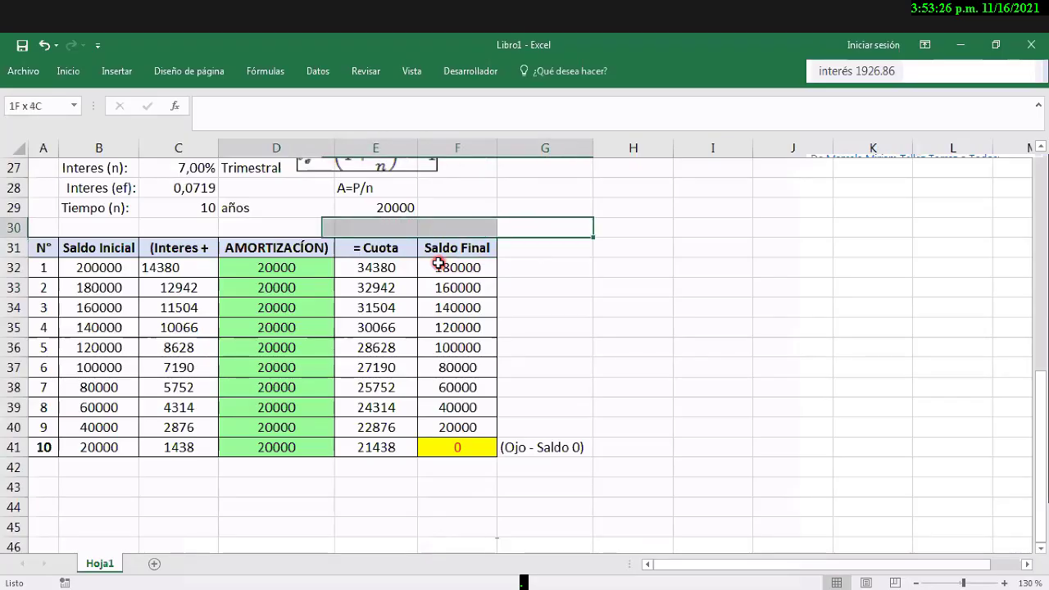
pyautogui.hotkey('shift', 'Down')
pyautogui.hotkey('shift', 'Left')
pyautogui.hotkey('shift', 'Left')
pyautogui.hotkey('shift', 'Left')
pyautogui.hotkey('shift', 'Down')
pyautogui.hotkey('shift', 'Down')
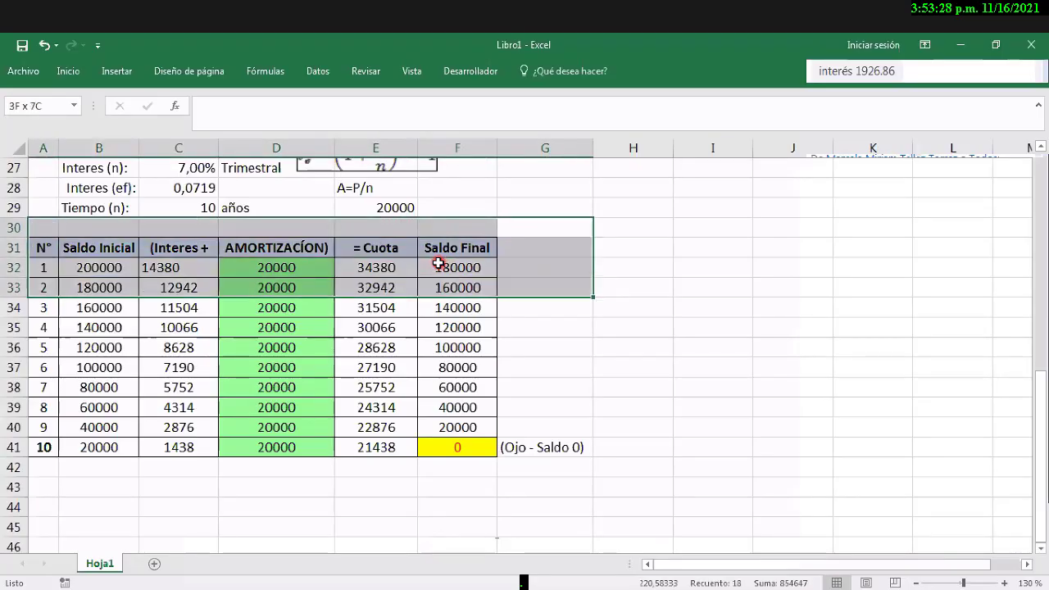
pyautogui.hotkey('shift', 'Down')
pyautogui.hotkey('shift', 'Down')
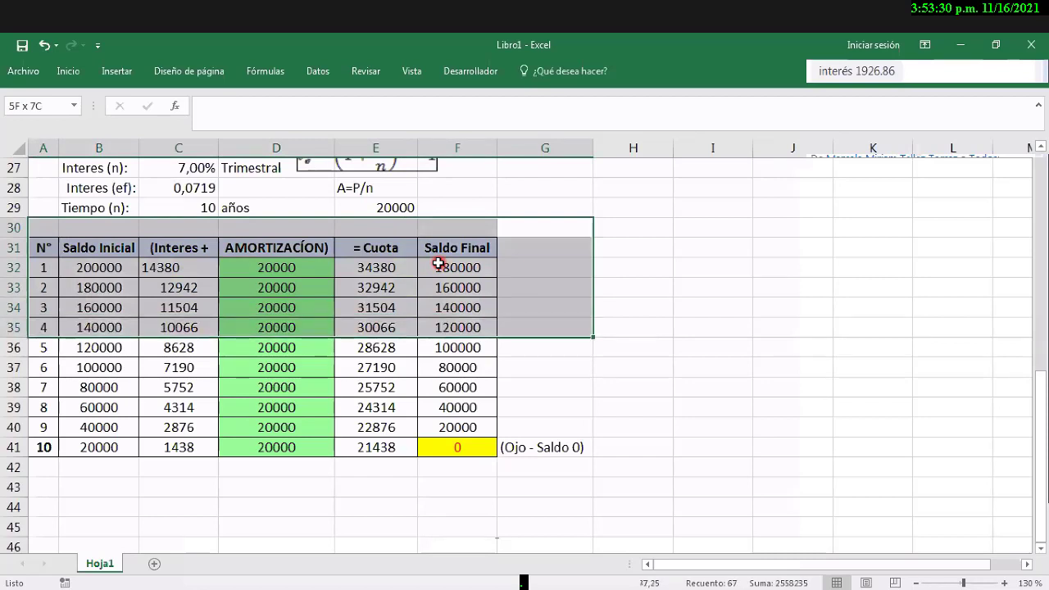
pyautogui.hotkey('shift', 'Down')
pyautogui.hotkey('shift', 'Down')
pyautogui.hotkey('shift', 'Down')
pyautogui.hotkey('shift', 'Down')
pyautogui.hotkey('shift', 'Down')
pyautogui.hotkey('shift', 'Down')
pyautogui.hotkey('shift', 'Down')
pyautogui.hotkey('shift', 'BackSpace')
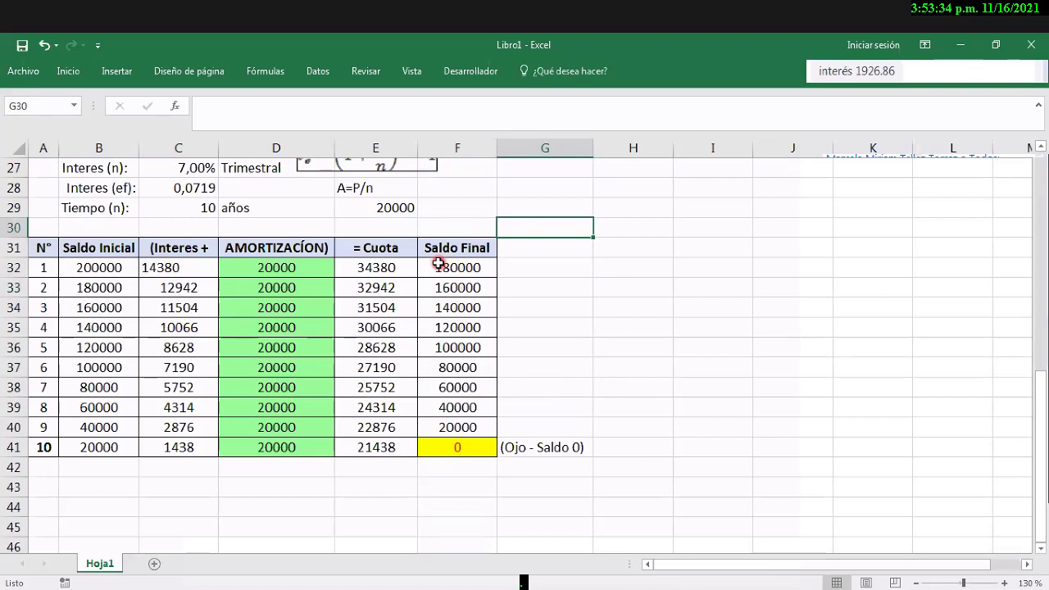
# Step: Examine the note in G41 and the final closing-balance formula in F41 of the German-method table
pyautogui.press('Down')
pyautogui.press('Down')
pyautogui.press('Down')
pyautogui.press('Down')
pyautogui.press('Down')
pyautogui.press('Down')
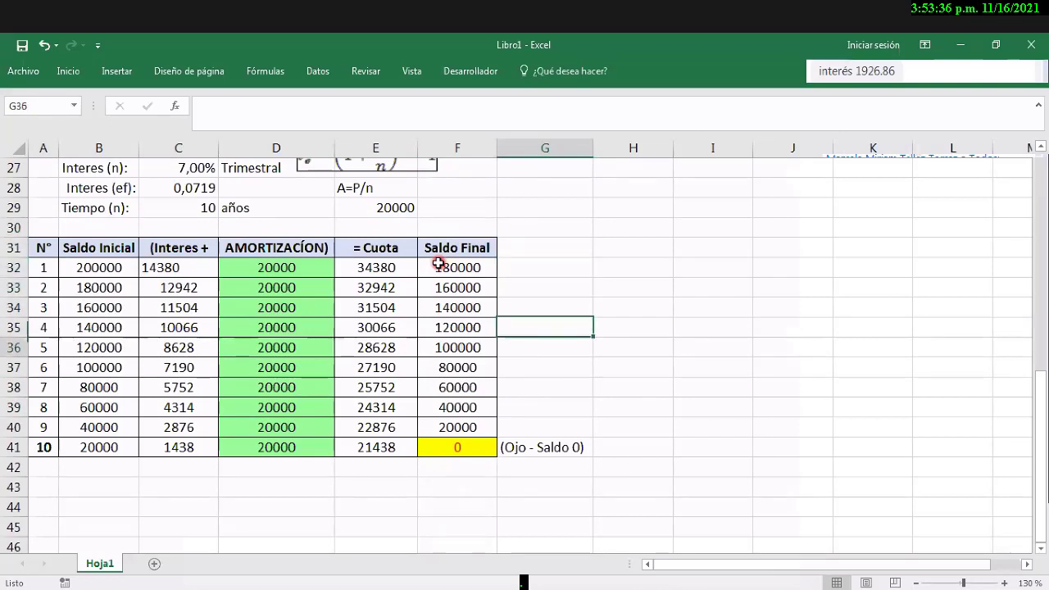
pyautogui.press('Down')
pyautogui.press('Down')
pyautogui.press('Down')
pyautogui.press('Down')
pyautogui.press('Down')
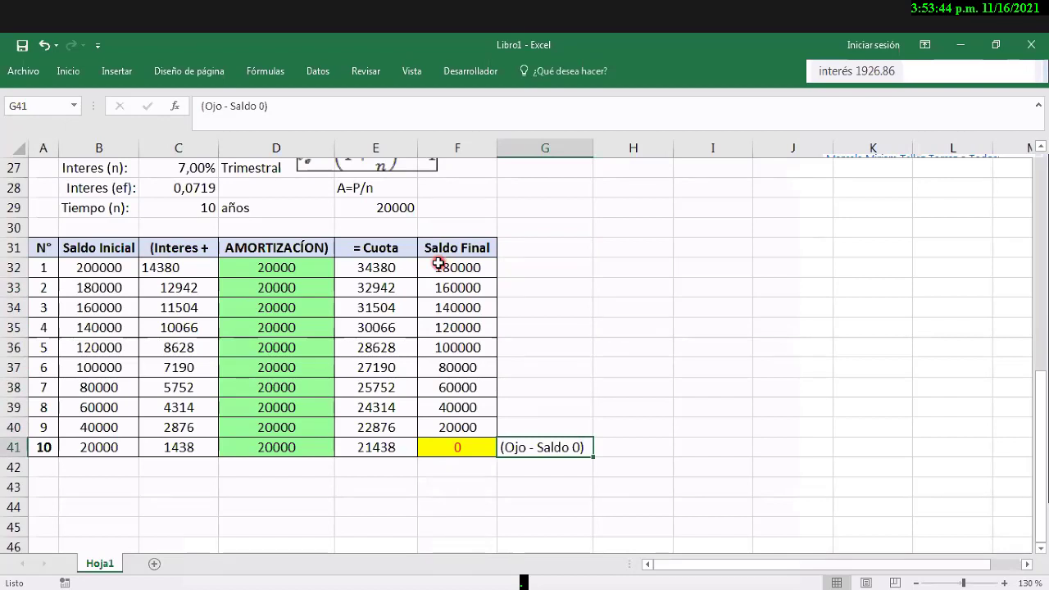
pyautogui.press('Left')
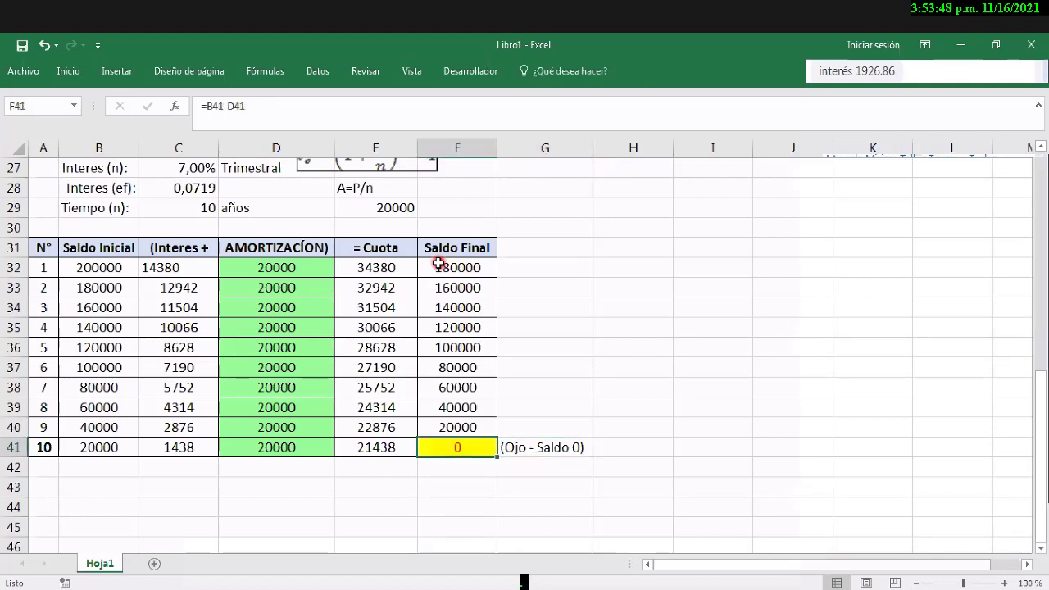
# Step: Copy the whole German-method section, A24:G42 with its heading, loan data and table, to A44 below it
pyautogui.click(158, 270)
pyautogui.press('Up')
pyautogui.press('Up')
pyautogui.press('Up')
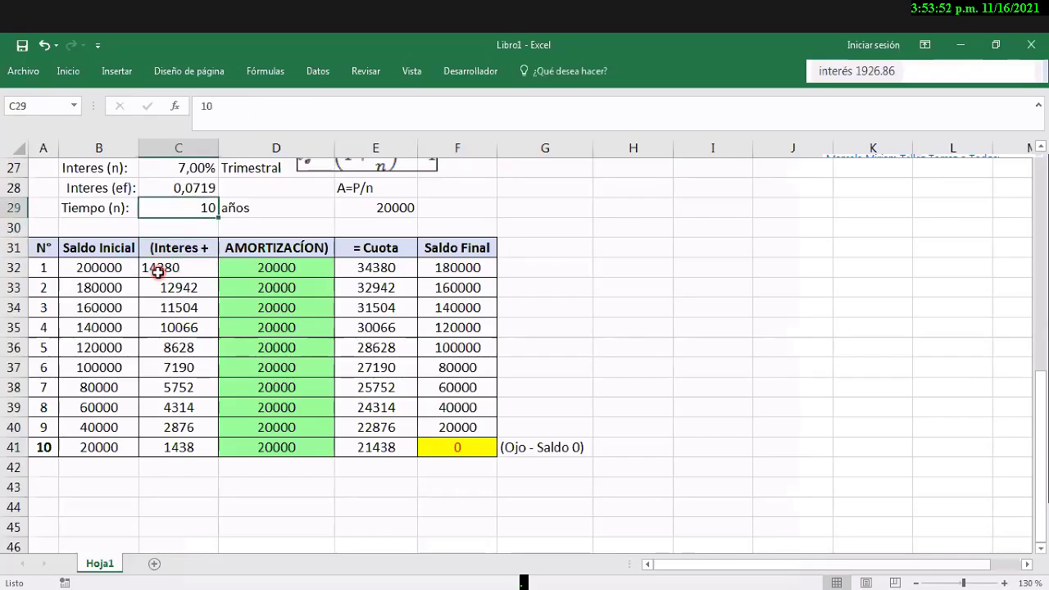
pyautogui.press('Up')
pyautogui.press('Up')
pyautogui.press('Up')
pyautogui.press('Up')
pyautogui.press('Up')
pyautogui.press('Up')
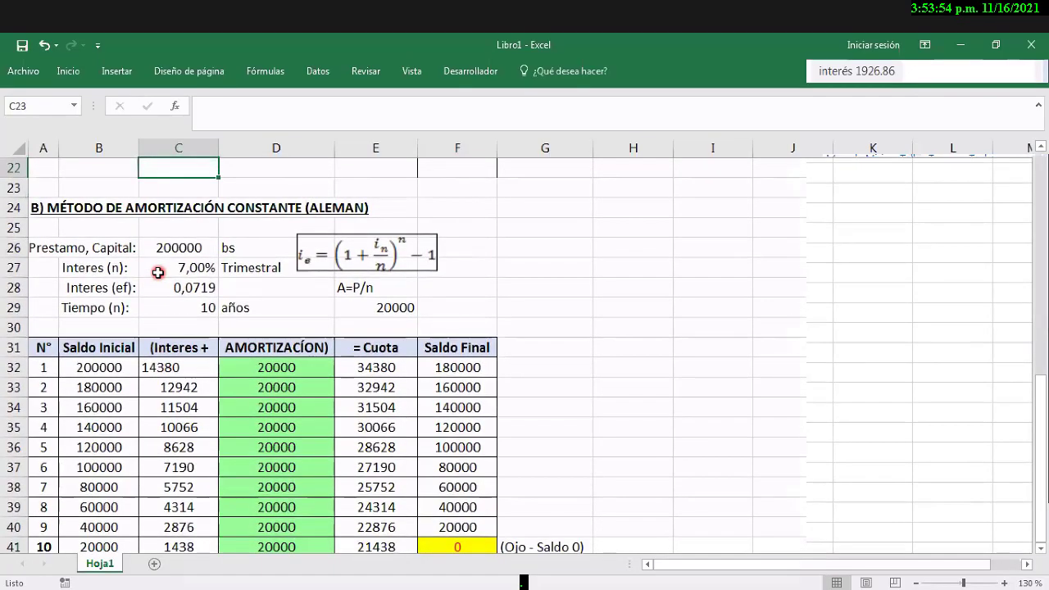
pyautogui.press('Left')
pyautogui.press('Left')
pyautogui.press('Down')
pyautogui.hotkey('shift', 'Down')
pyautogui.hotkey('shift', 'Down')
pyautogui.hotkey('shift', 'Down')
pyautogui.hotkey('shift', 'Down')
pyautogui.hotkey('shift', 'Down')
pyautogui.hotkey('shift', 'Down')
pyautogui.hotkey('shift', 'Down')
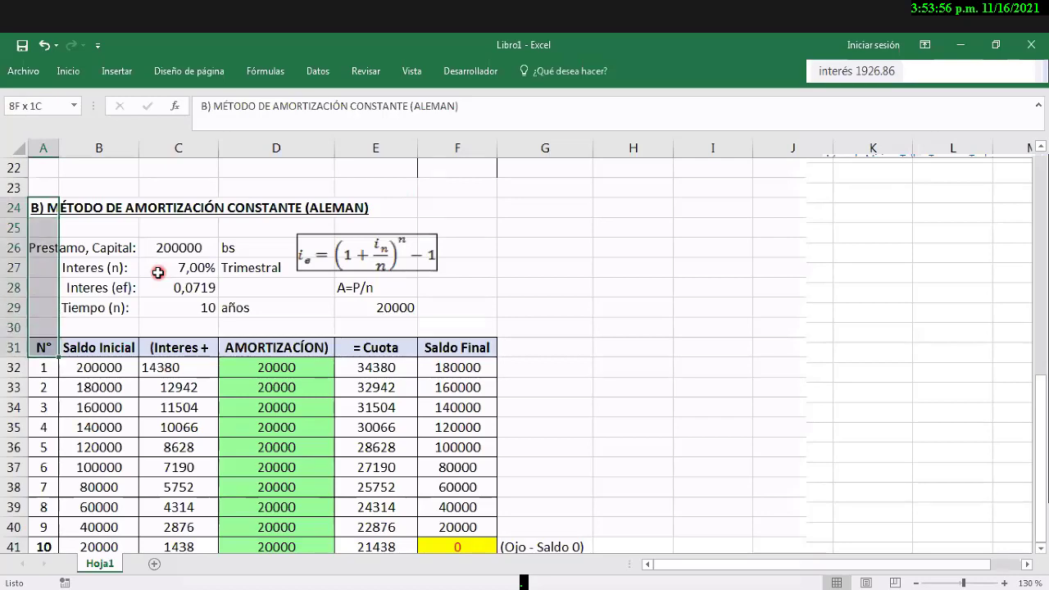
pyautogui.hotkey('shift', 'Down')
pyautogui.hotkey('shift', 'Down')
pyautogui.hotkey('shift', 'Down')
pyautogui.hotkey('shift', 'Down')
pyautogui.hotkey('shift', 'Down')
pyautogui.hotkey('shift', 'Down')
pyautogui.hotkey('shift', 'Down')
pyautogui.hotkey('shift', 'Down')
pyautogui.hotkey('shift', 'Down')
pyautogui.hotkey('shift', 'Down')
pyautogui.hotkey('shift', 'Down')
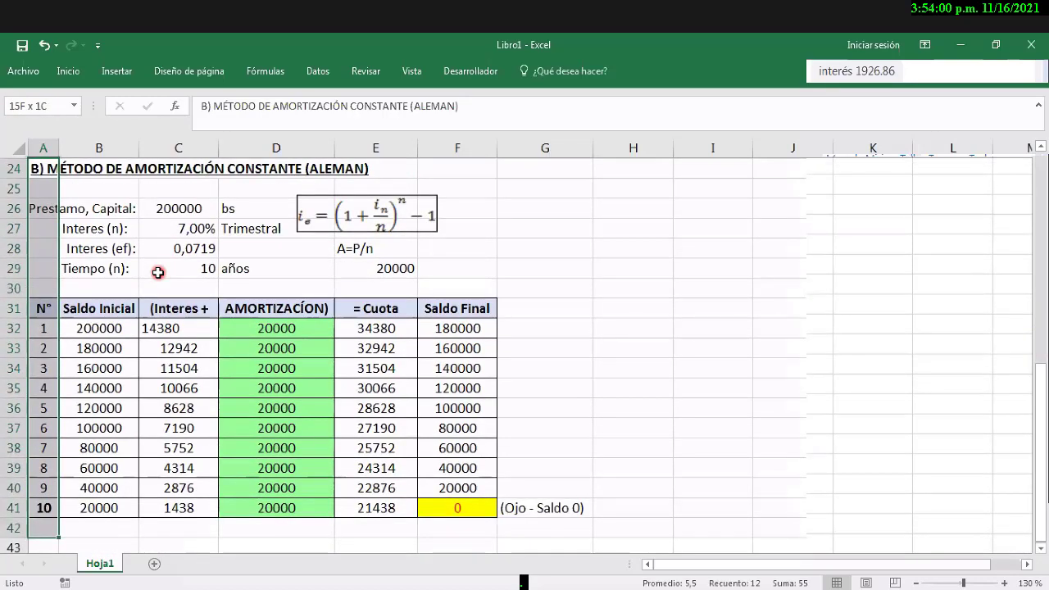
pyautogui.hotkey('shift', 'Right')
pyautogui.hotkey('shift', 'Right')
pyautogui.hotkey('shift', 'Right')
pyautogui.hotkey('shift', 'Right')
pyautogui.hotkey('shift', 'Right')
pyautogui.hotkey('shift', 'Right')
pyautogui.hotkey('ctrl', 'c')
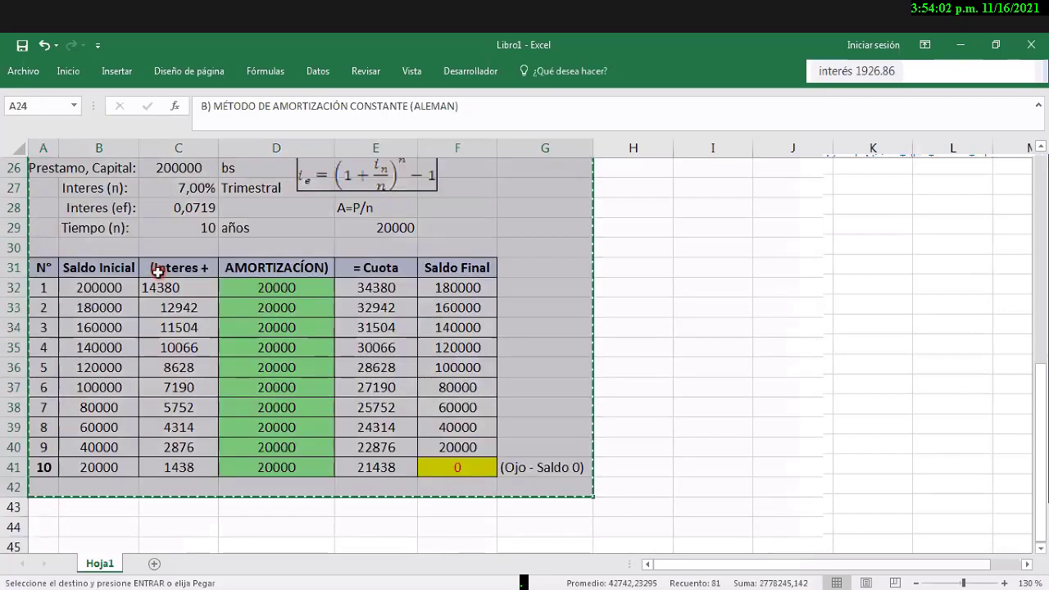
pyautogui.press('Down')
pyautogui.press('Down')
pyautogui.press('Down')
pyautogui.press('Down')
pyautogui.press('Down')
pyautogui.press('Down')
pyautogui.press('Down')
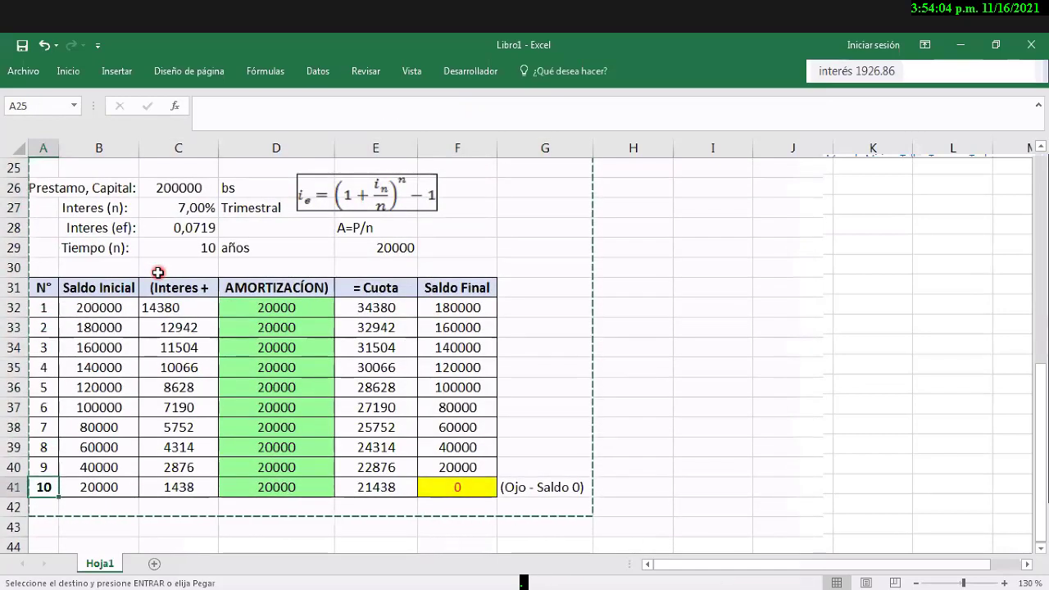
pyautogui.hotkey('ctrl', 'v')
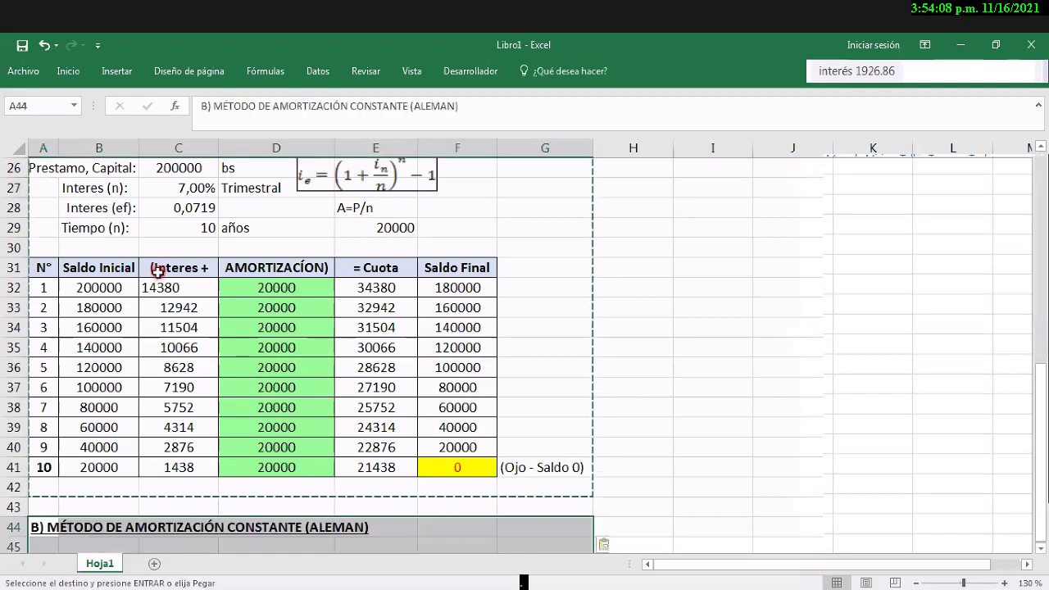
# Step: Change the section letter at the start of the copied heading in A44 to C
pyautogui.scroll(-1, 157, 272)
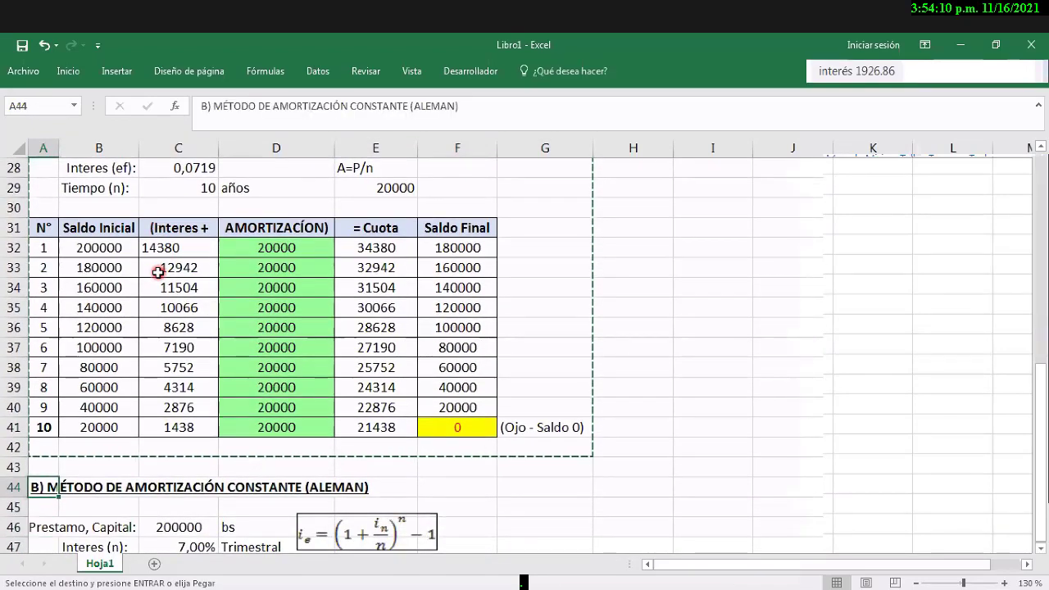
pyautogui.press('F2')
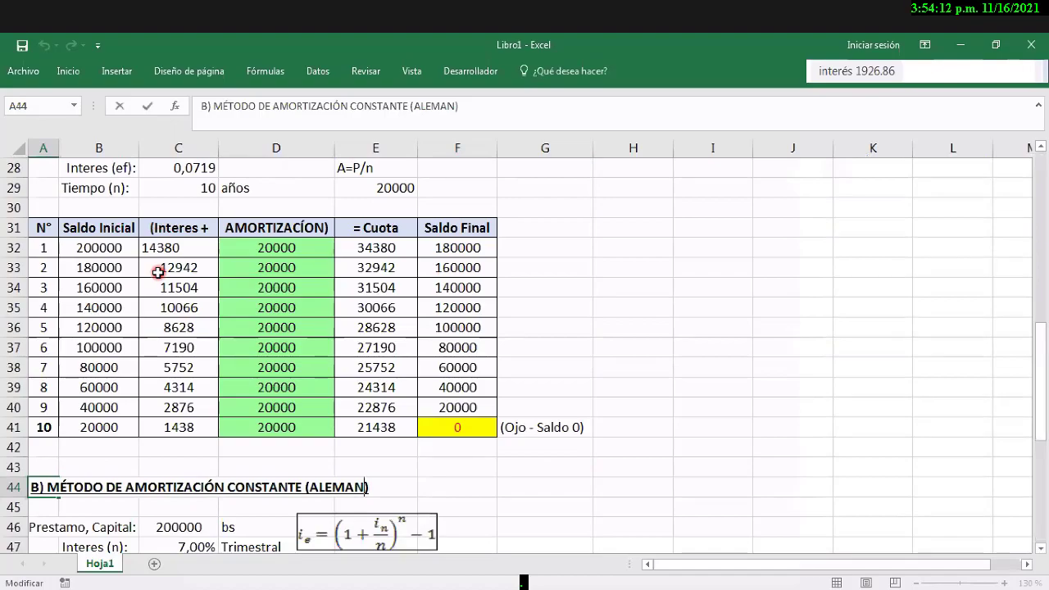
pyautogui.press('Left')
pyautogui.press('Left')
pyautogui.press('Left')
pyautogui.press('Left')
pyautogui.press('Left')
pyautogui.press('Left')
pyautogui.press('Left')
pyautogui.press('Left')
pyautogui.press('Left')
pyautogui.press('Left')
pyautogui.press('Left')
pyautogui.press('Left')
pyautogui.press('Left')
pyautogui.press('Left')
pyautogui.press('Left')
pyautogui.press('Left')
pyautogui.press('Left')
pyautogui.press('Left')
pyautogui.press('Left')
pyautogui.press('Left')
pyautogui.press('Left')
pyautogui.press('Left')
pyautogui.press('Left')
pyautogui.press('Left')
pyautogui.press('BackSpace')
pyautogui.write('C')
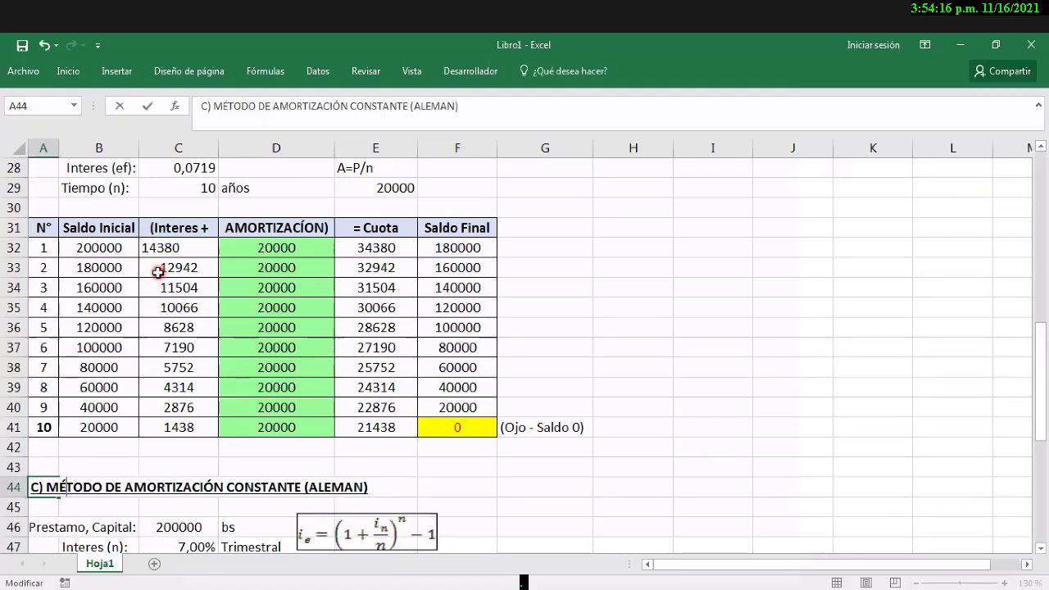
# Step: Replace "DE AMORTIZACIÓN CONSTANTE" in the A44 heading with "DE PAGO ÚNICO"
pyautogui.press('Right')
pyautogui.press('Right')
pyautogui.press('Right')
pyautogui.hotkey('shift', 'Right')
pyautogui.hotkey('shift', 'Right')
pyautogui.hotkey('shift', 'Right')
pyautogui.hotkey('shift', 'Right')
pyautogui.hotkey('shift', 'Right')
pyautogui.hotkey('shift', 'Right')
pyautogui.hotkey('shift', 'Right')
pyautogui.hotkey('shift', 'Right')
pyautogui.hotkey('shift', 'Right')
pyautogui.hotkey('shift', 'Right')
pyautogui.hotkey('shift', 'Right')
pyautogui.hotkey('shift', 'Right')
pyautogui.hotkey('shift', 'Right')
pyautogui.hotkey('shift', 'Right')
pyautogui.hotkey('shift', 'Right')
pyautogui.hotkey('shift', 'Right')
pyautogui.hotkey('shift', 'Right')
pyautogui.hotkey('shift', 'Right')
pyautogui.hotkey('shift', 'Right')
pyautogui.hotkey('shift', 'Right')
pyautogui.hotkey('shift', 'Right')
pyautogui.hotkey('shift', 'Right')
pyautogui.hotkey('shift', 'Right')
pyautogui.hotkey('shift', 'Right')
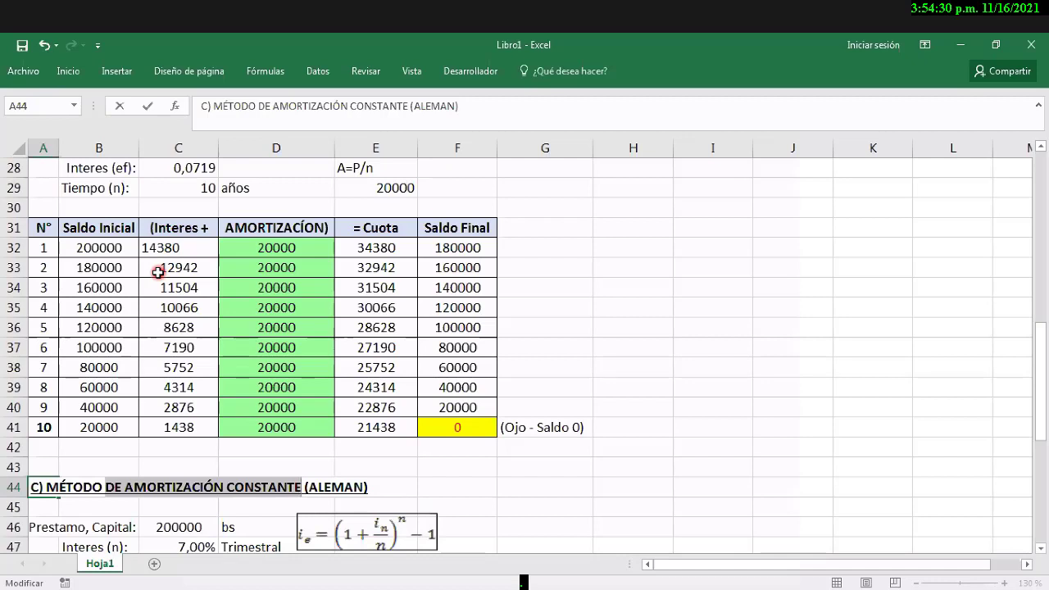
pyautogui.write('de pago')
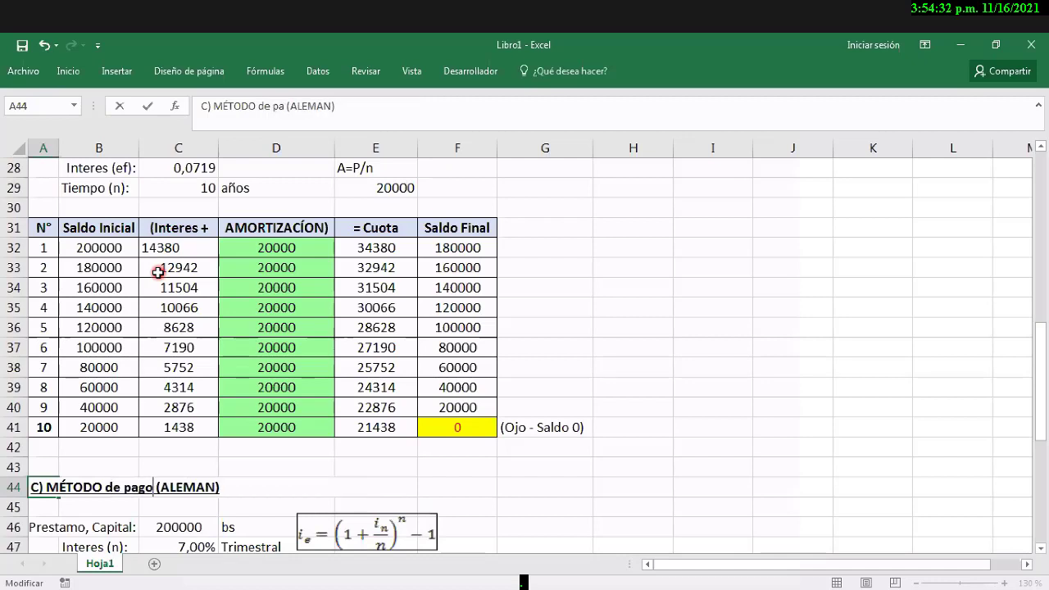
pyautogui.press('BackSpace')
pyautogui.press('BackSpace')
pyautogui.press('BackSpace')
pyautogui.press('BackSpace')
pyautogui.press('BackSpace')
pyautogui.press('BackSpace')
pyautogui.press('BackSpace')
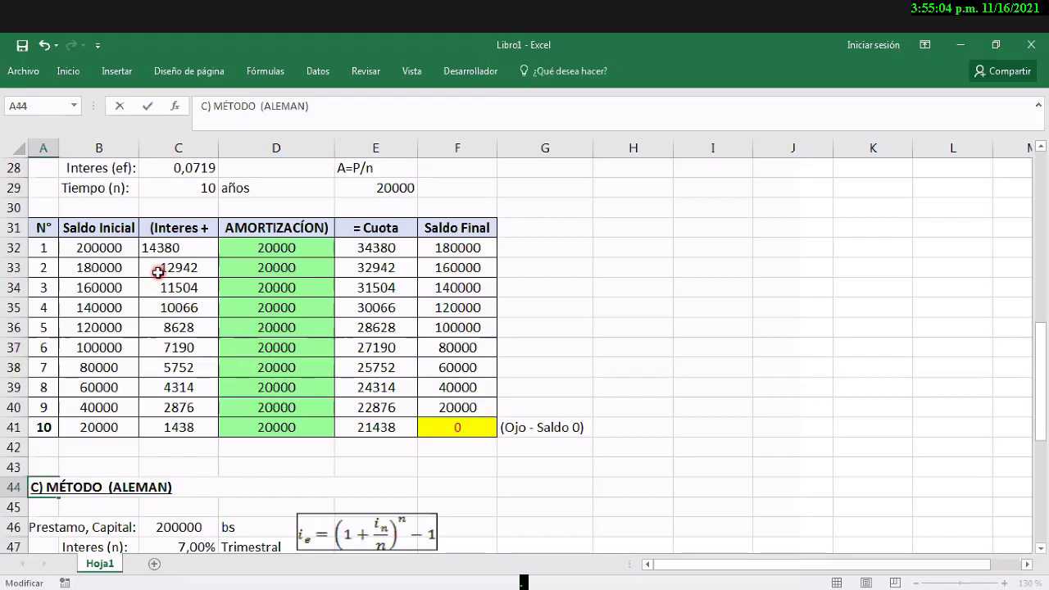
pyautogui.write('DE')
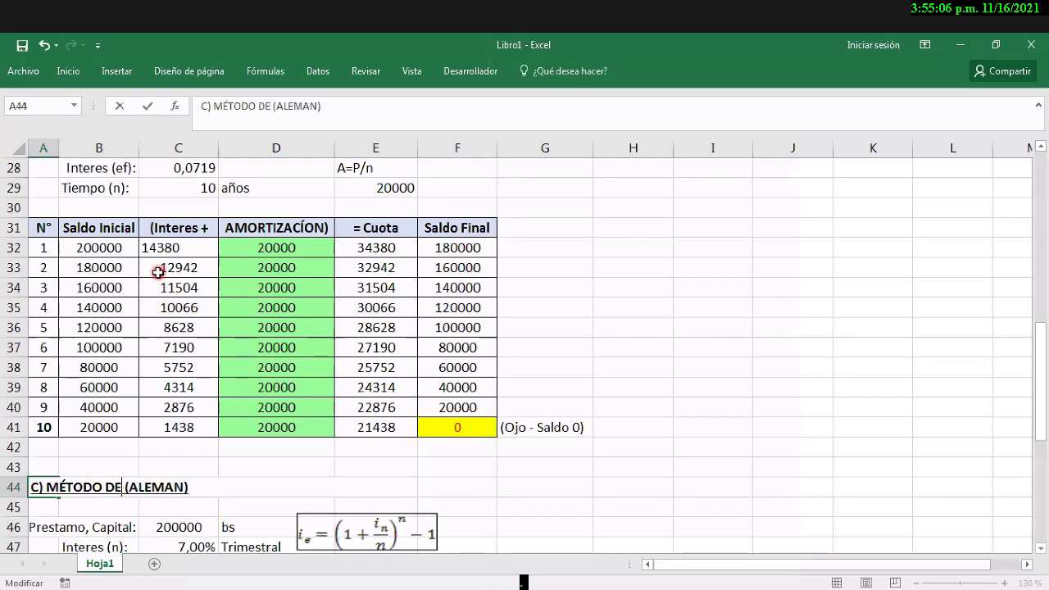
pyautogui.write(' PAGO Ú')
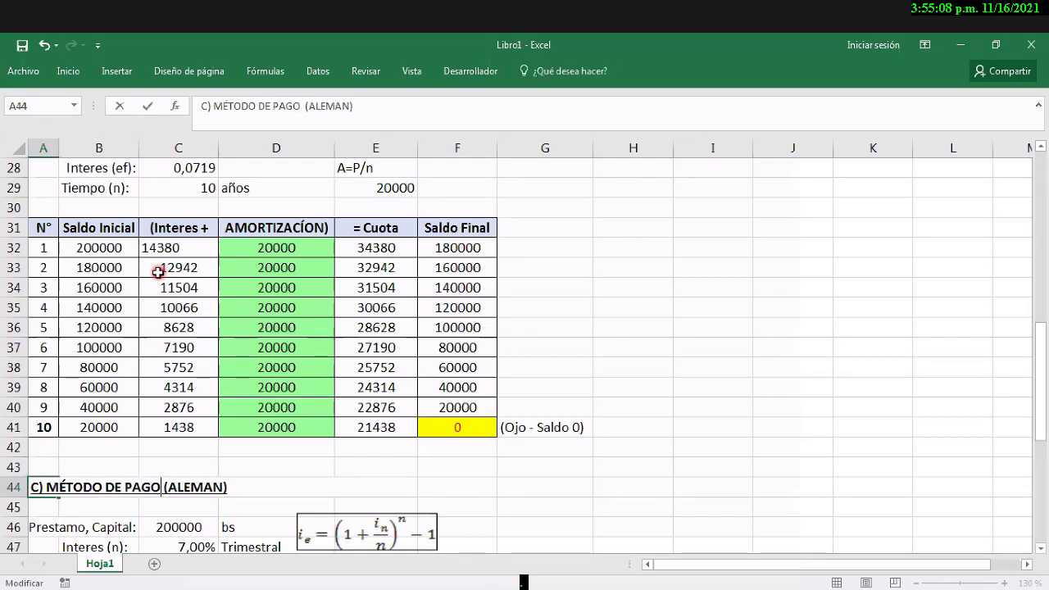
pyautogui.write('NICO')
# Step: Replace the method name in parentheses in the A44 heading with AMERICANO and commit the edit
pyautogui.press('Right')
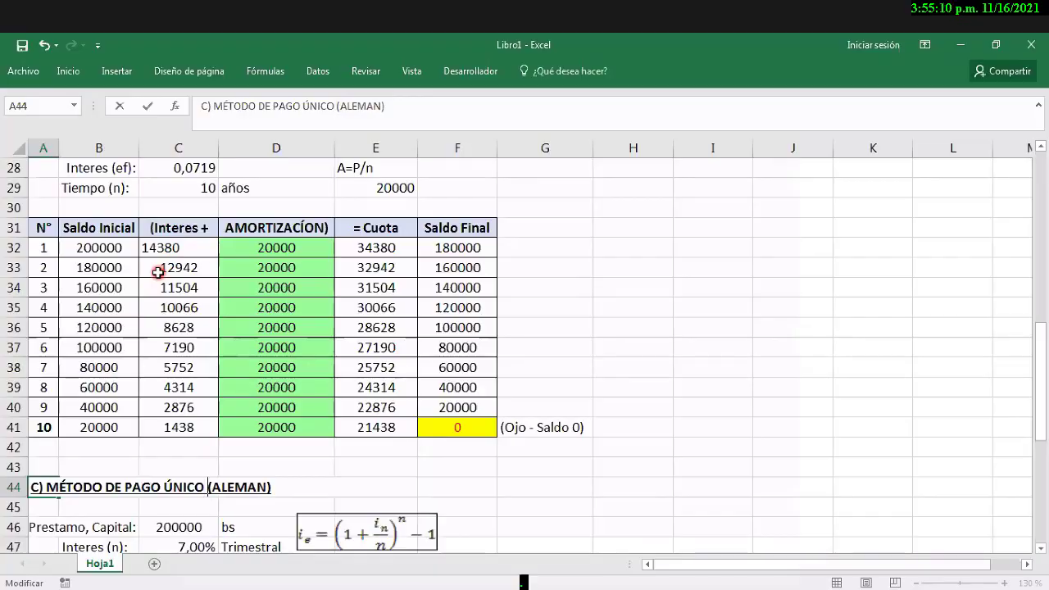
pyautogui.press('Right')
pyautogui.press('Right')
pyautogui.hotkey('shift', 'Right')
pyautogui.hotkey('shift', 'Right')
pyautogui.hotkey('shift', 'Right')
pyautogui.hotkey('shift', 'Right')
pyautogui.hotkey('shift', 'Right')
pyautogui.write('MERICA')
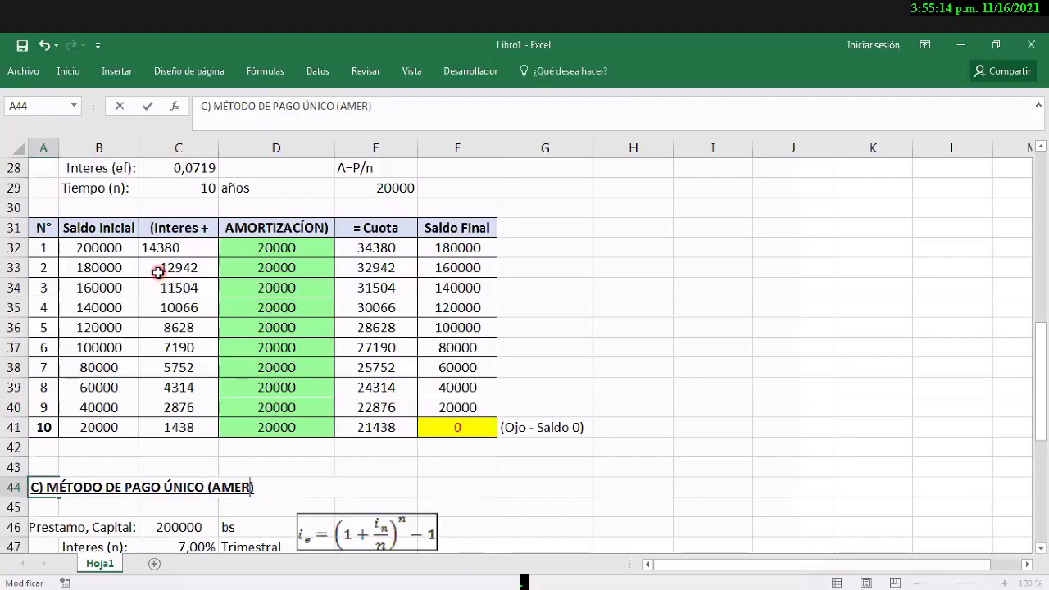
pyautogui.write('NO')
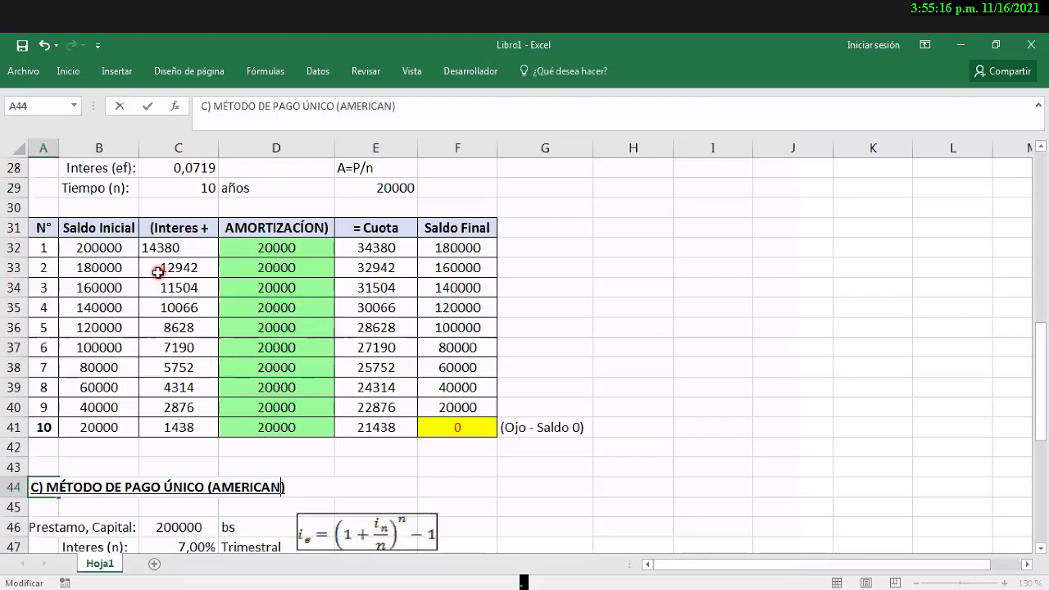
pyautogui.press('Return')
pyautogui.scroll(-3, 158, 273)
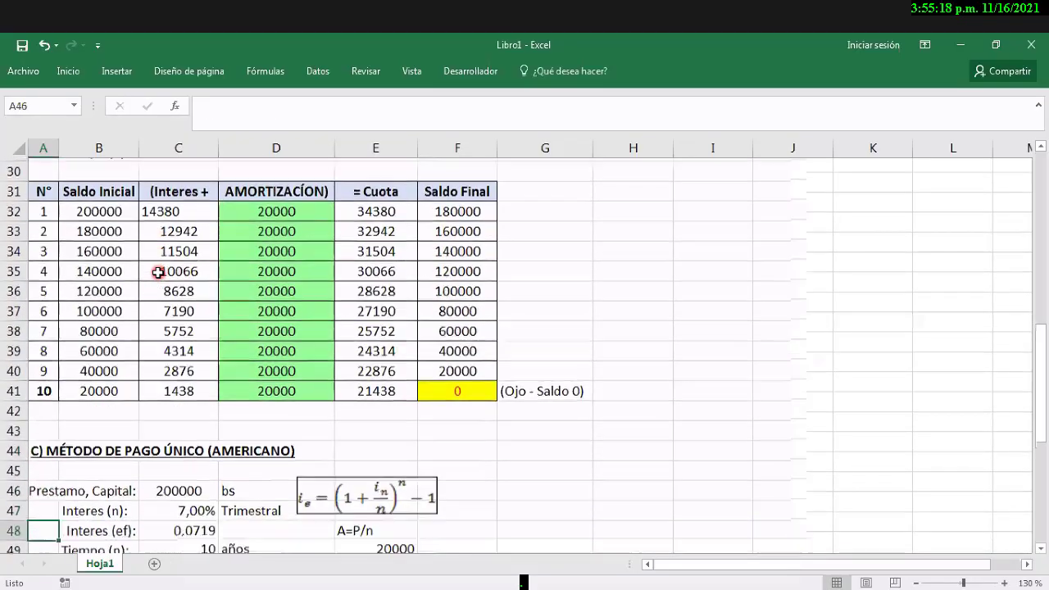
# Step: Review the loan data in rows 46 to 49 and the table of the copied American-method section
pyautogui.scroll(-2, 158, 273)
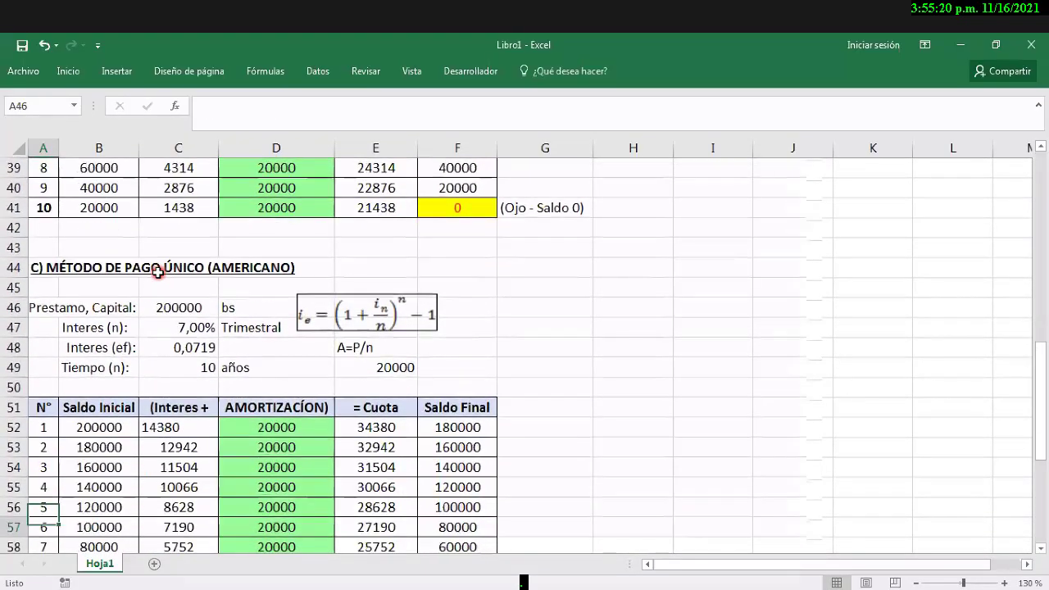
pyautogui.press('Up')
pyautogui.press('Up')
pyautogui.press('Up')
pyautogui.press('Up')
pyautogui.press('Up')
pyautogui.press('Up')
pyautogui.press('Up')
pyautogui.press('Up')
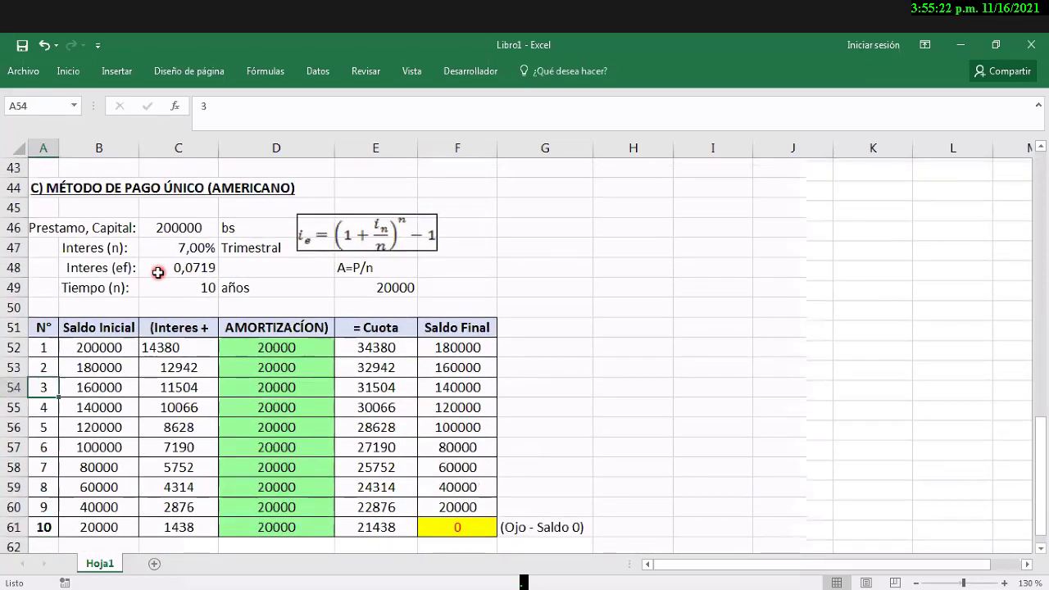
pyautogui.press('Right')
pyautogui.press('Up')
pyautogui.press('Up')
pyautogui.press('Up')
pyautogui.press('Up')
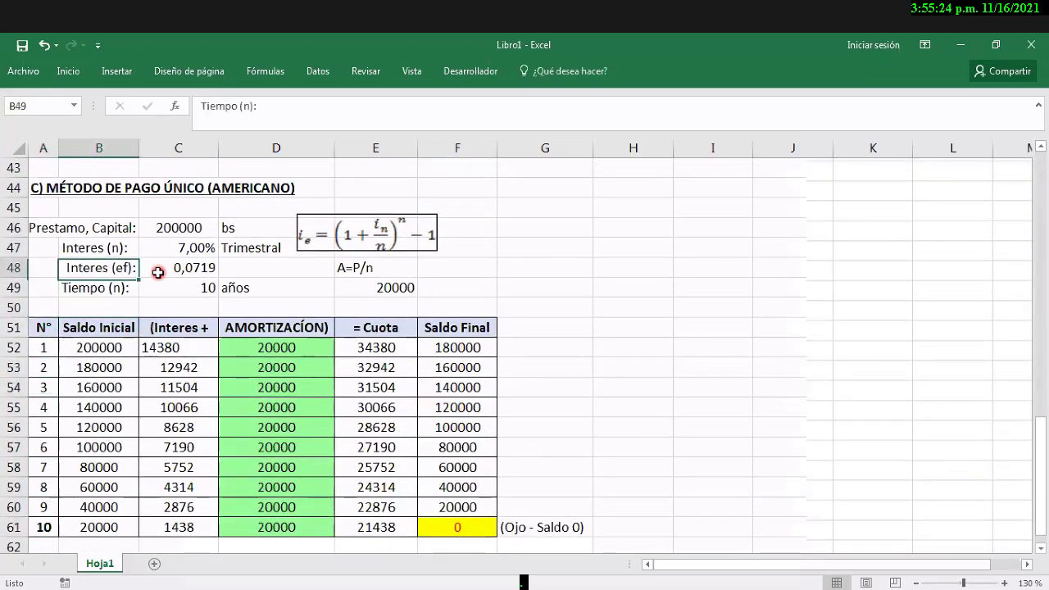
pyautogui.press('Right')
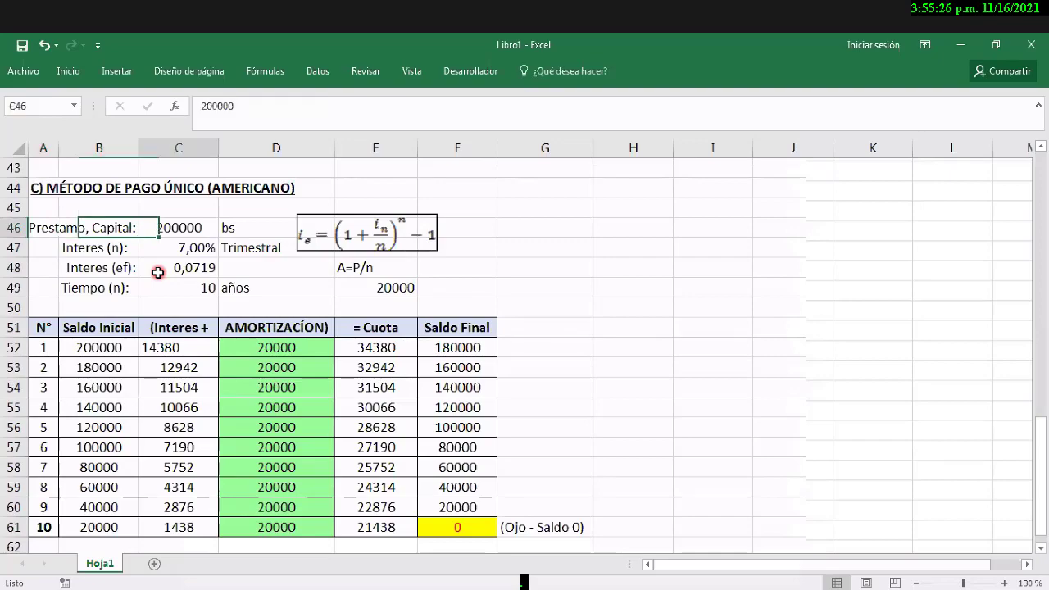
pyautogui.press('Right')
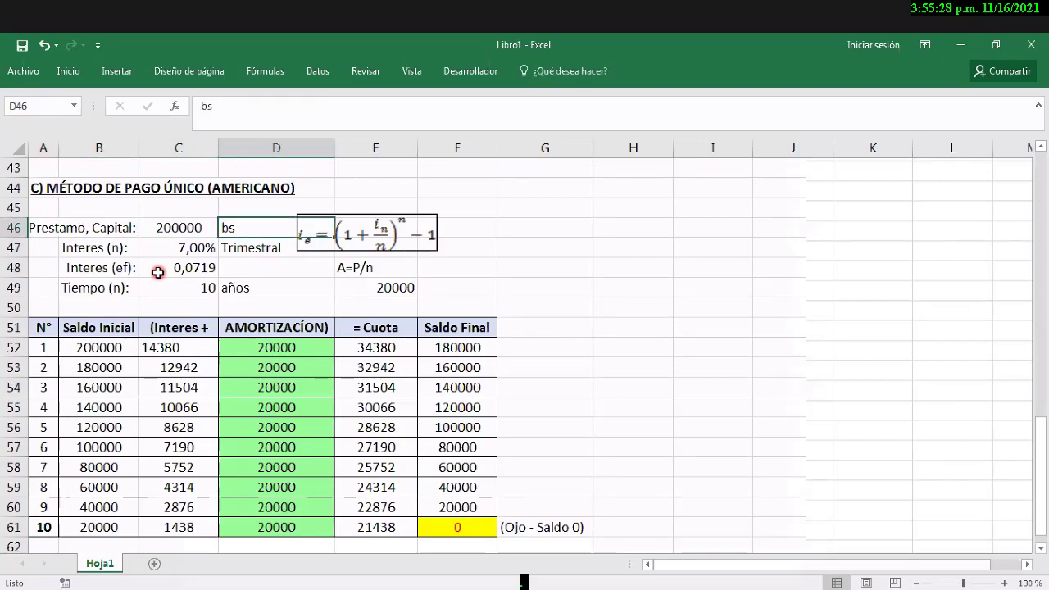
pyautogui.press('Down')
pyautogui.press('Down')
pyautogui.press('Down')
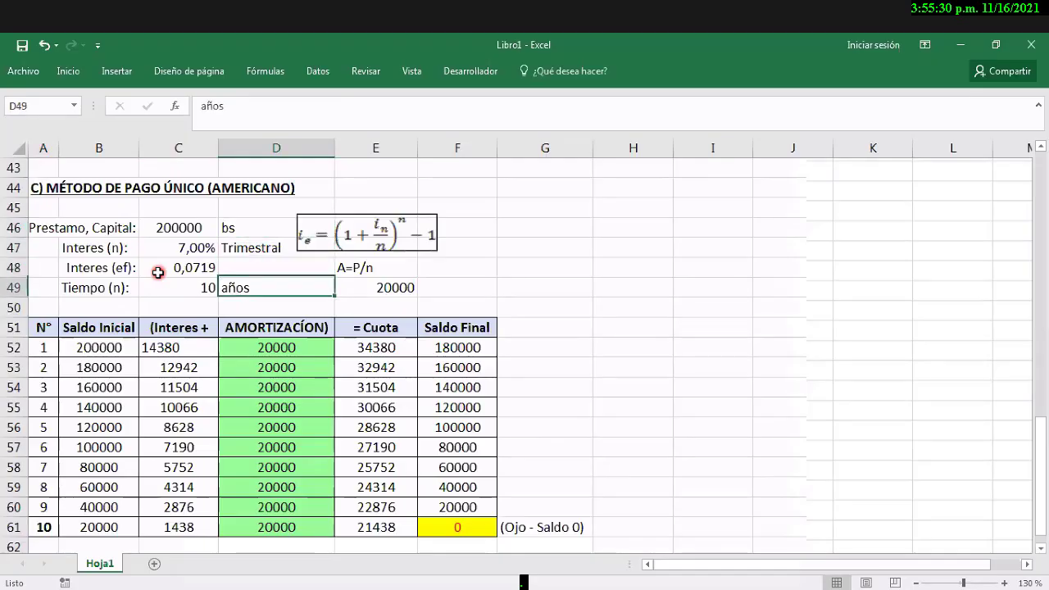
# Step: Color the AMORTIZACIÓN values of periods 1 to 9, D52:D60, red
pyautogui.press('Down')
pyautogui.press('Down')
pyautogui.press('Down')
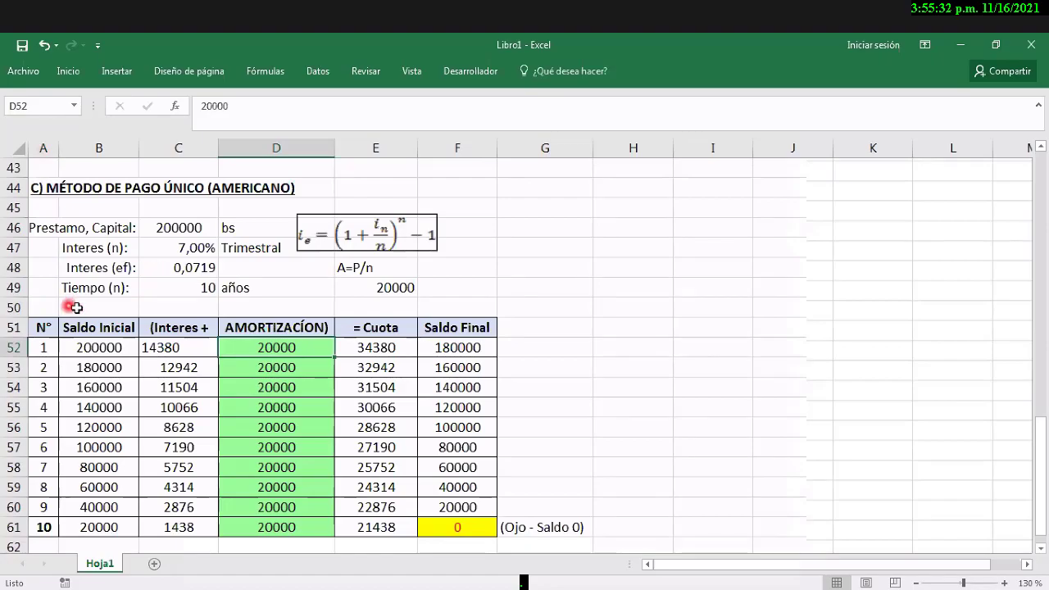
pyautogui.scroll(-1, 270, 312)
pyautogui.scroll(-2, 271, 313)
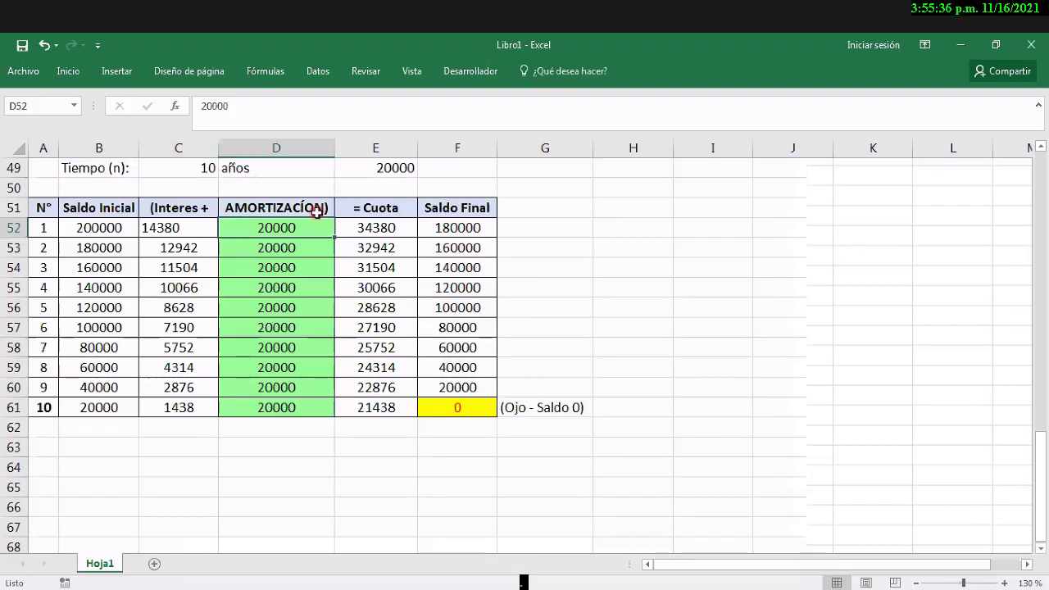
pyautogui.hotkey('shift', 'Down')
pyautogui.hotkey('shift', 'Down')
pyautogui.hotkey('shift', 'Down')
pyautogui.hotkey('shift', 'Down')
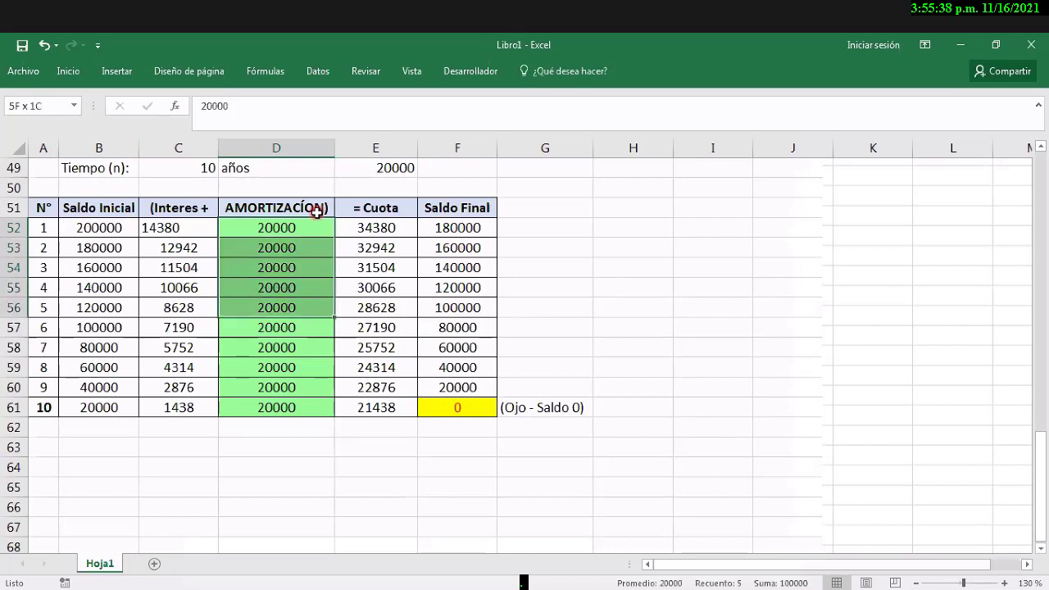
pyautogui.hotkey('shift', 'Down')
pyautogui.hotkey('shift', 'Down')
pyautogui.hotkey('shift', 'Down')
pyautogui.hotkey('shift', 'Down')
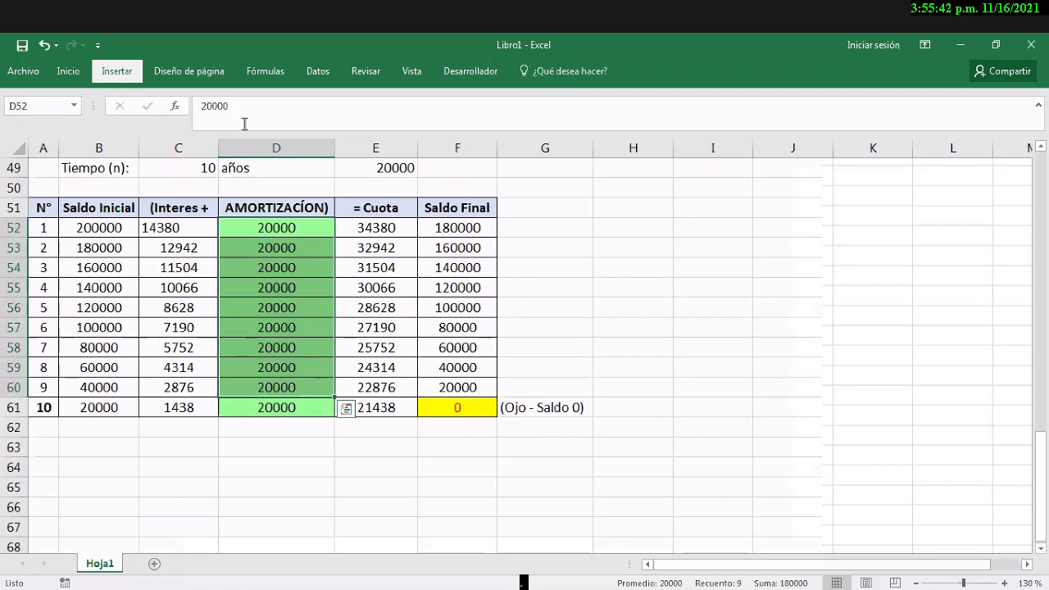
pyautogui.click(70, 71)
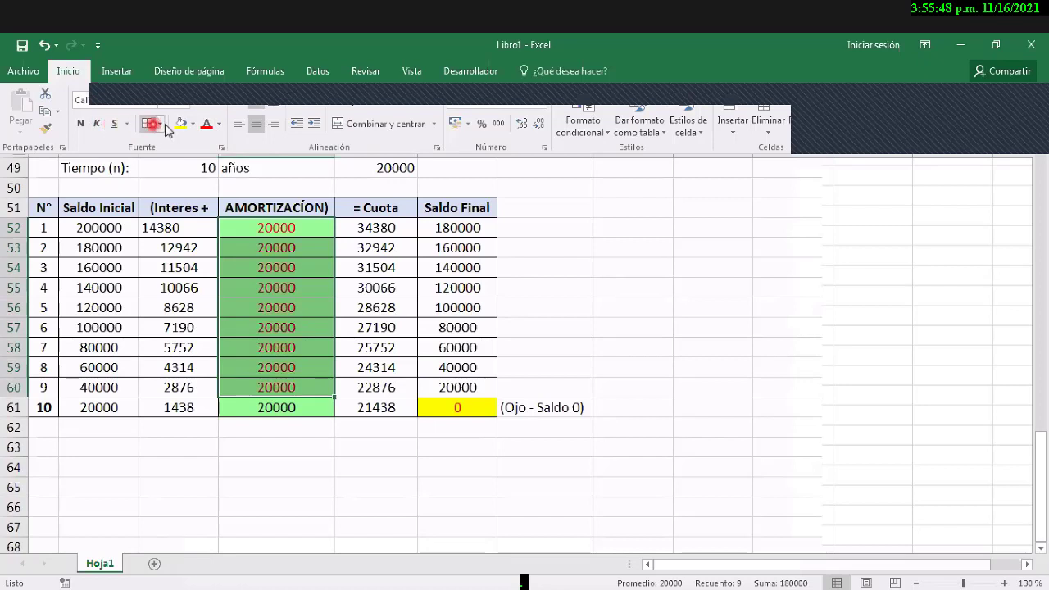
pyautogui.click(207, 124)
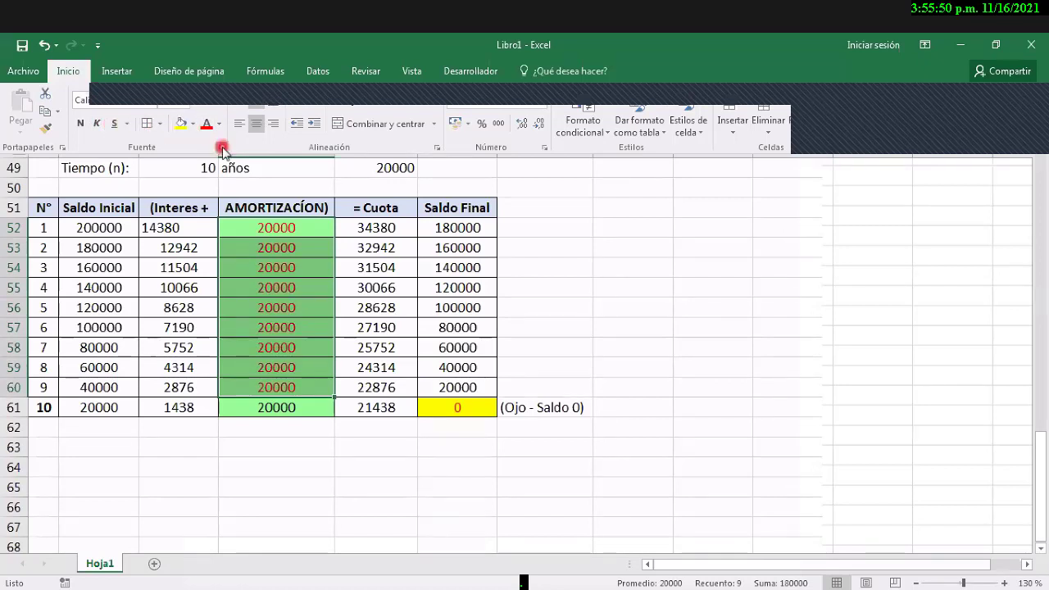
pyautogui.click(84, 75)
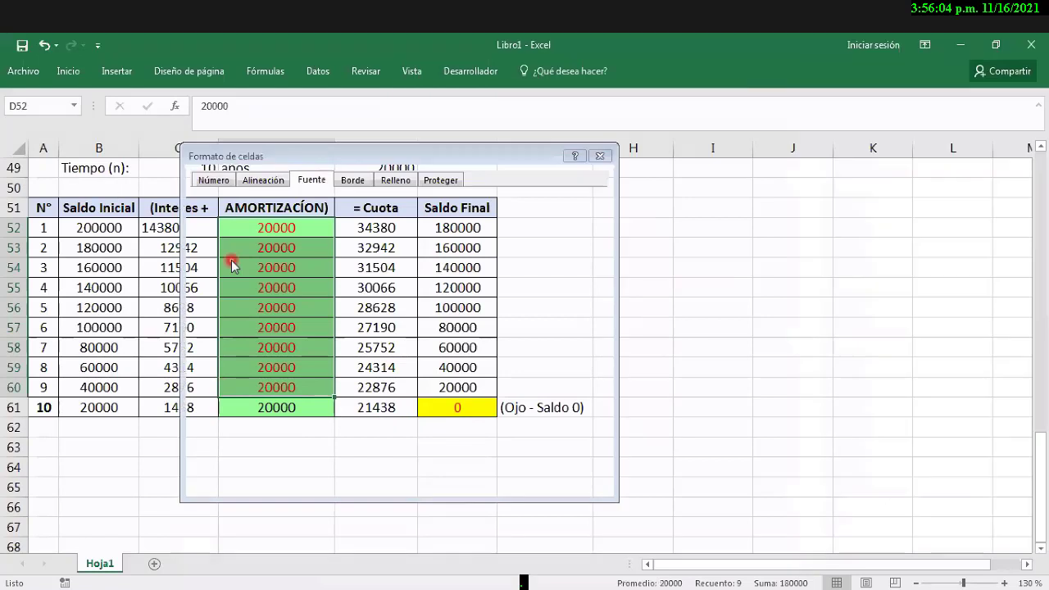
pyautogui.click(599, 158)
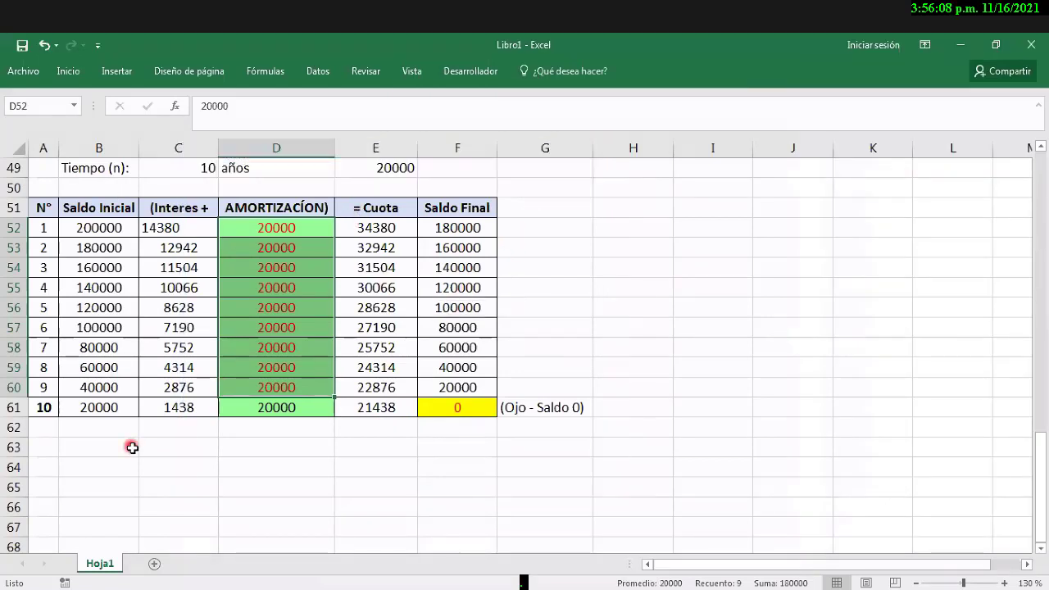
# Step: Enter the label SUMA in C62, below the interest column of the American-method table
pyautogui.click(163, 431)
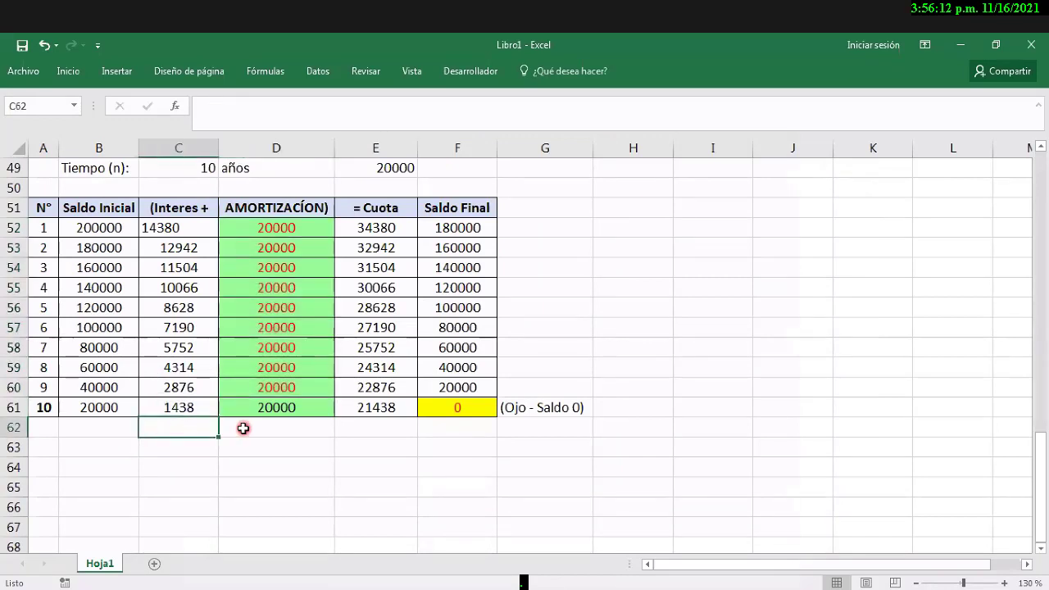
pyautogui.write('suma')
pyautogui.write('S')
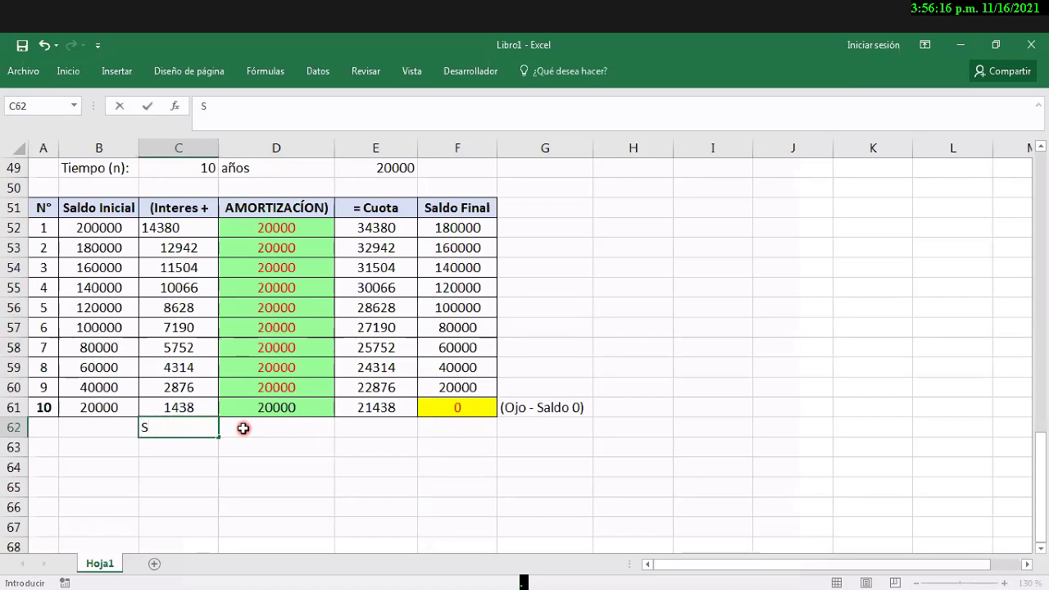
pyautogui.write('UMA')
pyautogui.press('Return')
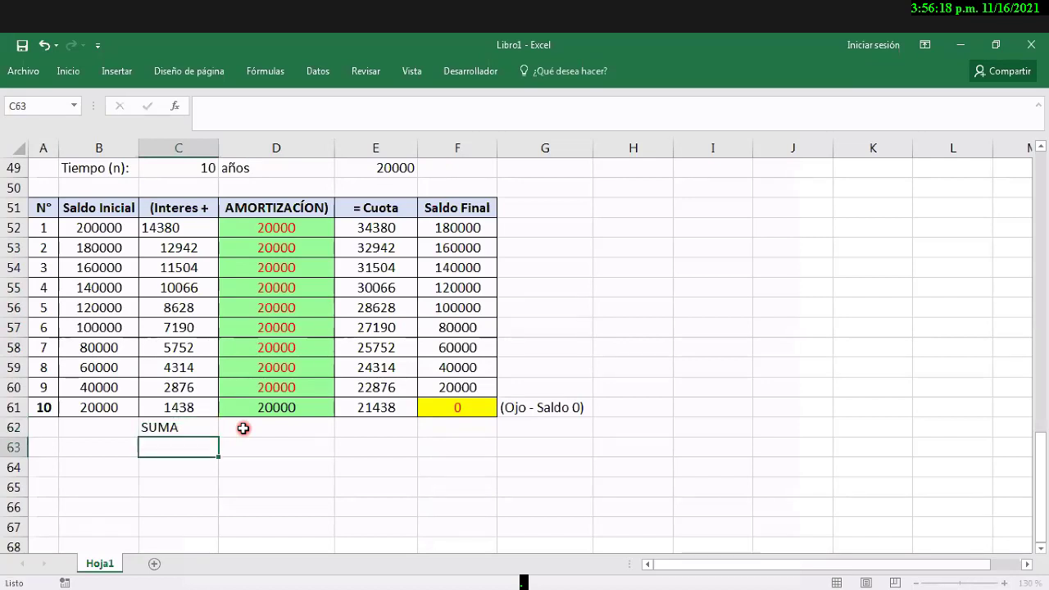
# Step: Copy the SUMA label from C62 to D62, below the amortization column
pyautogui.press('Up')
pyautogui.hotkey('ctrl', 'c')
pyautogui.click(244, 427)
pyautogui.press('Right')
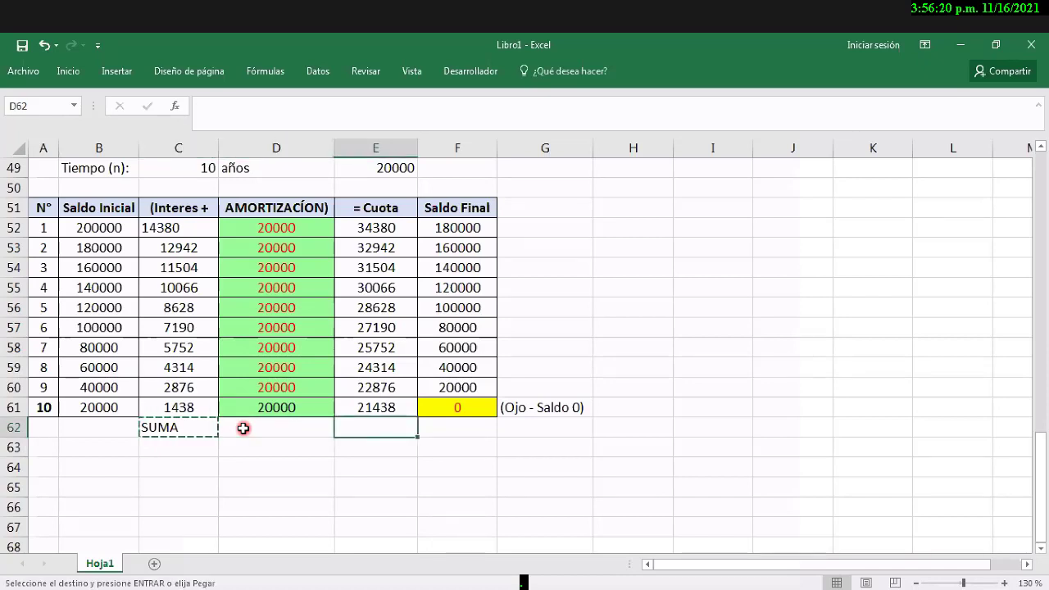
pyautogui.click(243, 427)
pyautogui.hotkey('ctrl', 'v')
pyautogui.press('Right')
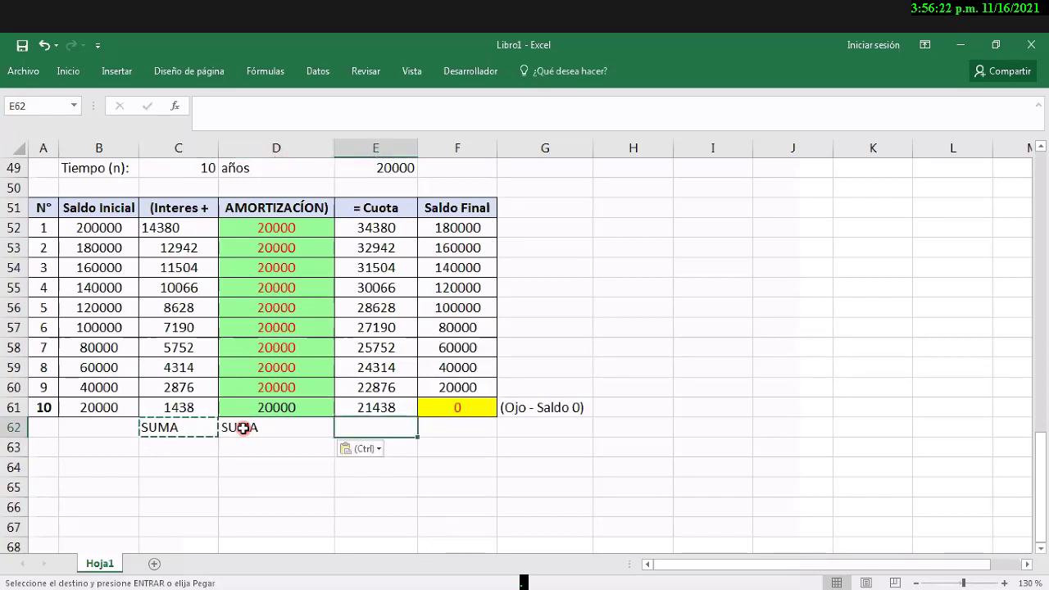
pyautogui.press('Left')
pyautogui.press('Left')
pyautogui.press('Right')
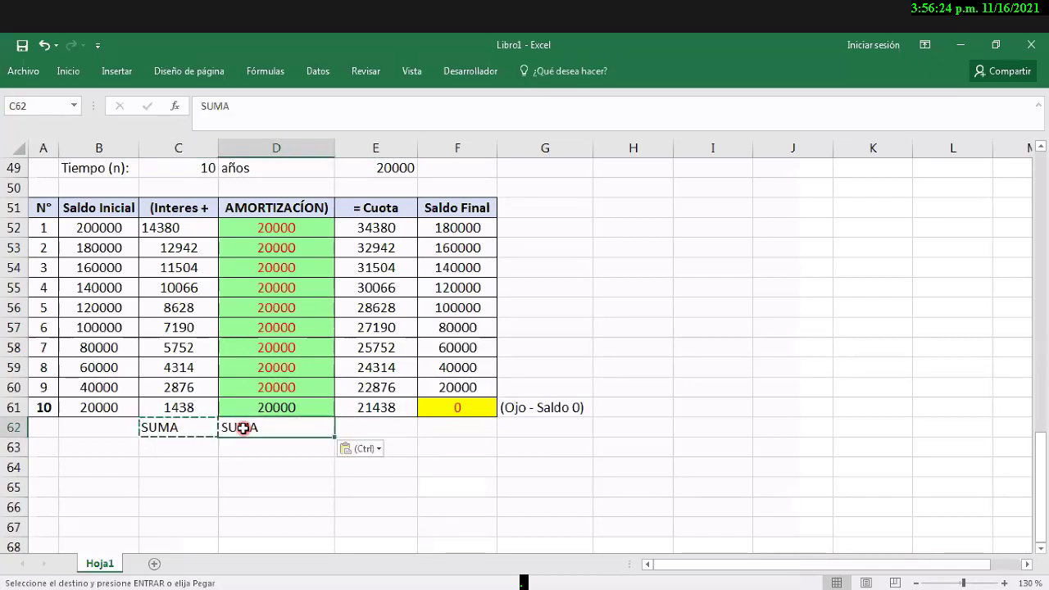
pyautogui.press('Right')
pyautogui.press('Right')
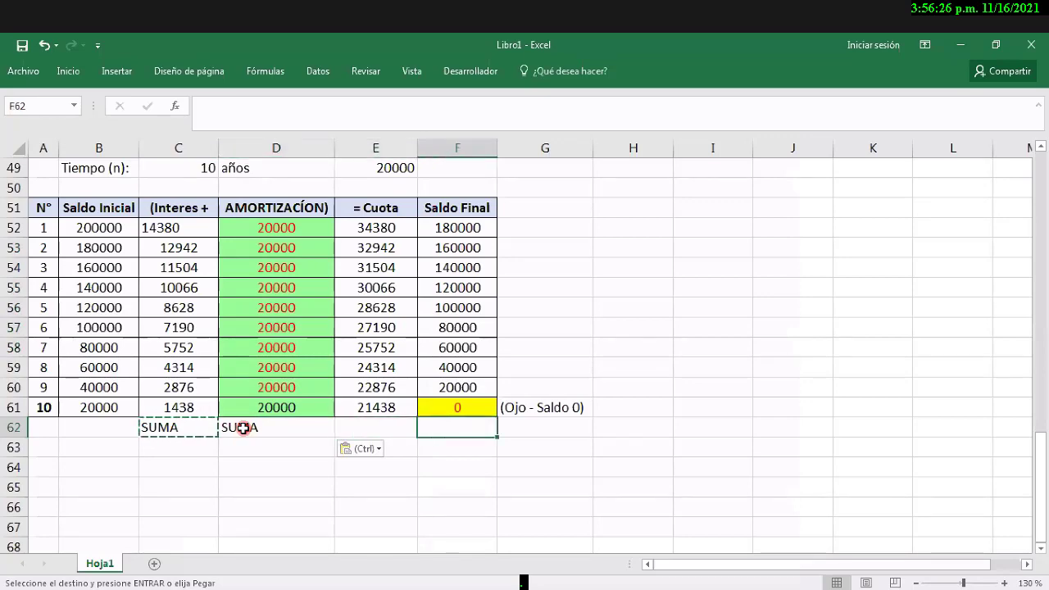
pyautogui.press('Left')
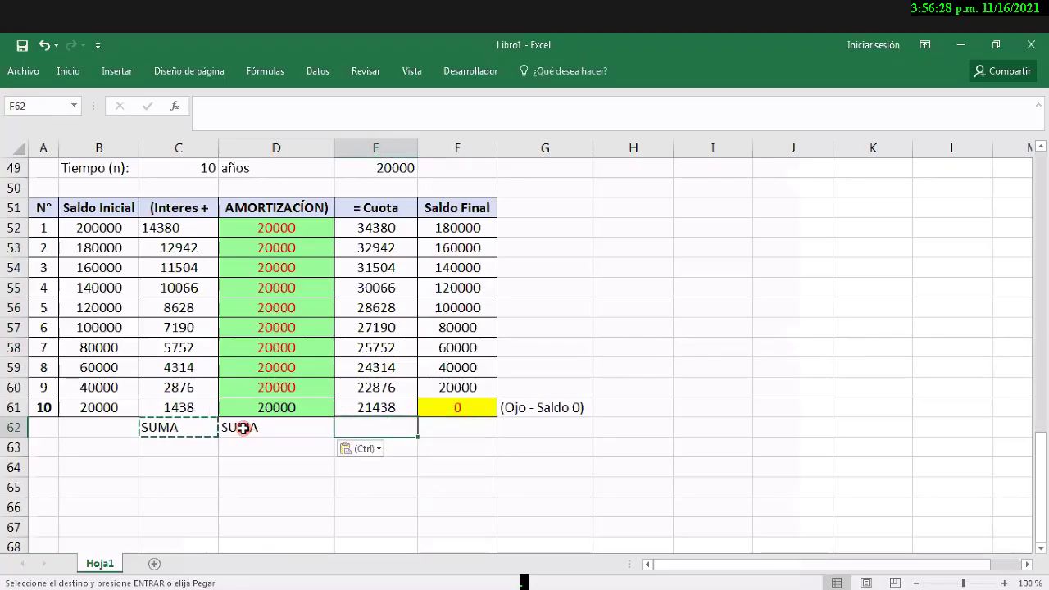
pyautogui.press('Left')
pyautogui.press('Right')
pyautogui.press('Left')
pyautogui.press('Left')
pyautogui.press('Left')
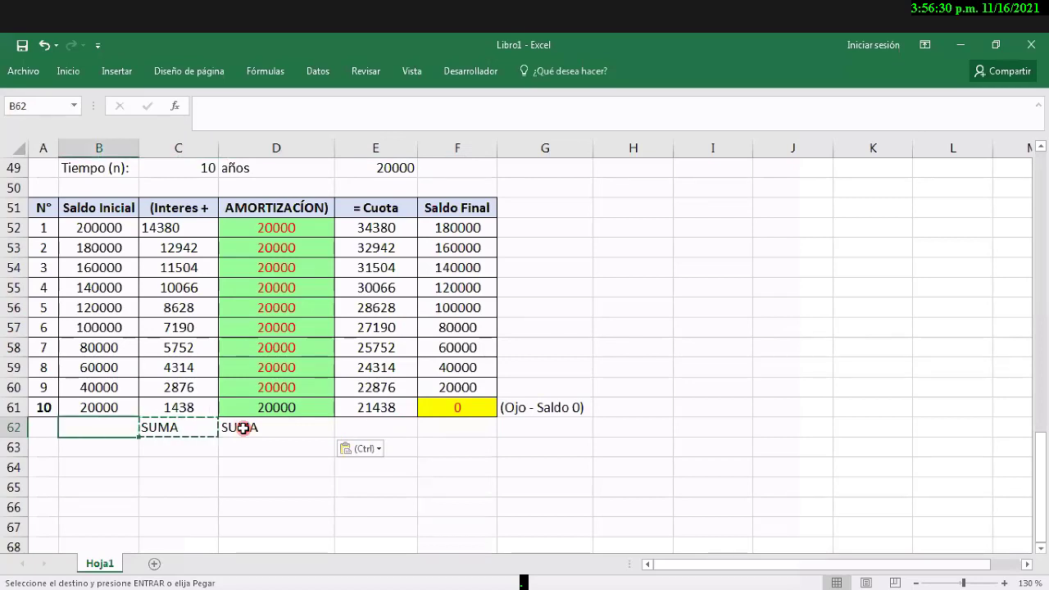
pyautogui.press('Right')
pyautogui.press('Right')
pyautogui.press('Right')
pyautogui.press('Right')
pyautogui.press('Left')
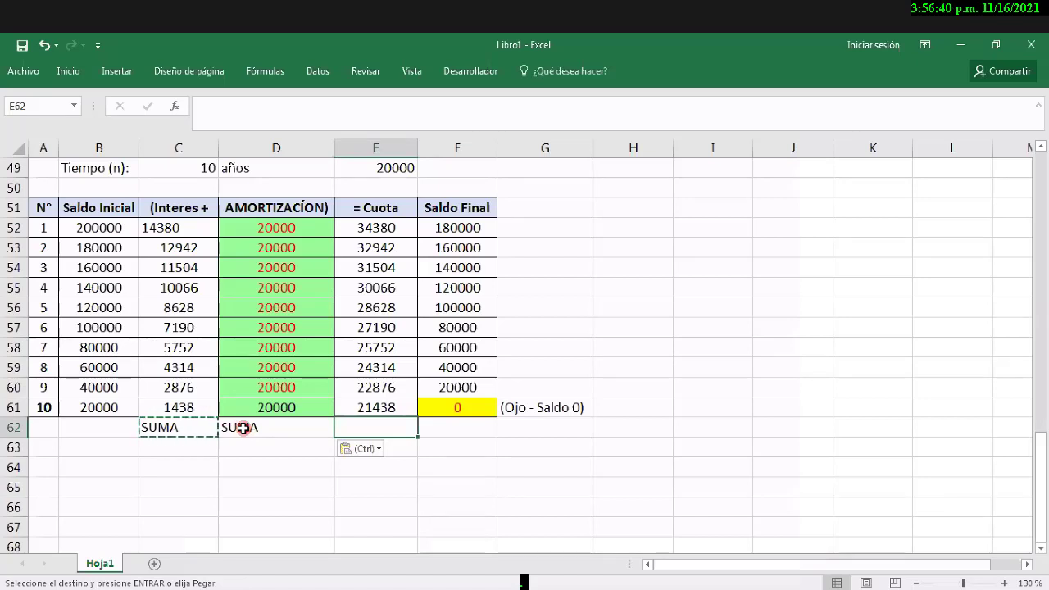
pyautogui.press('Down')
pyautogui.press('Down')
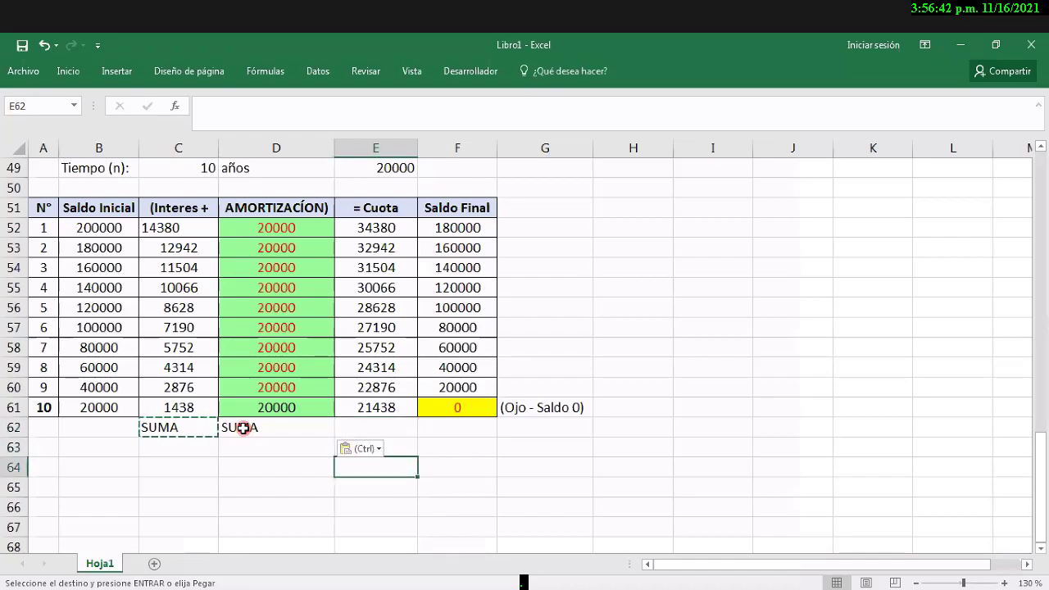
pyautogui.press('Down')
pyautogui.press('Left')
pyautogui.press('Left')
pyautogui.press('Left')
pyautogui.press('Up')
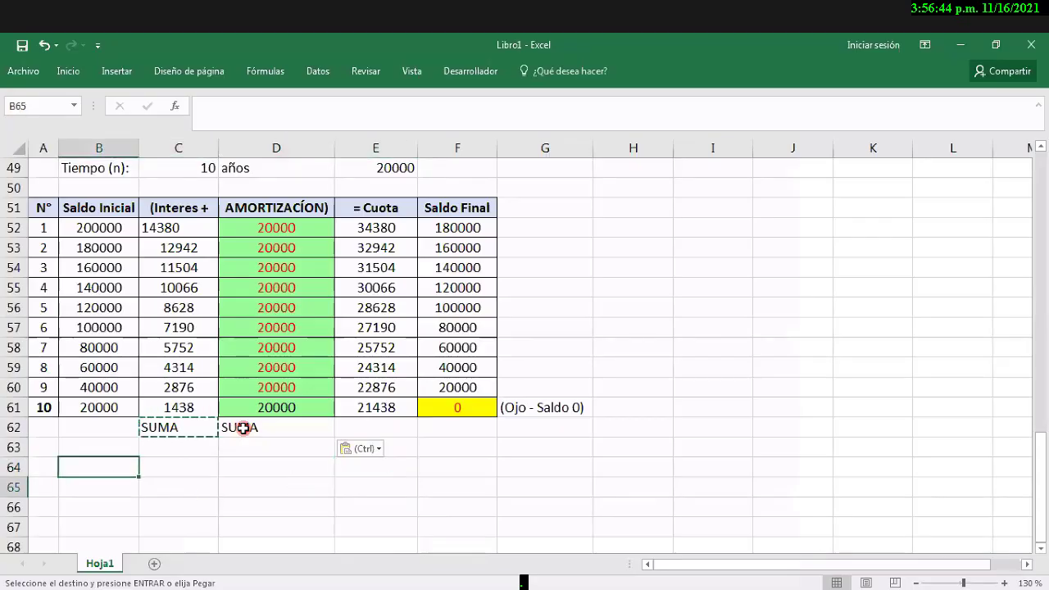
pyautogui.press('Up')
pyautogui.press('Right')
pyautogui.press('Up')
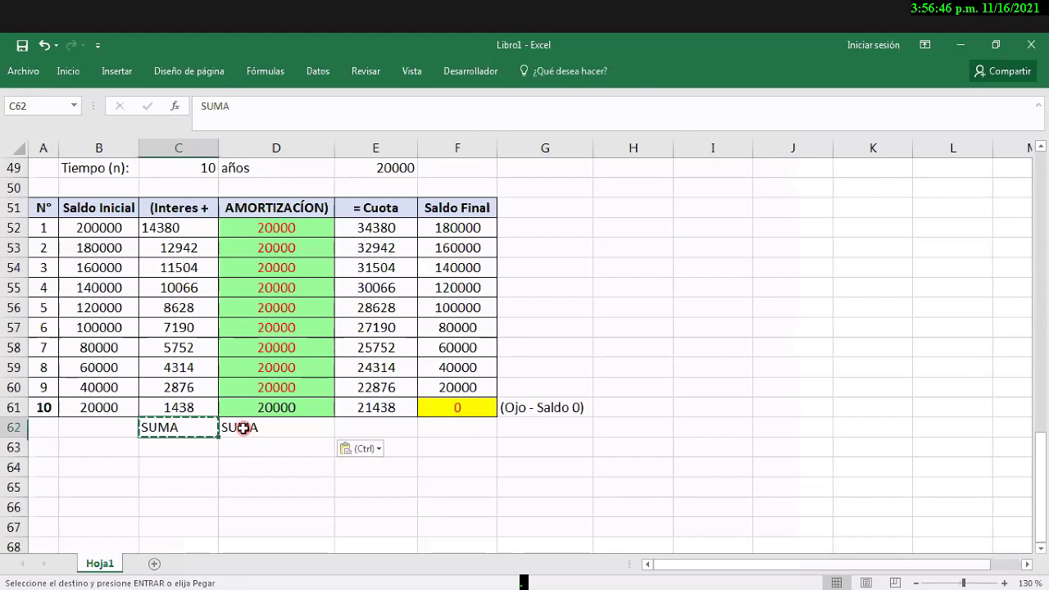
pyautogui.press('Right')
pyautogui.press('Right')
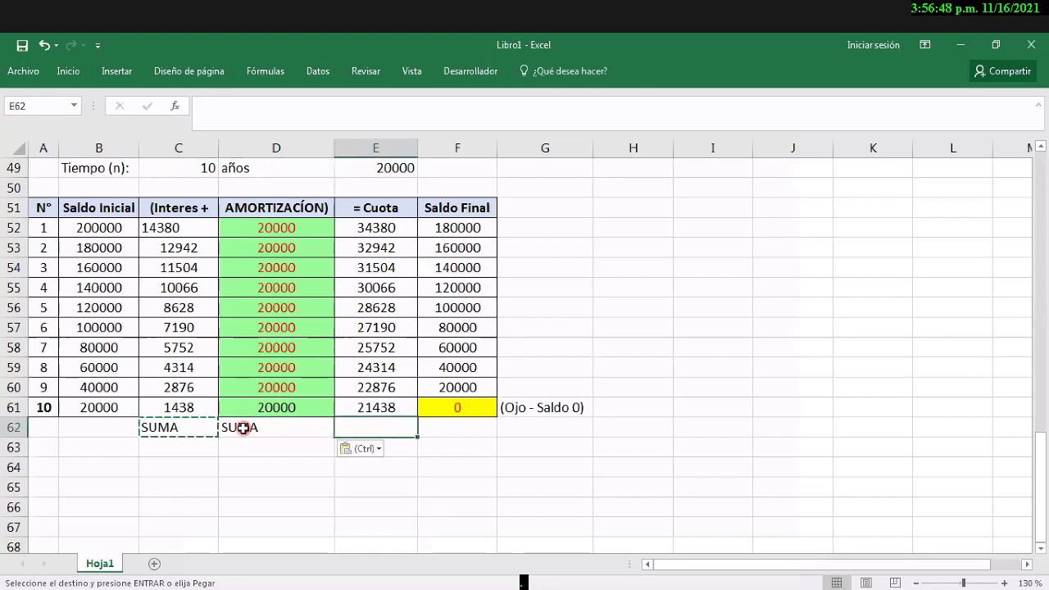
pyautogui.press('Left')
pyautogui.press('Right')
pyautogui.press('Left')
pyautogui.press('Left')
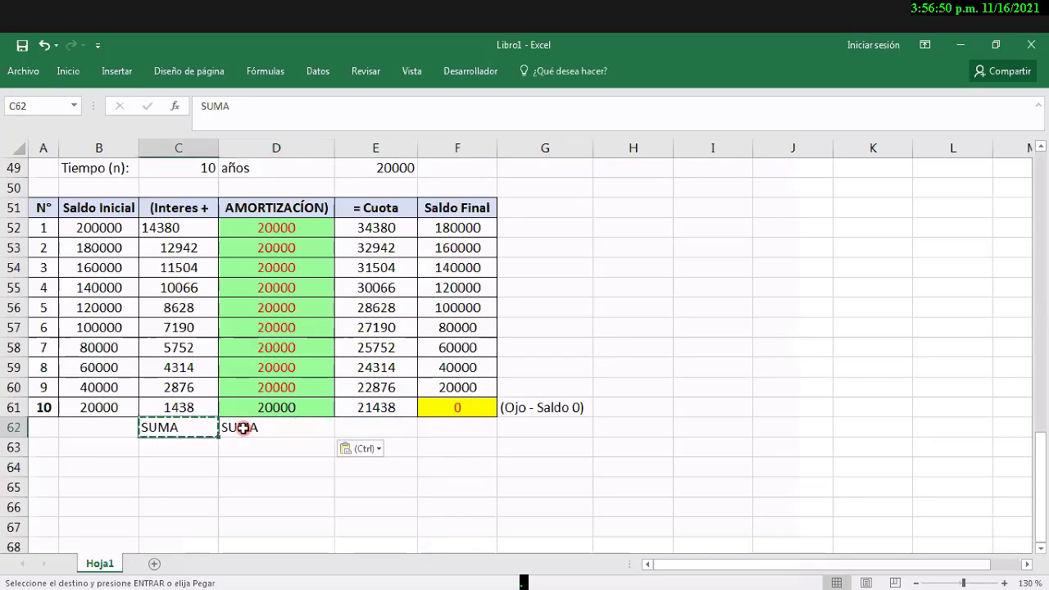
pyautogui.press('Right')
pyautogui.press('Right')
pyautogui.press('Right')
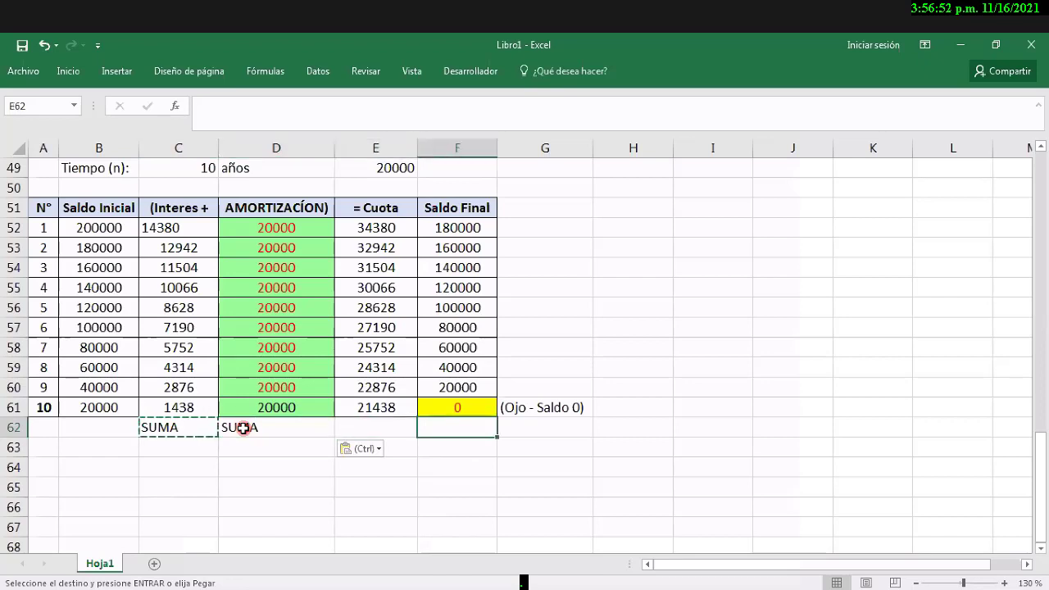
# Step: Copy the SUMA label from D62 to E62, below the Cuota column, and select the labels C62:E62
pyautogui.press('Left')
pyautogui.press('Left')
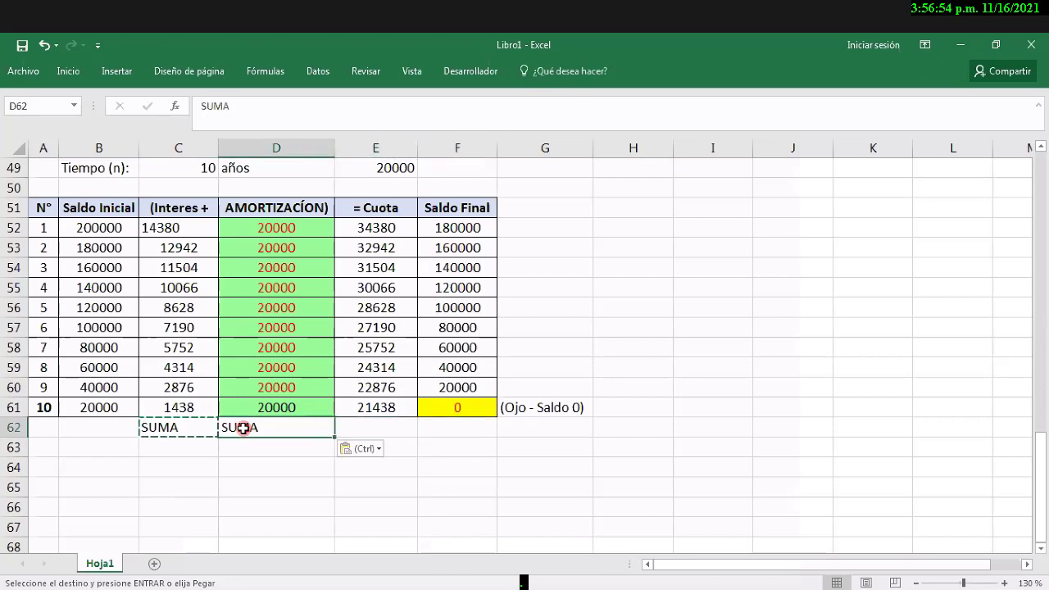
pyautogui.hotkey('ctrl', 'c')
pyautogui.press('Right')
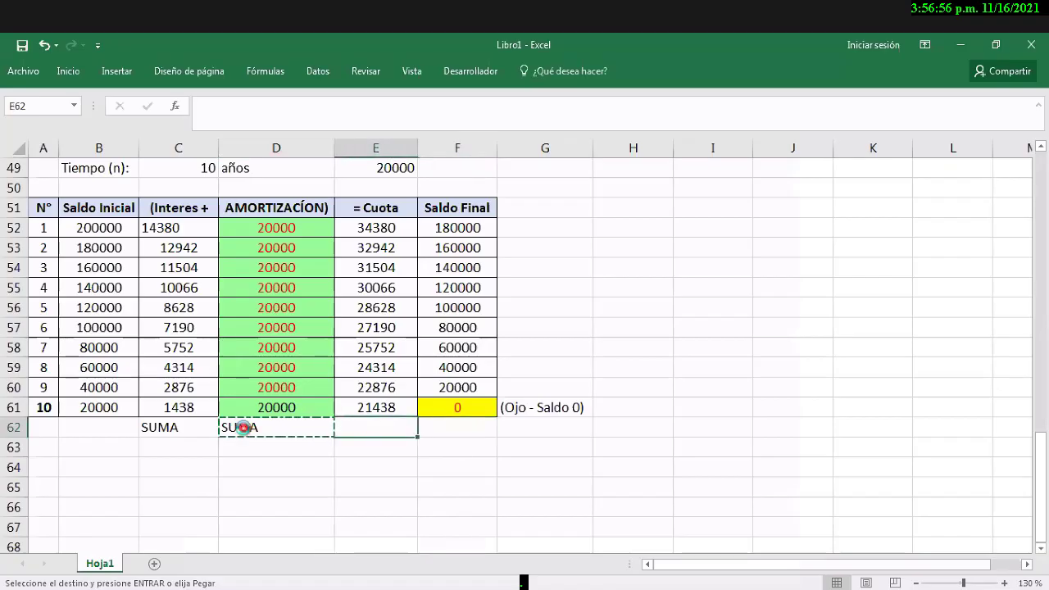
pyautogui.hotkey('ctrl', 'v')
pyautogui.press('Left')
pyautogui.press('Left')
pyautogui.hotkey('shift', 'Right')
pyautogui.hotkey('shift', 'Right')
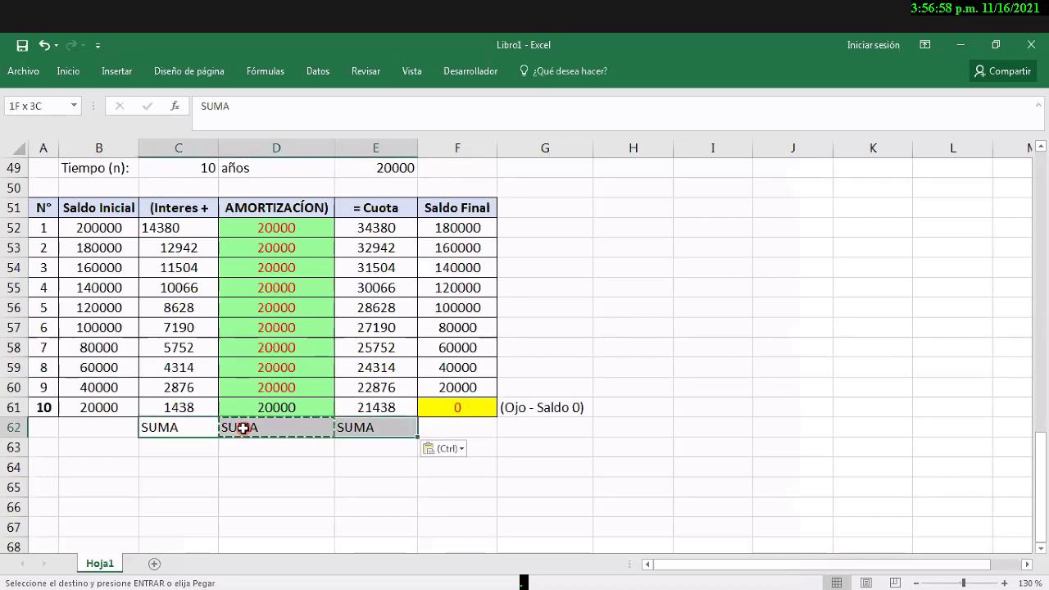
pyautogui.scroll(1, 222, 275)
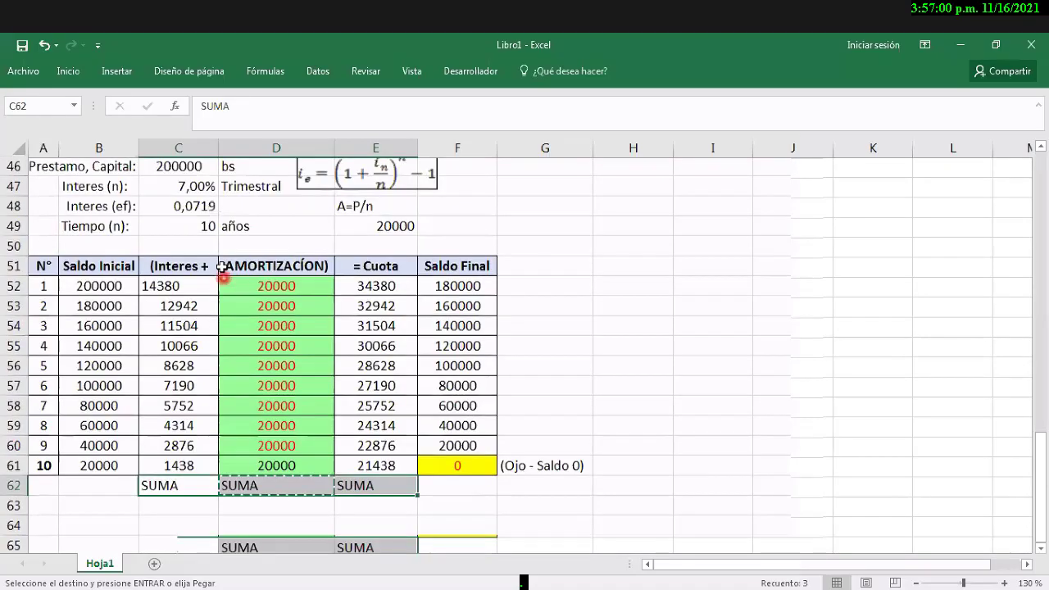
pyautogui.scroll(3, 222, 266)
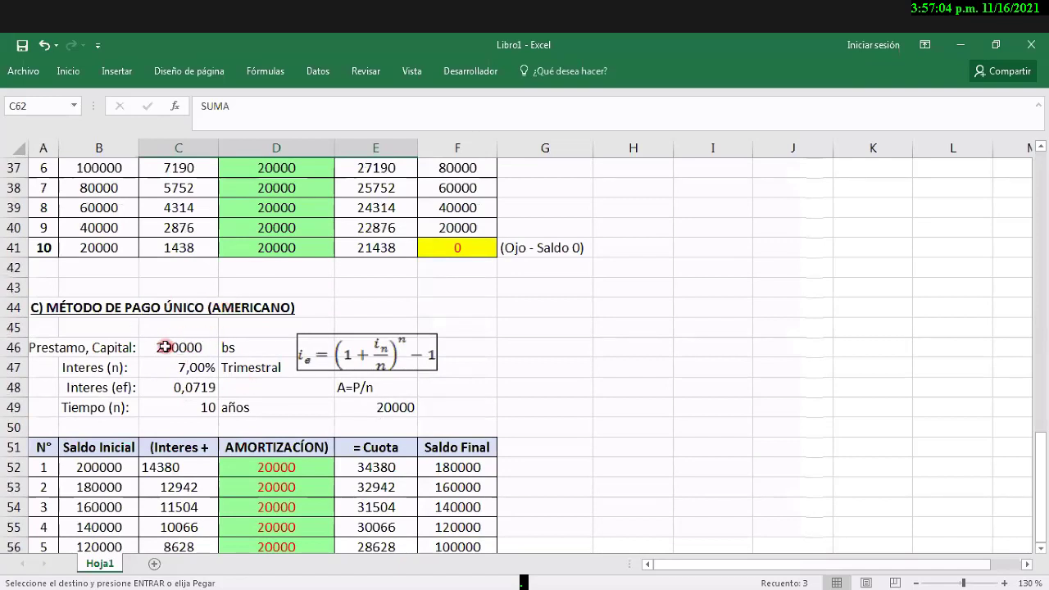
# Step: Clear the copied values of periods 1 to 9, B52:F60, in the American-method table
pyautogui.click(164, 347)
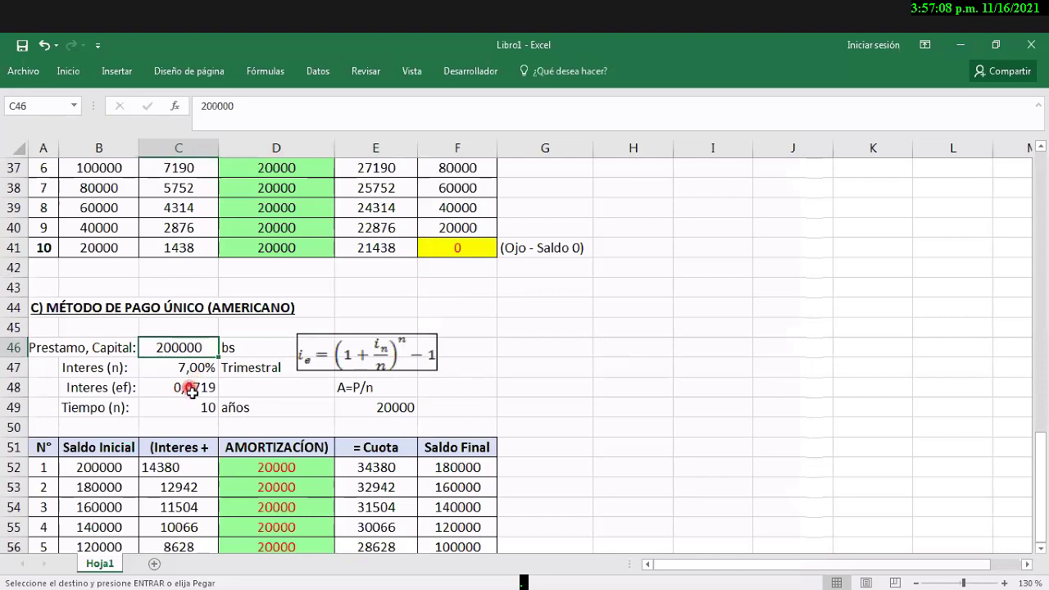
pyautogui.click(191, 407)
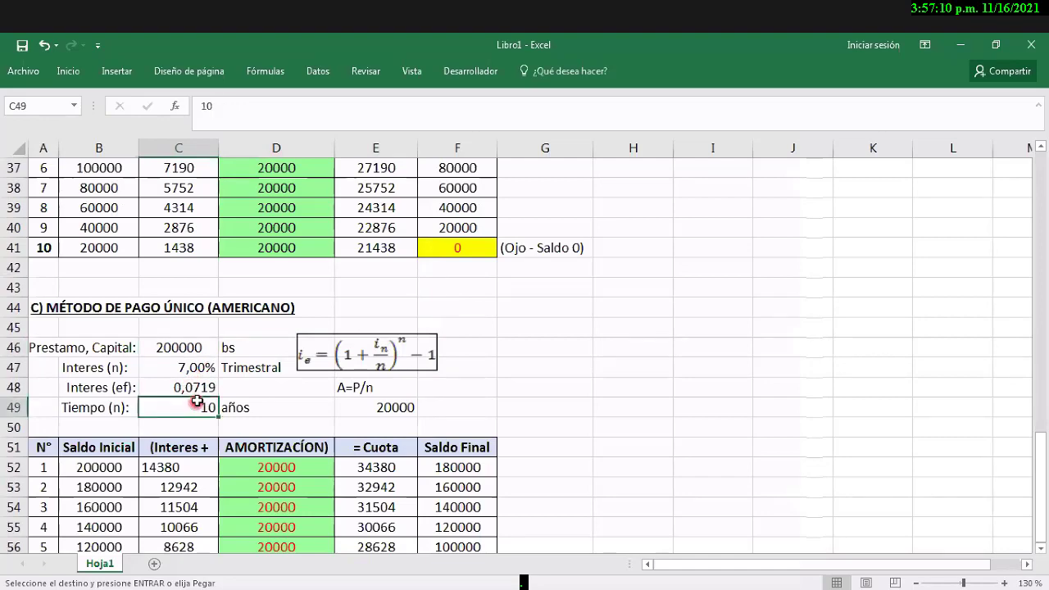
pyautogui.scroll(-1, 262, 430)
pyautogui.scroll(-4, 238, 434)
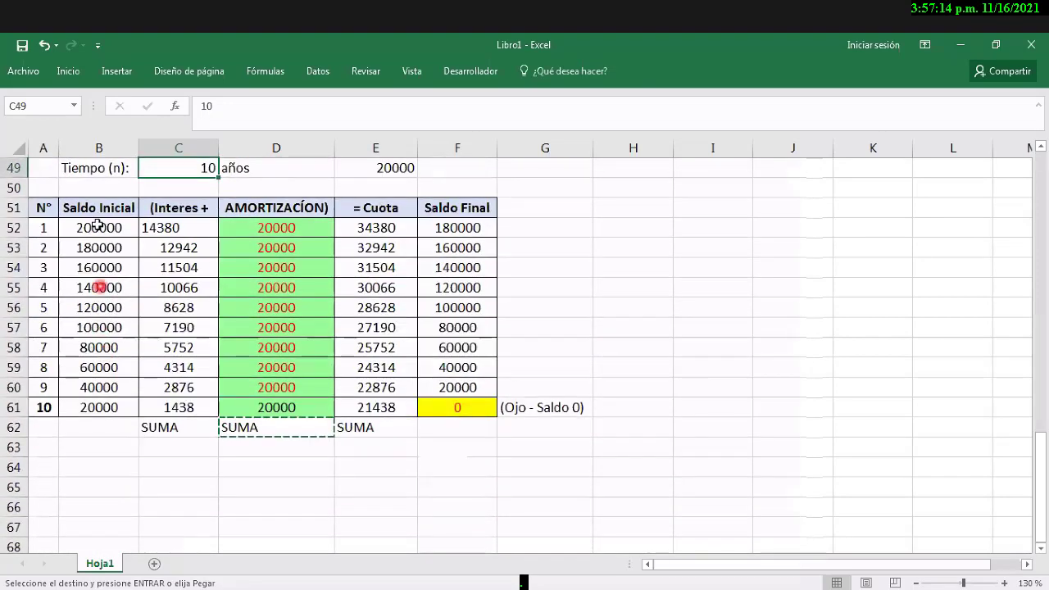
pyautogui.moveTo(98, 223); pyautogui.dragTo(354, 289)
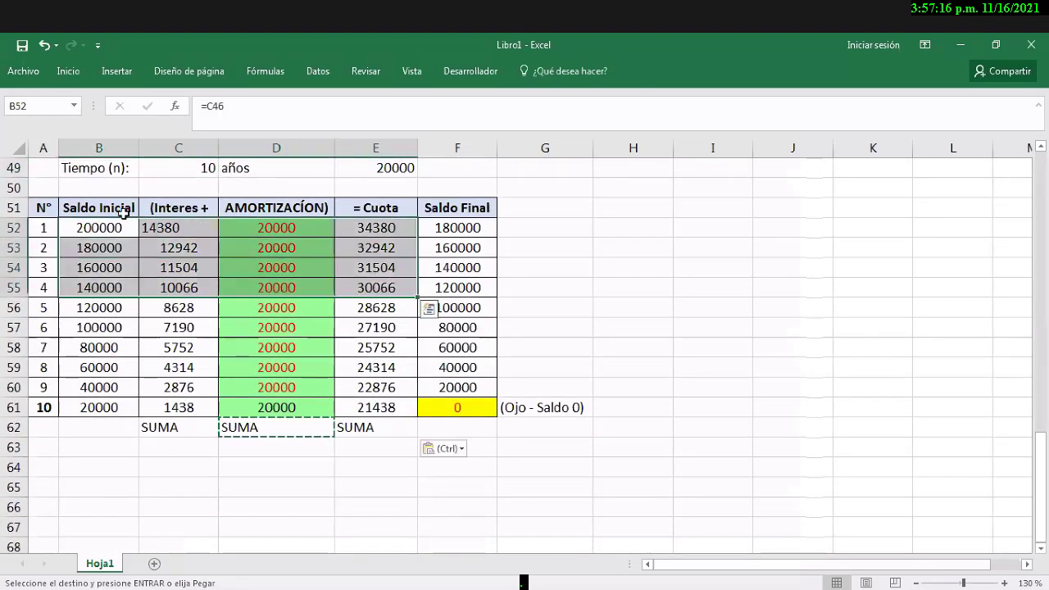
pyautogui.moveTo(114, 228); pyautogui.dragTo(487, 389)
pyautogui.press('Delete')
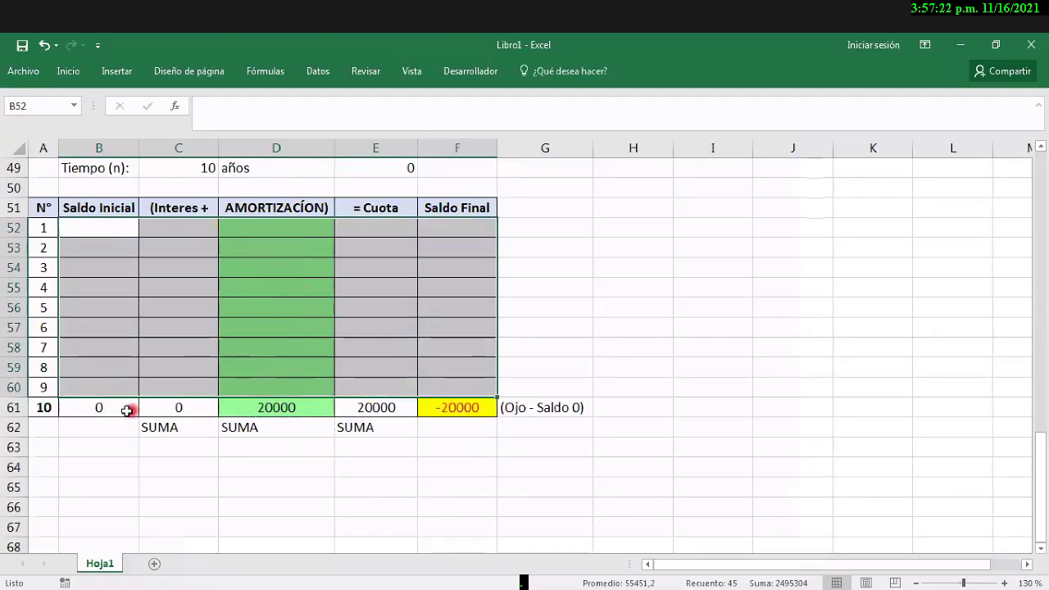
# Step: Clear the period 10 values in B61:E61 of the American-method table, leaving the Saldo Final cell
pyautogui.moveTo(122, 407); pyautogui.dragTo(360, 408)
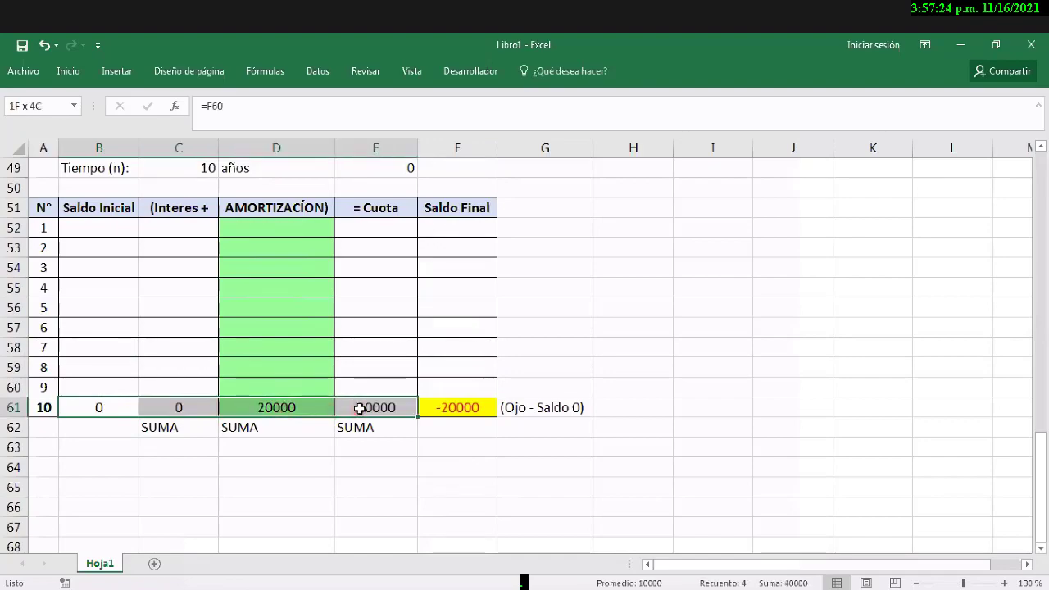
pyautogui.press('Delete')
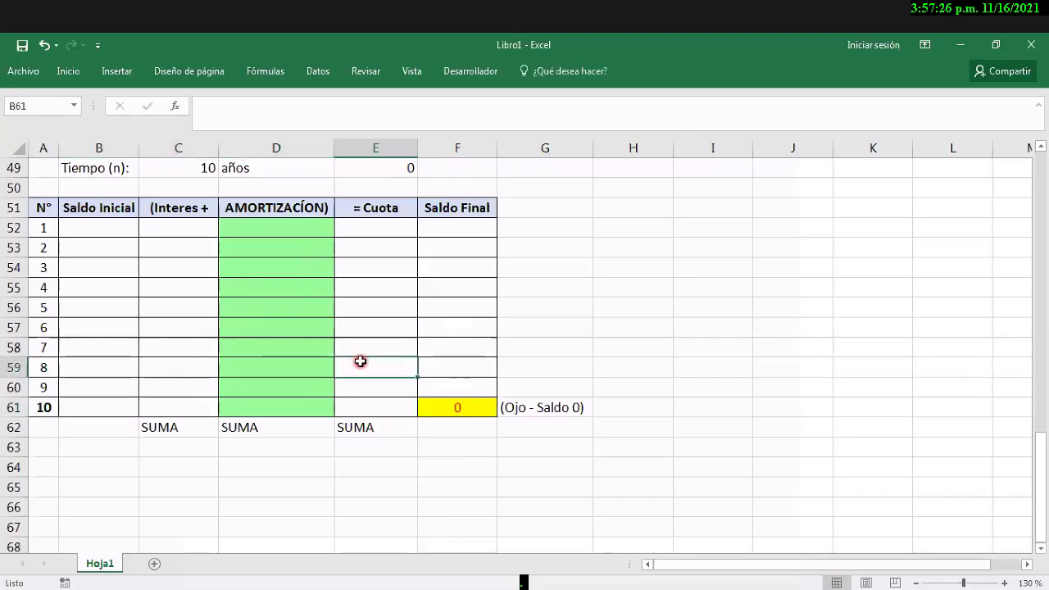
pyautogui.click(360, 361)
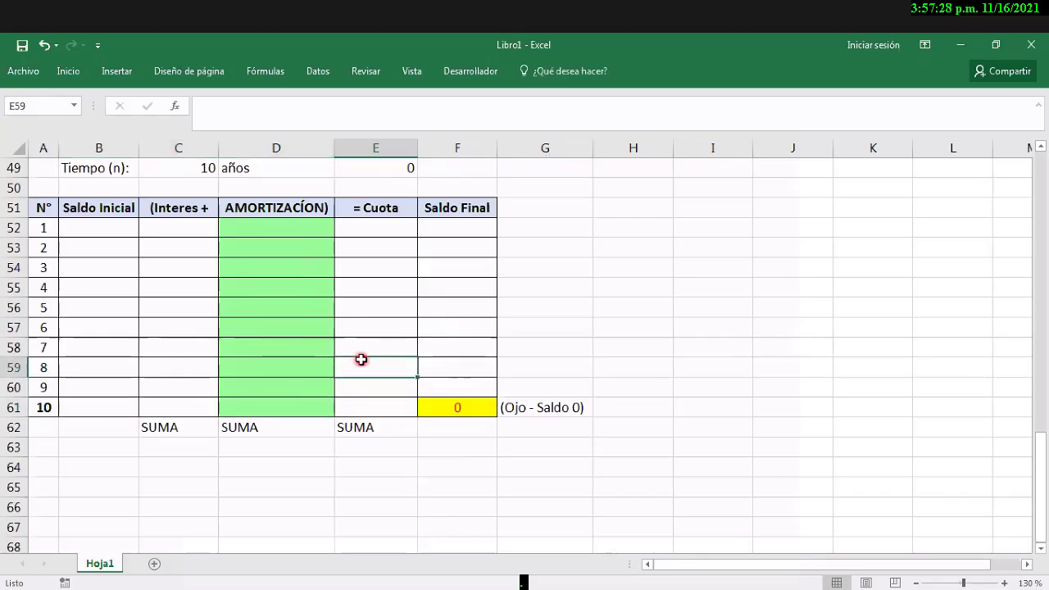
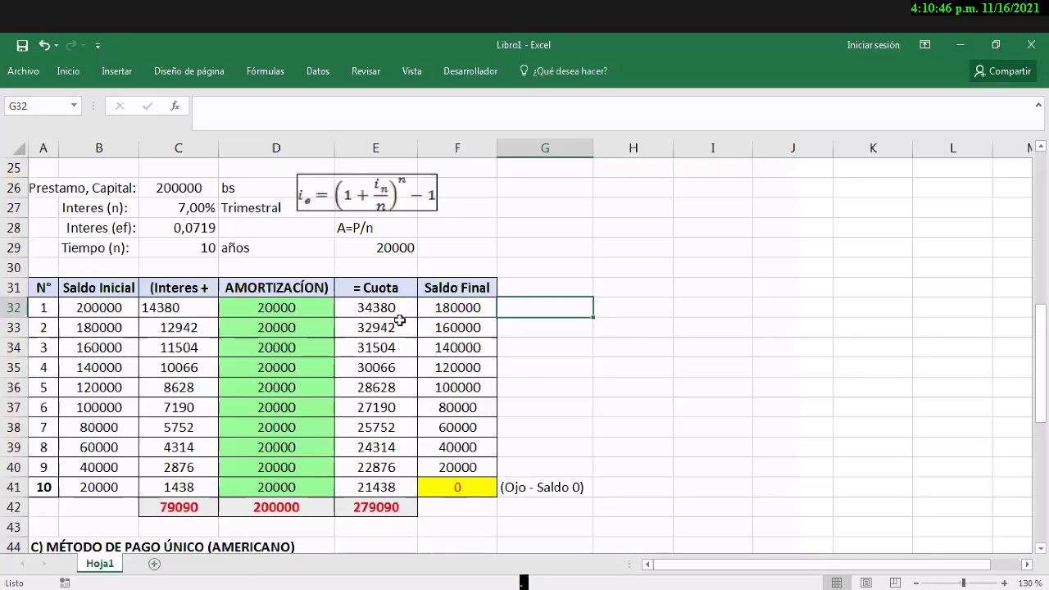
# Step: Clear all values of periods 1 to 10, B52:F61, in the filled American-method table
pyautogui.click(395, 318)
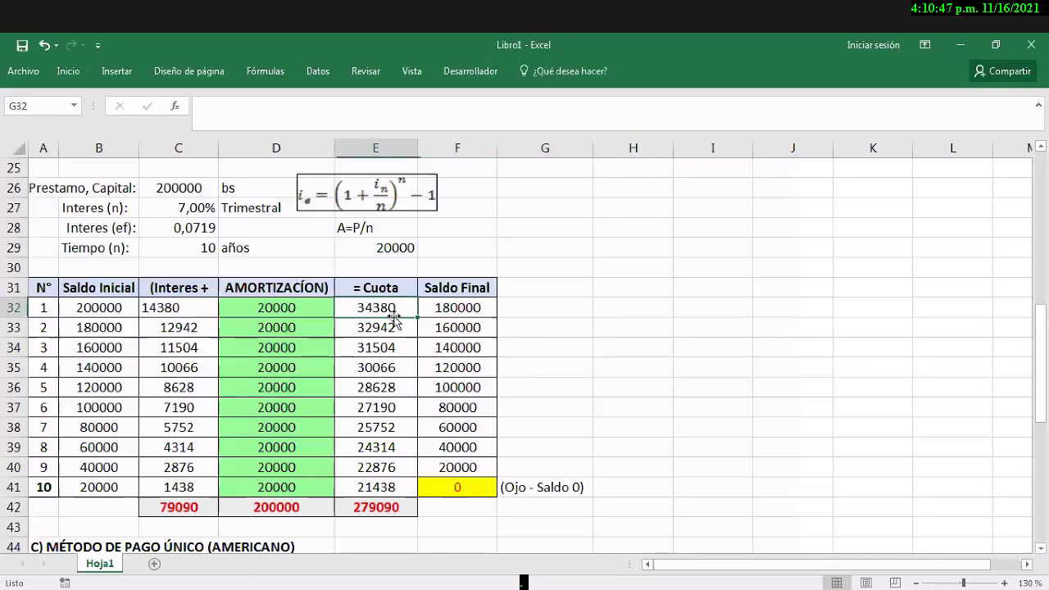
pyautogui.click(318, 316)
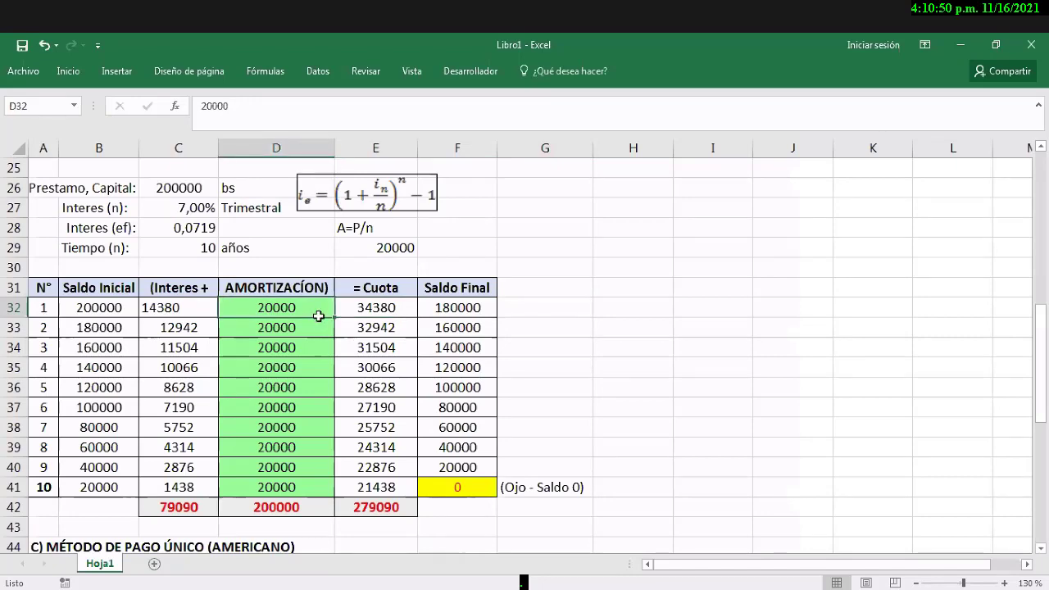
pyautogui.scroll(-2, 320, 316)
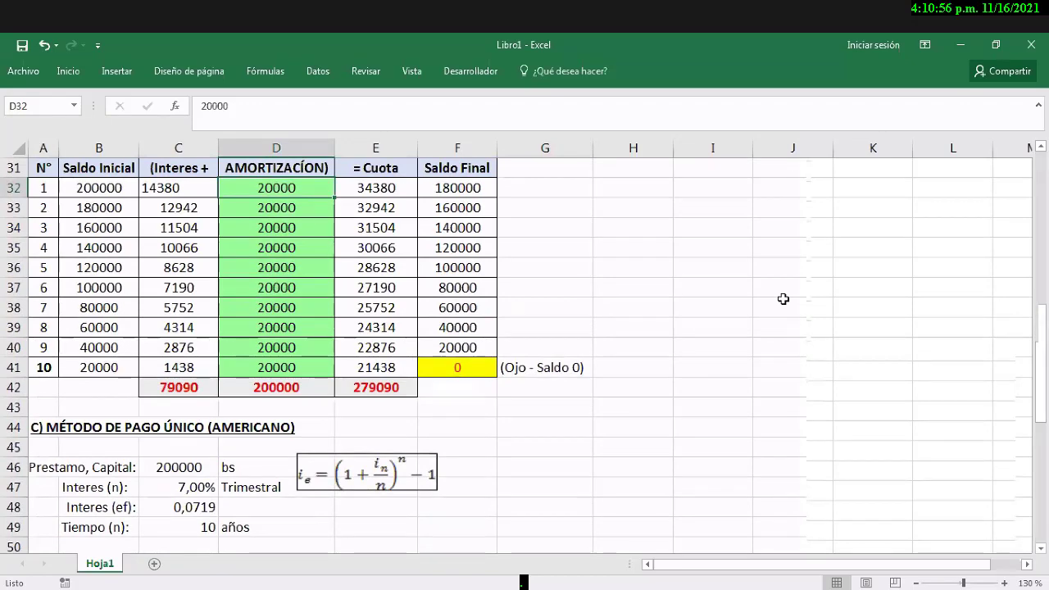
pyautogui.scroll(-1, 782, 299)
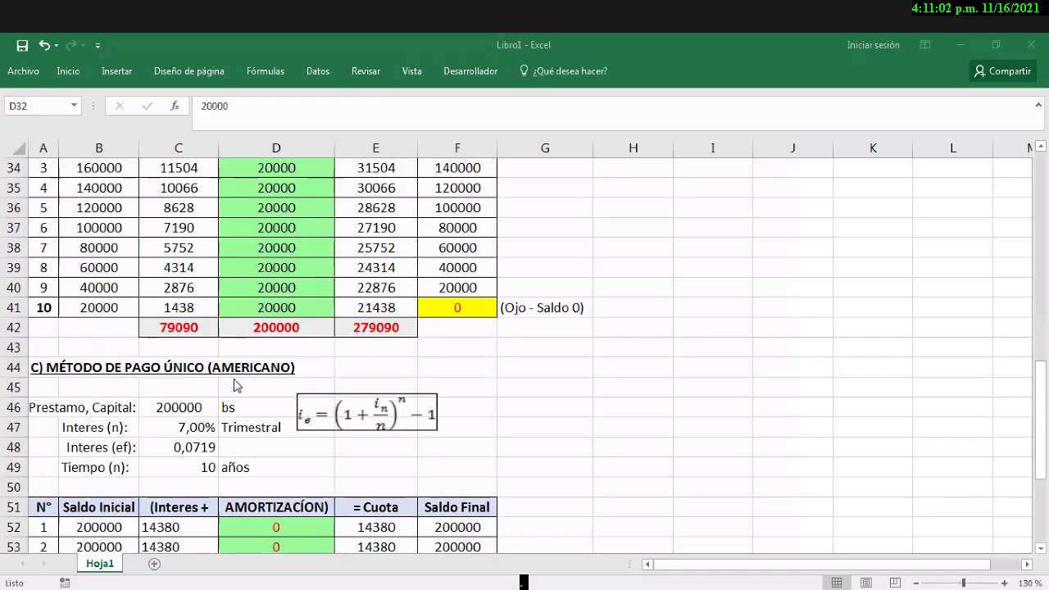
pyautogui.scroll(-3, 234, 385)
pyautogui.scroll(1, 171, 381)
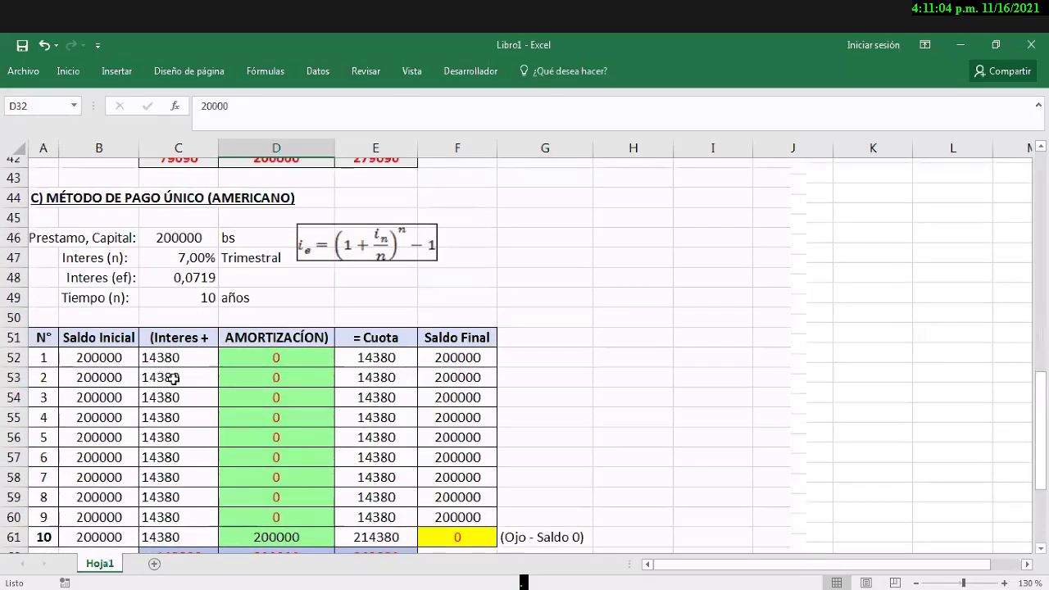
pyautogui.scroll(-1, 155, 386)
pyautogui.moveTo(107, 347); pyautogui.dragTo(471, 505)
pyautogui.press('Delete')
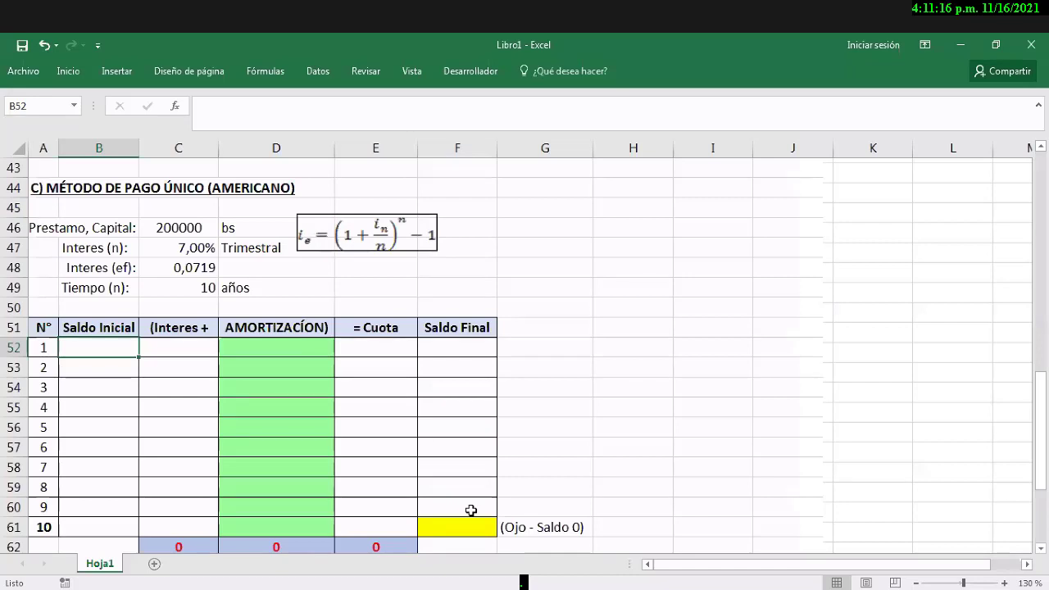
# Step: Link the period 1 Saldo Inicial in B52 to the loan capital with the formula =C46
pyautogui.write('P')
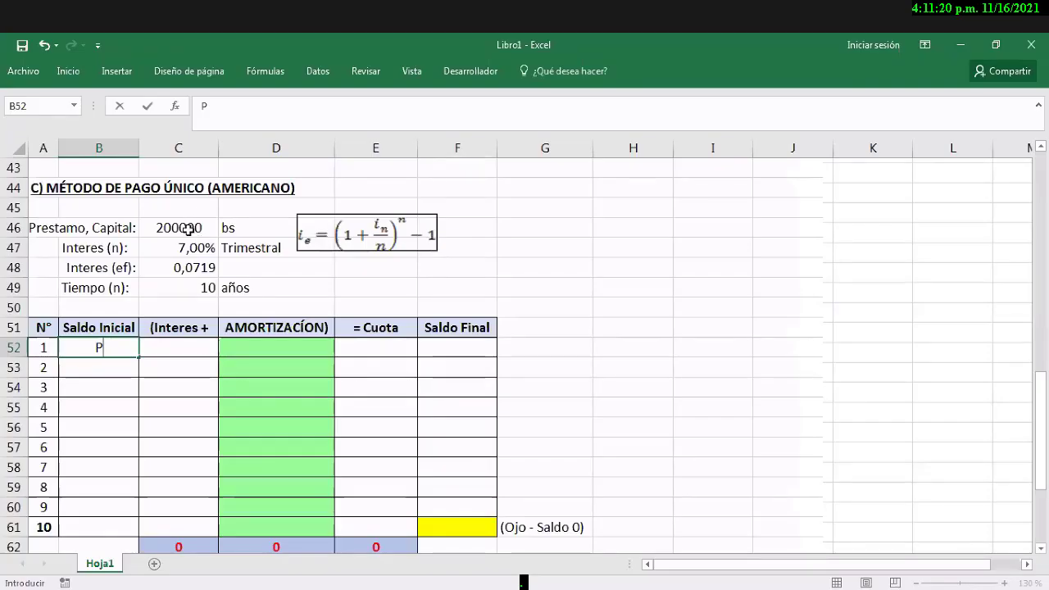
pyautogui.press('Up')
pyautogui.press('Up')
pyautogui.press('Up')
pyautogui.press('Up')
pyautogui.press('Up')
pyautogui.press('Up')
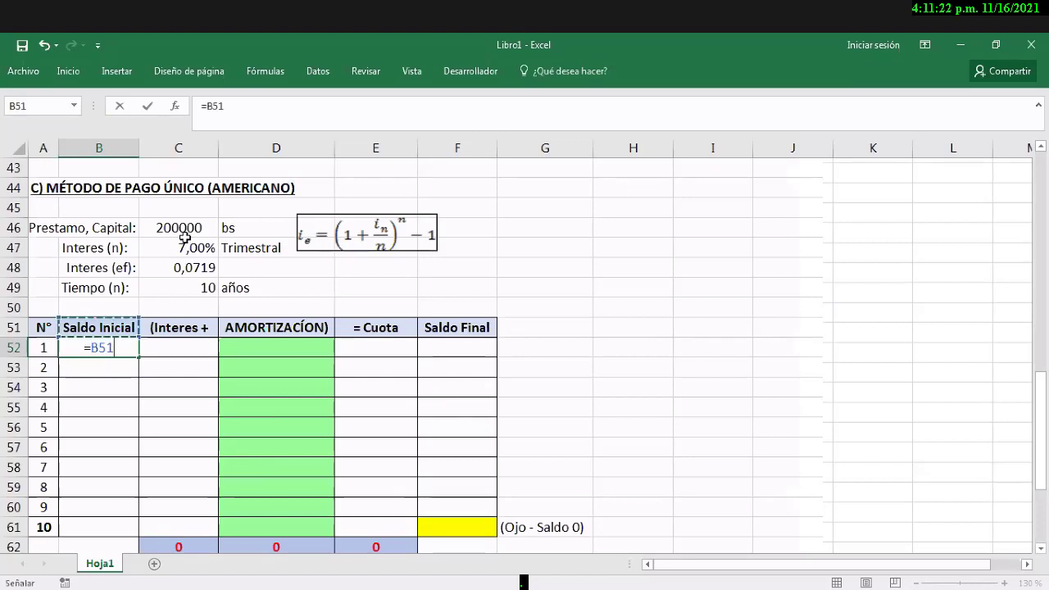
pyautogui.press('Right')
pyautogui.press('Return')
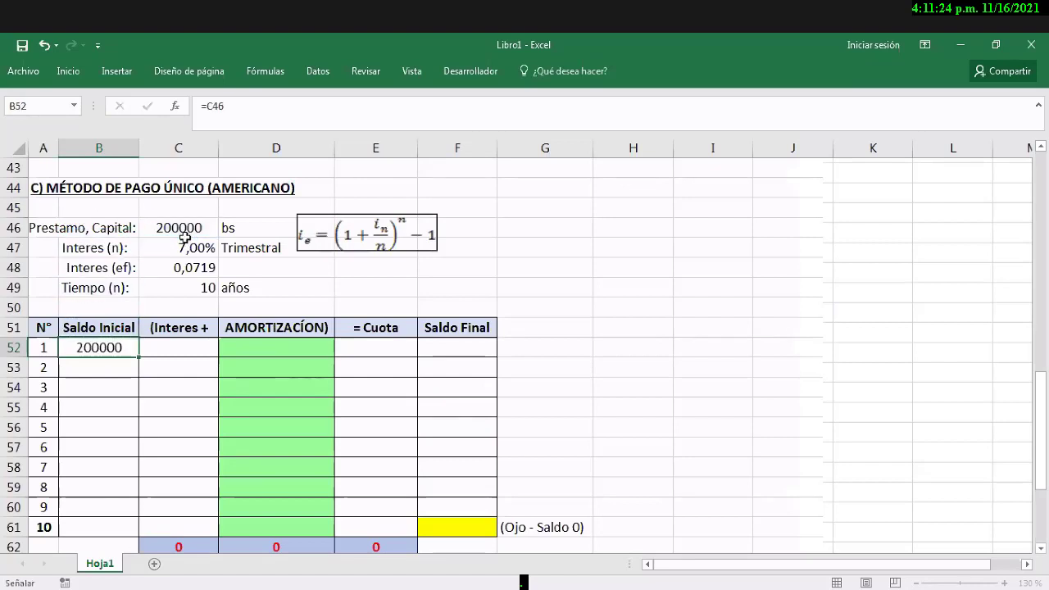
# Step: Calculate the period 1 interest in C52 as effective rate times initial balance with =C48*B52
pyautogui.press('Right')
pyautogui.press('Up')
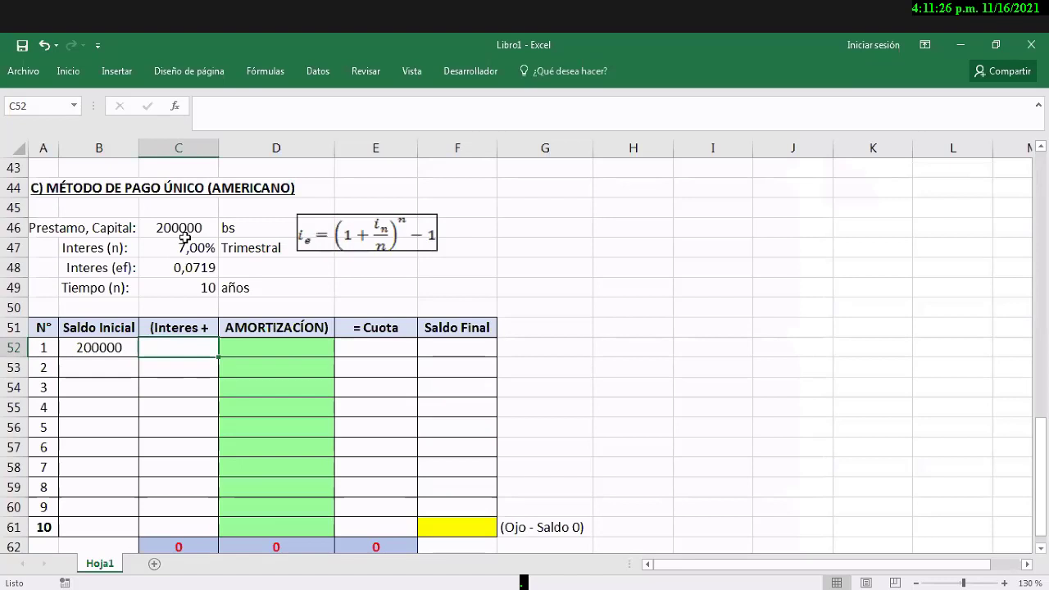
pyautogui.write('=')
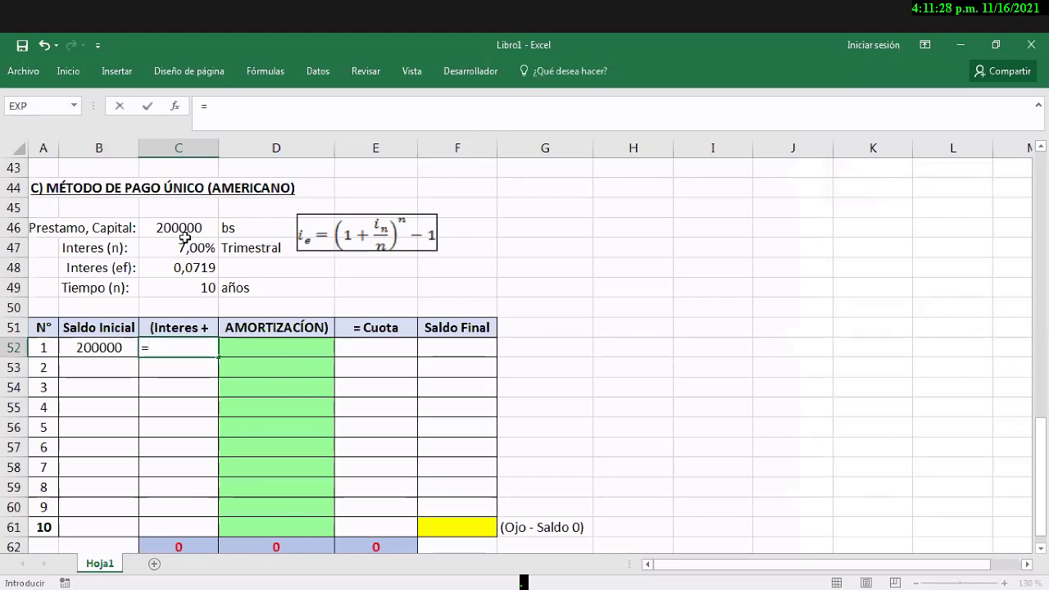
pyautogui.press('Up')
pyautogui.press('Up')
pyautogui.press('Up')
pyautogui.press('Up')
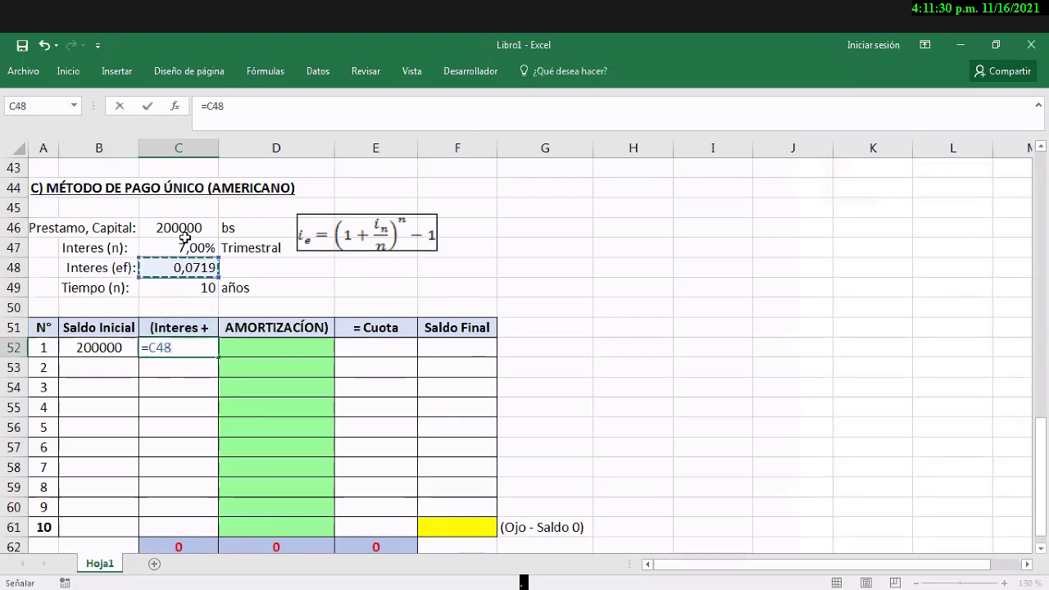
pyautogui.write('*')
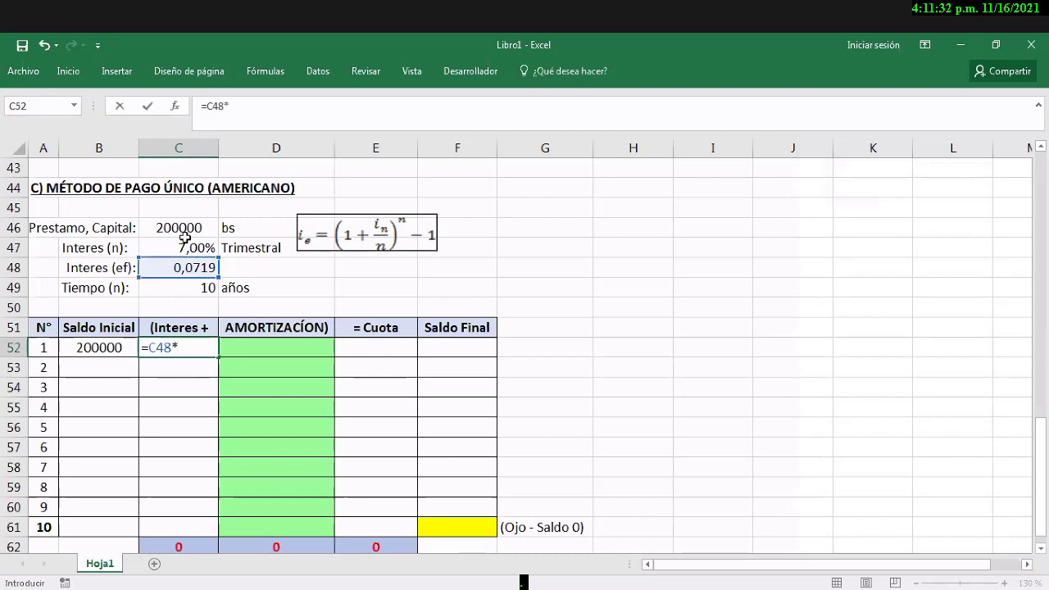
pyautogui.press('Left')
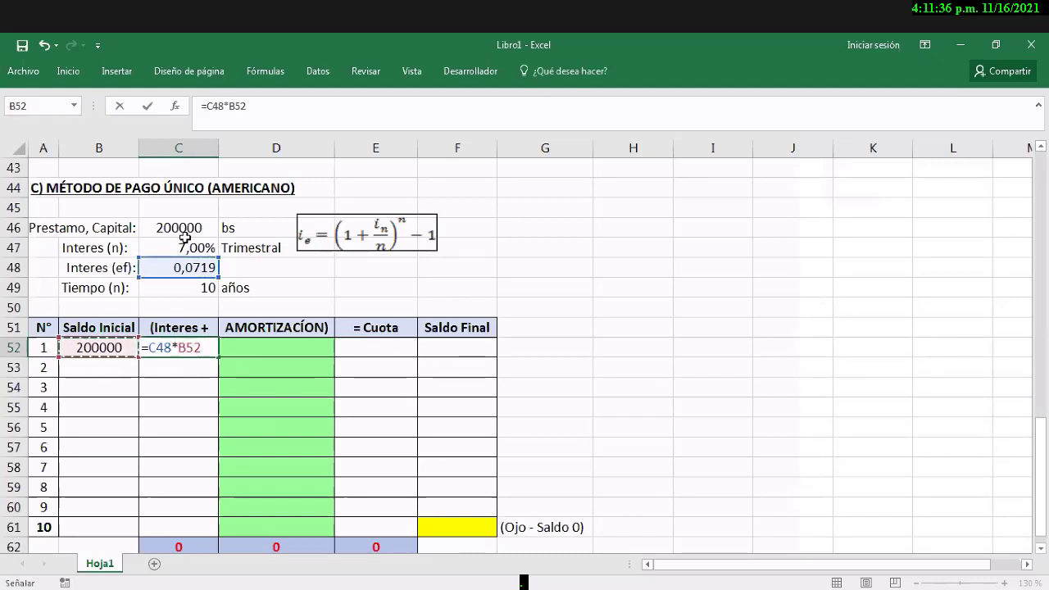
pyautogui.hotkey('ctrl', 'Return')
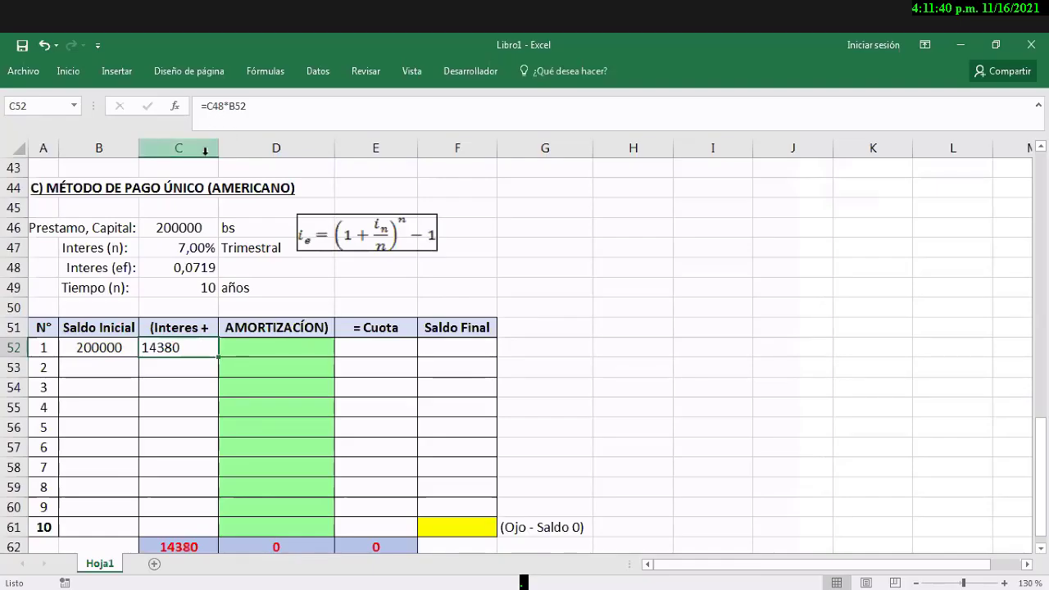
# Step: Enter a line of dashes as text in D52 for the period 1 amortization
pyautogui.click(282, 350)
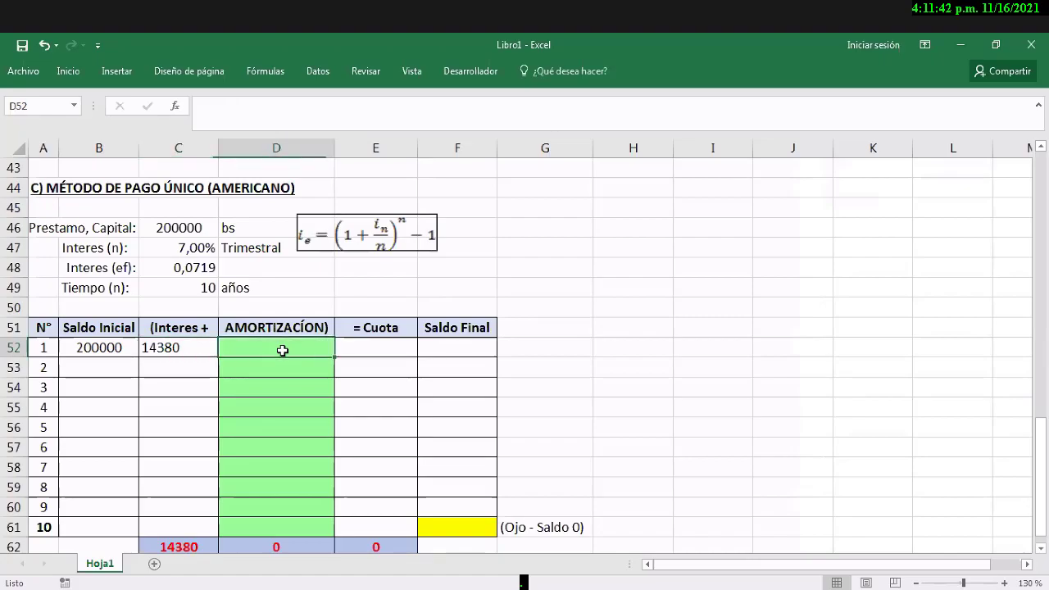
pyautogui.write('=')
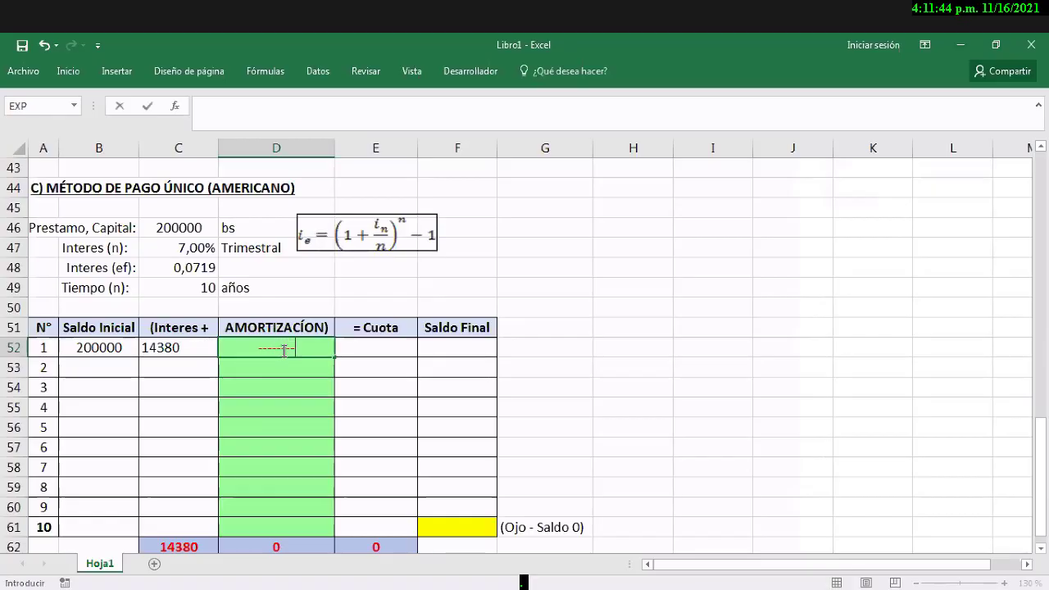
pyautogui.press('BackSpace')
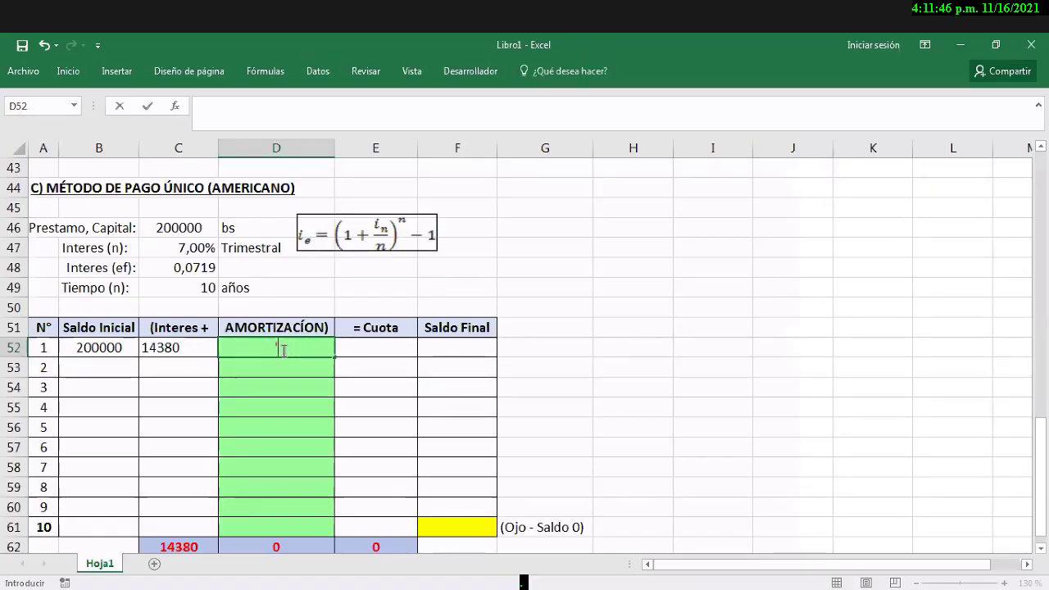
pyautogui.write("'----------")
pyautogui.press('Tab')
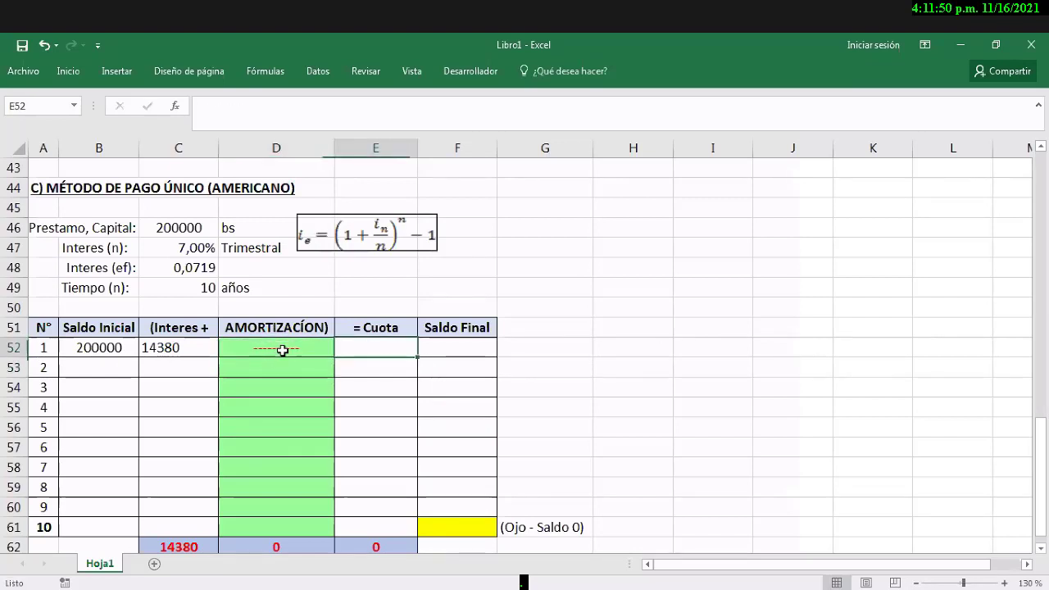
# Step: Calculate the period 1 Cuota in E52 as interest plus amortization with =C52+D52
pyautogui.write('=')
pyautogui.press('Left')
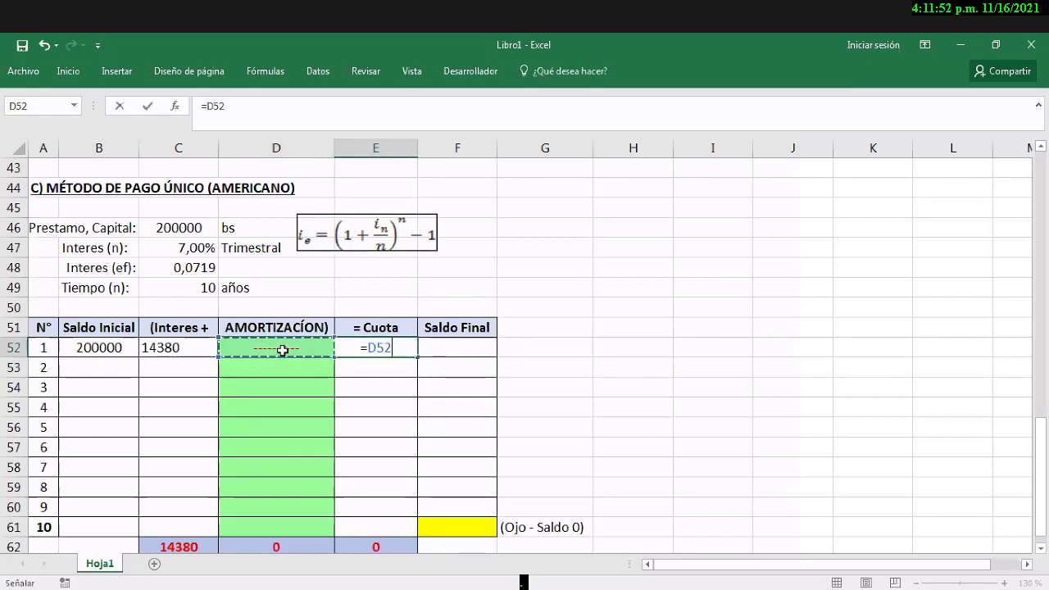
pyautogui.press('Left')
pyautogui.press('Left')
pyautogui.press('Right')
pyautogui.write('+')
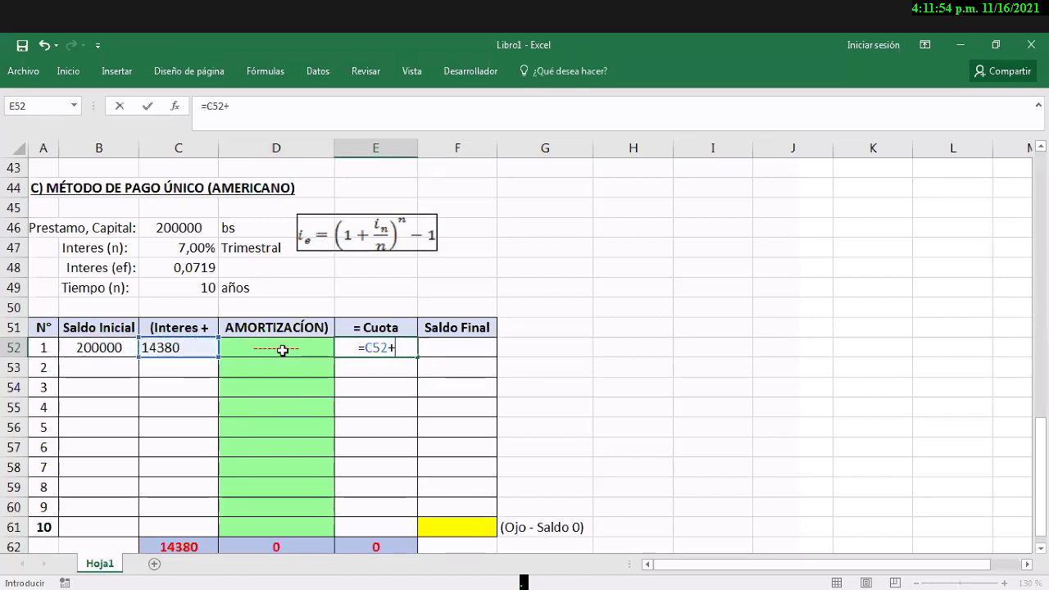
pyautogui.press('Left')
pyautogui.press('Return')
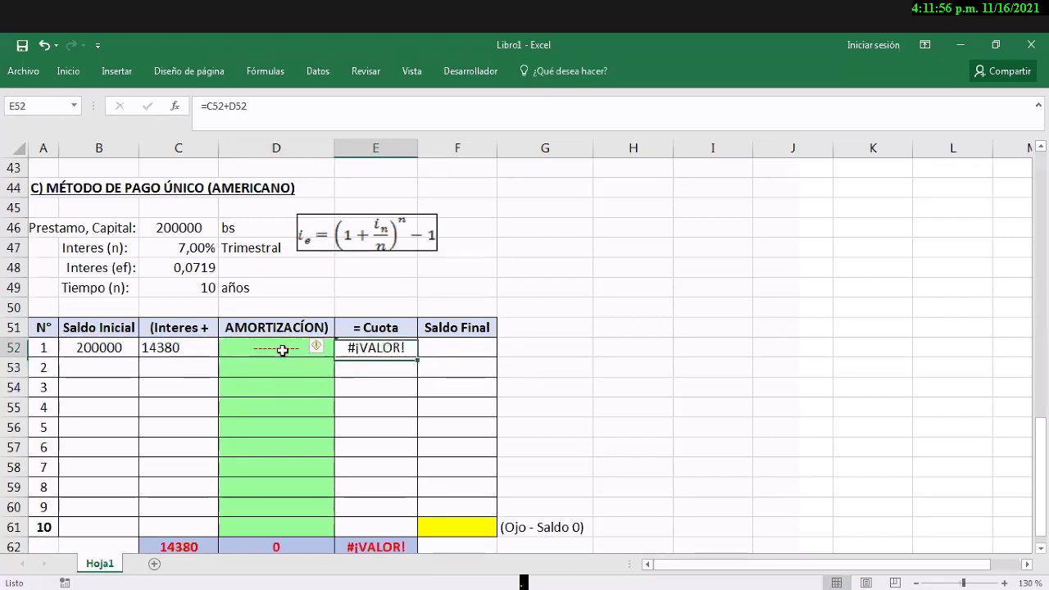
# Step: Replace the dashes in the period 1 amortization cell D52 with 0
pyautogui.click(282, 350)
pyautogui.press('Right')
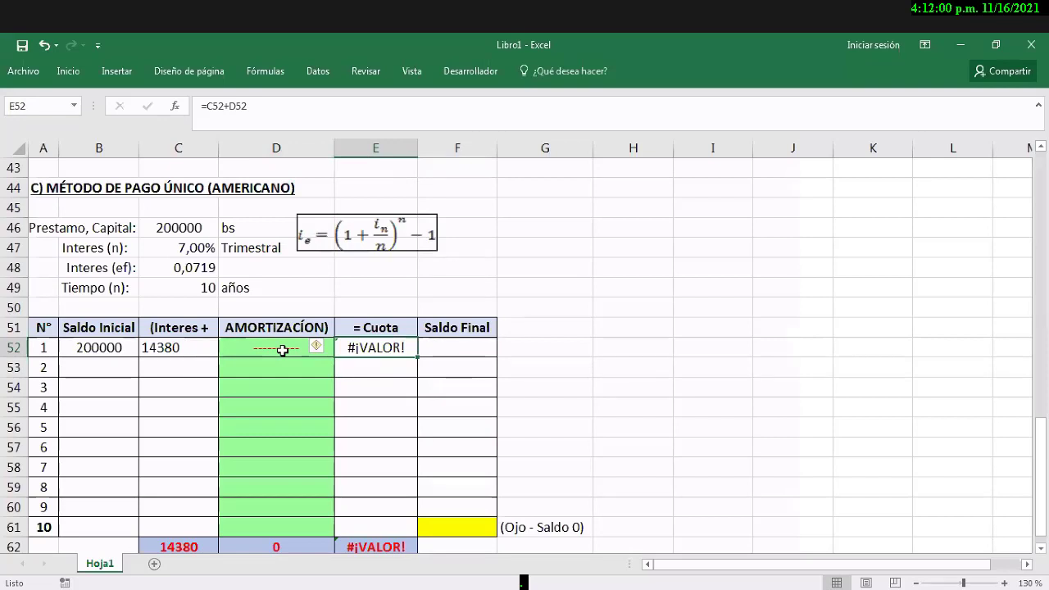
pyautogui.click(282, 349)
pyautogui.write('0')
pyautogui.press('Return')
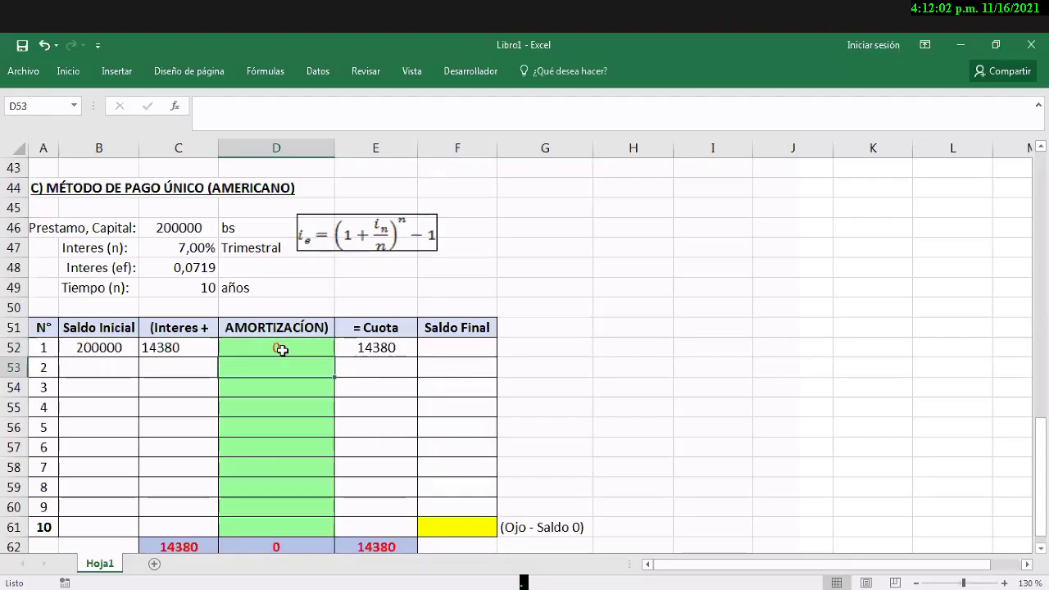
# Step: Calculate the period 1 Saldo Final in F52 as initial balance minus amortization with =B52-D52
pyautogui.press('Up')
pyautogui.press('Right')
pyautogui.press('Right')
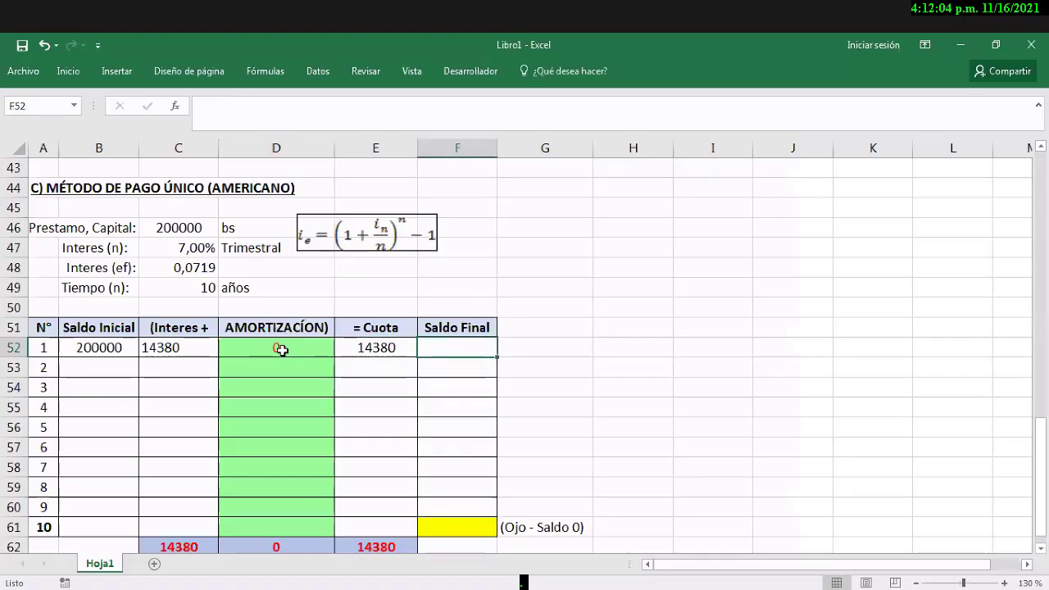
pyautogui.write('=')
pyautogui.press('Left')
pyautogui.press('Left')
pyautogui.press('Left')
pyautogui.press('Left')
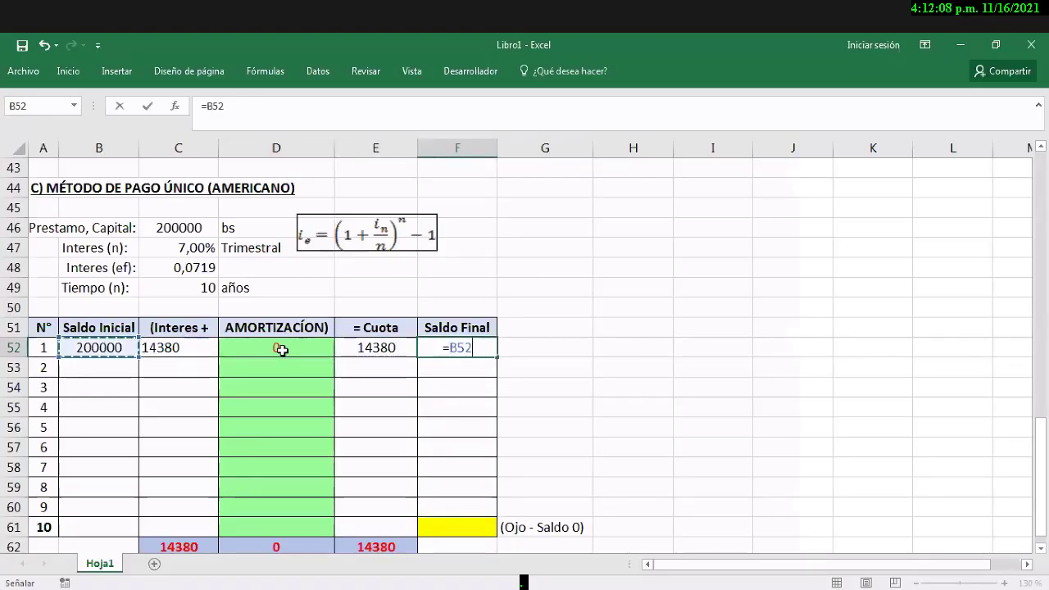
pyautogui.write('-')
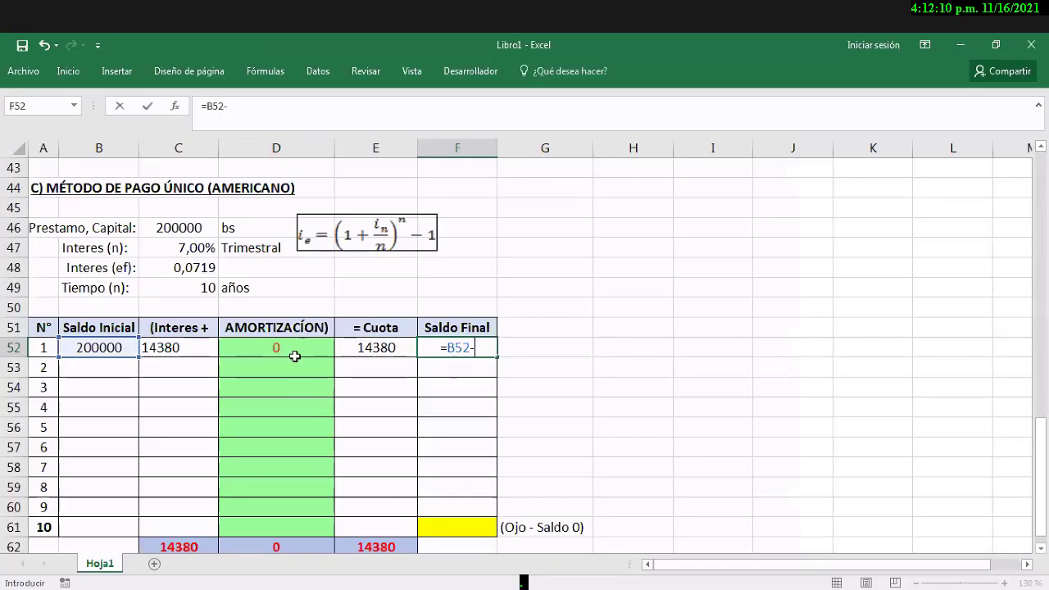
pyautogui.click(312, 350)
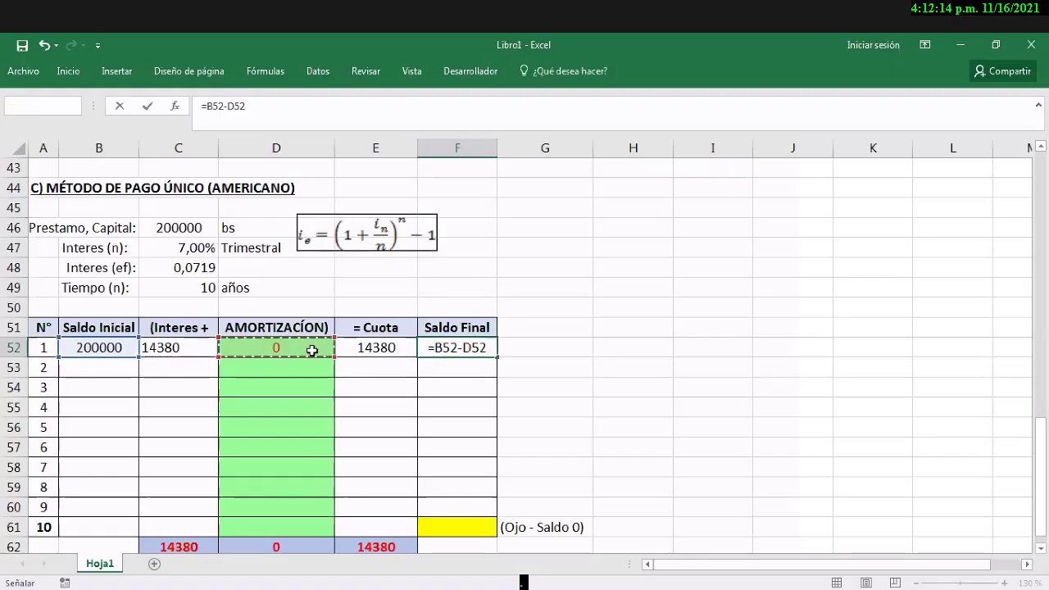
pyautogui.press('Return')
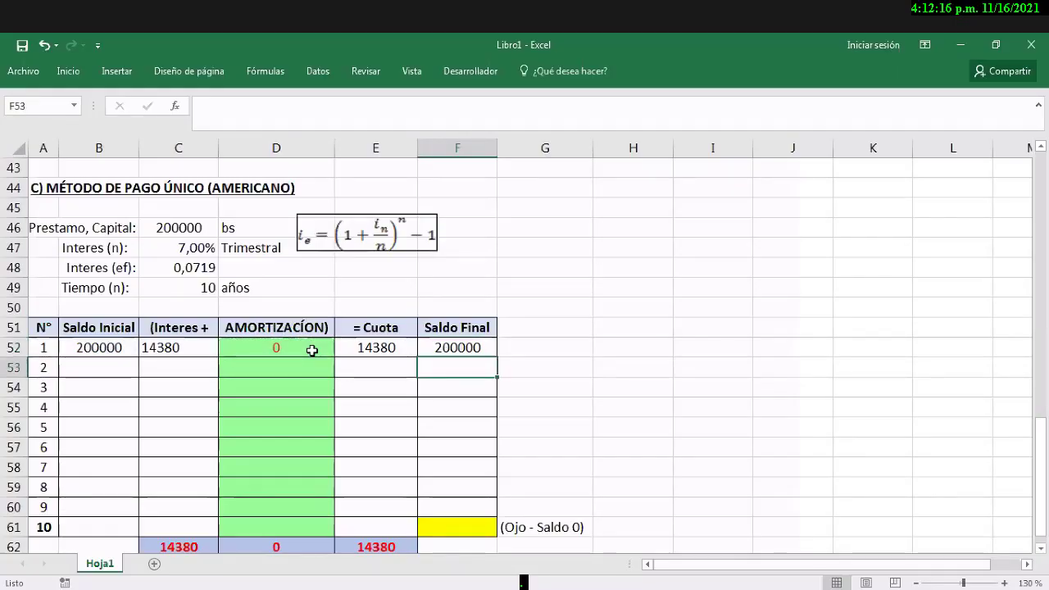
# Step: Link the period 2 Saldo Inicial in B53 to the period 1 final balance with =F52
pyautogui.press('Up')
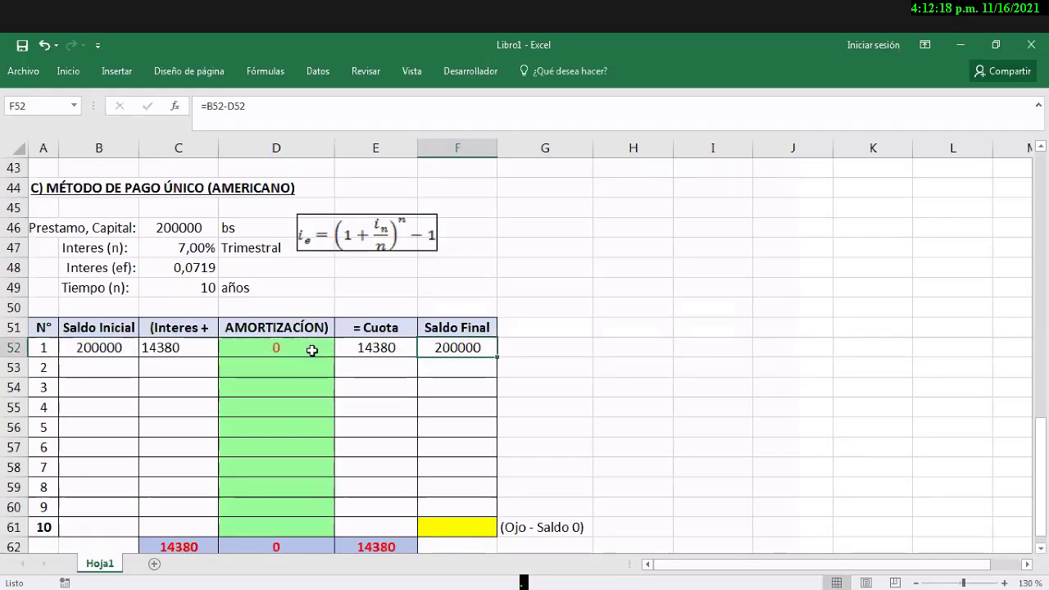
pyautogui.press('Left')
pyautogui.press('Left')
pyautogui.press('Left')
pyautogui.press('Left')
pyautogui.press('Down')
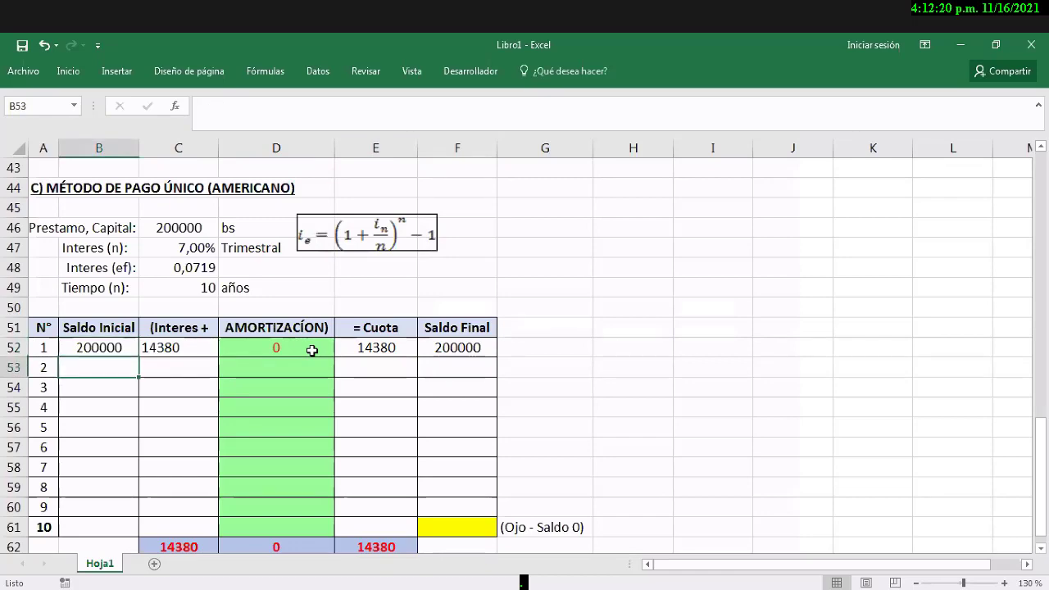
pyautogui.write('P')
pyautogui.press('Right')
pyautogui.press('Left')
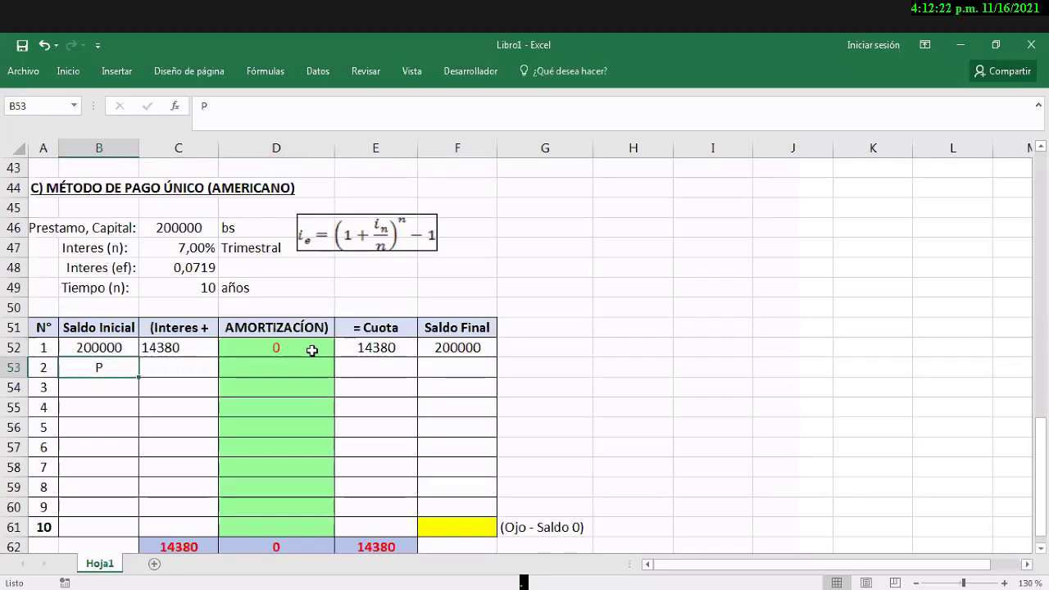
pyautogui.write('=')
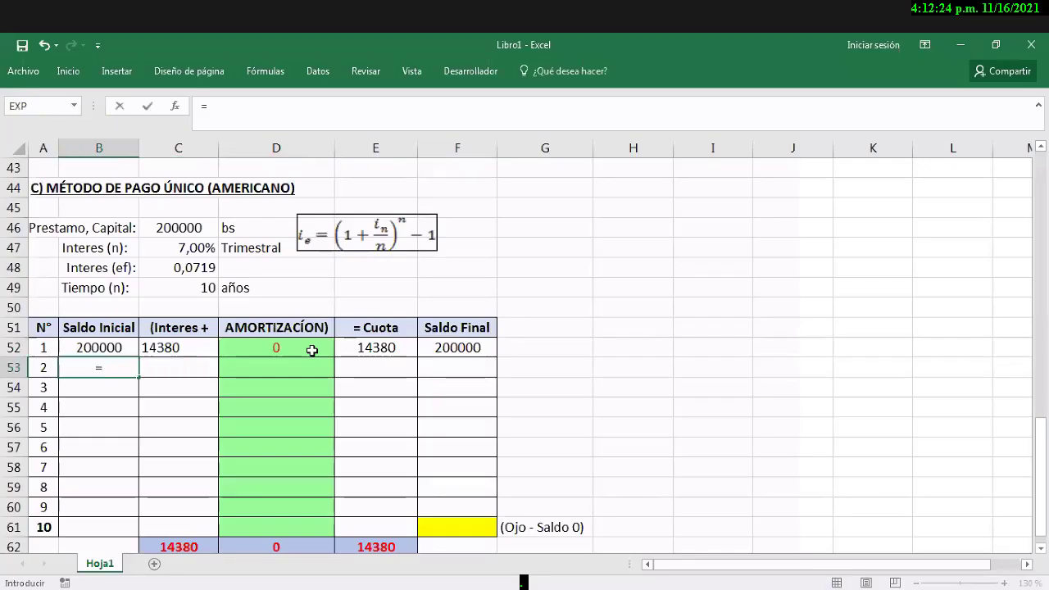
pyautogui.press('Right')
pyautogui.press('Right')
pyautogui.press('Right')
pyautogui.press('Right')
pyautogui.press('Up')
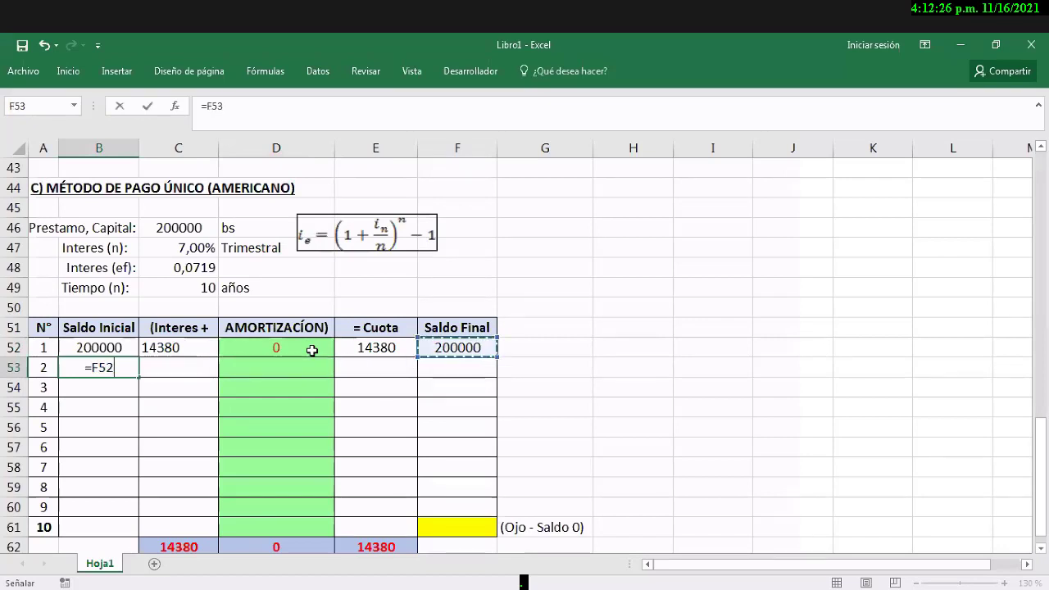
pyautogui.press('Return')
# Step: Calculate the period 2 interest in C53 as effective rate times initial balance with =C48*B53
pyautogui.press('Right')
pyautogui.press('Up')
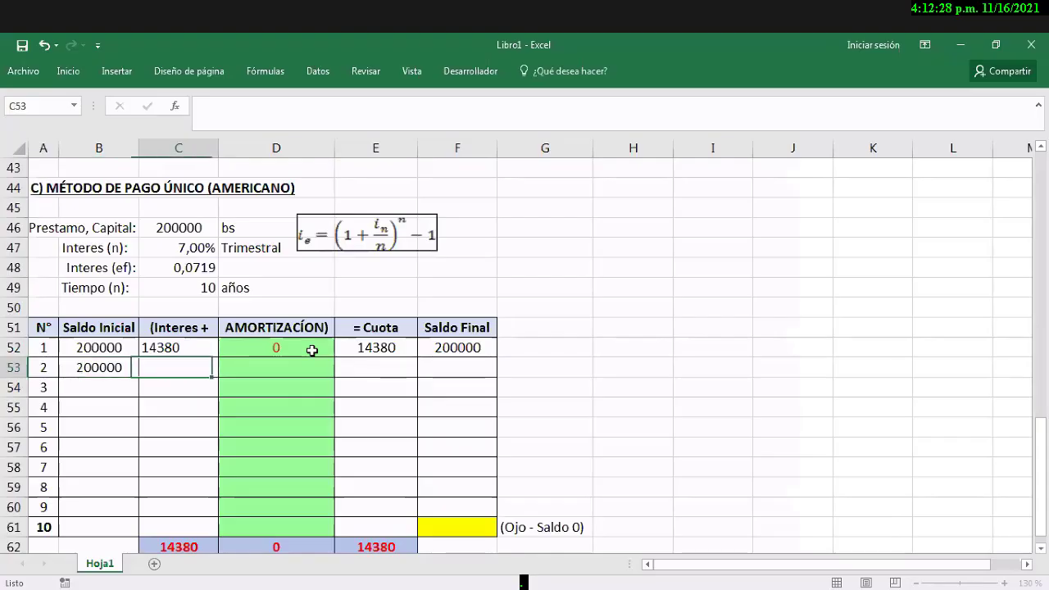
pyautogui.press('Up')
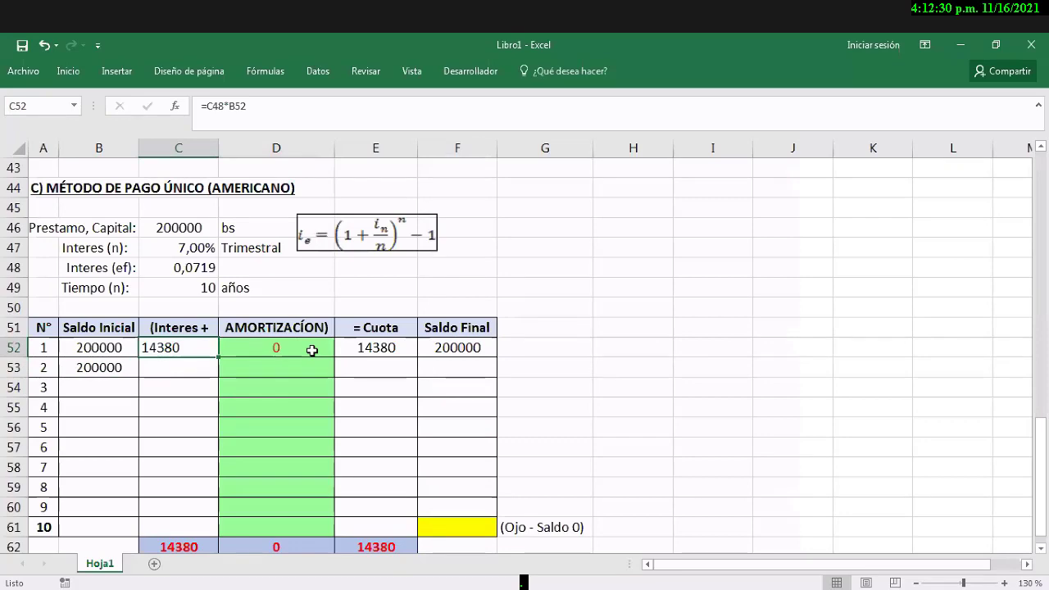
pyautogui.press('Down')
pyautogui.press('Up')
pyautogui.press('Down')
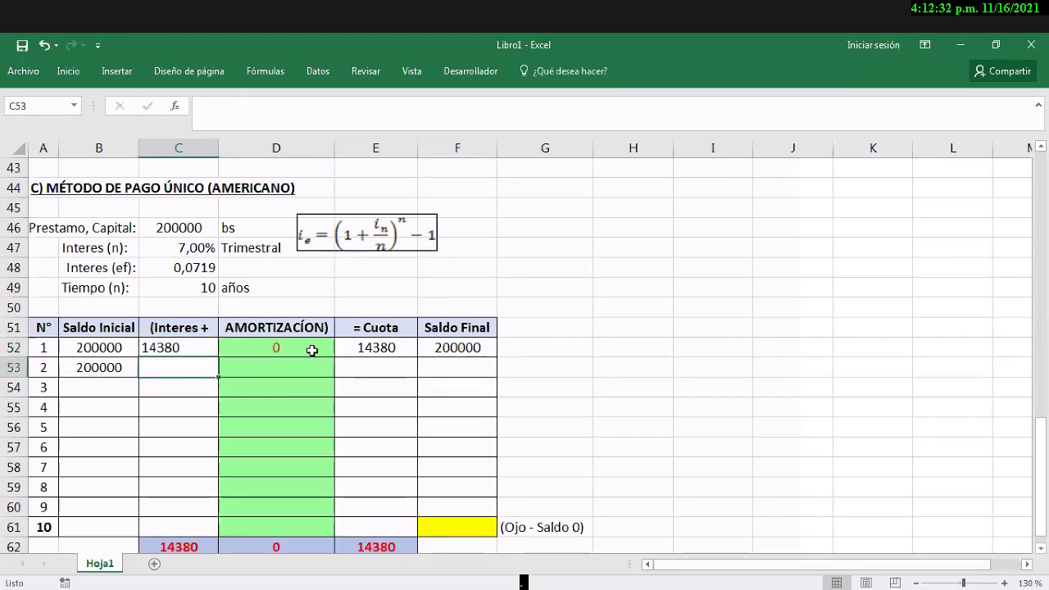
pyautogui.write('=')
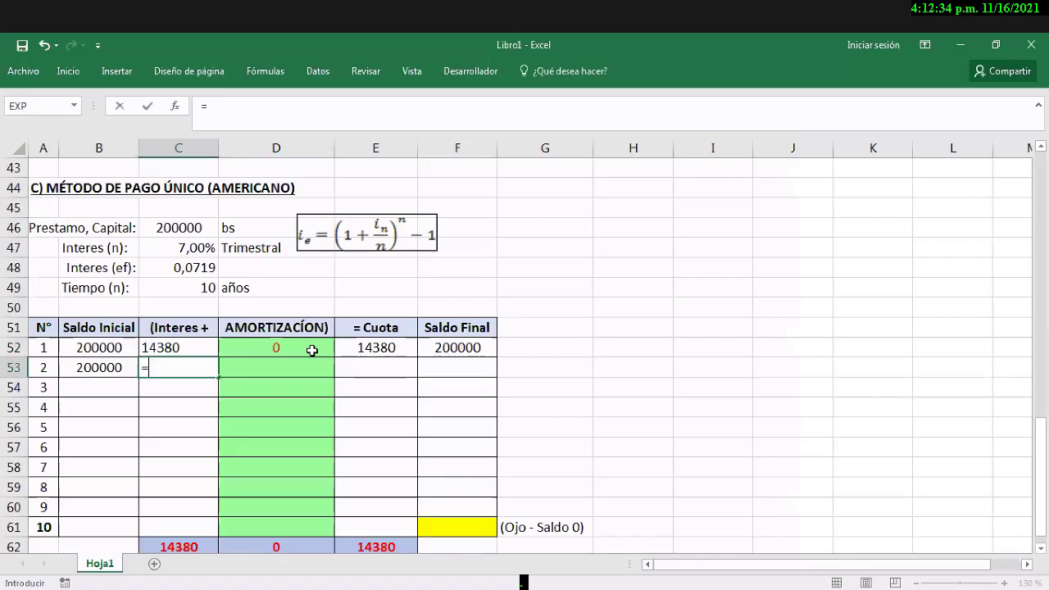
pyautogui.press('Up')
pyautogui.press('Up')
pyautogui.press('Up')
pyautogui.press('Up')
pyautogui.press('Up')
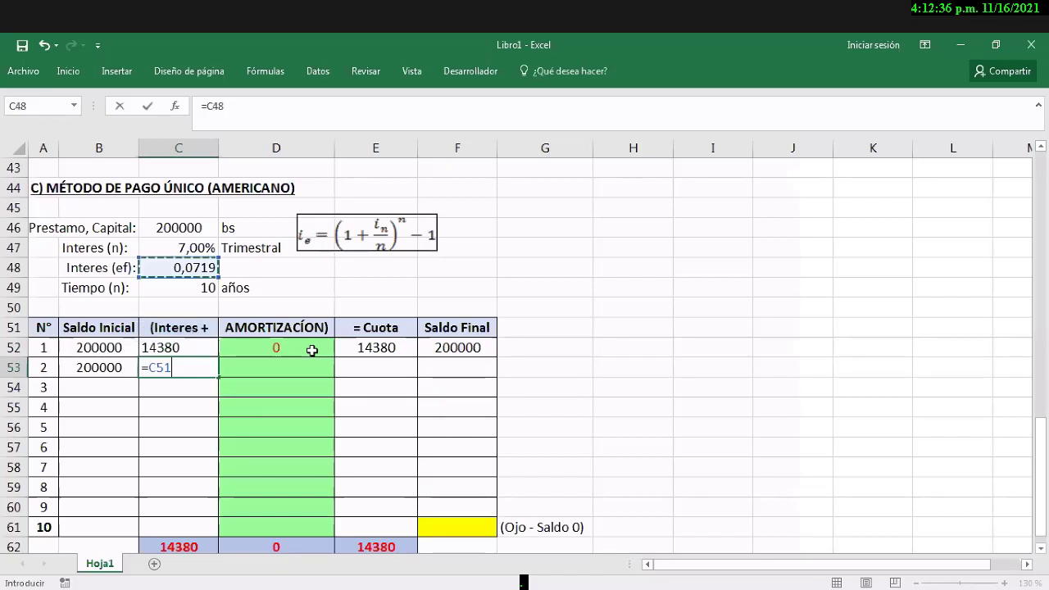
pyautogui.write('*')
pyautogui.press('Left')
pyautogui.press('Tab')
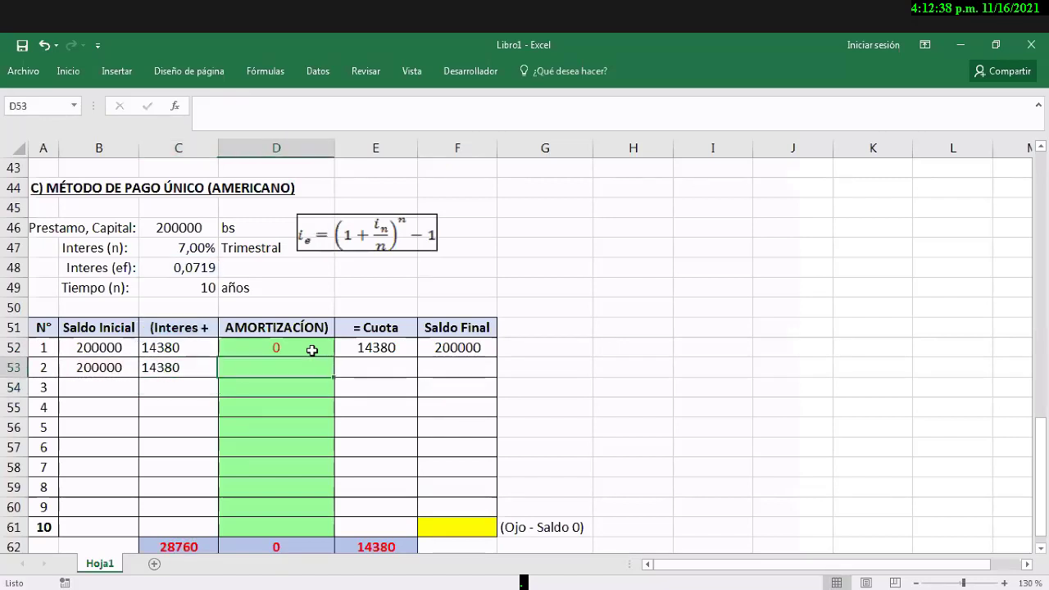
# Step: Enter 0 as the period 2 amortization in D53 and 14380 as the Cuota in E53
pyautogui.write('0')
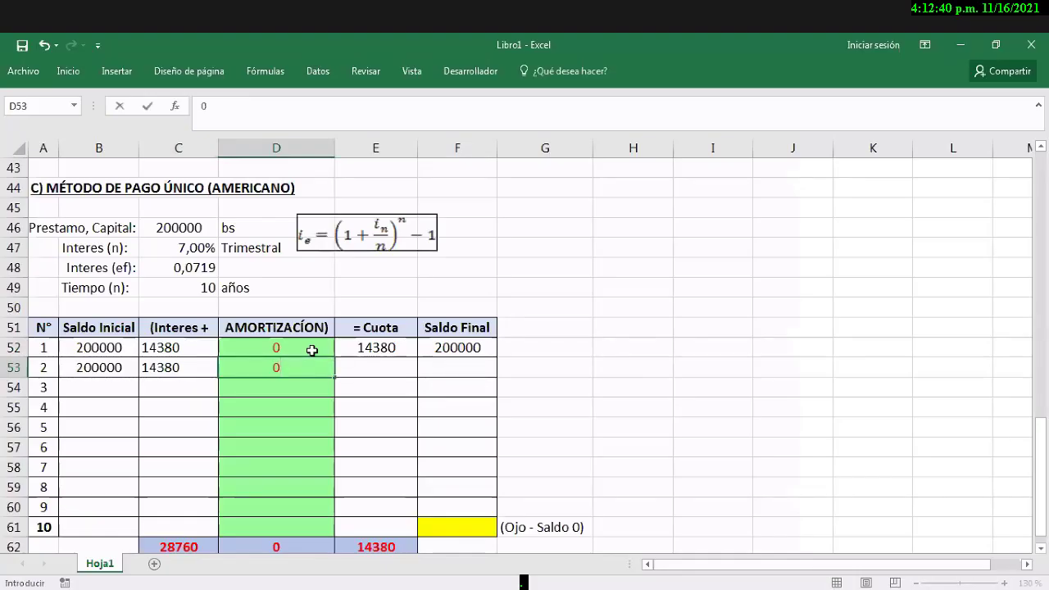
pyautogui.press('Tab')
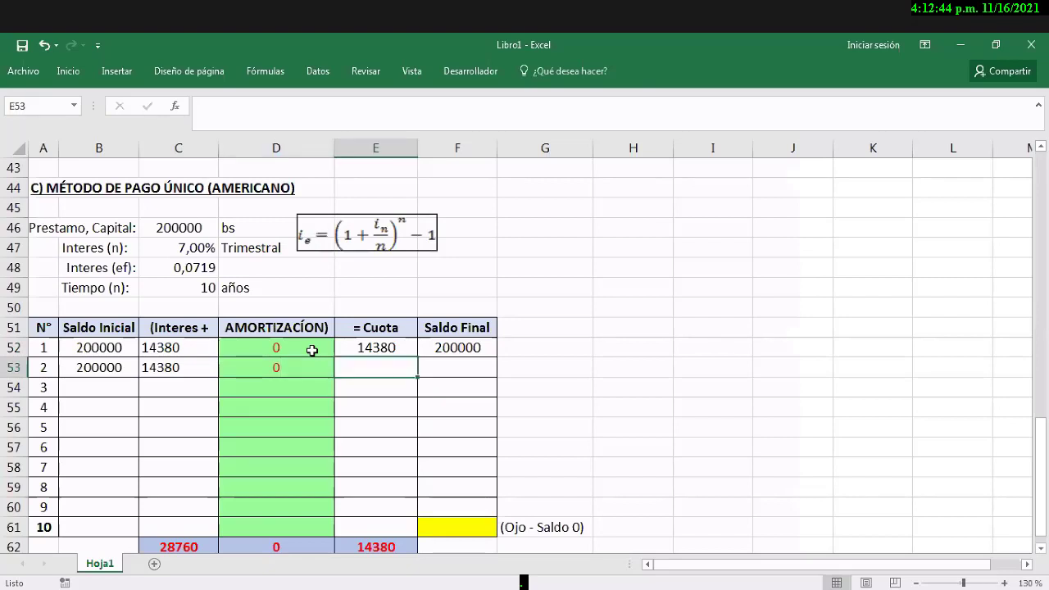
pyautogui.write('1438')
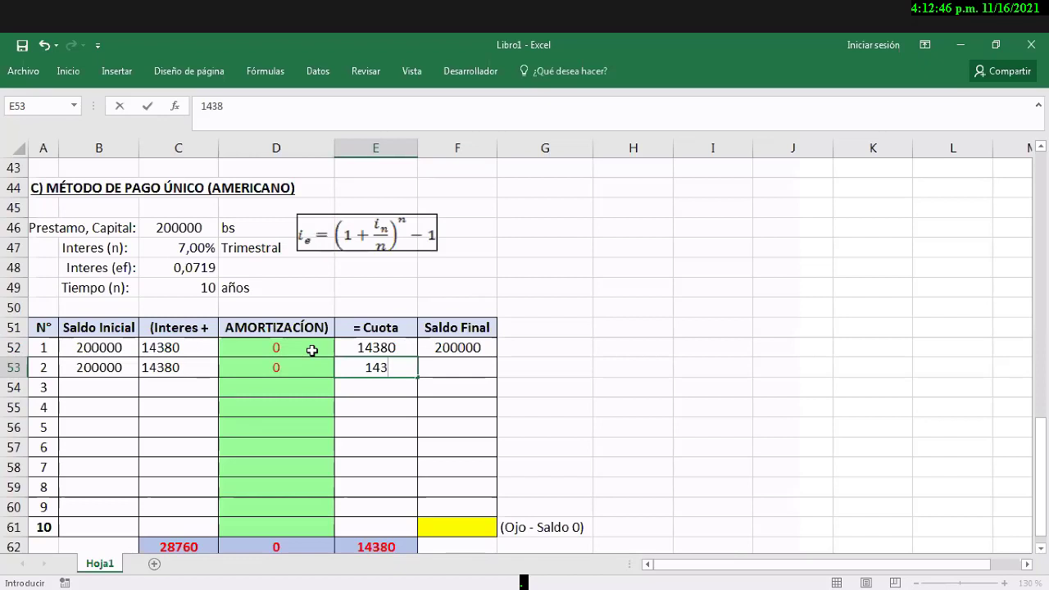
pyautogui.write('0')
pyautogui.press('Return')
# Step: Enter 200000 as the period 2 Saldo Final in F53
pyautogui.press('Up')
pyautogui.press('Right')
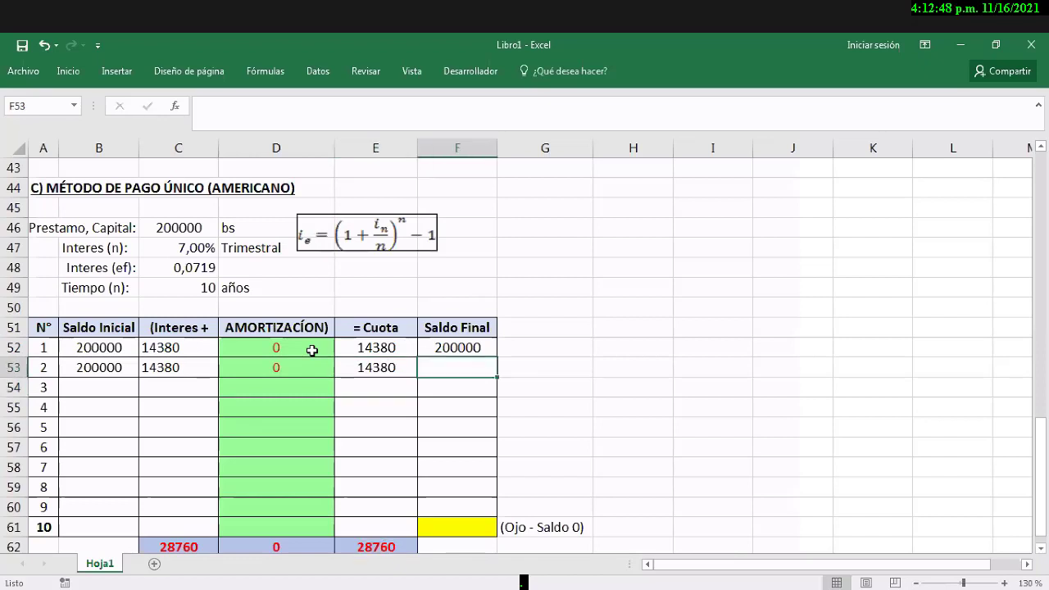
pyautogui.write('20000')
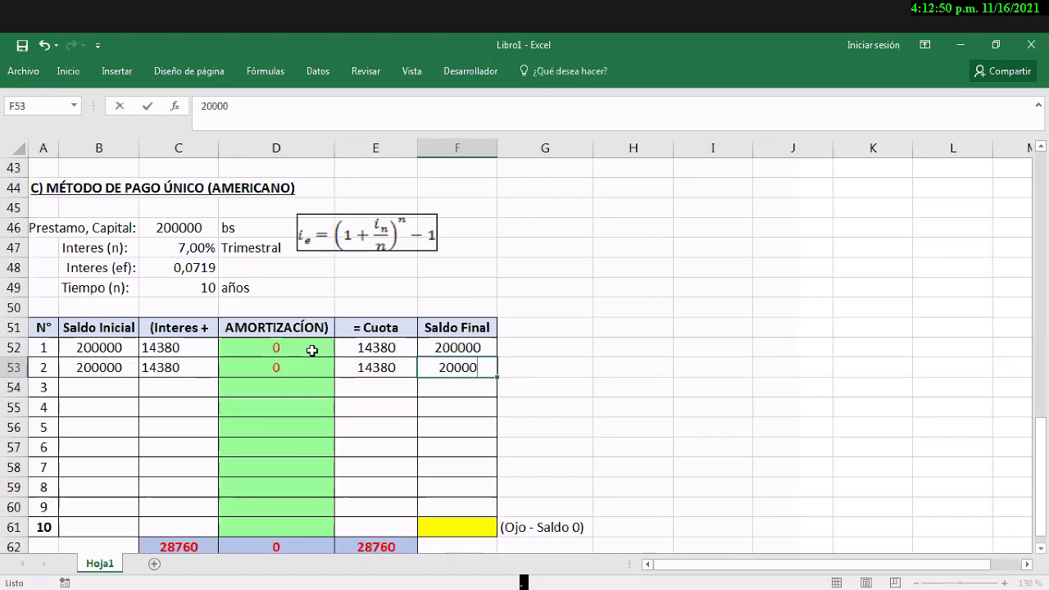
pyautogui.press('Return')
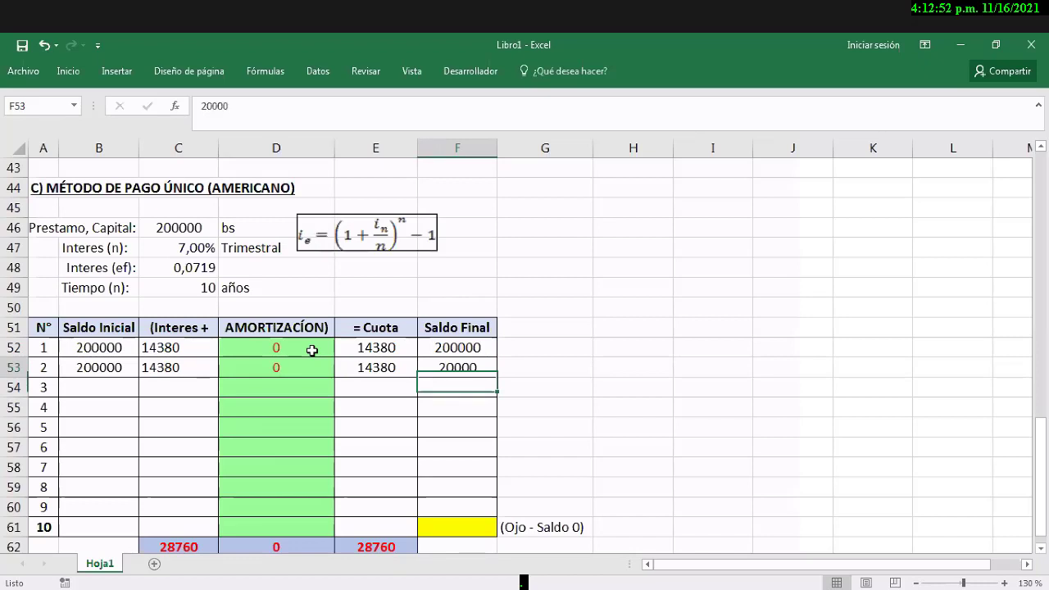
pyautogui.press('Up')
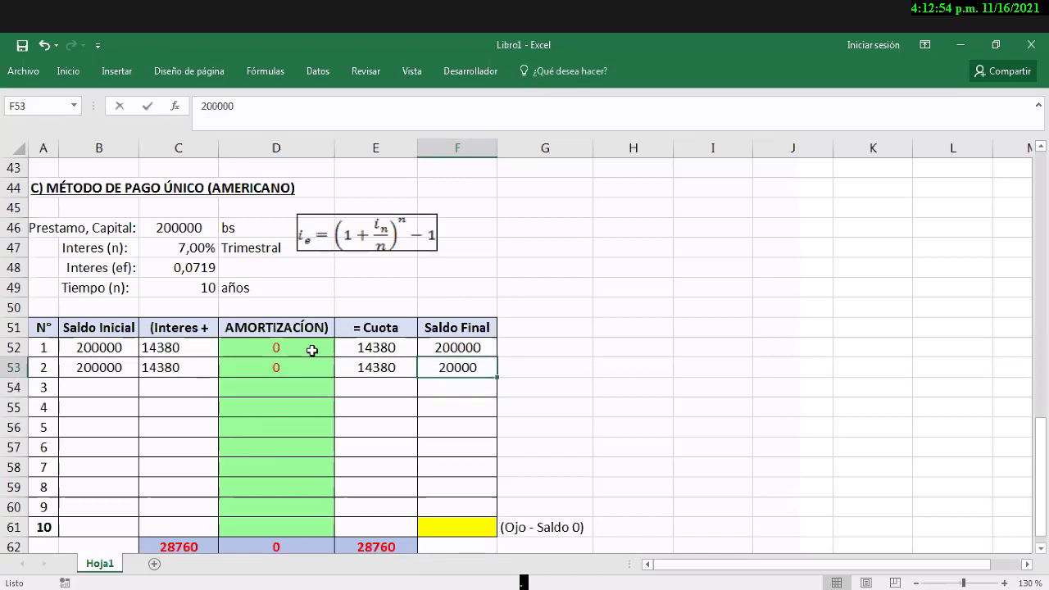
pyautogui.press('Return')
# Step: Enter 200000 as the period 3 Saldo Inicial in B54
pyautogui.press('Up')
pyautogui.press('Left')
pyautogui.press('Left')
pyautogui.press('Left')
pyautogui.press('Left')
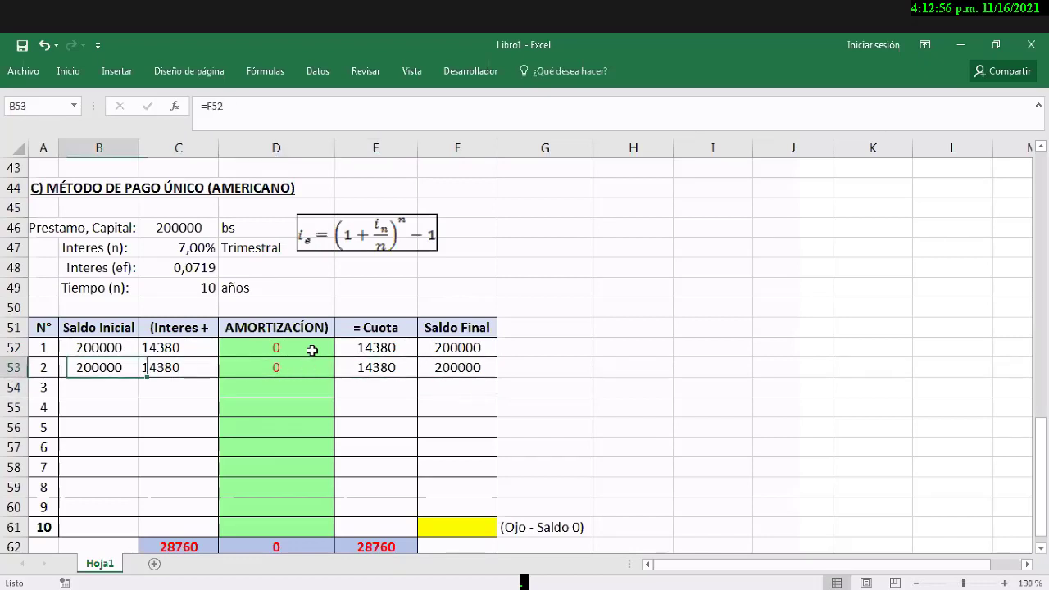
pyautogui.press('Down')
pyautogui.press('Down')
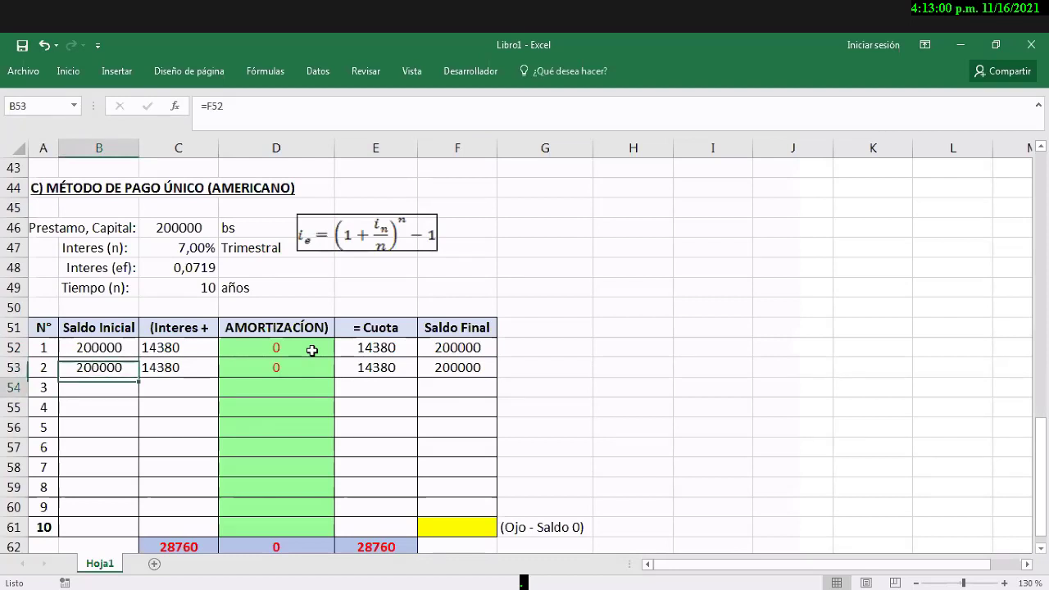
pyautogui.write('200')
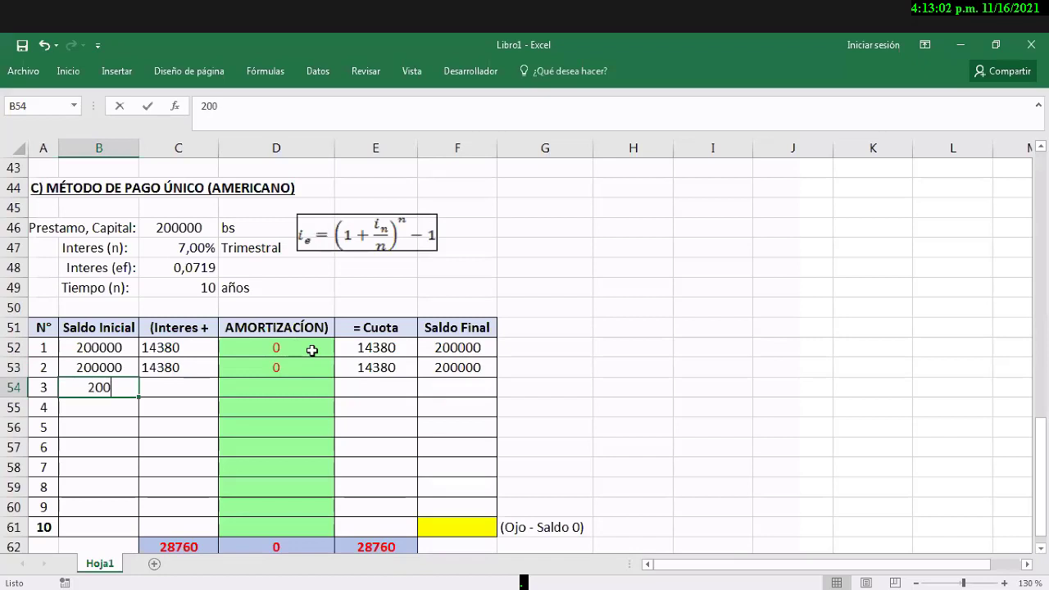
pyautogui.write('000')
pyautogui.press('Return')
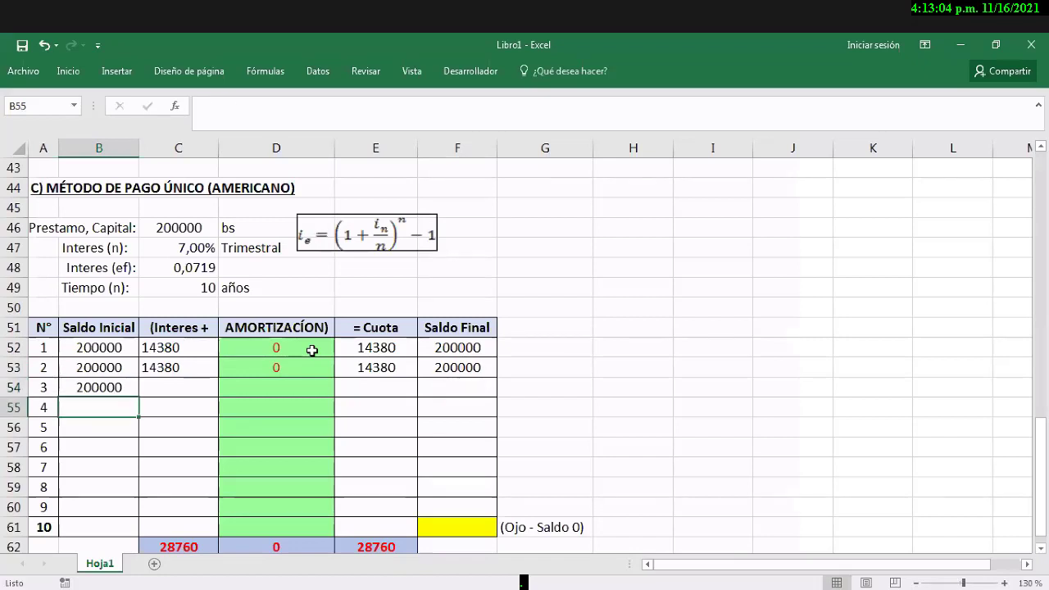
# Step: Calculate the period 3 interest in C54 as effective rate times initial balance with =C48*B54
pyautogui.press('Up')
pyautogui.press('Right')
pyautogui.write('=')
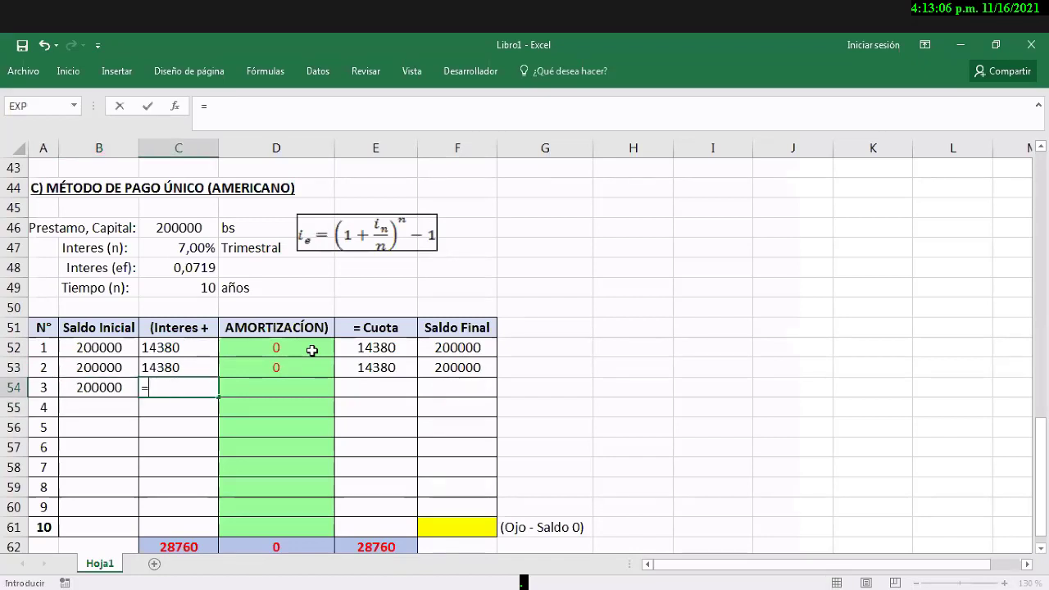
pyautogui.press('Up')
pyautogui.press('Up')
pyautogui.press('Up')
pyautogui.press('Up')
pyautogui.press('Up')
pyautogui.press('Up')
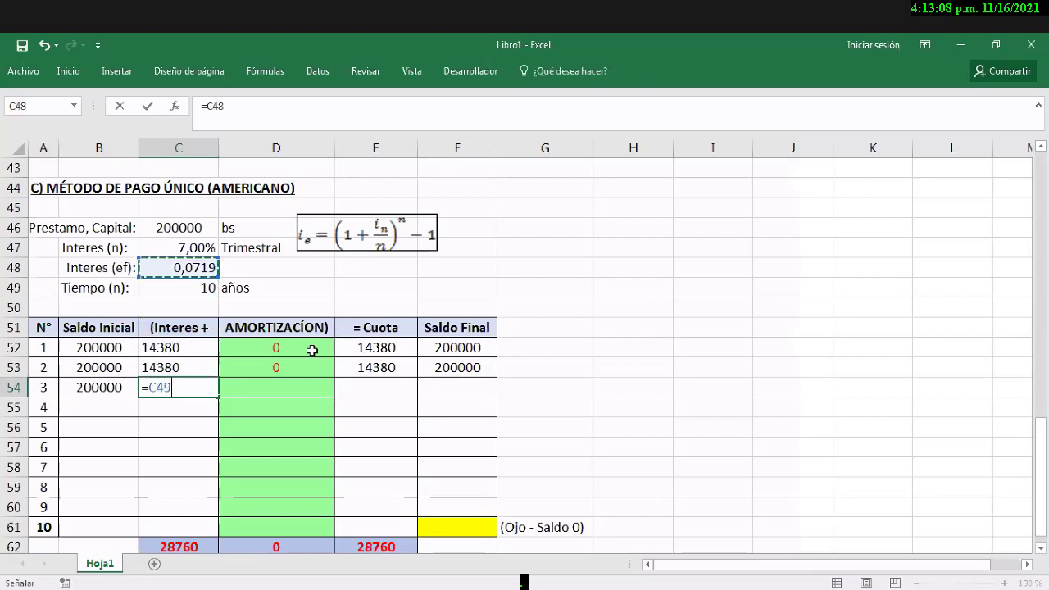
pyautogui.write('*')
pyautogui.press('Left')
pyautogui.press('Return')
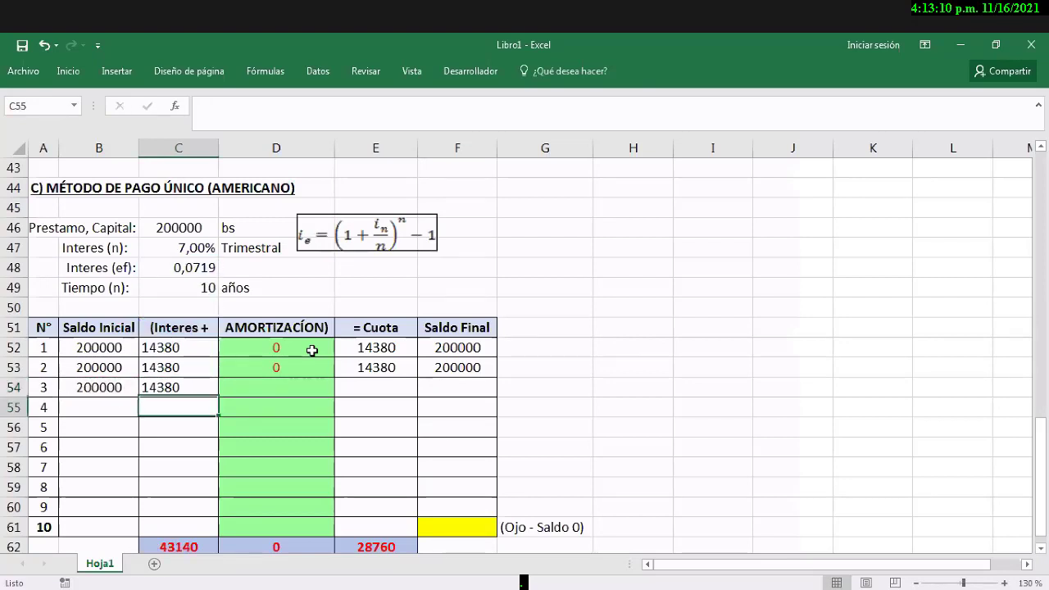
# Step: Enter 0 as the period 3 amortization in D54 and 14380 as the Cuota in E54
pyautogui.press('Up')
pyautogui.press('Right')
pyautogui.write('0')
pyautogui.press('Right')
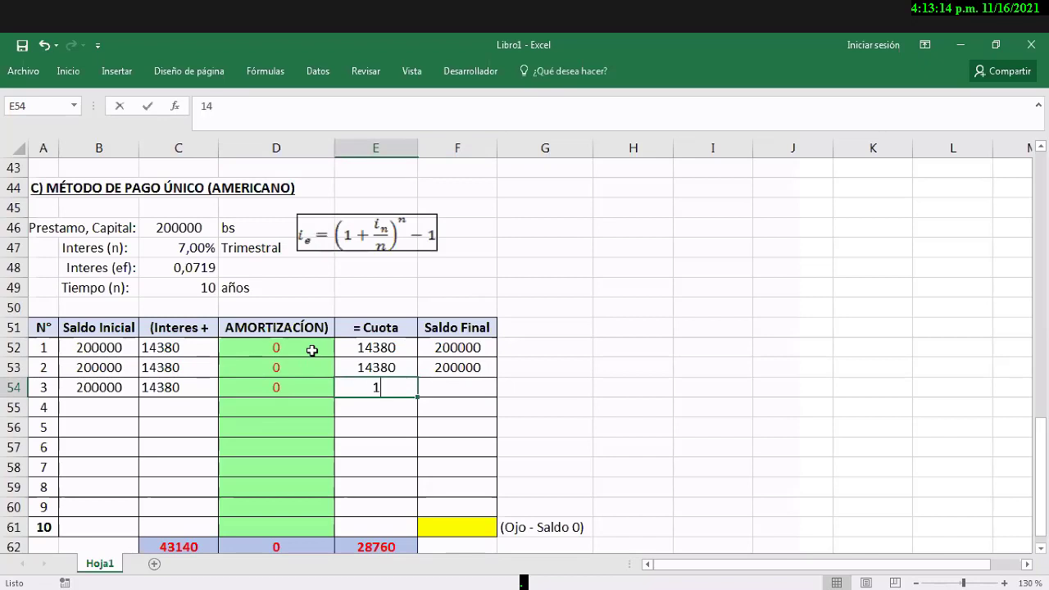
pyautogui.write('14380')
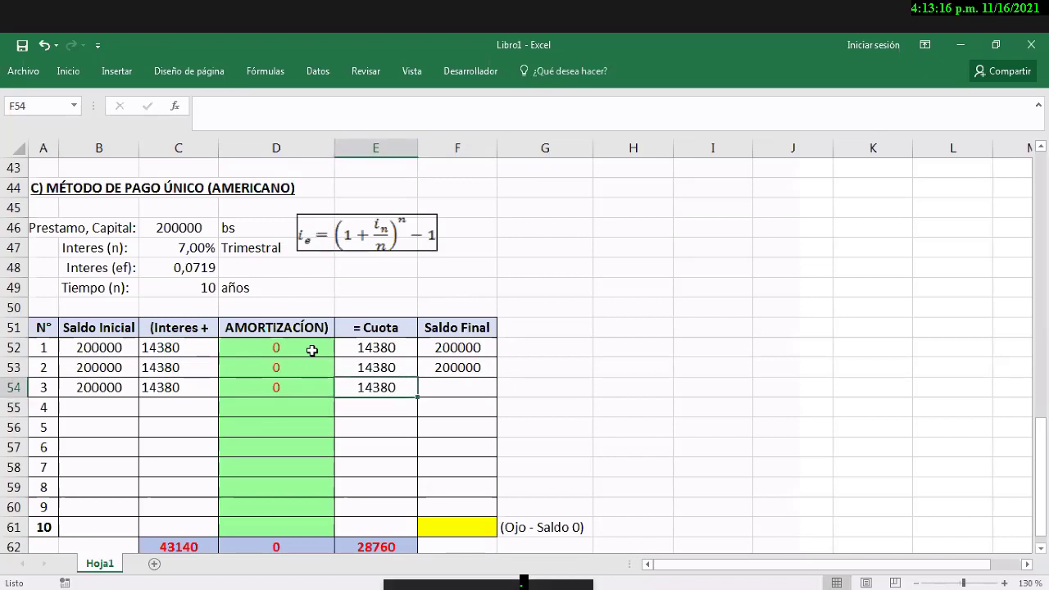
# Step: Enter 200000 as the period 3 Saldo Final in F54
pyautogui.press('Right')
pyautogui.write('20000')
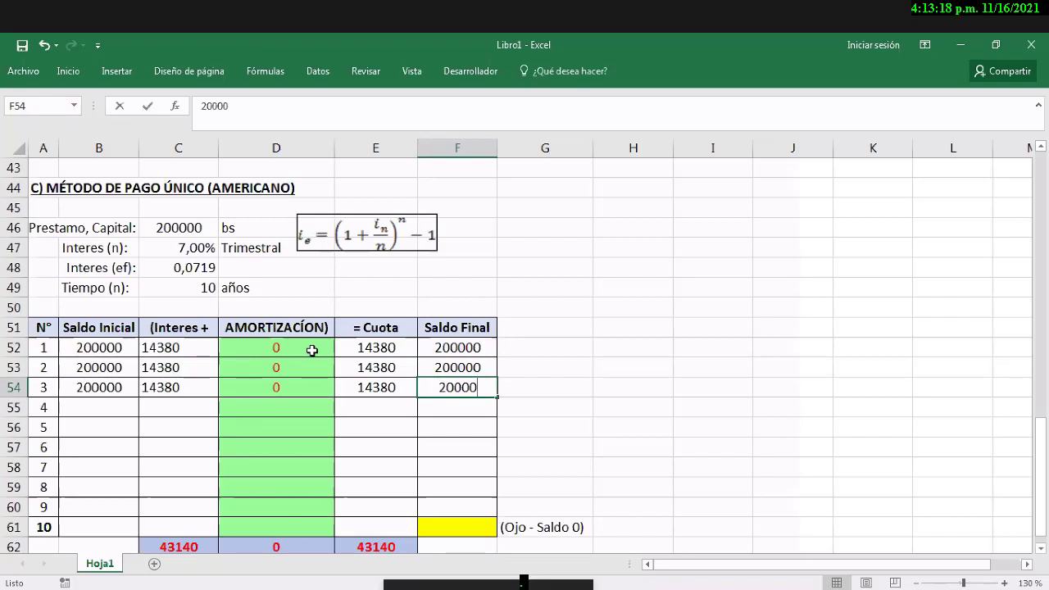
pyautogui.write('0')
pyautogui.press('Return')
# Step: Copy the period 3 row B54:F54 into the rows for periods 4 to 9, B55:F60
pyautogui.press('Up')
pyautogui.press('Left')
pyautogui.press('Left')
pyautogui.press('Left')
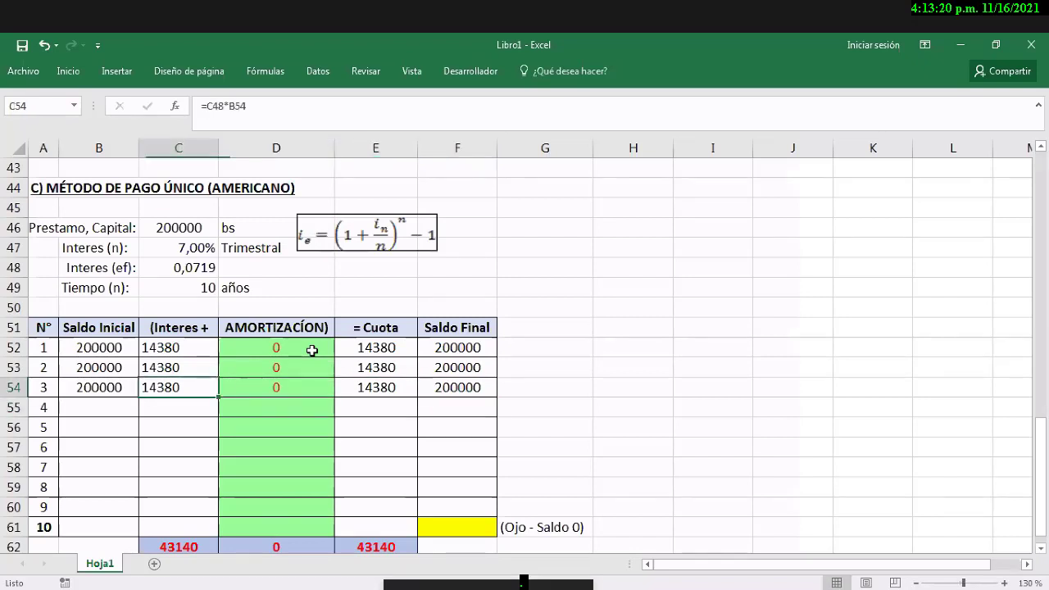
pyautogui.press('Left')
pyautogui.hotkey('shift', 'Right')
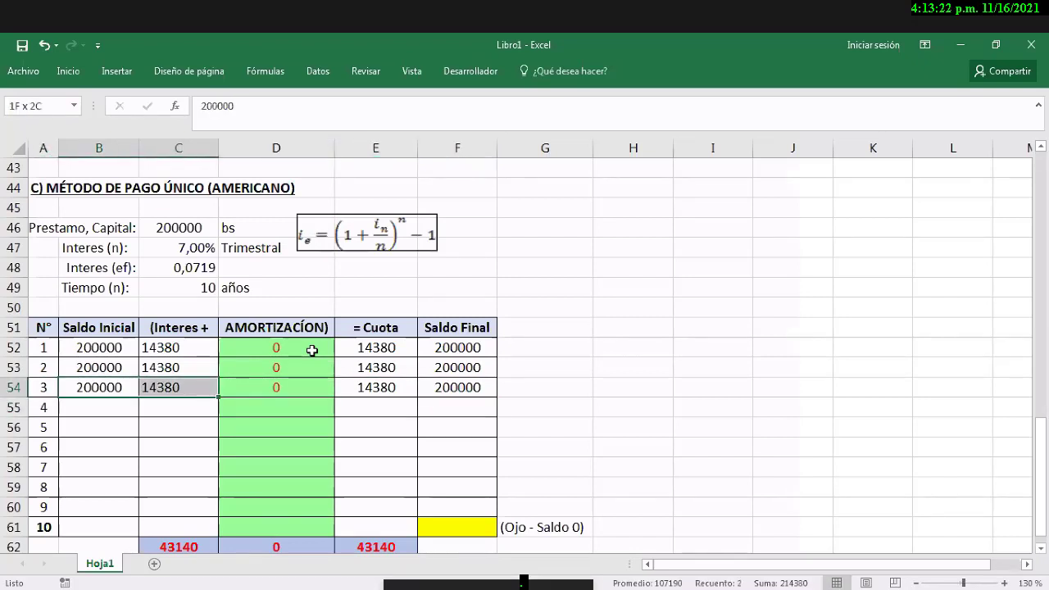
pyautogui.hotkey('shift', 'Right')
pyautogui.hotkey('shift', 'Right')
pyautogui.hotkey('shift', 'Right')
pyautogui.hotkey('ctrl', 'c')
pyautogui.press('Down')
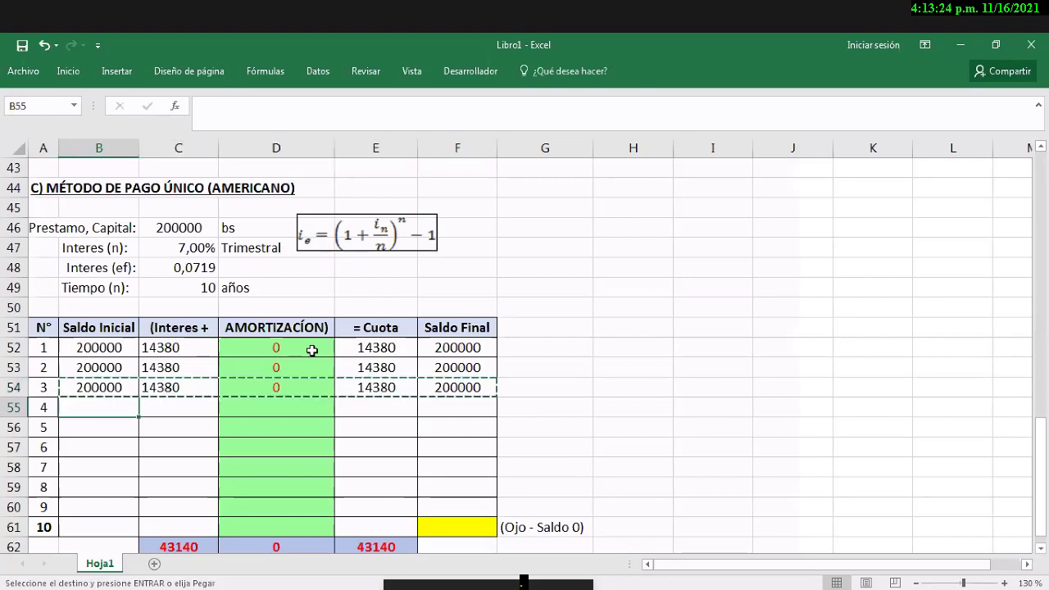
pyautogui.hotkey('shift', 'Down')
pyautogui.hotkey('shift', 'Down')
pyautogui.hotkey('shift', 'Down')
pyautogui.hotkey('shift', 'Down')
pyautogui.hotkey('shift', 'Down')
pyautogui.hotkey('ctrl', 'v')
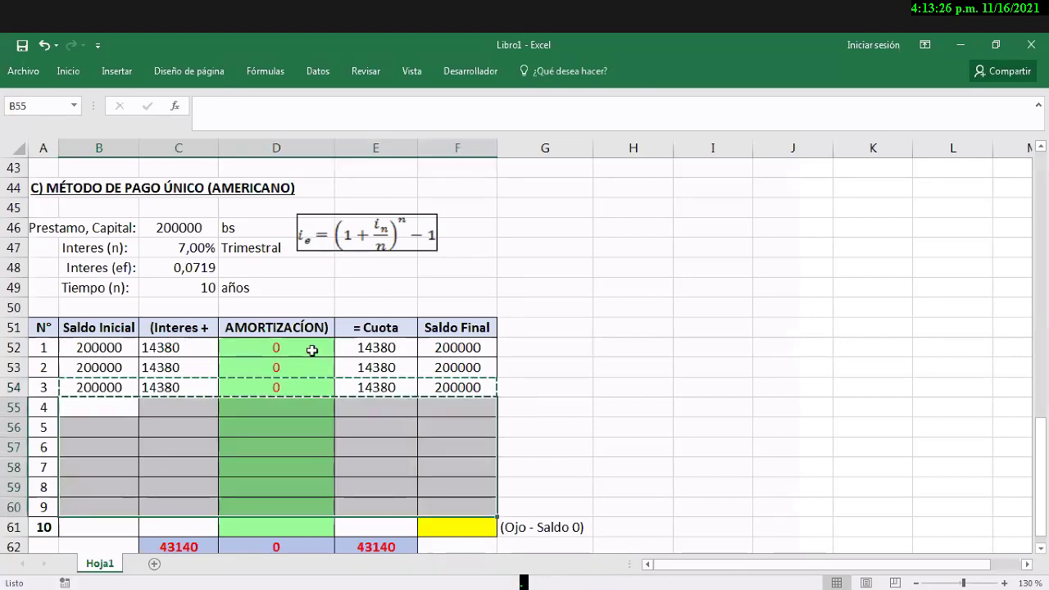
# Step: Replace the period 3 interest formula in C54 with the fixed value 14380
pyautogui.press('Down')
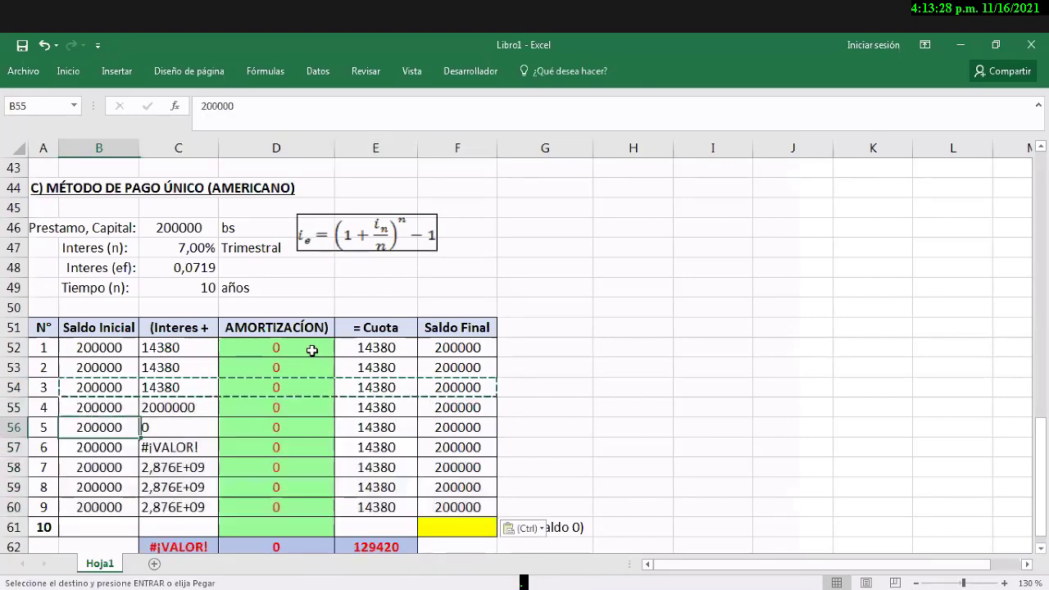
pyautogui.press('Up')
pyautogui.press('Up')
pyautogui.press('Right')
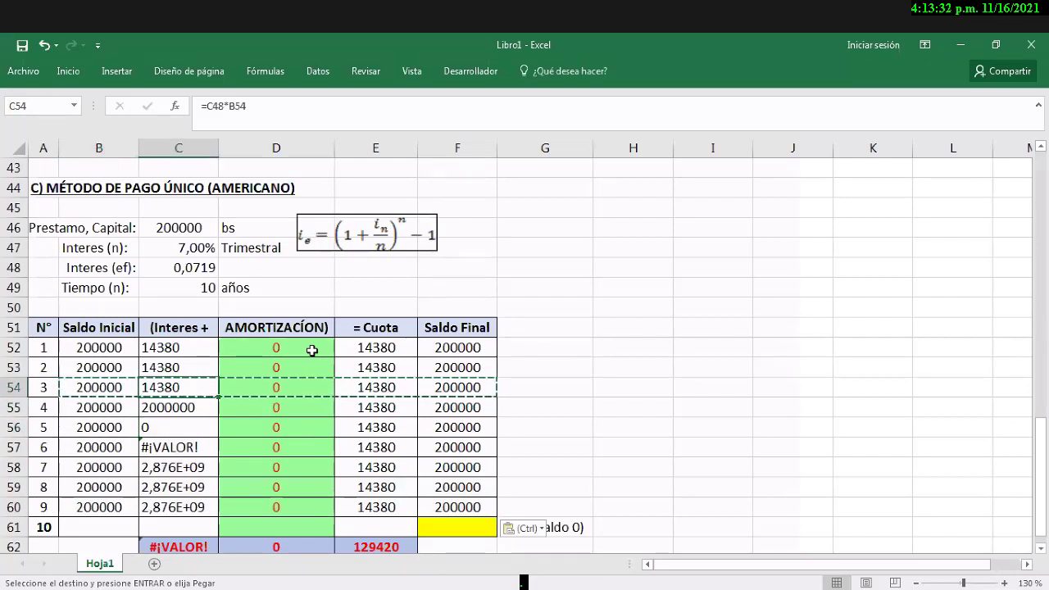
pyautogui.write('143')
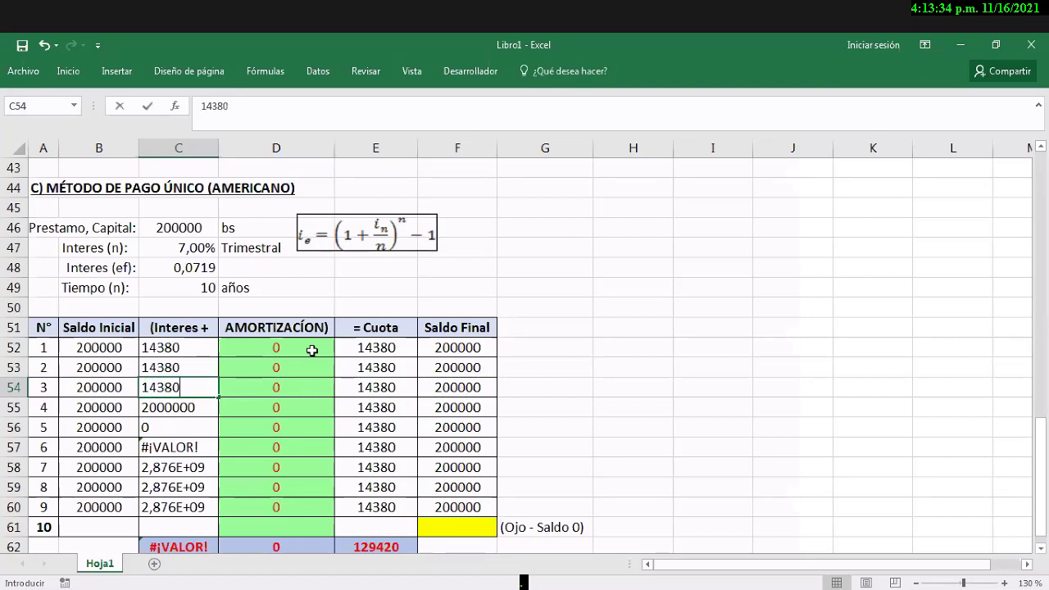
pyautogui.press('Return')
pyautogui.press('Up')
# Step: Copy the fixed interest value from C54 into C55:C60 for periods 4 to 9
pyautogui.hotkey('ctrl', 'c')
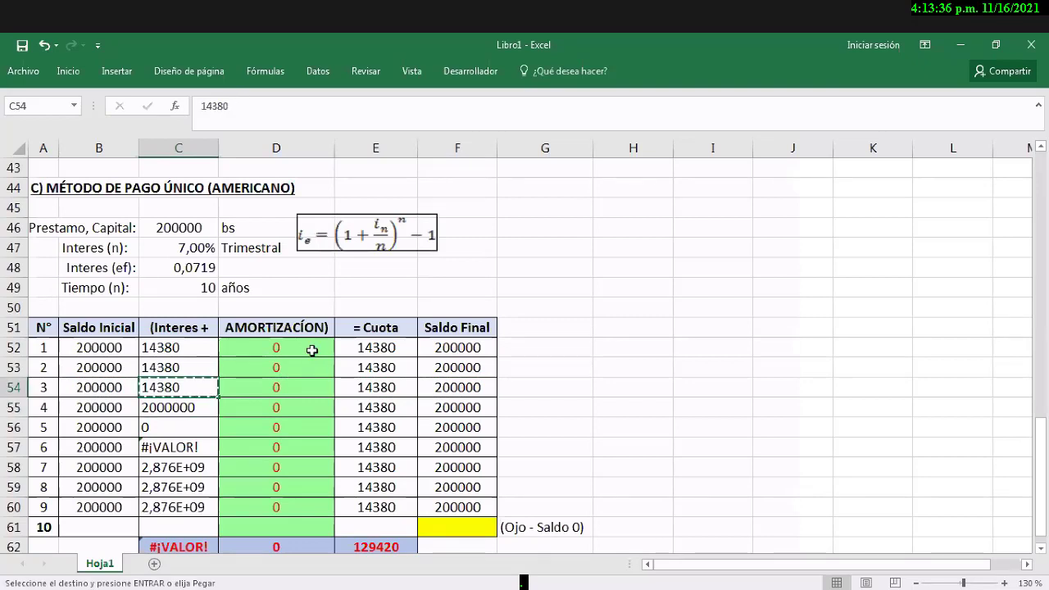
pyautogui.press('Down')
pyautogui.hotkey('shift', 'Down')
pyautogui.hotkey('shift', 'Down')
pyautogui.hotkey('shift', 'Down')
pyautogui.hotkey('shift', 'Down')
pyautogui.hotkey('shift', 'Down')
pyautogui.hotkey('ctrl', 'v')
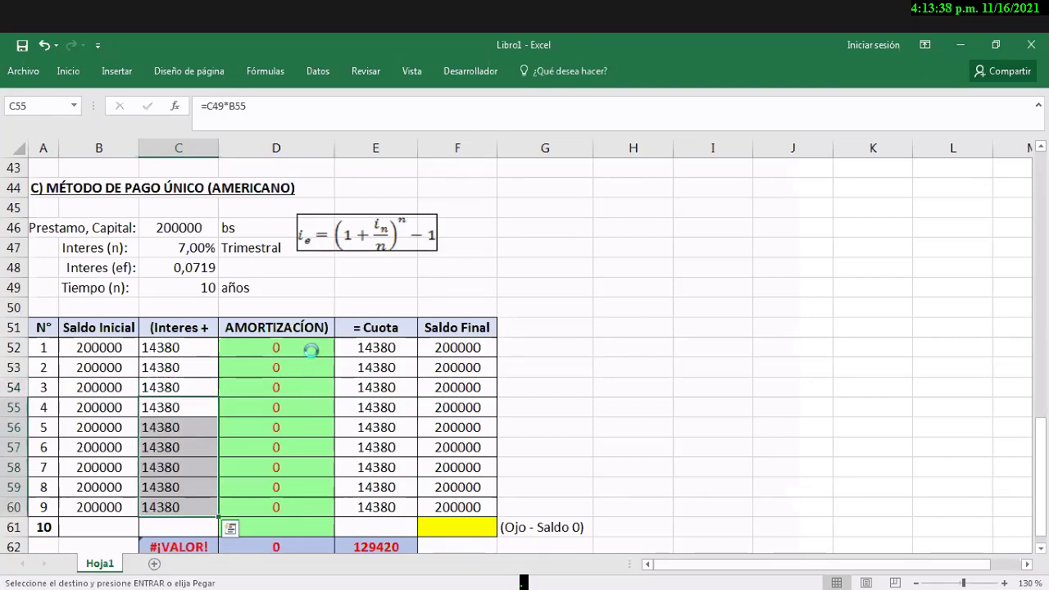
pyautogui.press('Right')
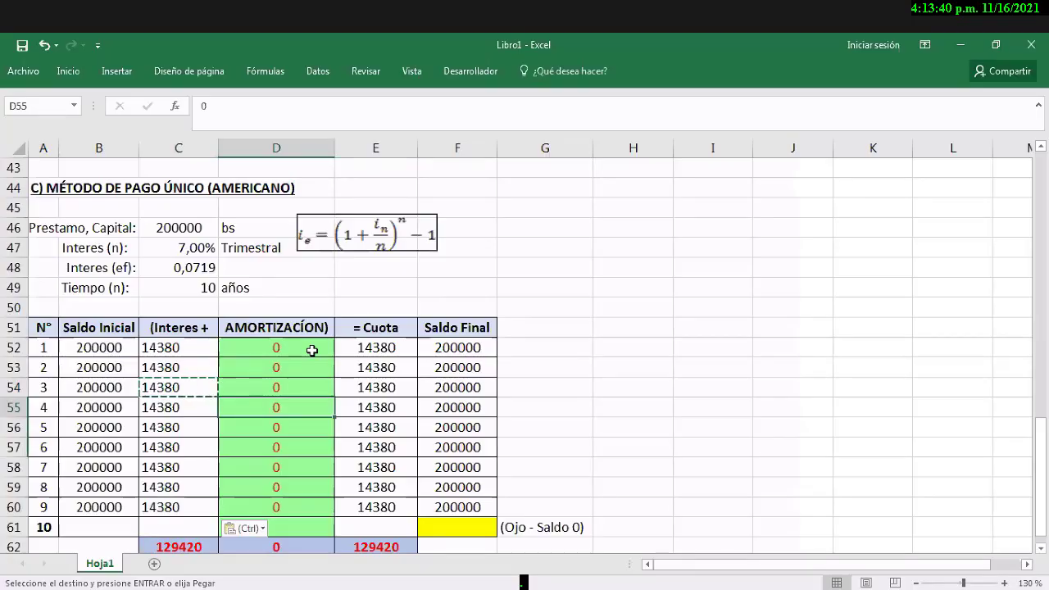
pyautogui.press('Down')
pyautogui.press('Down')
pyautogui.press('Down')
pyautogui.press('Left')
pyautogui.press('Right')
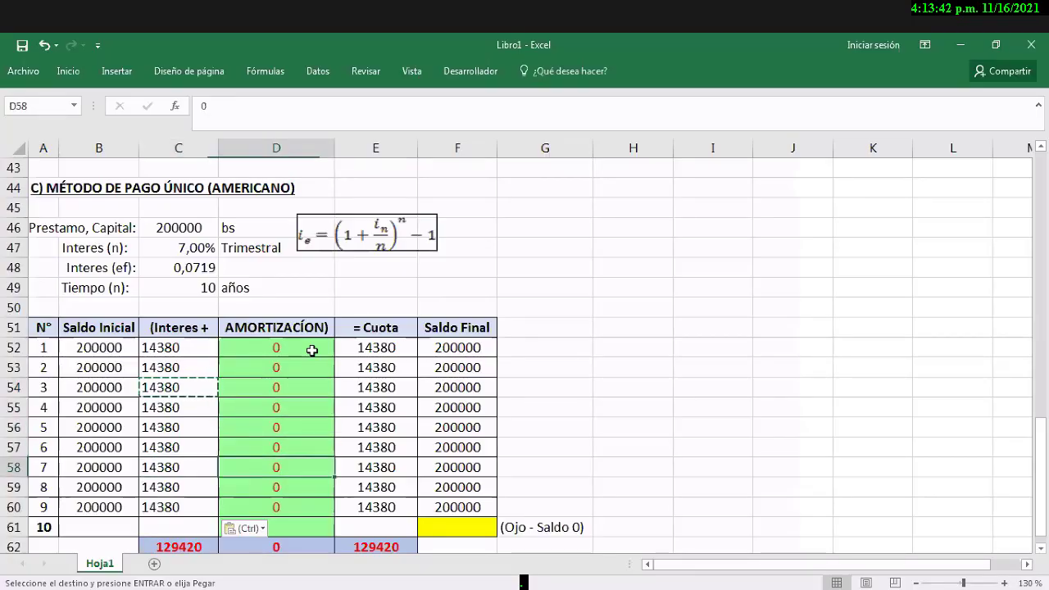
pyautogui.press('Right')
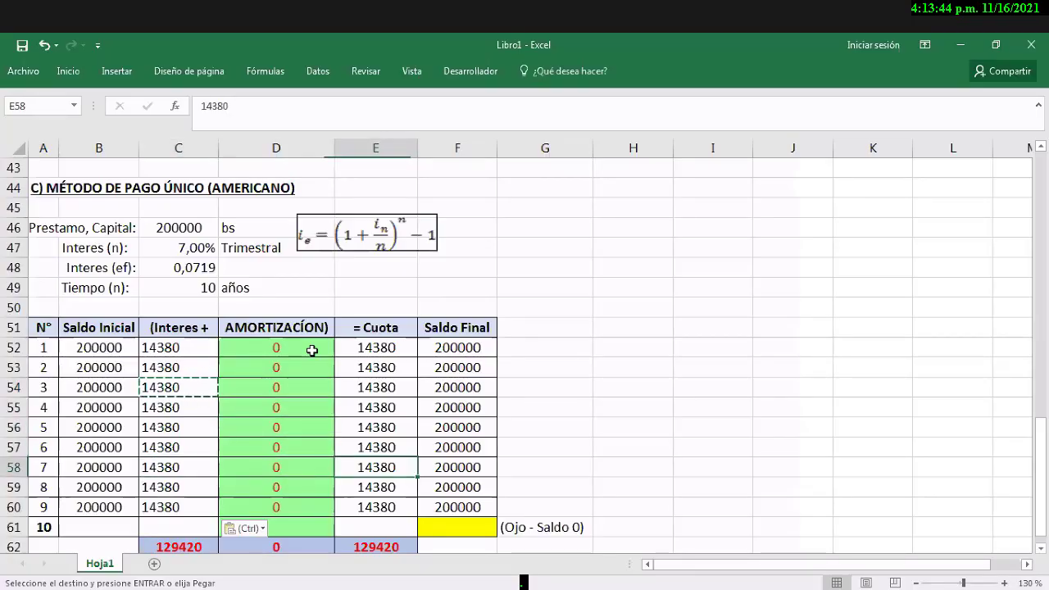
# Step: Enter 200000 as the period 10 Saldo Inicial in B61
pyautogui.scroll(-1, 246, 524)
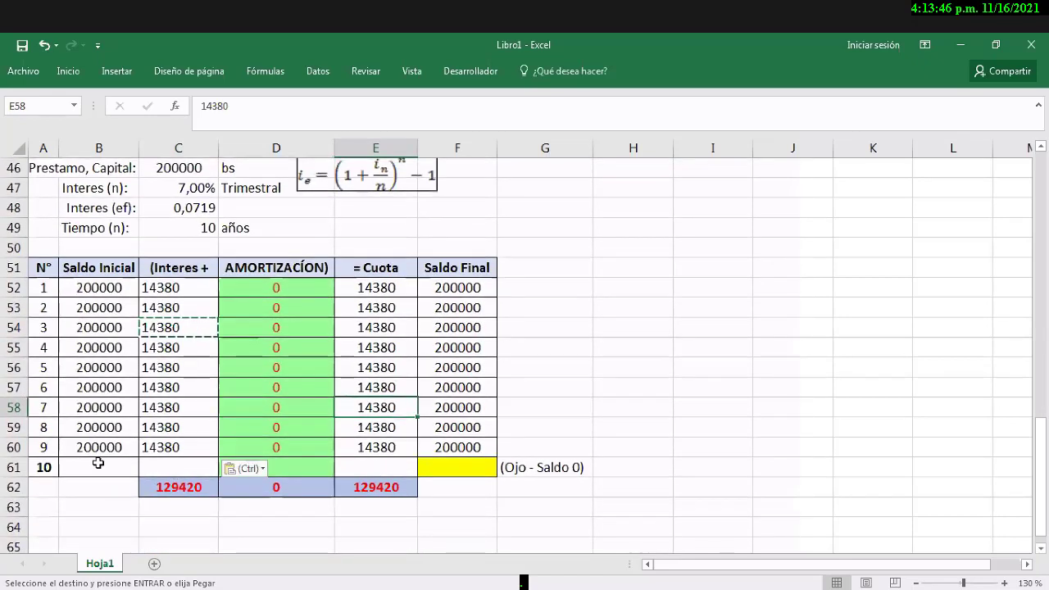
pyautogui.click(105, 464)
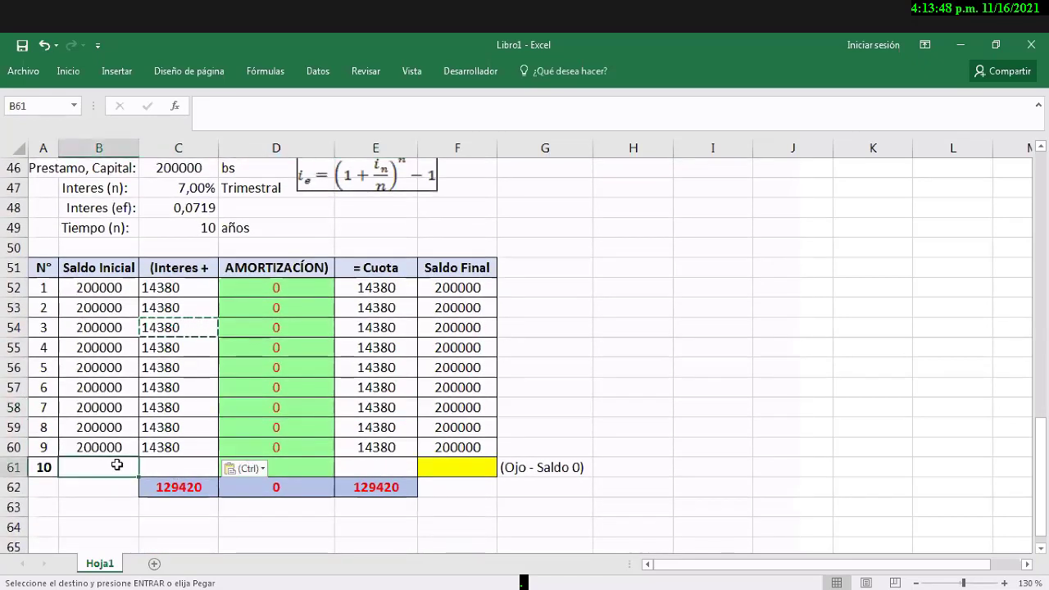
pyautogui.write('2000')
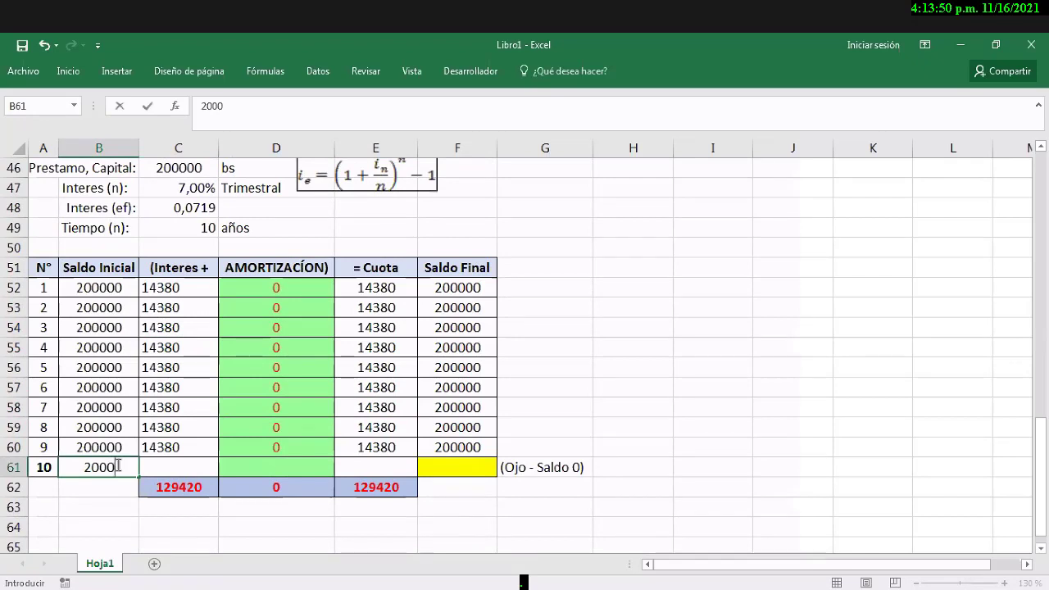
pyautogui.write('00')
pyautogui.press('Return')
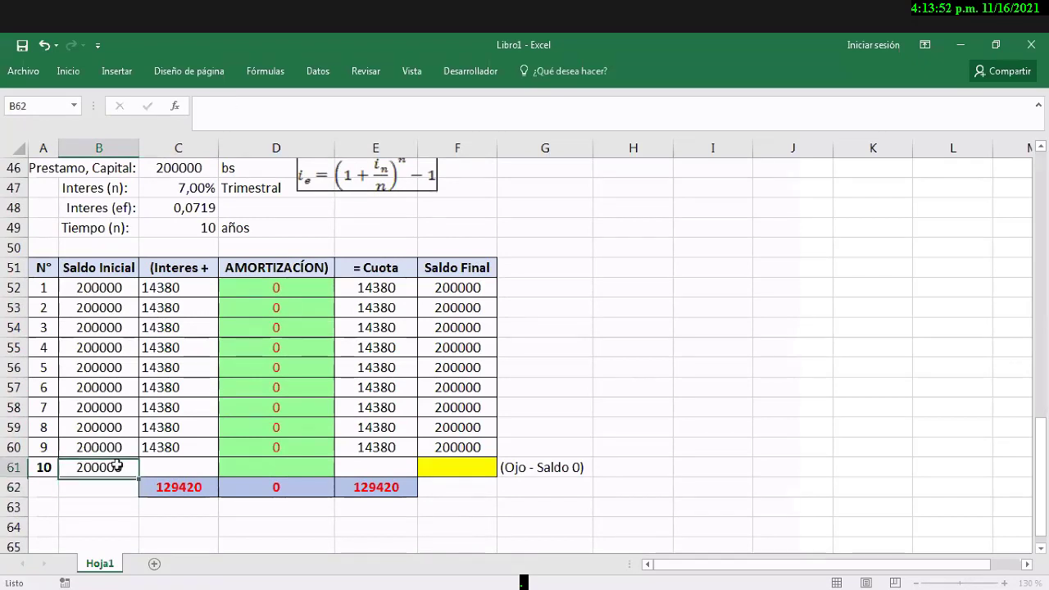
# Step: Copy the period 9 interest from C60 into C61 for period 10
pyautogui.press('Up')
pyautogui.press('Right')
pyautogui.press('Up')
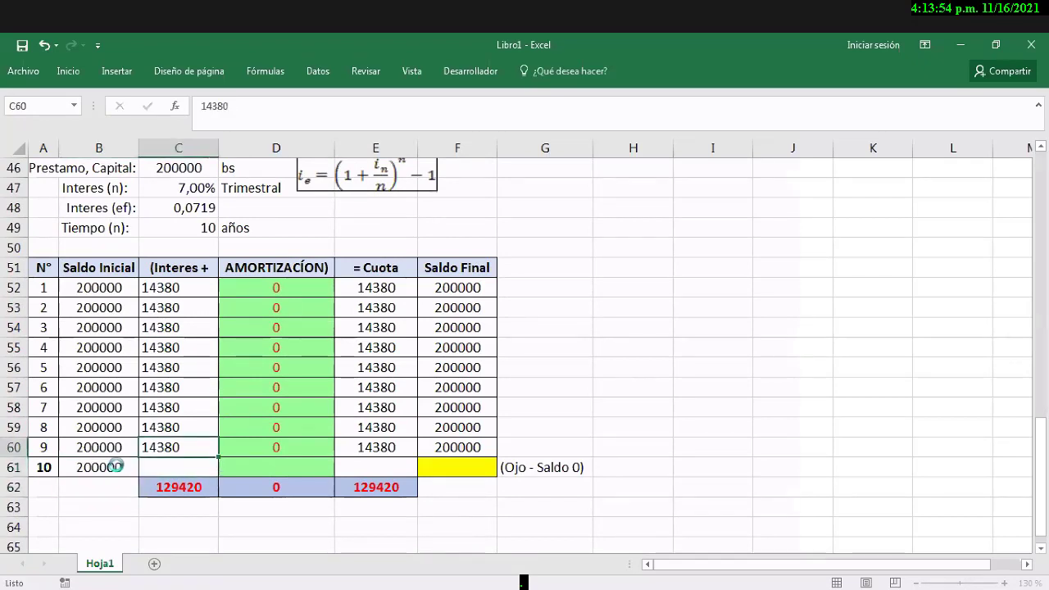
pyautogui.hotkey('ctrl', 'c')
pyautogui.press('Down')
pyautogui.hotkey('ctrl', 'v')
# Step: Apply a thick outside border to the period 10 amortization cell D61
pyautogui.press('Right')
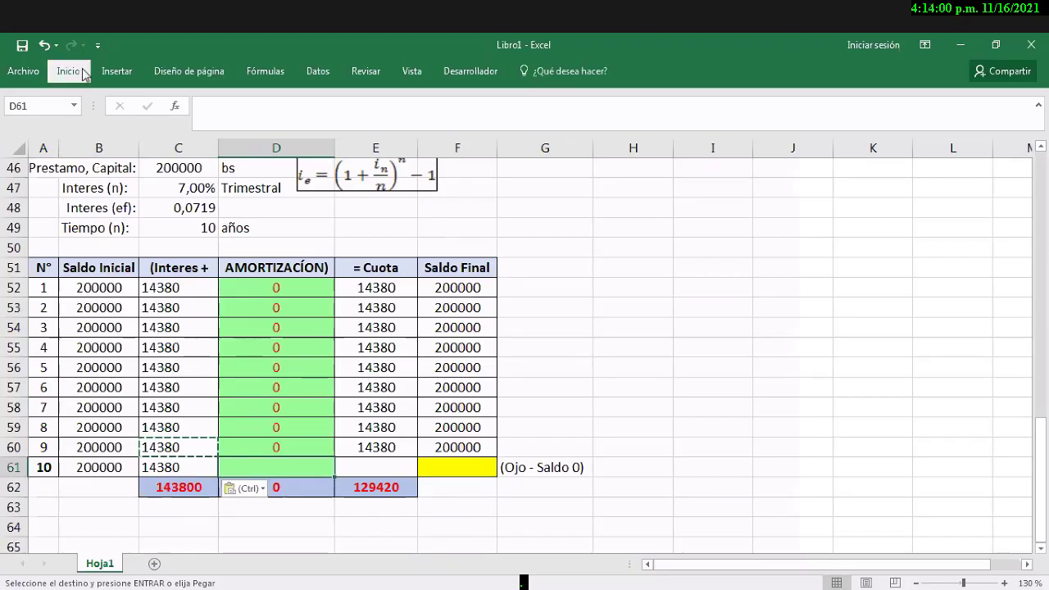
pyautogui.click(160, 123)
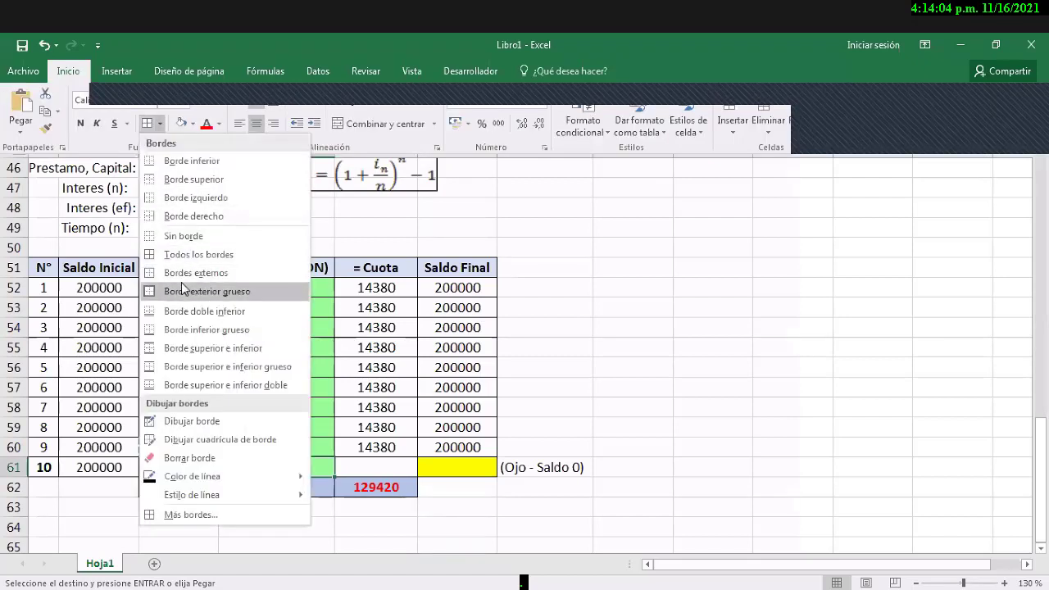
pyautogui.click(206, 291)
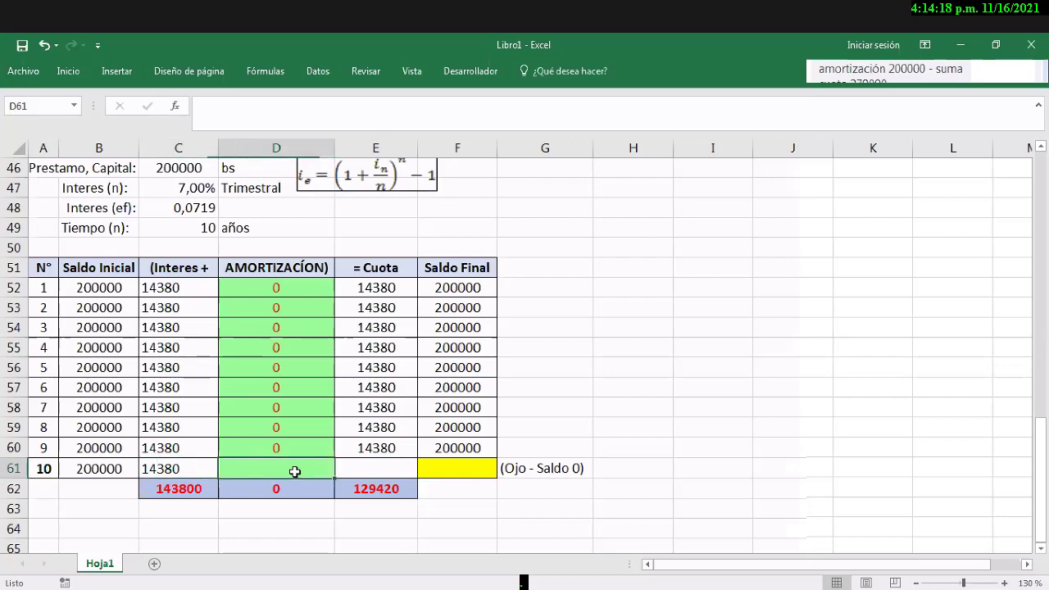
# Step: Enter 200000 as the period 10 amortization in D61
pyautogui.write('200000')
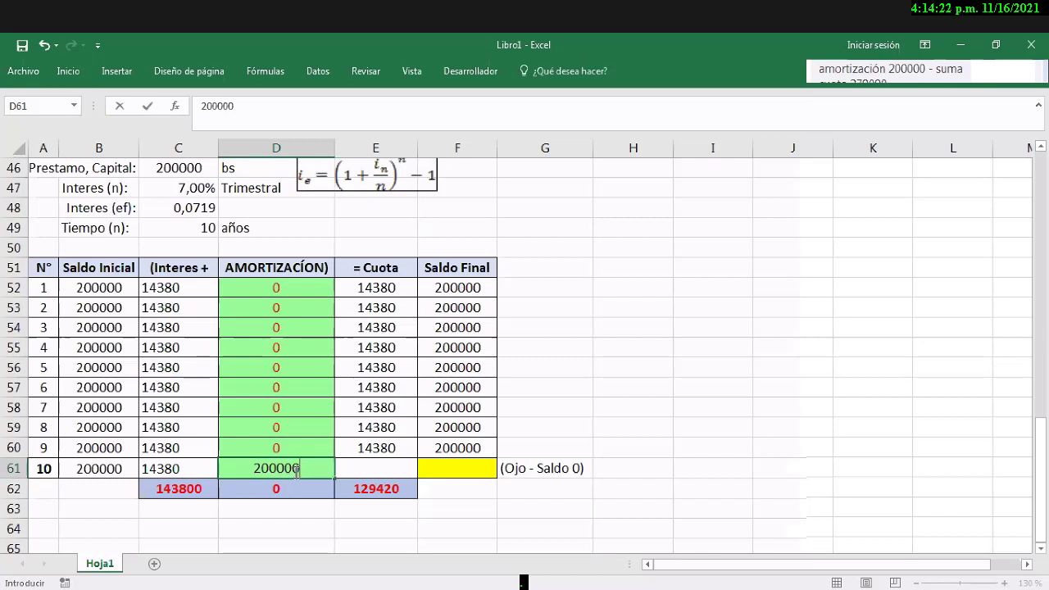
pyautogui.press('Return')
pyautogui.click(295, 469)
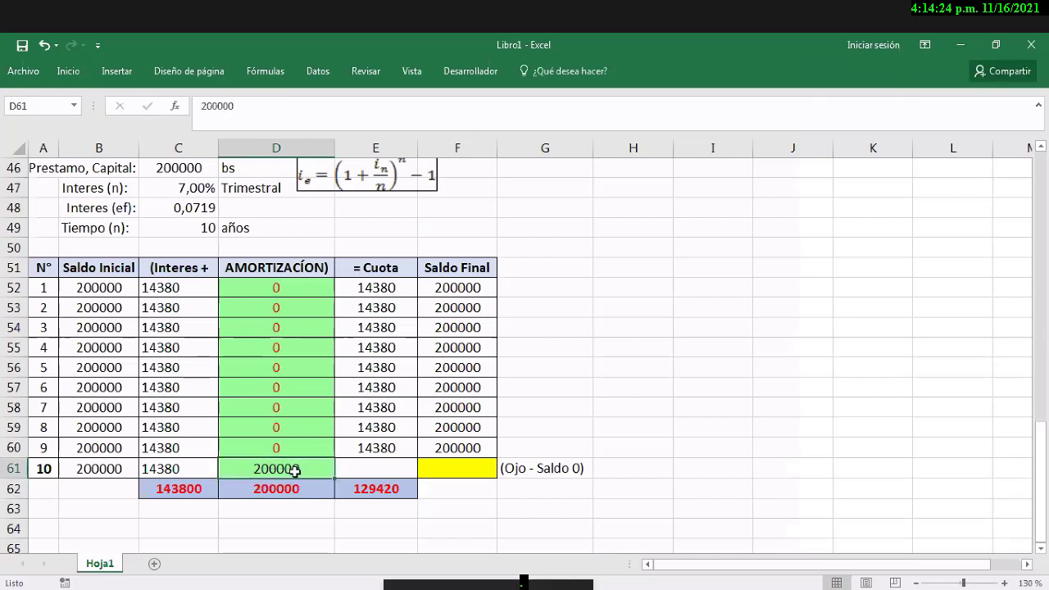
# Step: Calculate the period 10 Cuota in E61 as interest plus amortization with =C61+D61
pyautogui.press('Tab')
pyautogui.write('=')
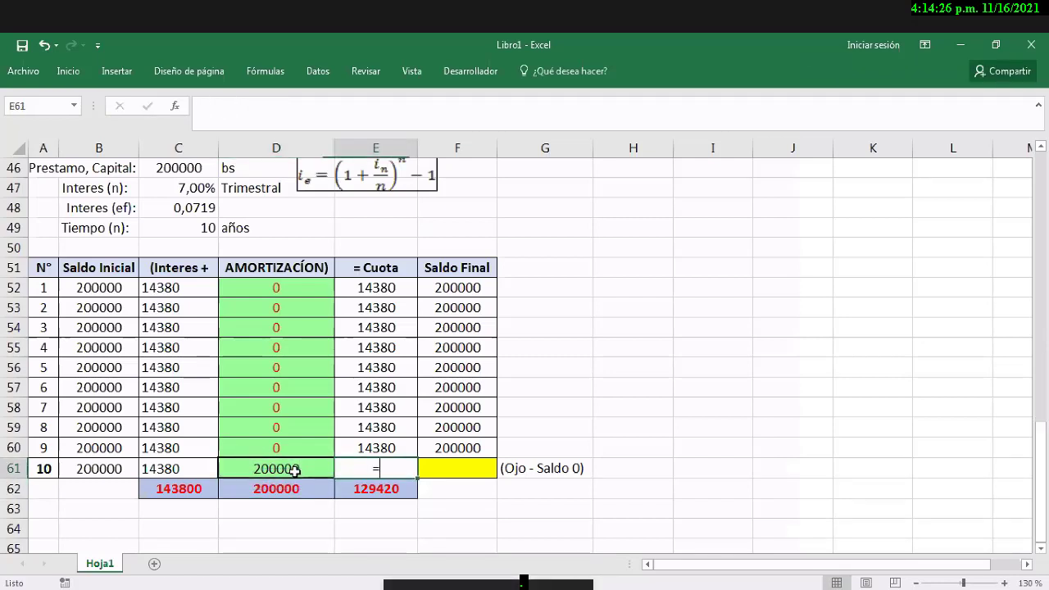
pyautogui.press('Left')
pyautogui.press('Left')
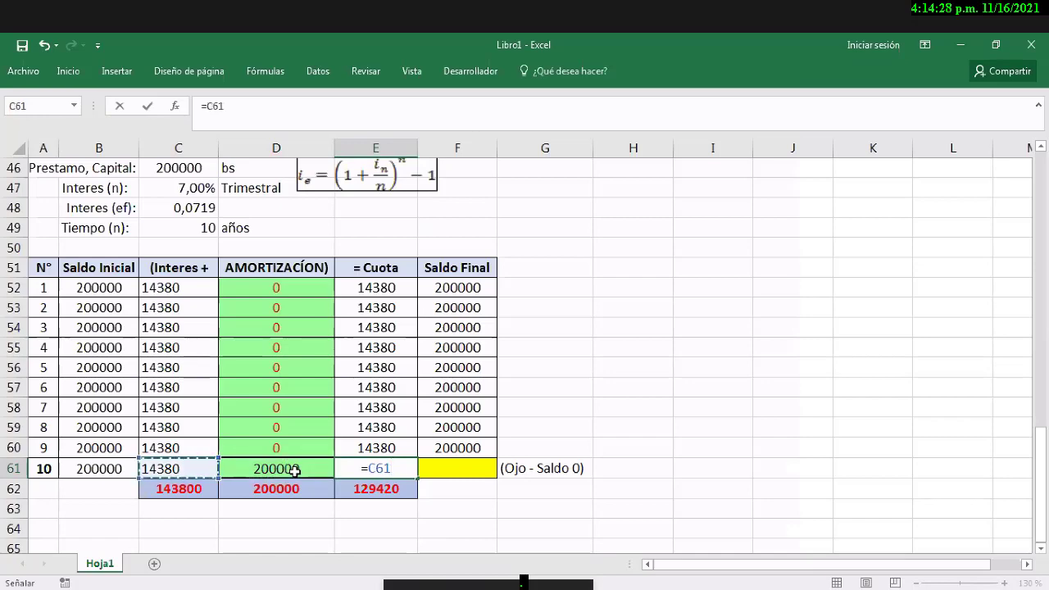
pyautogui.write('+')
pyautogui.press('Left')
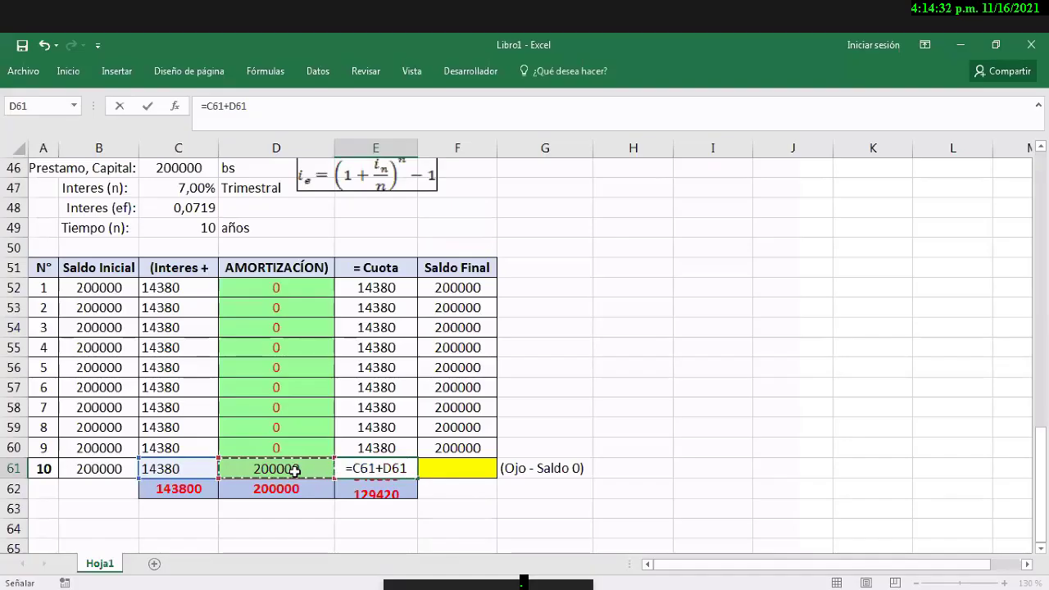
pyautogui.press('Return')
pyautogui.press('Up')
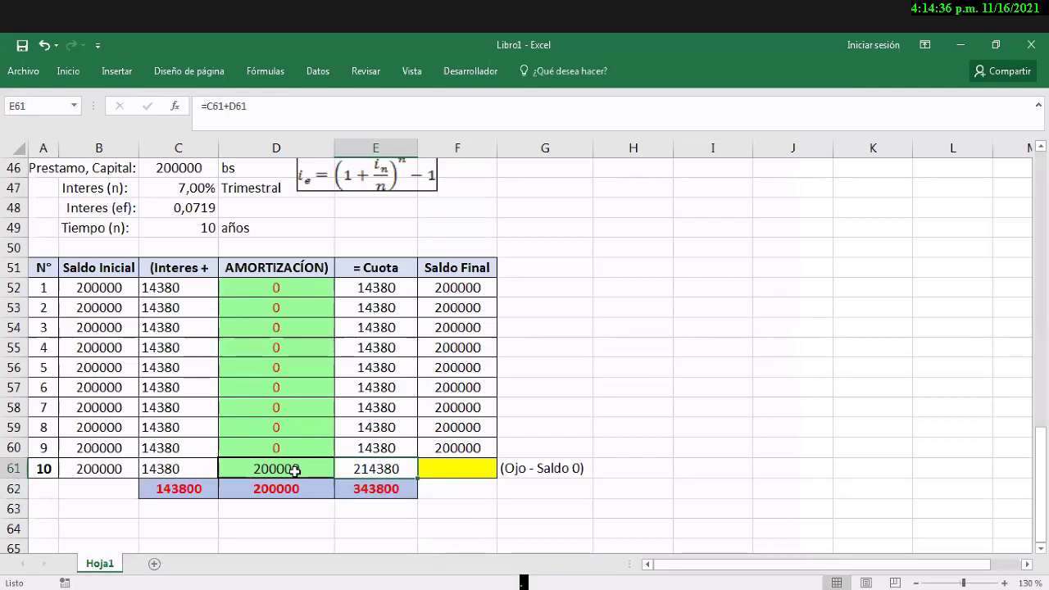
# Step: Calculate the period 10 Saldo Final in F61 as initial balance minus amortization with =B61-D61
pyautogui.press('Right')
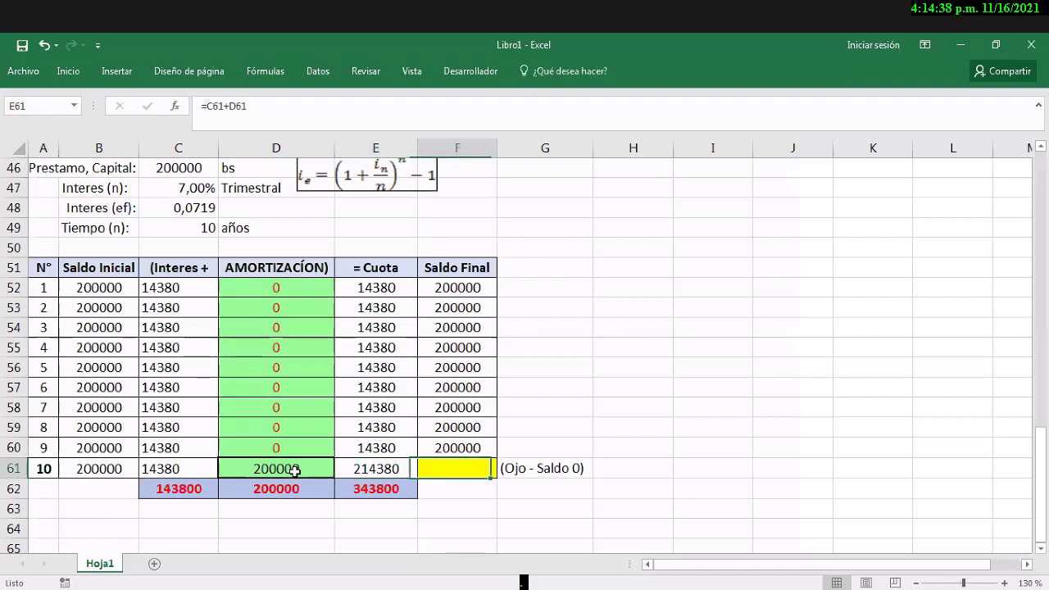
pyautogui.write('=')
pyautogui.press('Left')
pyautogui.press('Left')
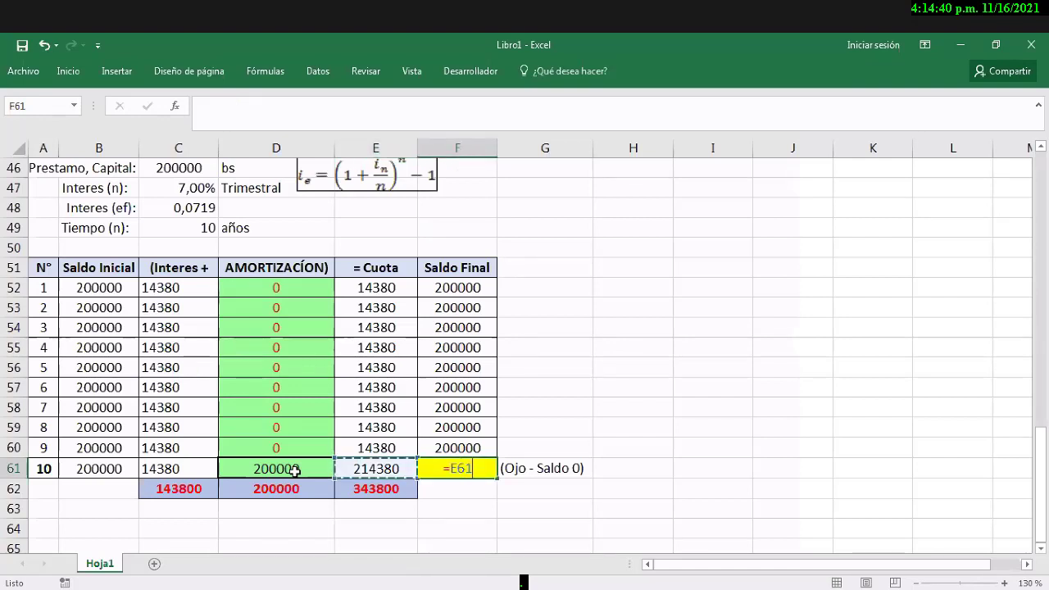
pyautogui.press('Left')
pyautogui.press('Left')
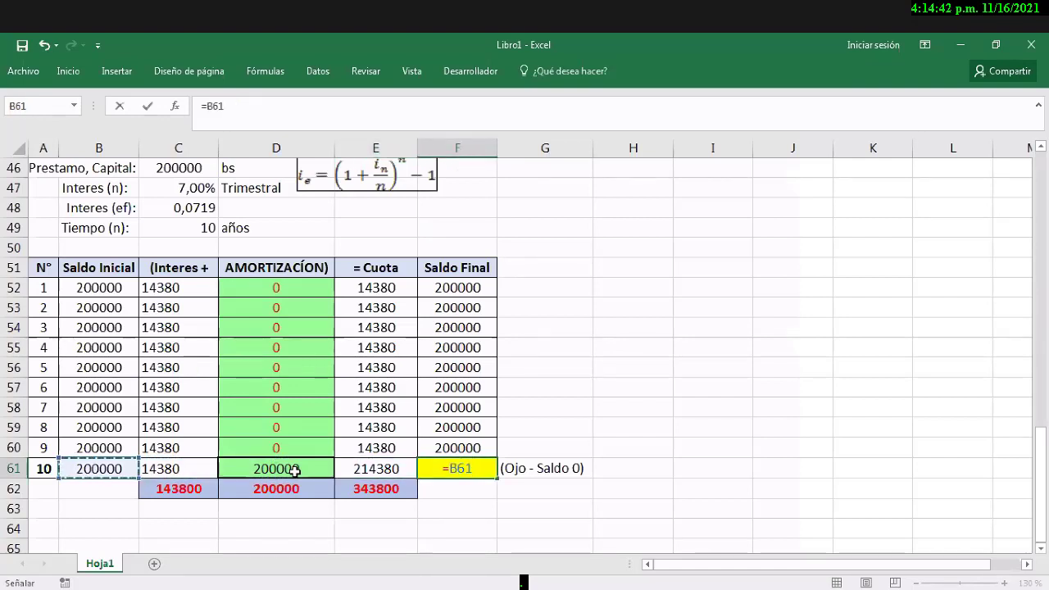
pyautogui.write('-')
pyautogui.press('Left')
pyautogui.press('Left')
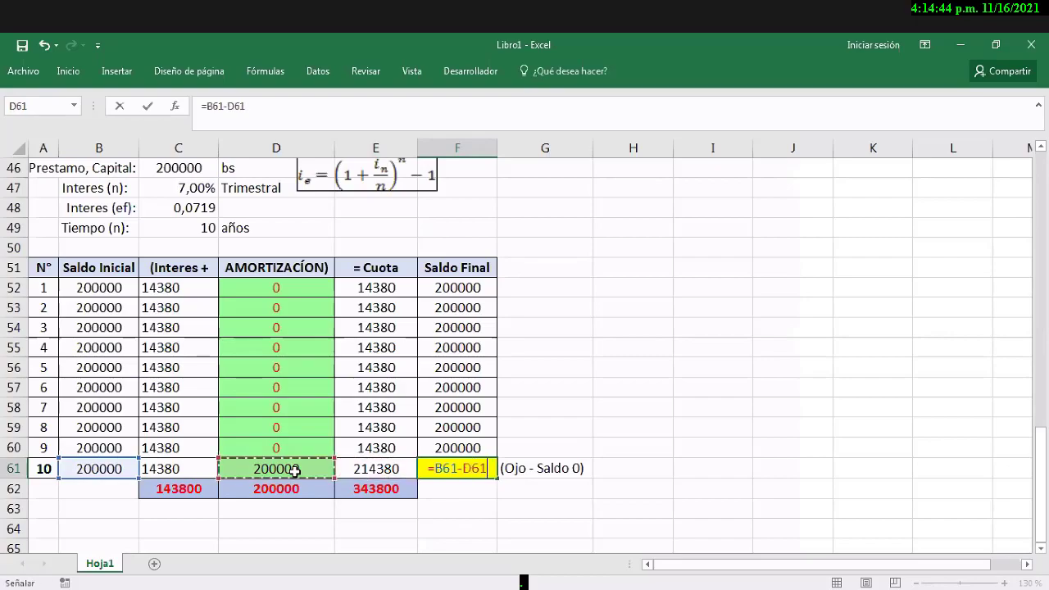
pyautogui.press('Return')
pyautogui.press('Up')
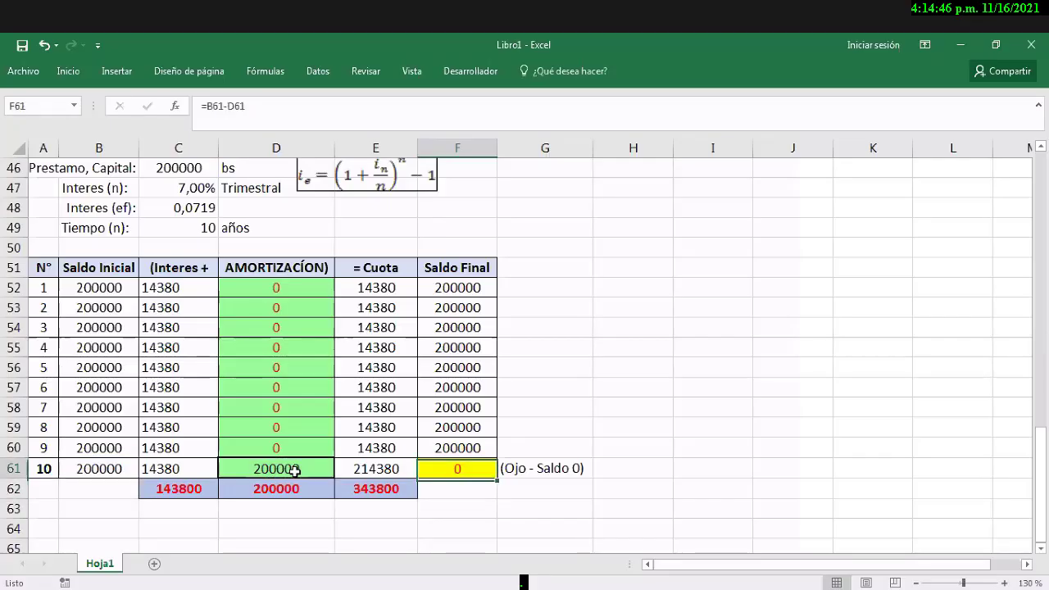
# Step: Examine the sum formulas for total interest in C62 and total amortization in D62
pyautogui.press('Right')
pyautogui.press('Left')
pyautogui.press('Left')
pyautogui.press('Left')
pyautogui.press('Left')
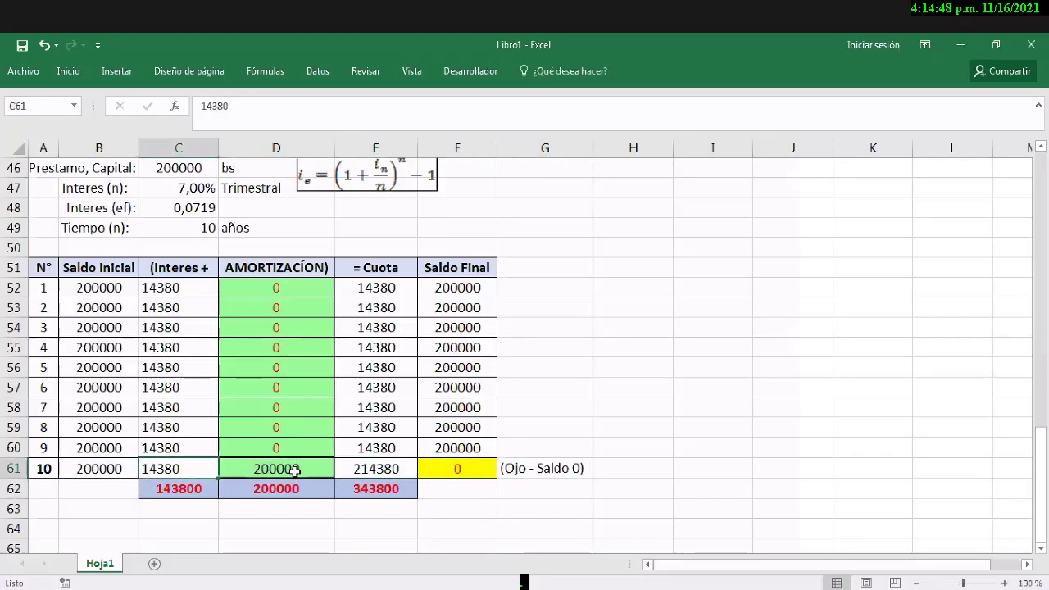
pyautogui.press('Down')
pyautogui.press('F2')
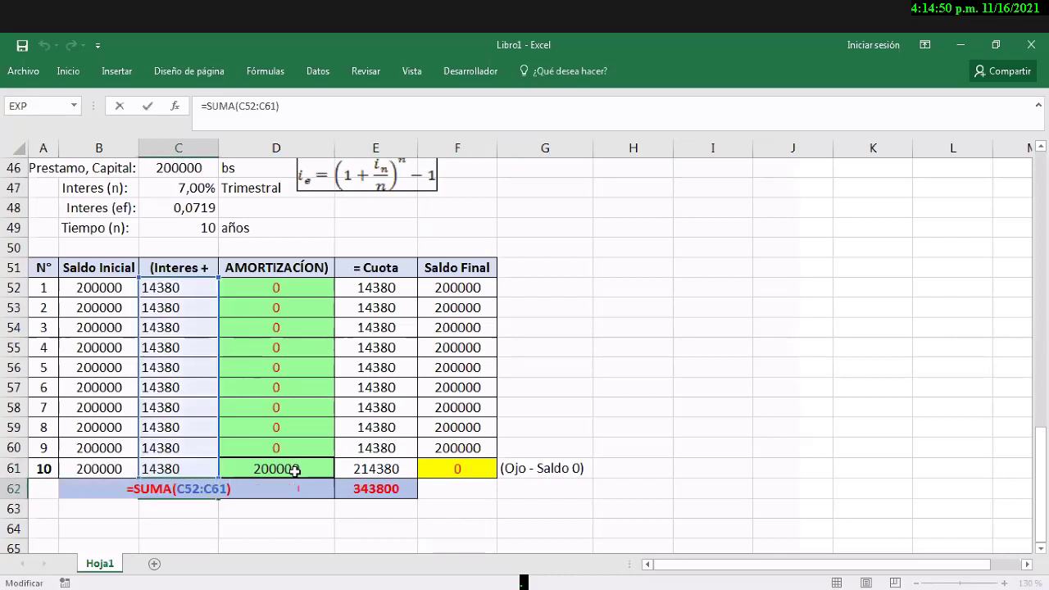
pyautogui.hotkey('ctrl', 'Return')
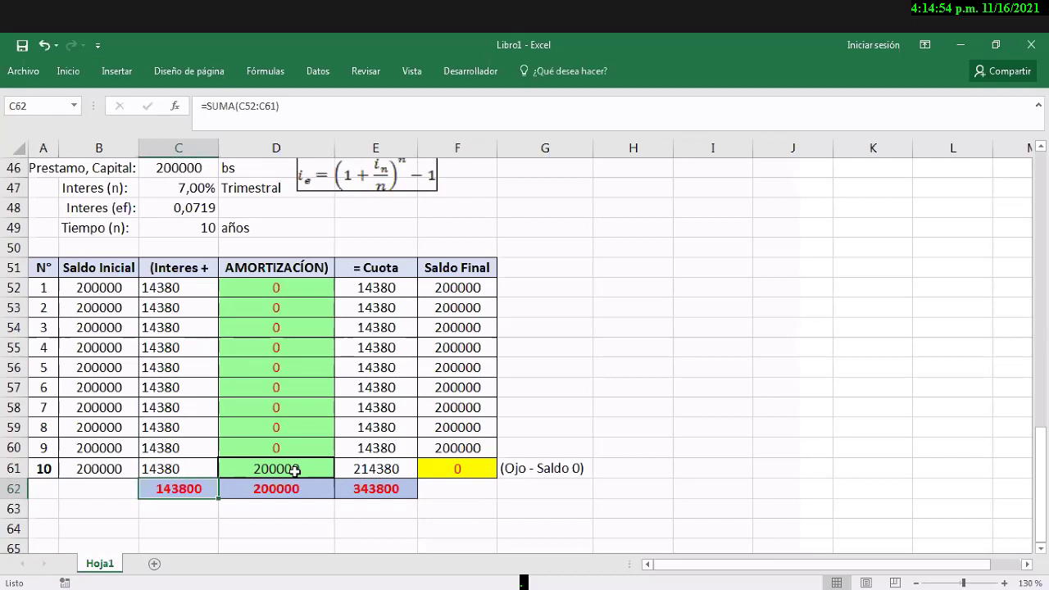
pyautogui.press('Right')
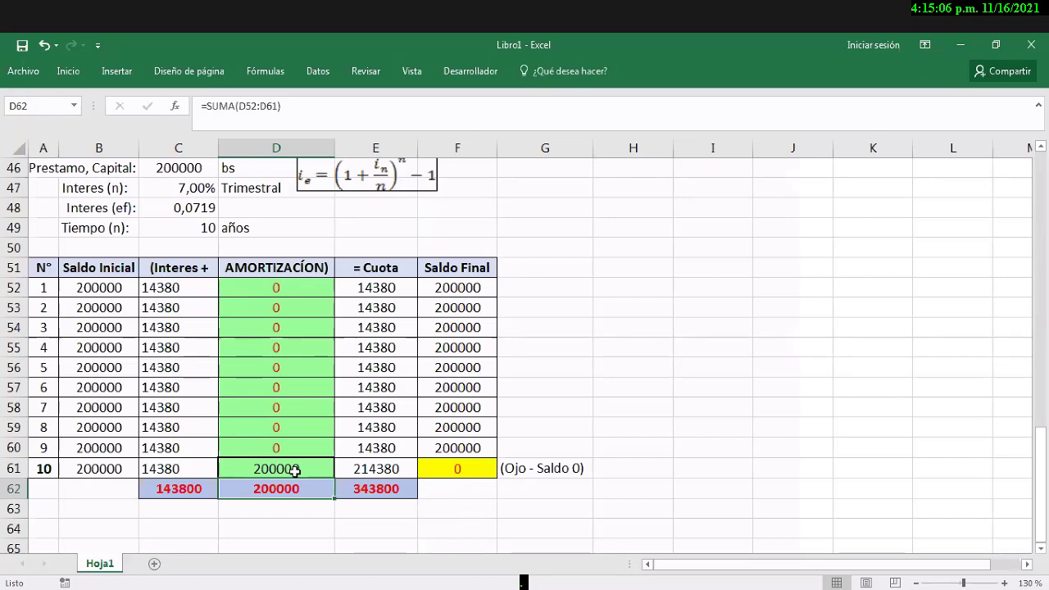
# Step: Check the sum formula for total Cuota in E62 against the interest and amortization totals in C62 and D62
pyautogui.press('Left')
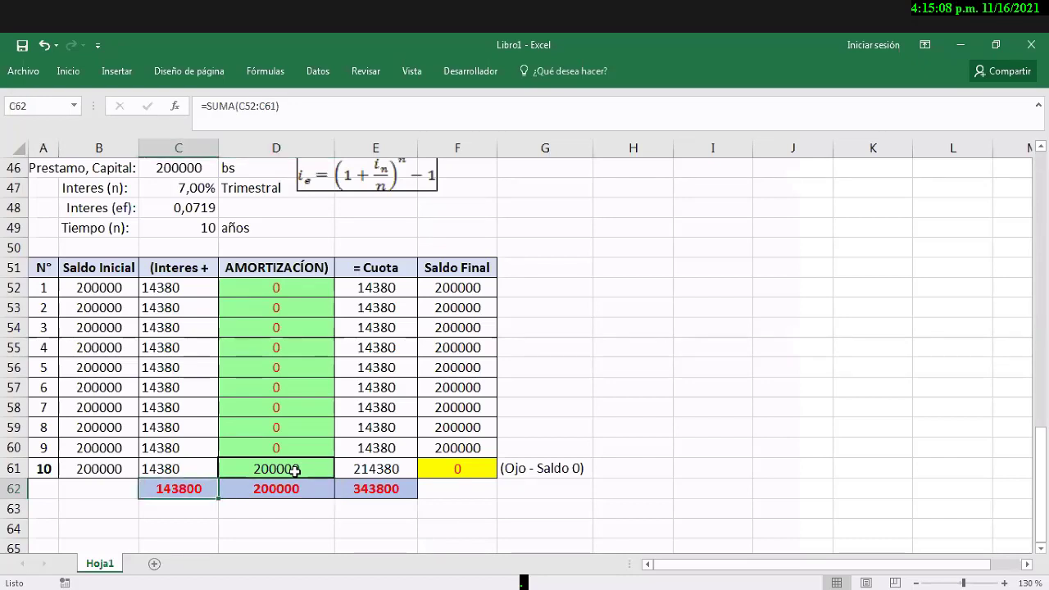
pyautogui.press('Right')
pyautogui.press('Right')
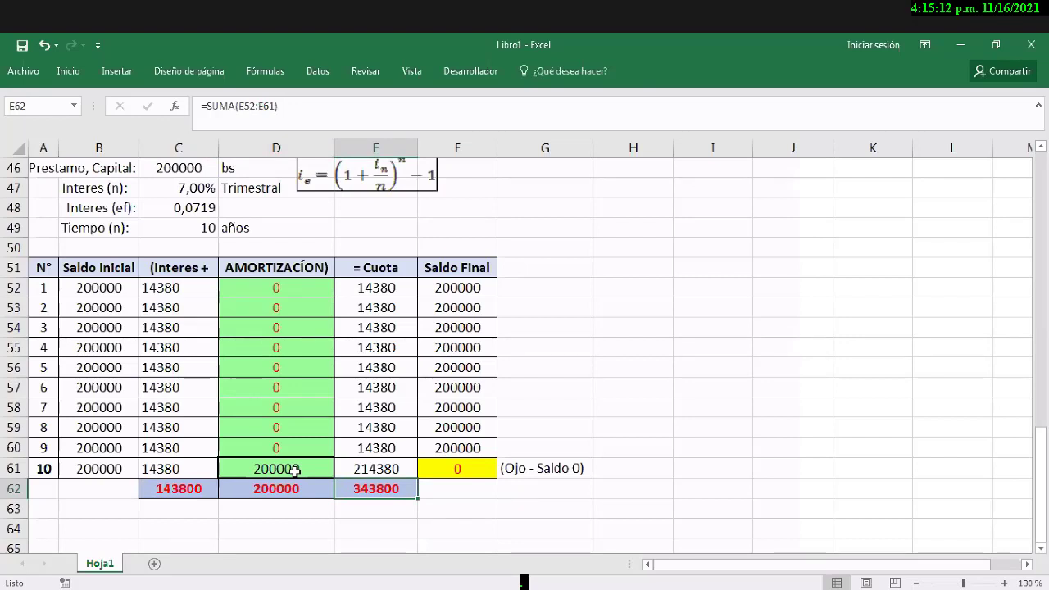
pyautogui.press('Left')
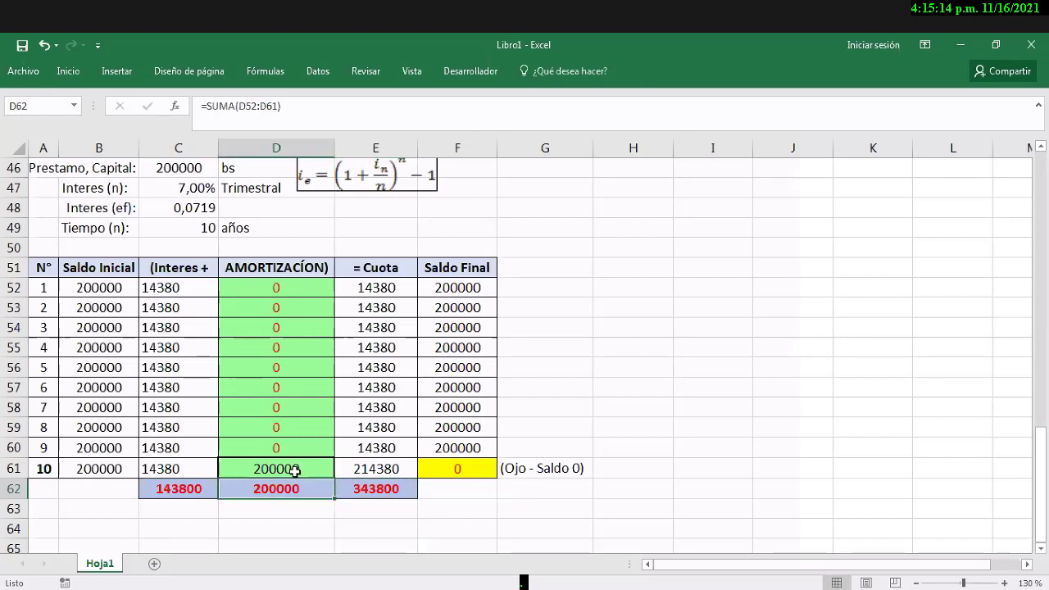
pyautogui.press('Right')
# Step: Review the American method's Cuota values in column E, from period 10 up through the early periods and back to E61
pyautogui.press('Up')
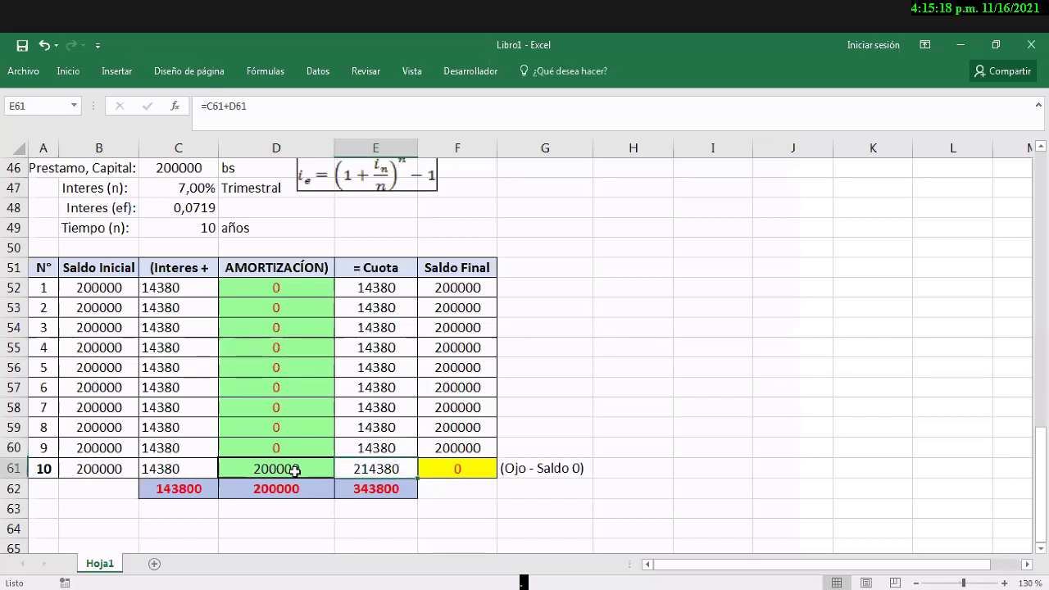
pyautogui.press('Up')
pyautogui.press('Up')
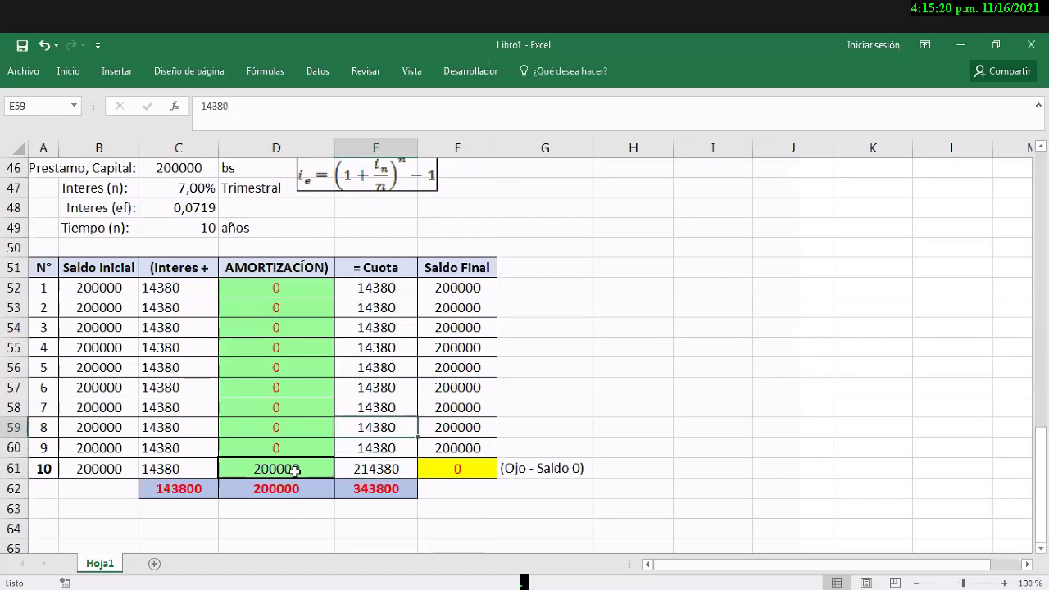
pyautogui.press('Up')
pyautogui.press('Up')
pyautogui.press('Up')
pyautogui.press('Up')
pyautogui.press('Up')
pyautogui.press('Up')
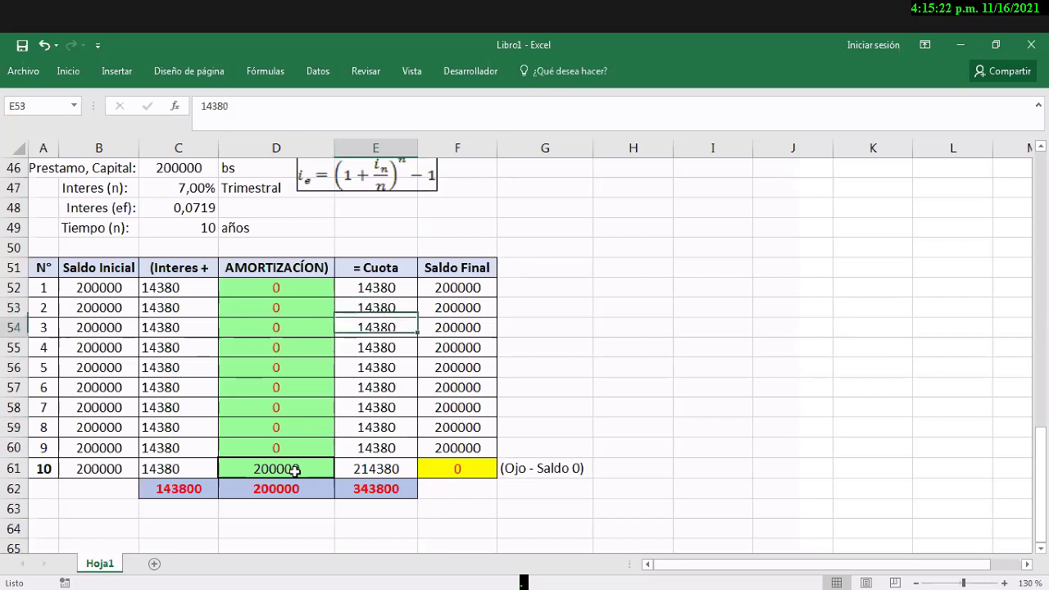
pyautogui.press('Down')
pyautogui.press('Down')
pyautogui.press('Down')
pyautogui.press('Down')
pyautogui.press('Down')
pyautogui.press('Down')
pyautogui.press('Down')
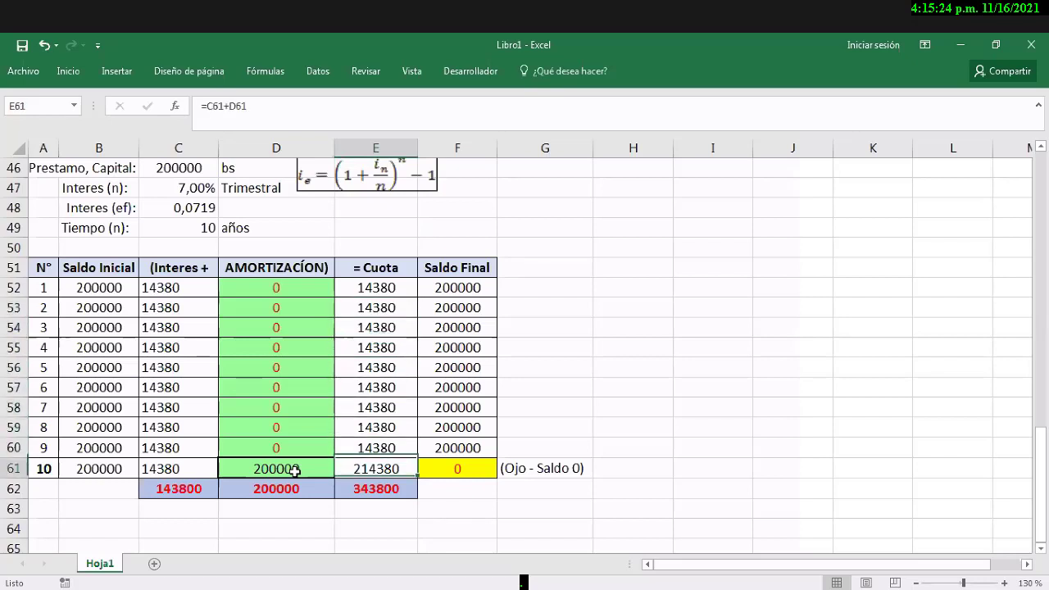
# Step: Examine the period 10 Saldo Final in F61 and the amortization entries for periods 10, 3 and 1 in column D
pyautogui.press('Right')
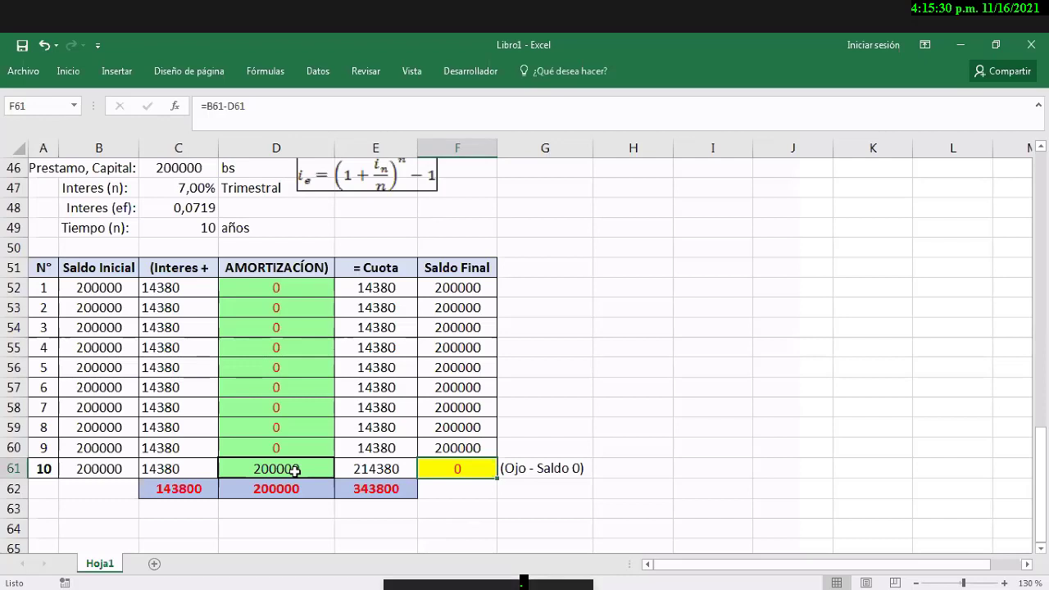
pyautogui.click(294, 468)
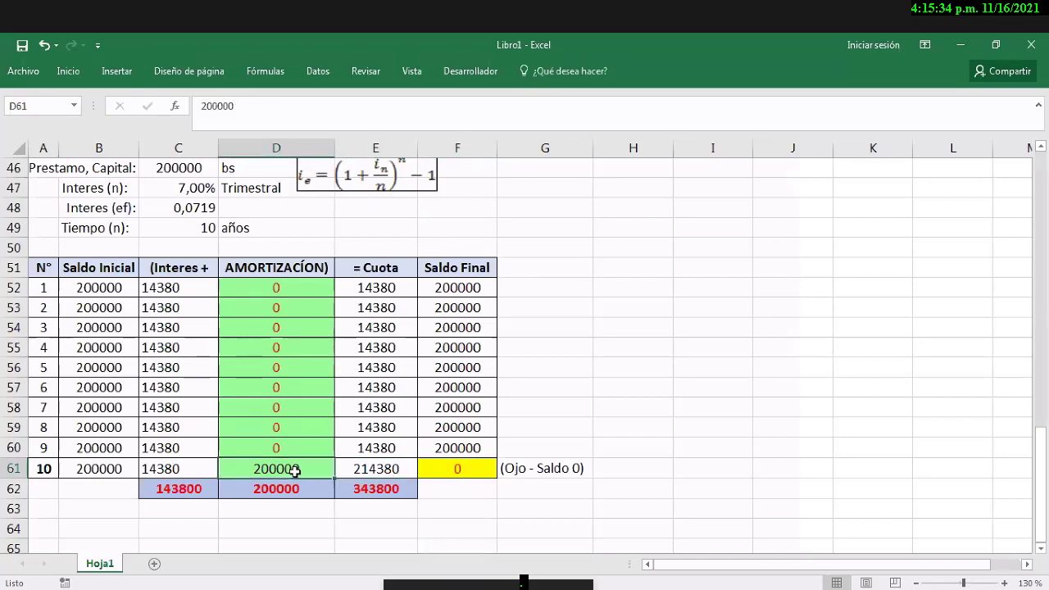
pyautogui.click(278, 322)
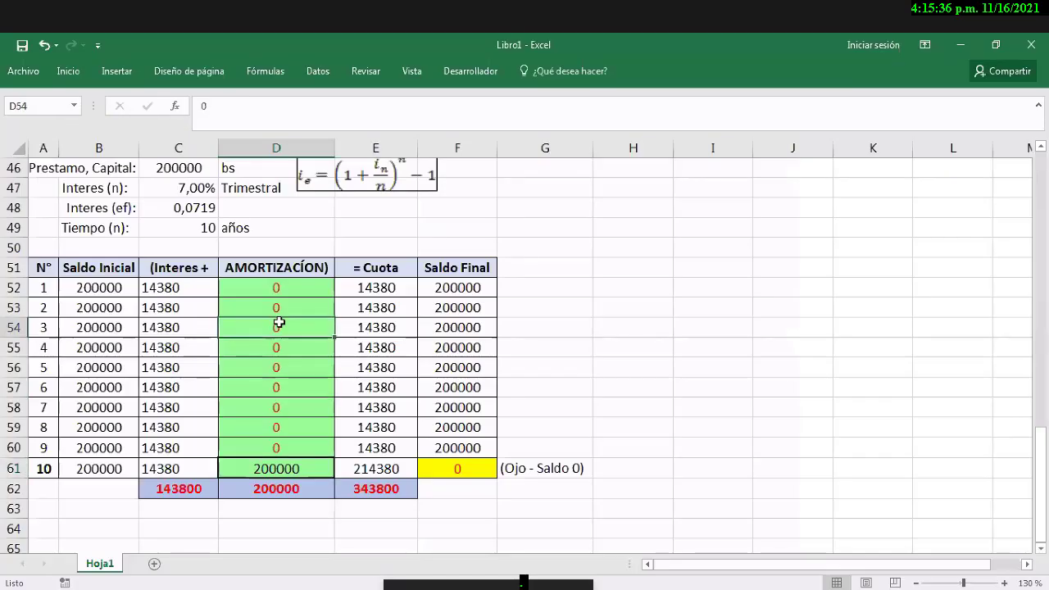
pyautogui.click(310, 289)
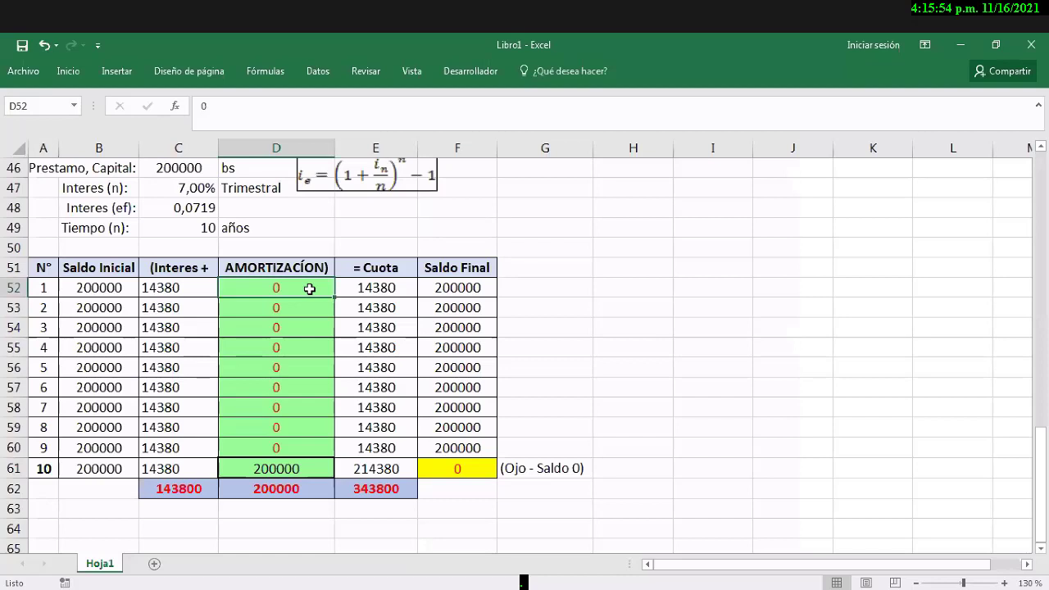
pyautogui.click(533, 301)
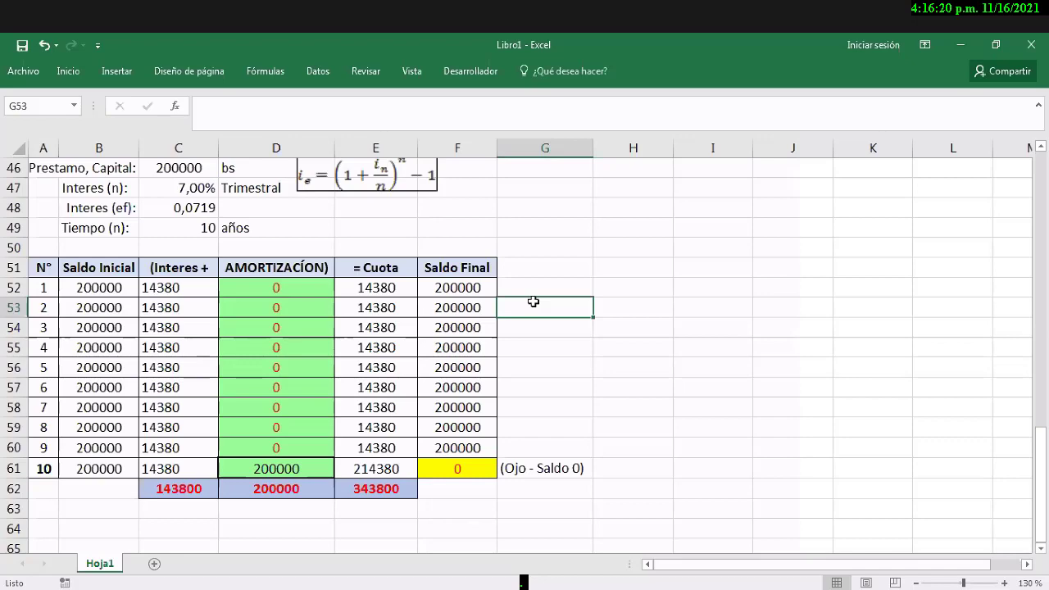
# Step: Look back over the American and German method tables and return to the Price method section at the start of the sheet
pyautogui.press('Left')
pyautogui.press('Left')
pyautogui.press('Left')
pyautogui.press('Left')
pyautogui.press('Left')
pyautogui.press('Left')
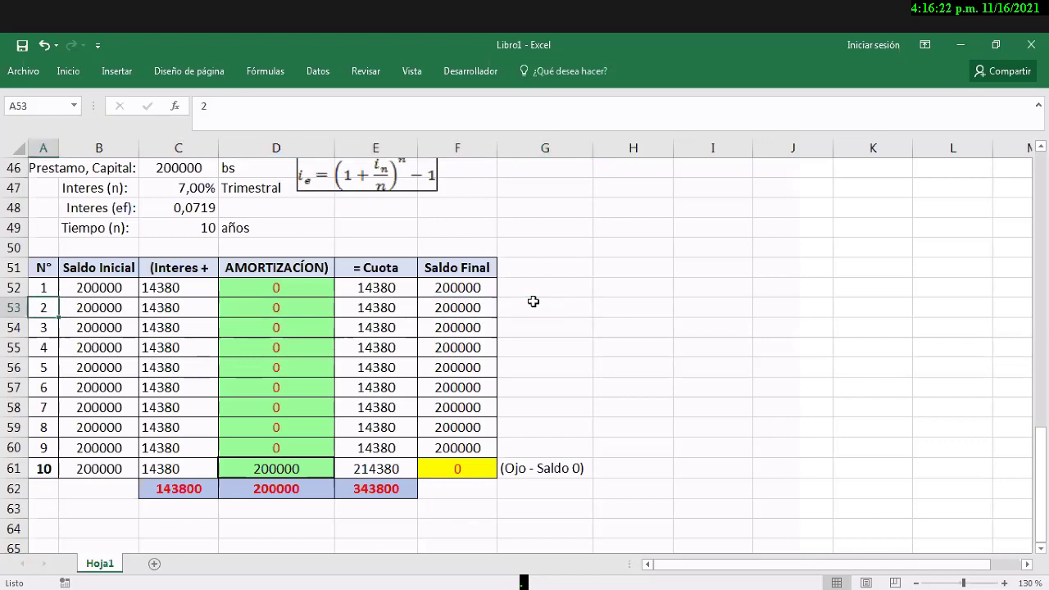
pyautogui.press('Up')
pyautogui.scroll(4, 533, 301)
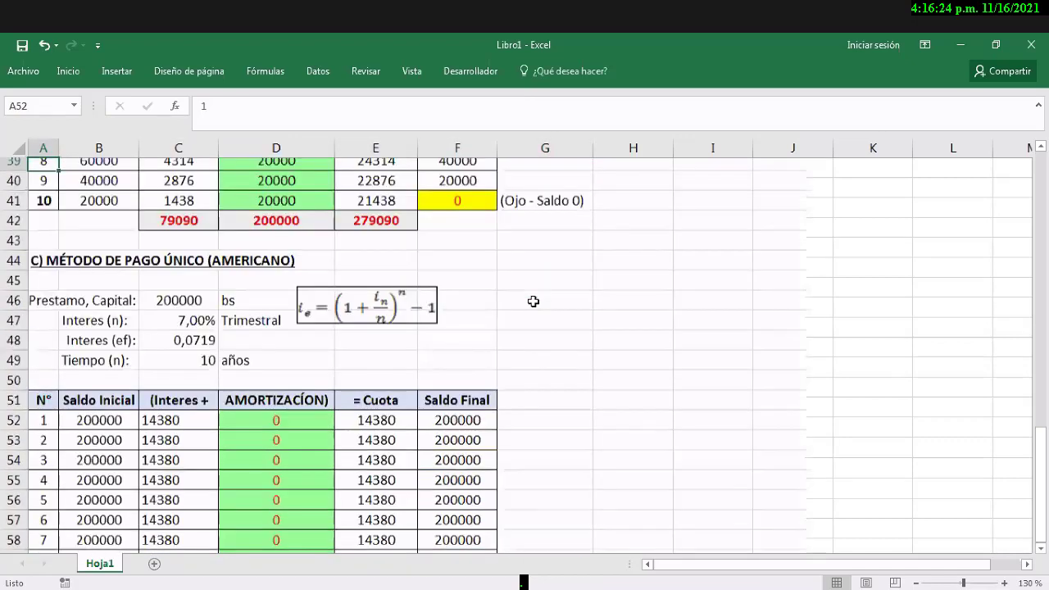
pyautogui.scroll(8, 533, 302)
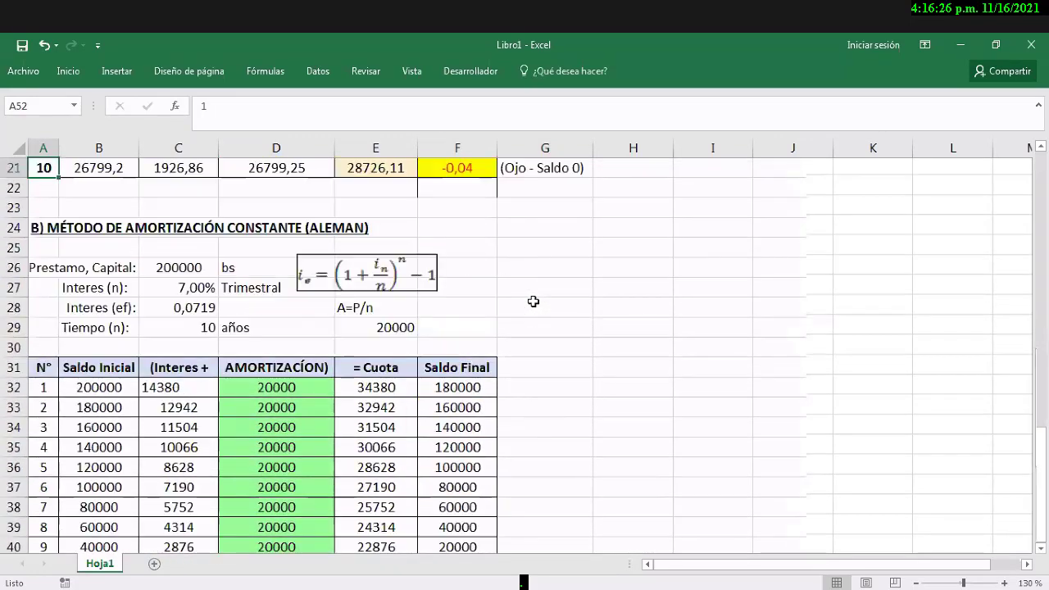
pyautogui.scroll(1, 533, 302)
pyautogui.hotkey('ctrl', 'Home')
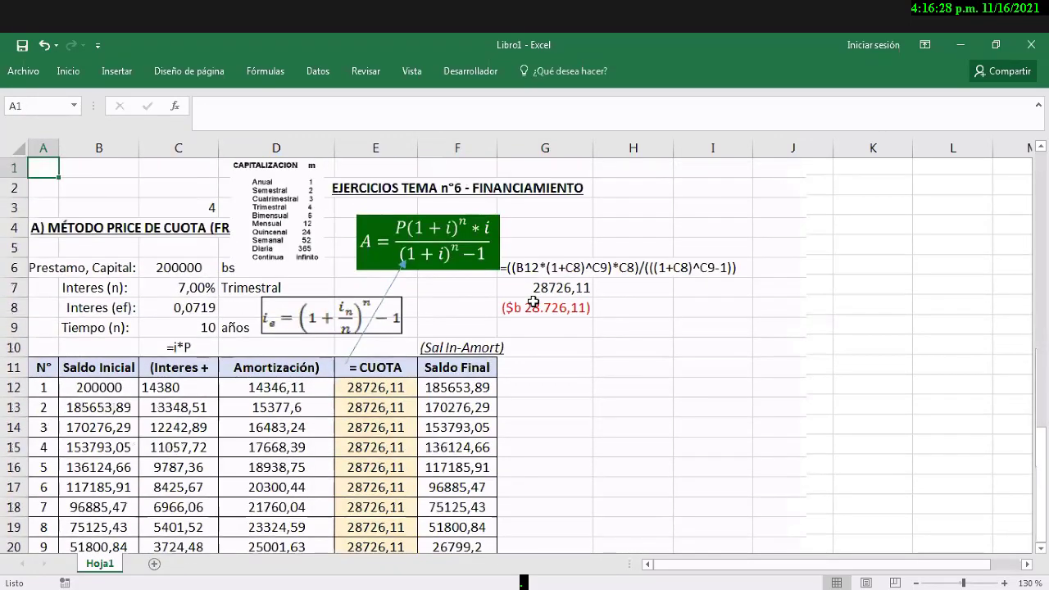